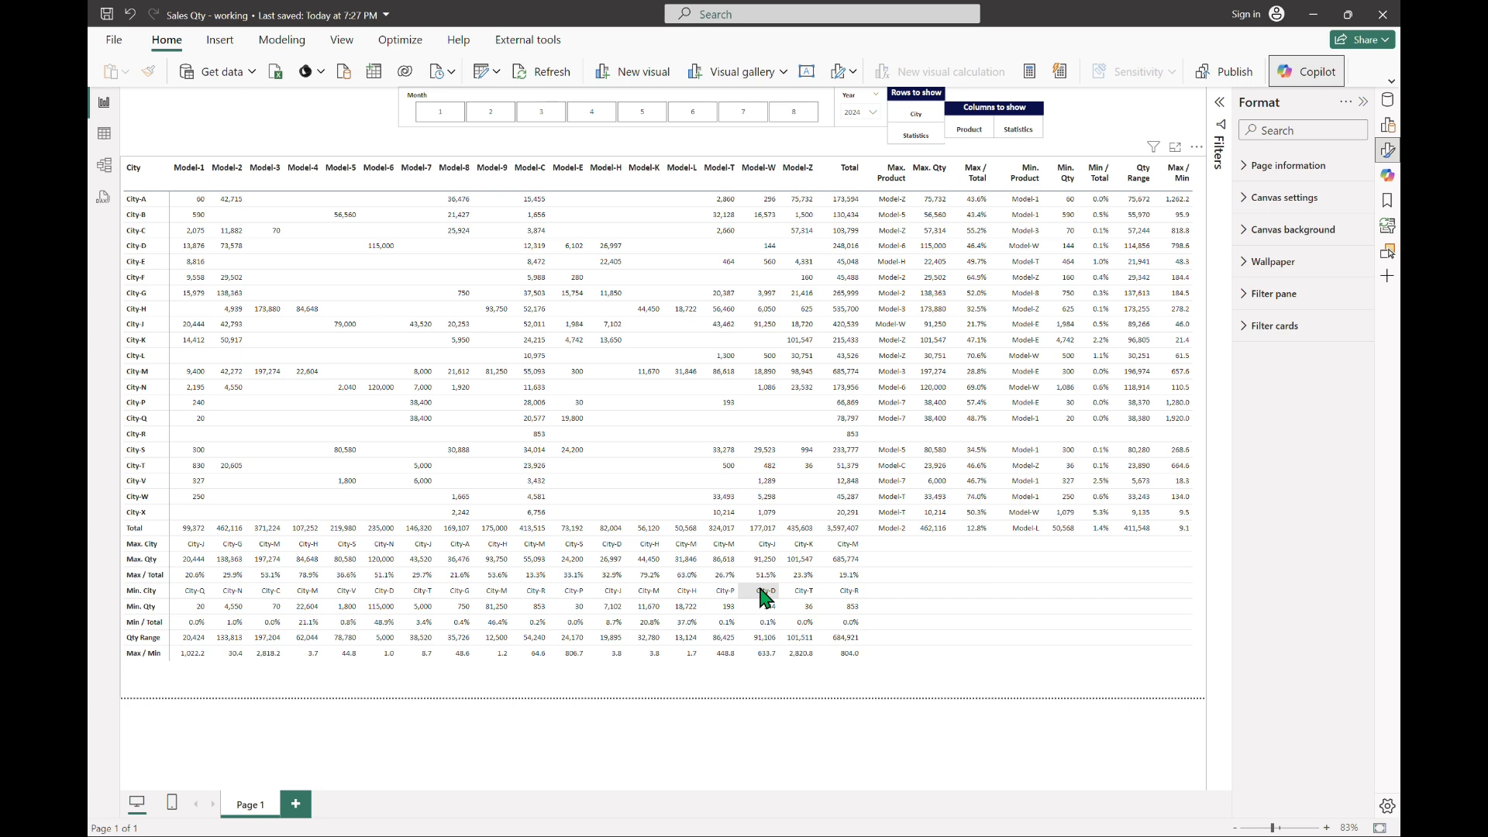
Step: Set the font size of the matrix visual's values to 10
left_click(1094, 677)
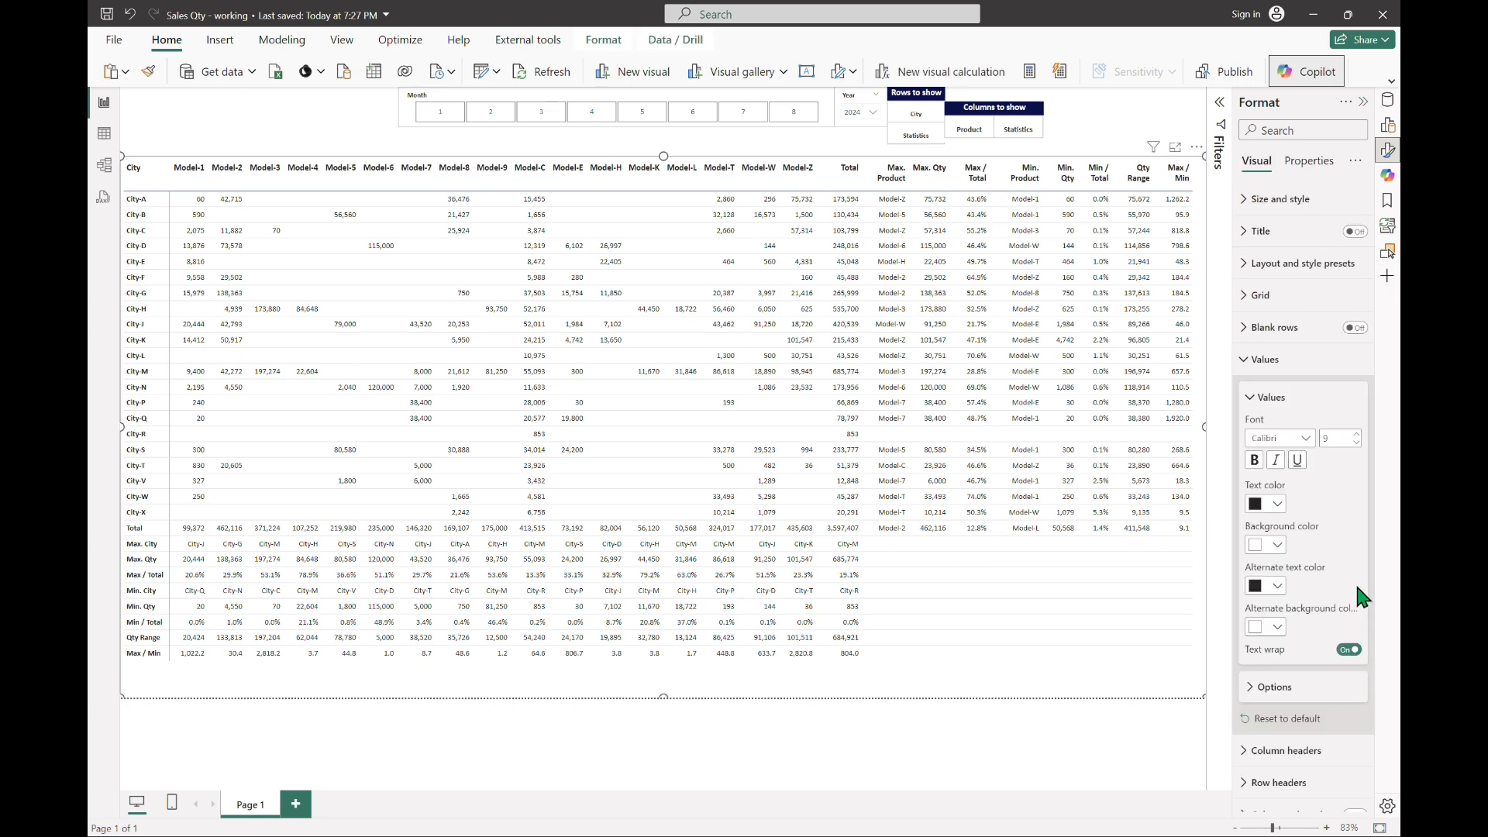
left_click(1356, 434)
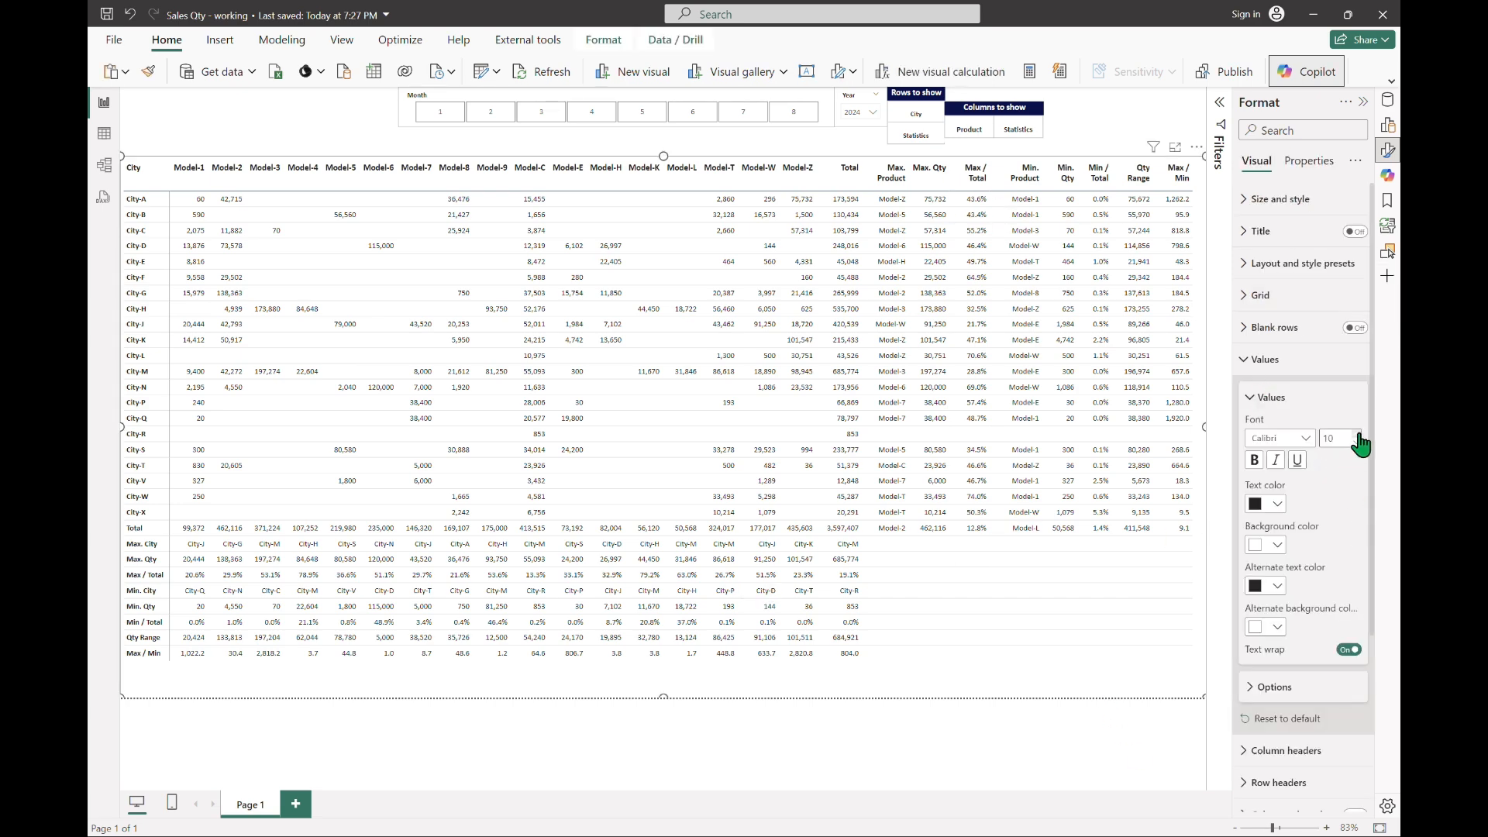
left_click(298, 129)
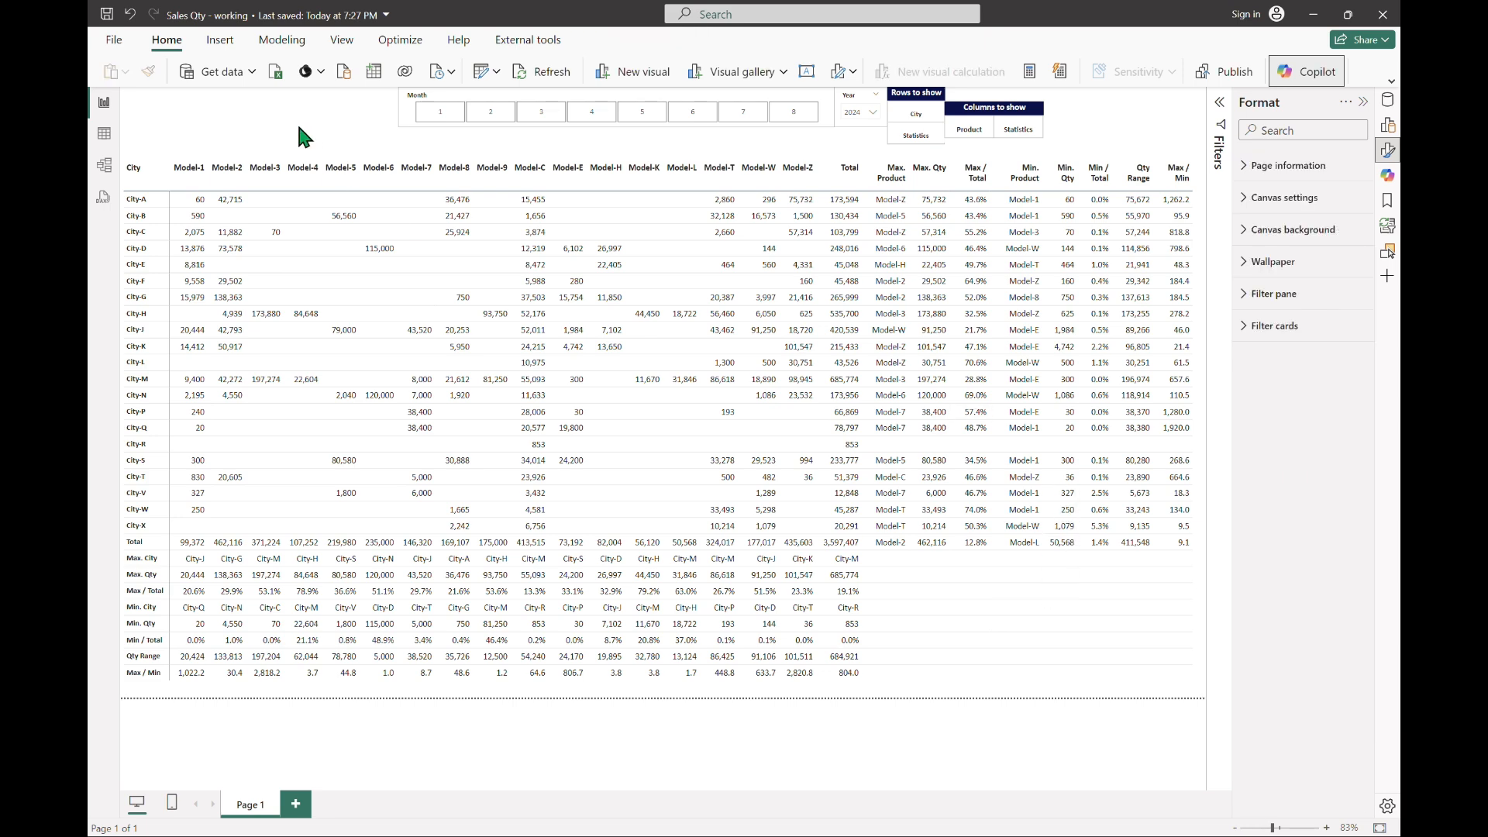
Step: Turn on the matrix's visual border and give it a grey colour
left_click(1077, 684)
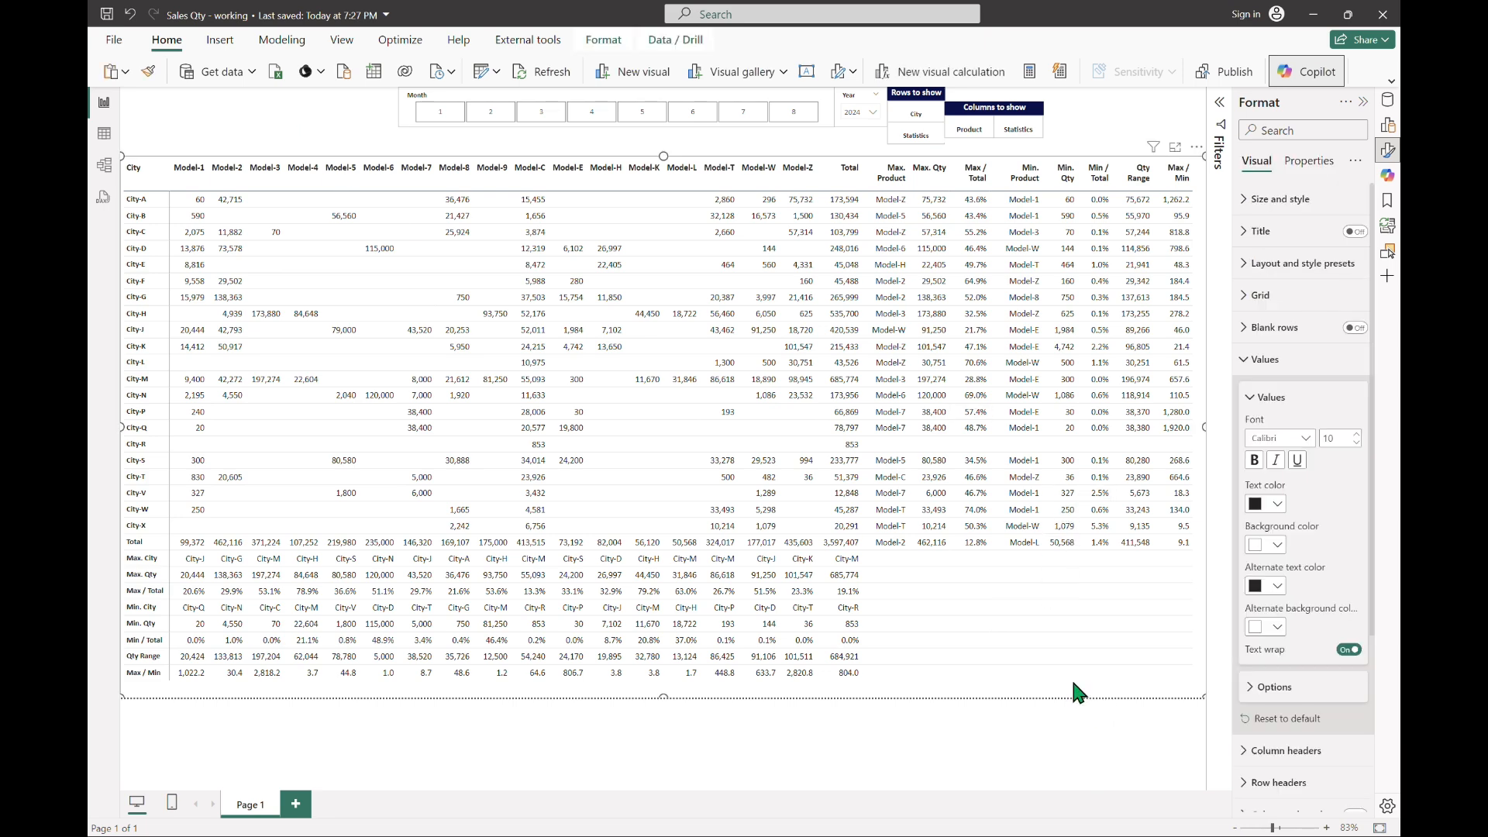
left_click(1244, 199)
left_click(1349, 537)
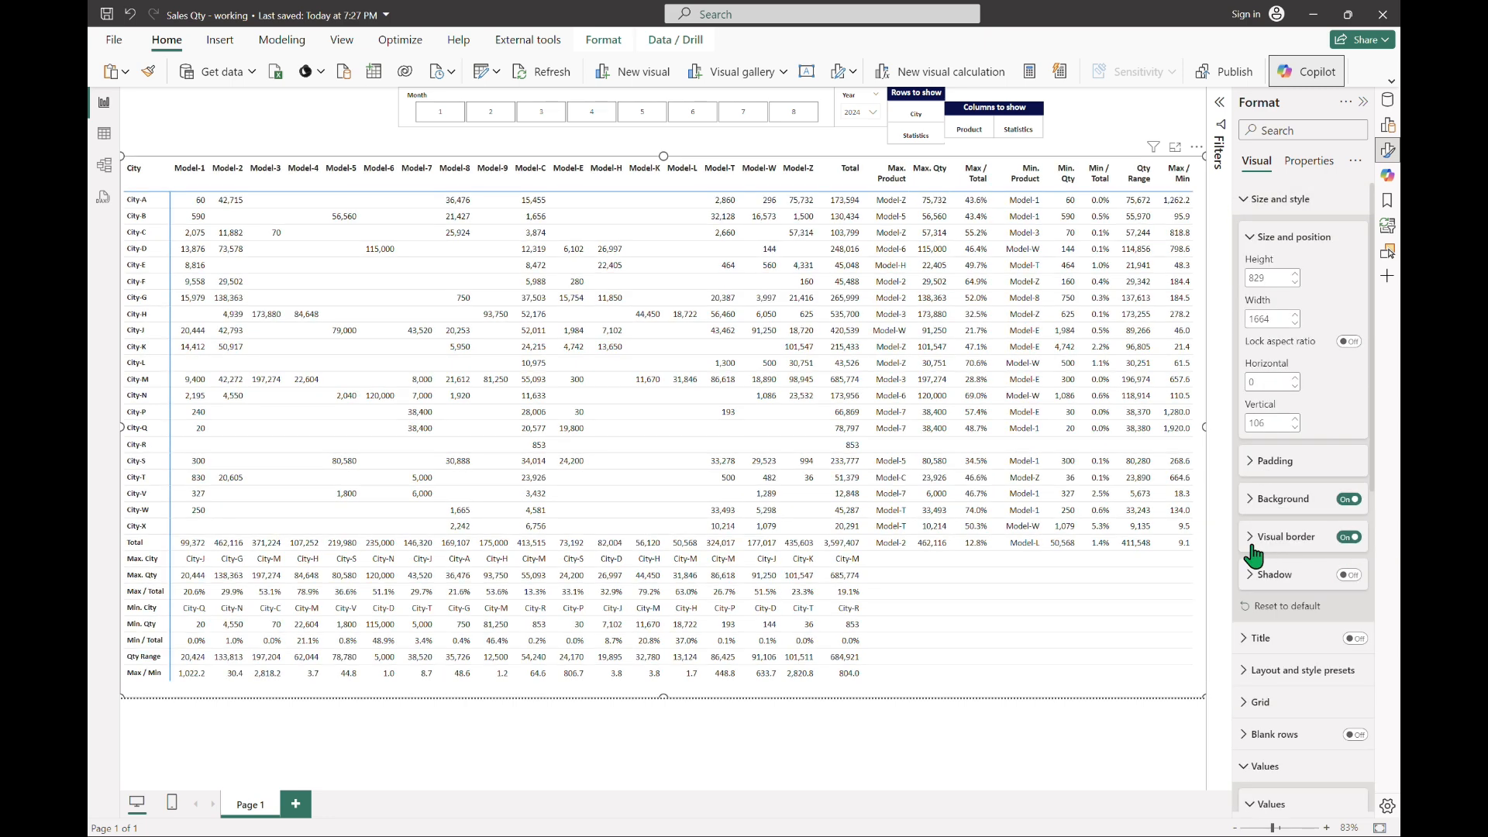
left_click(1290, 537)
left_click(1275, 577)
left_click(1183, 431)
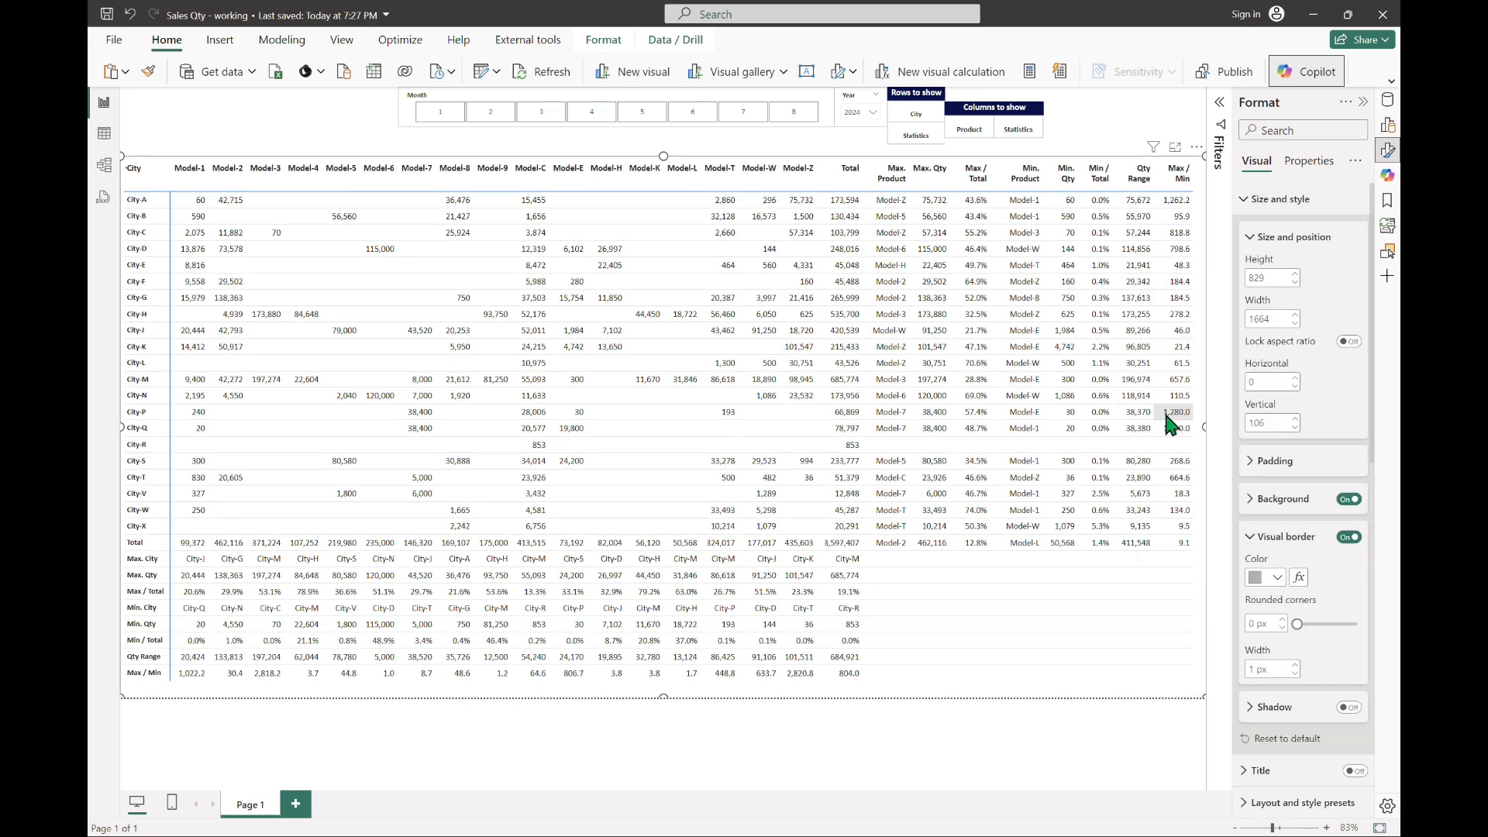
left_click(256, 110)
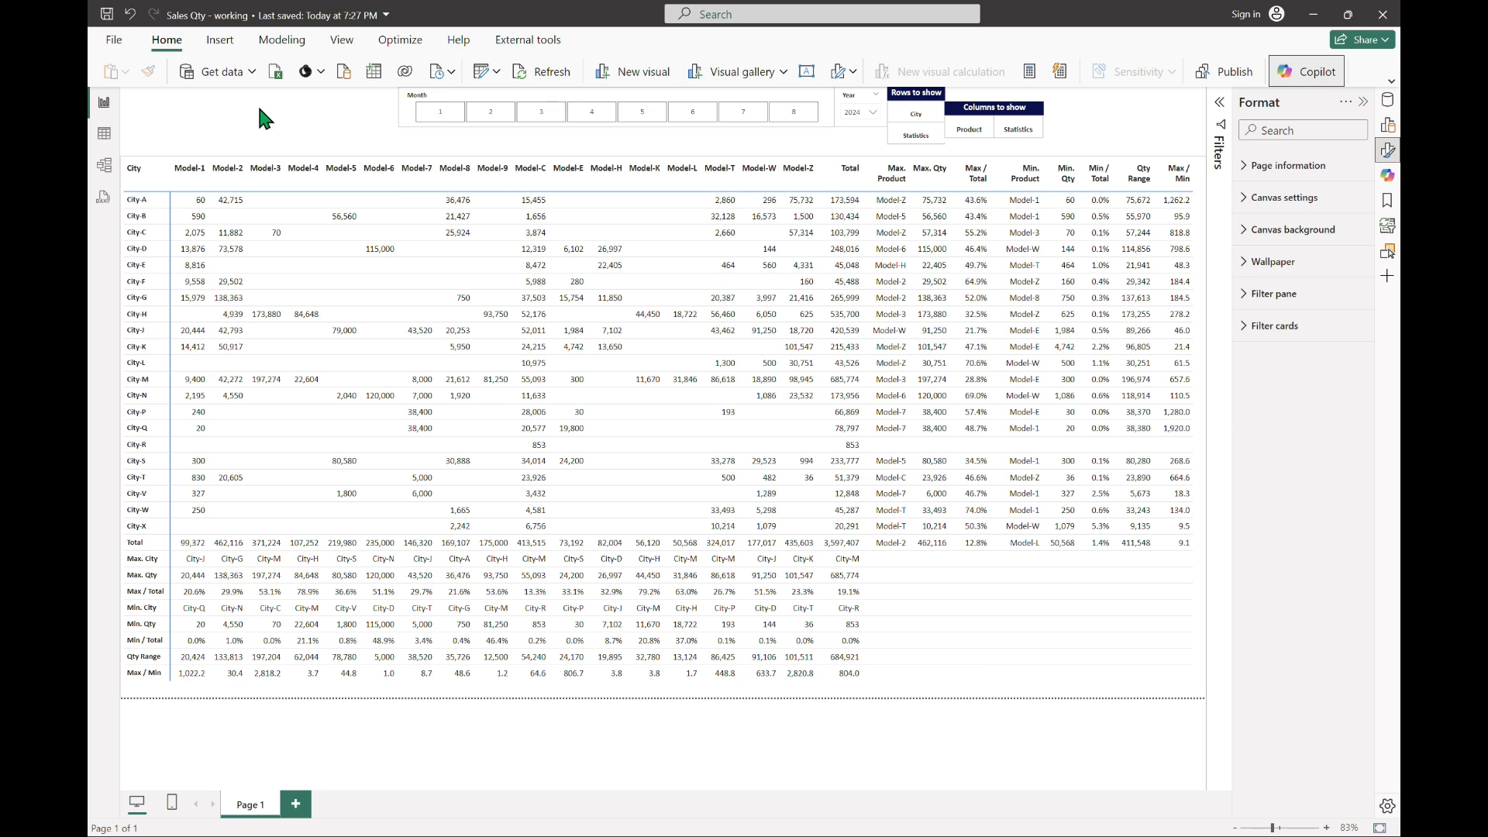
Step: Examine the full DAX formula of the mValue measure in the Matrix Measures table from start to end
left_click(1036, 682)
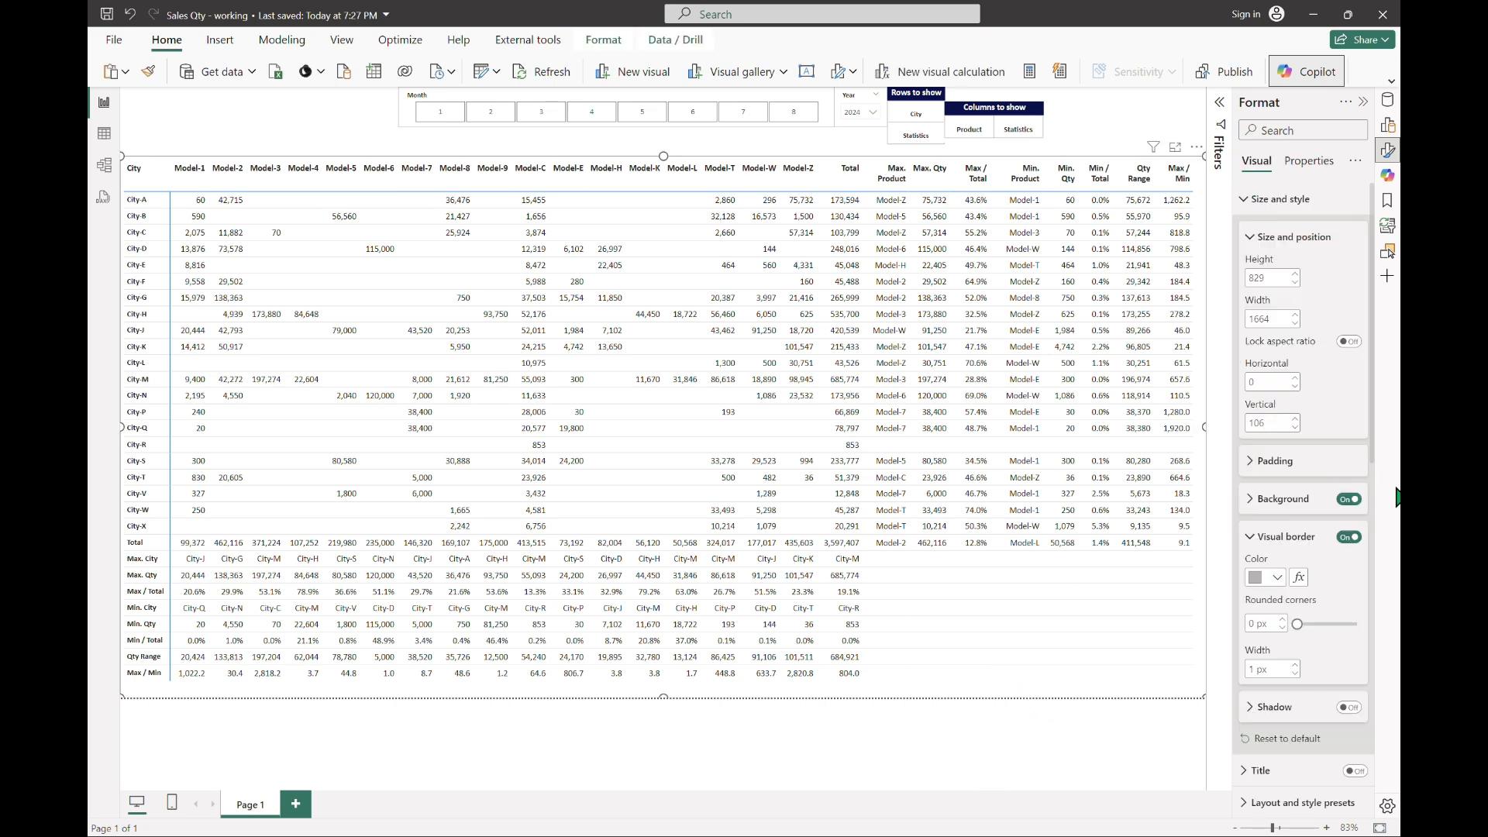
left_click(1387, 130)
left_click(1387, 99)
left_click(1312, 215)
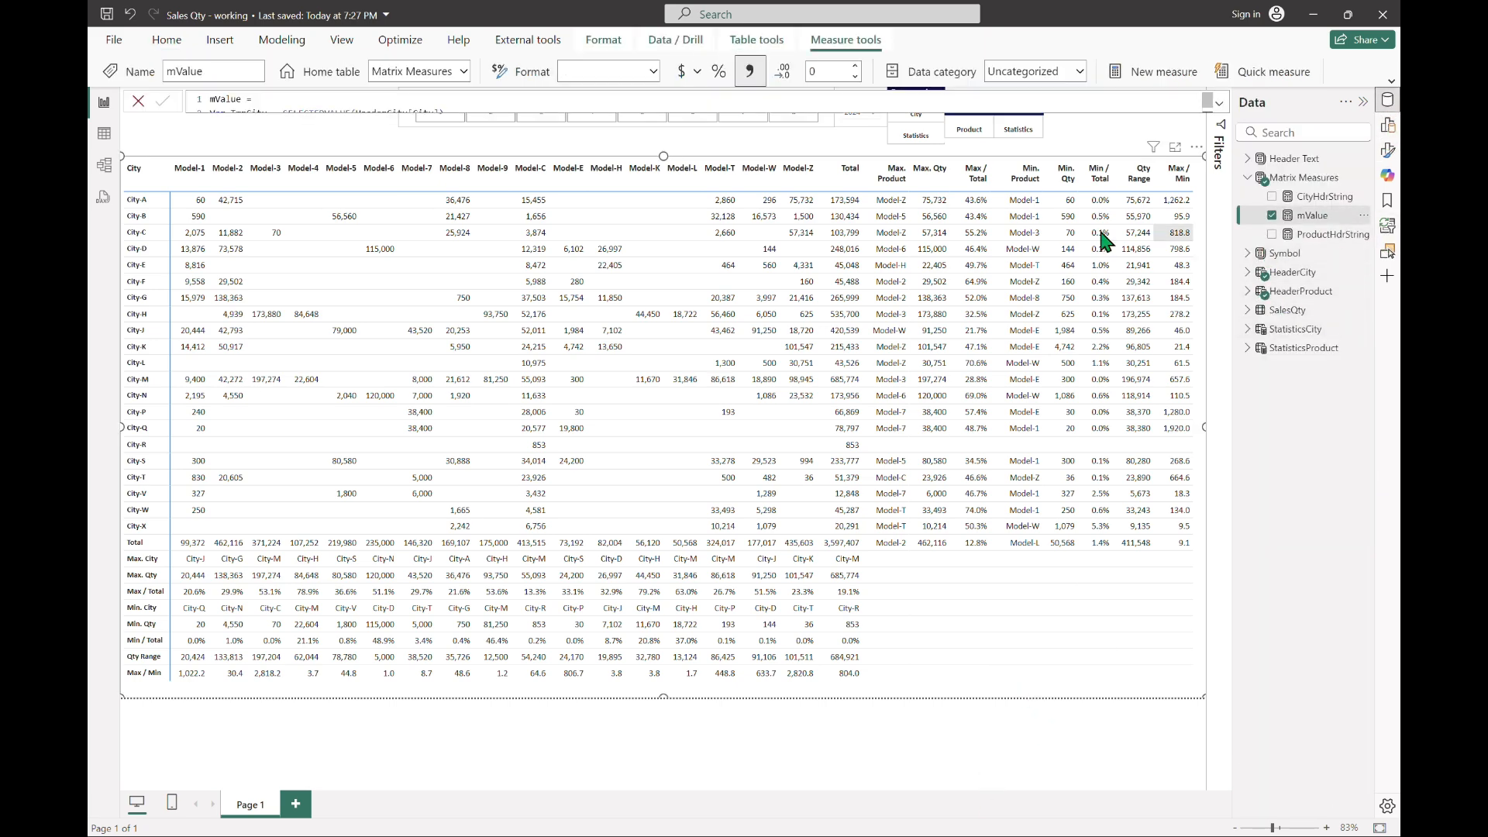
left_click(1218, 102)
scroll(1167, 676, "down", 20)
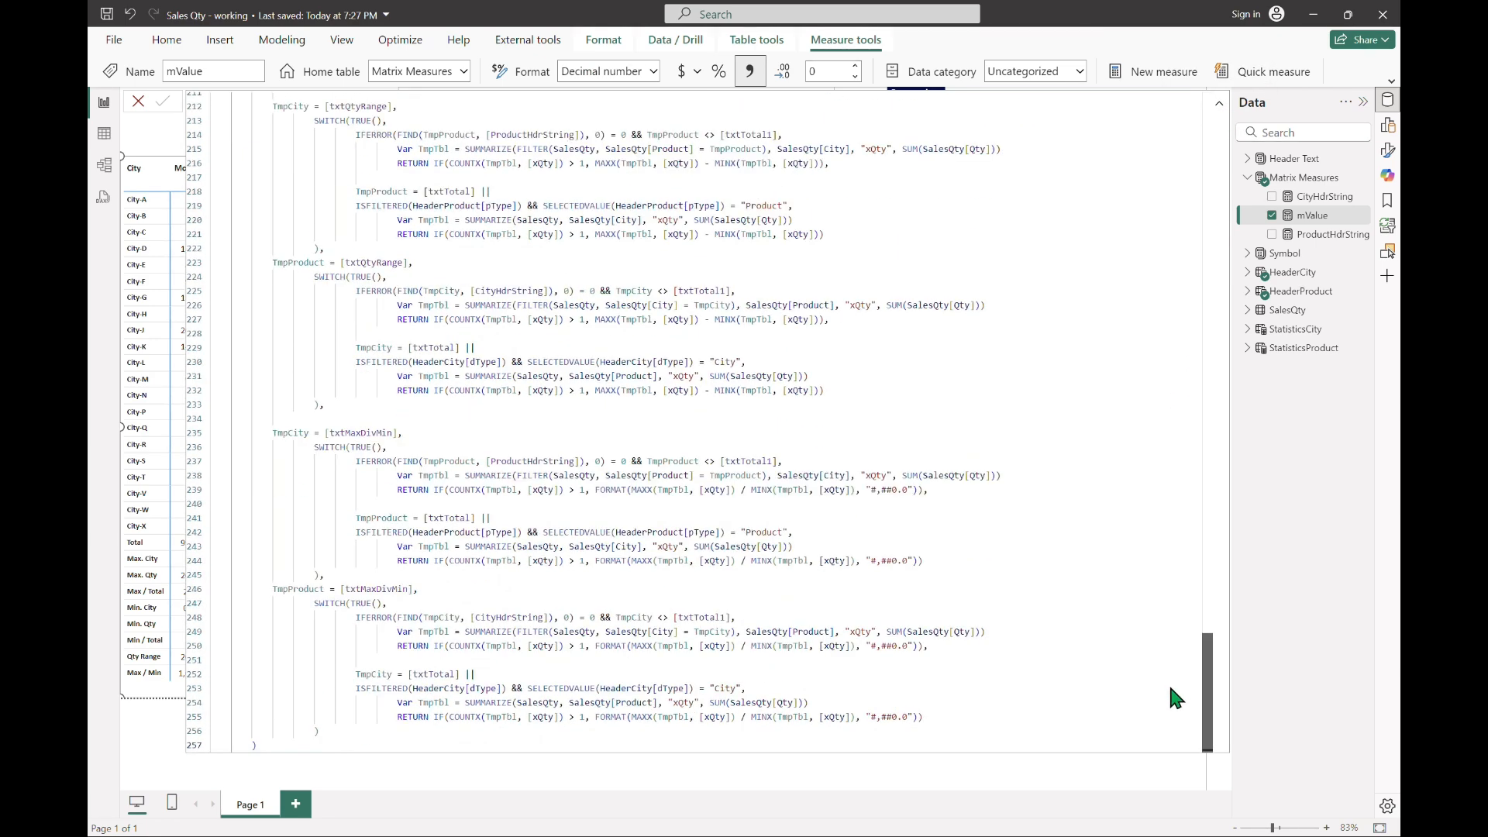
scroll(1170, 669, "up", 20)
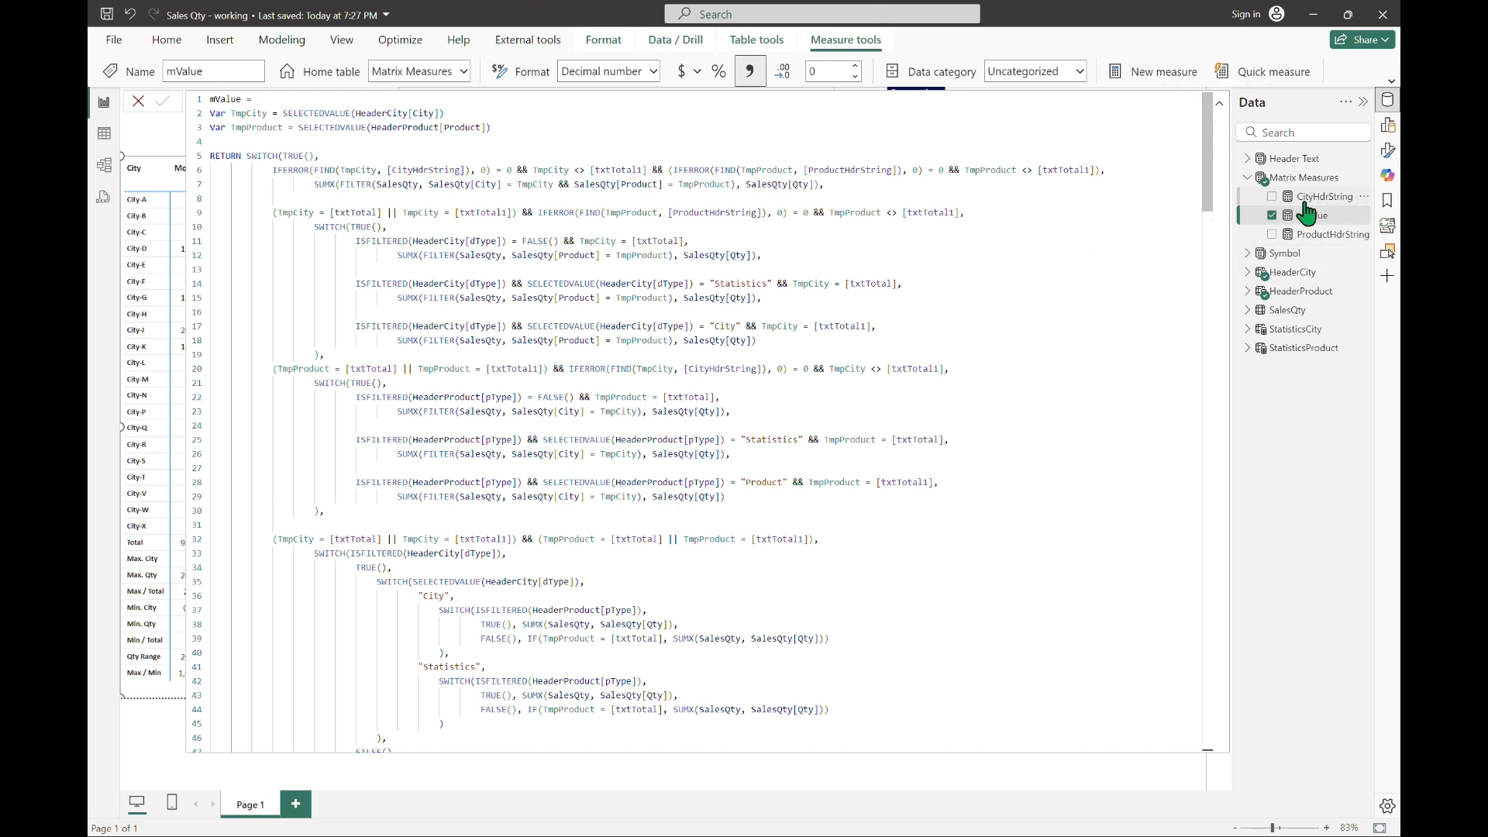
Step: Create a new measure in the Matrix Measures table and begin its formula with the name mBgColor
left_click(1170, 76)
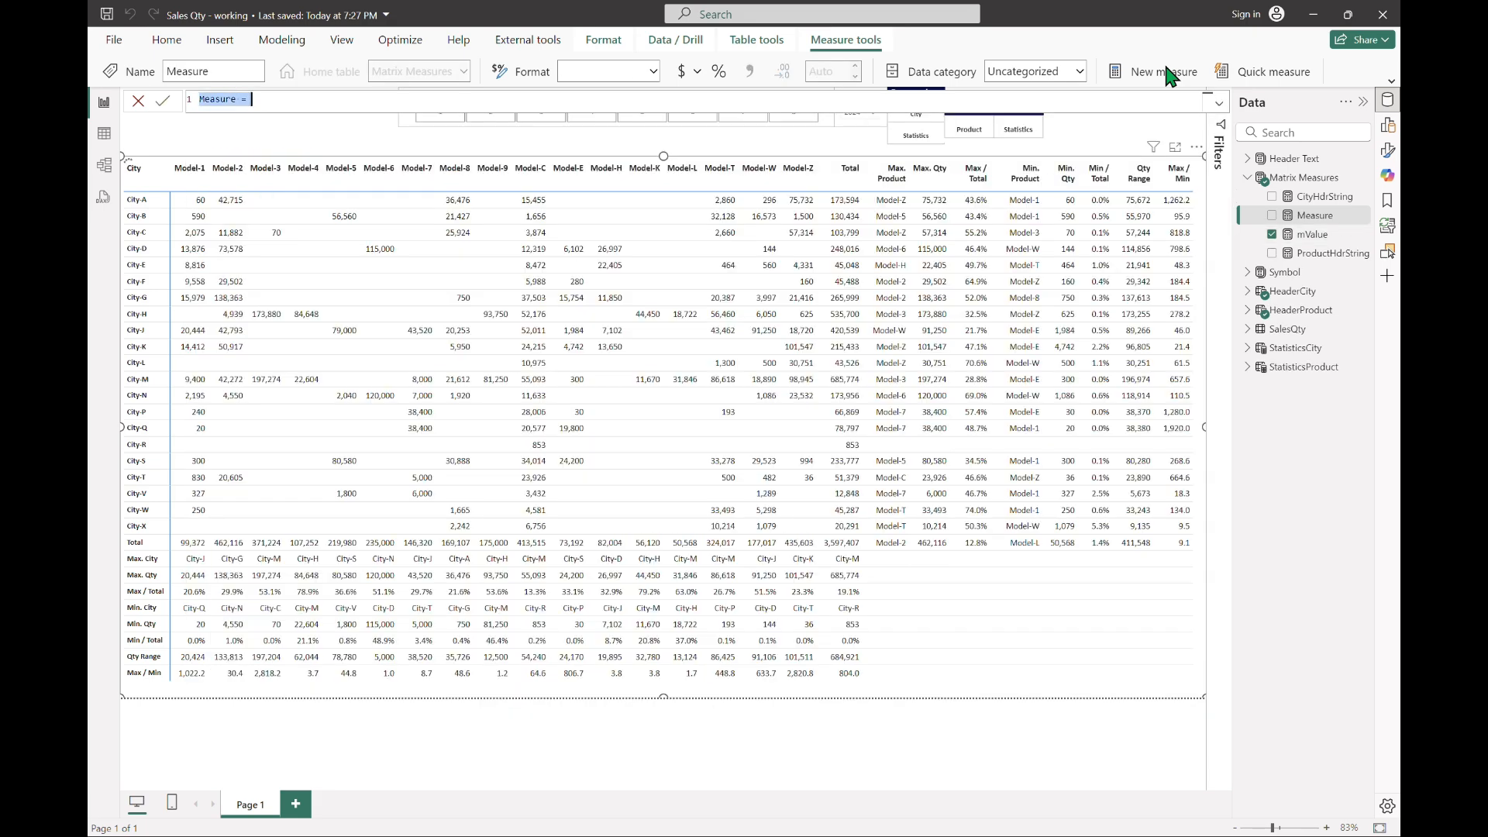
type("mBgColor =")
key("Return")
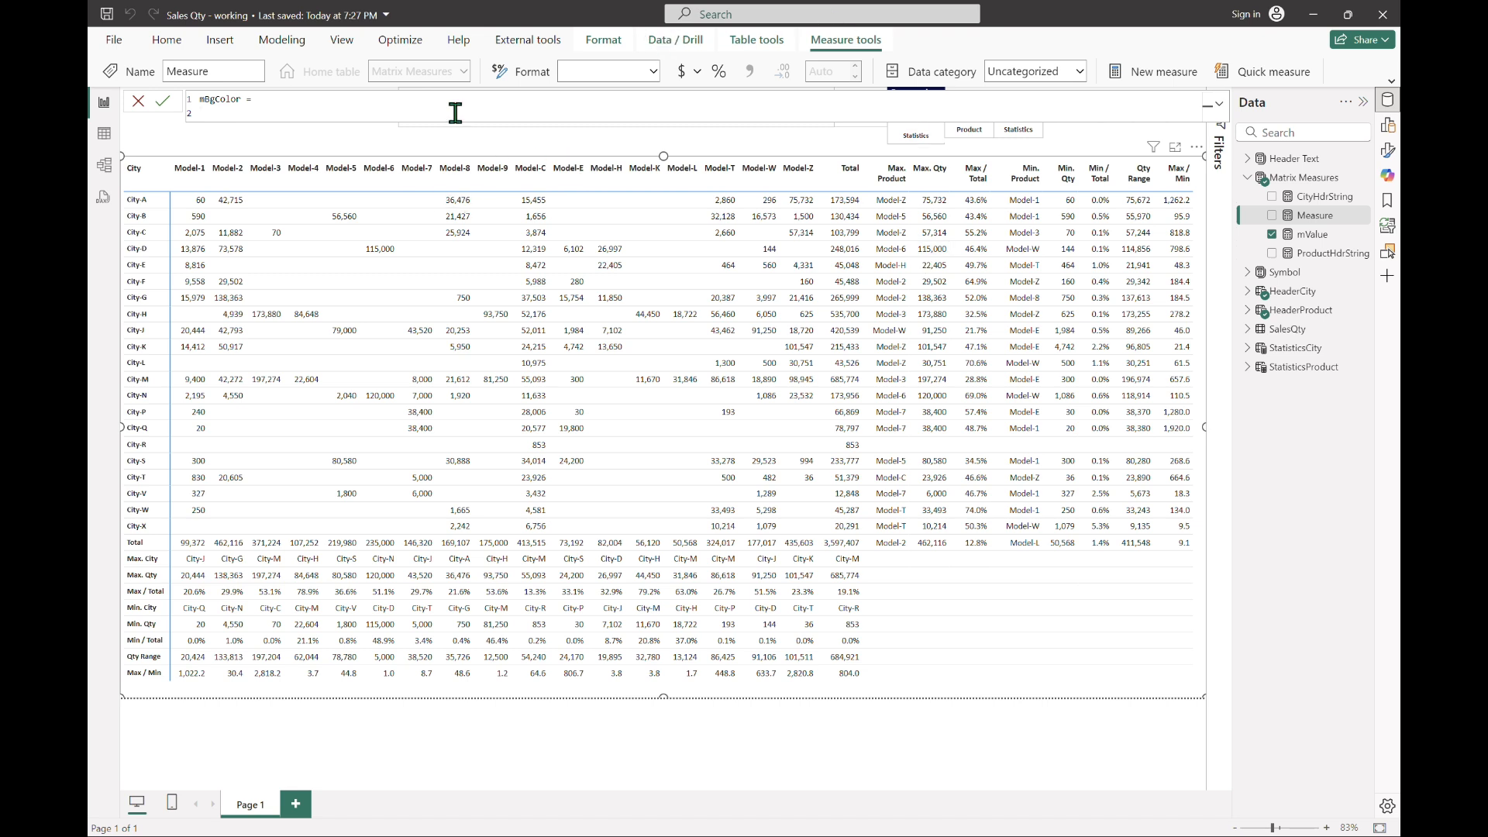
Step: Declare the variable TmpCity in the measure as SELECTEDVALUE(HeaderCity[City])
type("TmpCity =")
key("Home")
type("Var")
key("End")
type("selectedv")
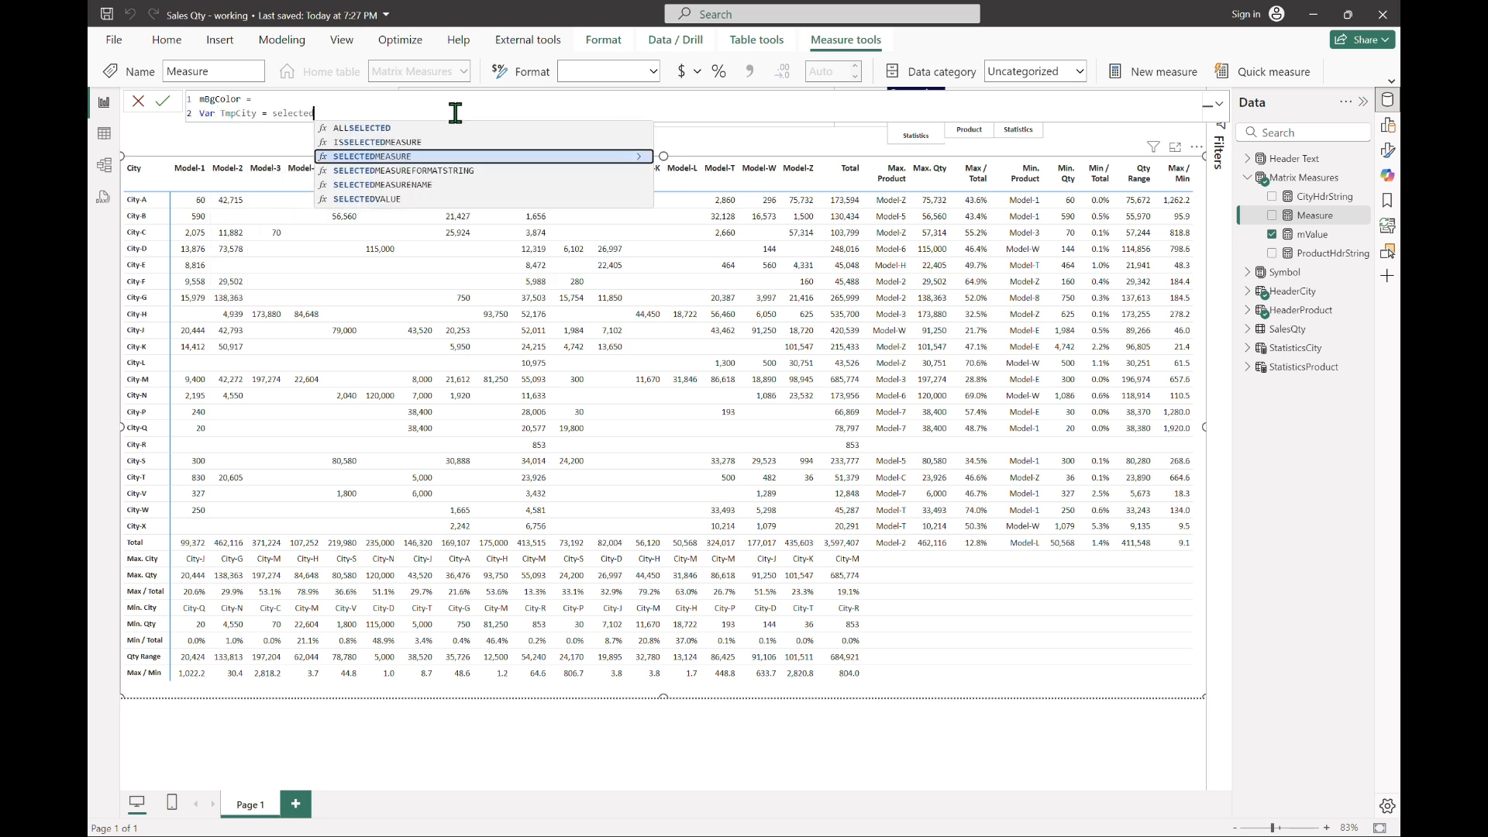
key("Tab")
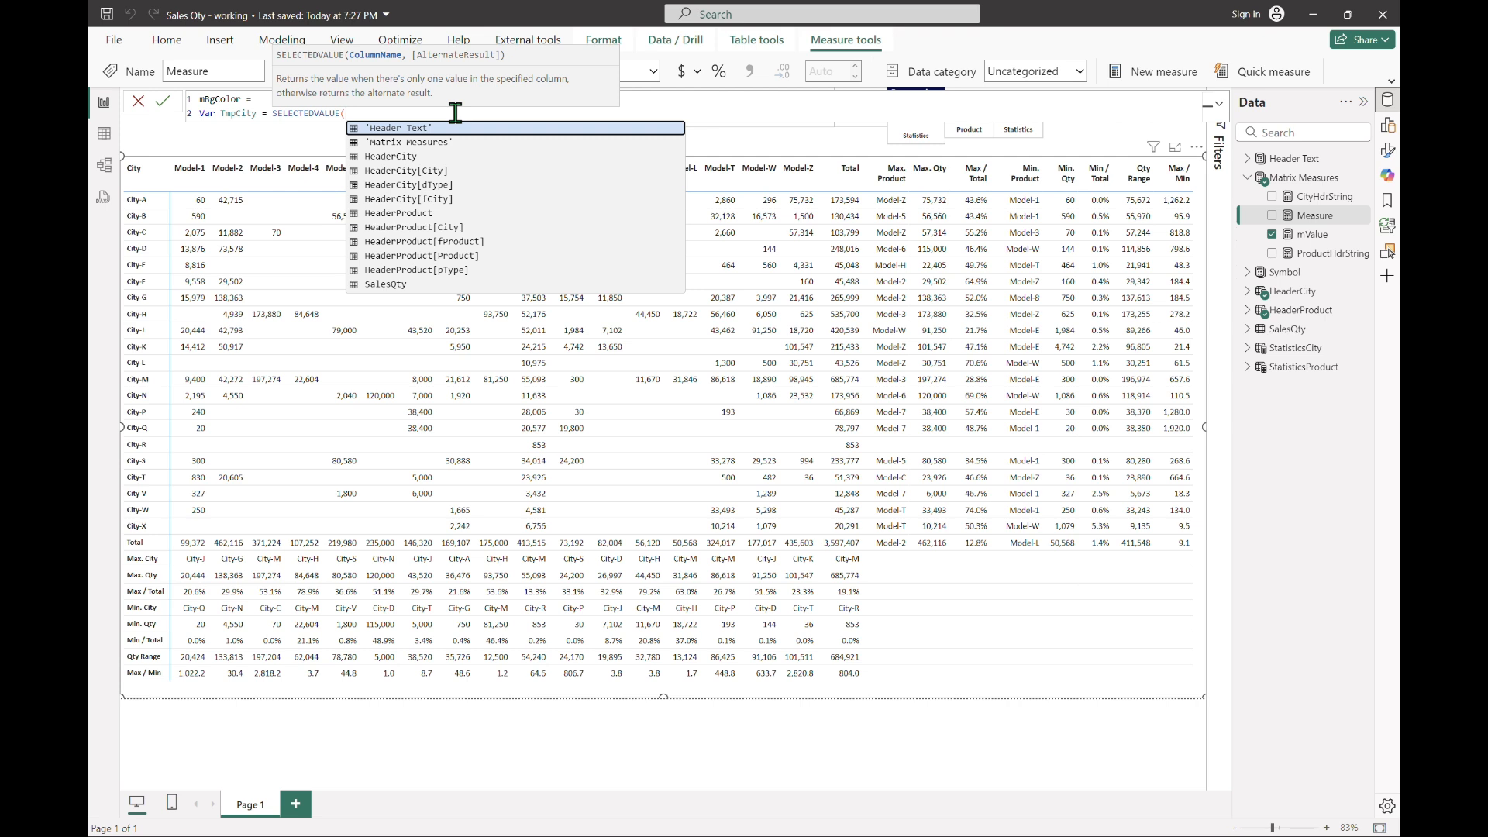
key("Down")
key("Down")
key("Down")
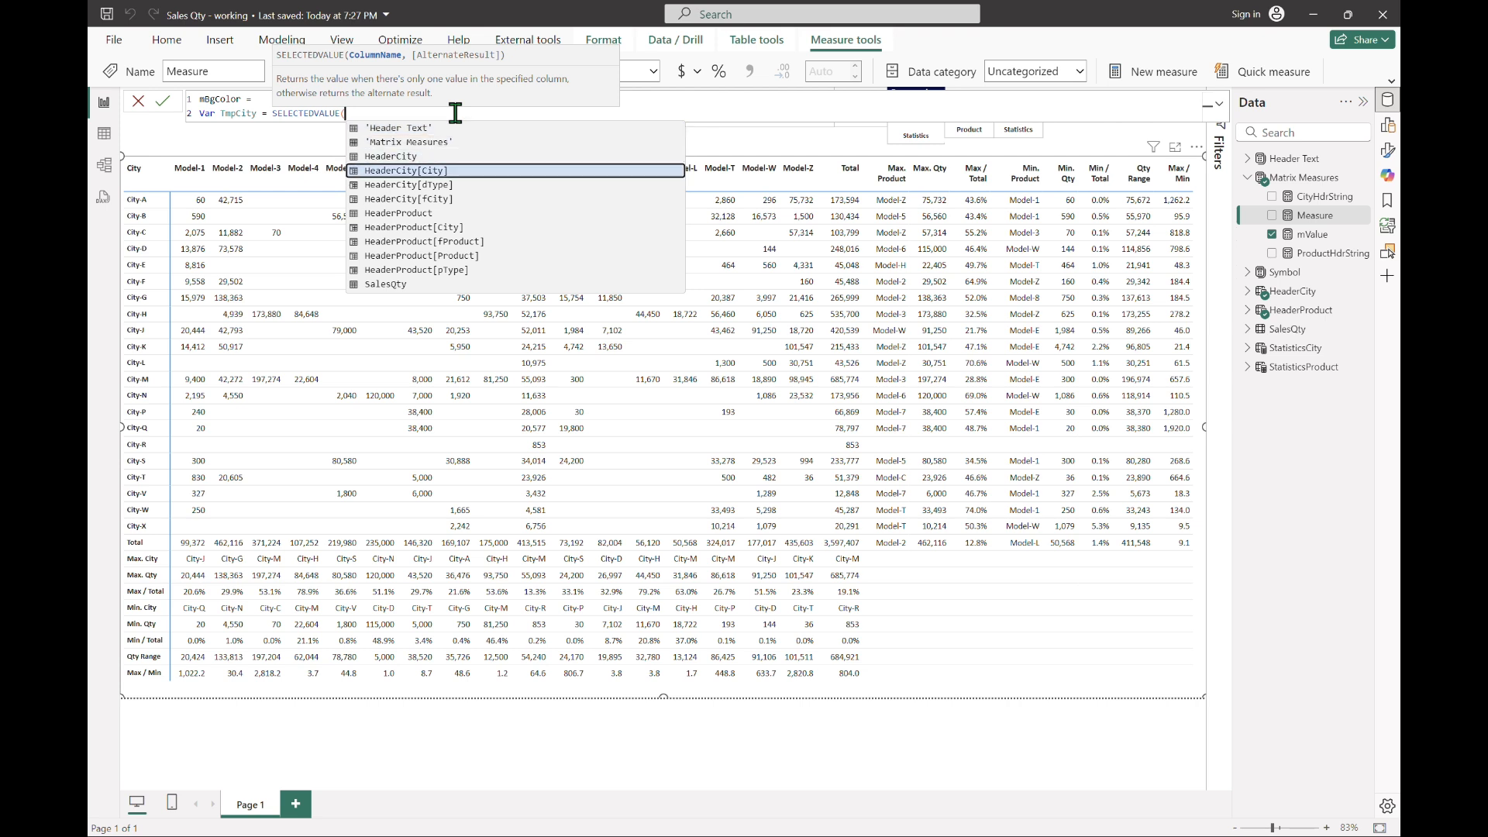
key("Tab")
type(")")
Step: Declare a second variable TmpProduct as SELECTEDVALUE(HeaderProduct[Product])
key("shift+Return")
type("Var TmpProduct = SELECTEDV")
key("Tab")
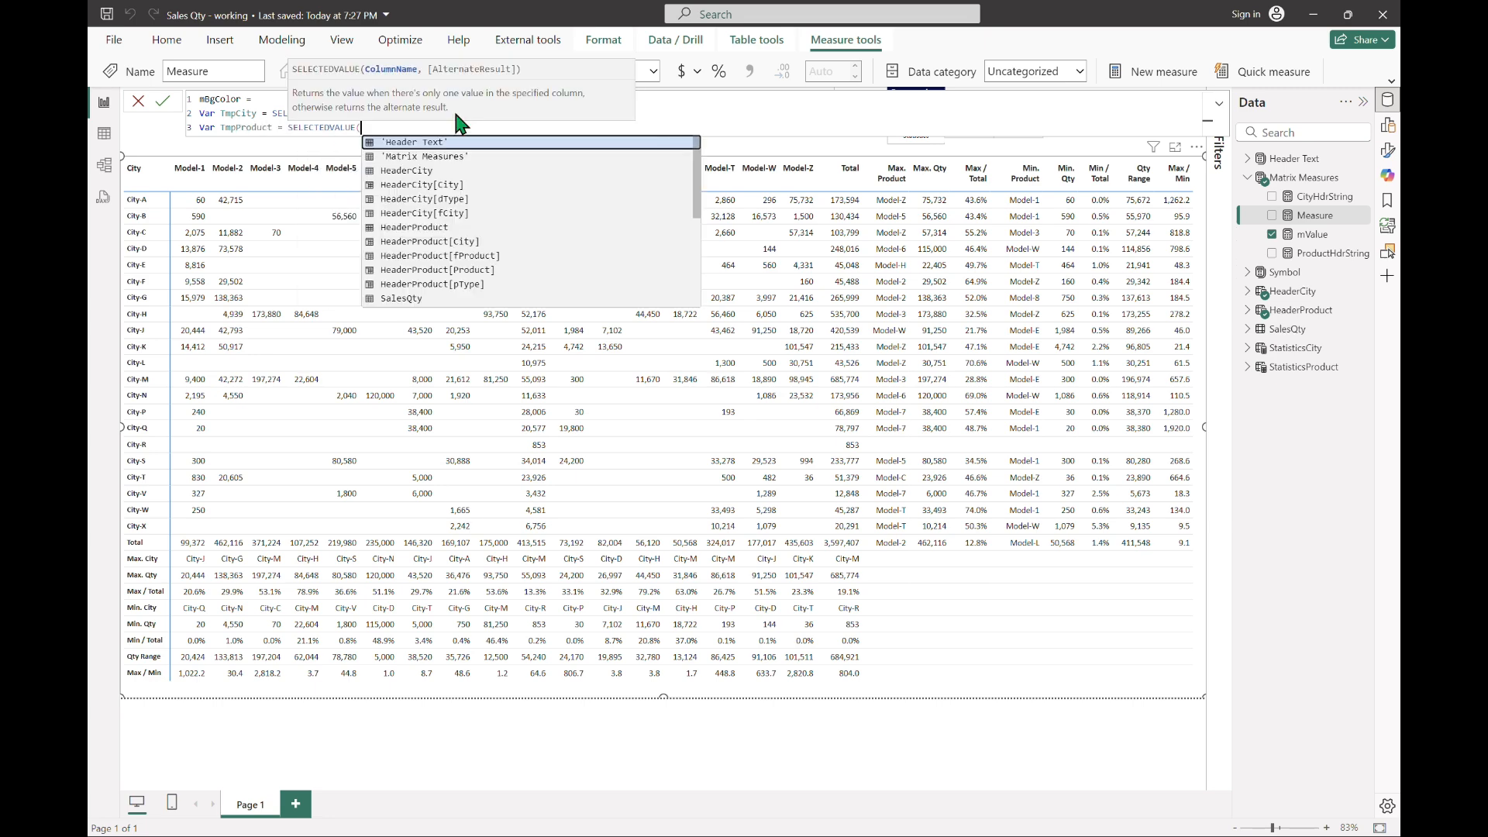
type("product")
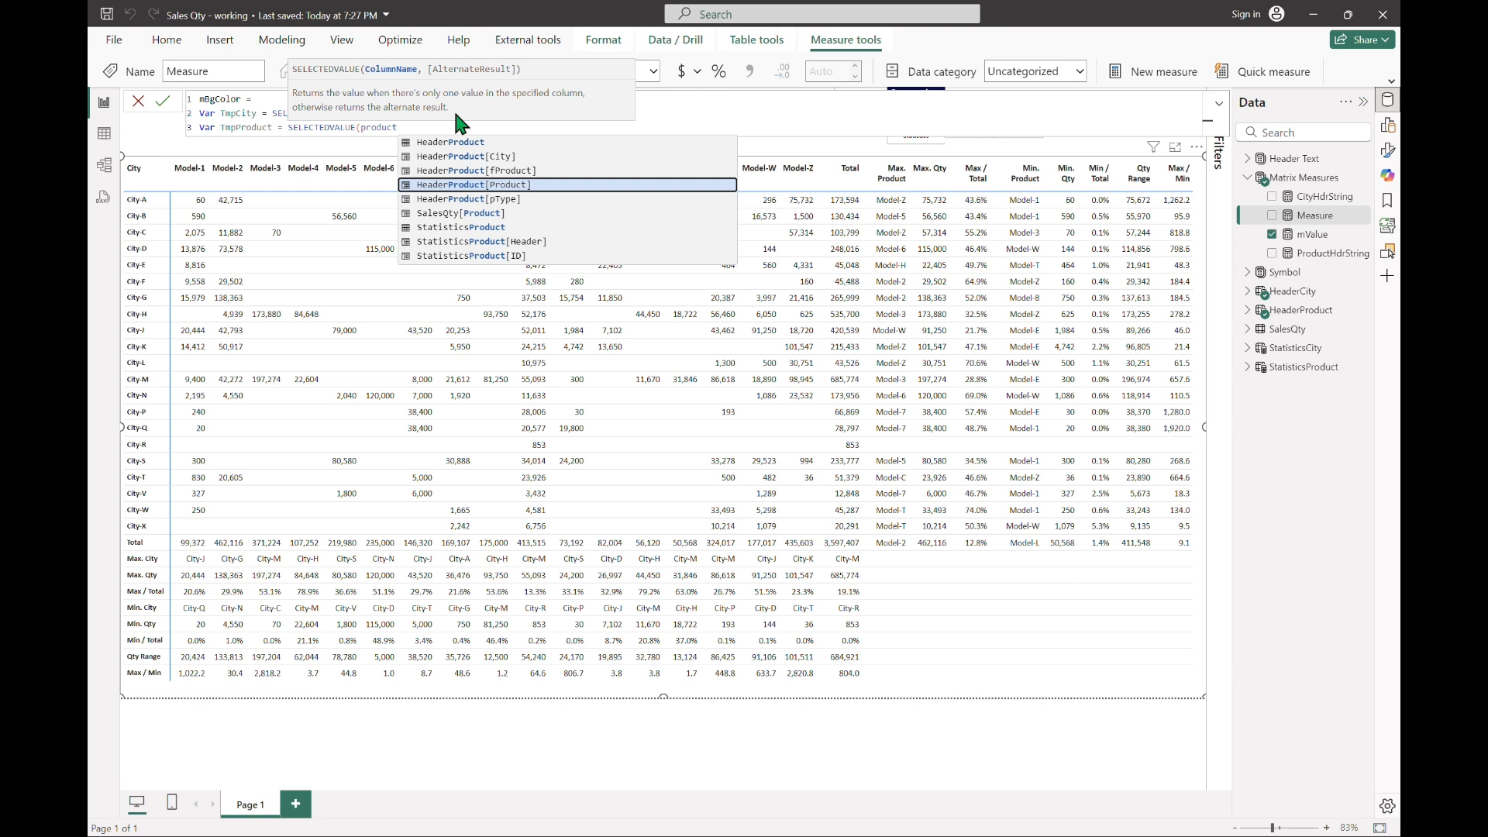
key("Tab")
type(")")
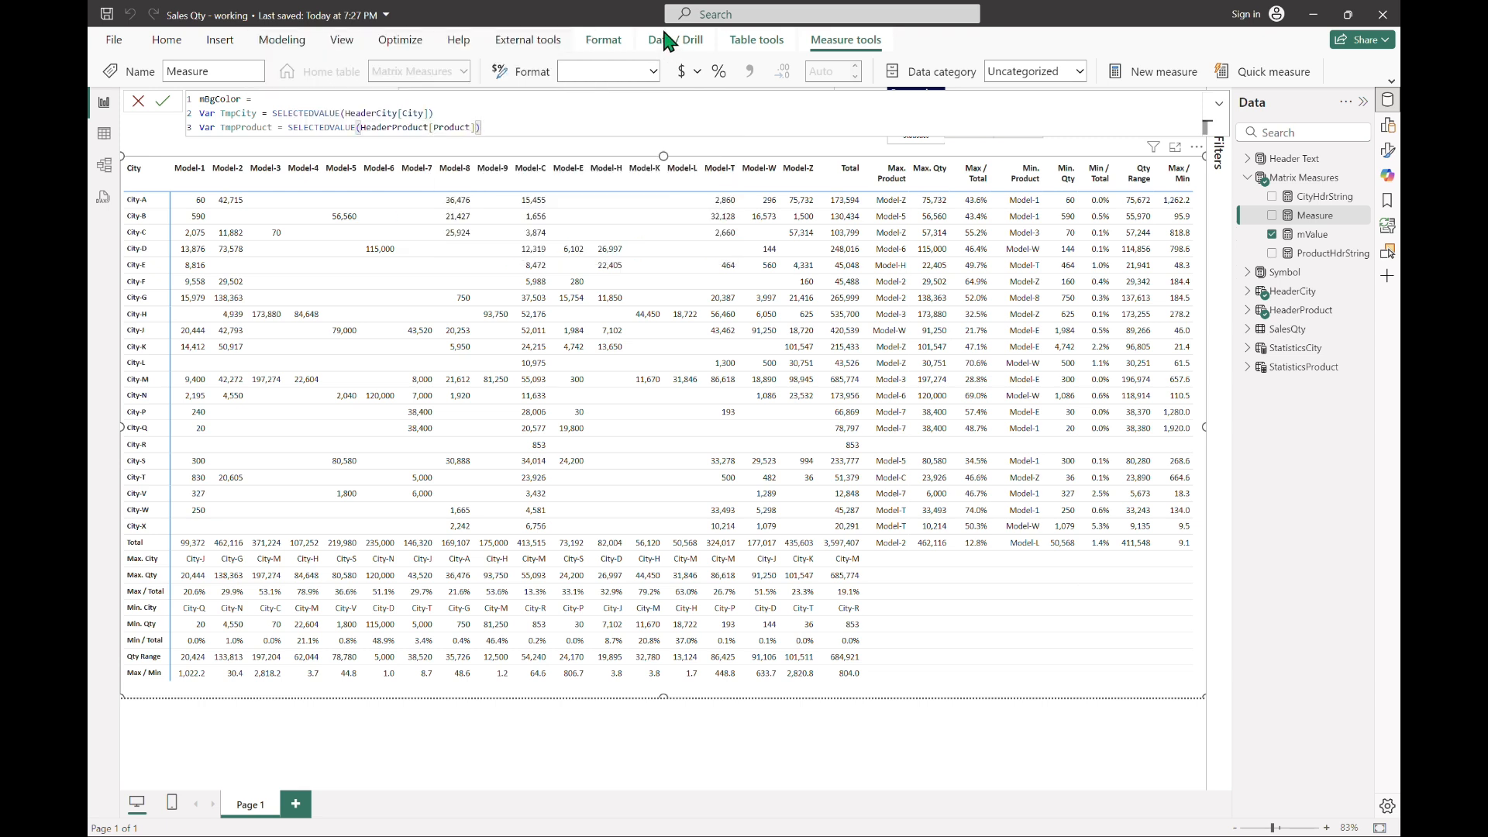
Step: Add a RETURN SWITCH(TRUE(), ) block below the variables, with empty lines for conditions before its closing parenthesis
left_click(528, 129)
key("Return")
type("RETURN ")
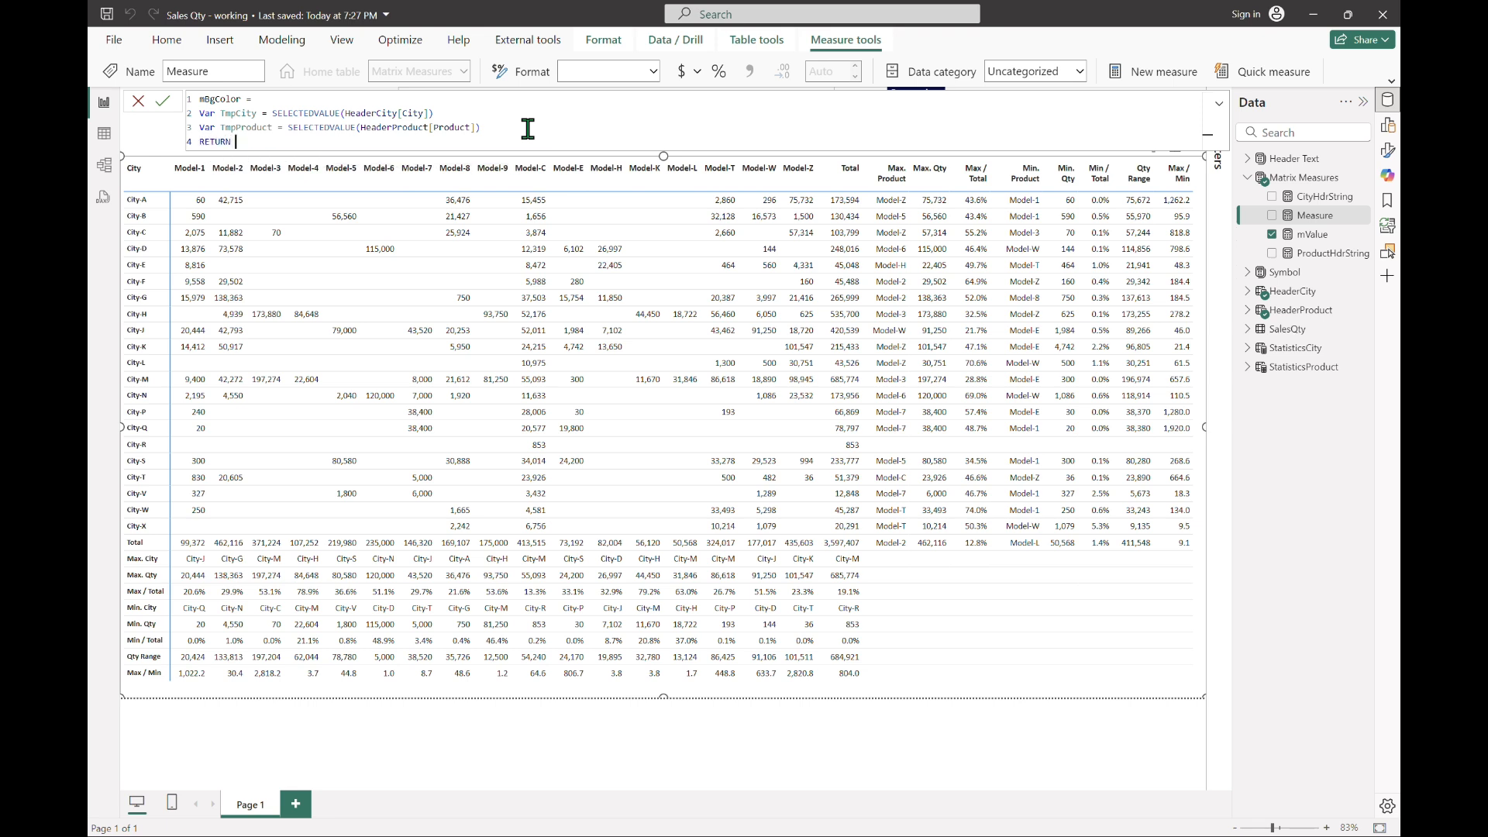
type("SWITCH(TRUE()")
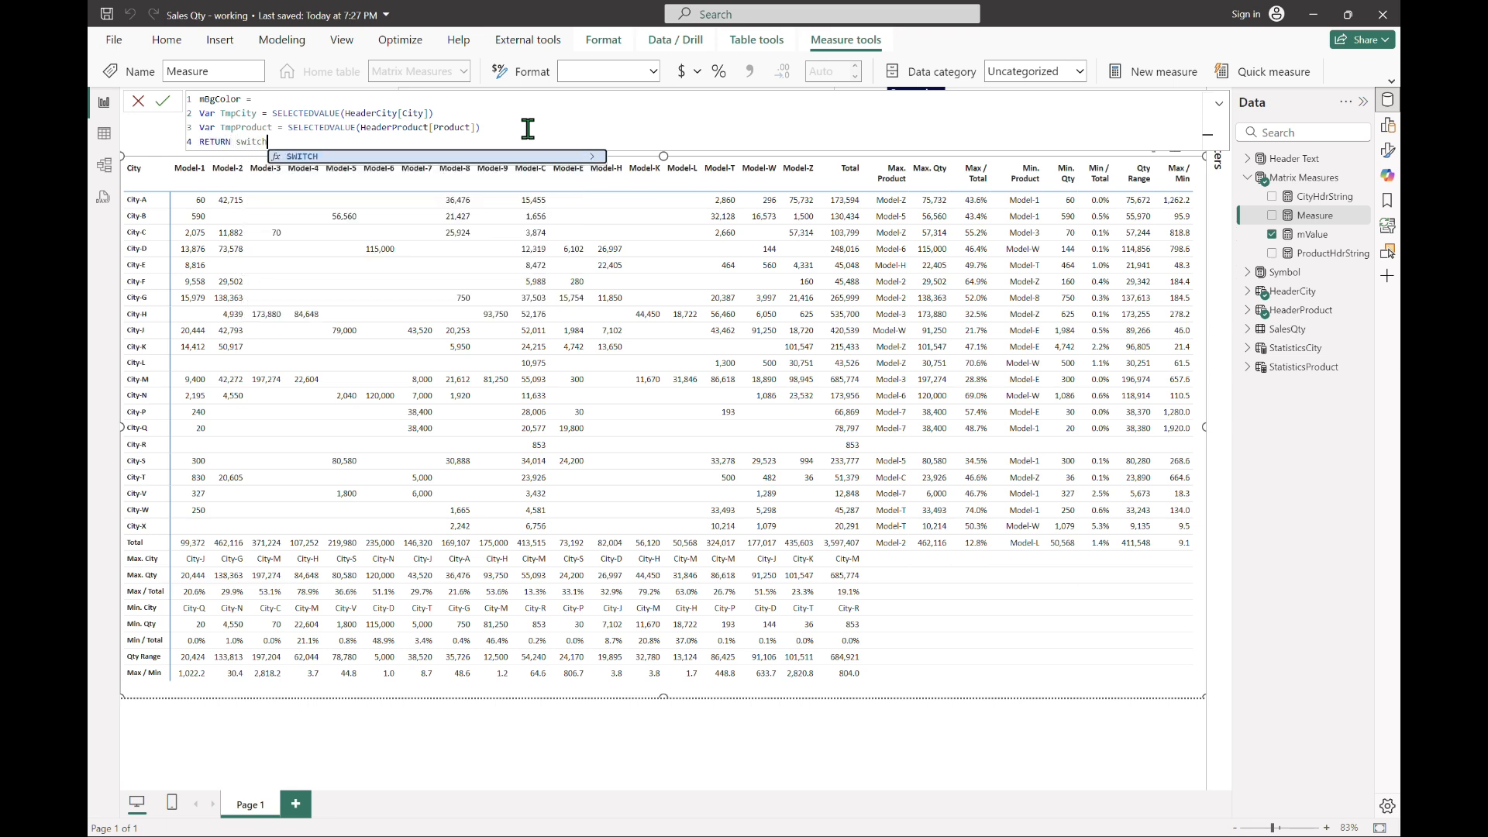
type(",")
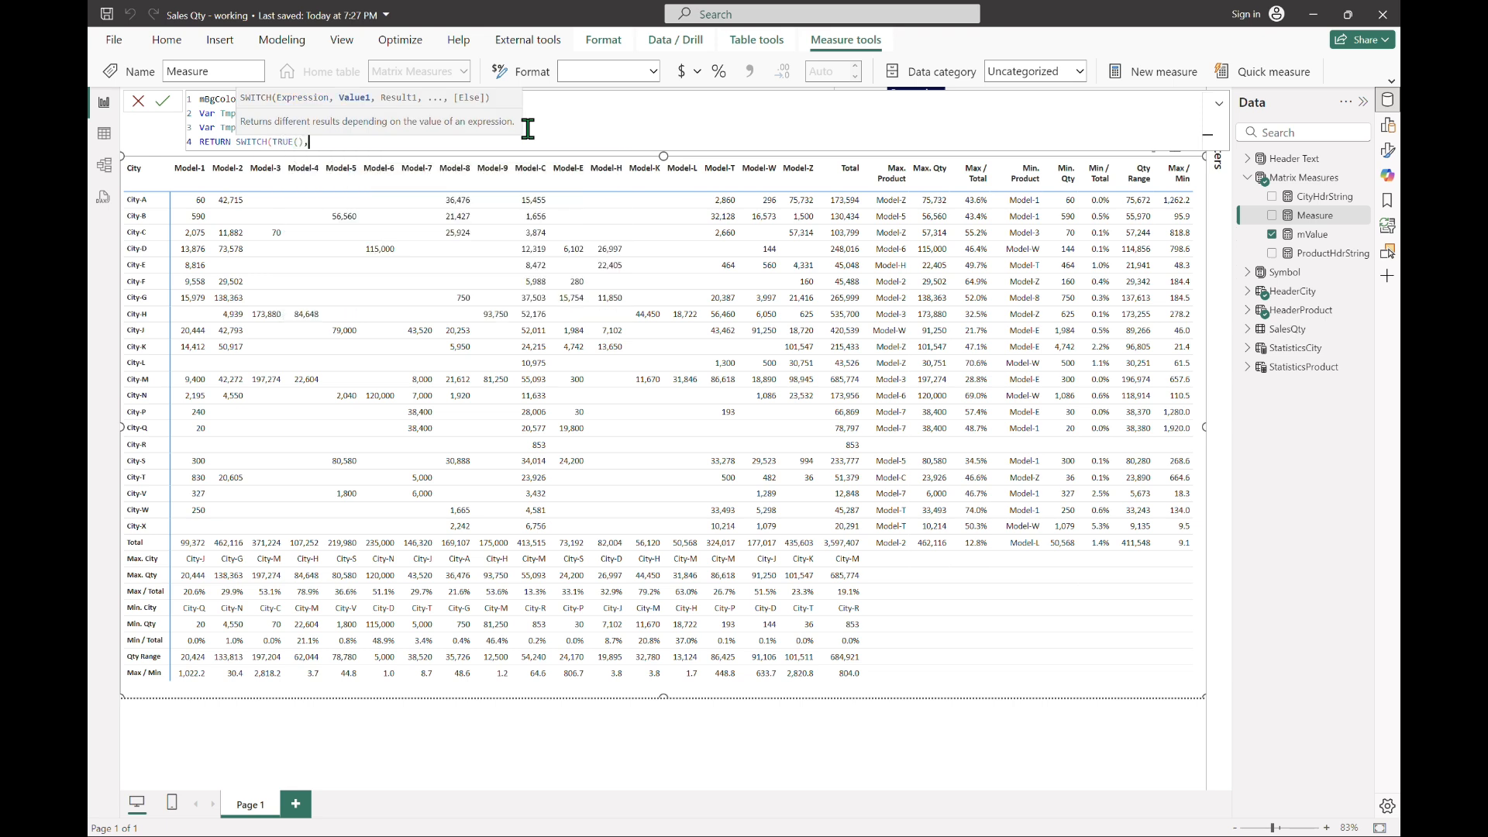
key("shift+Return")
key("shift+Return")
type(")")
key("Up")
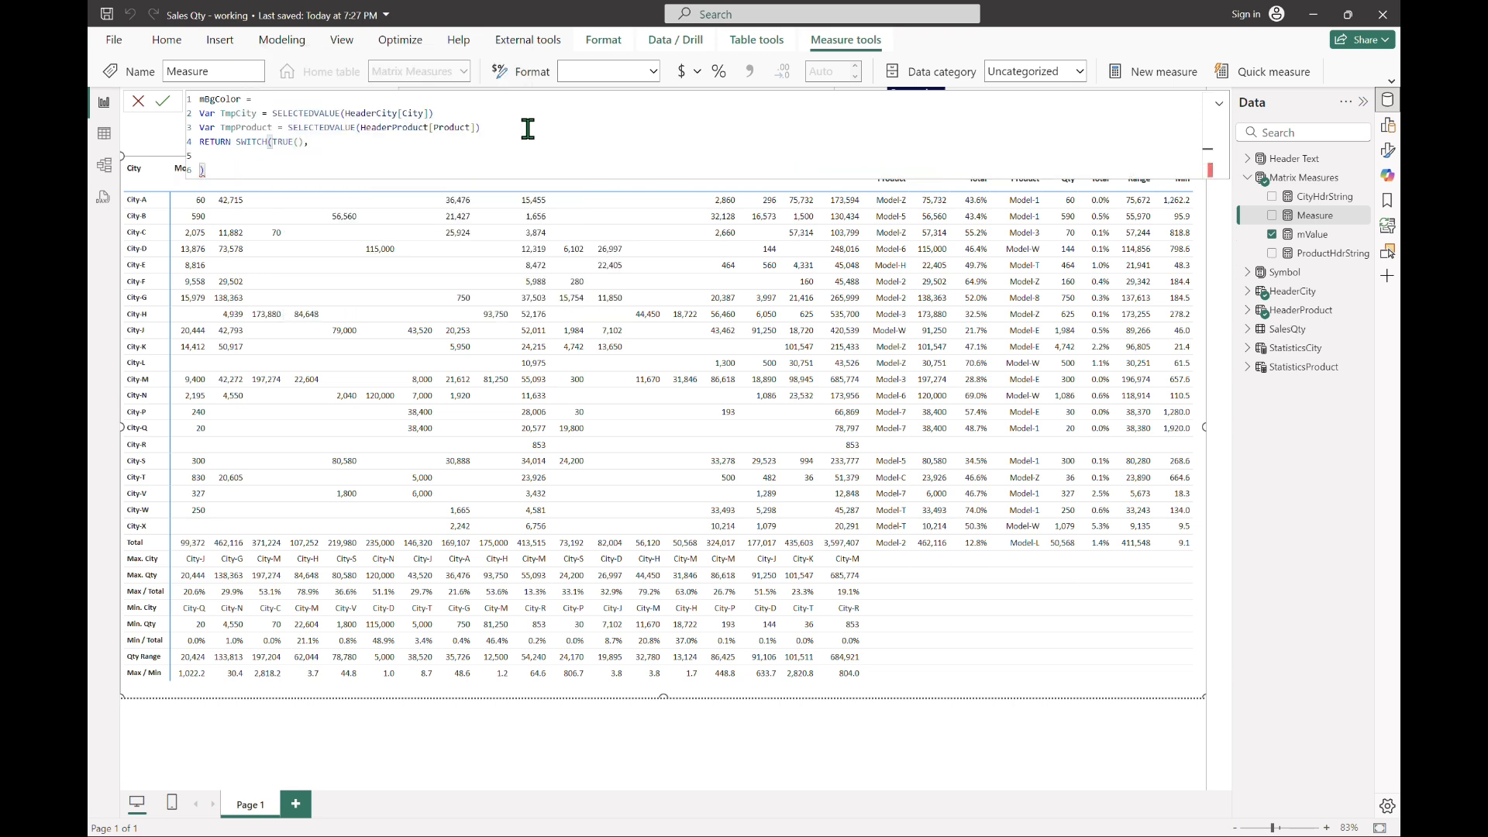
key("shift+Return")
key("shift+Return")
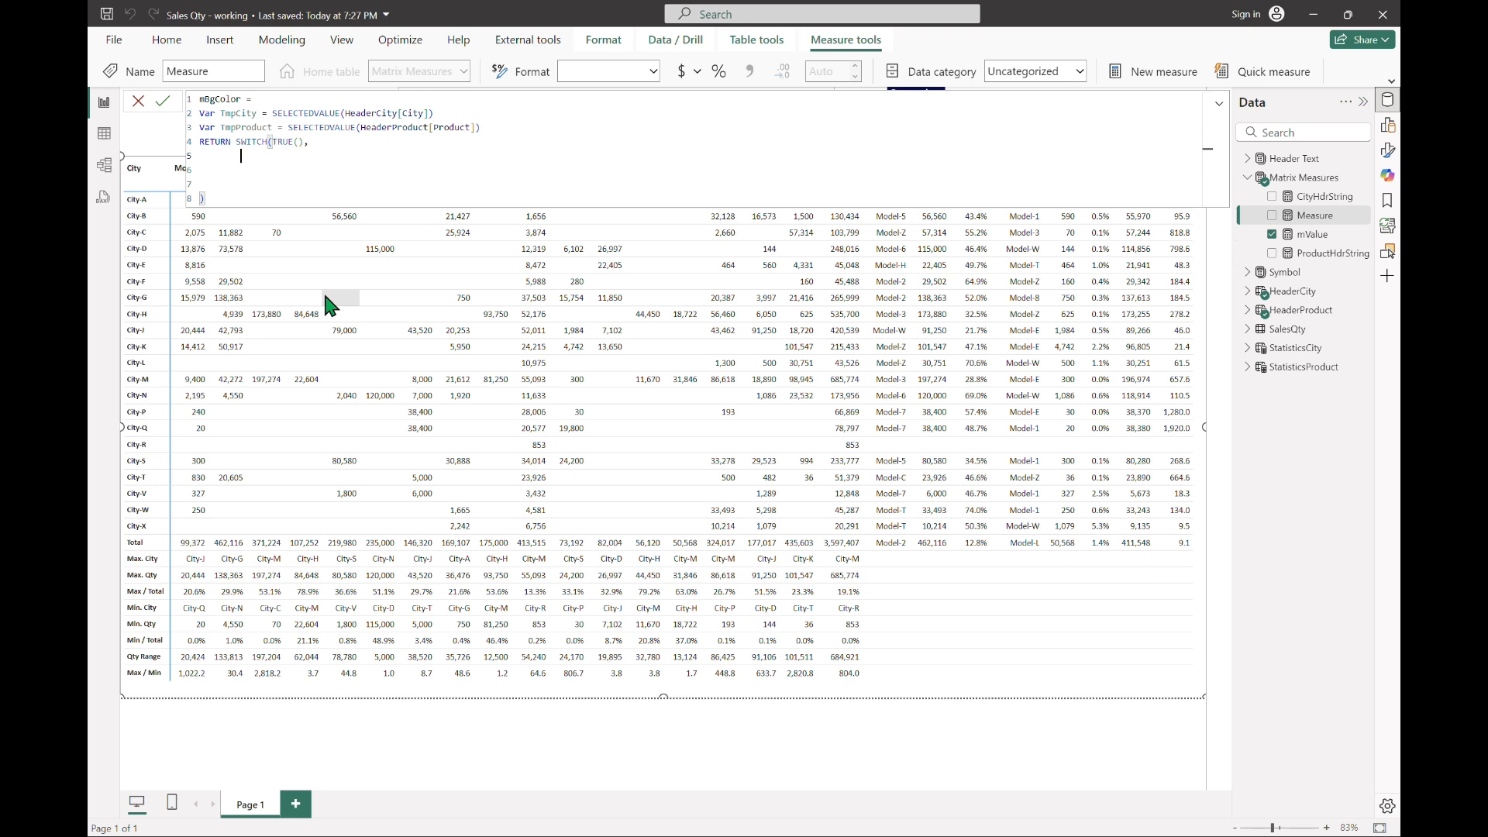
Step: Enter the first SWITCH condition as IFERROR(FIND(TmpCity, [CityHdrString]), 0) = 0
type("IFERROR(")
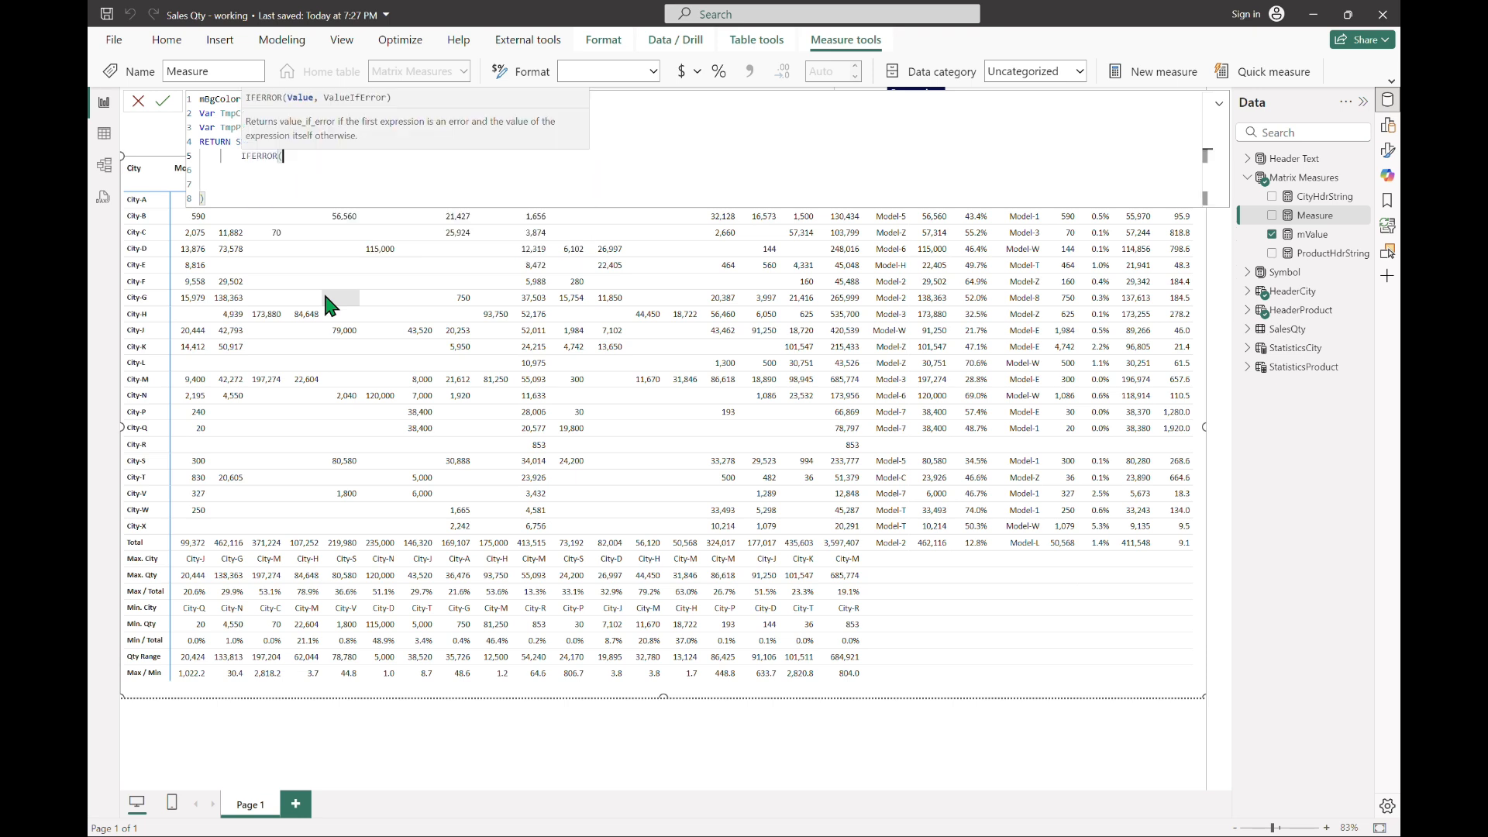
type("FIND(TmpCity")
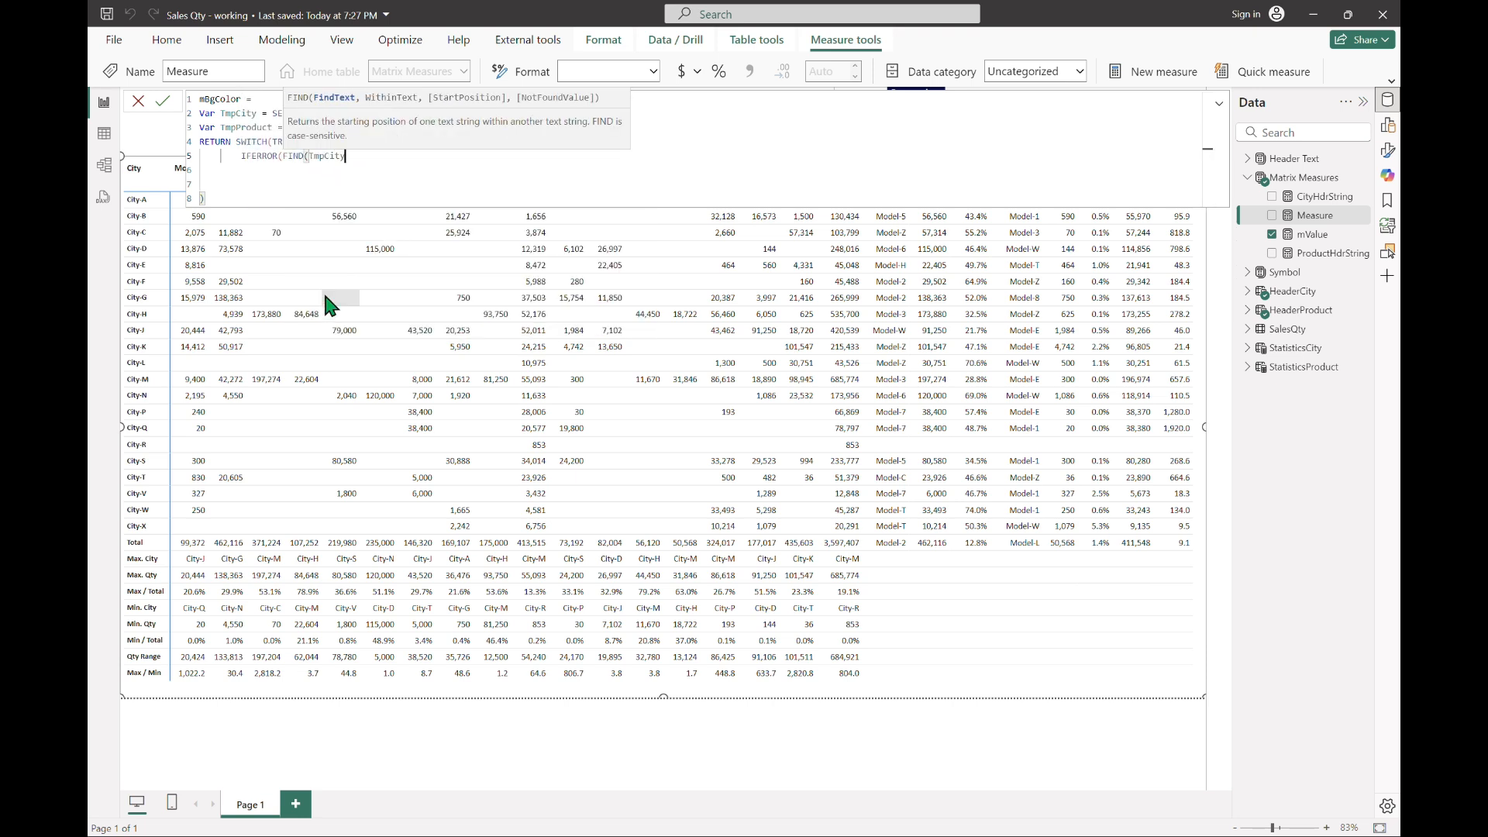
type(", [CityHdrString])")
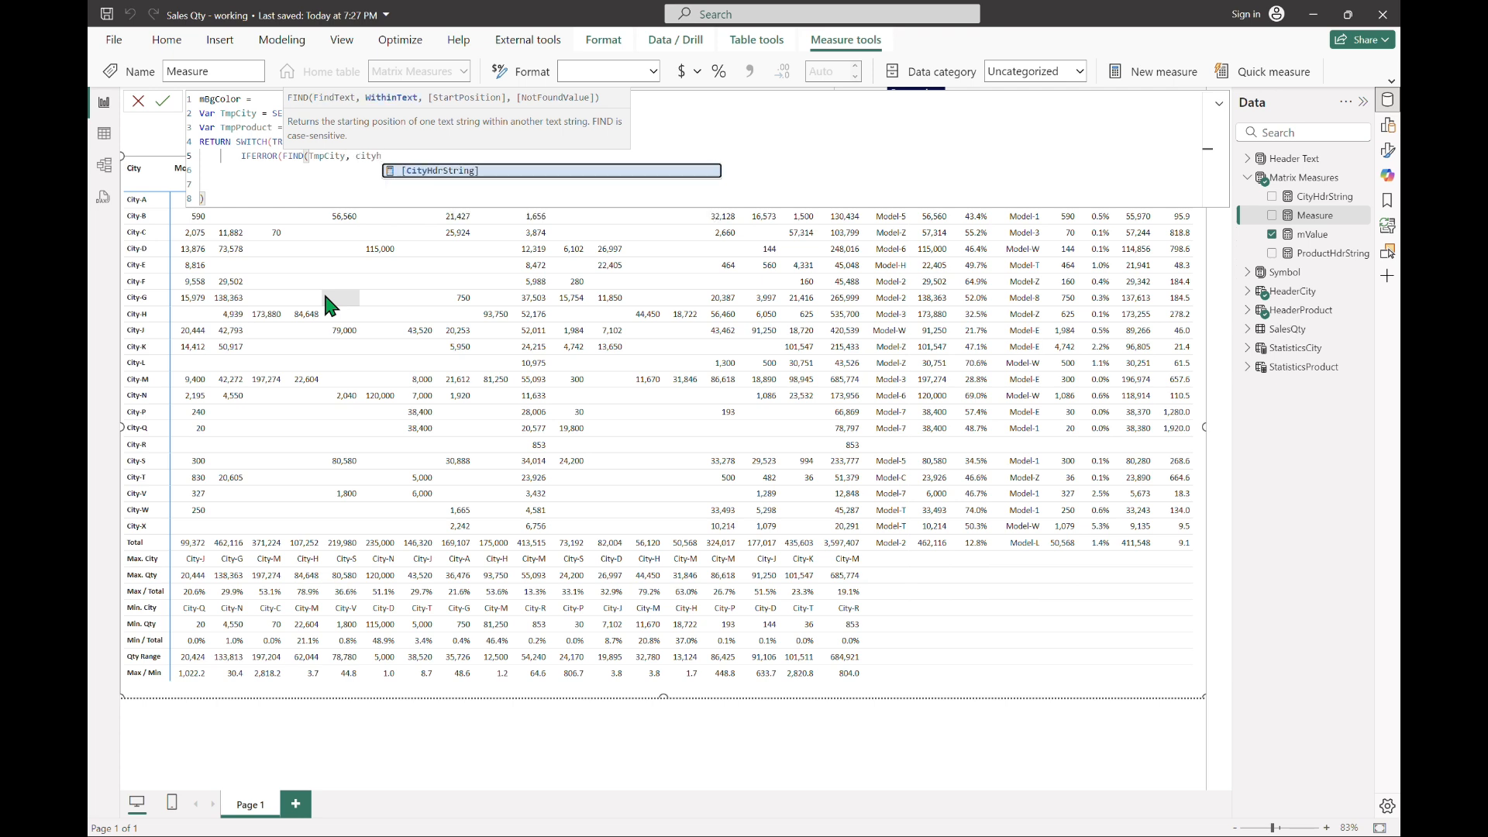
type(",")
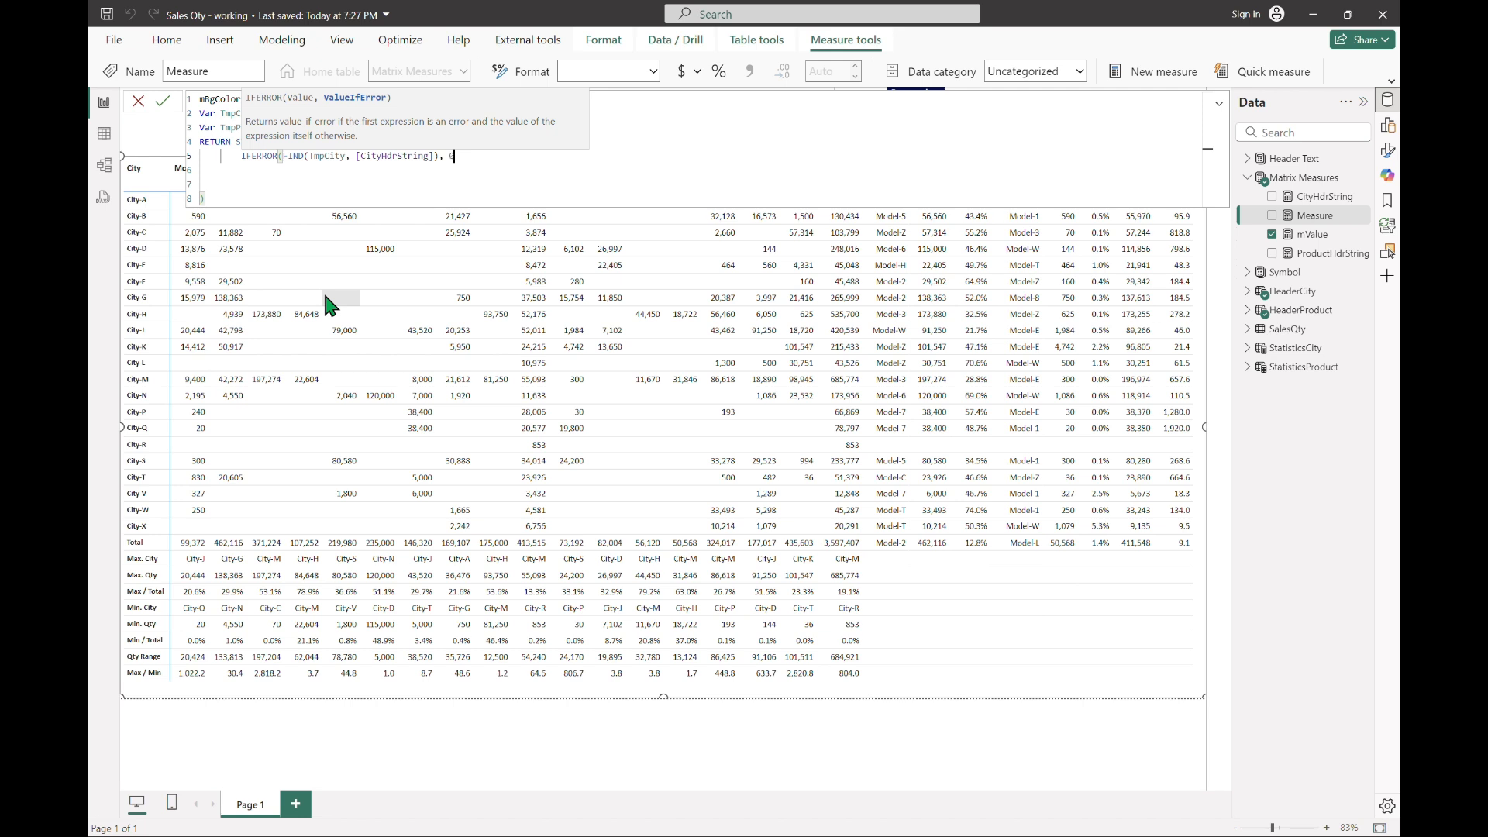
type(" 0) = 0")
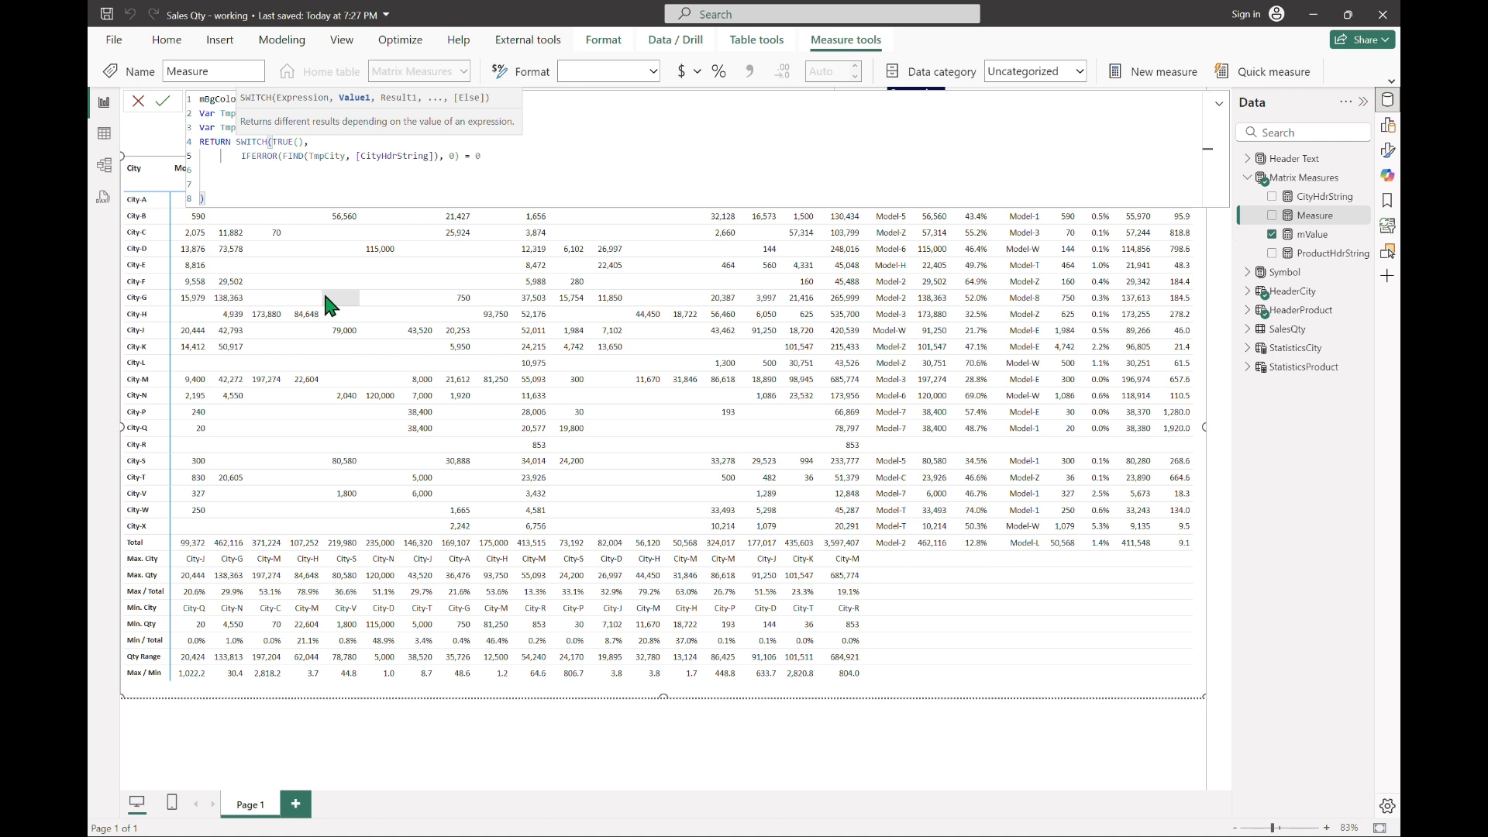
Step: Extend the condition with && and a copy of the city check adapted to IFERROR(FIND(TmpProduct, [ProductHdrString]), 0) = 0
type("&&")
key("shift+End")
key("shift+Left")
key("shift+Left")
key("shift+Left")
key("ctrl+c")
key("End")
key("ctrl+v")
key("Left")
key("Left")
key("Left")
key("Left")
key("Left")
key("Left")
key("Left")
key("Left")
key("Left")
key("Left")
key("Left")
key("Left")
key("Left")
key("Left")
key("Left")
key("Left")
key("Left")
key("Left")
key("Left")
key("Left")
key("shift+Right")
key("shift+Right")
key("shift+Right")
key("shift+Right")
type("Product")
key("Right")
key("Right")
key("Right")
key("Right")
key("shift+Right")
key("shift+Right")
key("shift+Right")
key("shift+Right")
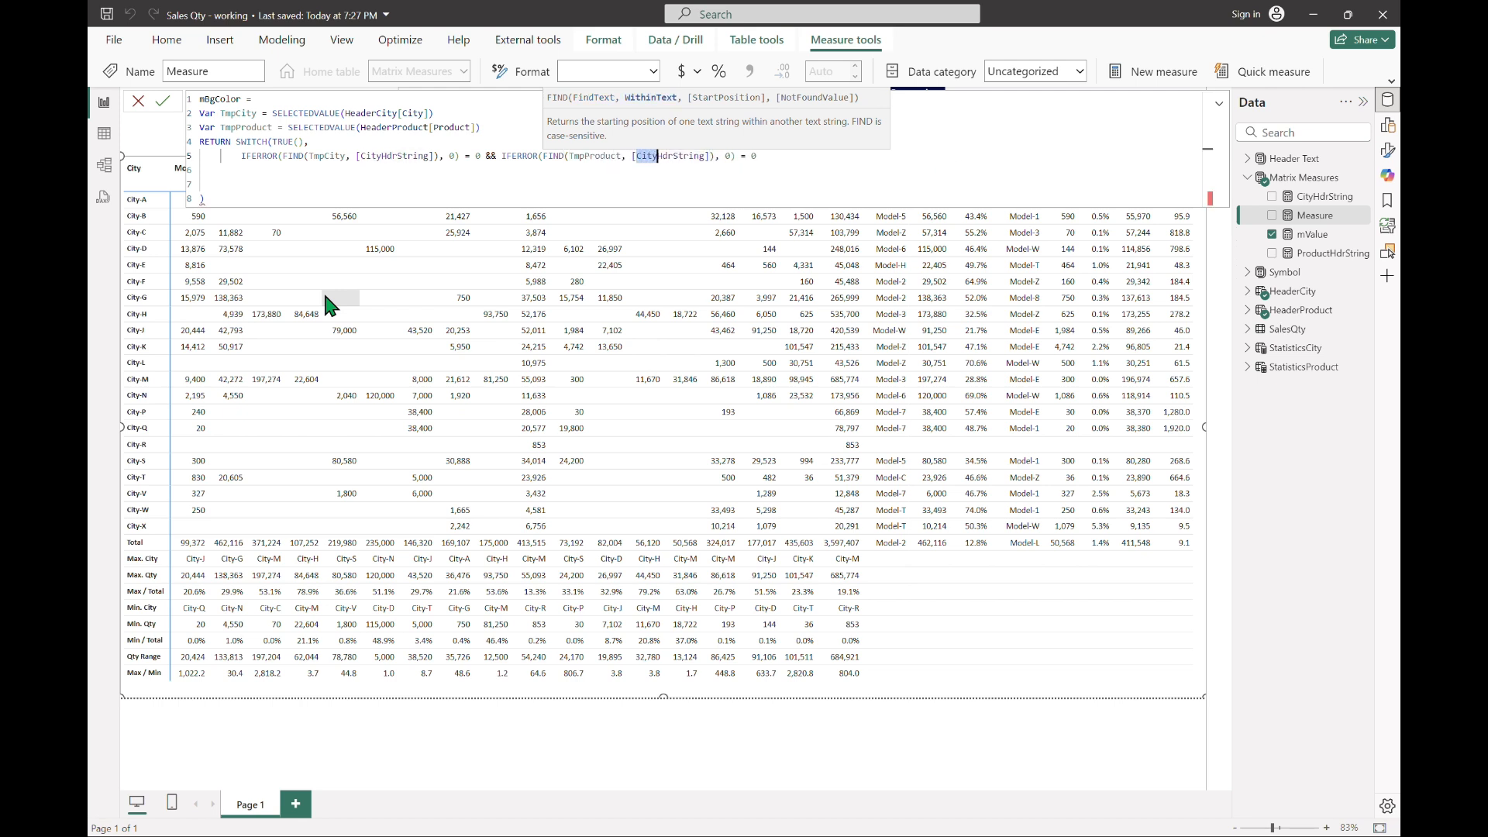
type("Product")
key("End")
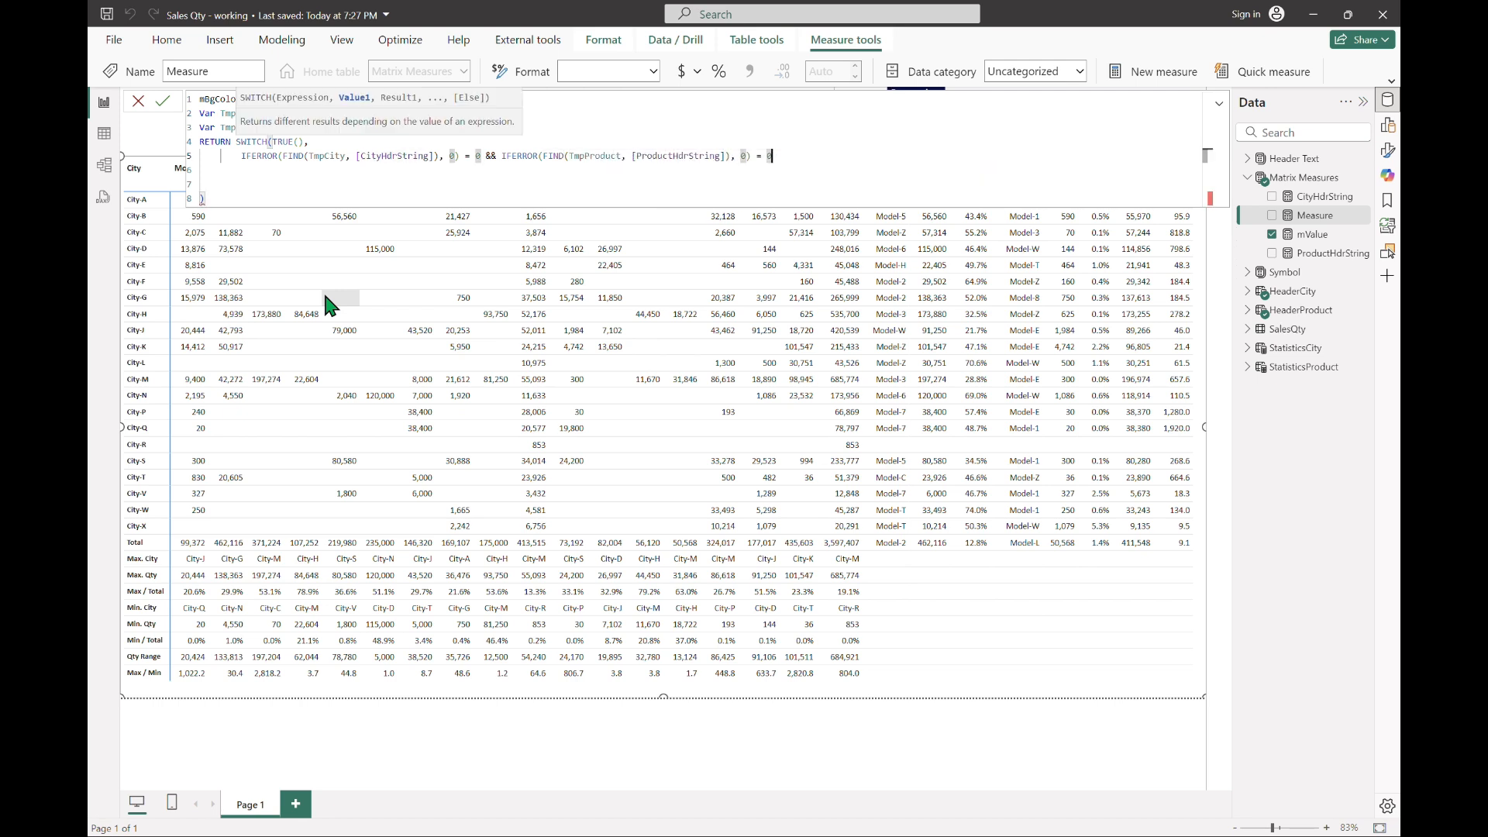
Step: Extend the first SWITCH condition with && TmpCity <> [txtTotal1]
type("&& TmpCity <> txtto")
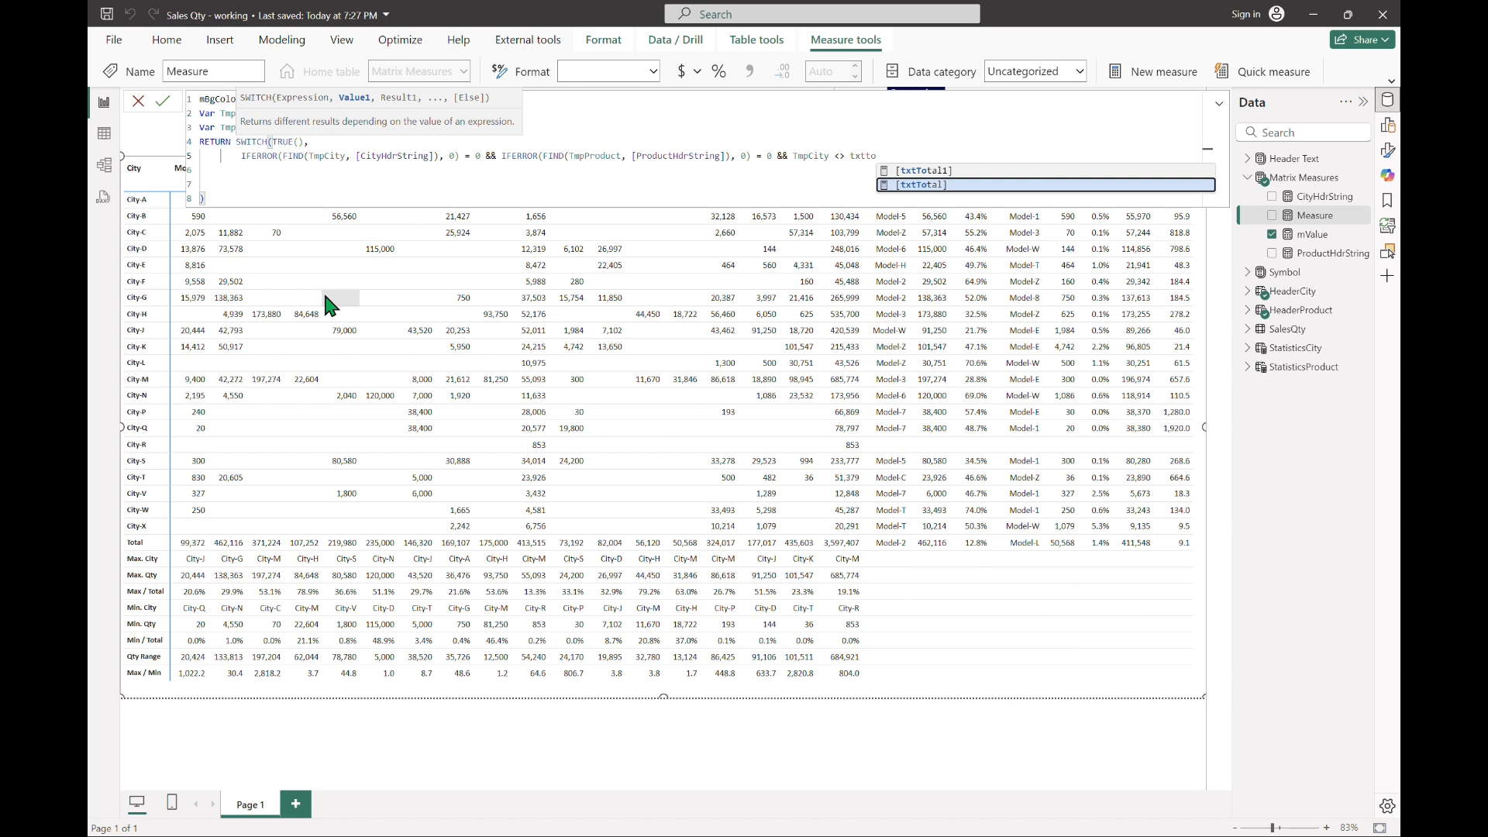
key("Up")
key("Tab")
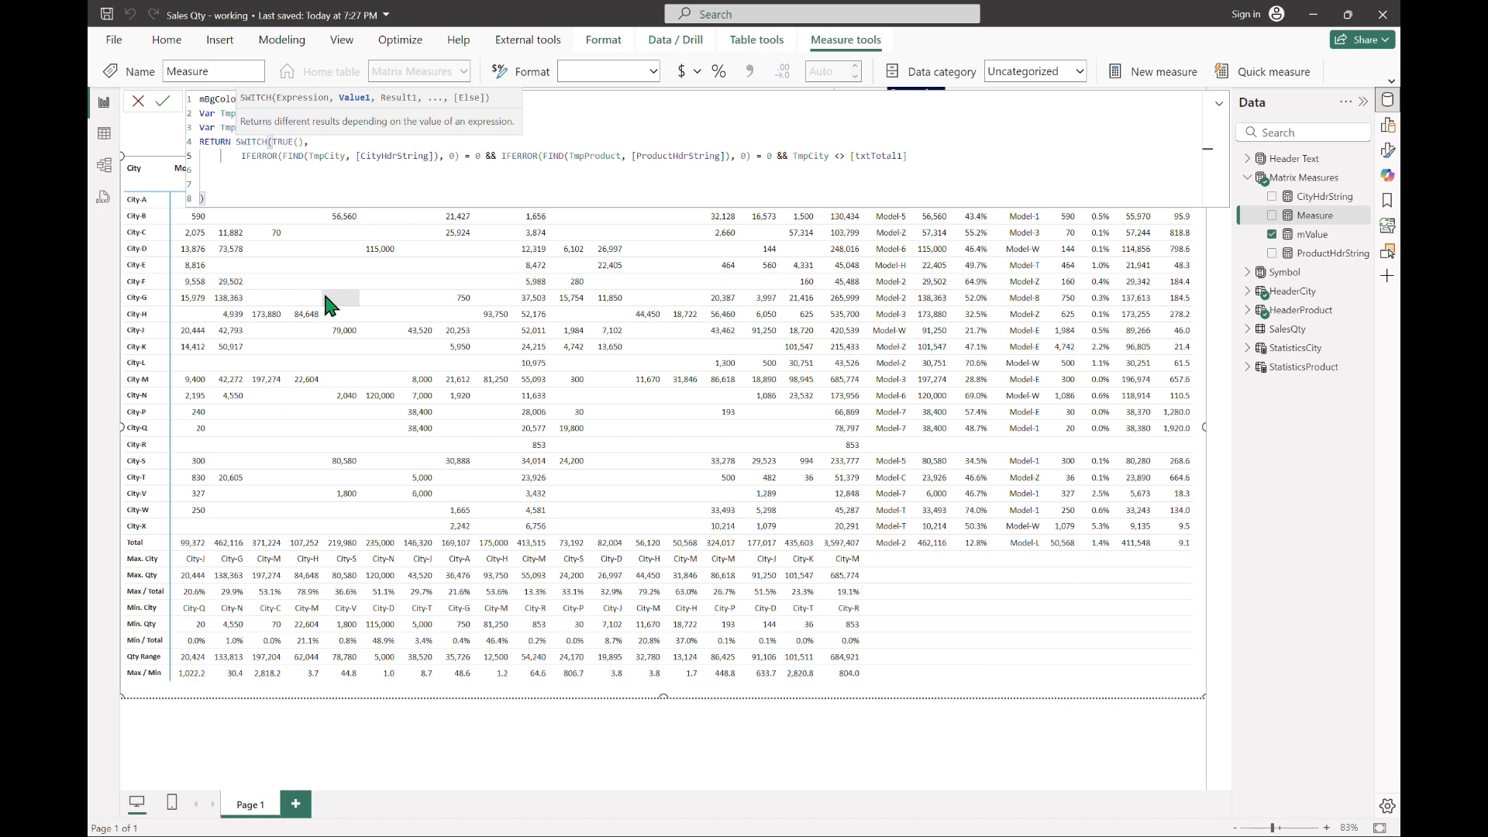
Step: Append && TmpProduct <> [txtTotal1] to the same condition and dismiss the input language notification
type("&& TmpProduct <")
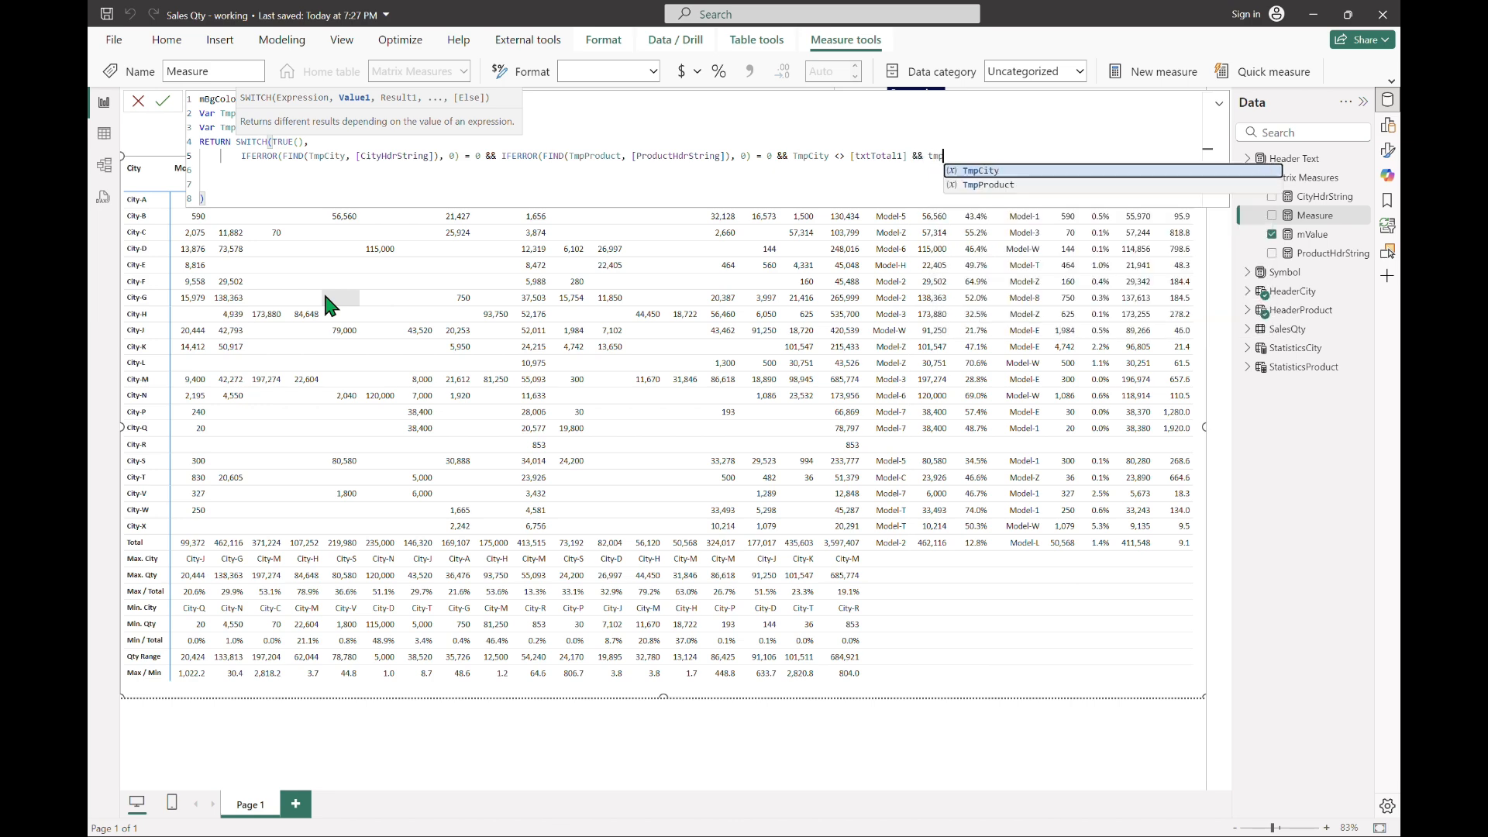
type("> [")
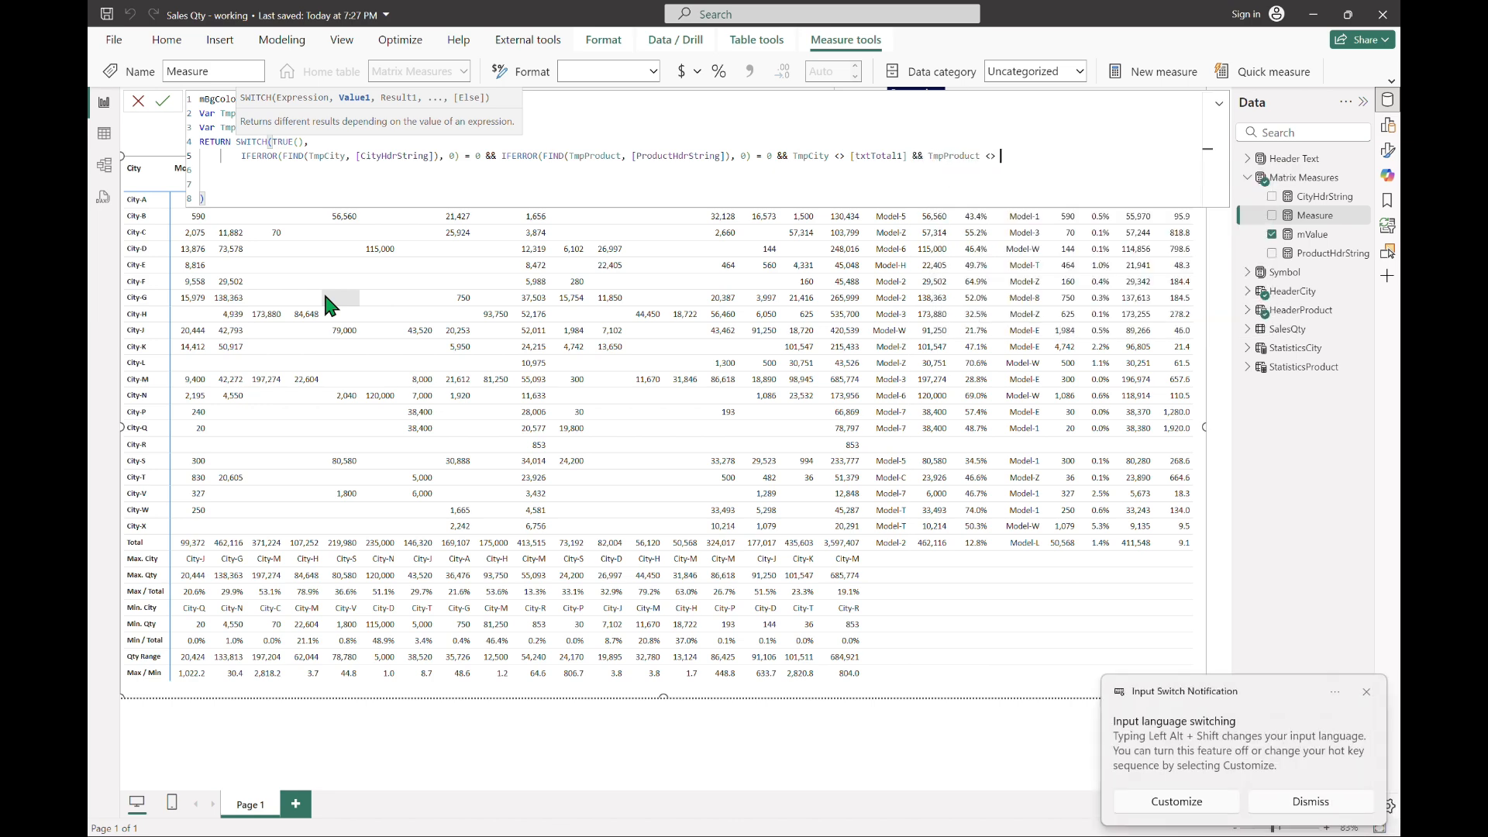
type("tx")
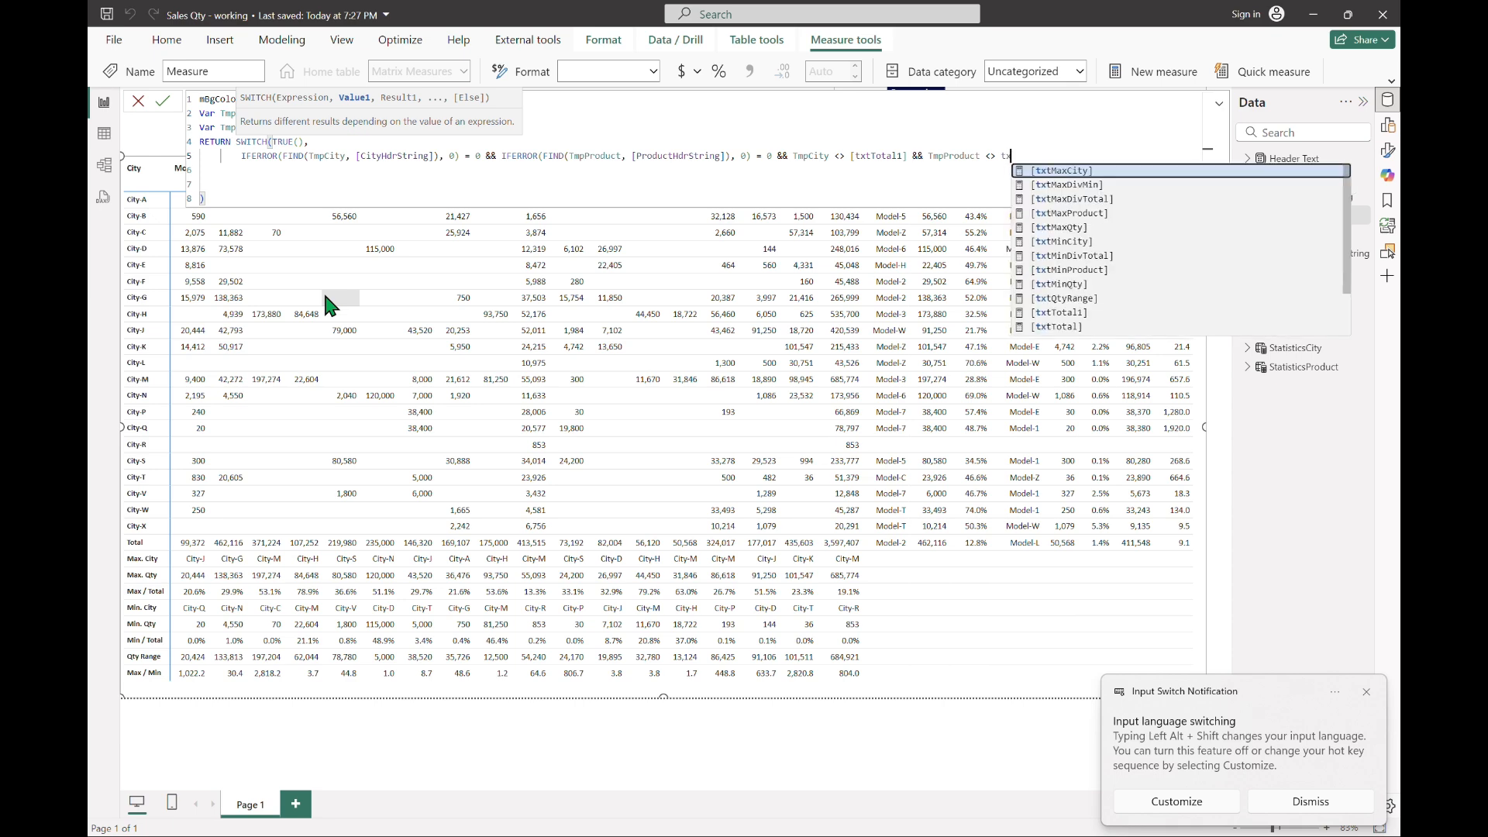
type("t")
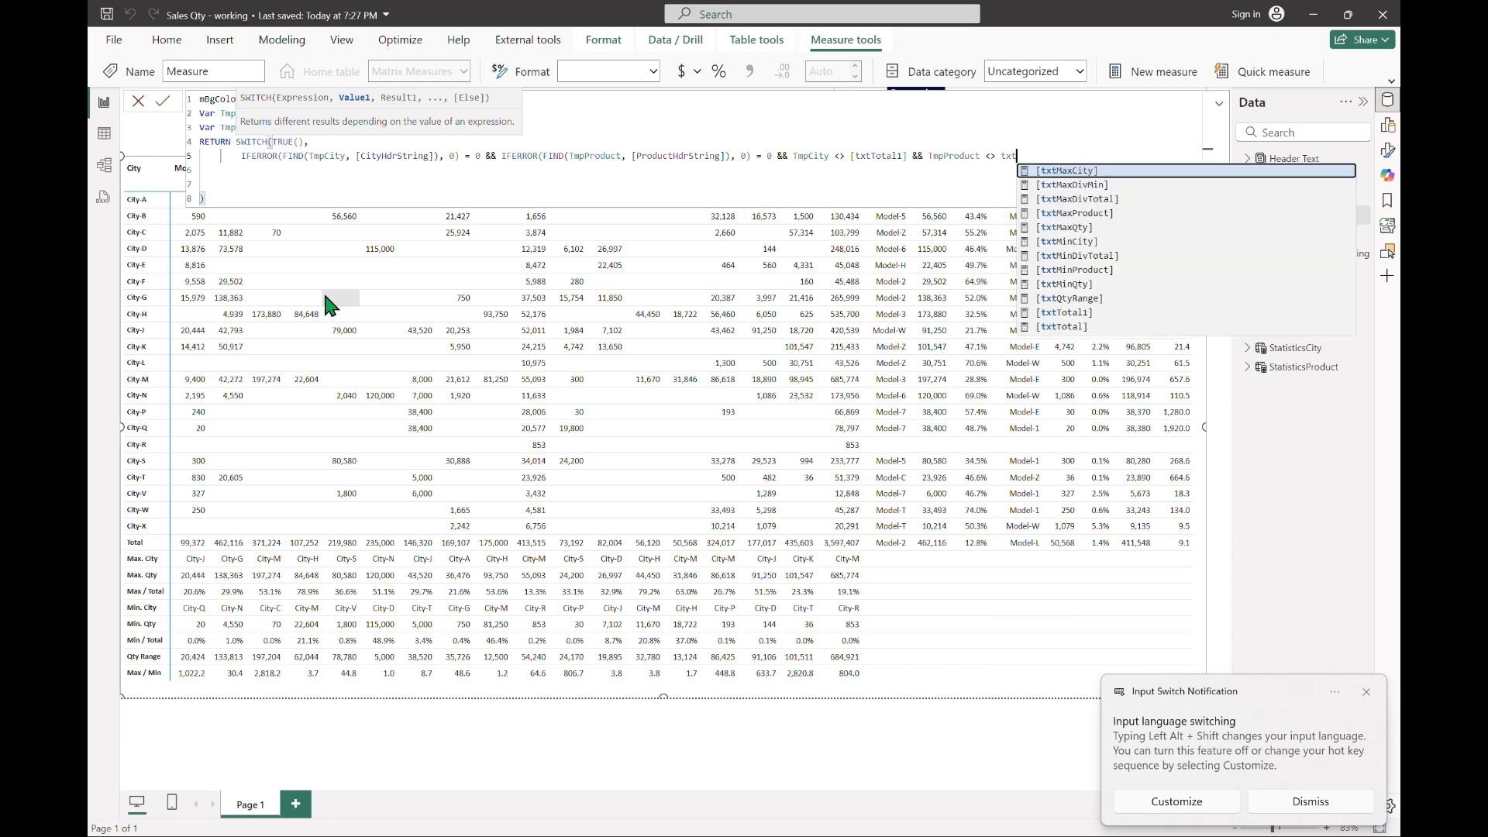
type("Total1]")
key("Tab")
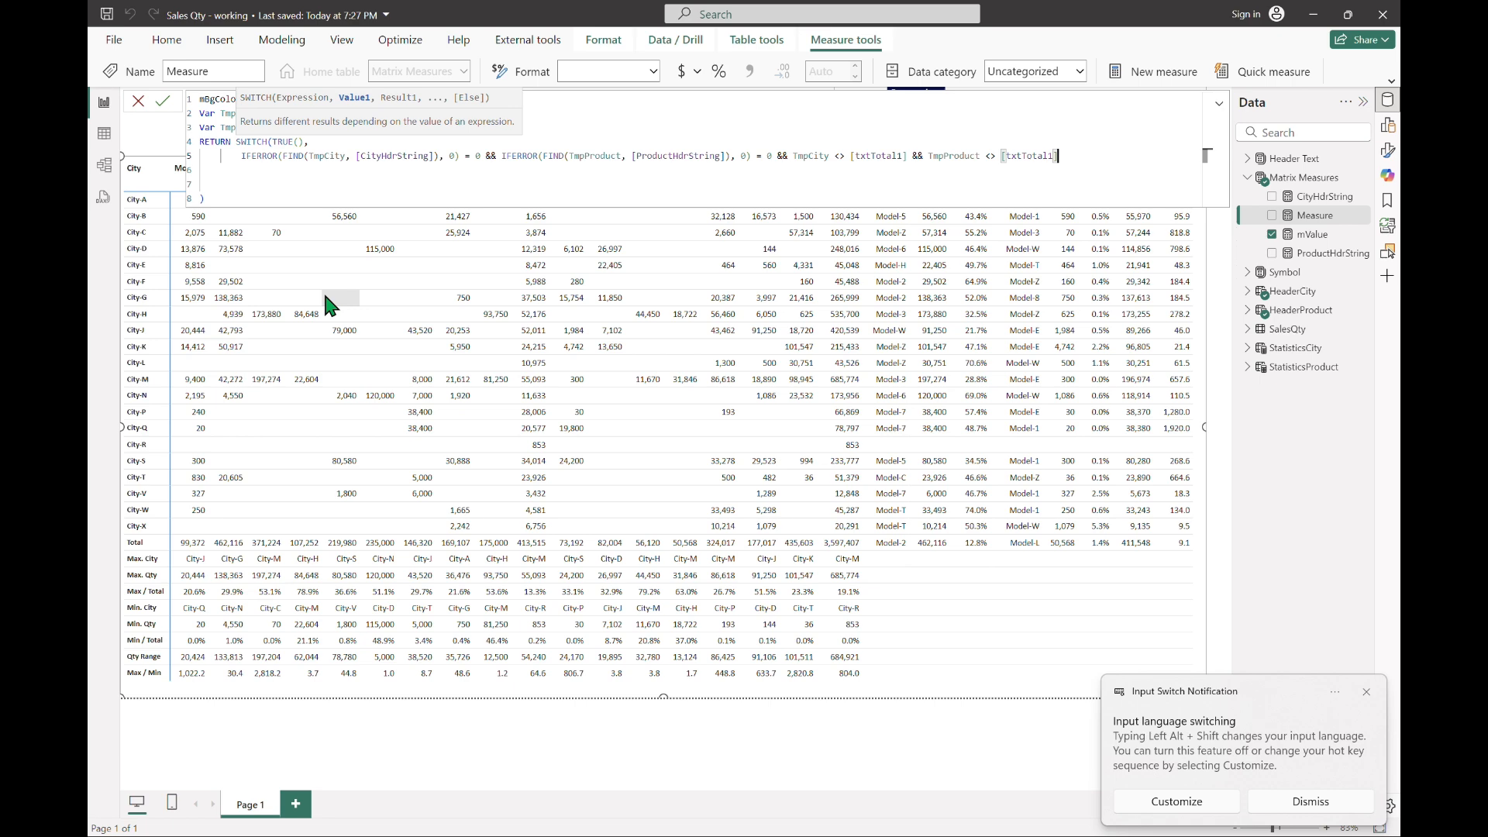
left_click(1316, 801)
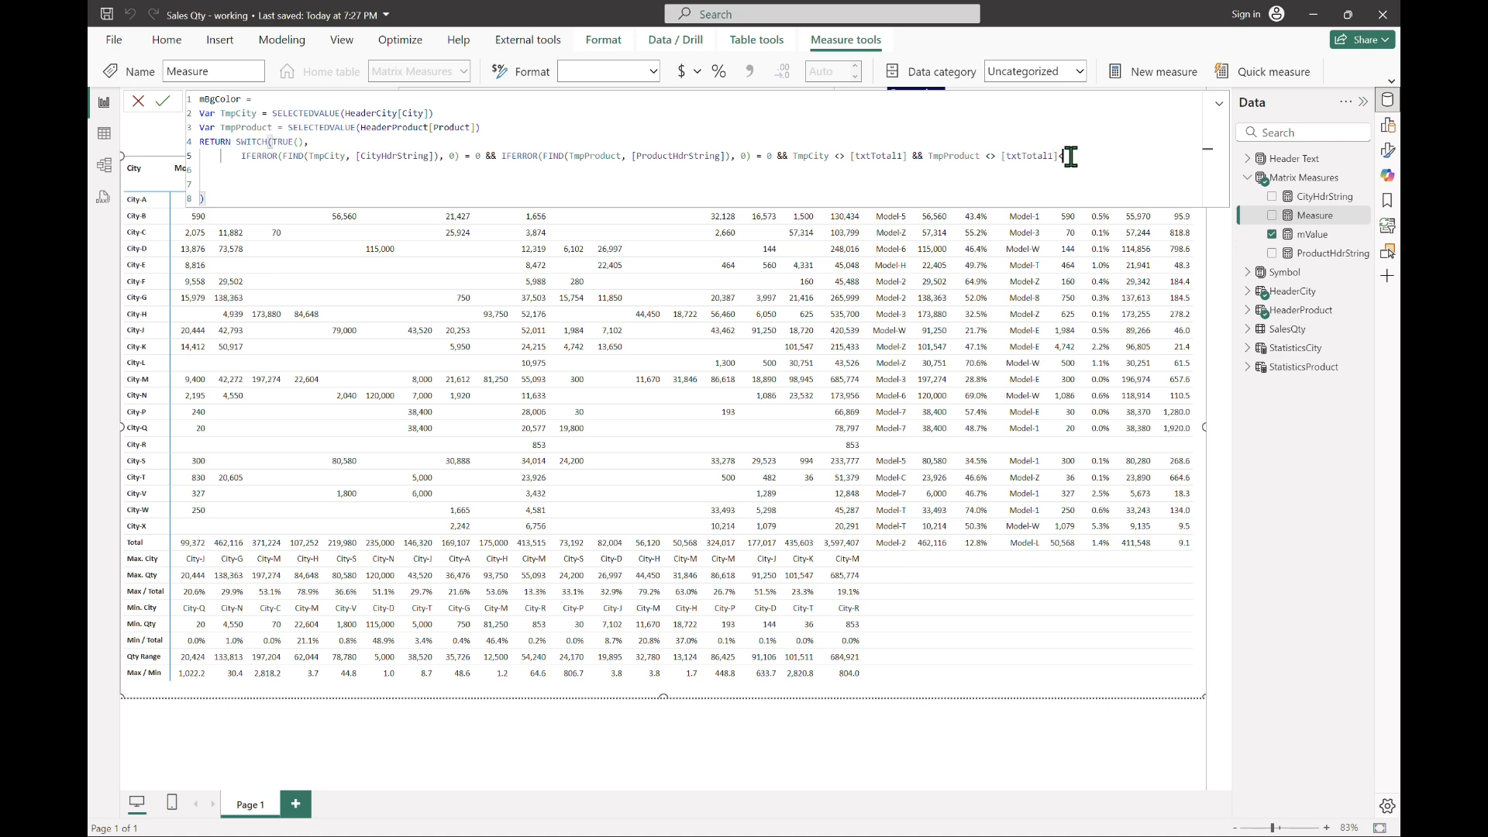
Step: End the condition with a comma and add a further indented line below it for the result expression
type(",")
key("shift+Return")
key("shift+Return")
key("BackSpace")
key("BackSpace")
key("Tab")
key("Tab")
key("Tab")
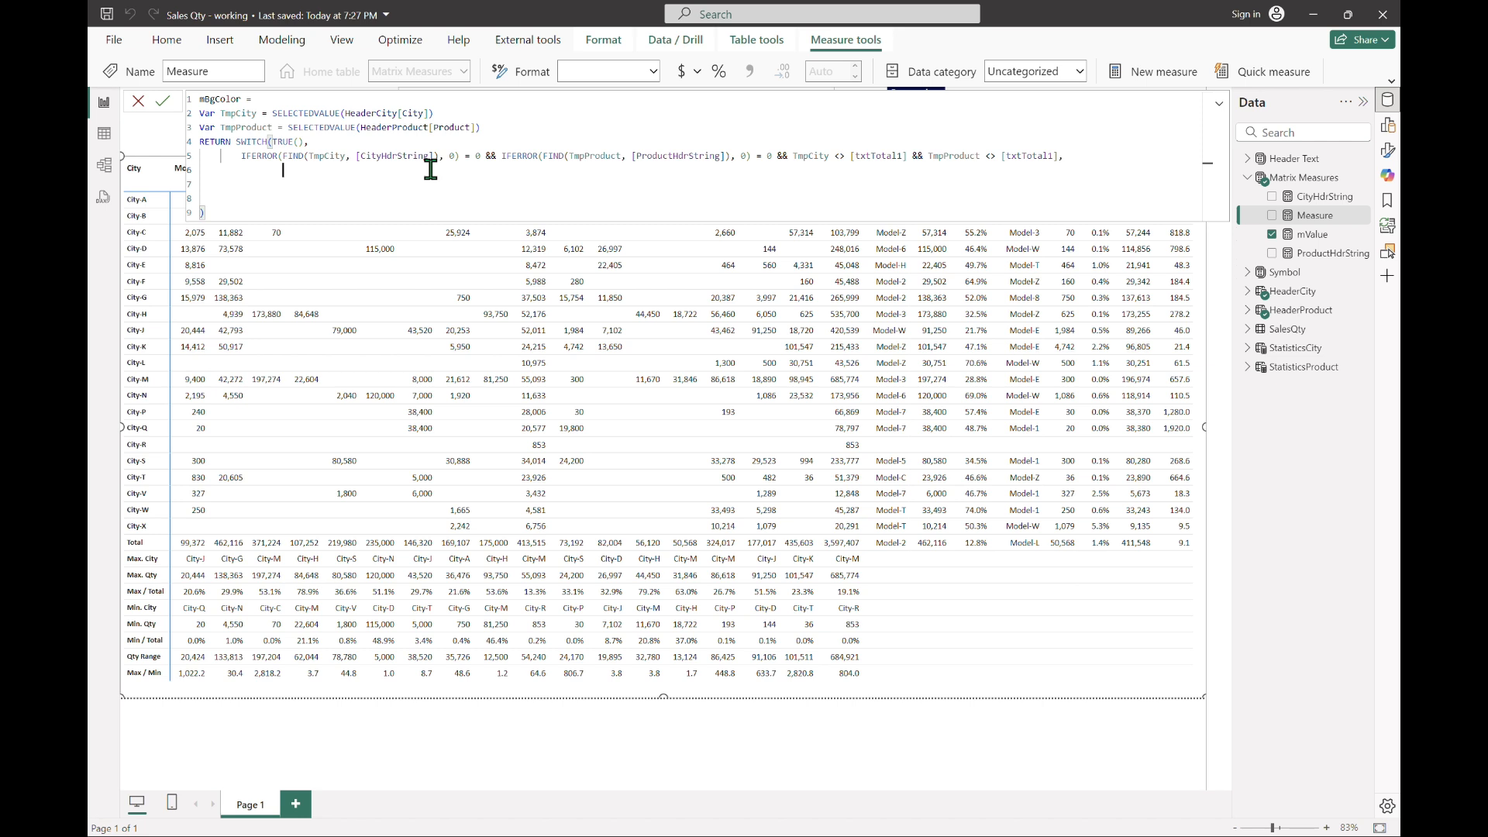
Step: Begin a nested variable TmpTbl as SUMMARIZE( over FILTER(SalesQty, SalesQty[City] = TmpCity)
type("Var TmpTbl =SUMMARIZE(")
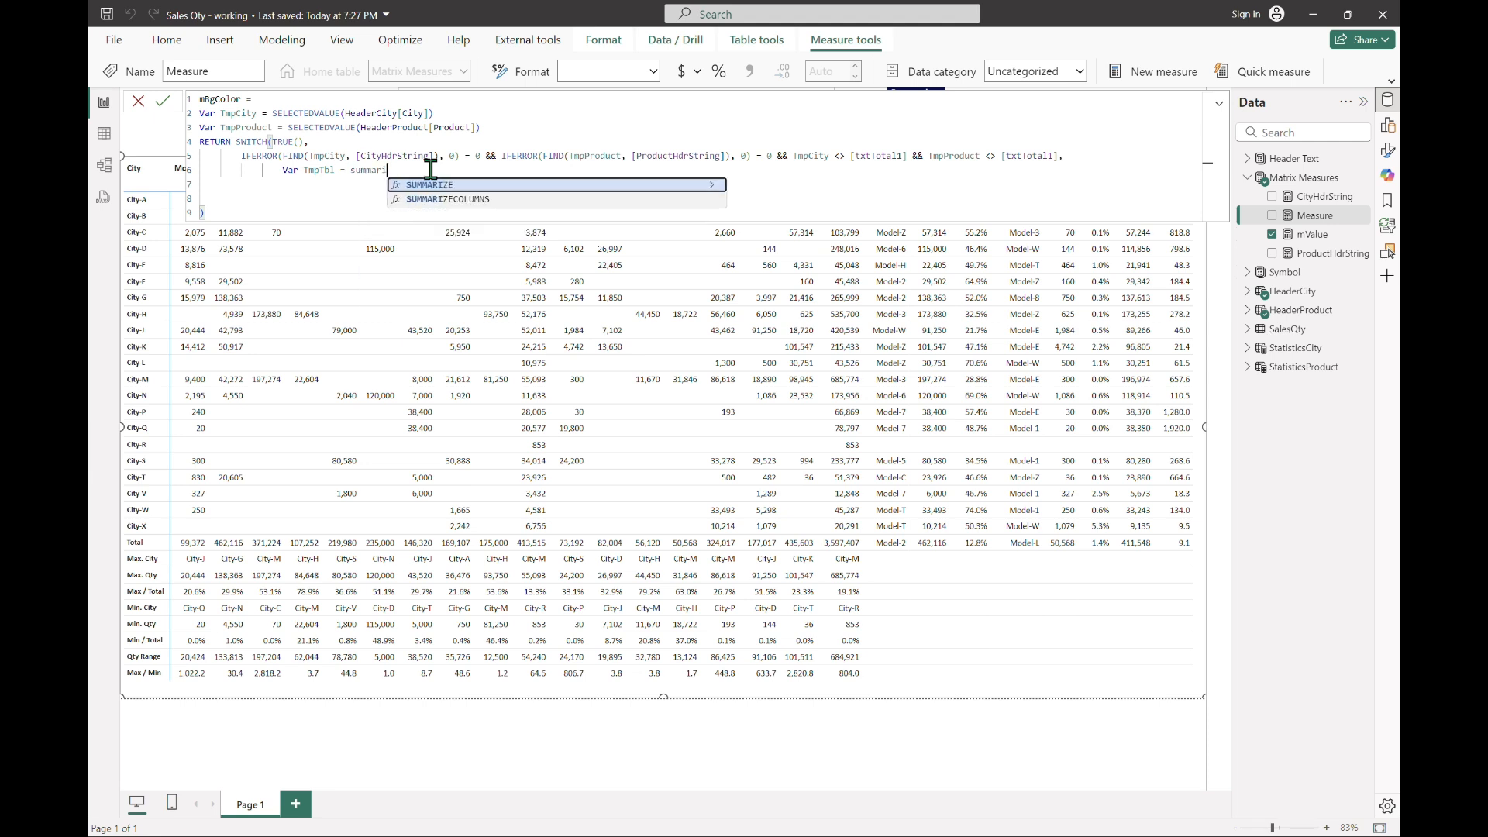
type("FILTER(salesQty")
key("Tab")
type(", city")
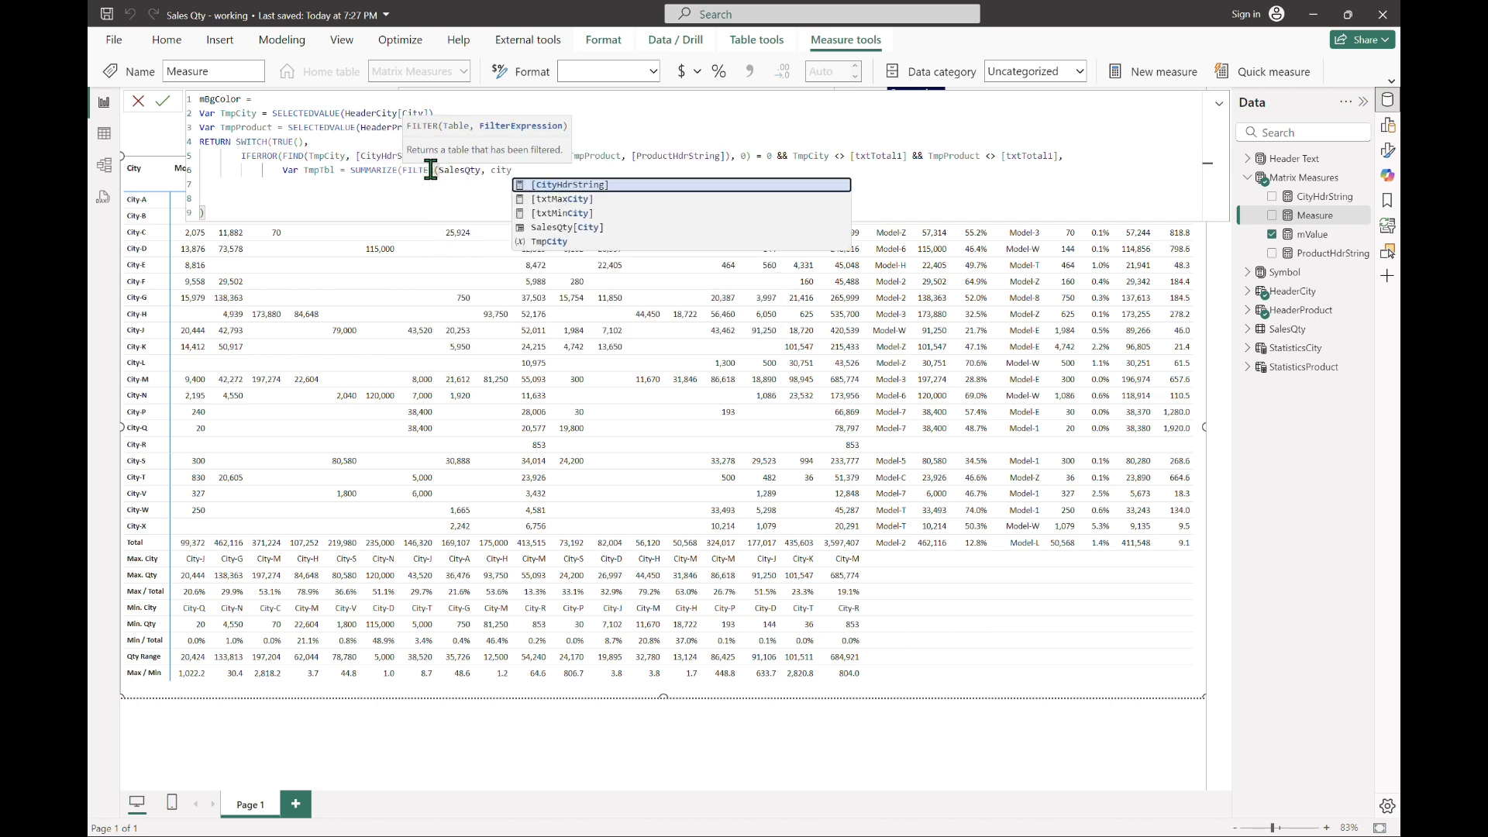
key("Down")
key("Down")
key("Down")
key("Tab")
type("= TmpCity),")
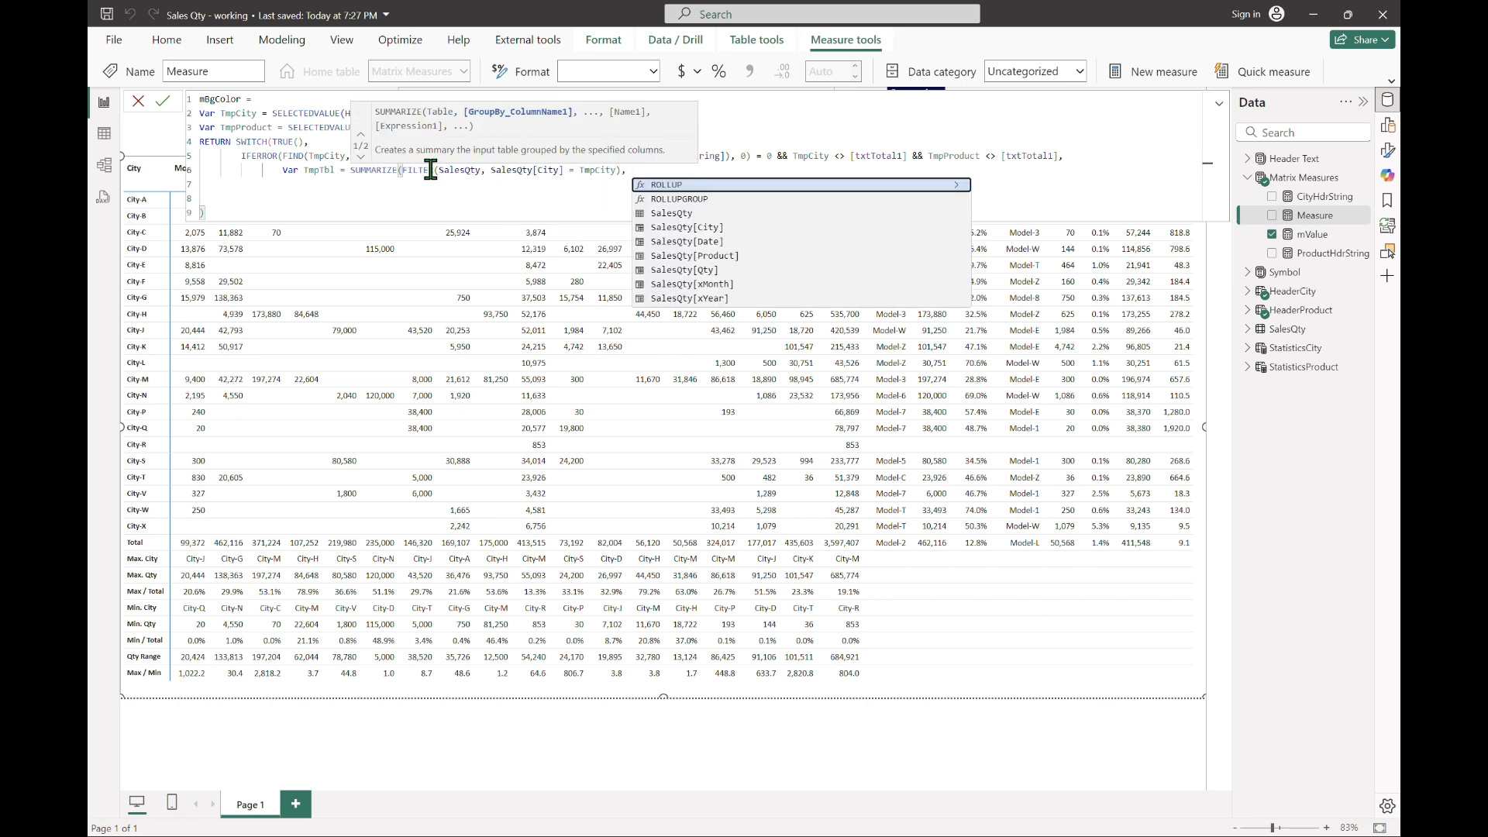
type(" pr")
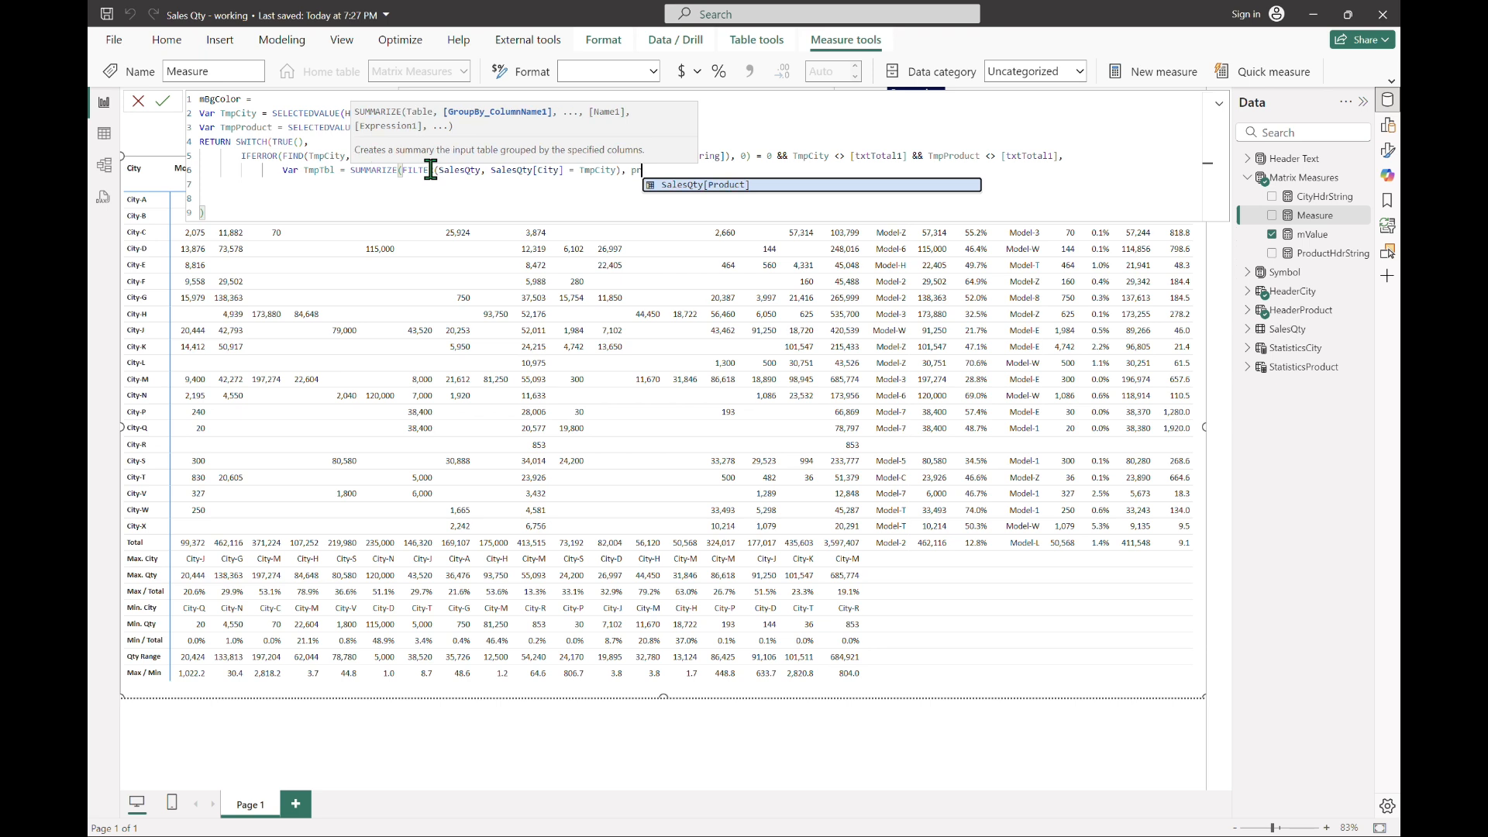
Step: Complete TmpTbl by grouping on SalesQty[Product] with a column "xQty" defined as SUM(SalesQty[Qty])
key("Tab")
type(",")
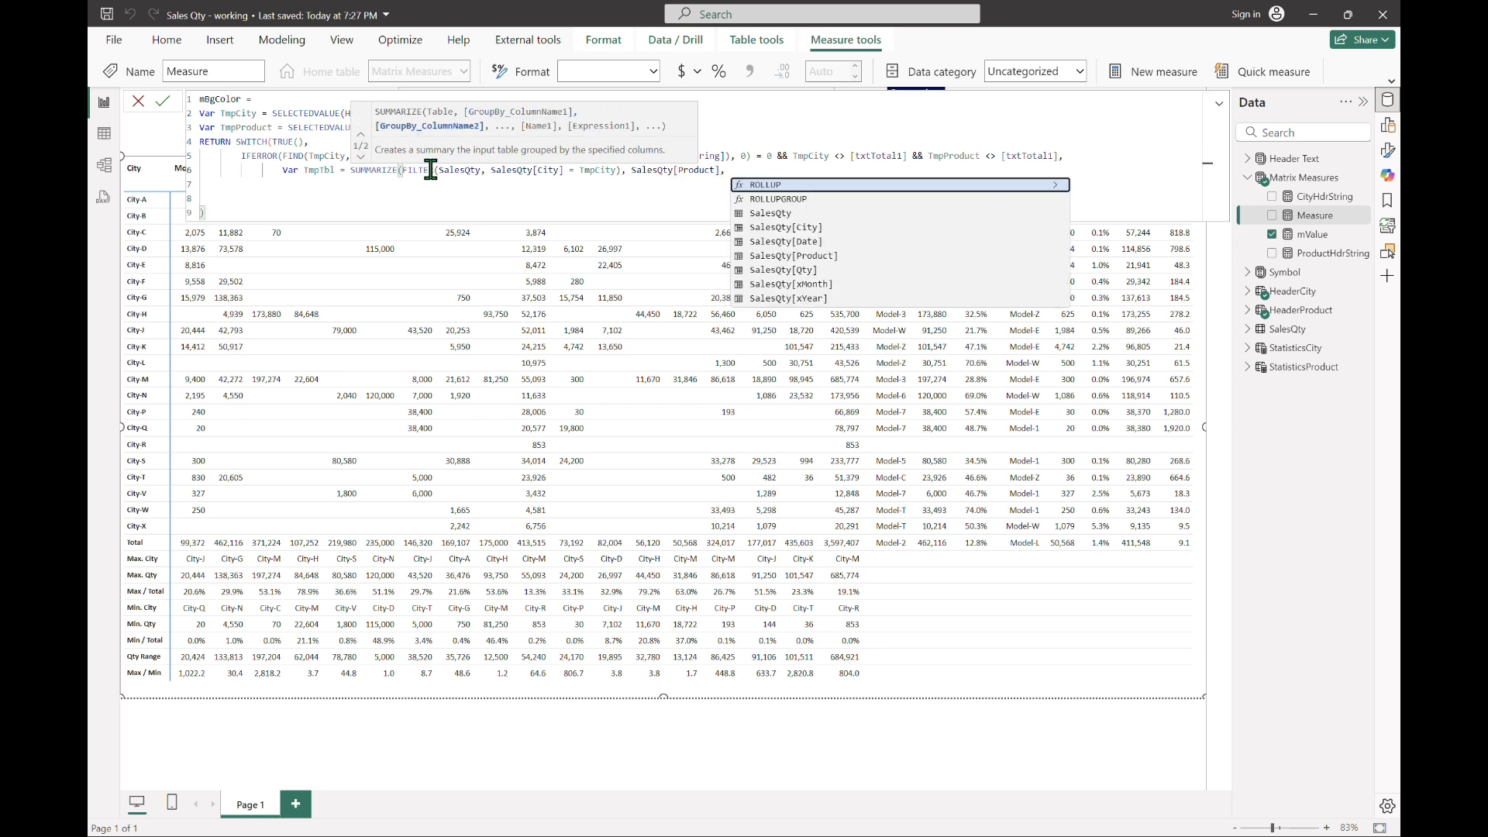
type(" \"xQty\", SUM(qty")
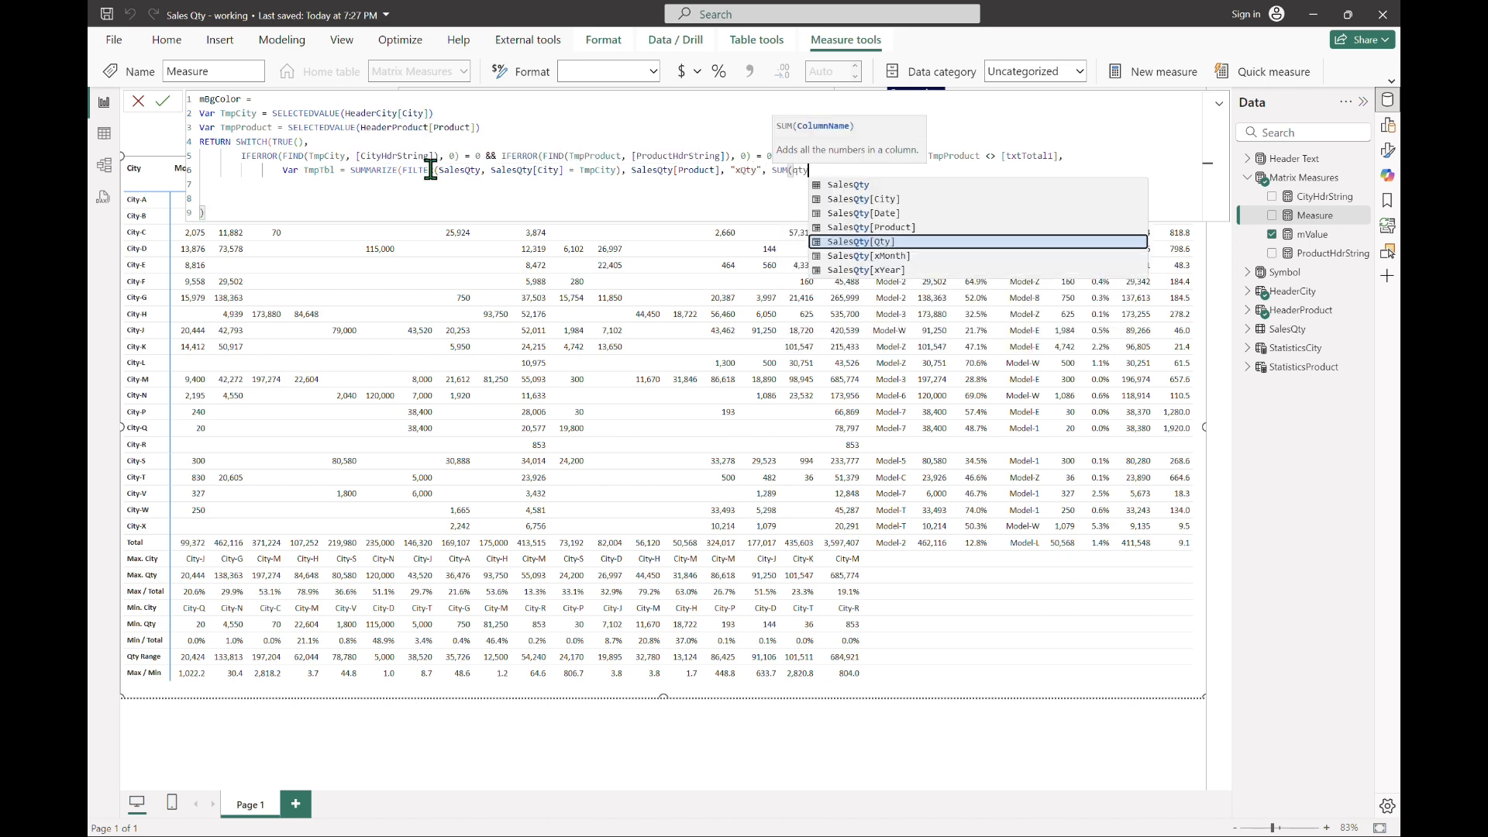
key("Tab")
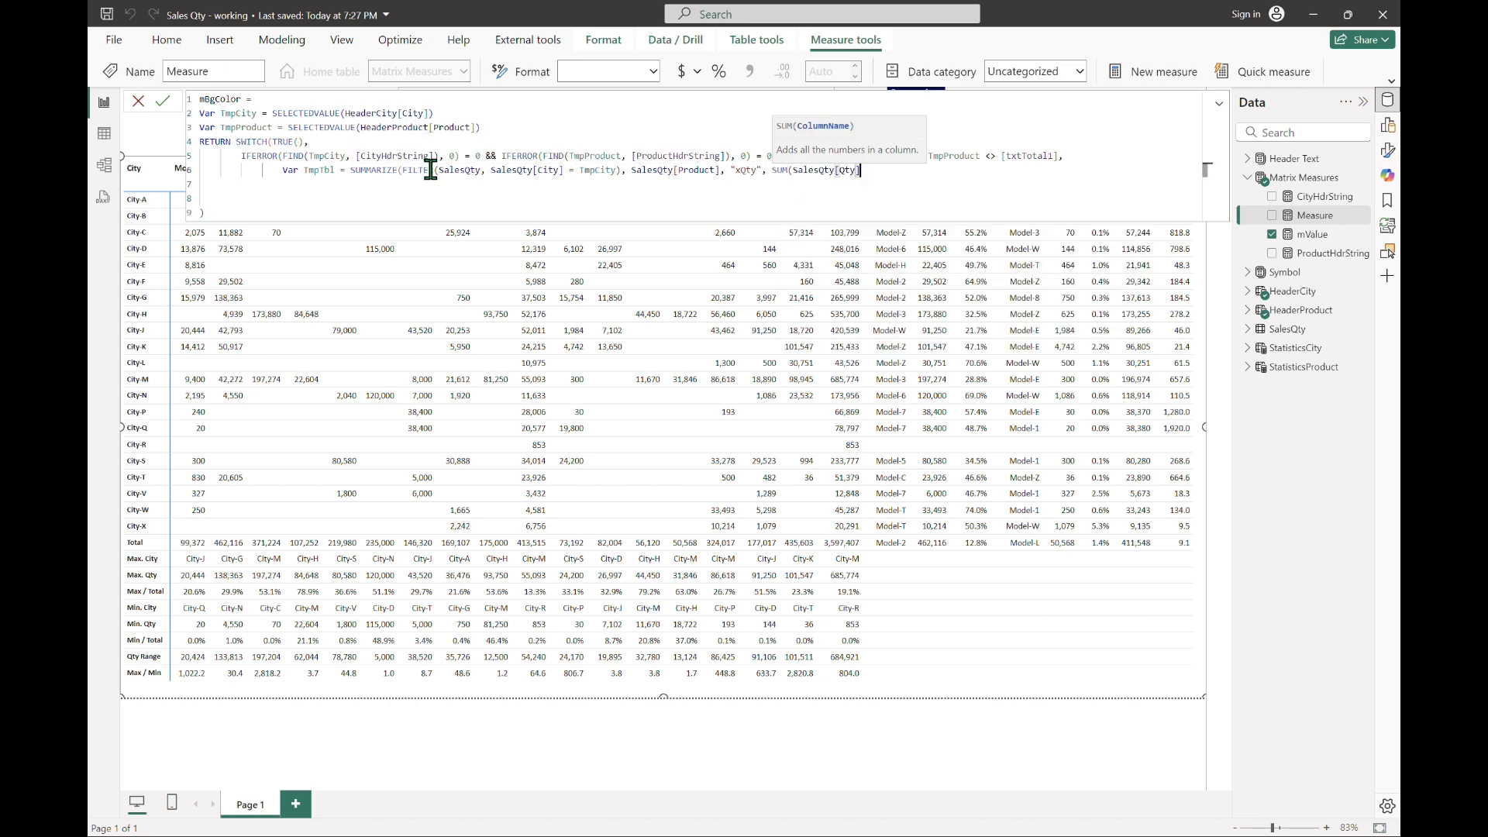
type("))")
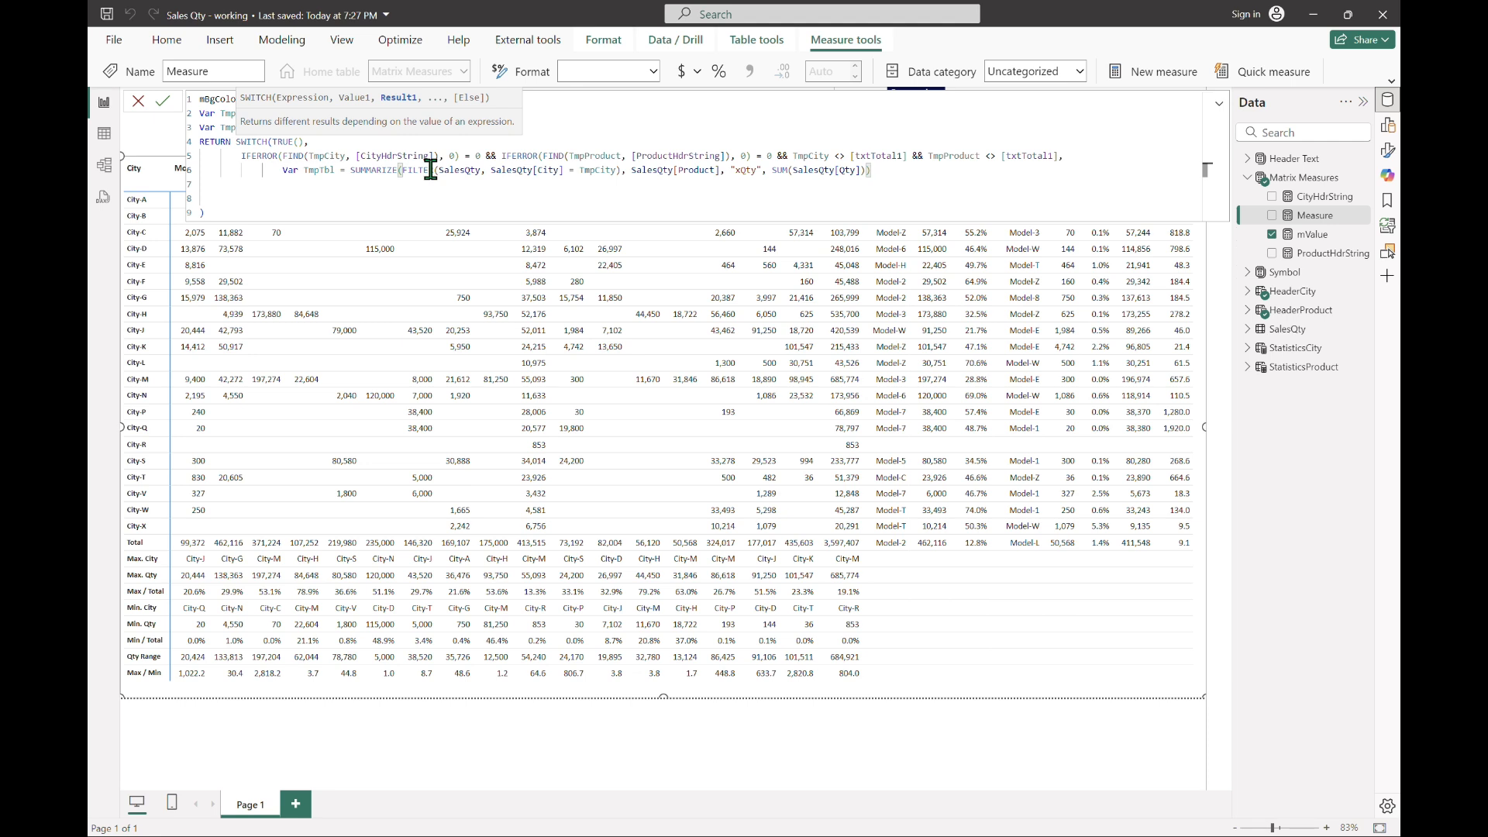
Step: On a new line below TmpTbl, begin Var TmpQty = SUMX(FILTER(SalesQty, SalesQty[Product] = TmpProduct
key("shift+Return")
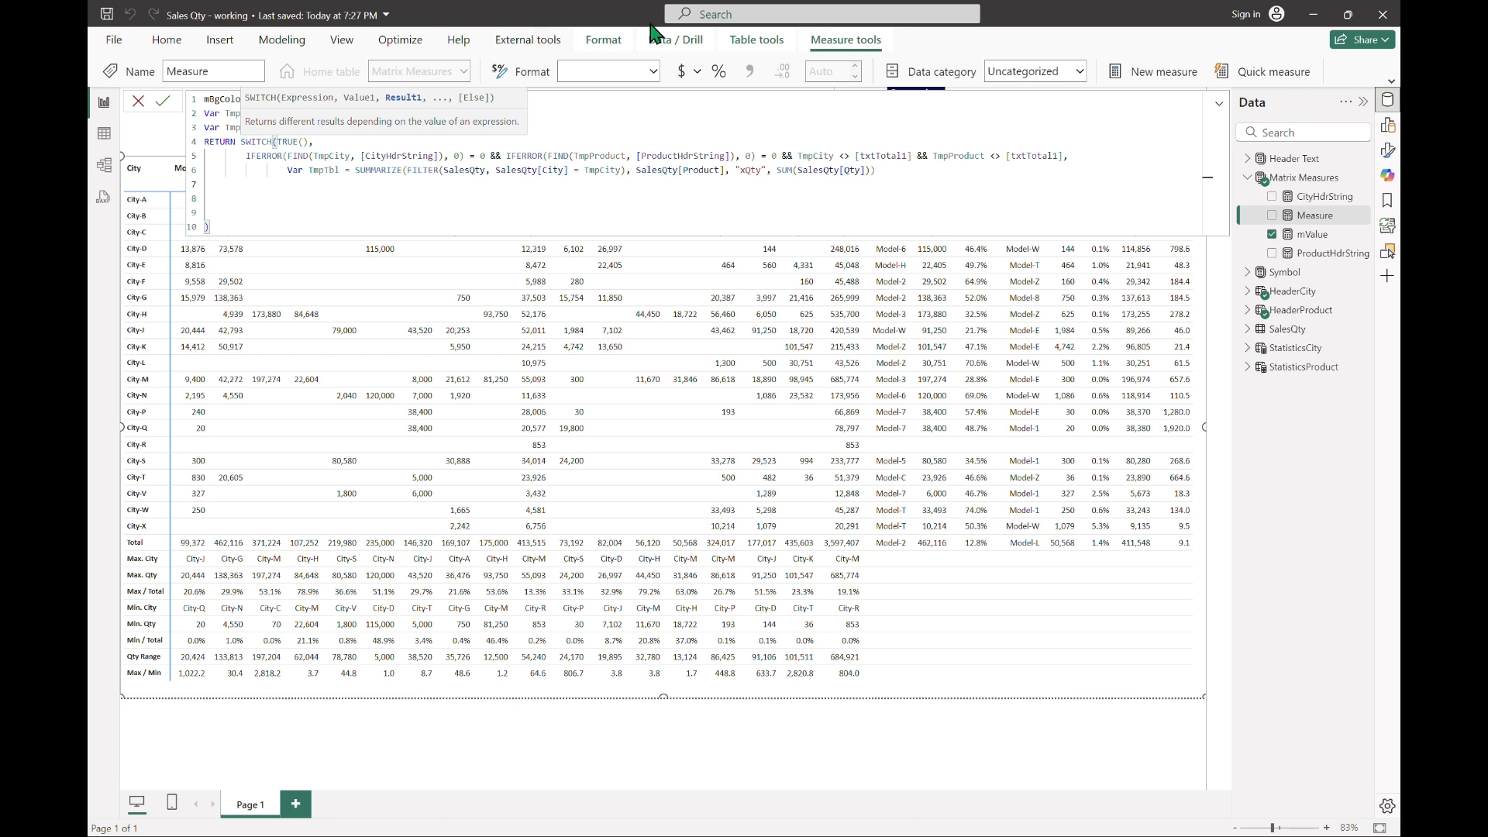
left_click(377, 177)
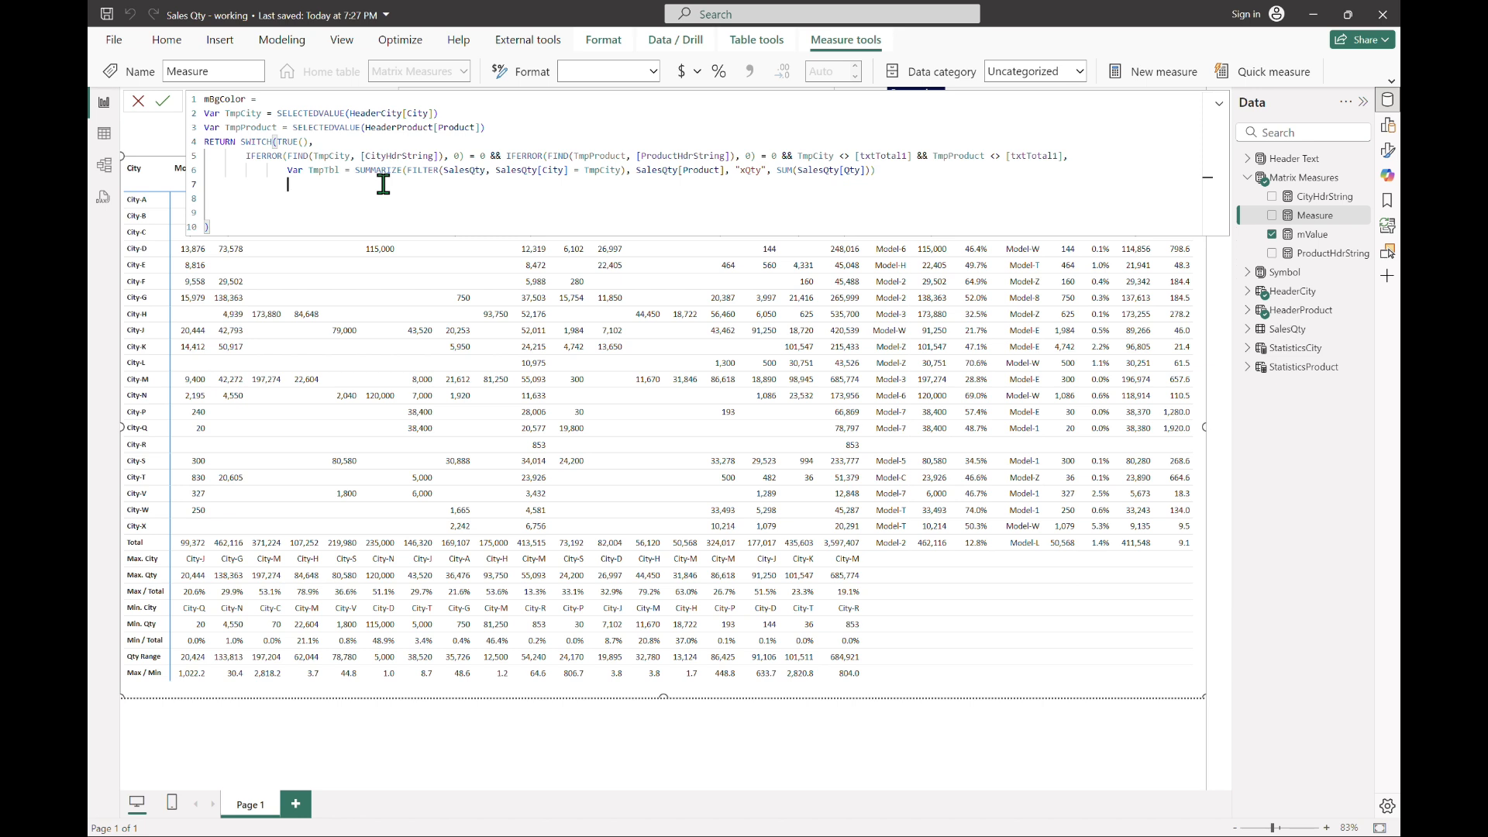
type("Va")
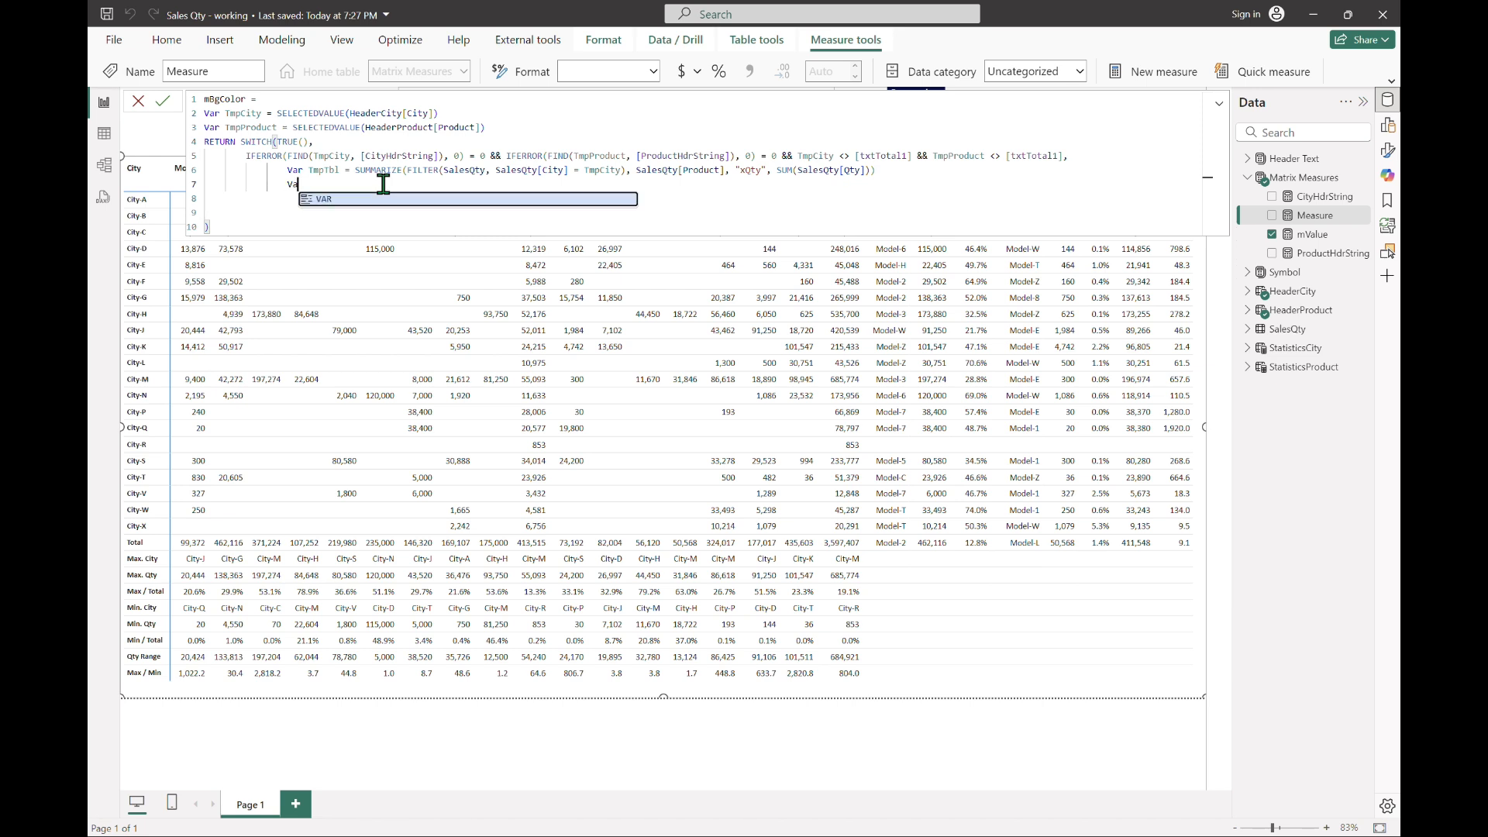
type("r TmpQty =")
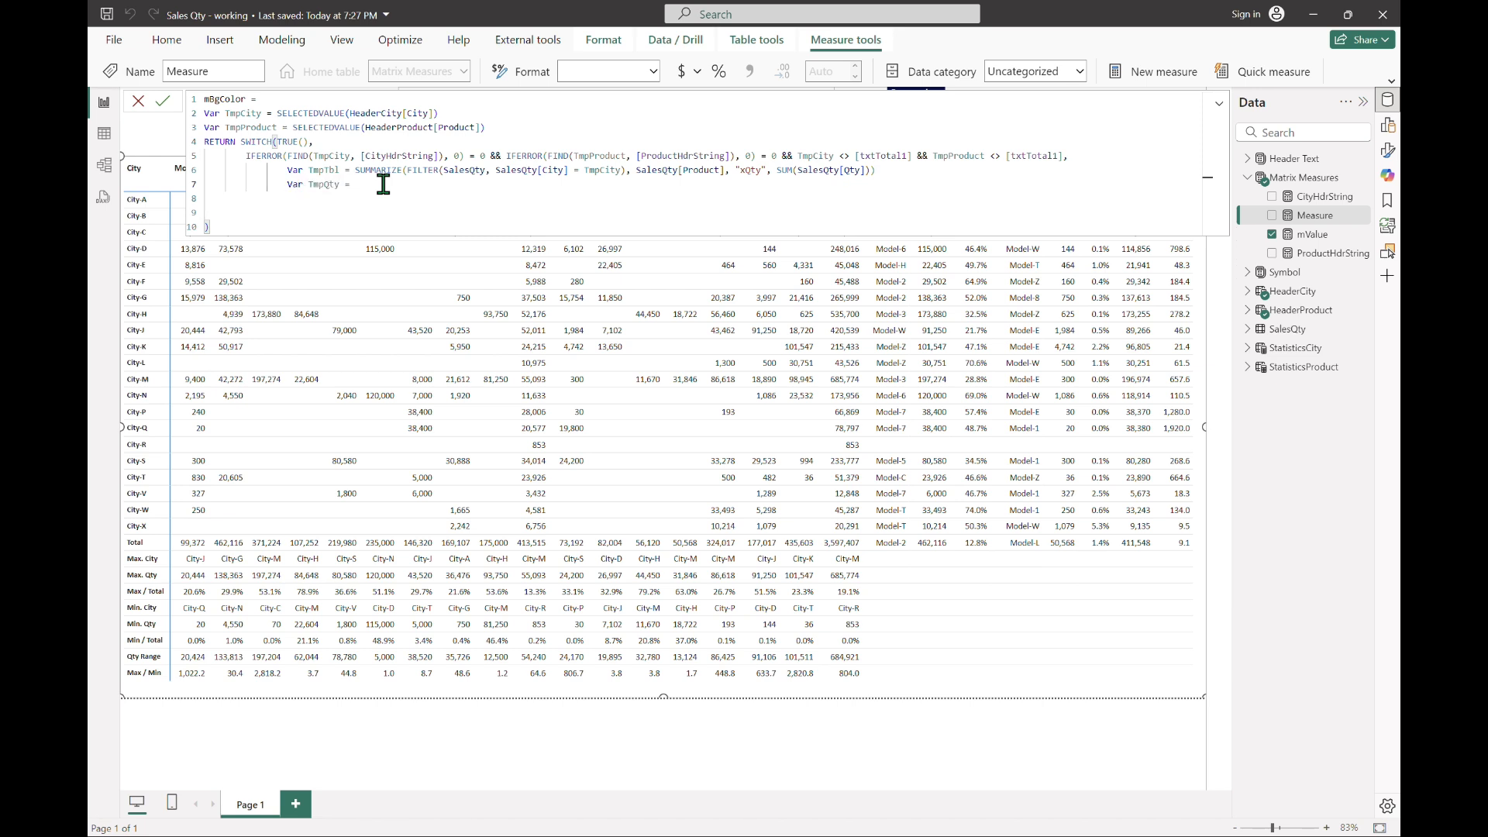
type(" SUMX(FILTER(SalesQty, pr")
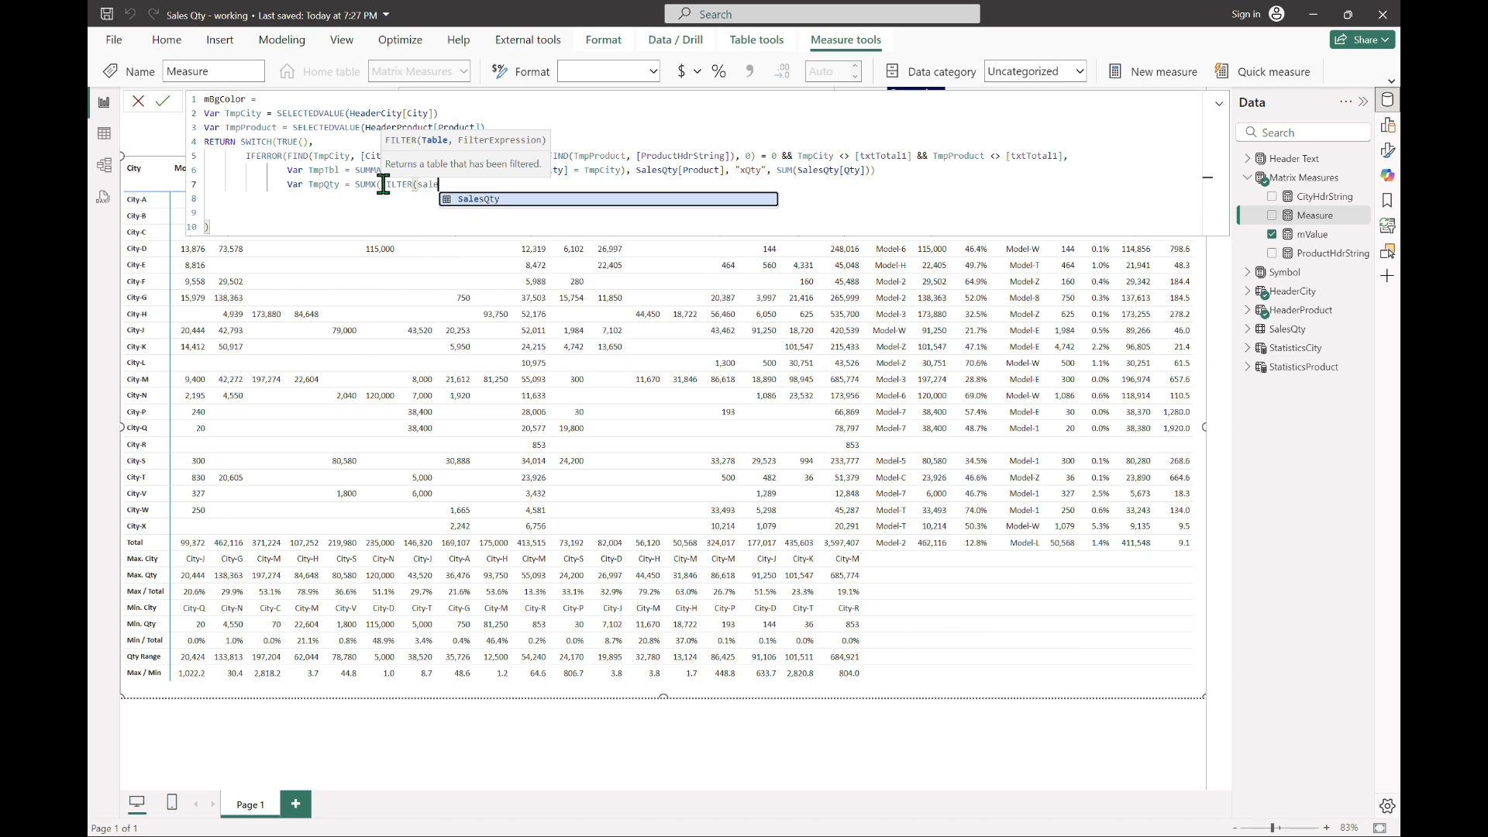
type("oduct")
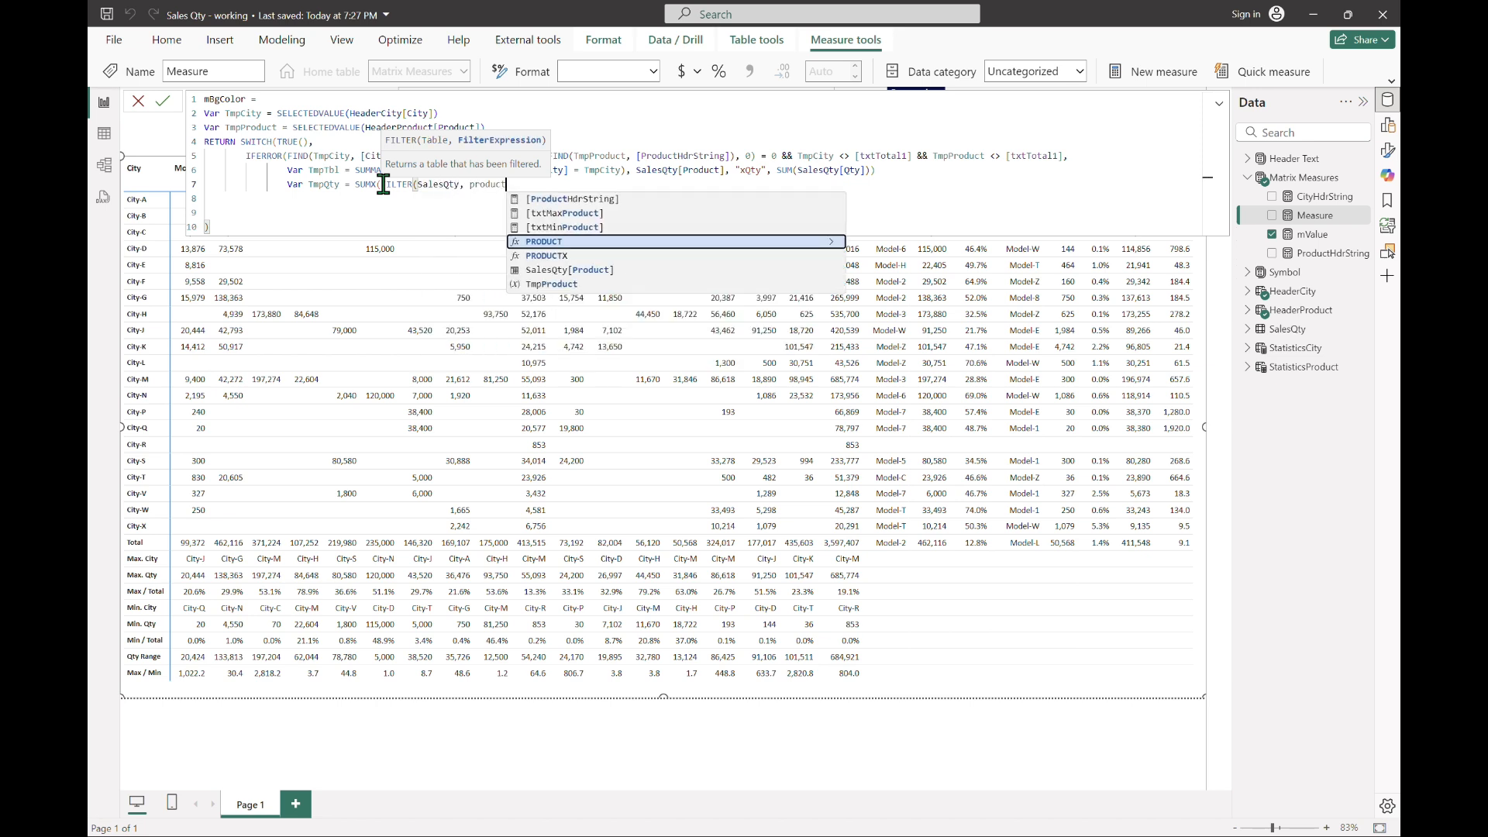
key("Down")
key("Down")
key("Tab")
type("= tmpp")
key("Tab")
Step: Complete TmpQty by adding && SalesQty[City] = TmpCity to the filter and SalesQty[Qty] as the summed expression
type("&& city")
key("Down")
key("Tab")
type("= tmpc")
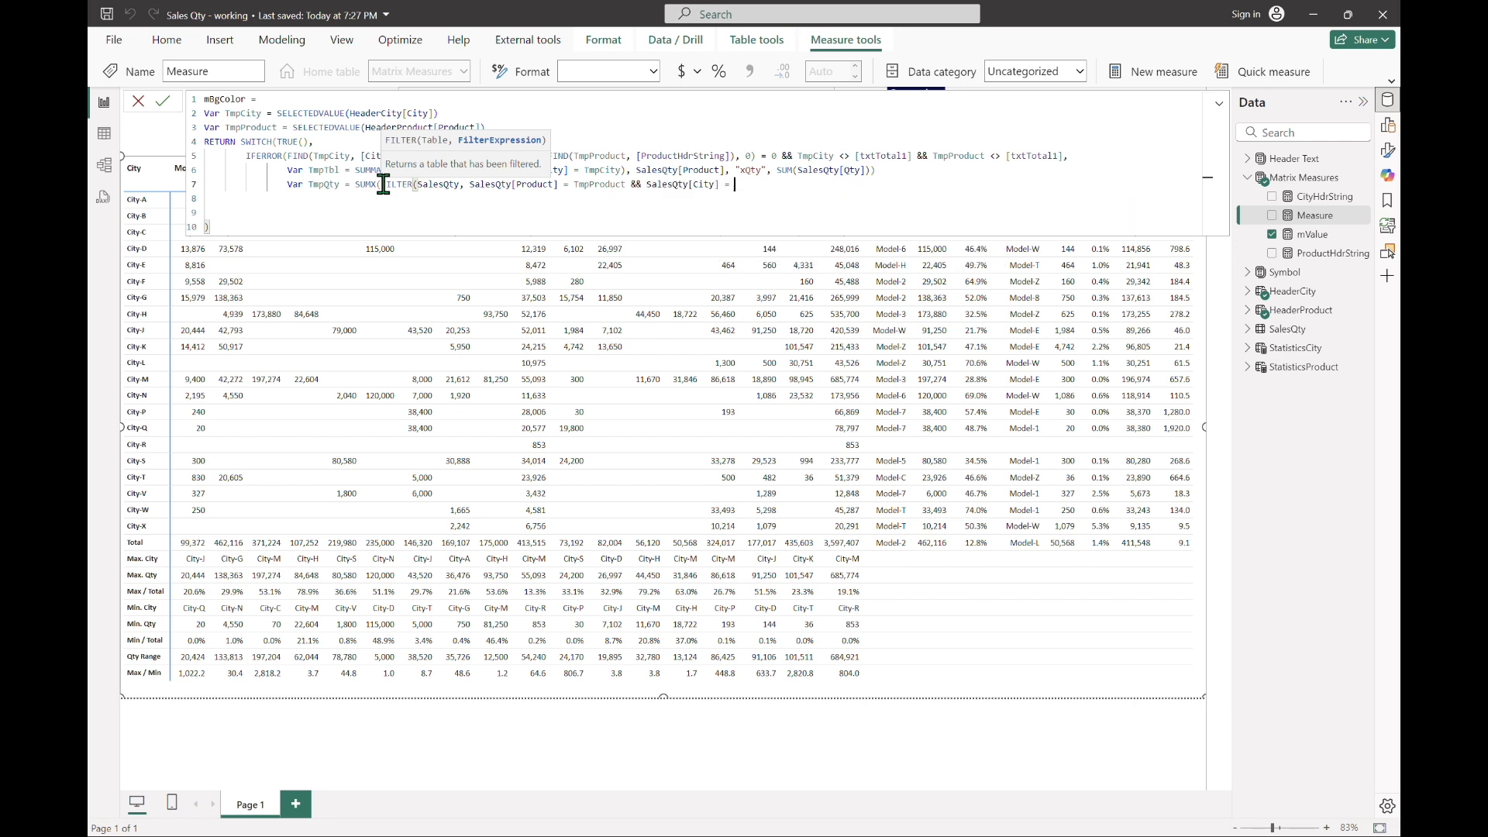
key("Tab")
type(")")
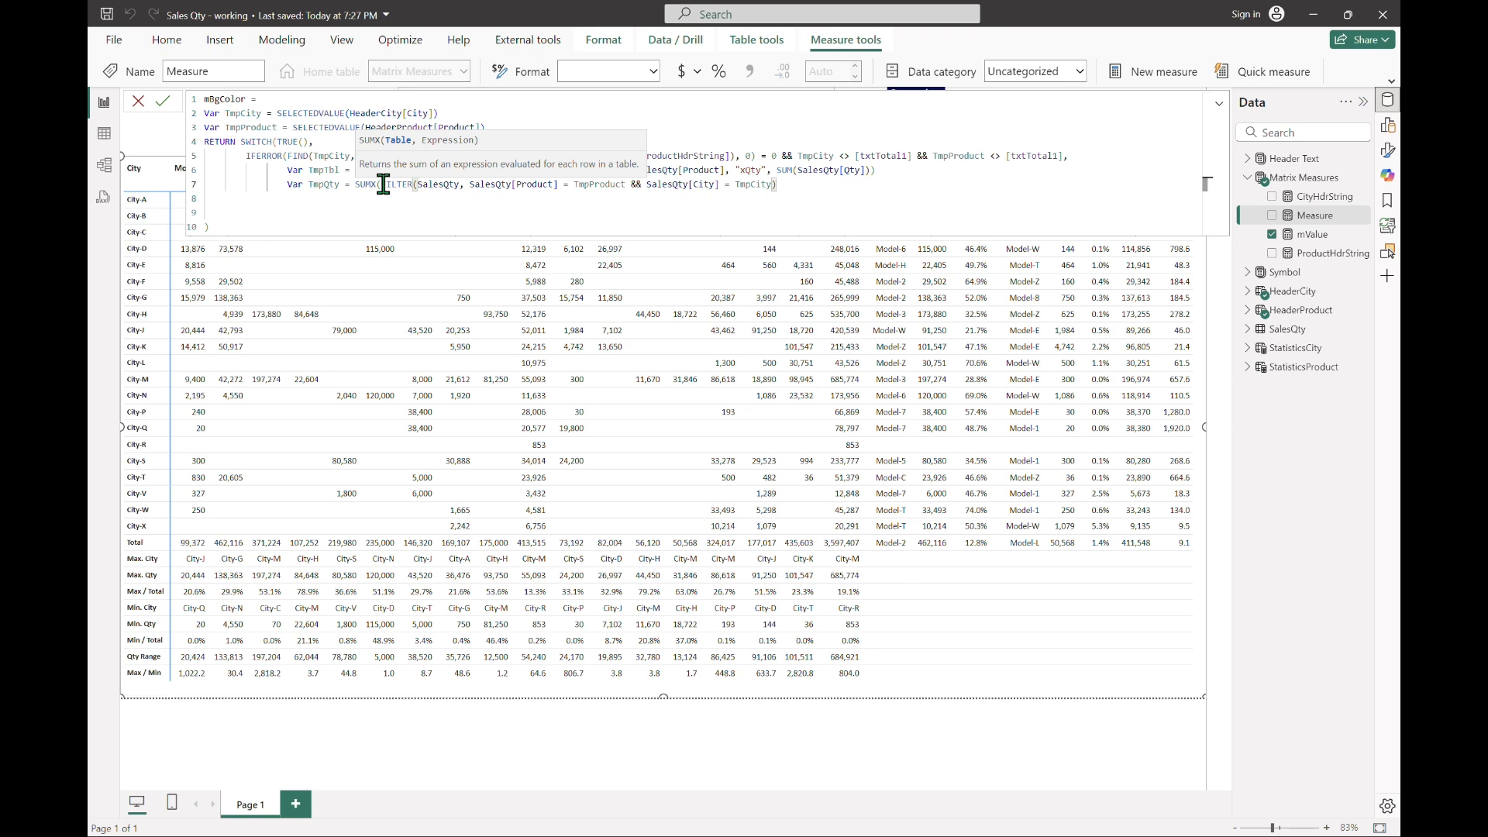
type(", salesQty[Qty]")
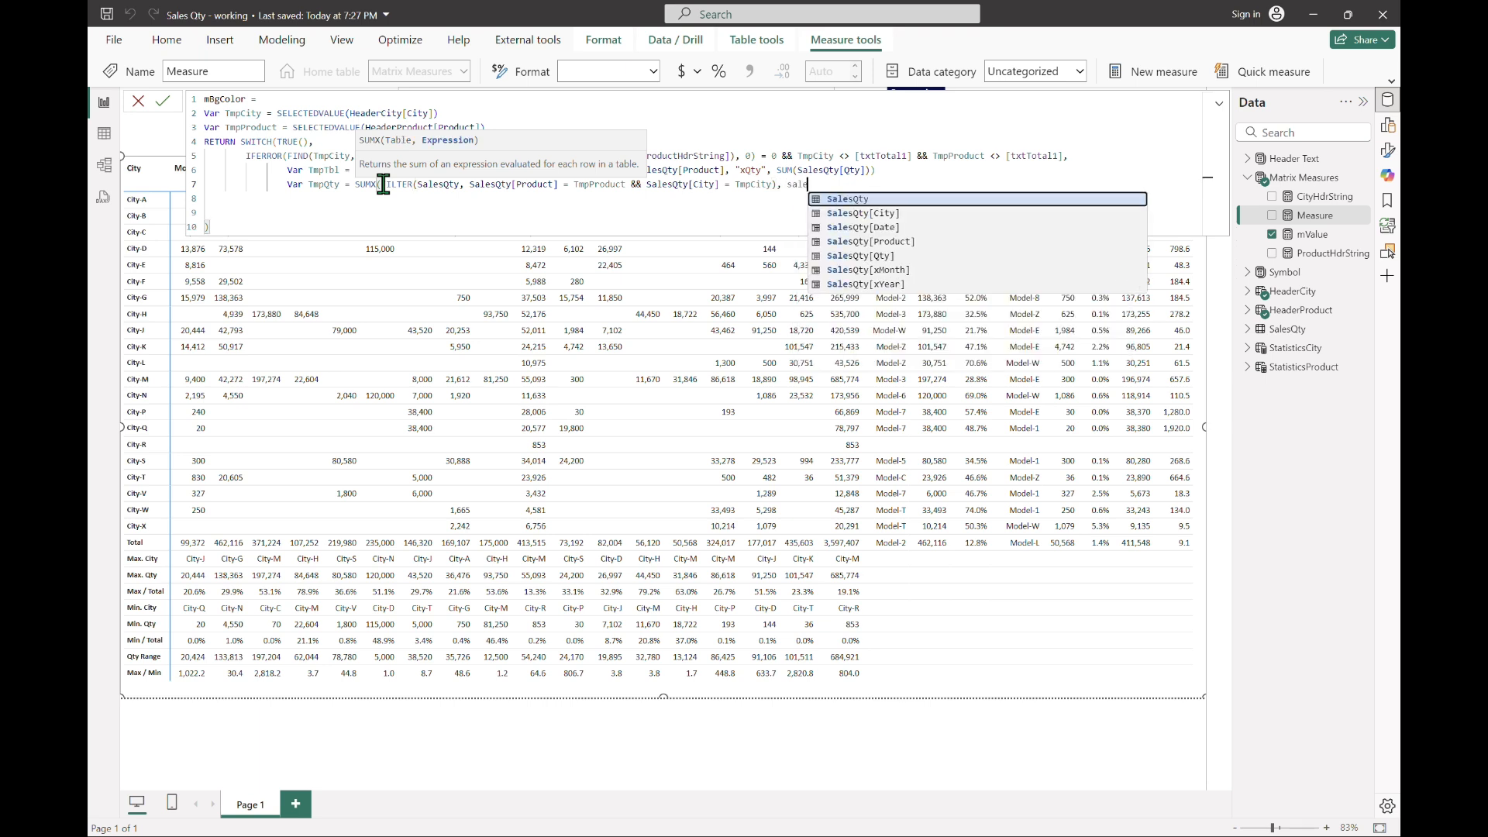
key("Down")
key("Down")
key("Down")
key("Down")
key("Tab")
type(")")
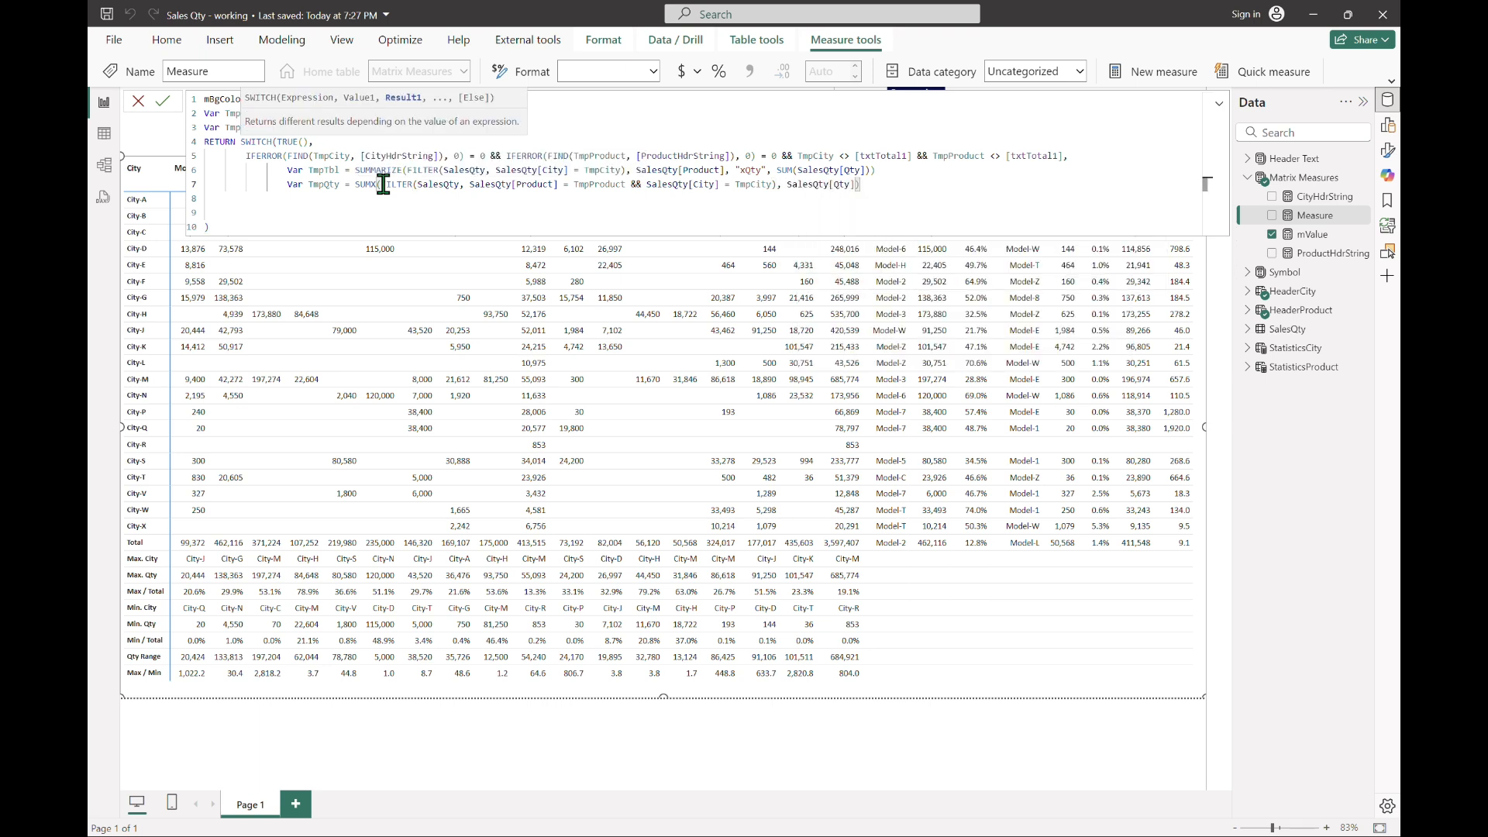
Step: Add a nested RETURN SWITCH(TmpQty, below the TmpQty variable, followed by an indented line for its cases
key("Return")
type("return")
key("Tab")
type("SWITCH(tmpq")
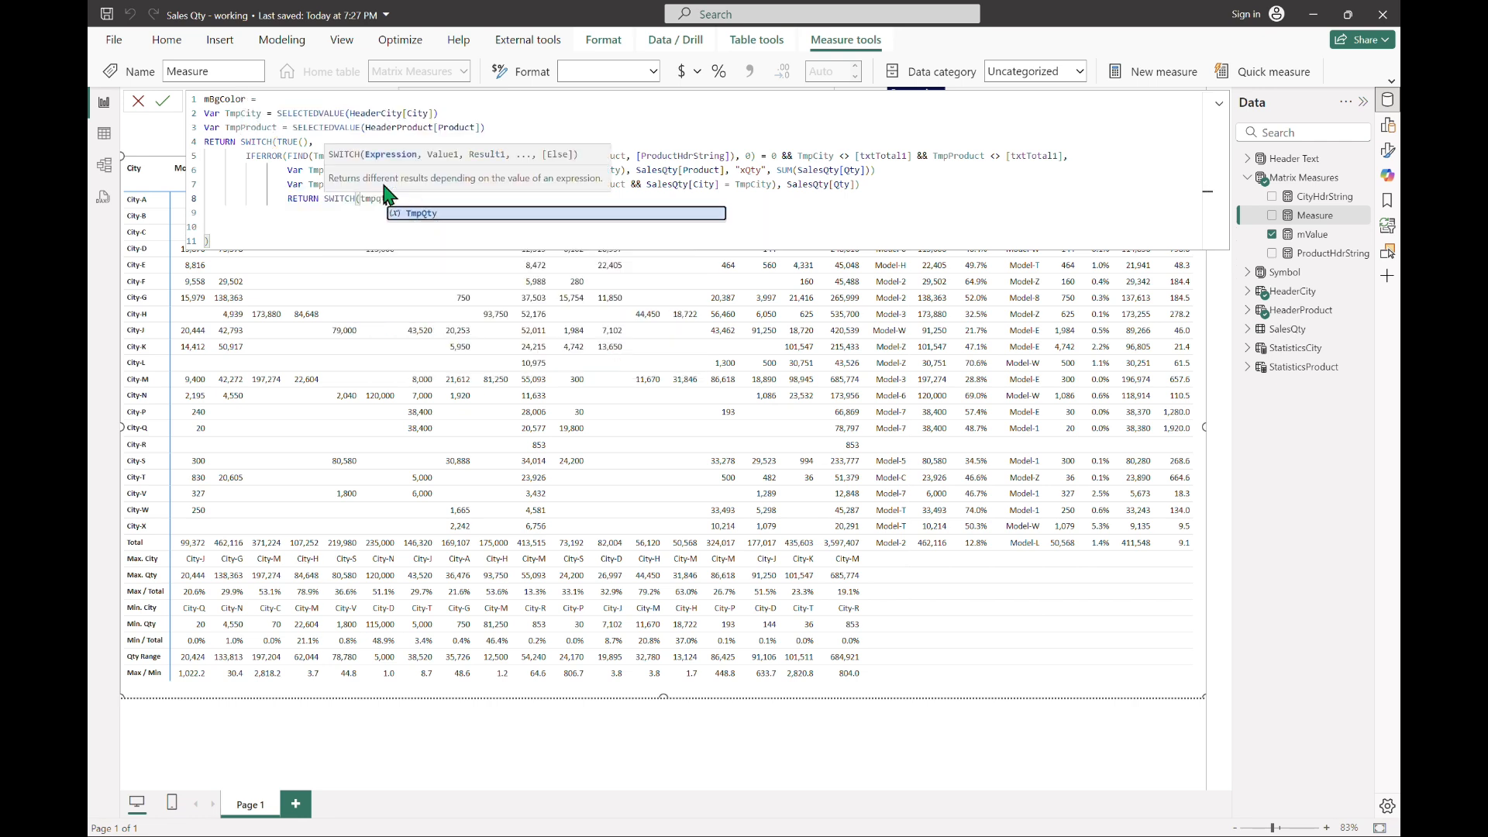
key("Tab")
type(",")
key("Return")
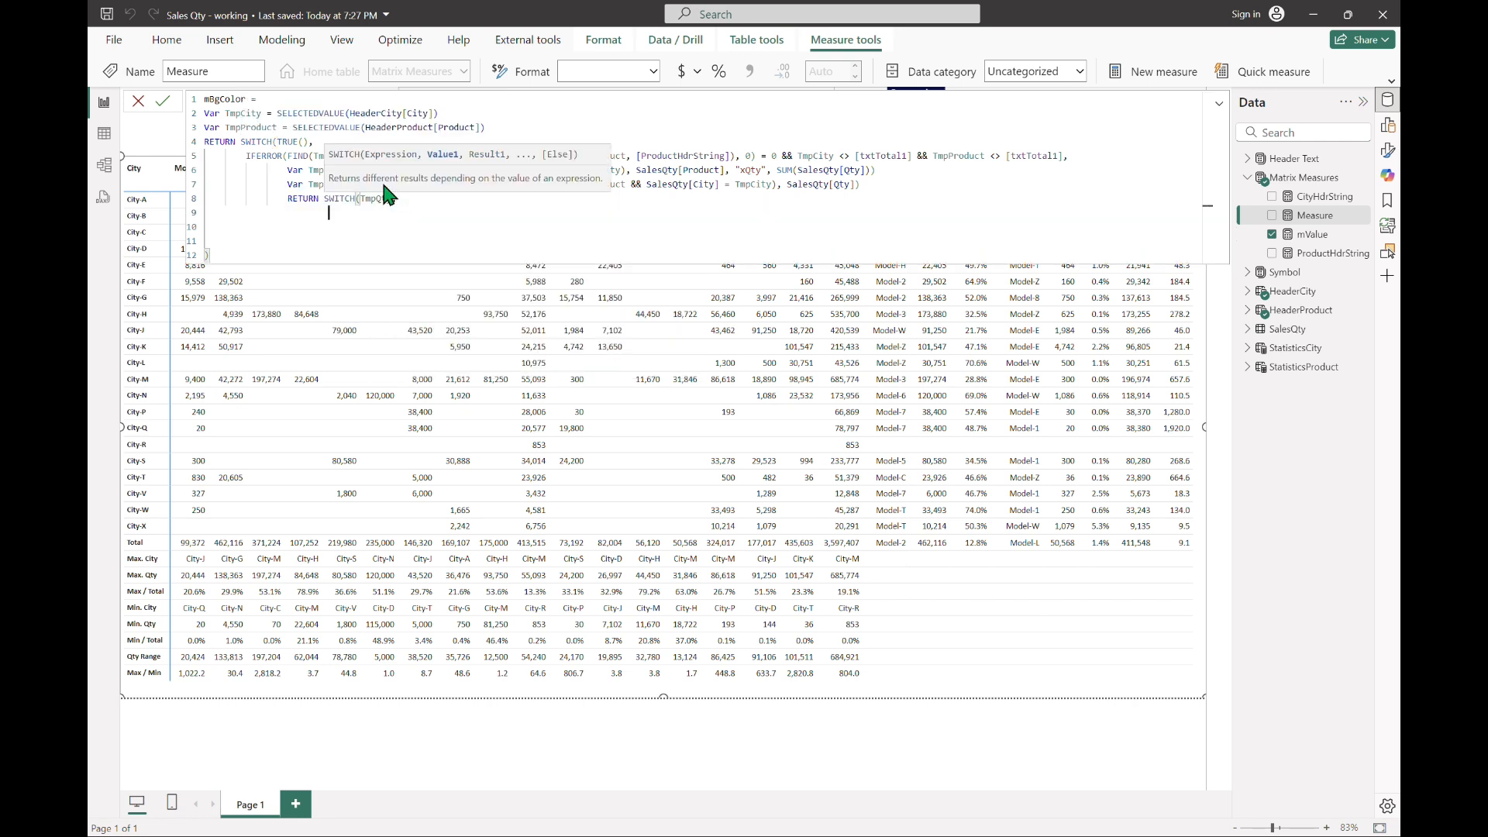
Step: Enter the first nested SWITCH case as MAXX(TmpTbl, [xQty]) returning [bgGreen]
type("MAXX(tmp")
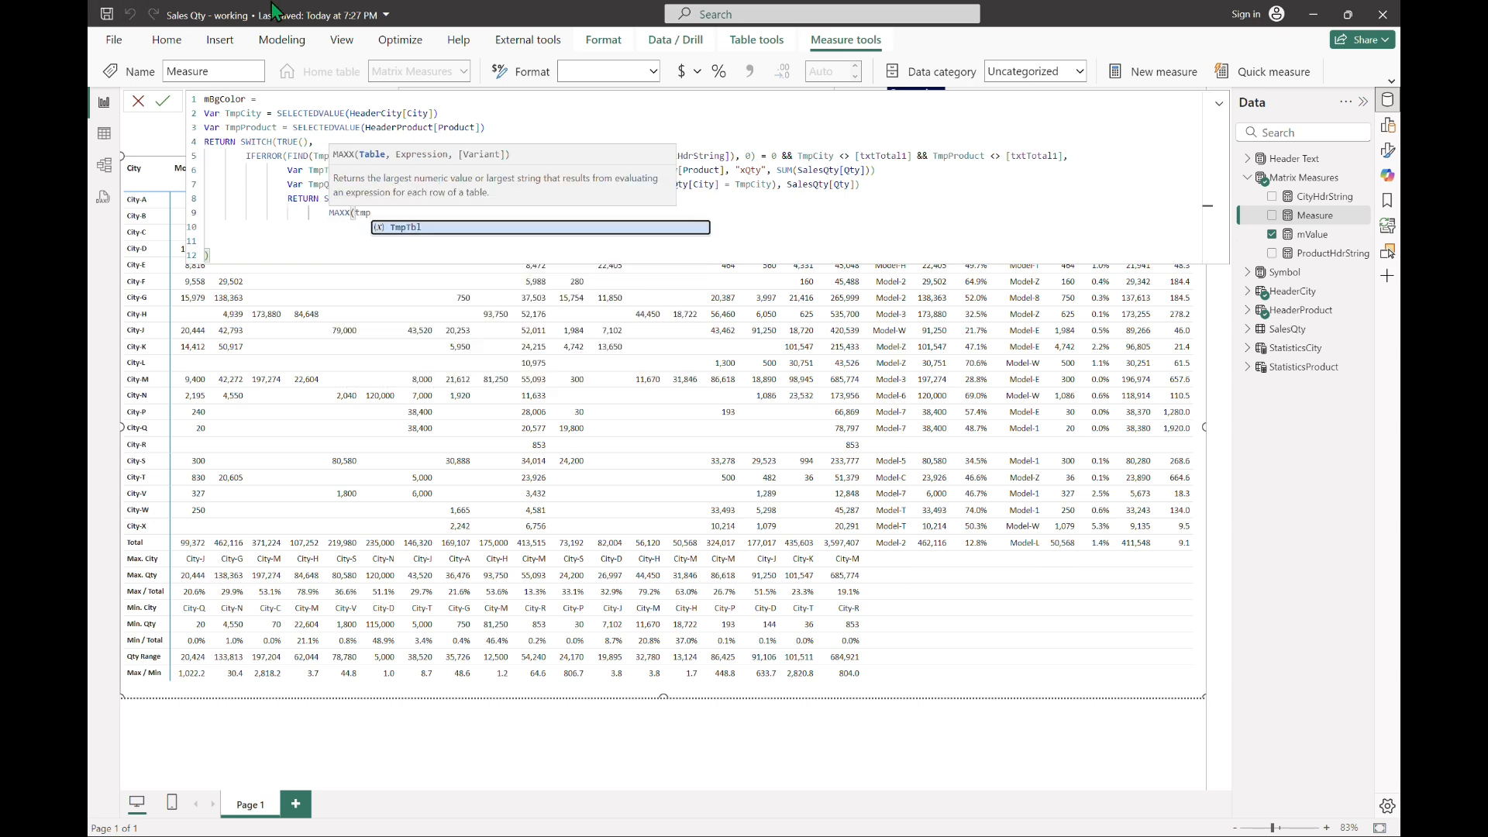
key("Tab")
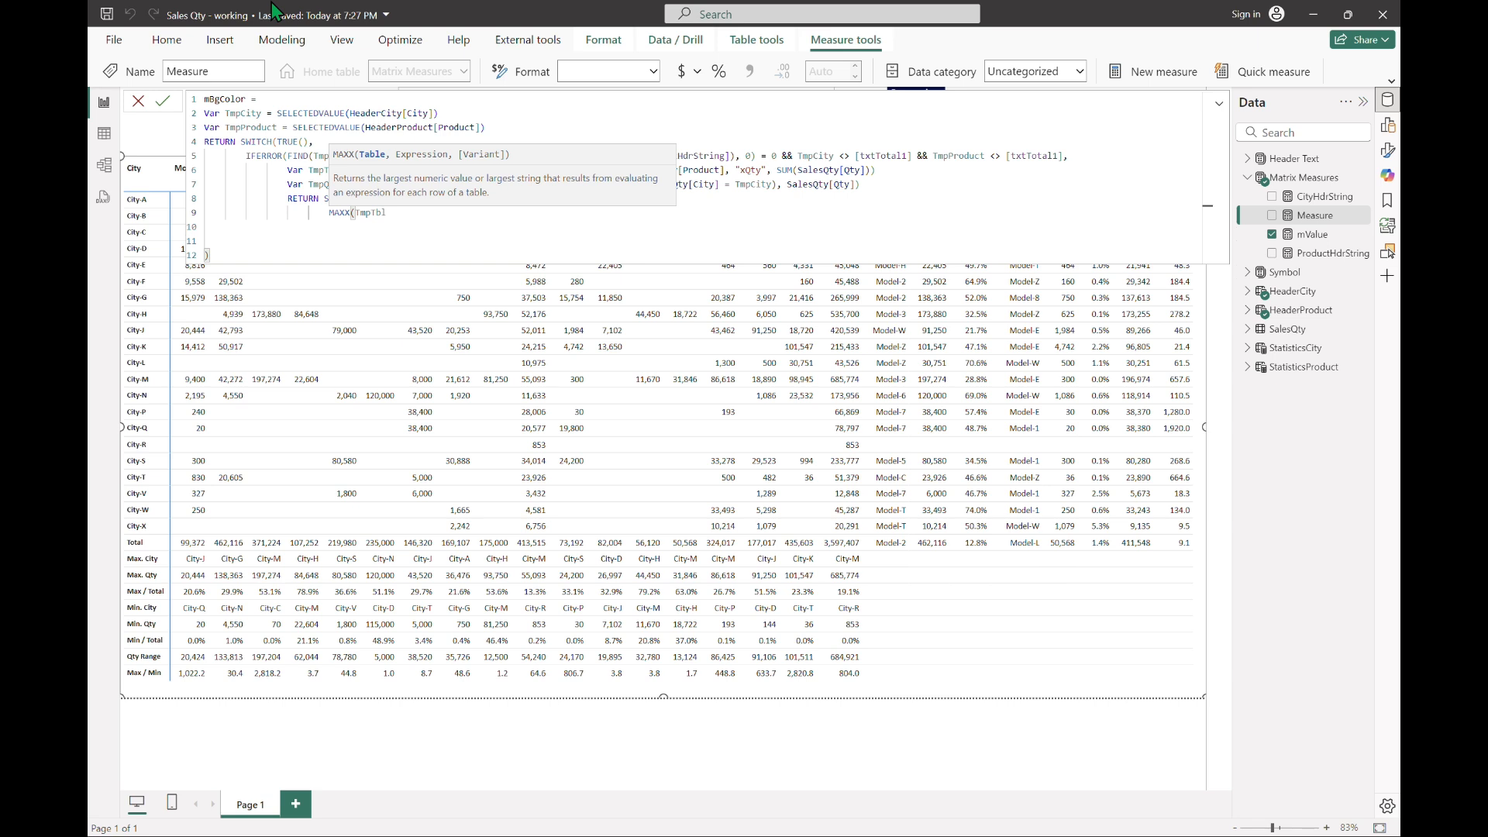
type(", [xQty]),")
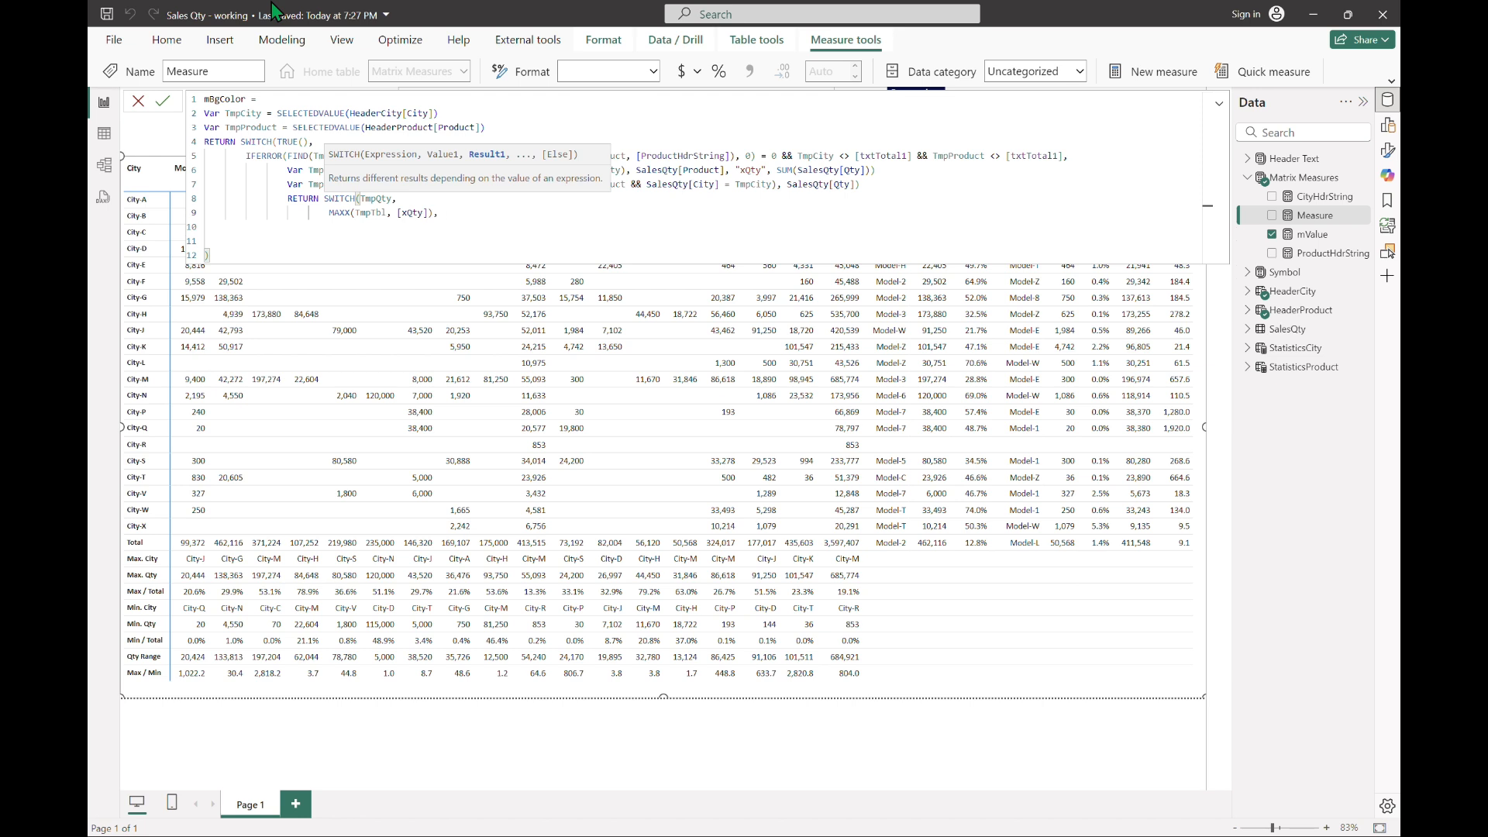
type("bggree")
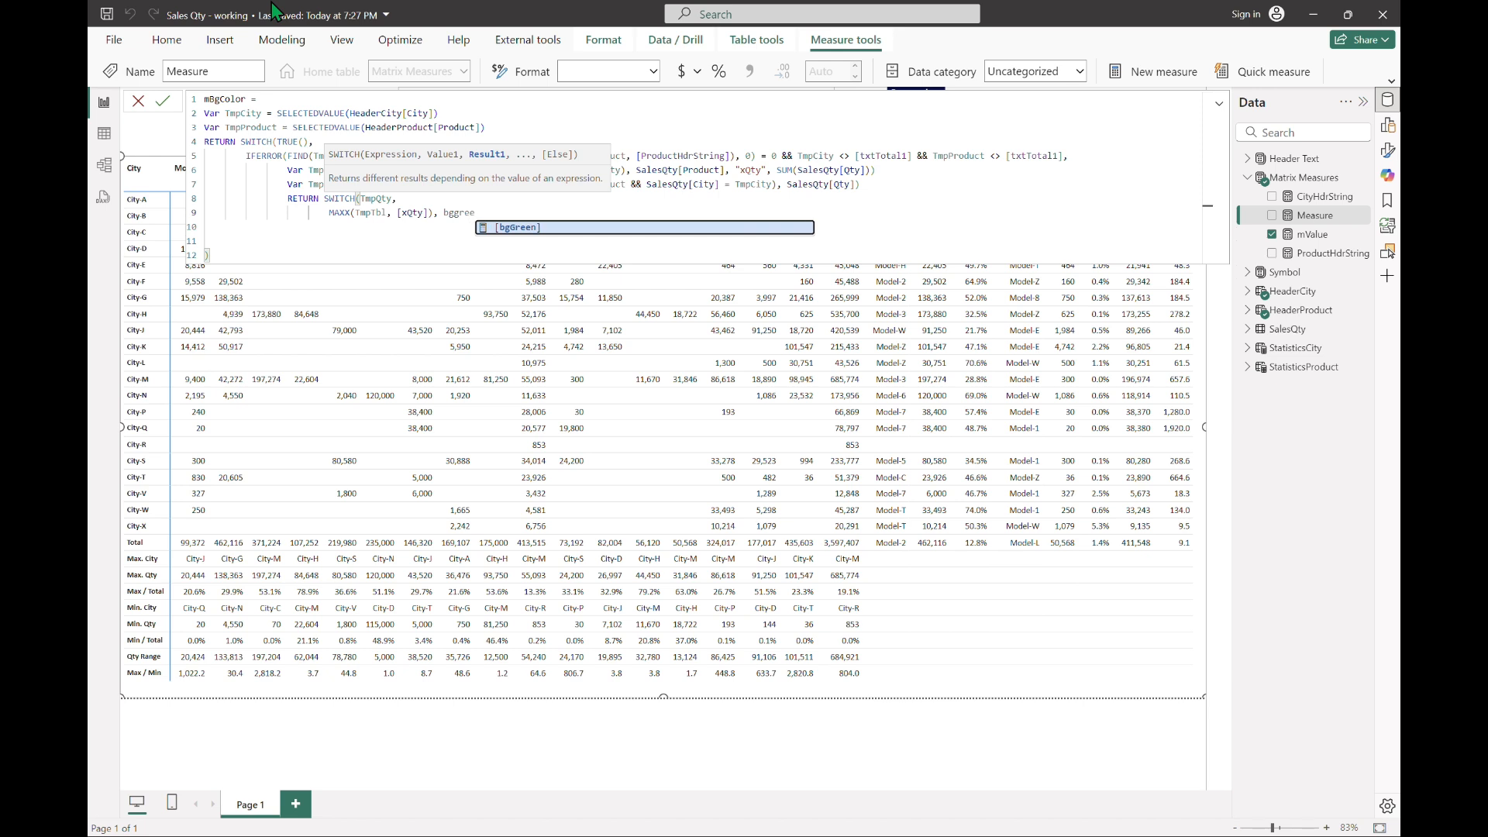
key("Tab")
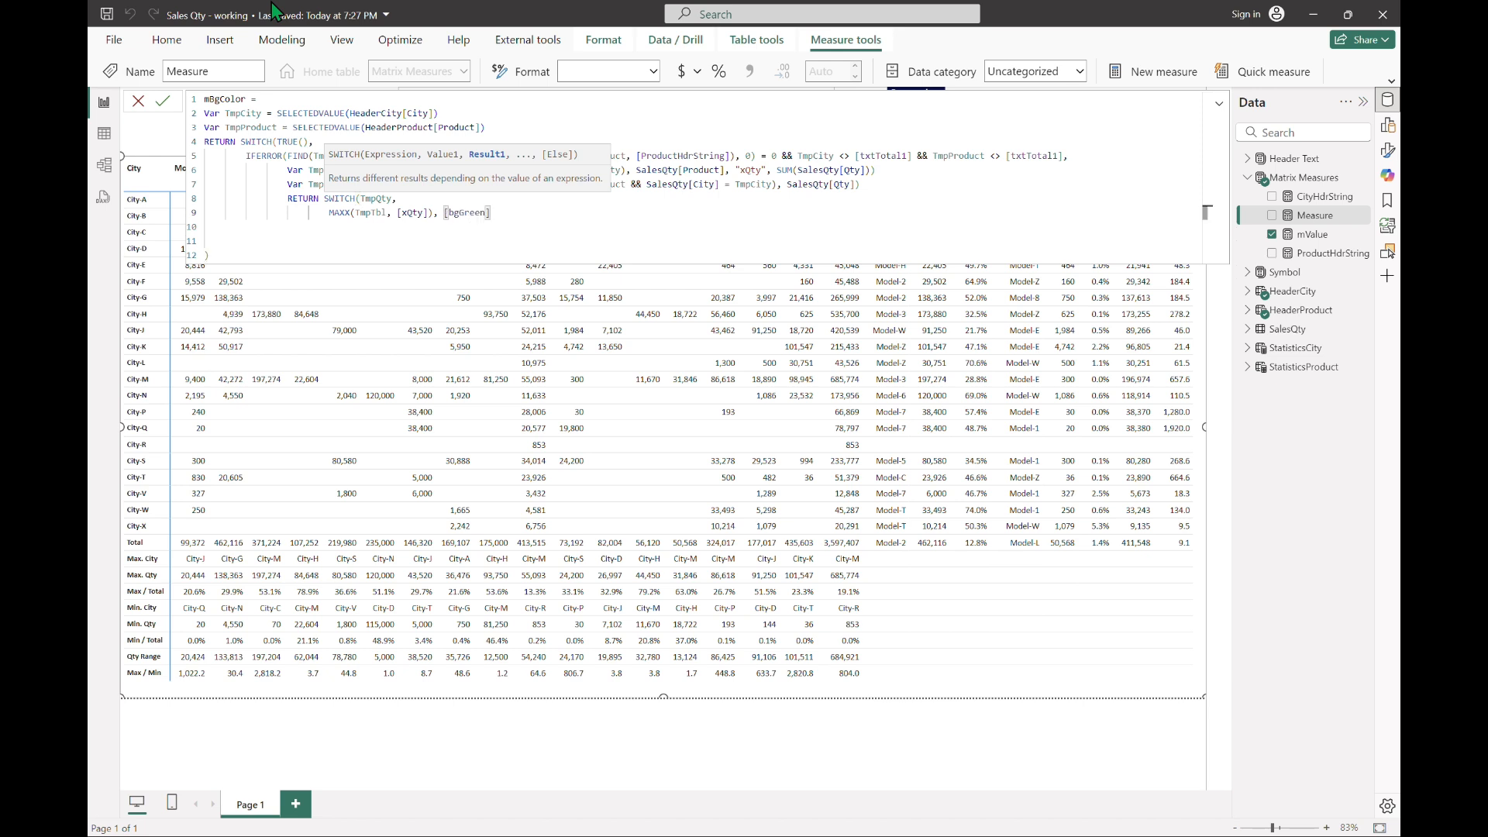
Step: Add a second nested SWITCH case, MINX(TmpTbl, [xQty]), returning [bgRed]
type(",")
key("Return")
type("mINX(TmpTbl")
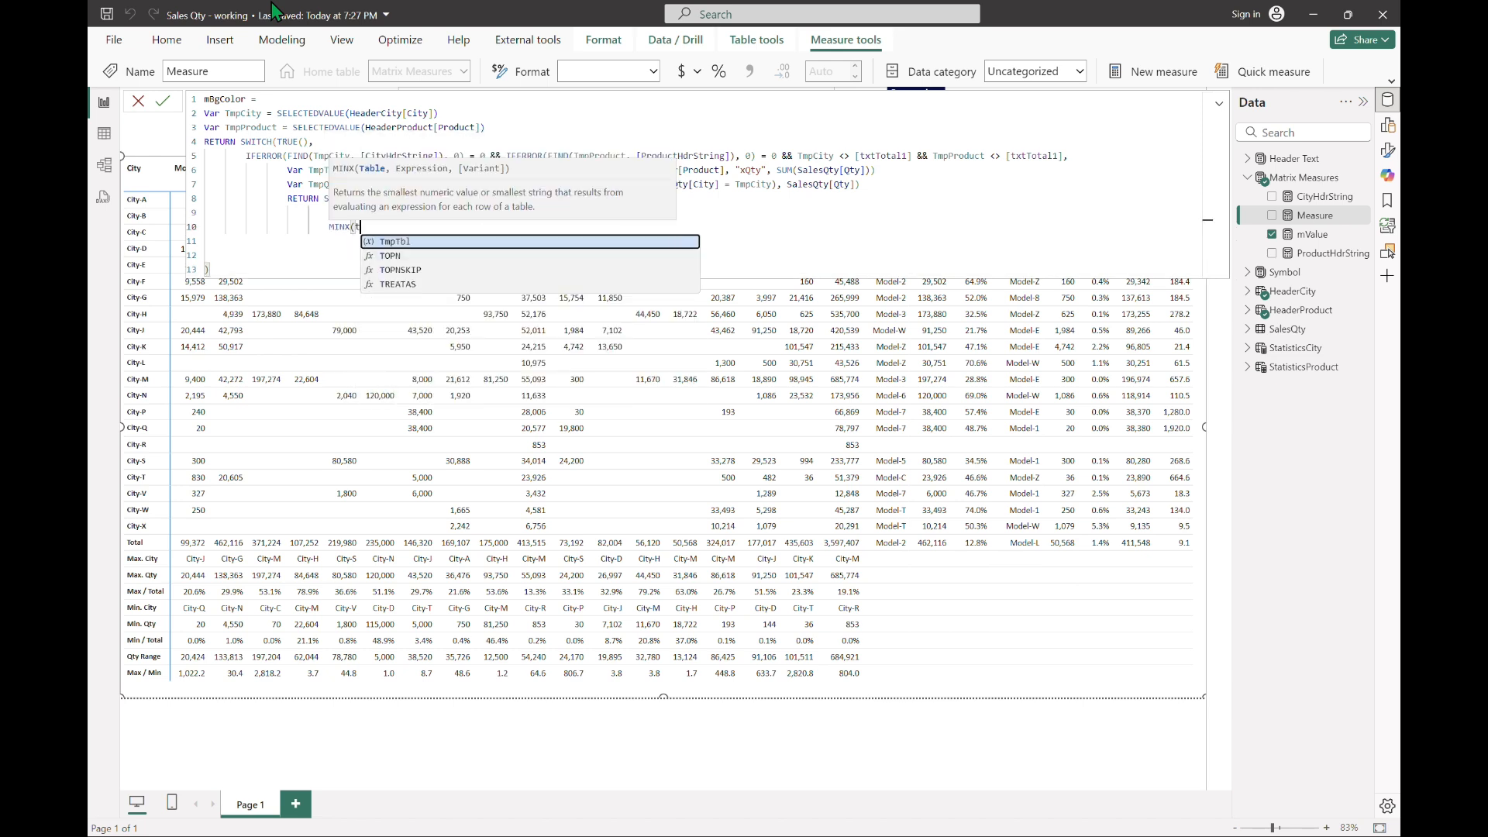
type(", [xQty]), bgR")
key("Tab")
type(",")
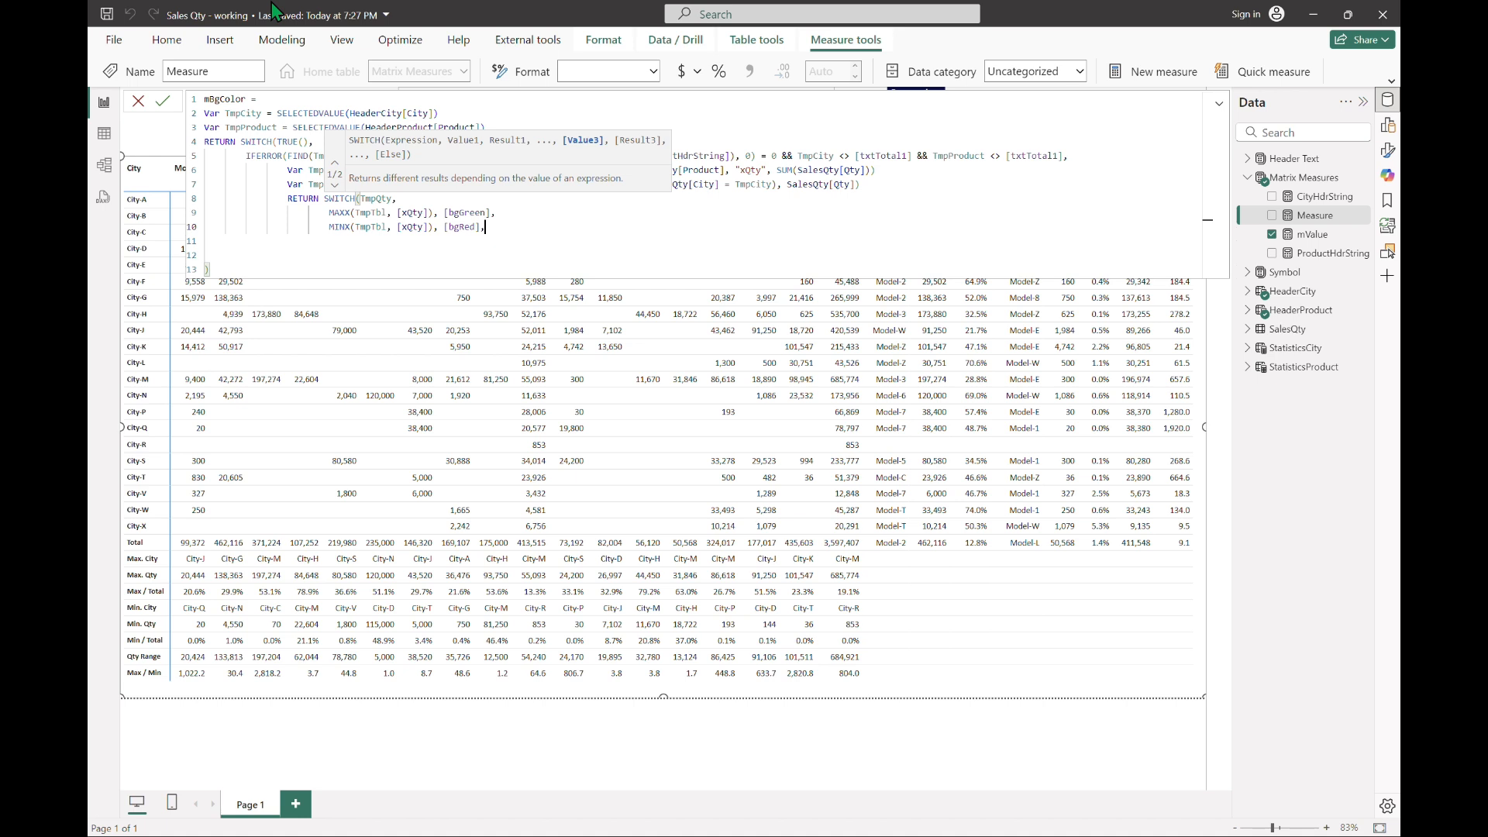
Step: Set [fWhite] as the nested SWITCH's default result, close that function, and commit the mBgColor measure
key("shift+Return")
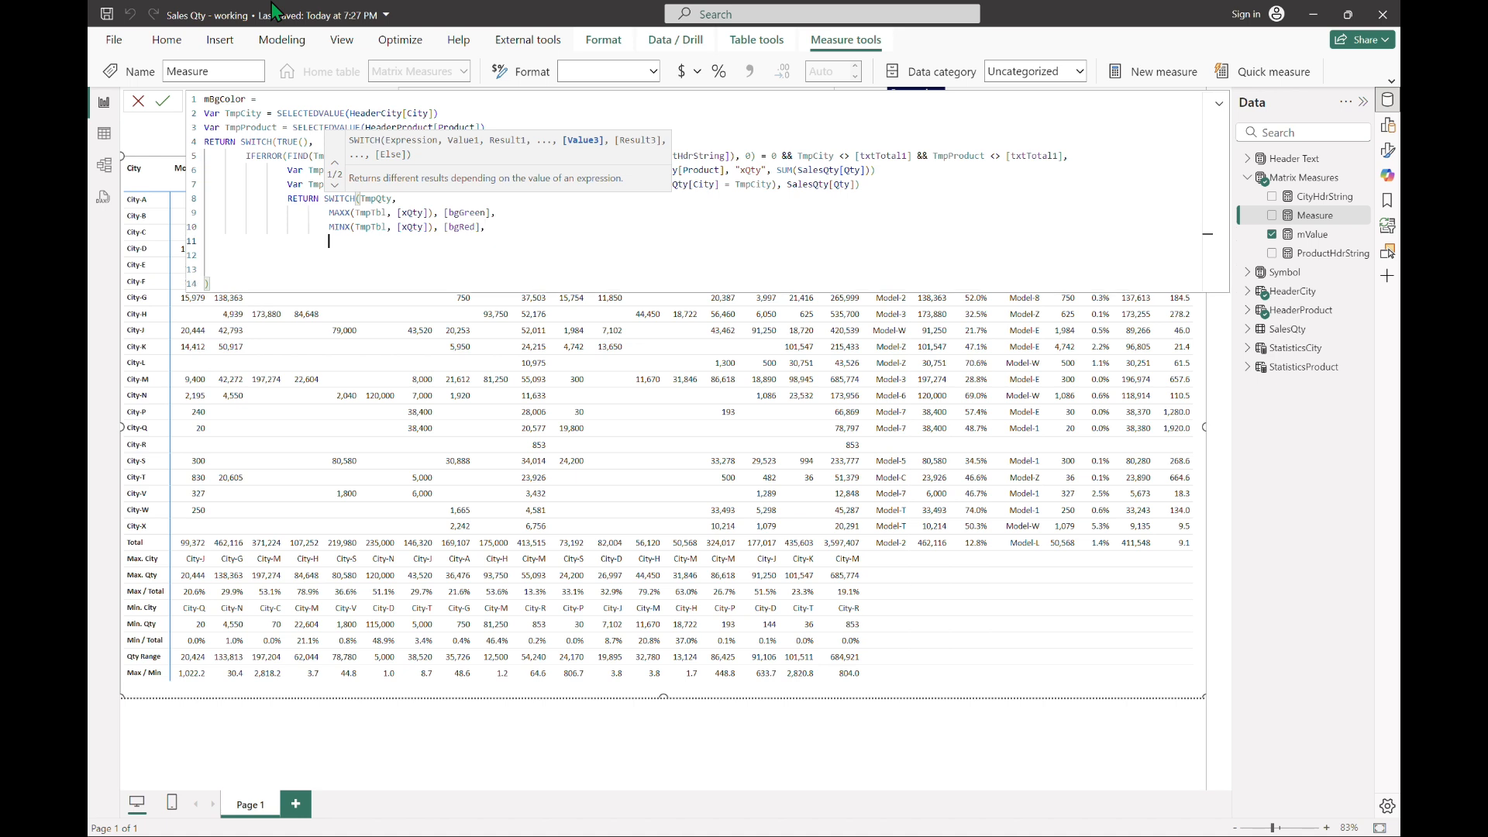
type("fWhite")
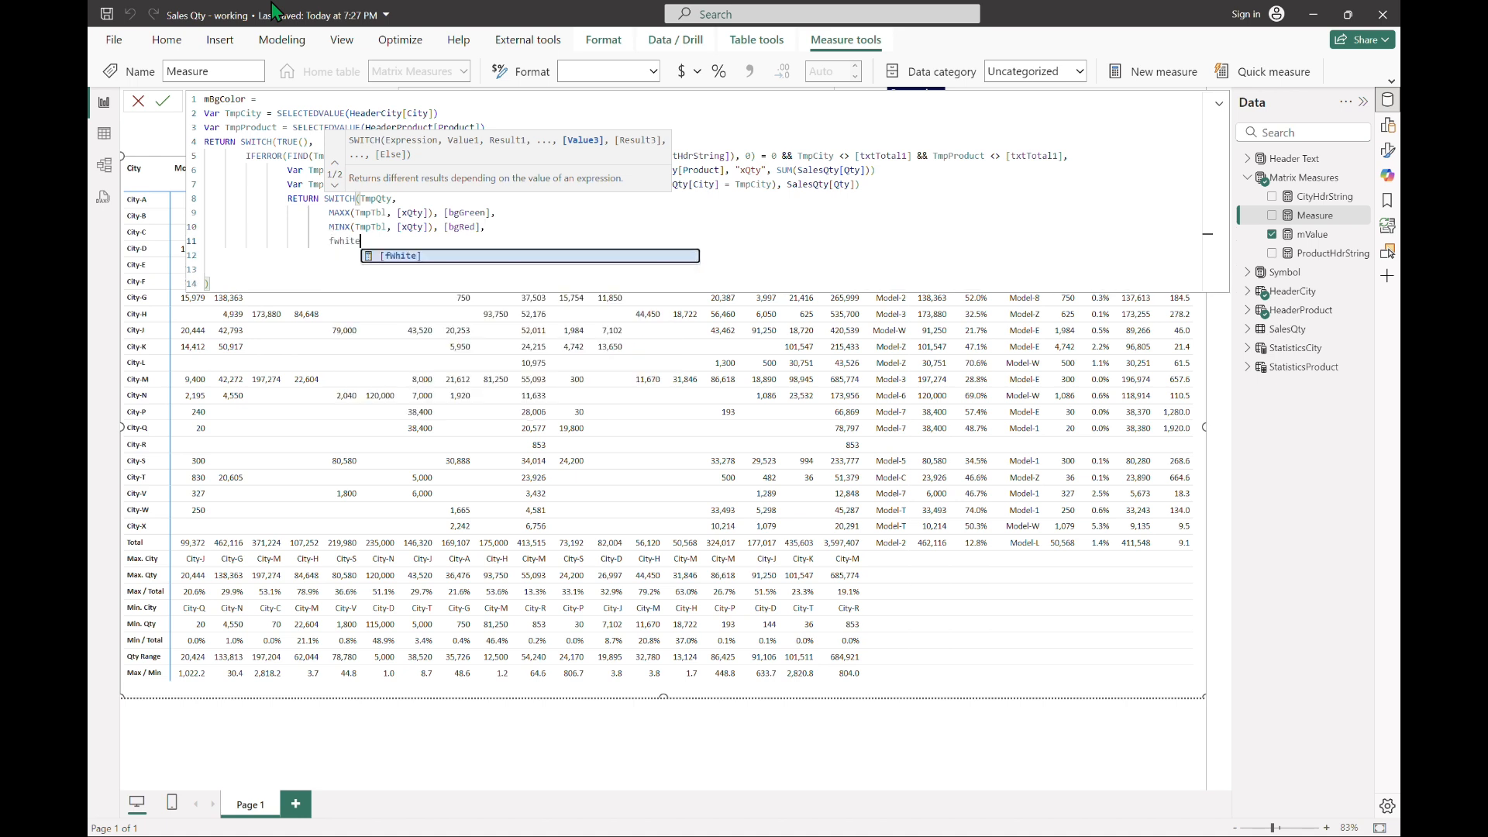
key("Tab")
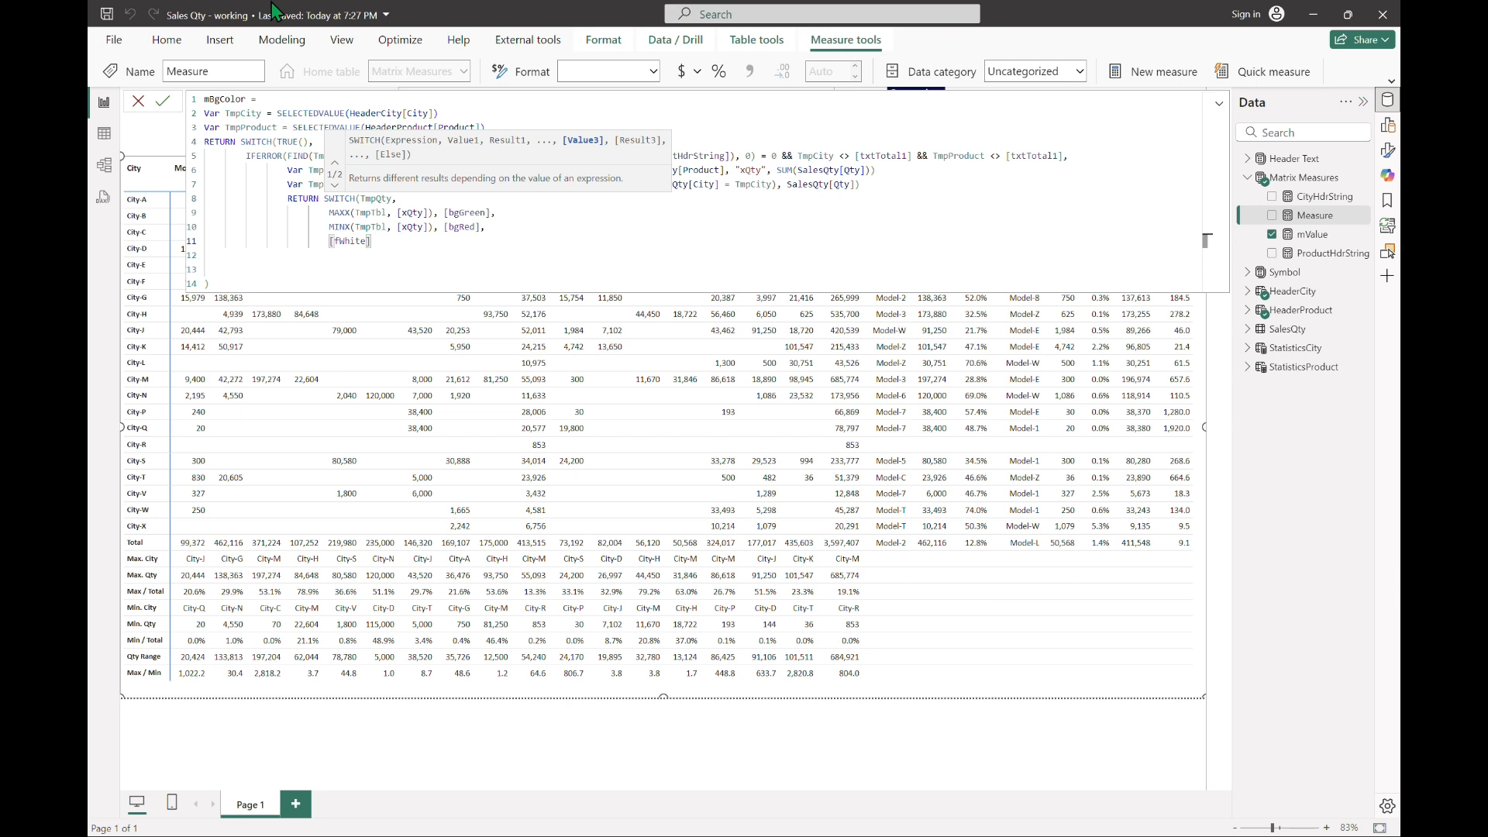
type(")")
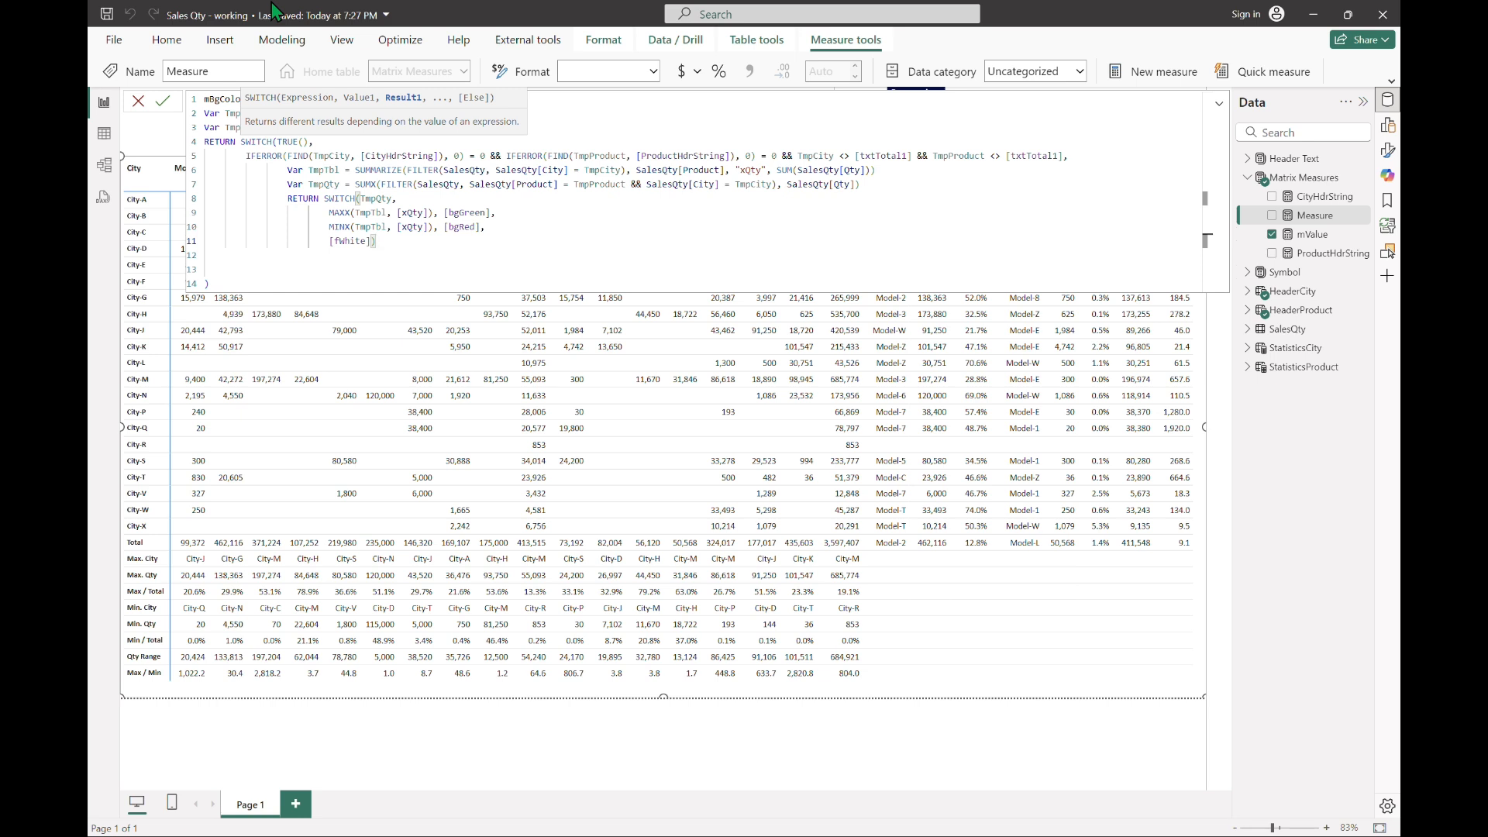
key("Down")
key("Down")
key("Down")
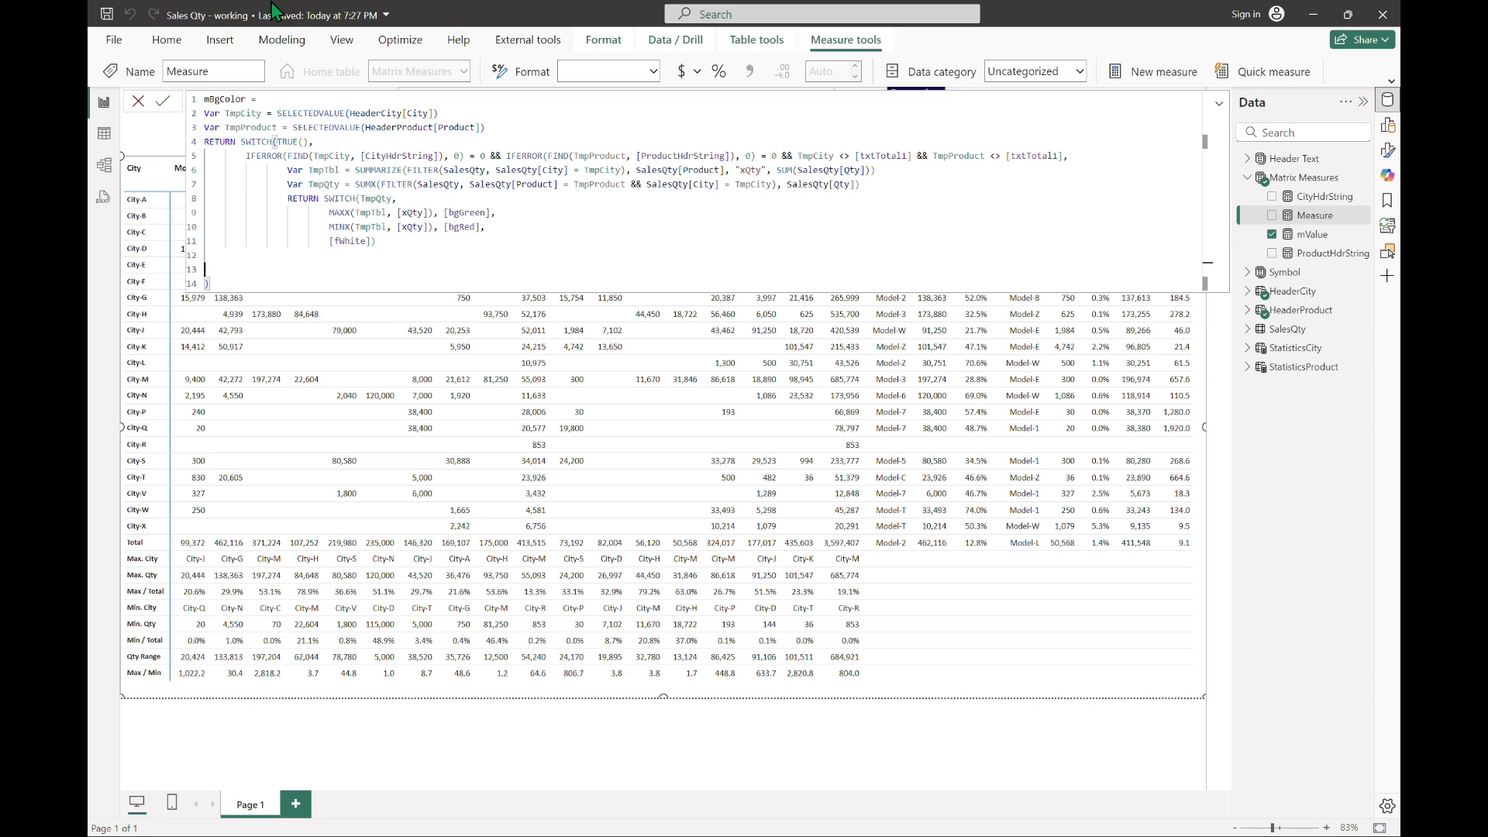
key("Return")
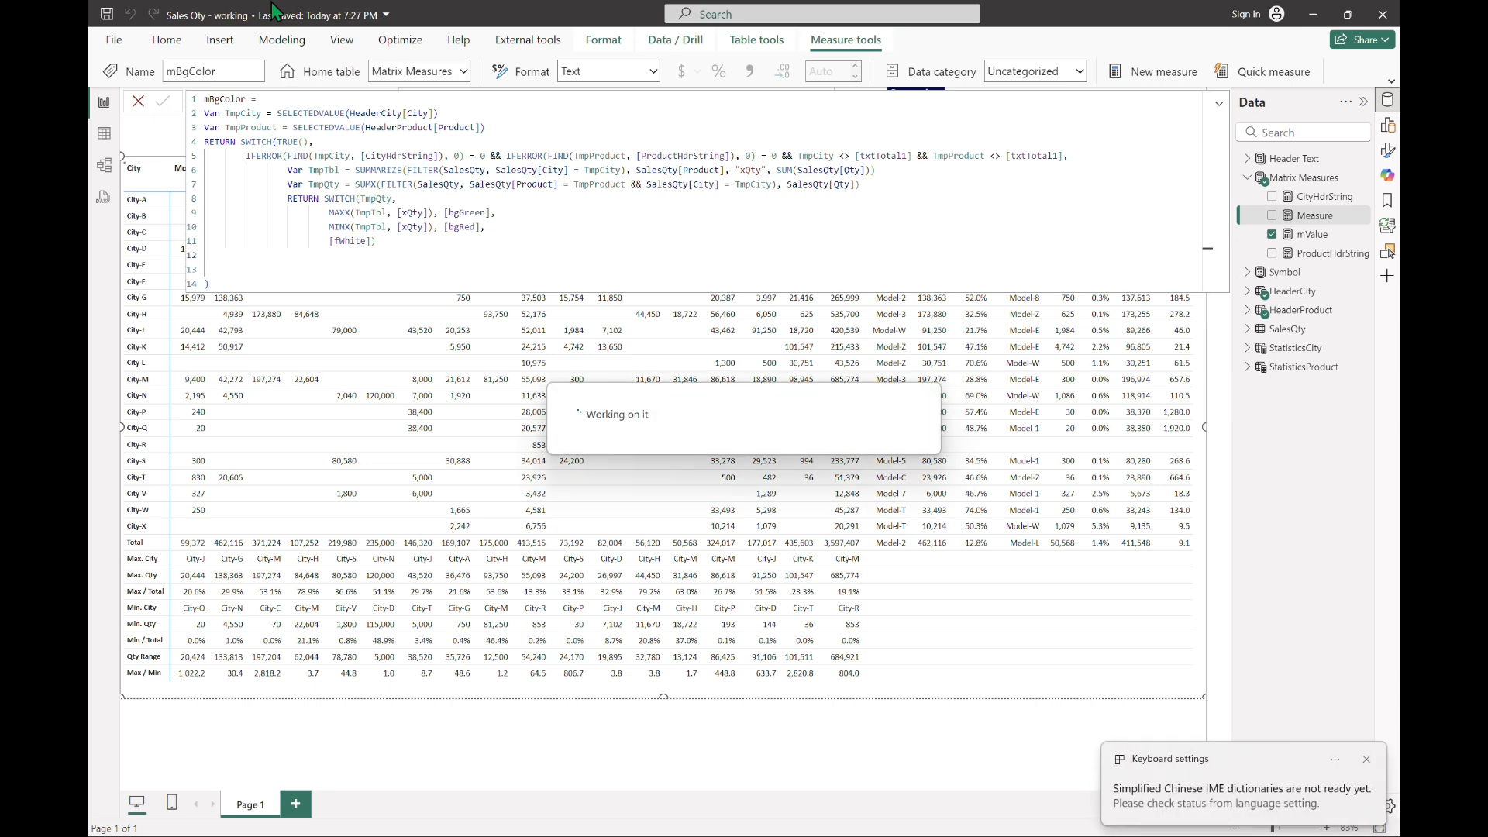
left_click(1219, 105)
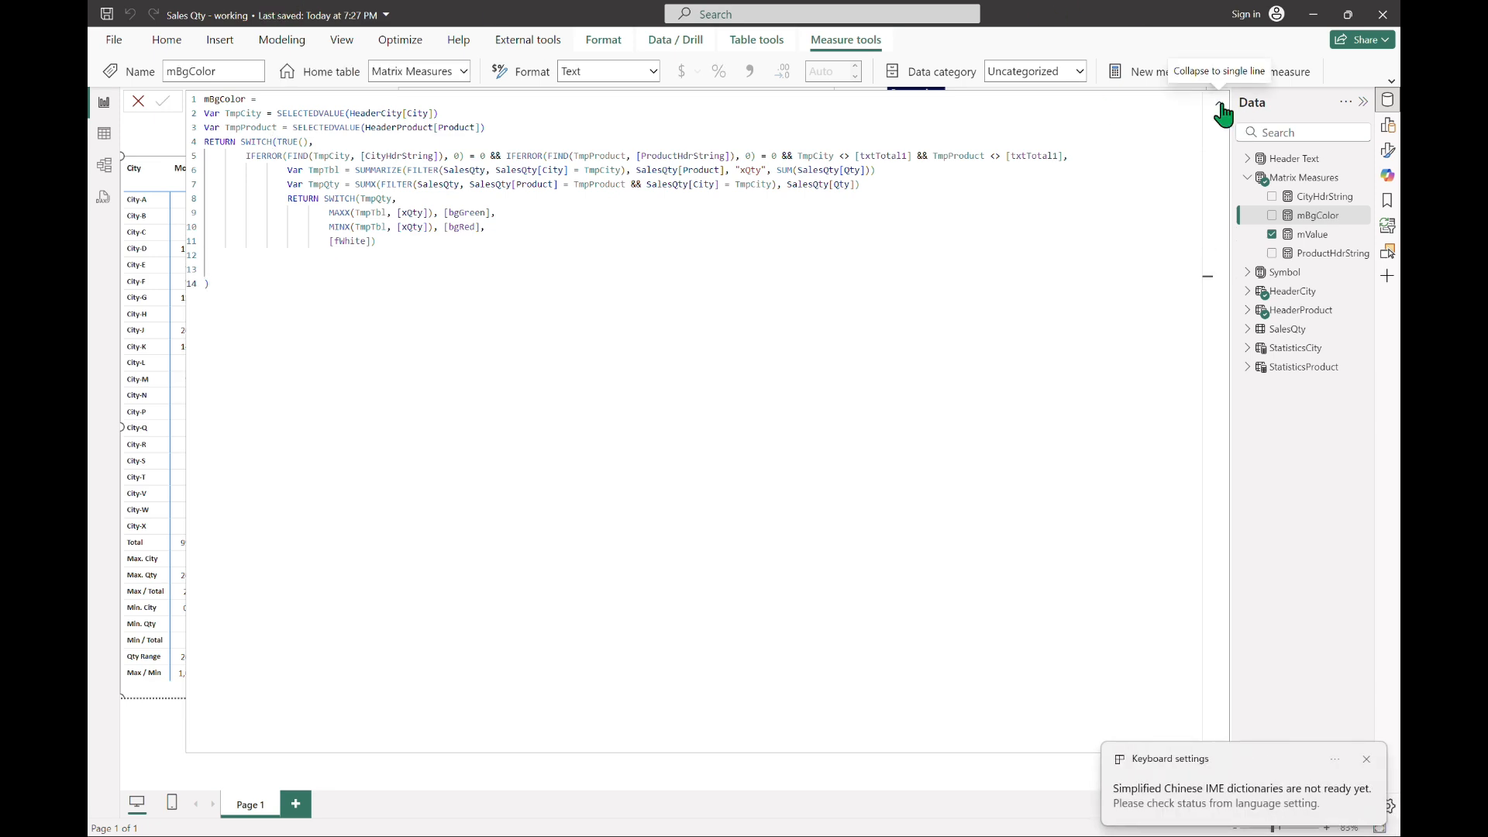
left_click(1220, 106)
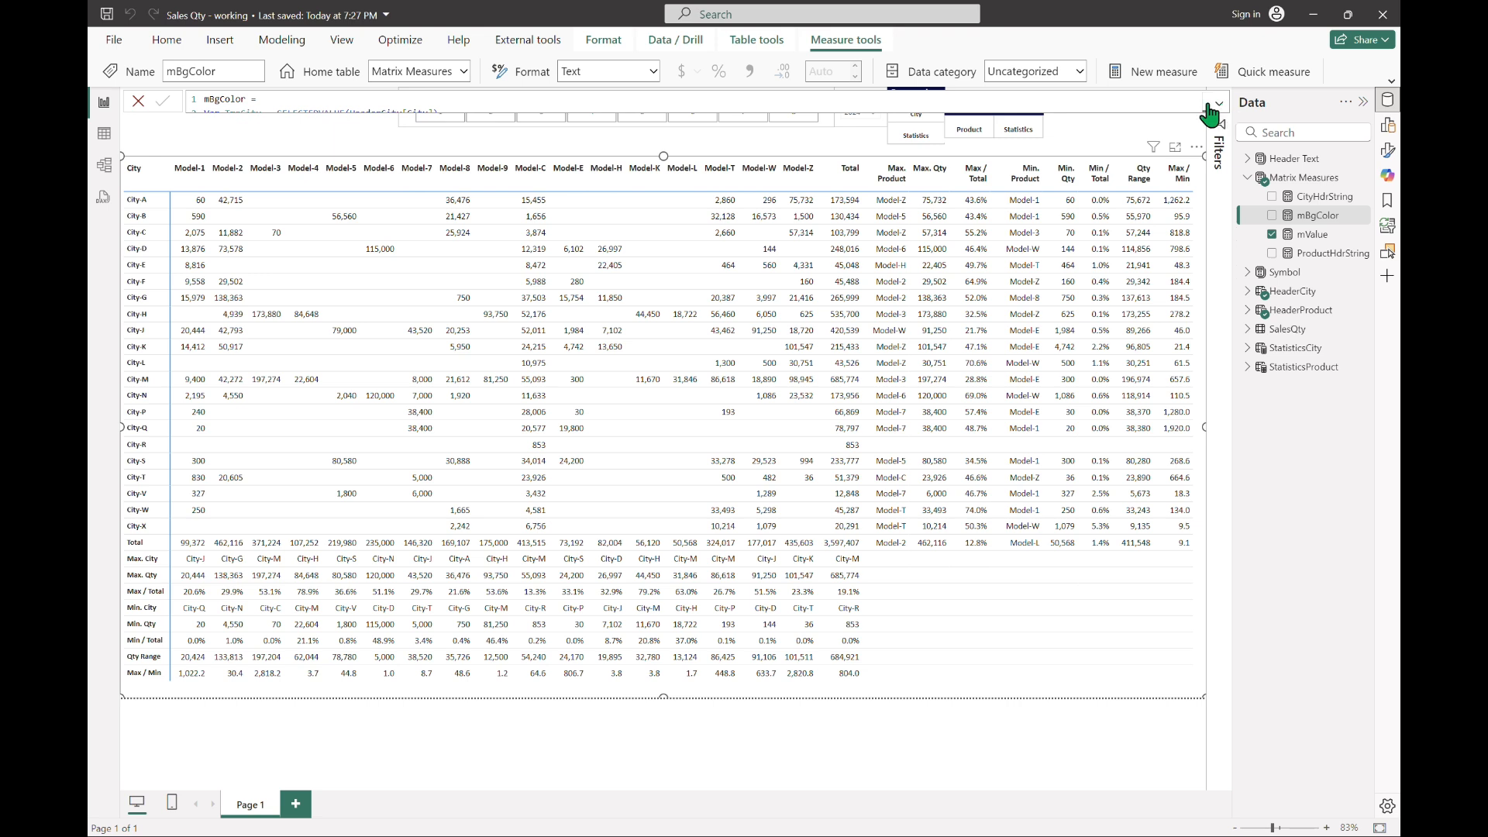
Step: Turn on the background color cell element for the matrix's mValue series
left_click(1386, 151)
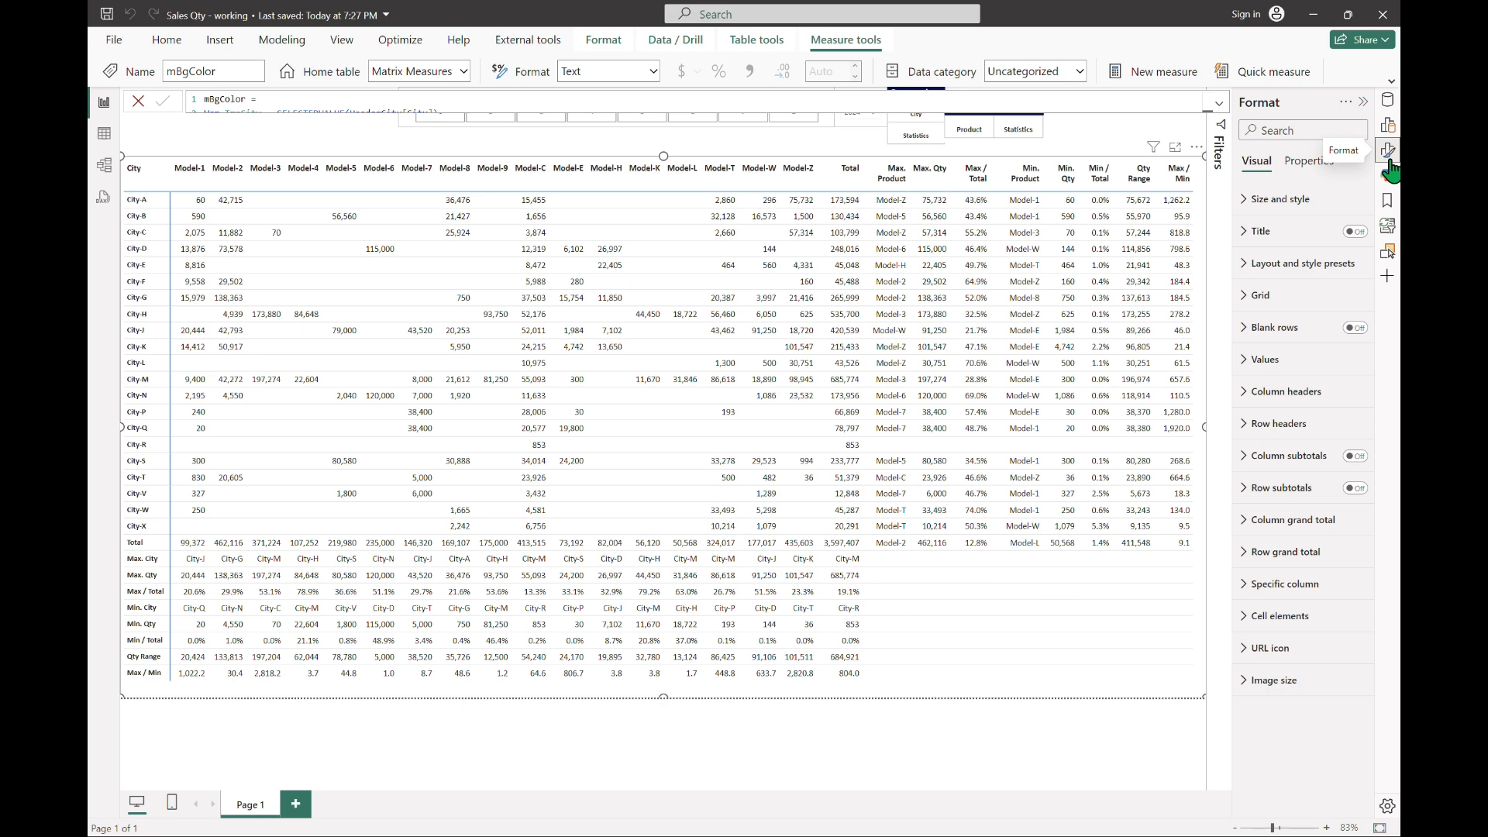
left_click(1253, 615)
scroll(1259, 436, "down", 3)
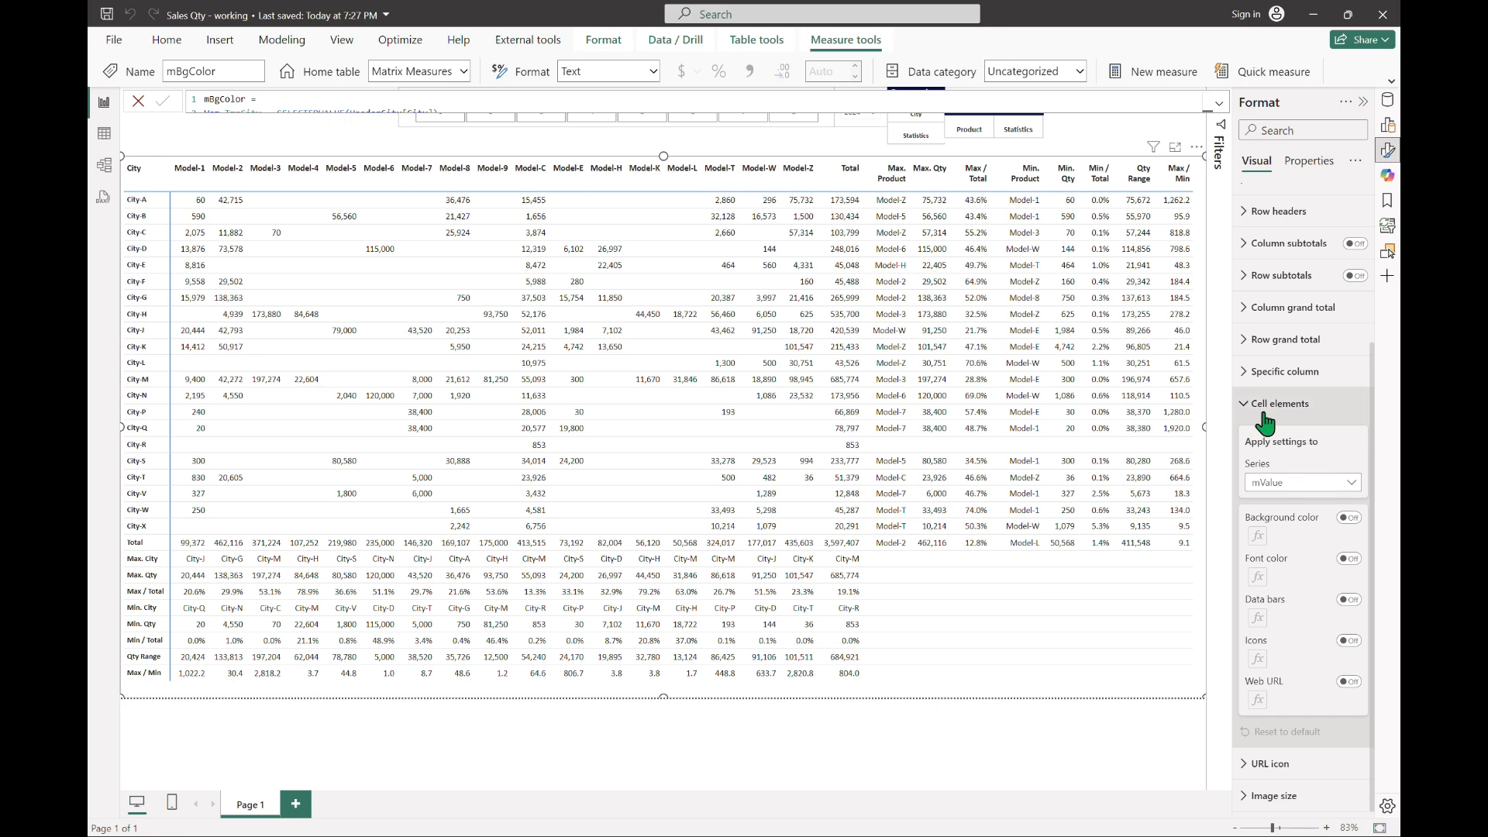
left_click(1387, 124)
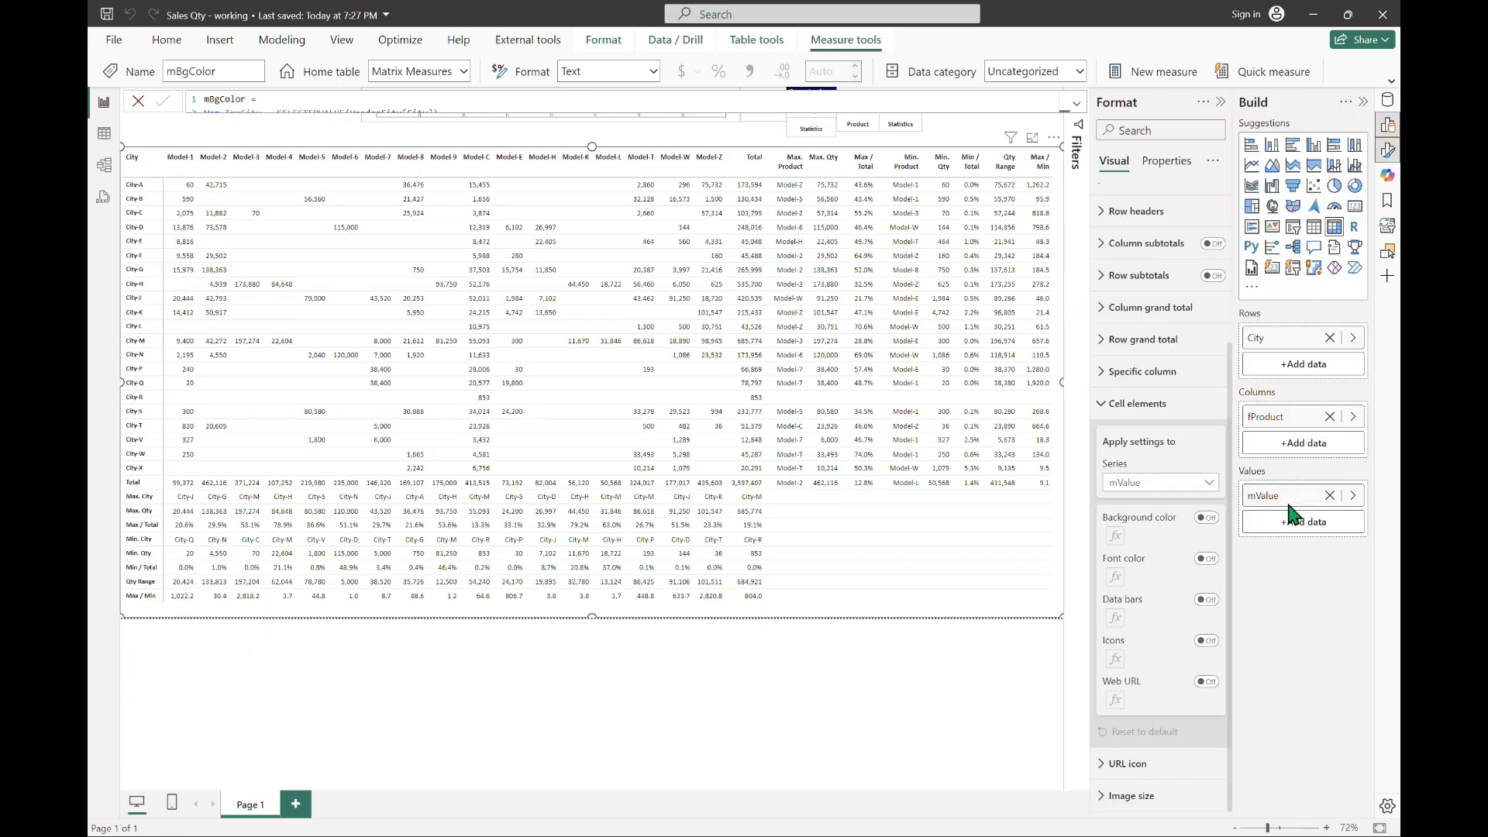
left_click(1206, 485)
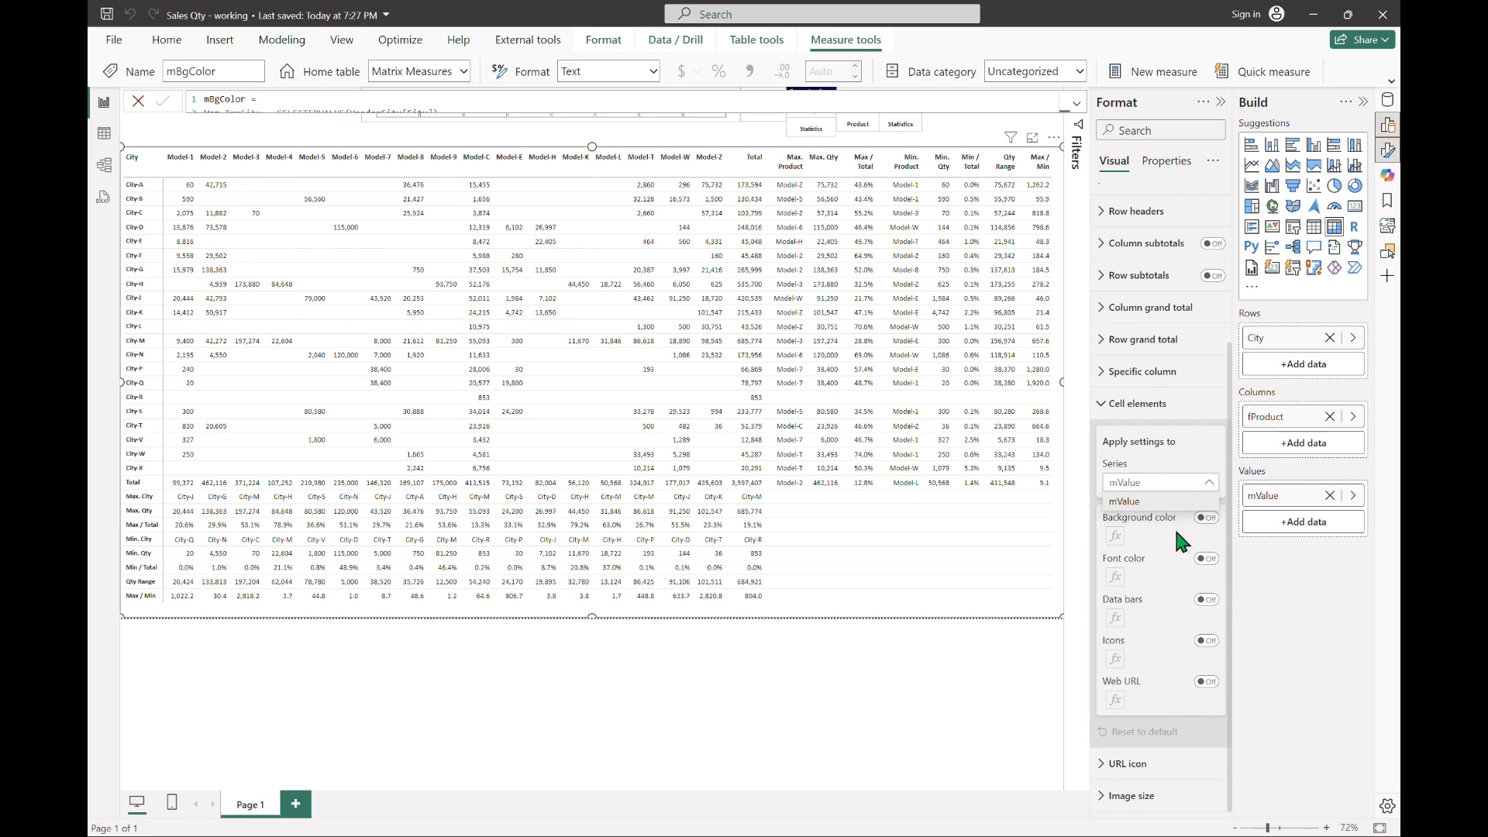
left_click(1207, 521)
left_click(1206, 518)
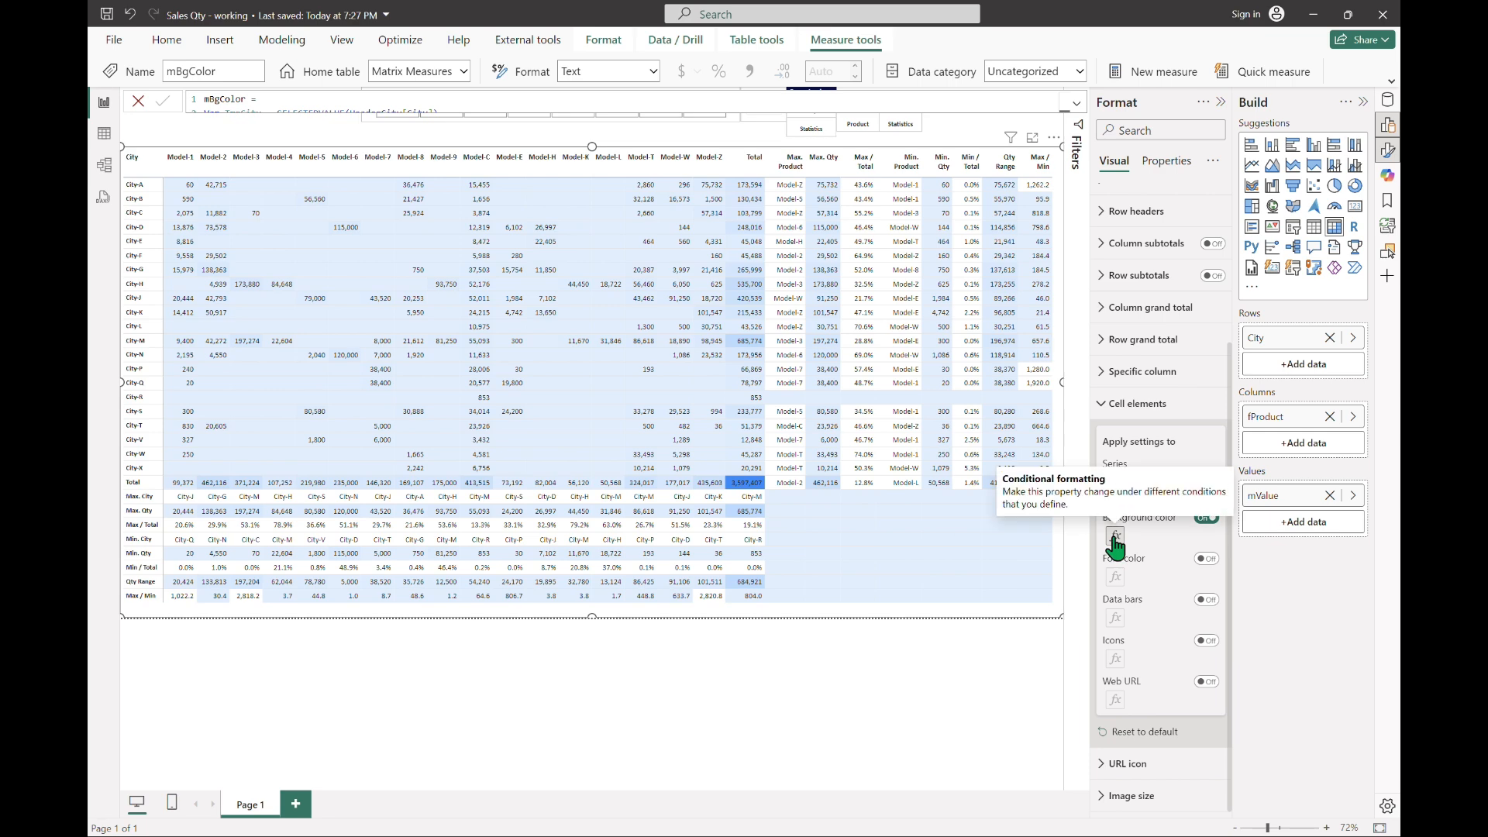
Step: Format the cell background color by field value, based on the mBgColor measure from Matrix Measures, applied to values only
left_click(1115, 536)
left_click(459, 267)
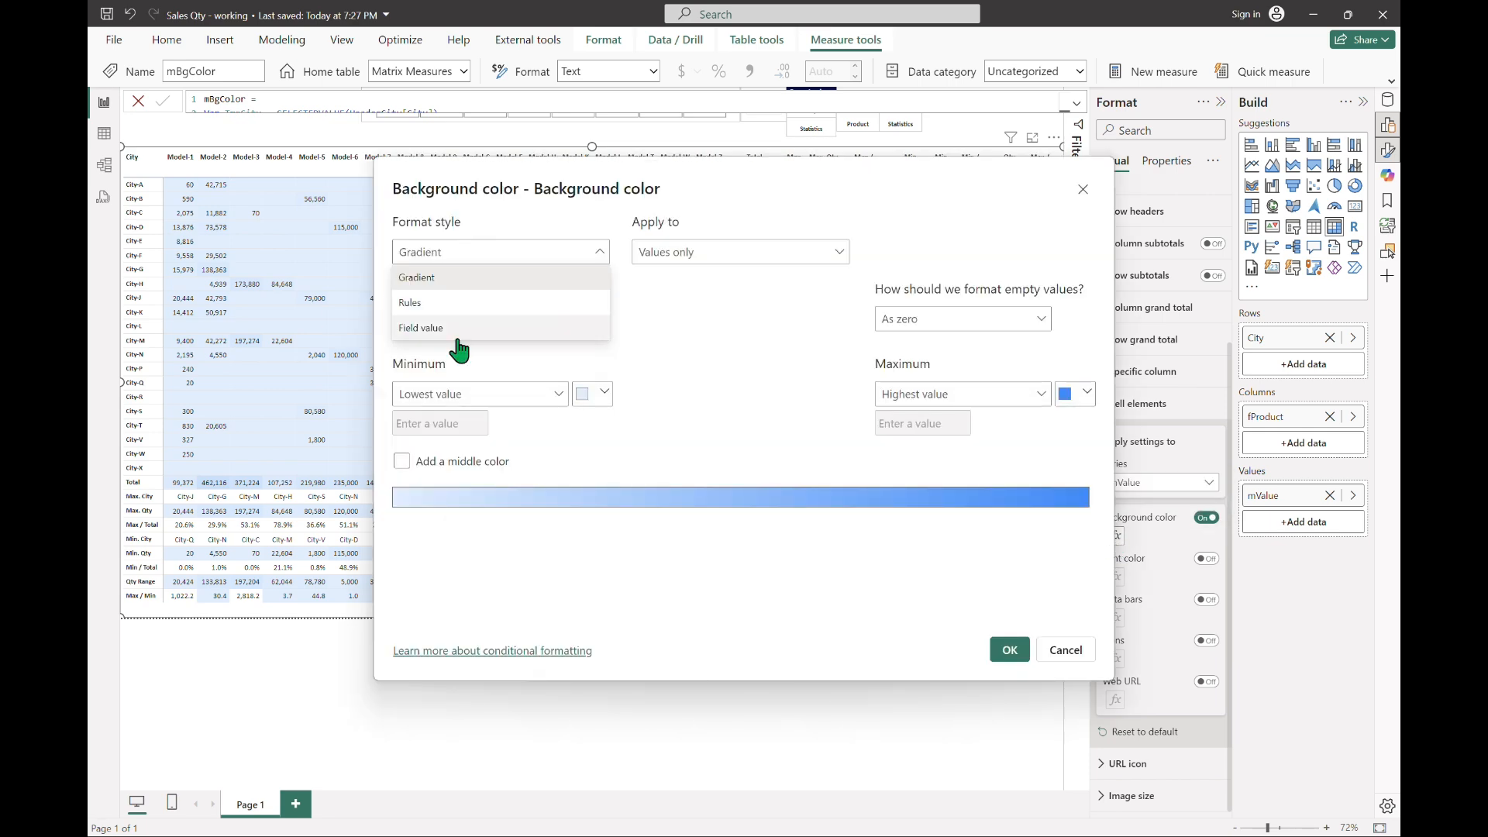
left_click(456, 338)
left_click(596, 329)
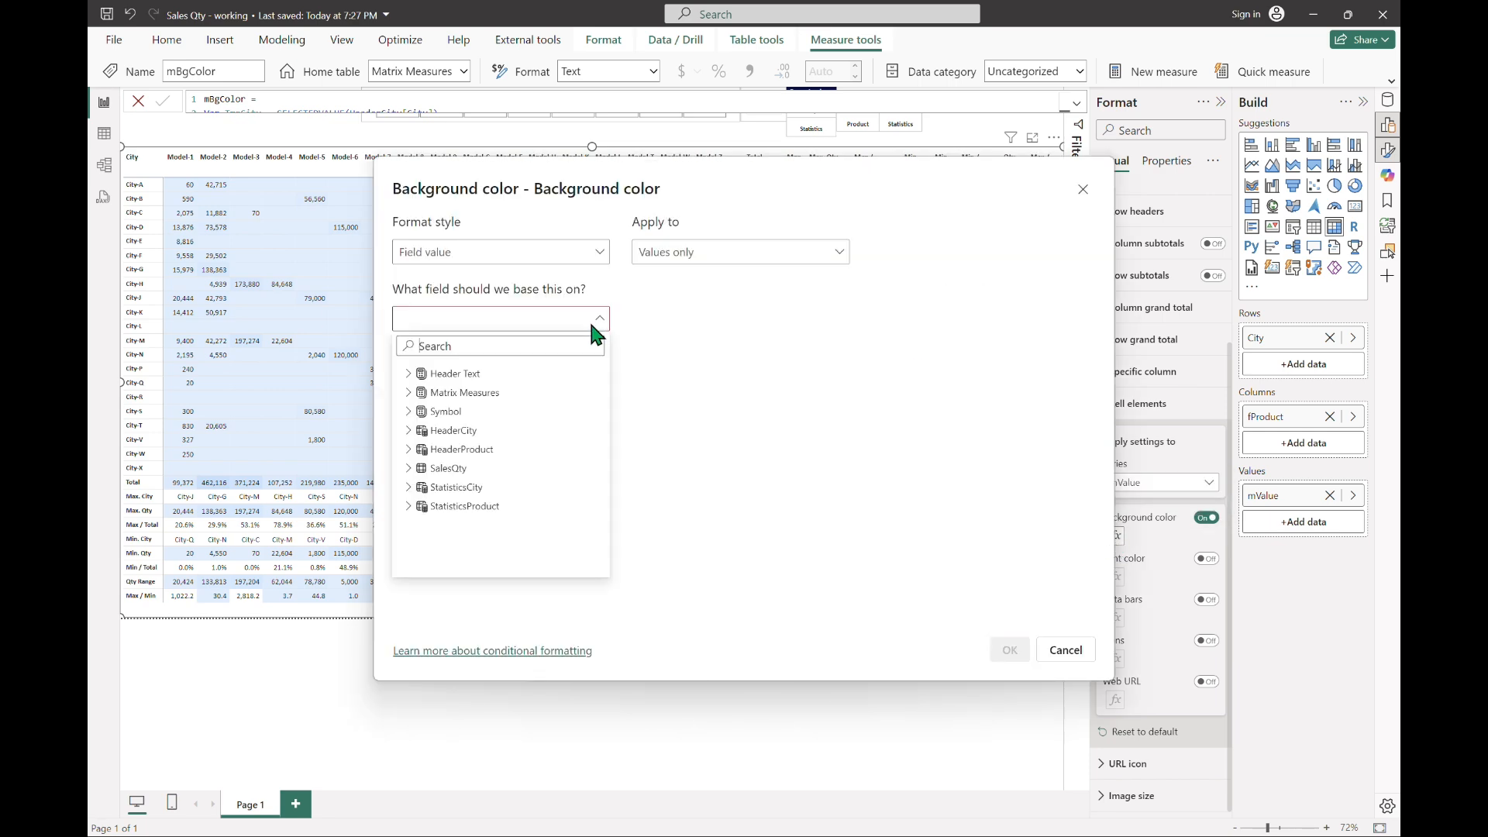
left_click(409, 392)
left_click(485, 432)
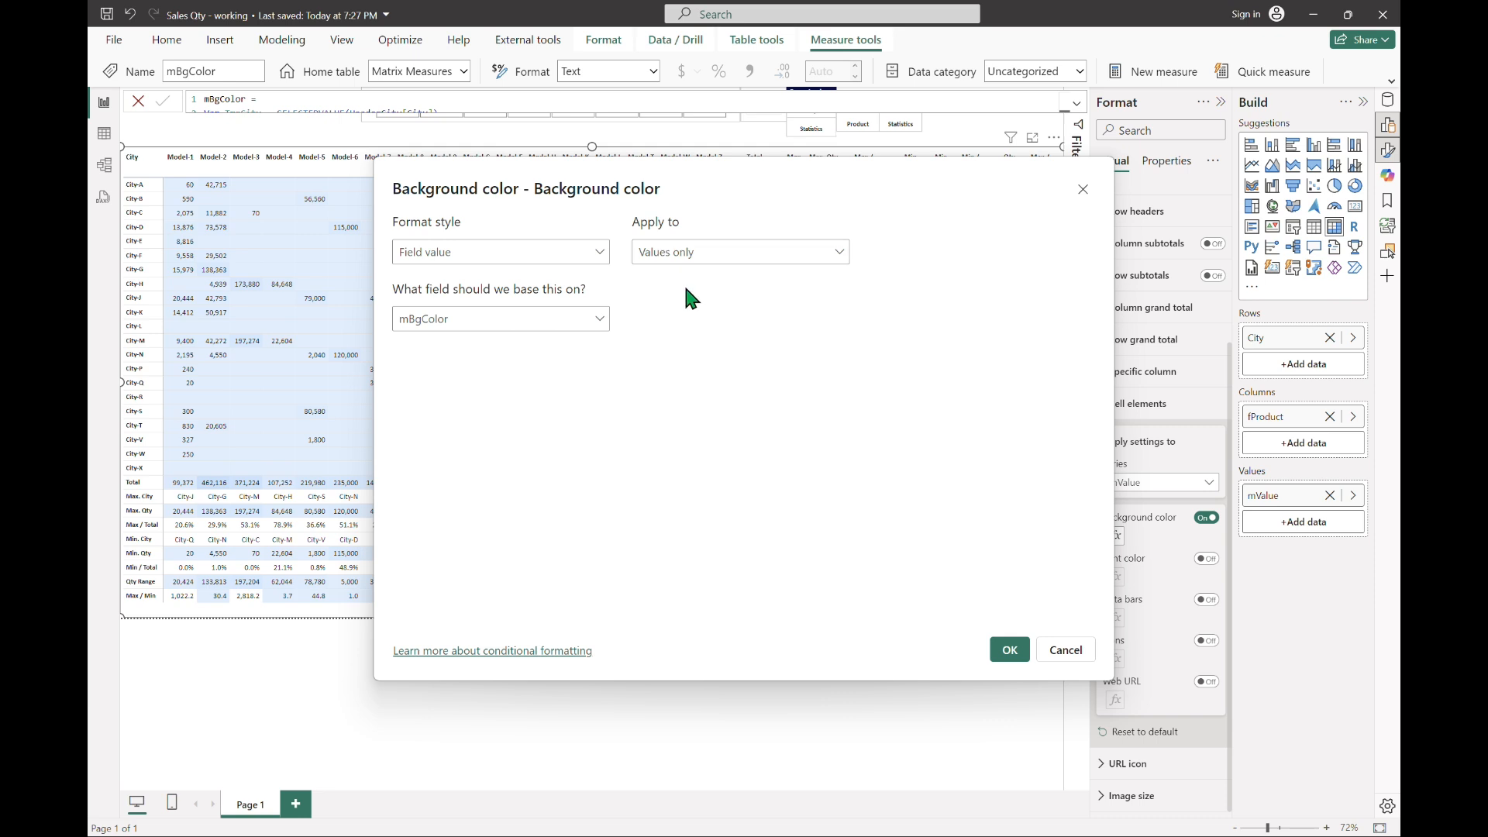
left_click(1023, 650)
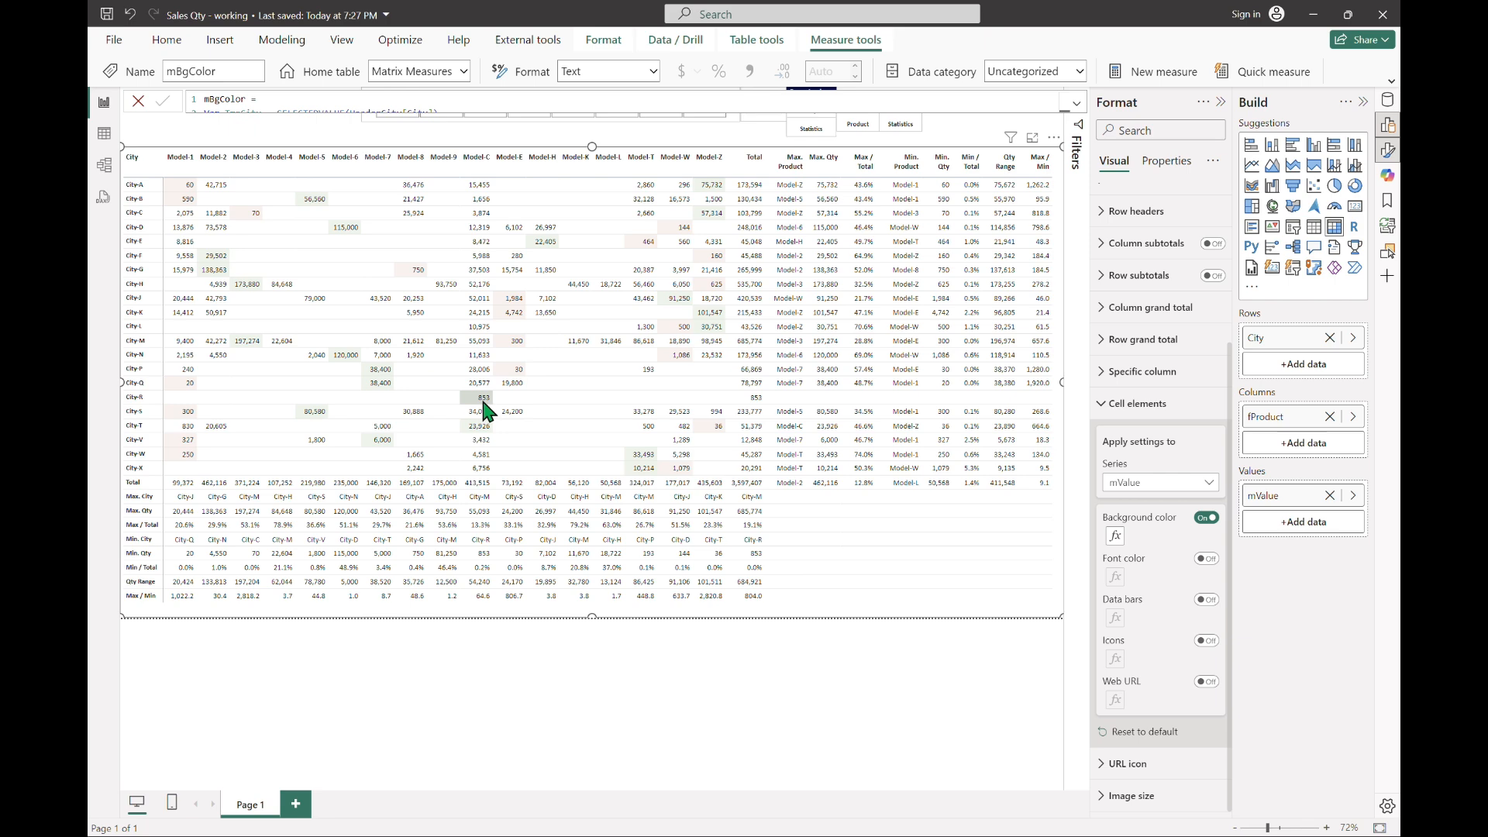
Step: In the mBgColor formula, insert COUNTX(TmpTbl, [xQty]) < 2, [fWhite] as the nested SWITCH's first case and commit the change
left_click(1387, 99)
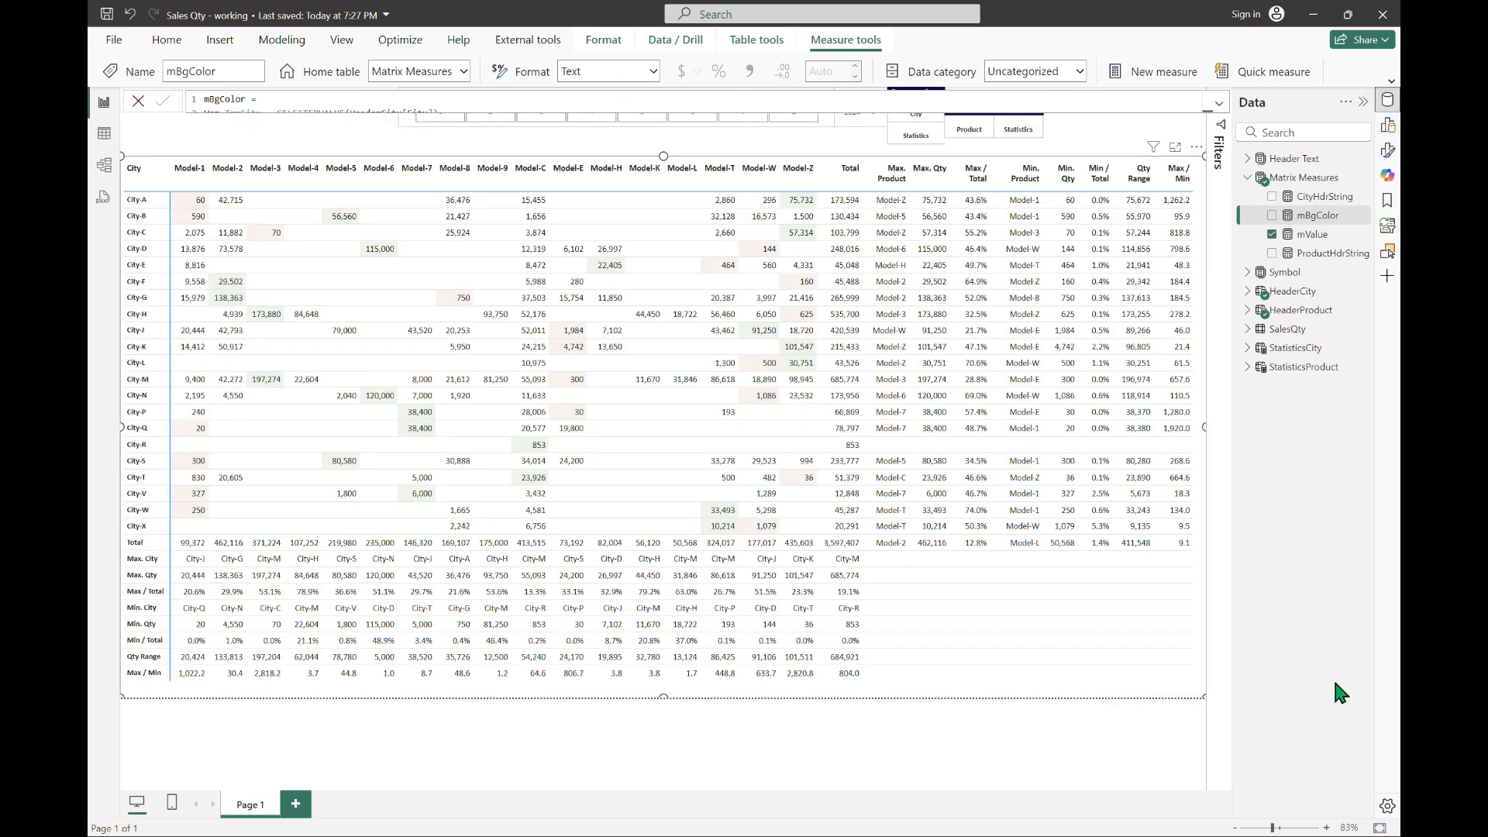
left_click(1219, 103)
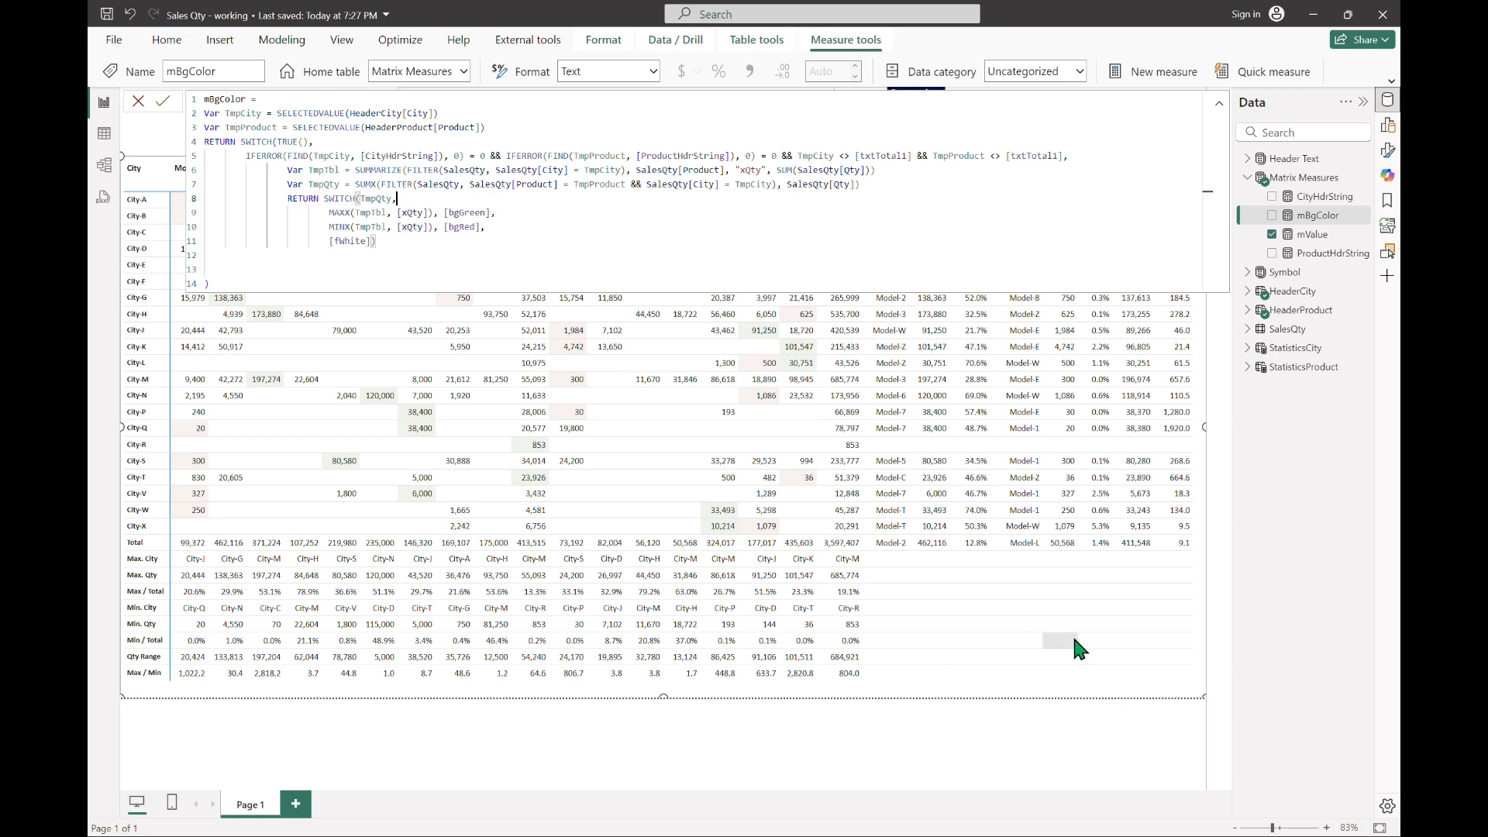
key("Return")
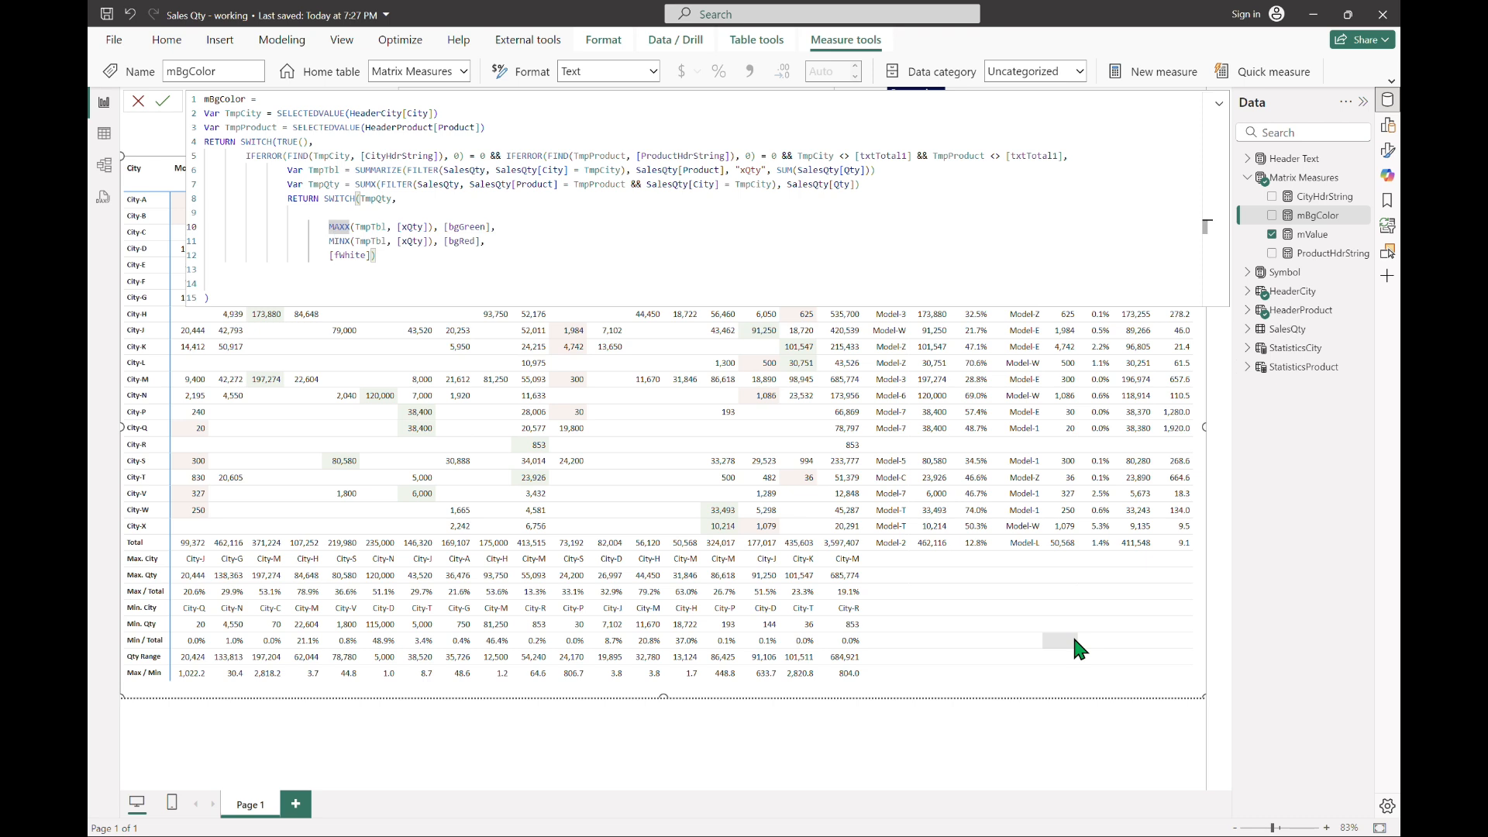
key("Up")
type("COUNTX(TmpTbl, xqty")
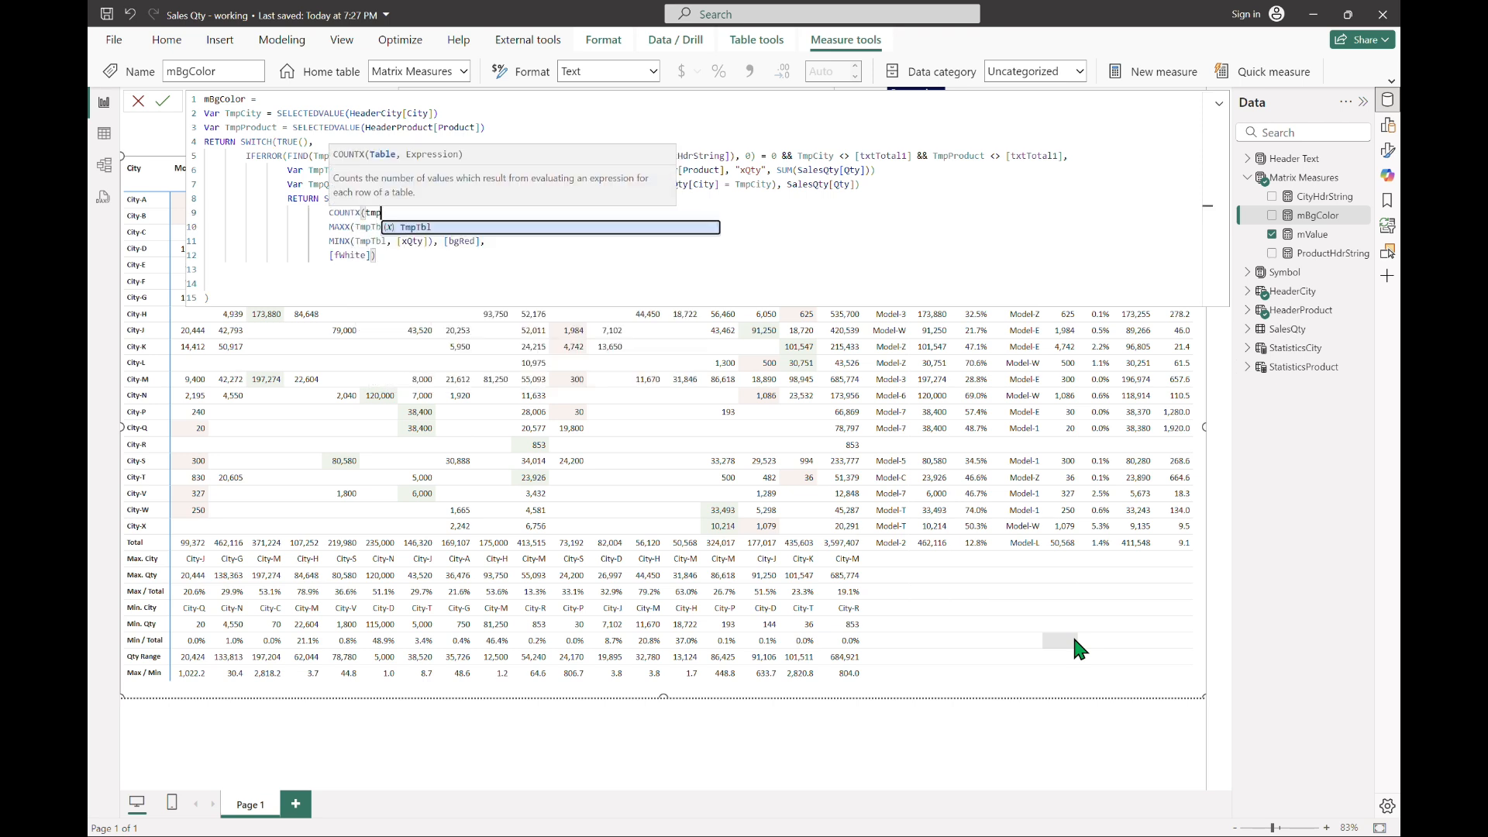
key("Tab")
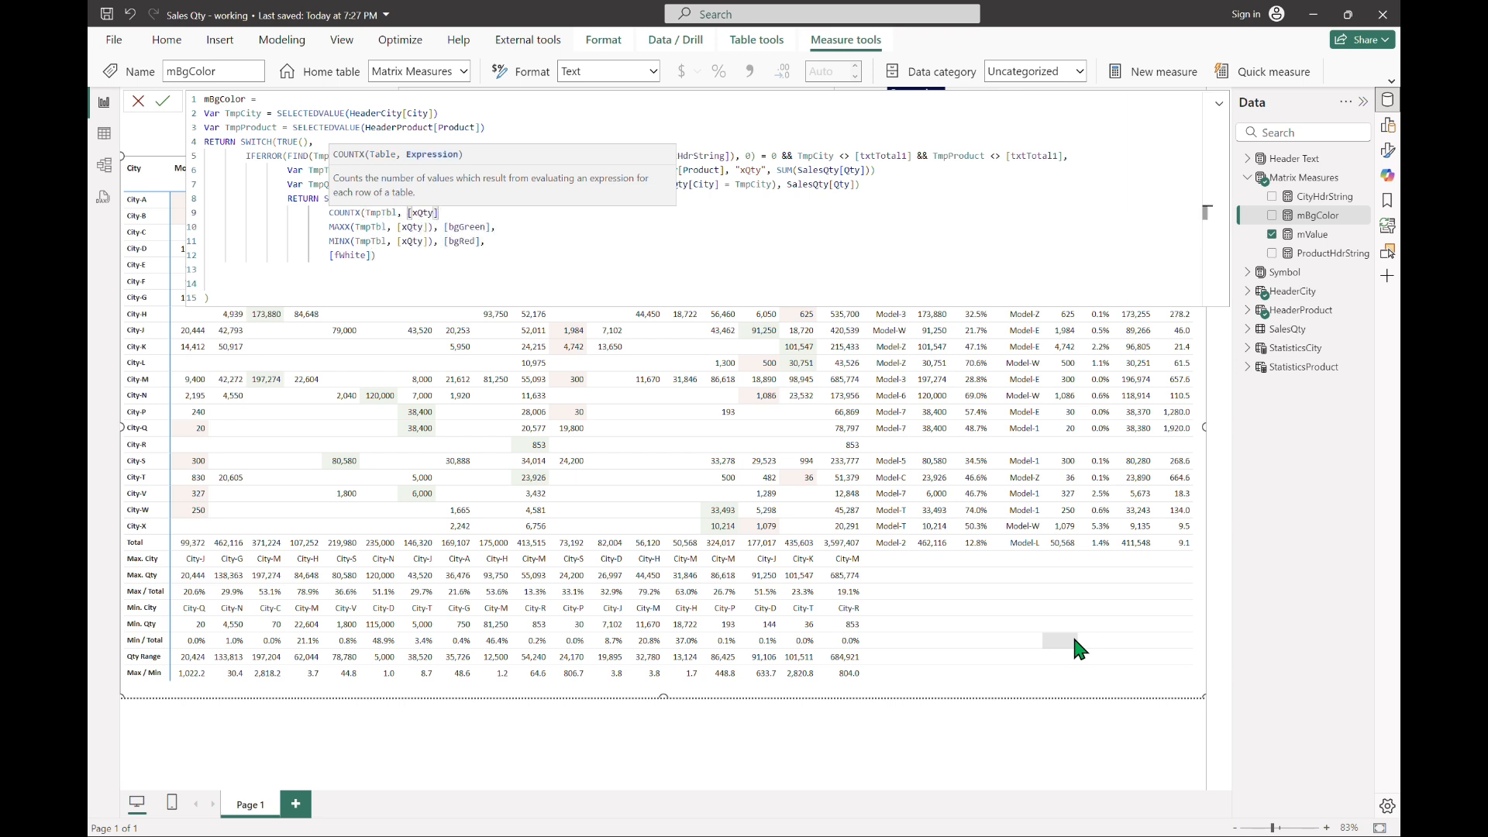
type(")")
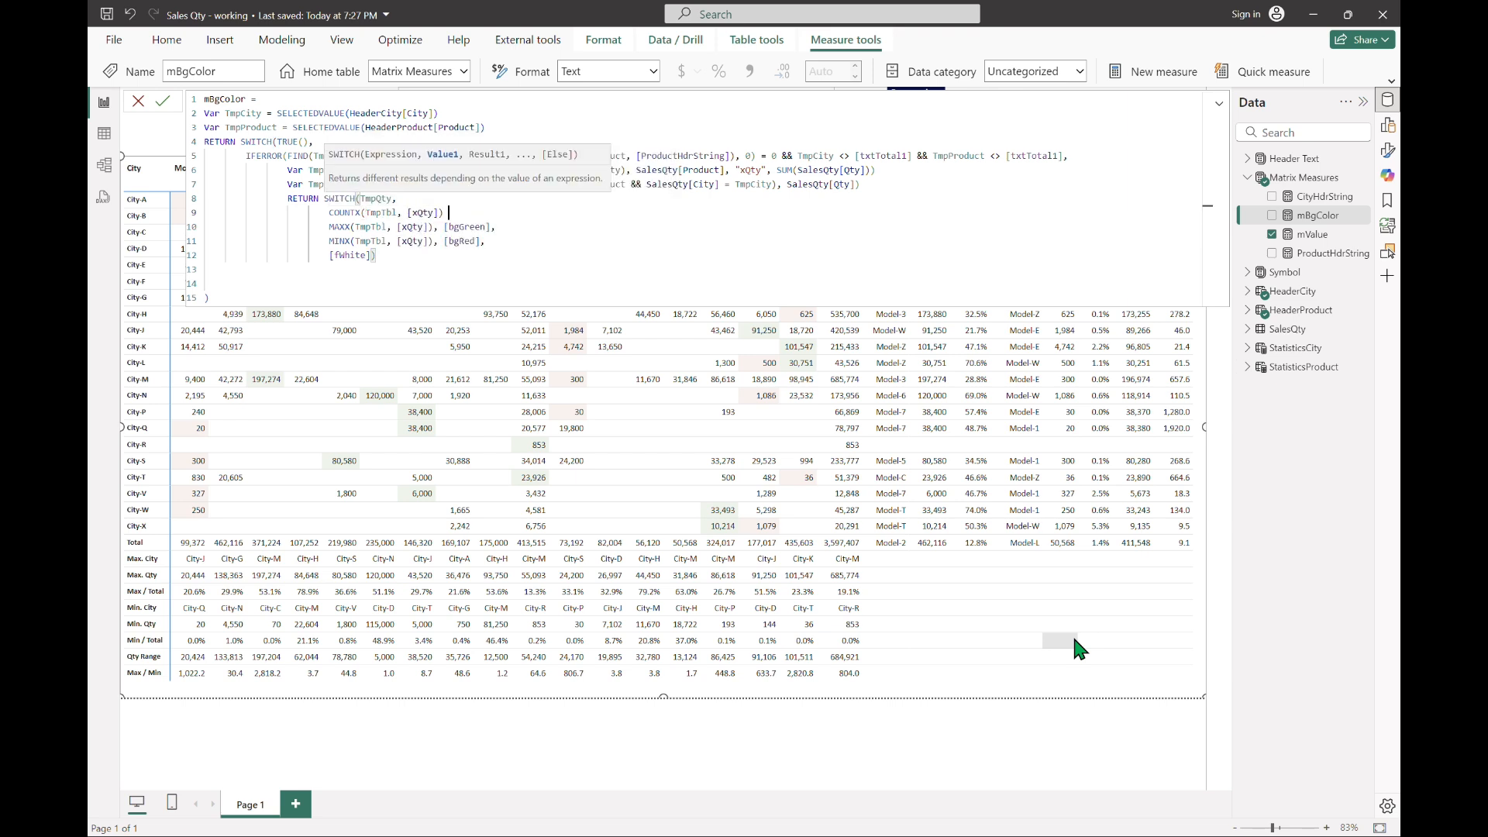
type(" < 2, [fwhite")
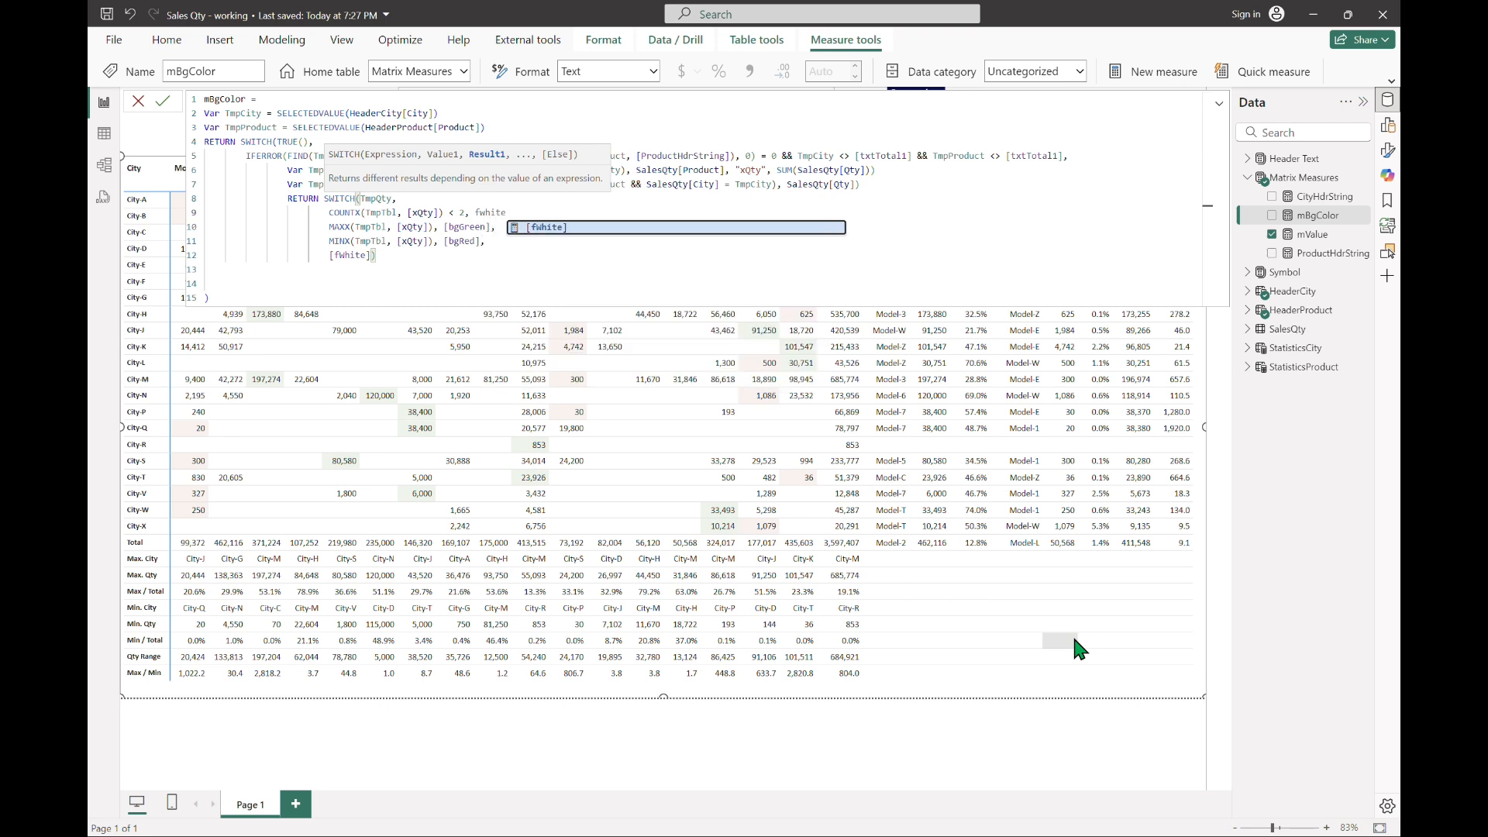
key("Tab")
type(",")
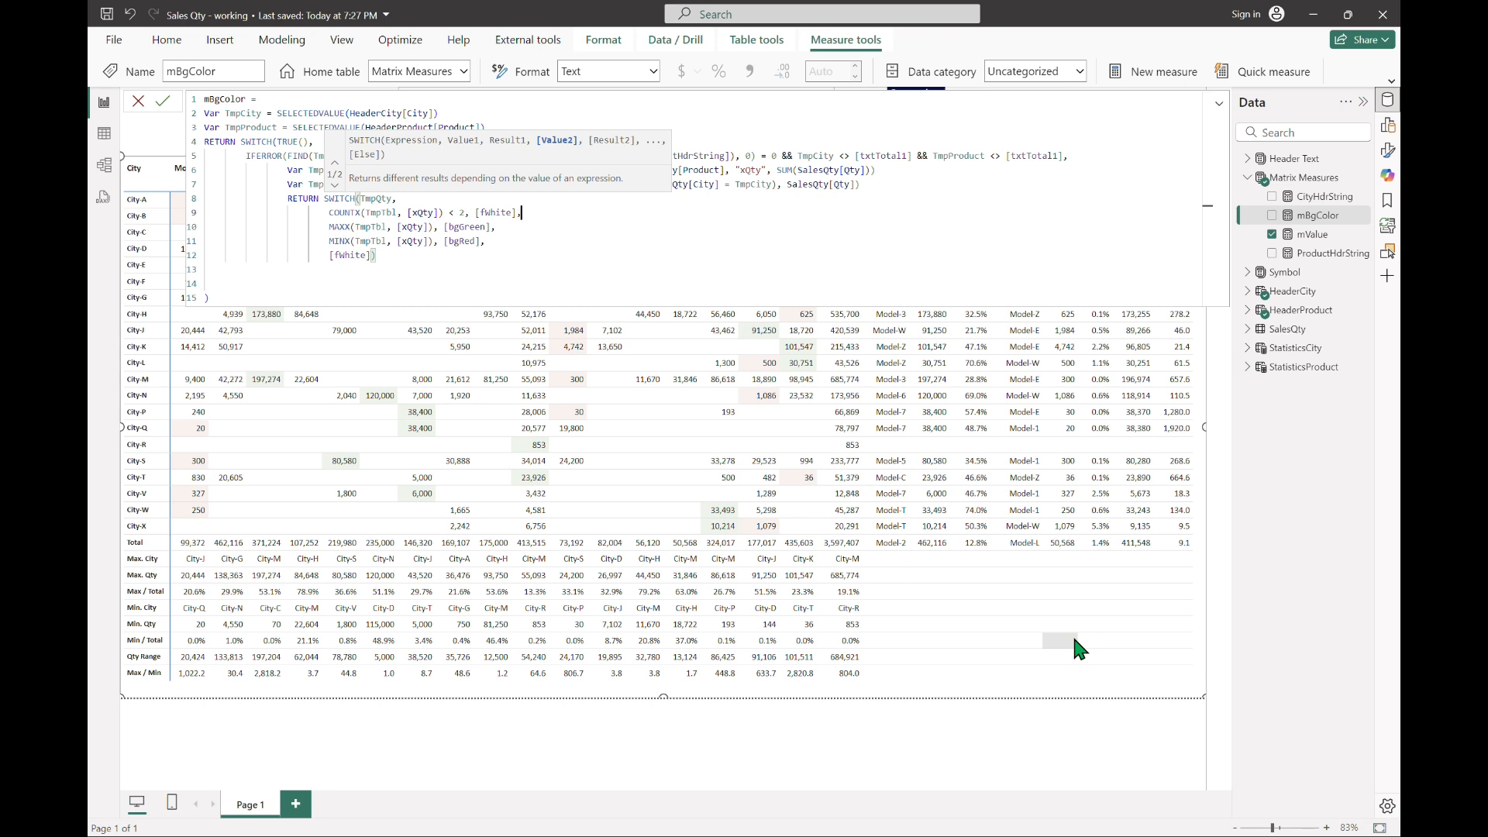
key("Return")
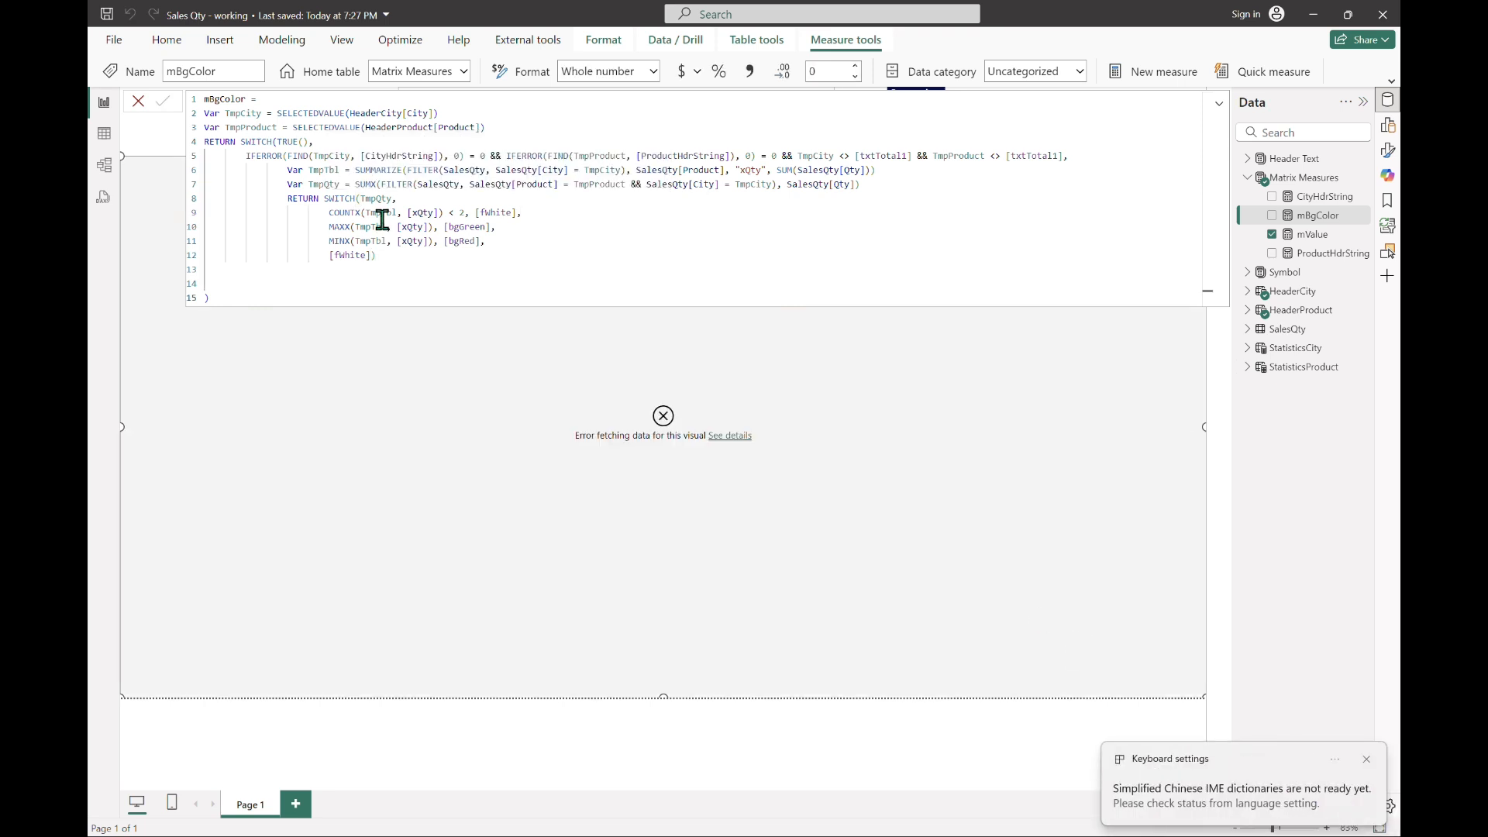
Step: Replace TmpQty with TRUE() as the expression evaluated by the nested SWITCH
left_click(550, 216)
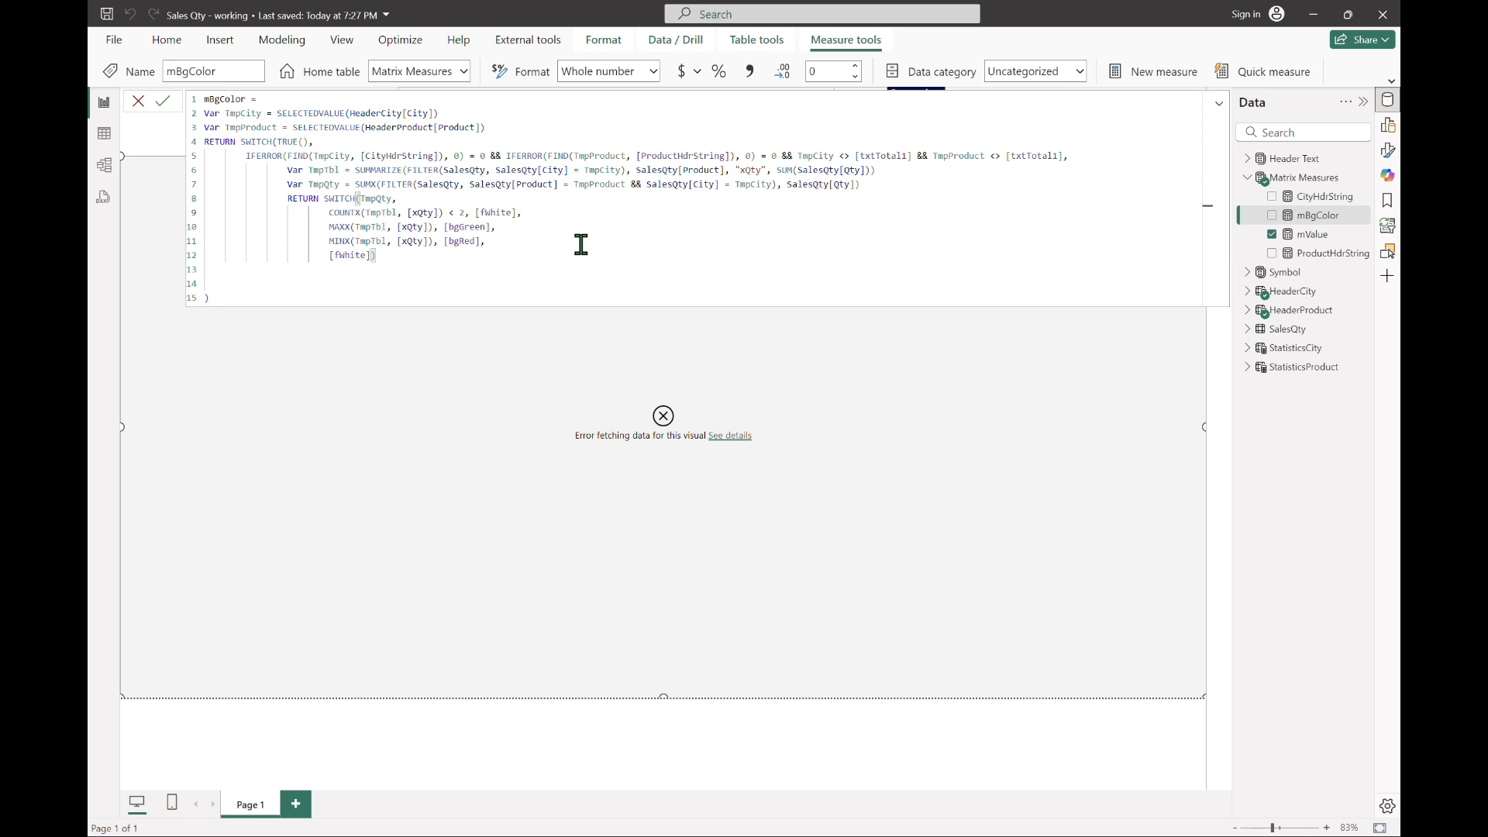
key("Up")
key("Left")
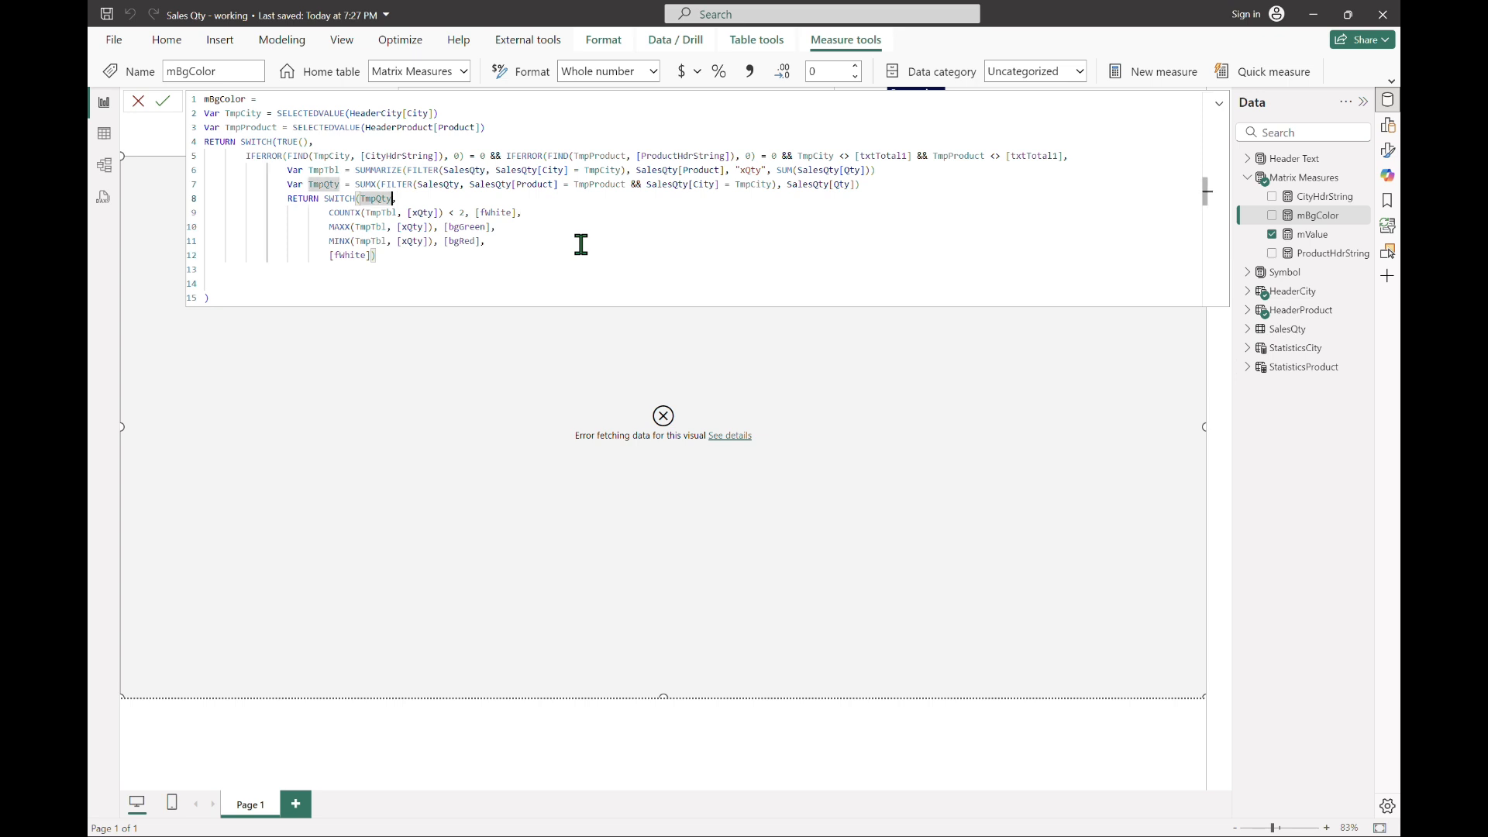
key("ctrl+shift+Left")
type("TRUE()")
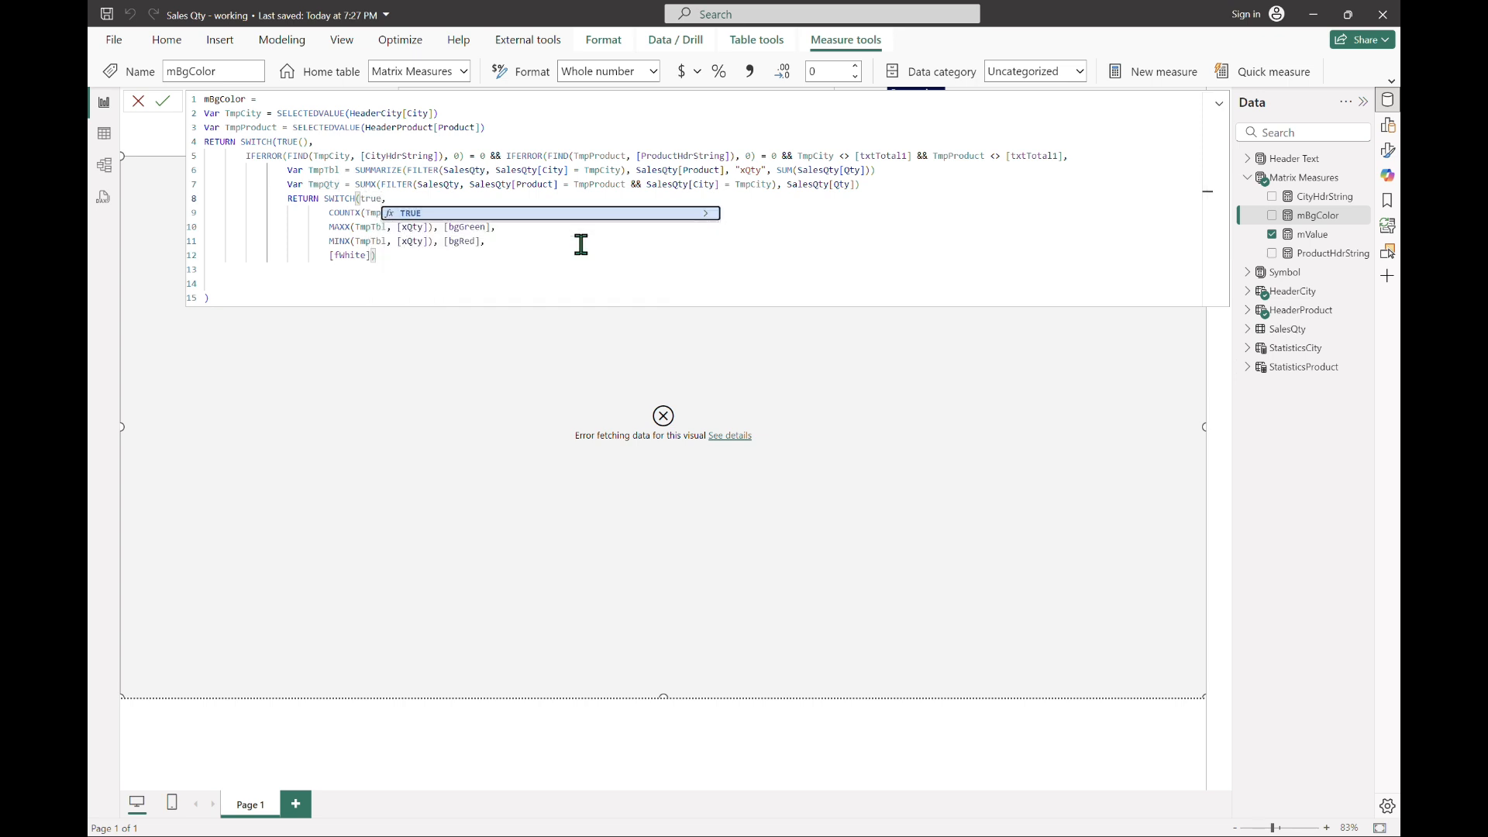
Step: Turn the MAXX case into the comparison TmpQty = MAXX(TmpTbl, [xQty])
key("Down")
key("Down")
key("Down")
key("Up")
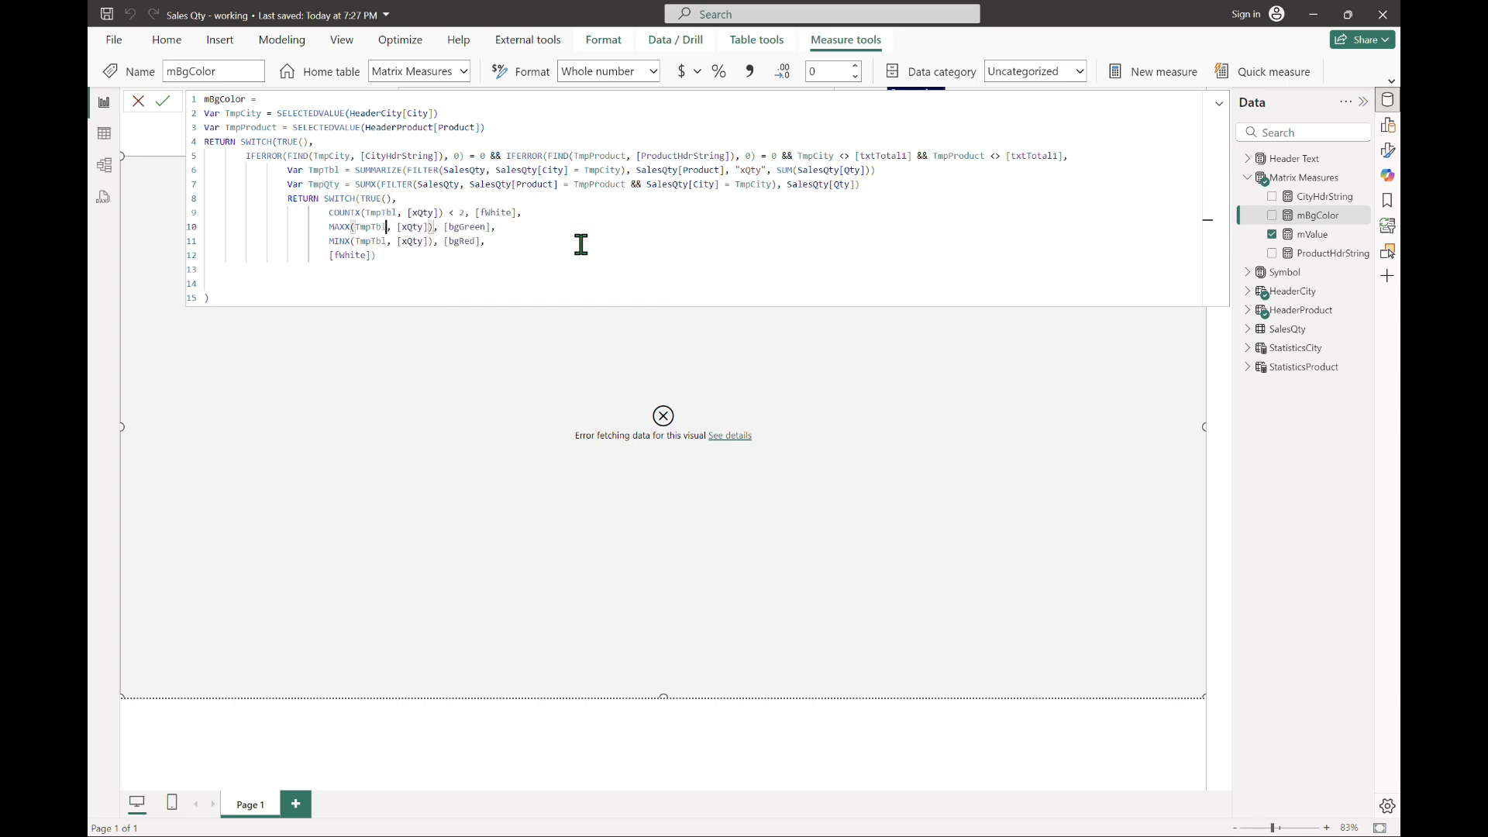
key("Home")
type("tmpqty")
key("Tab")
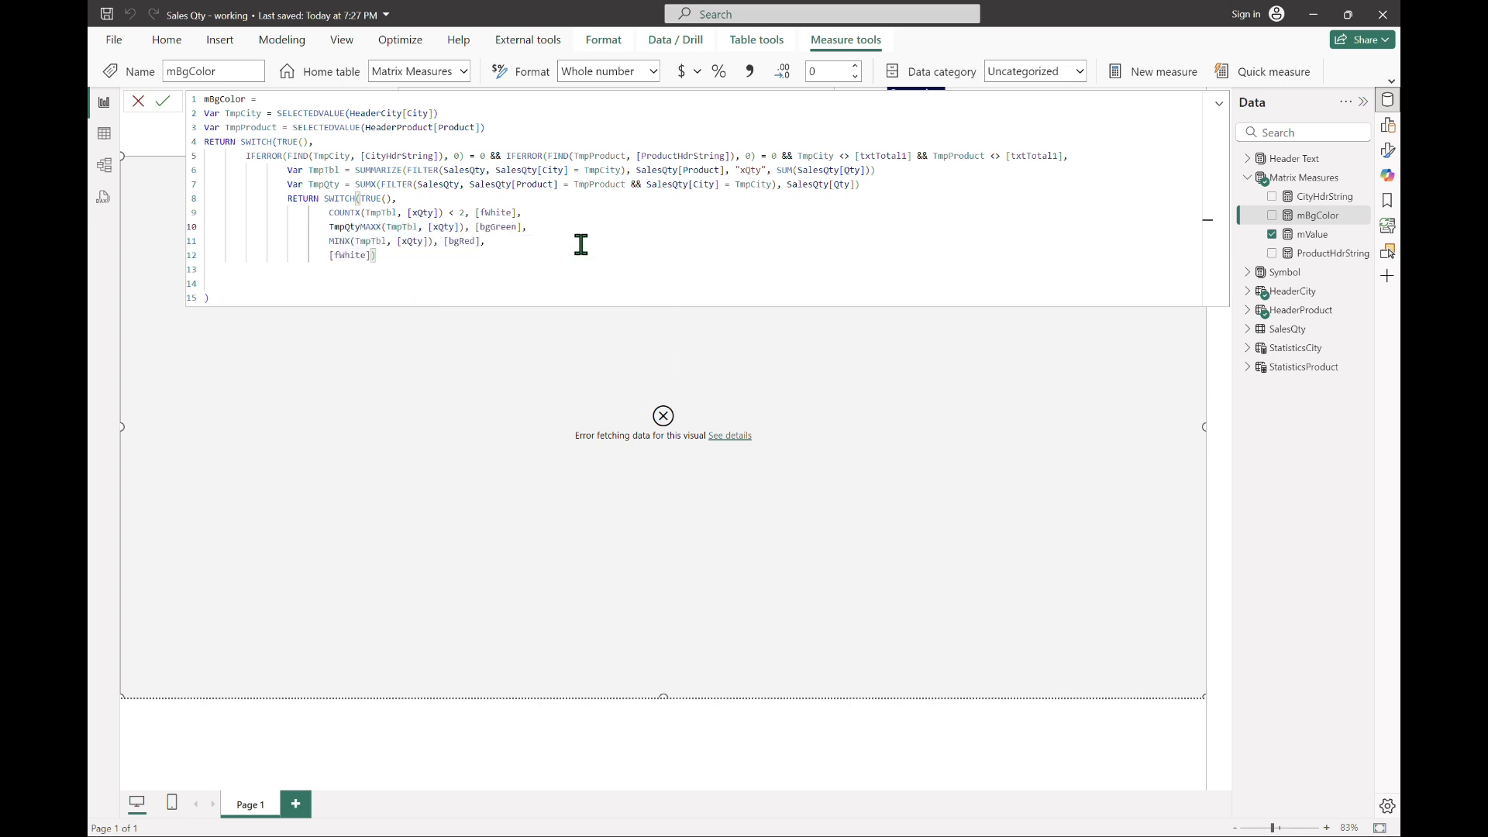
type("=")
Step: Turn the MINX case into the comparison TmpQty = MINX(TmpTbl, [xQty])
key("Down")
key("Home")
type("tmpqty")
key("Tab")
type("=")
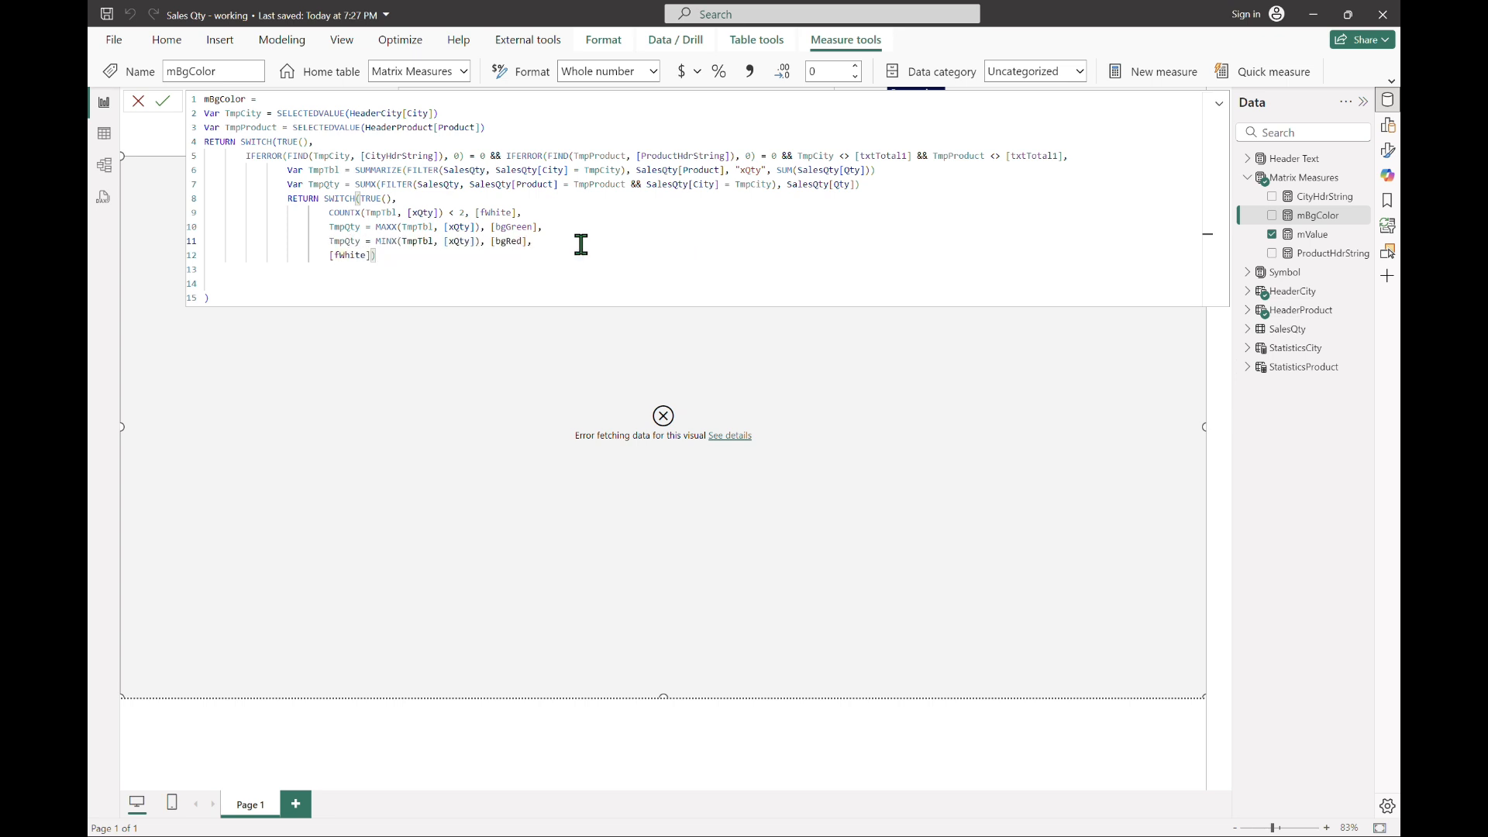
key("Up")
key("Up")
key("Up")
key("Down")
key("Down")
key("Up")
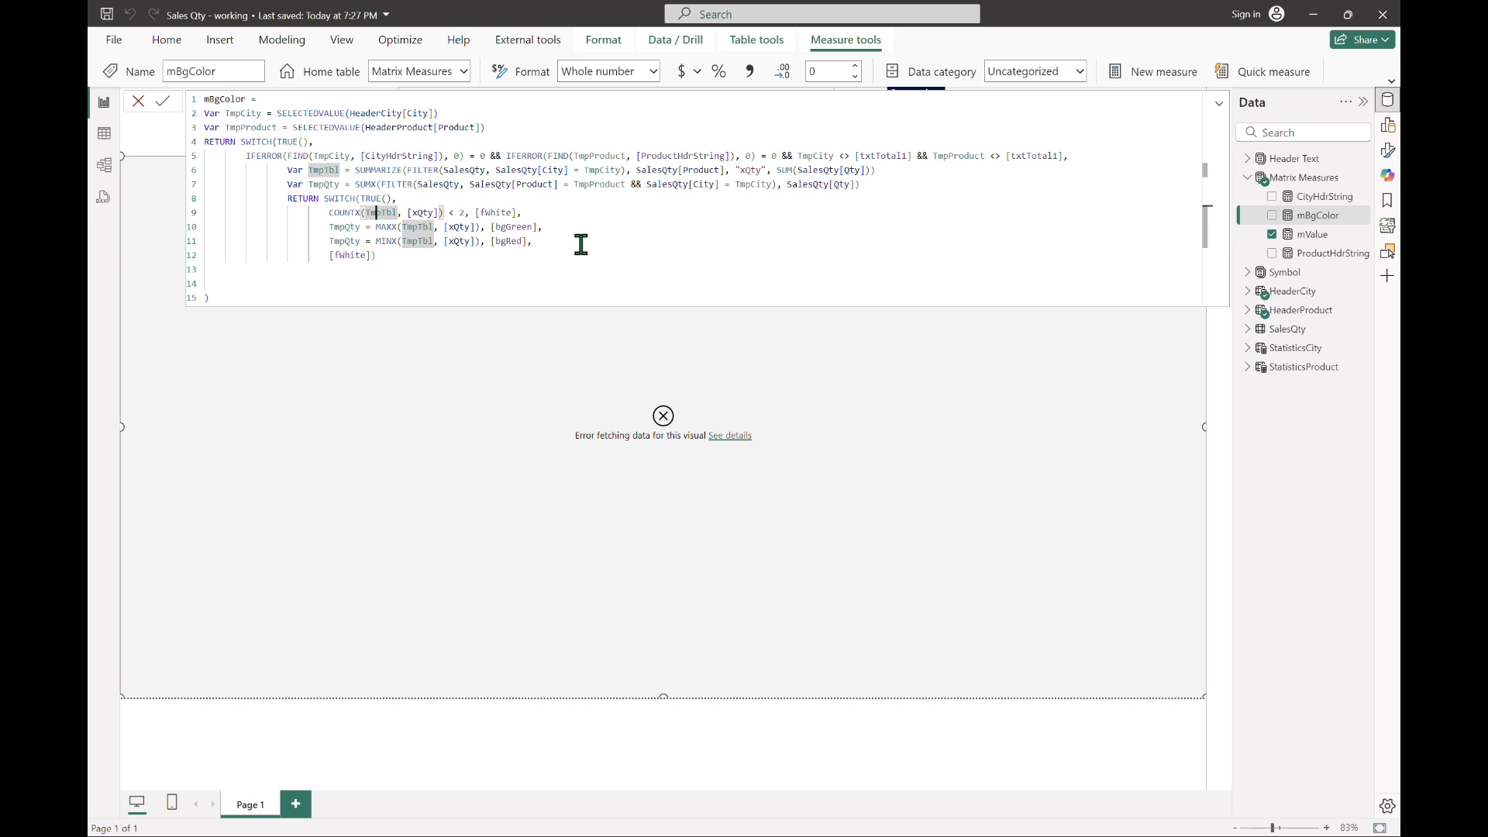
Step: Commit the mBgColor formula and reopen it to append a comma and new lines after the nested SWITCH
key("Return")
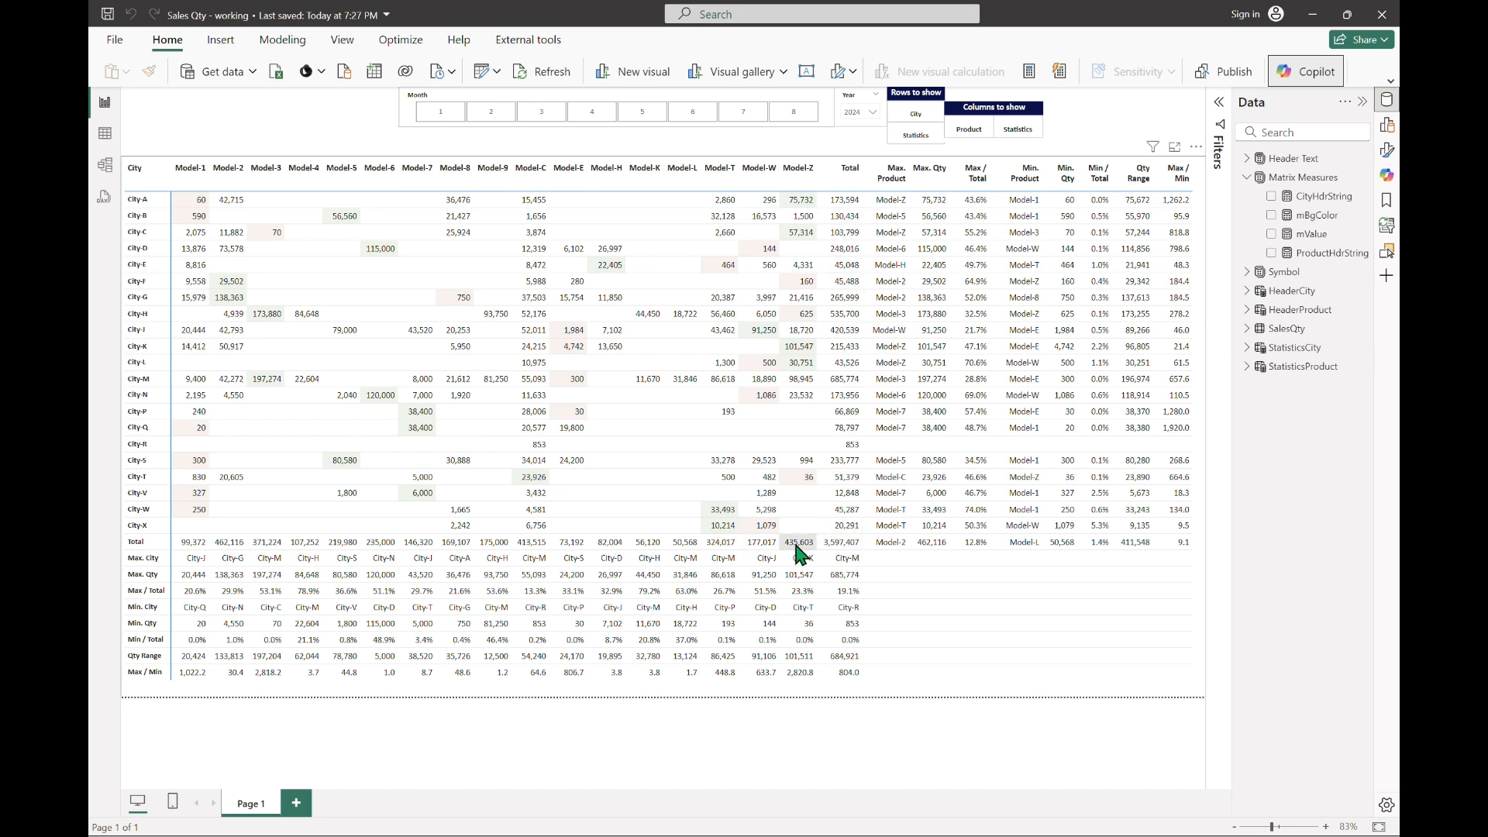
left_click(1307, 235)
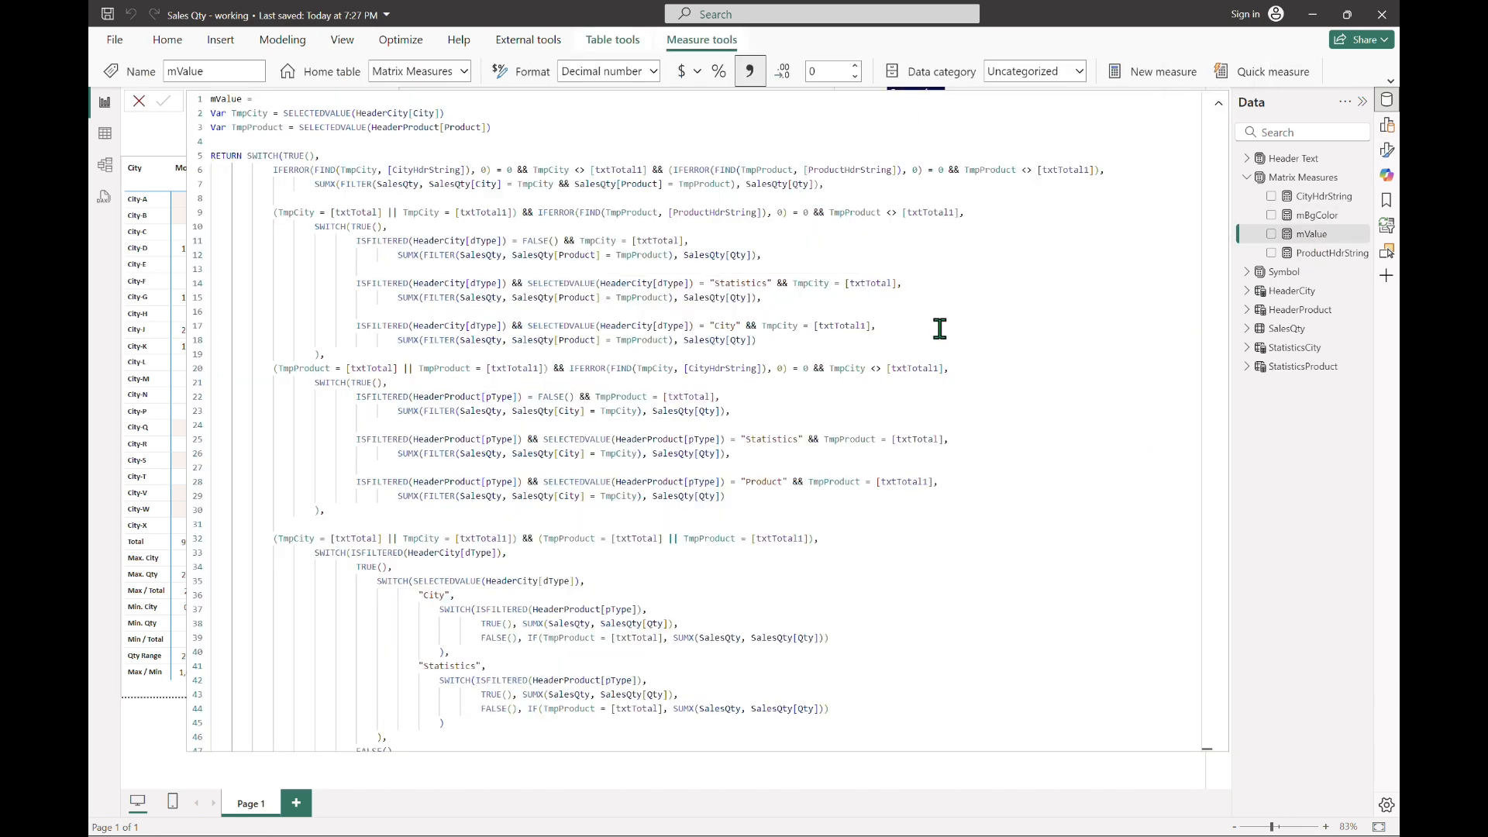
left_click(1317, 217)
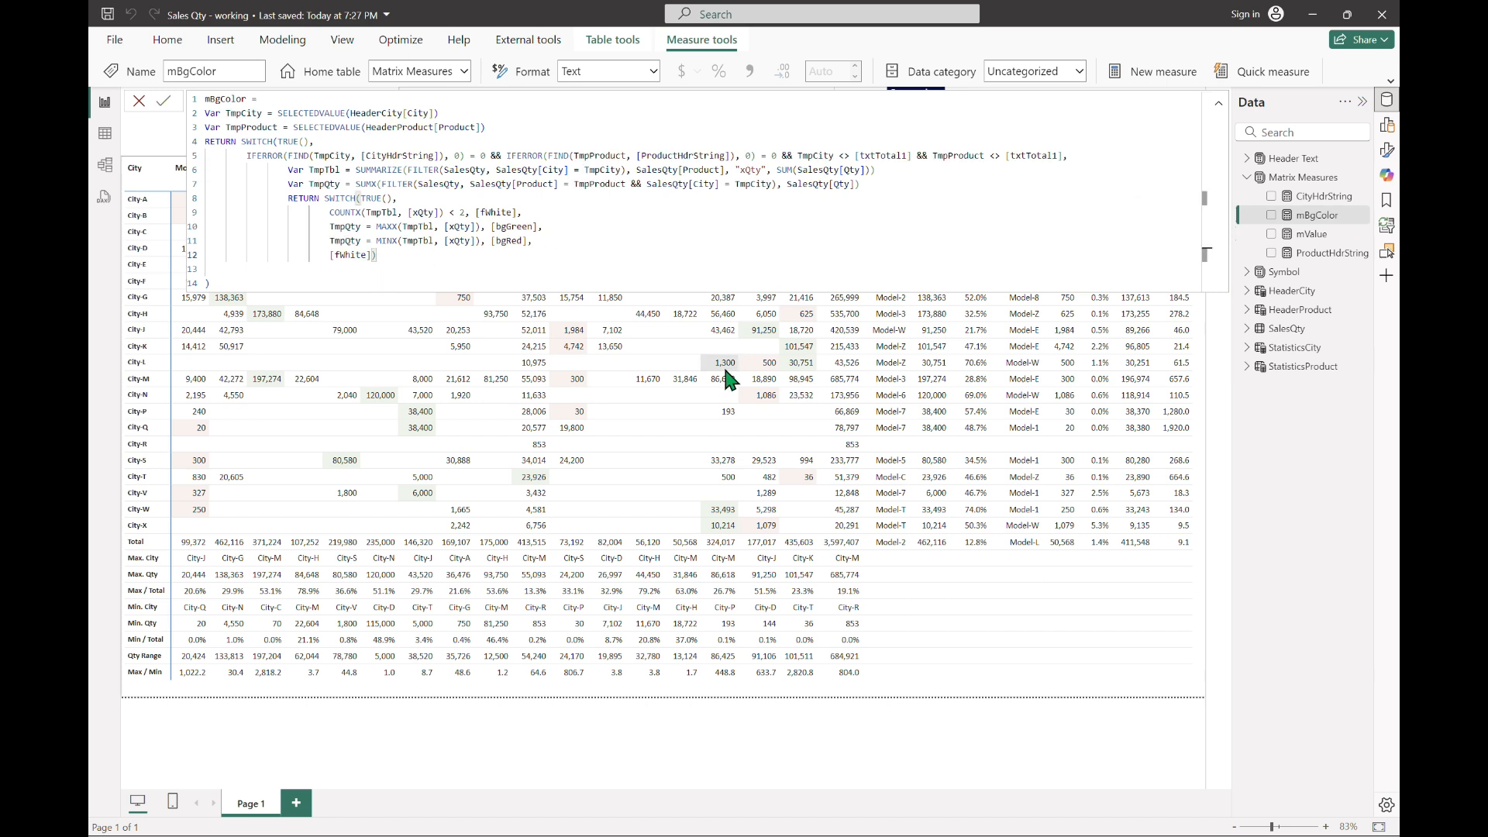
type(",")
key("shift+Return")
key("shift+Return")
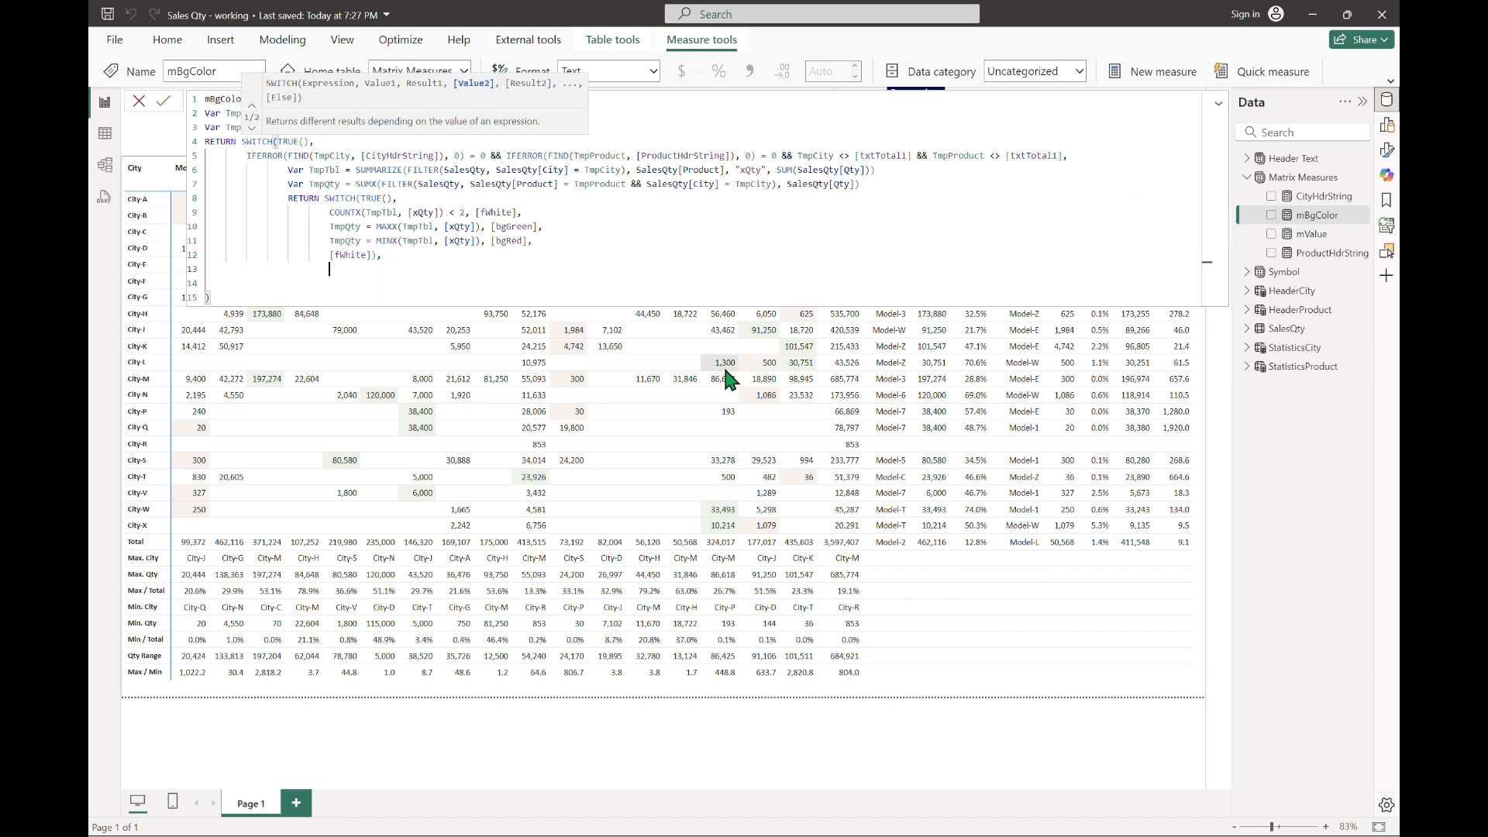
Step: Start a new outer SWITCH case in mBgColor with (TmpCity = [txtTotal] || TmpCity = [txtTotal1]) &&
key("BackSpace")
type("(TmpCity = [txtTotal] || TmpCity = t")
key("BackSpace")
type("[txtTotal1]) &&")
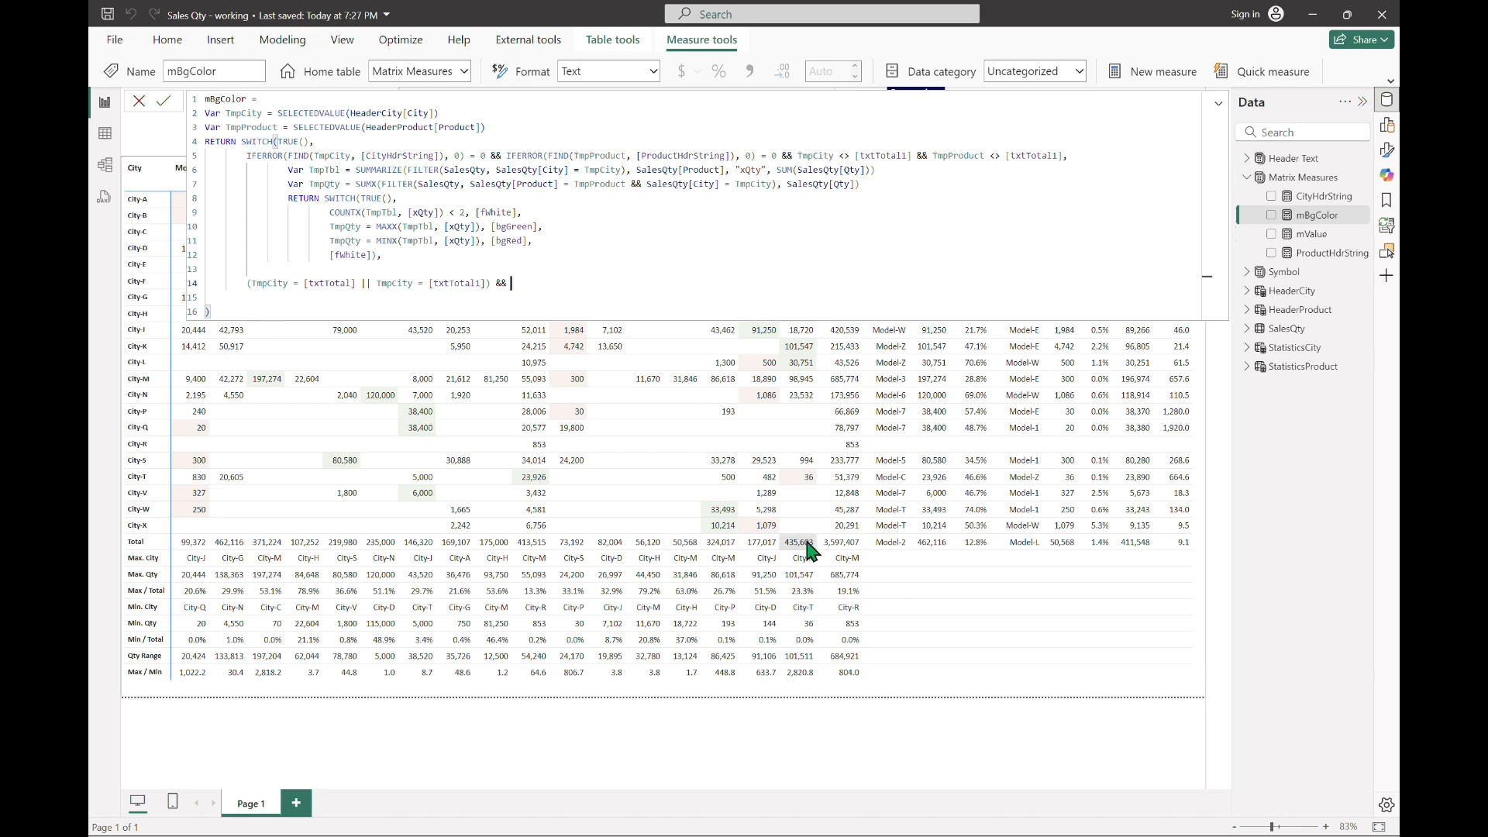
Step: Complete the case's condition with IFERROR(FIND(TmpProduct, [ProductHdrString]), 0) = 0
type("iferro")
left_click(637, 298)
type("FIND(tmppro")
left_click(636, 297)
type(", hd")
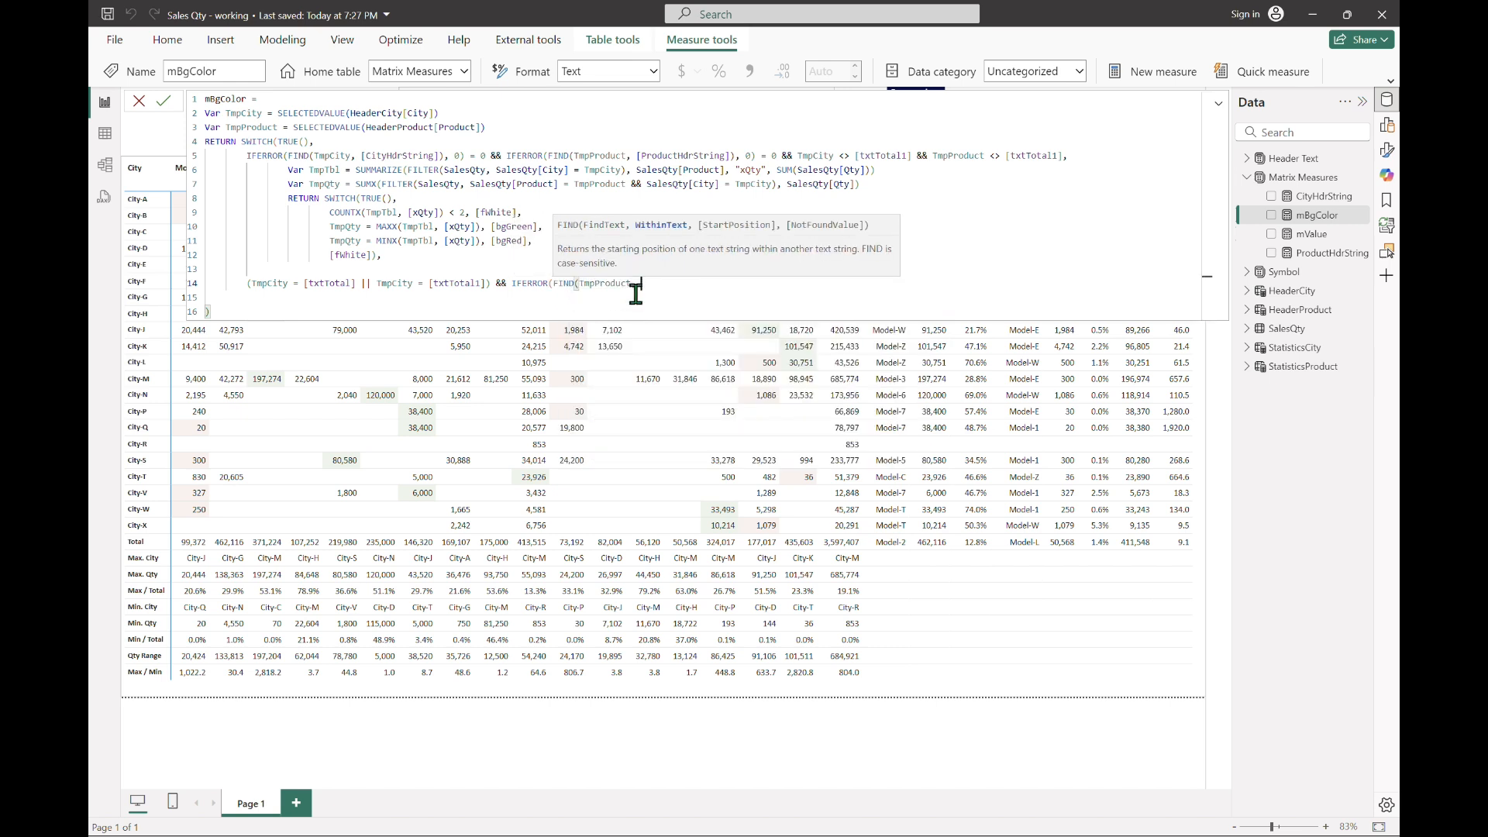
key("Down")
key("Tab")
type("), ")
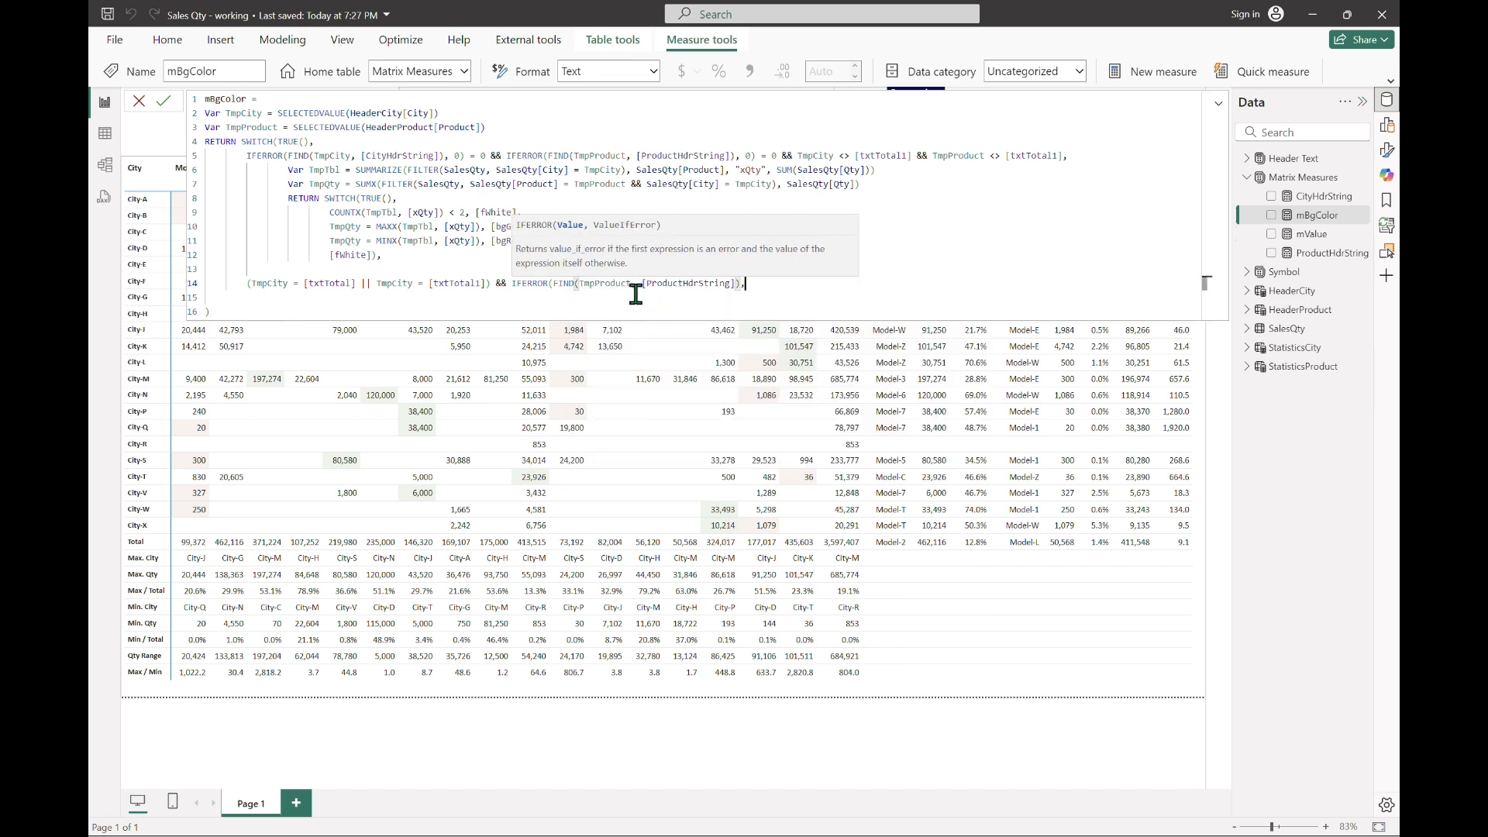
type("0) = 0")
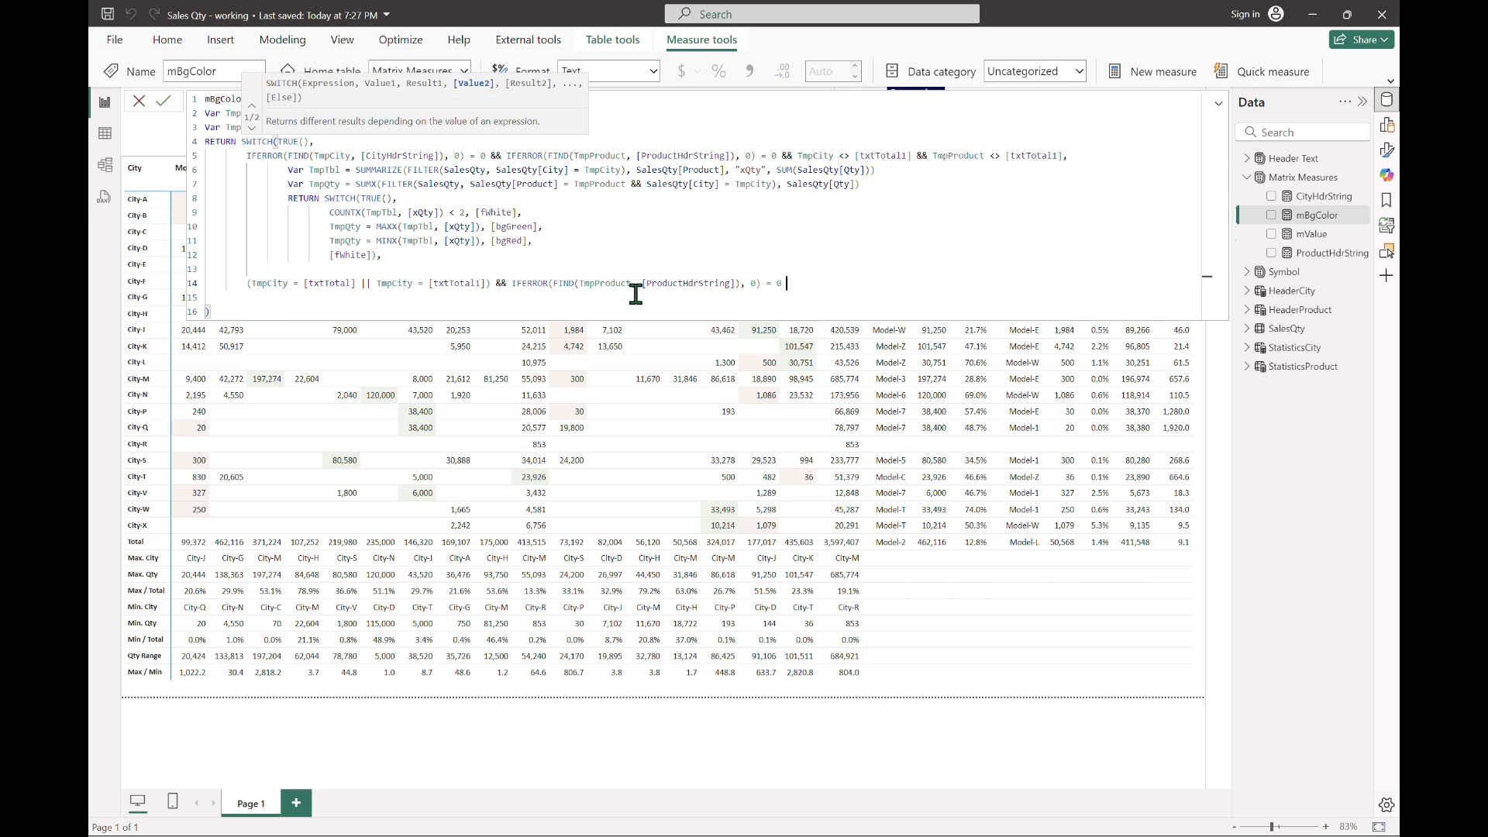
left_click(655, 30)
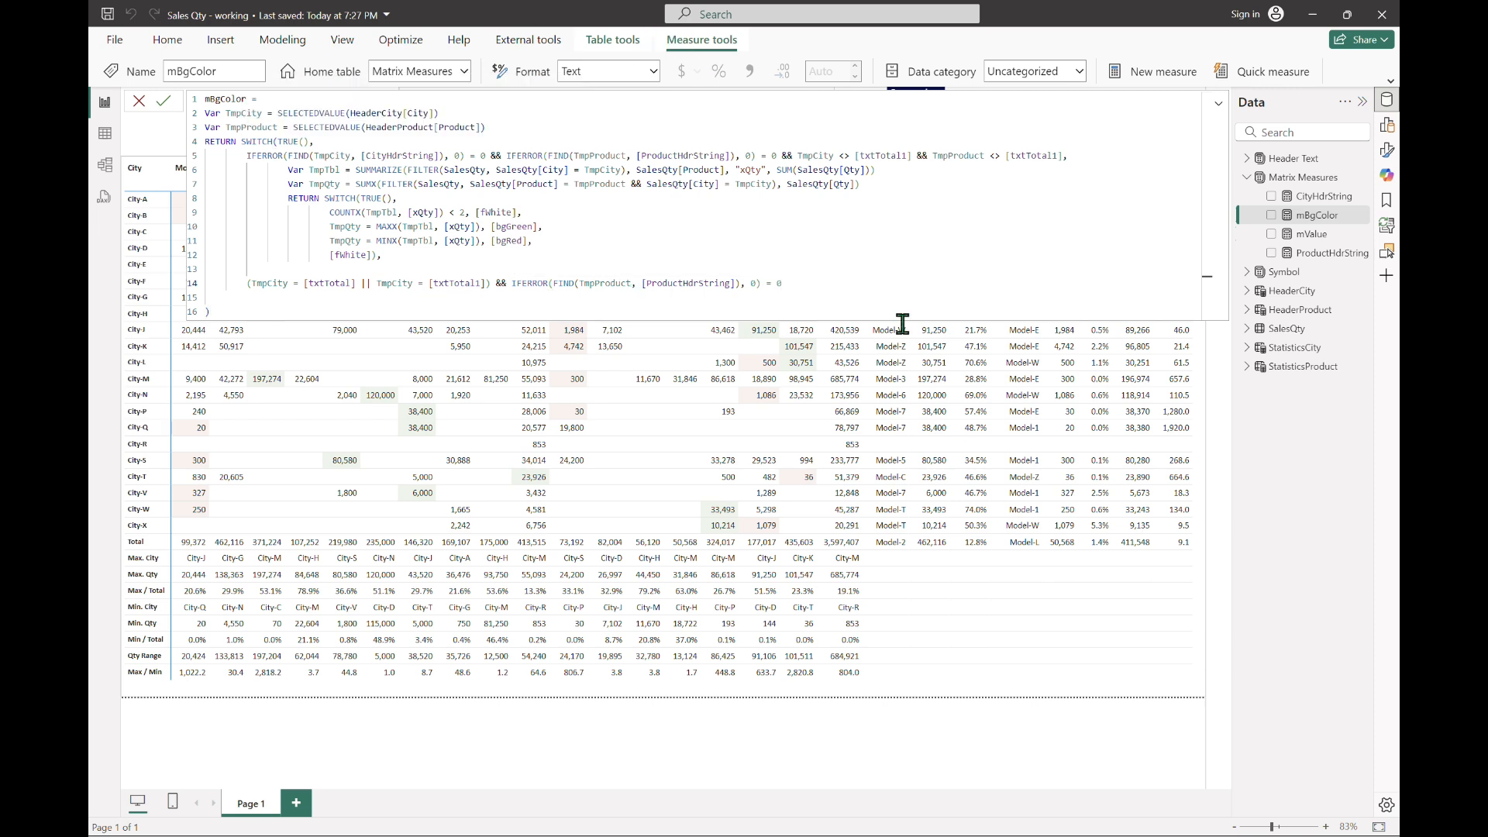
Step: Add || TmpProduct = [txtTotal] to the IFERROR check and enclose both parts in parentheses
left_click(961, 272)
key("ctrl+Left")
key("ctrl+Left")
key("ctrl+Left")
type("(")
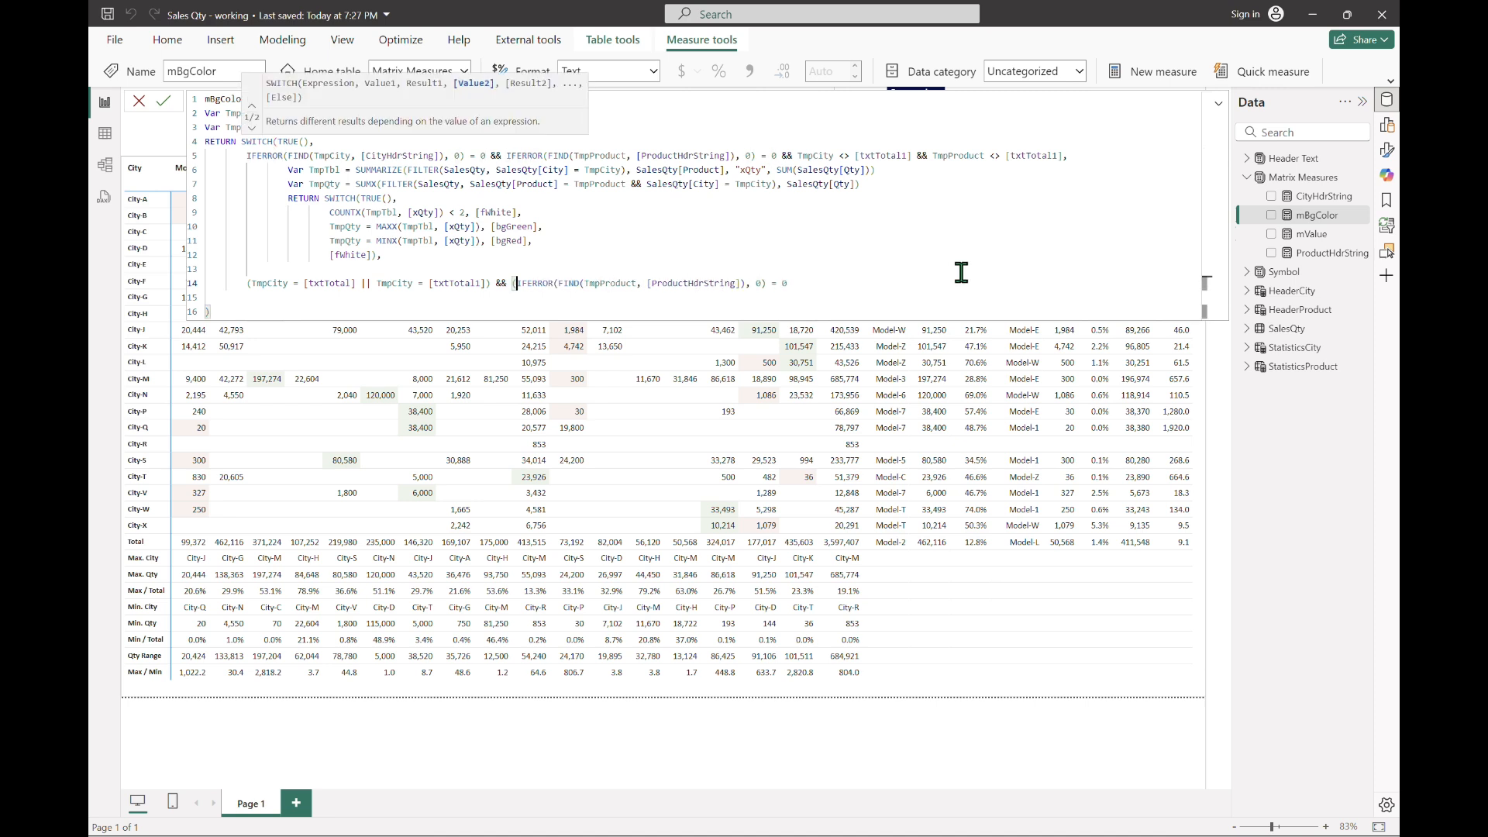
type("|| tmpp")
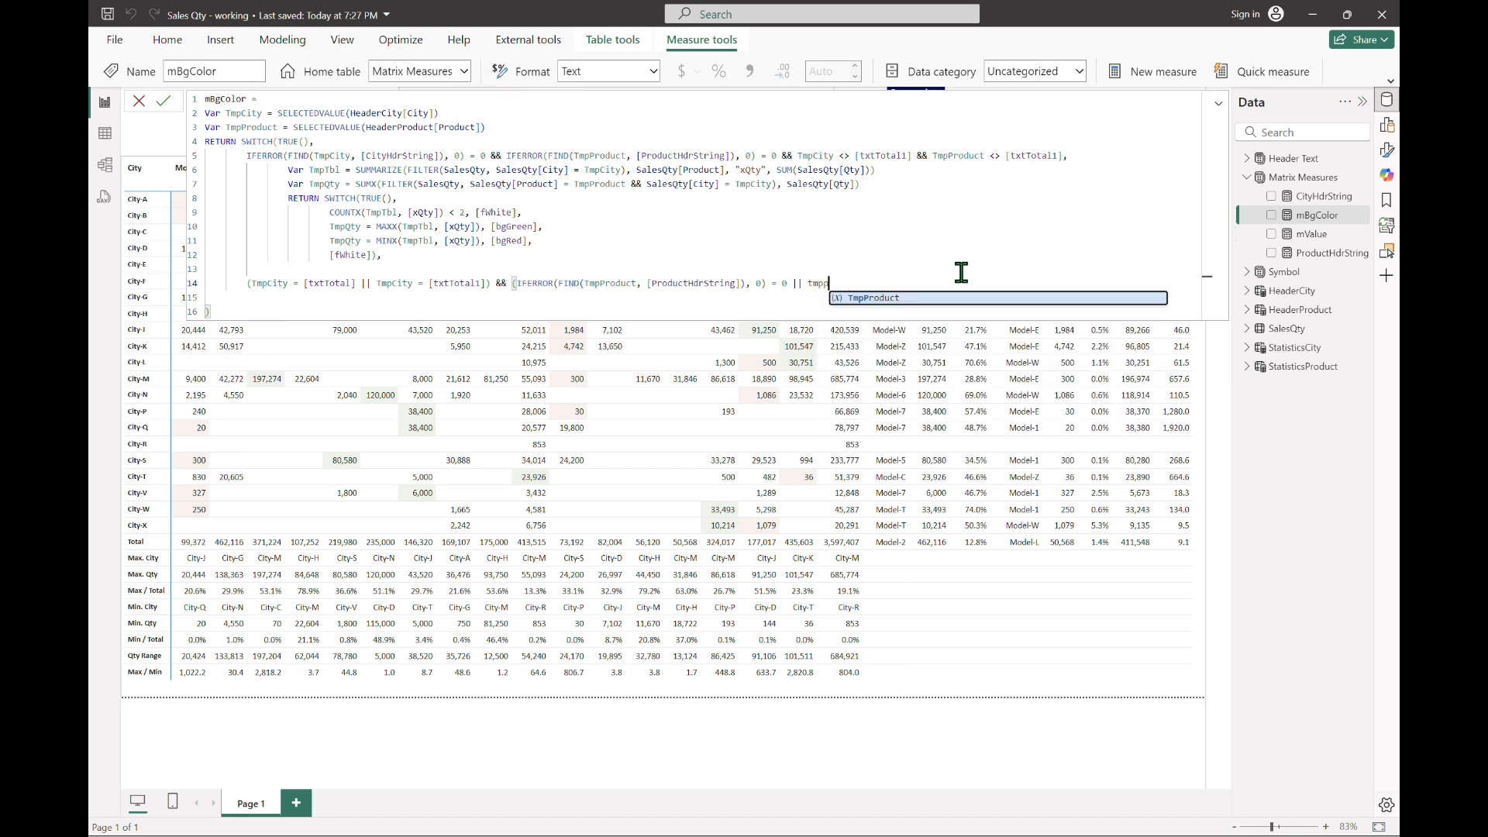
key("Tab")
type("= [txt")
key("Tab")
type(")")
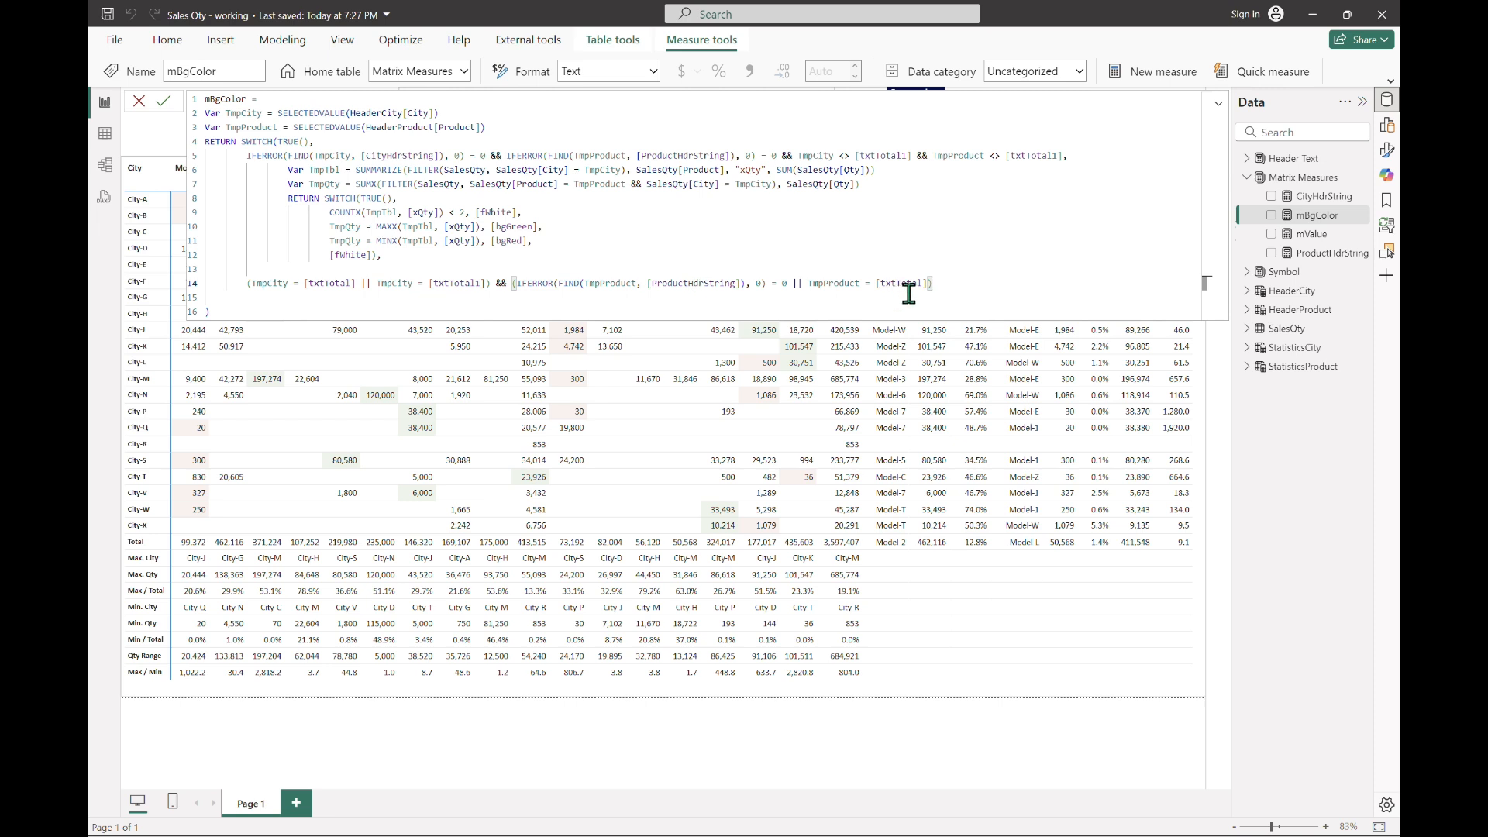
Step: Set [bgTotal] as the total-row case's result, followed by a comma
type(", bgtot")
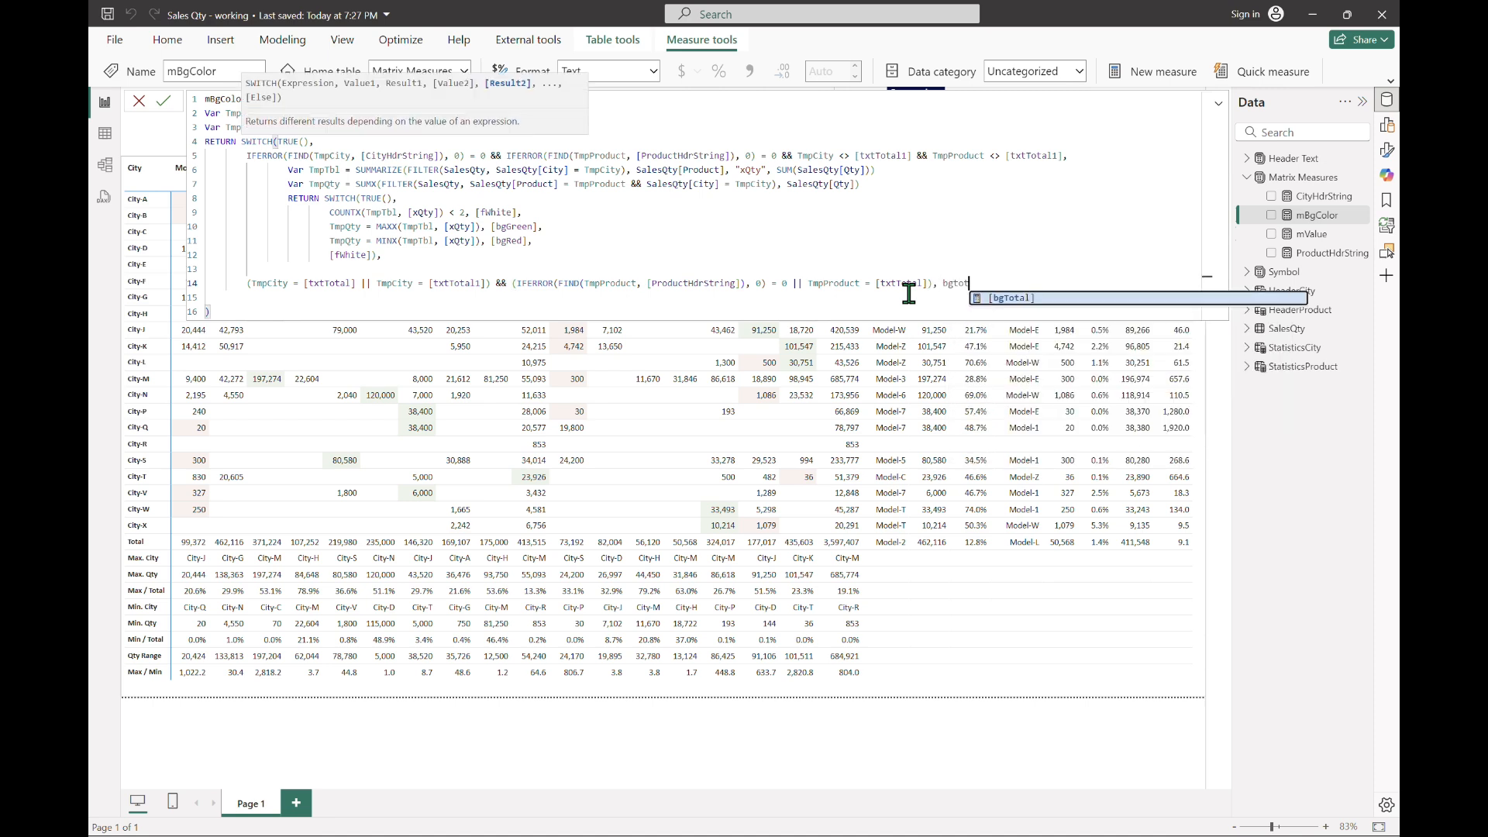
key("Tab")
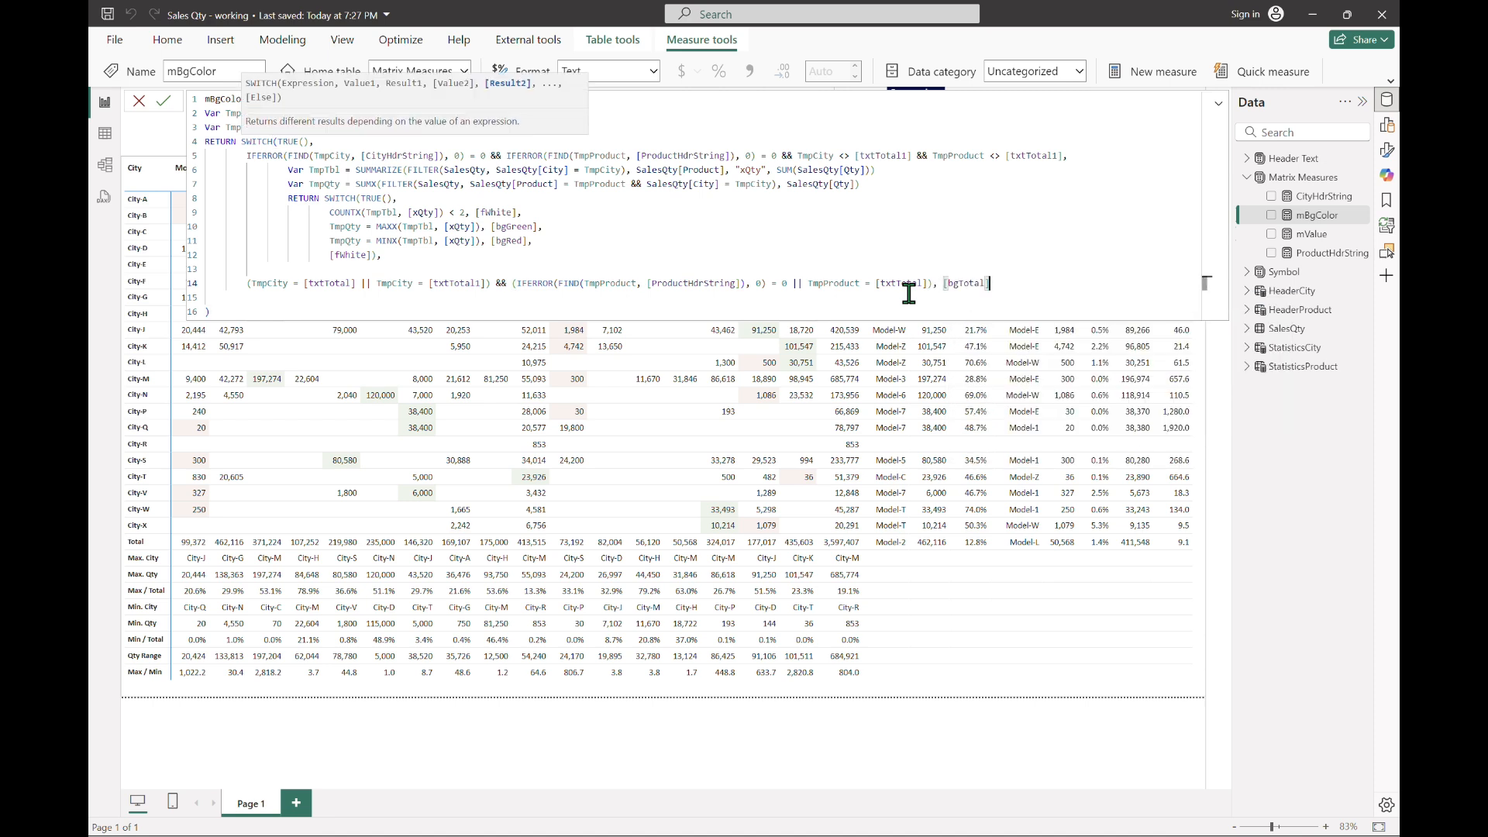
type(",")
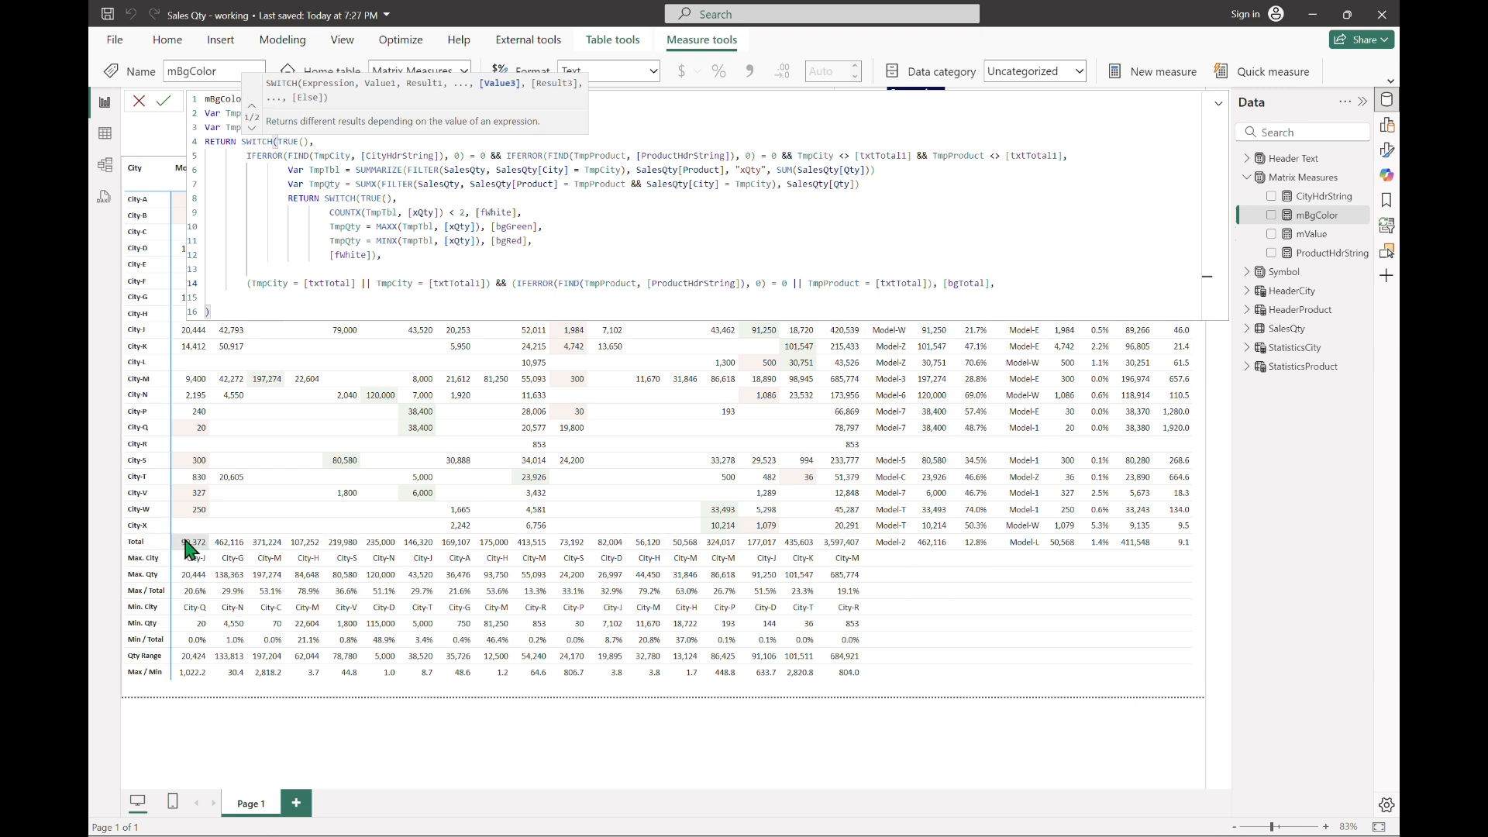
Step: Duplicate the total-row case onto a new line directly beneath it
key("Home")
key("shift+End")
key("ctrl+c")
key("End")
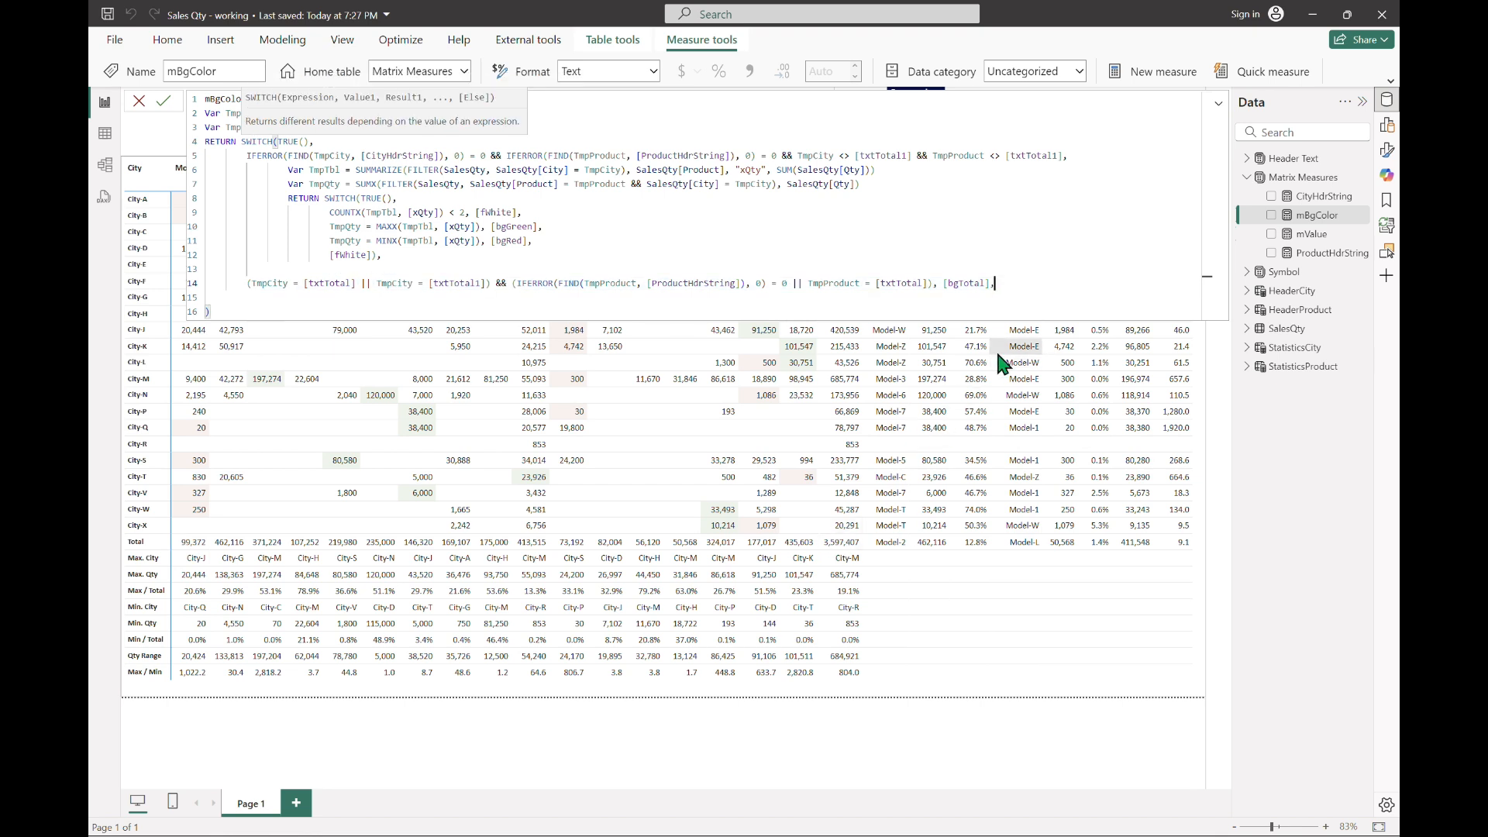
key("shift+Return")
key("ctrl+v")
Step: In the duplicated case, change TmpCity to TmpProduct in both the [txtTotal] and [txtTotal1] comparisons of the first parentheses
key("Home")
key("Right")
key("Right")
key("Right")
key("Right")
key("ctrl+shift+Right")
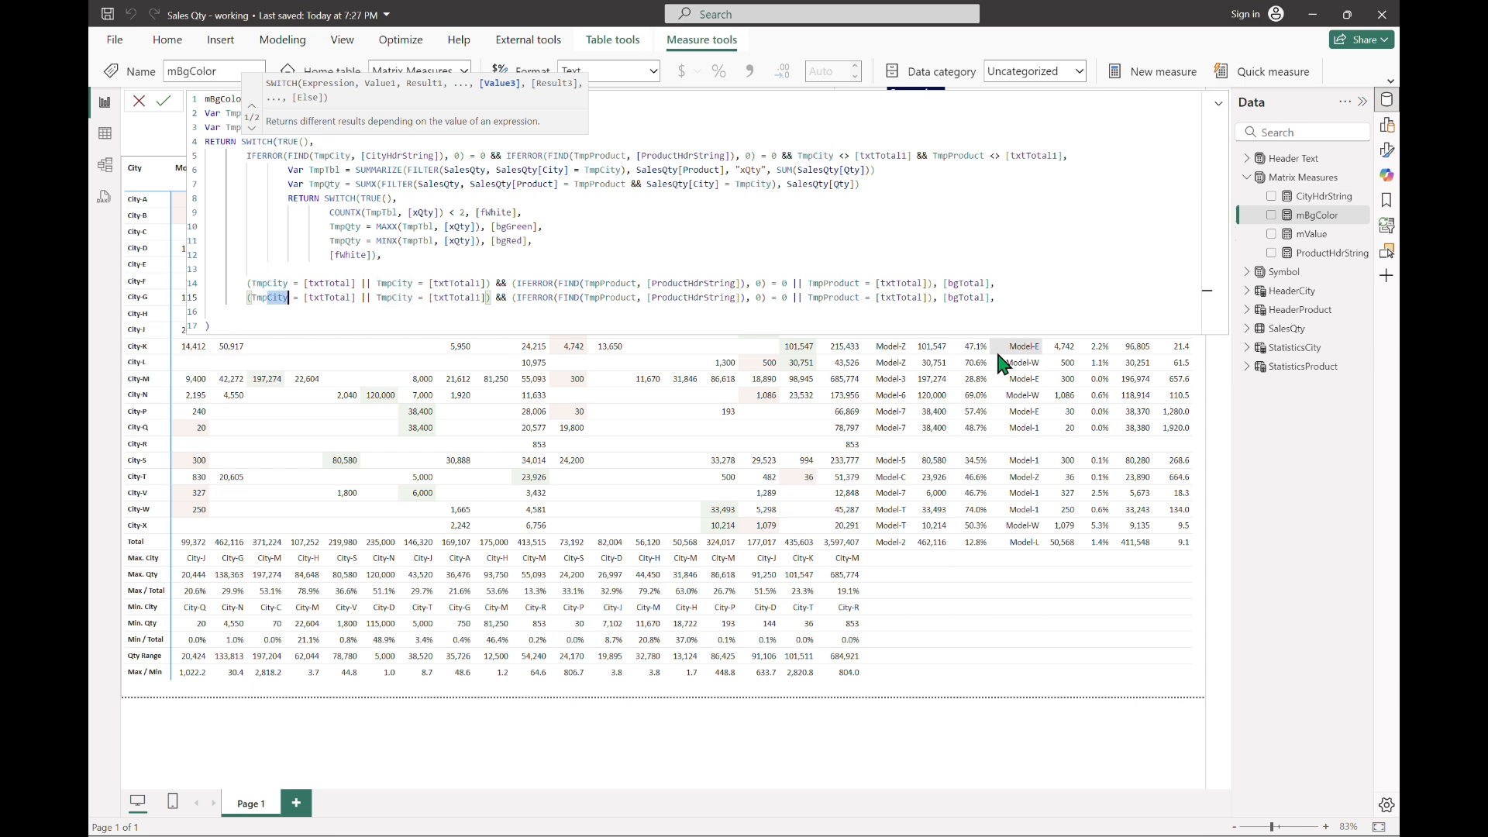
type("Product")
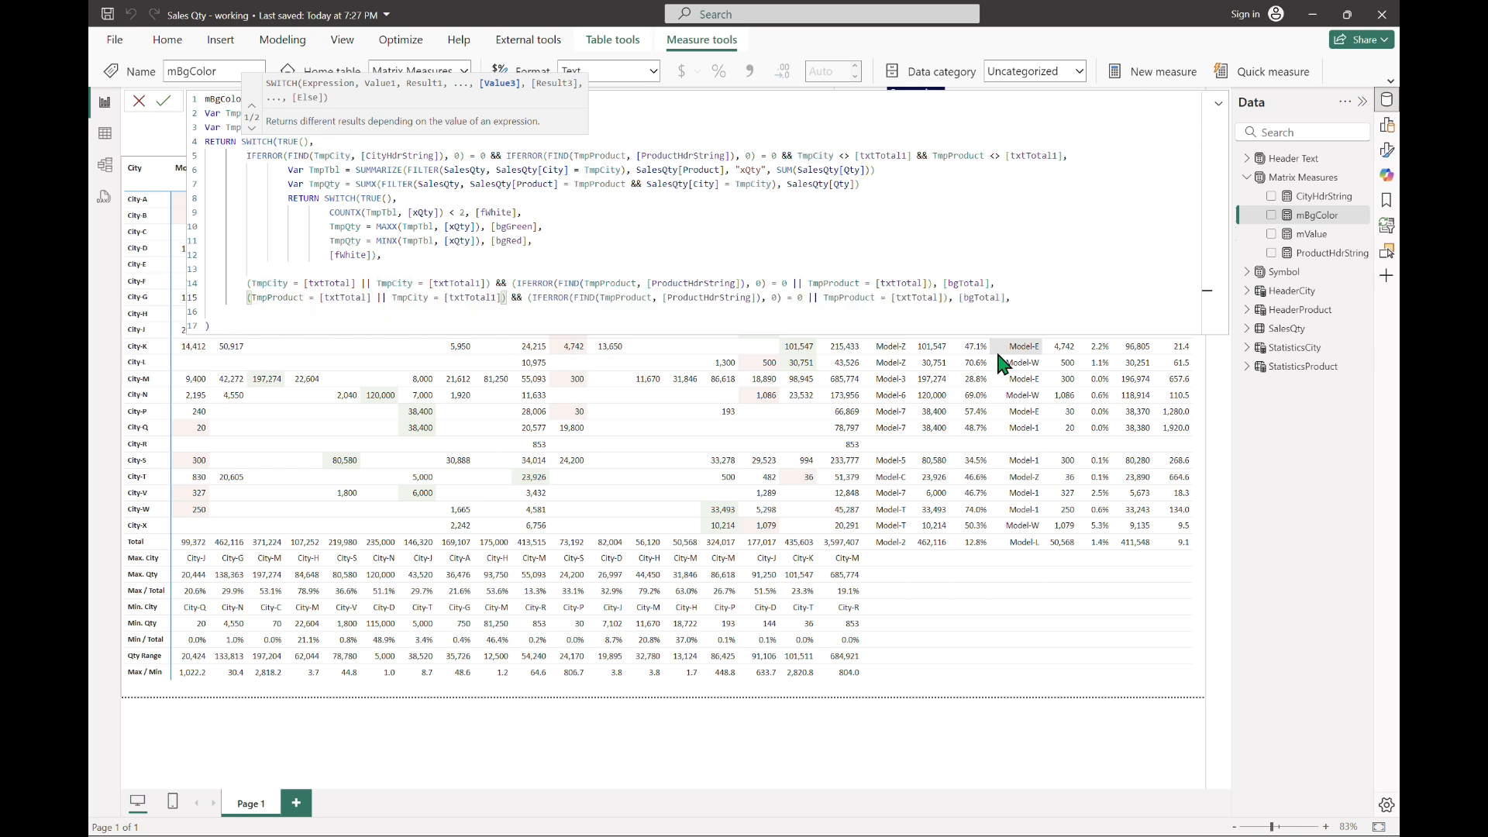
key("Right")
key("Right")
key("Right")
key("Right")
key("ctrl+shift+Right")
type("Product")
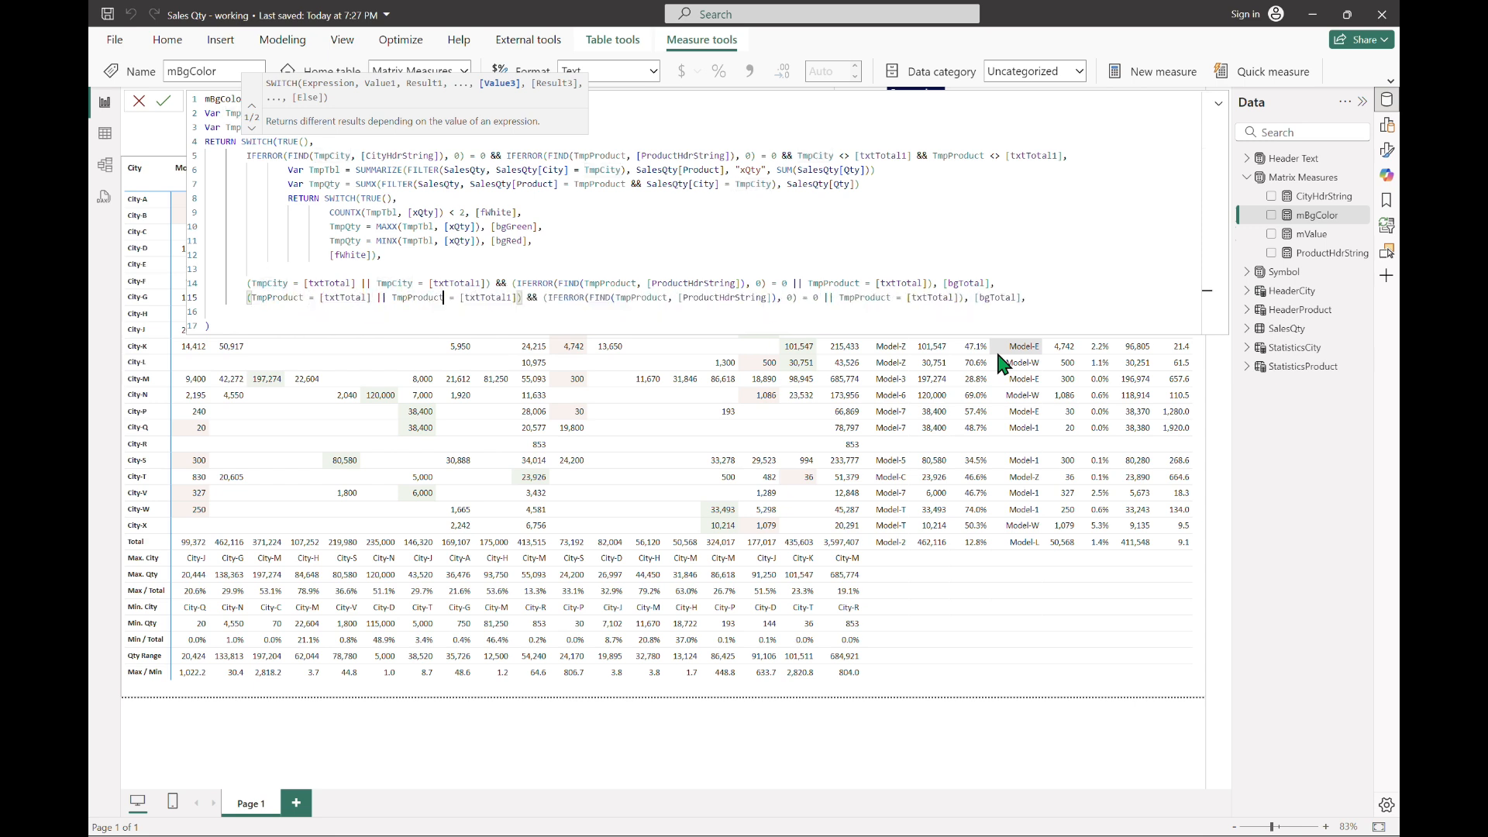
Step: Change the duplicated case's FIND arguments to TmpCity and [CityHdrString]
key("ctrl+Right")
key("ctrl+Right")
key("ctrl+Right")
key("ctrl+Right")
key("ctrl+Right")
key("ctrl+Right")
key("ctrl+Right")
key("ctrl+Right")
key("Right")
key("Right")
key("Right")
key("ctrl+shift+Right")
type("cit")
key("Tab")
key("Right")
key("Right")
key("Right")
key("shift+Right")
key("shift+Right")
key("shift+Right")
key("shift+Right")
key("shift+Right")
key("shift+Right")
key("shift+Right")
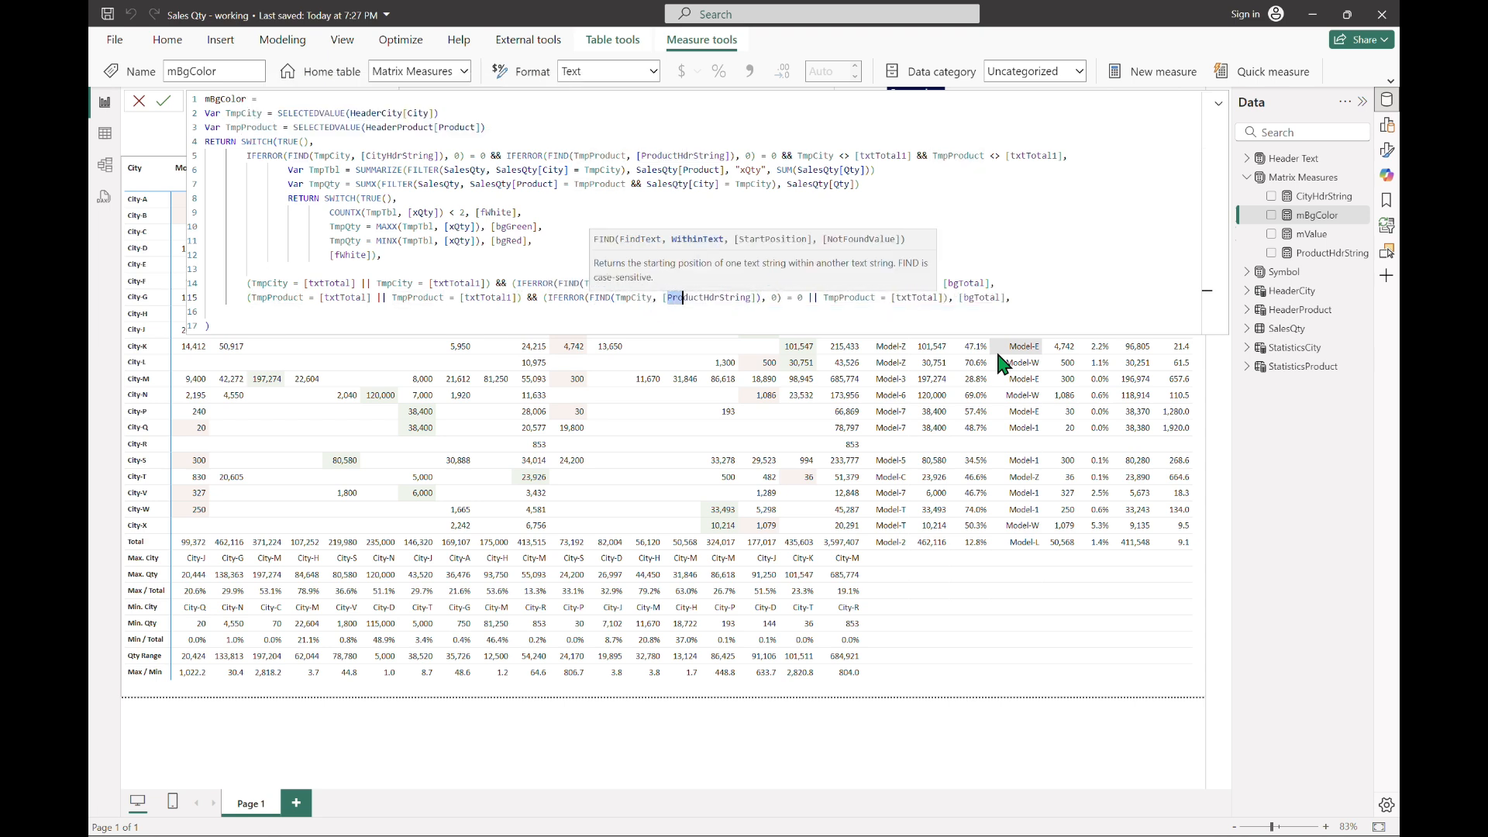
type("cit")
key("Tab")
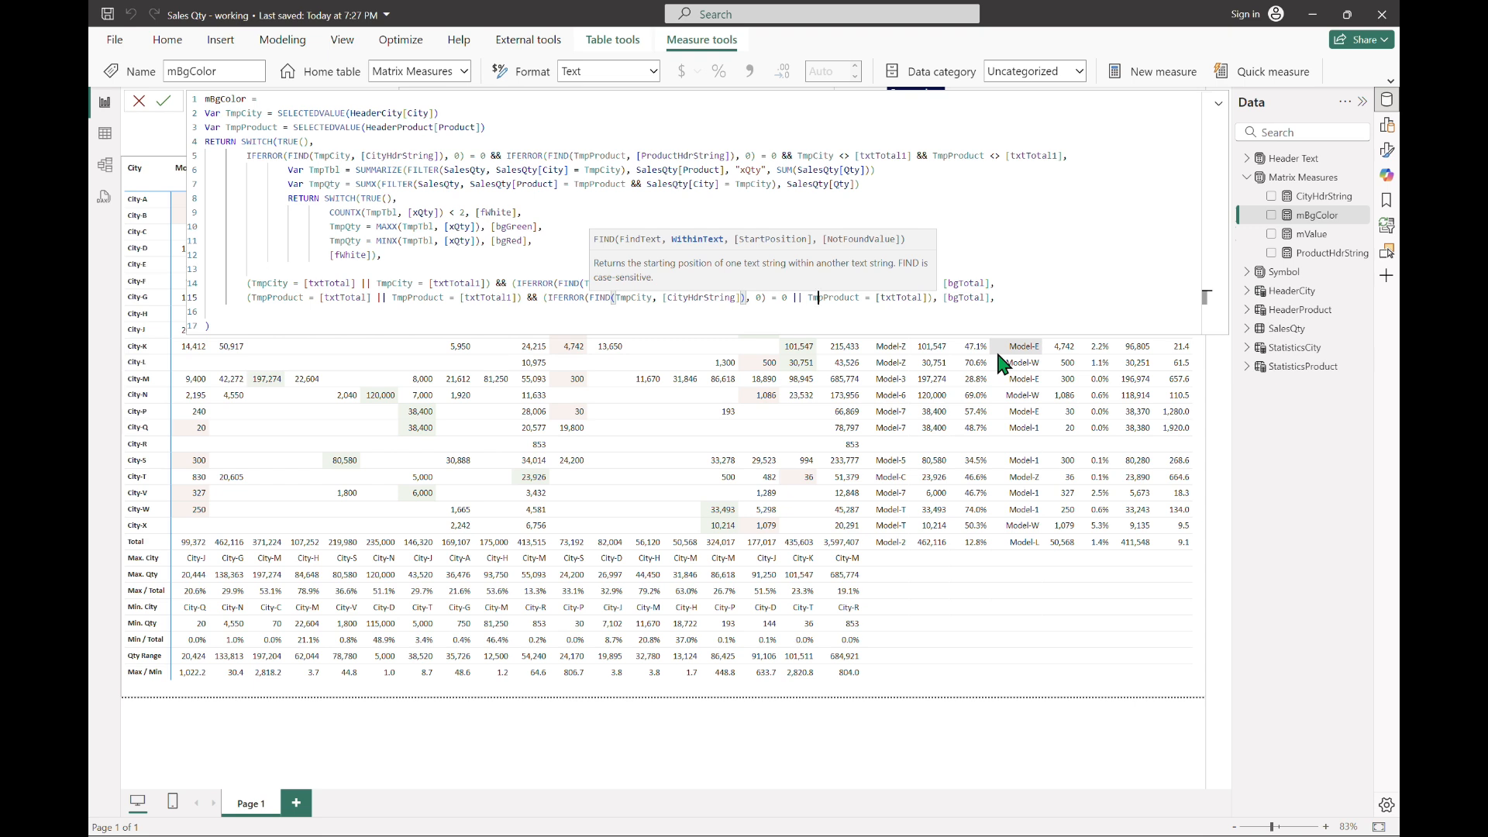
Step: Change the last comparison of the duplicated case to TmpCity = [txtTotal]
key("Right")
key("Right")
key("Right")
key("ctrl+shift+Right")
type("cit")
key("Tab")
Step: Remove the trailing comma after the last [bgTotal], commit the measure, and collapse the formula editor
key("End")
key("BackSpace")
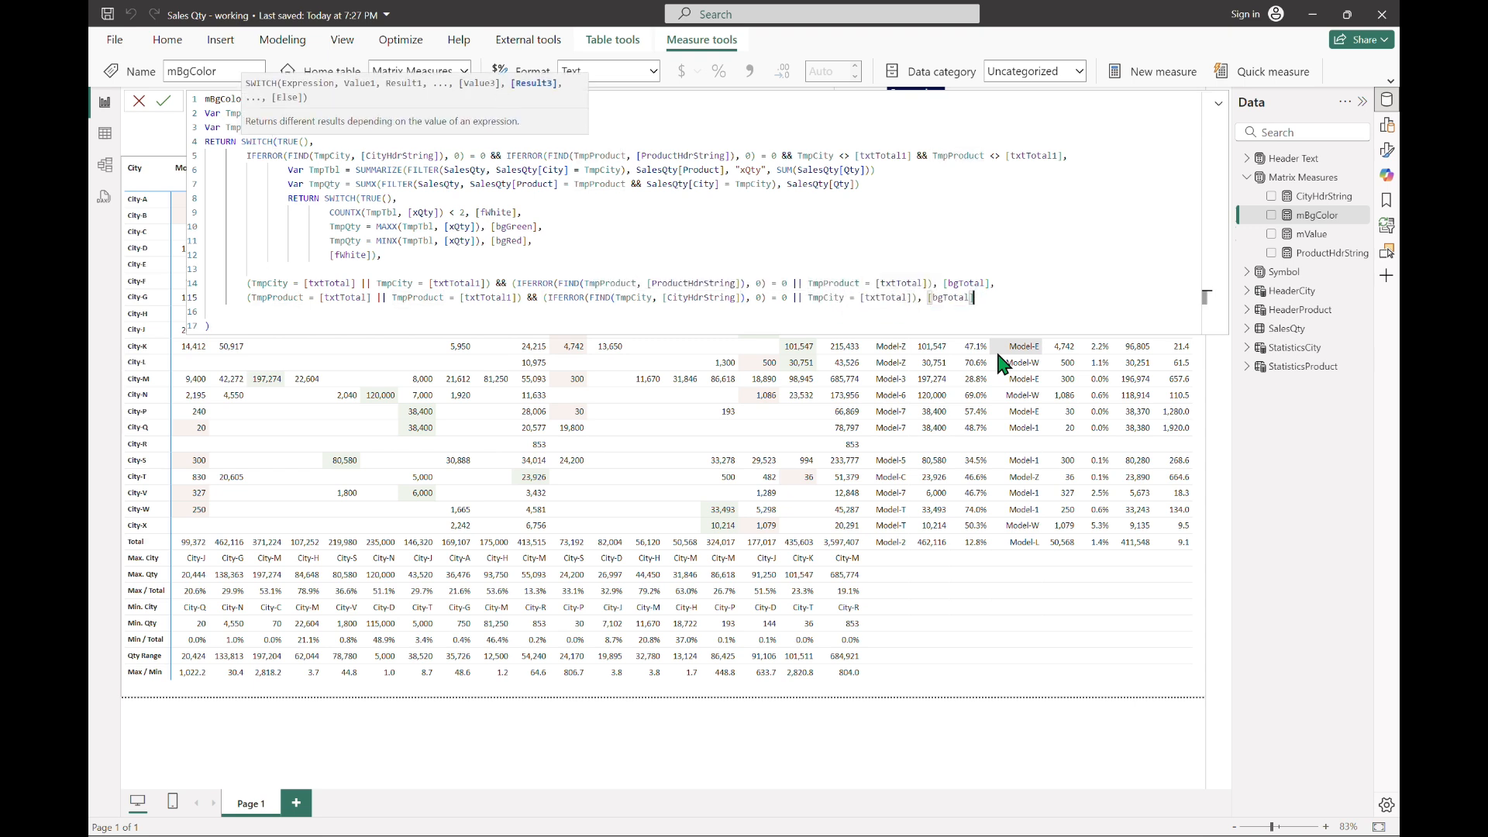
key("Return")
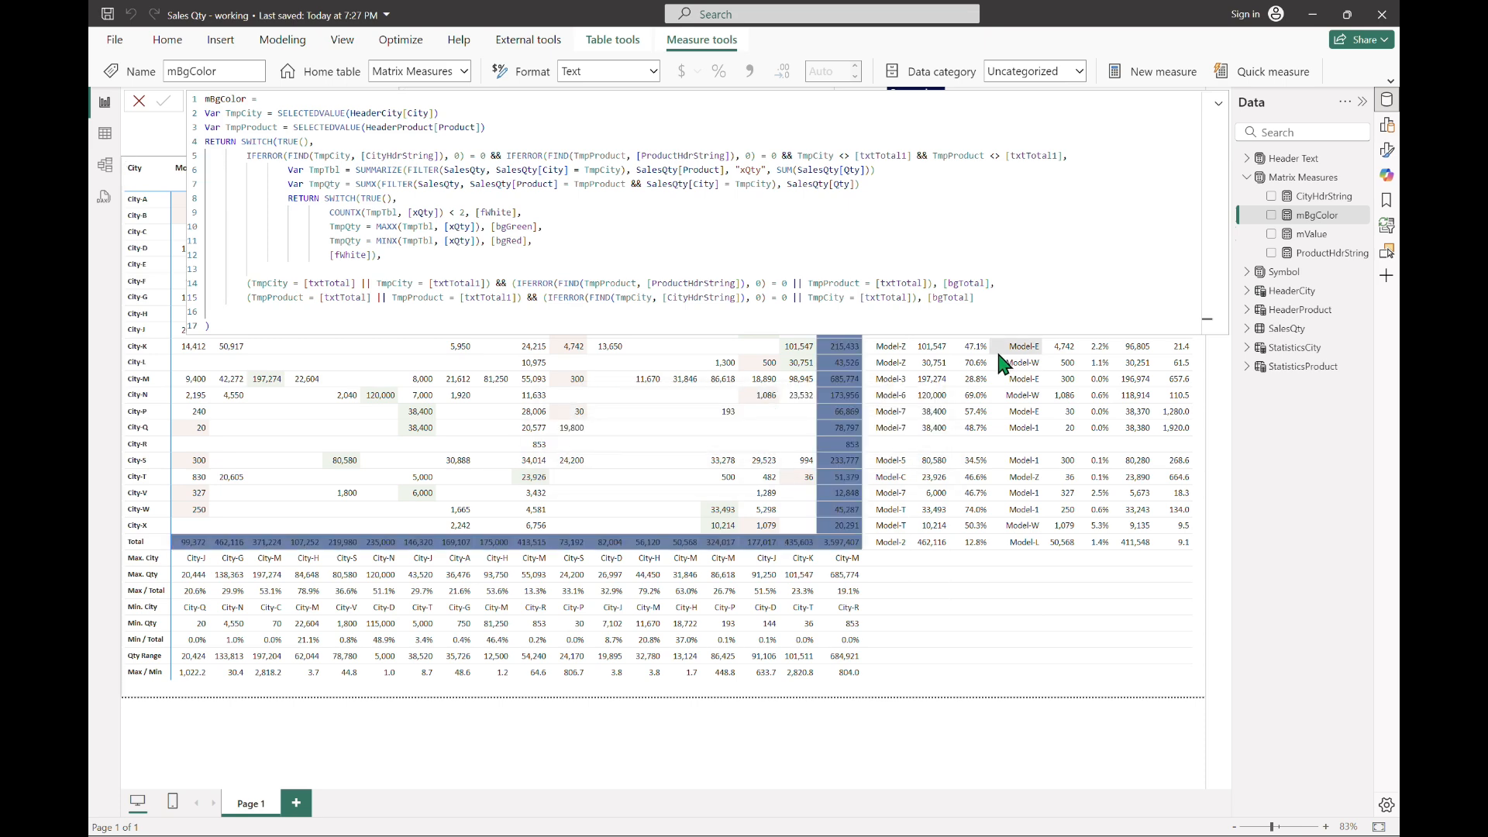
left_click(1218, 104)
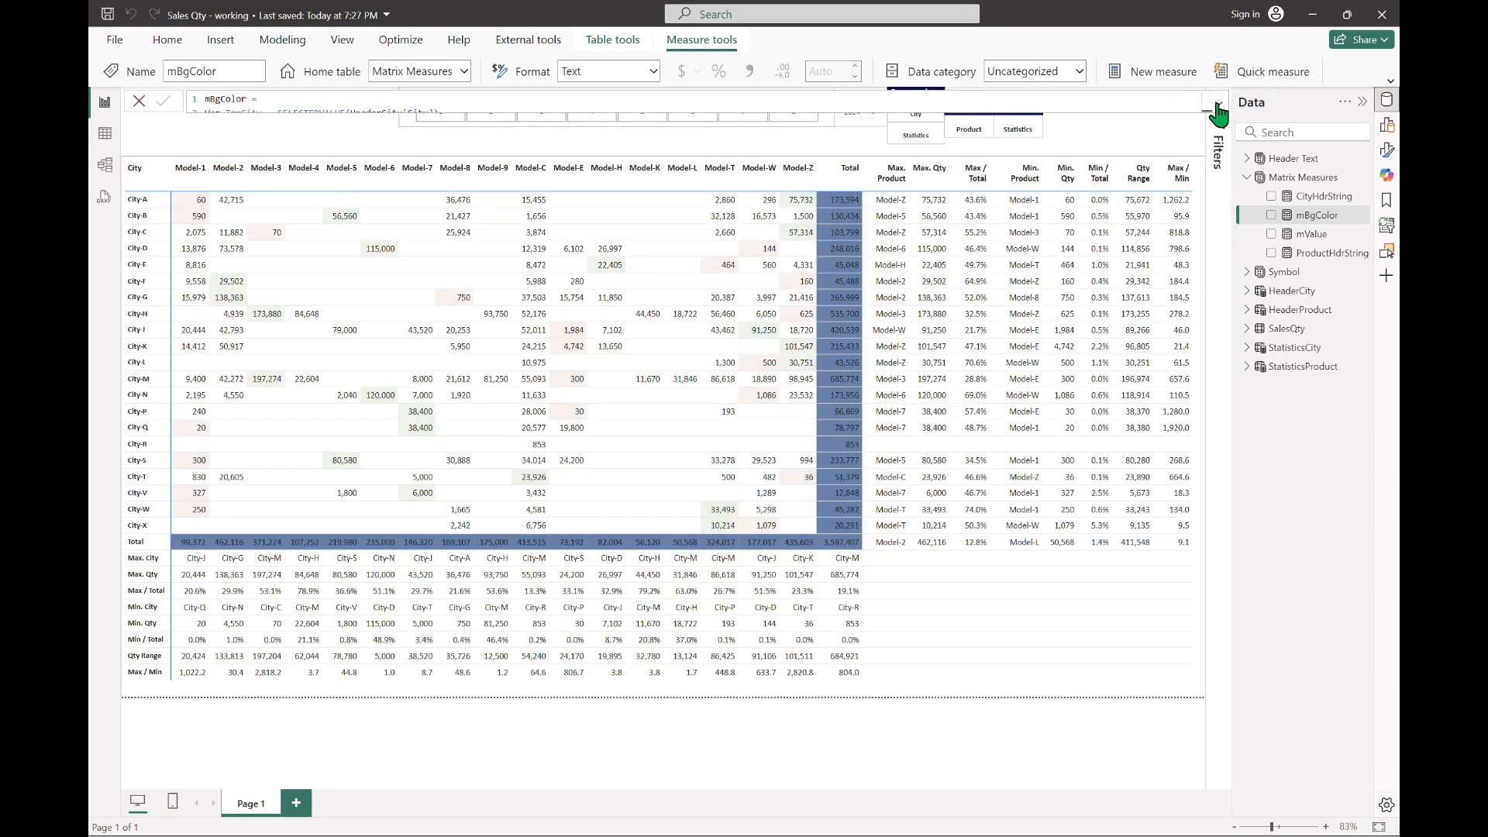
left_click(584, 128)
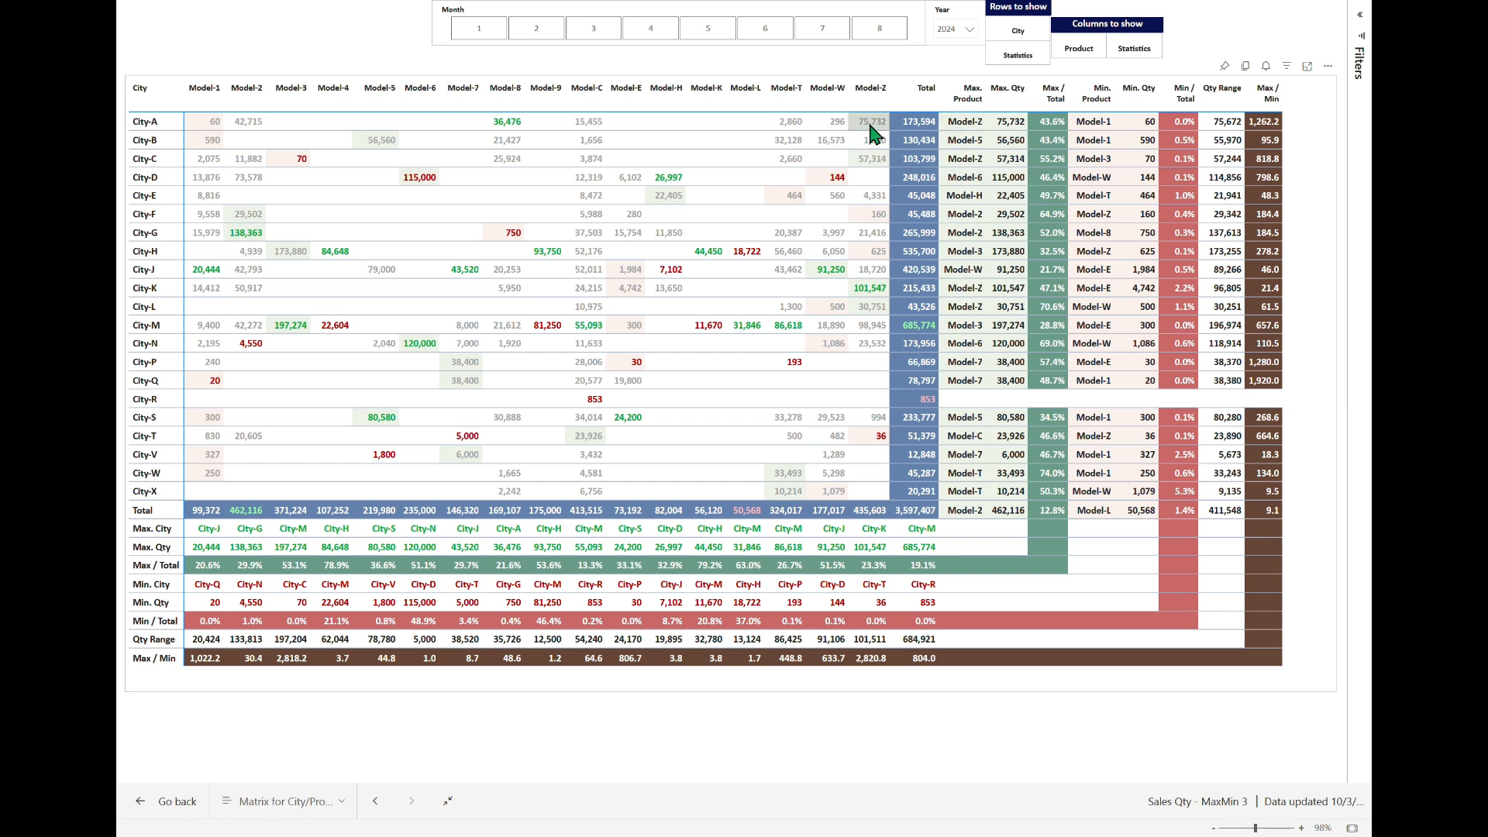
Step: Switch to the Sales Qty - working report in Power BI Desktop and append a comma and blank lines after mBgColor's last case
key("alt+Tab")
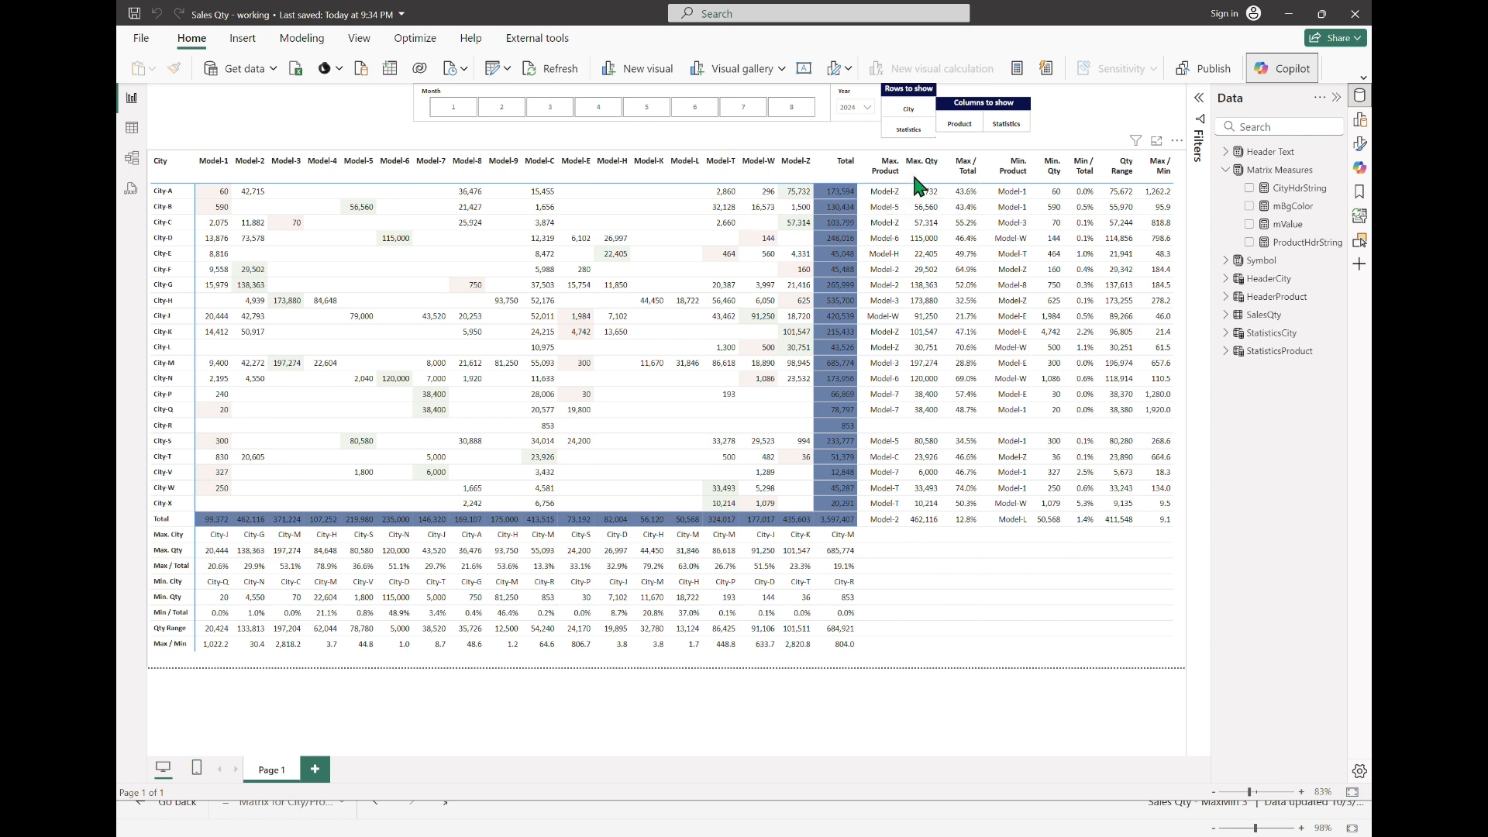
left_click(1290, 208)
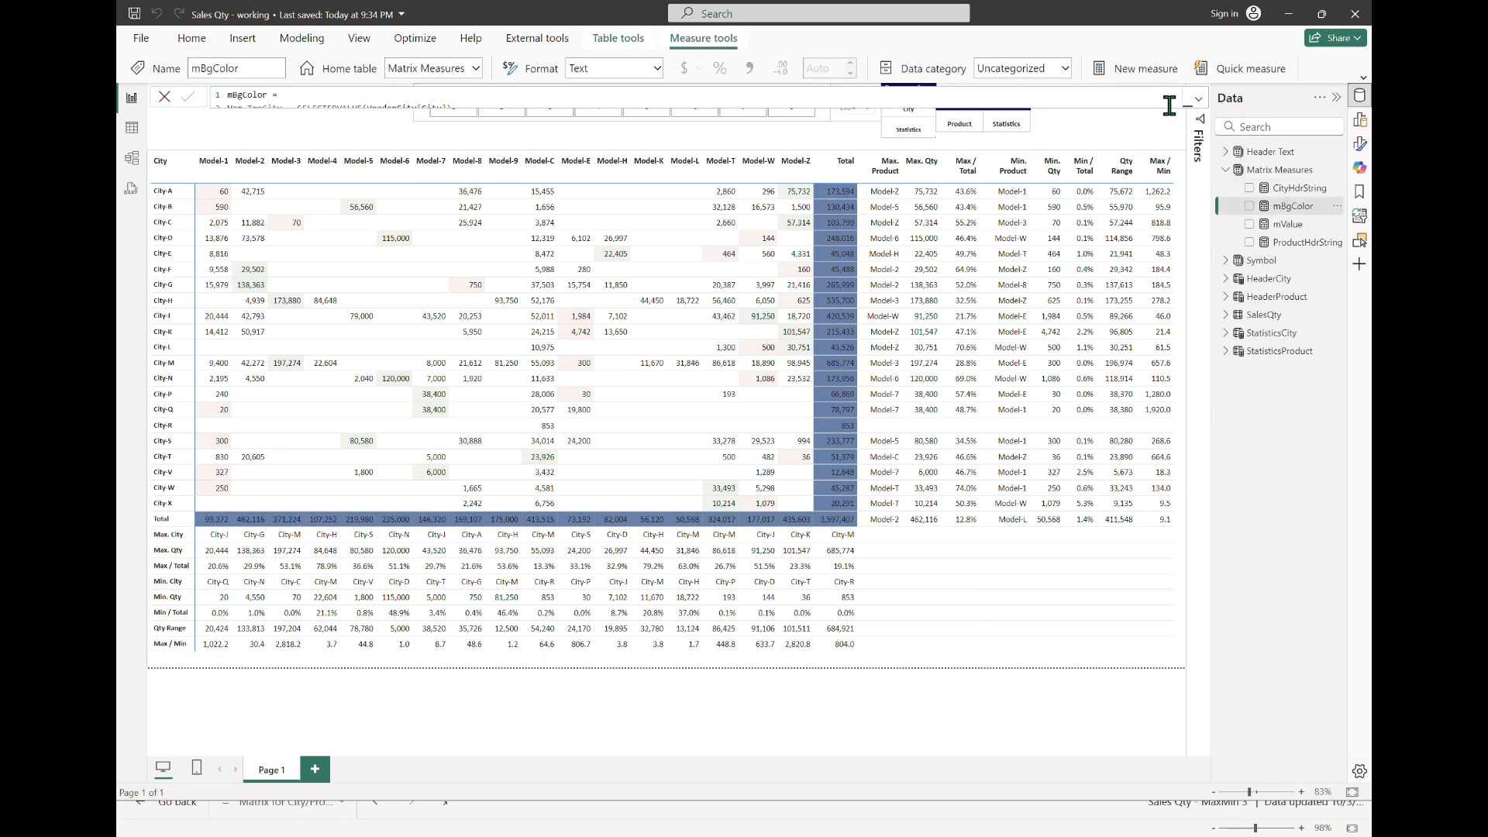
left_click(1199, 100)
left_click(985, 287)
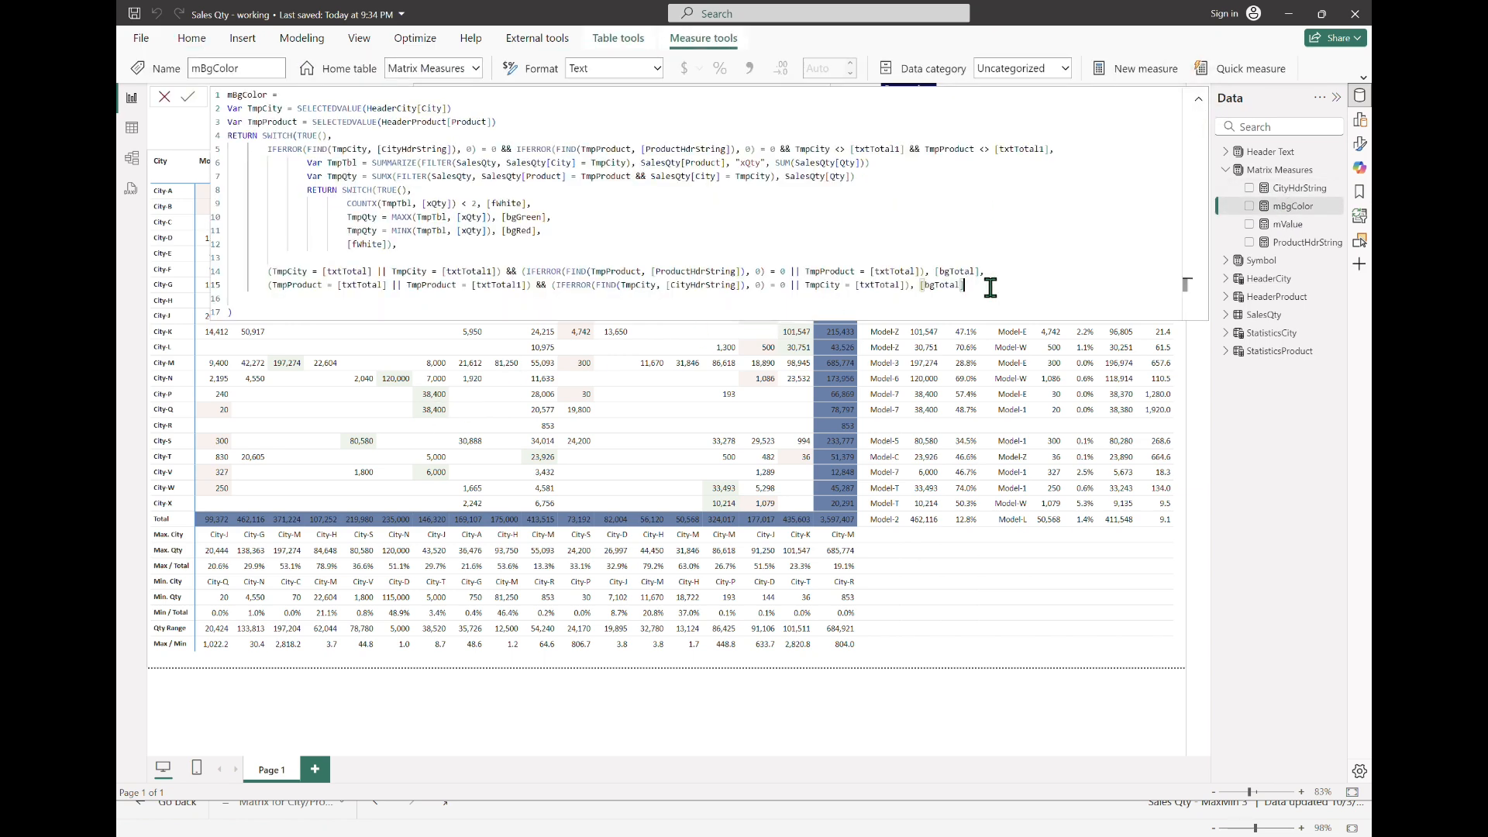
type(",")
key("shift+Return")
key("shift+Return")
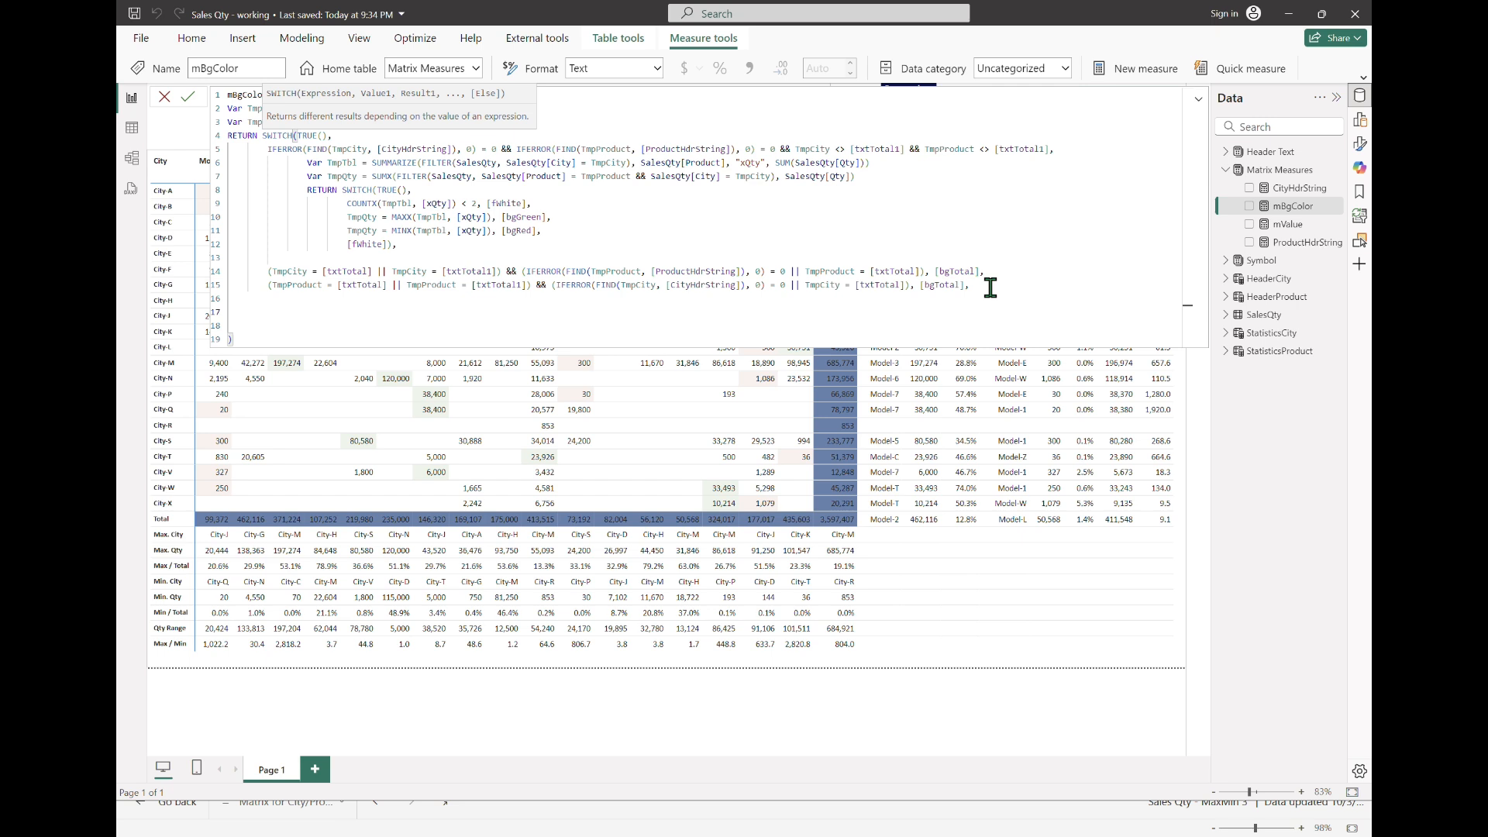
Step: Start a new mBgColor case with the comparison TmpProduct = [txtMaxProduct]
type("TmpProduct = ma")
key("BackSpace")
key("BackSpace")
type("txtmax")
key("Down")
key("Down")
key("Down")
key("Tab")
Step: Extend the new case with || TmpProduct = [txtMaxQty] and enclose both comparisons in parentheses
type("|| TmpProduct = t")
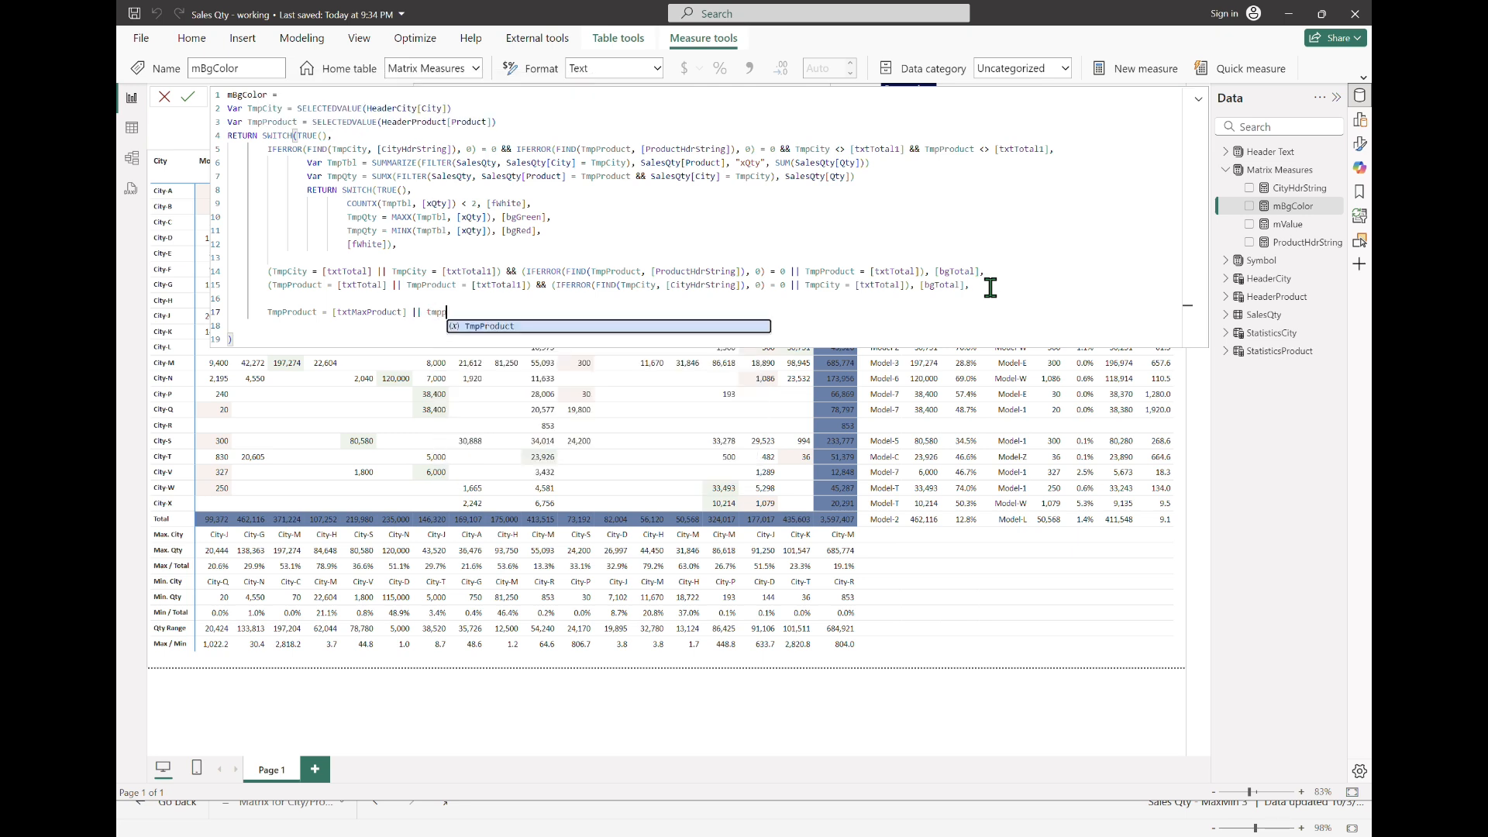
type("xtmaxqty")
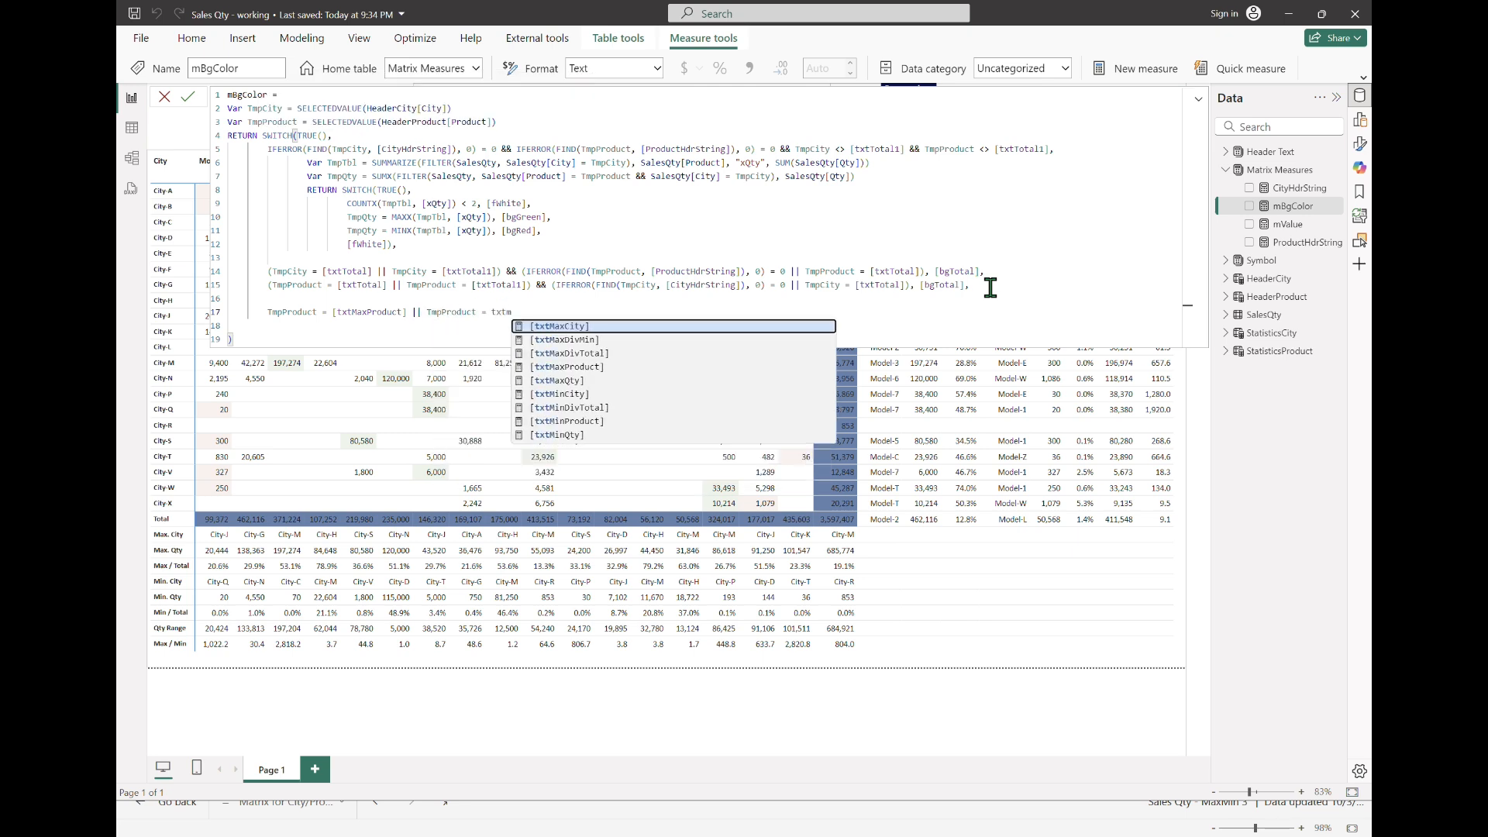
key("Tab")
key("Home")
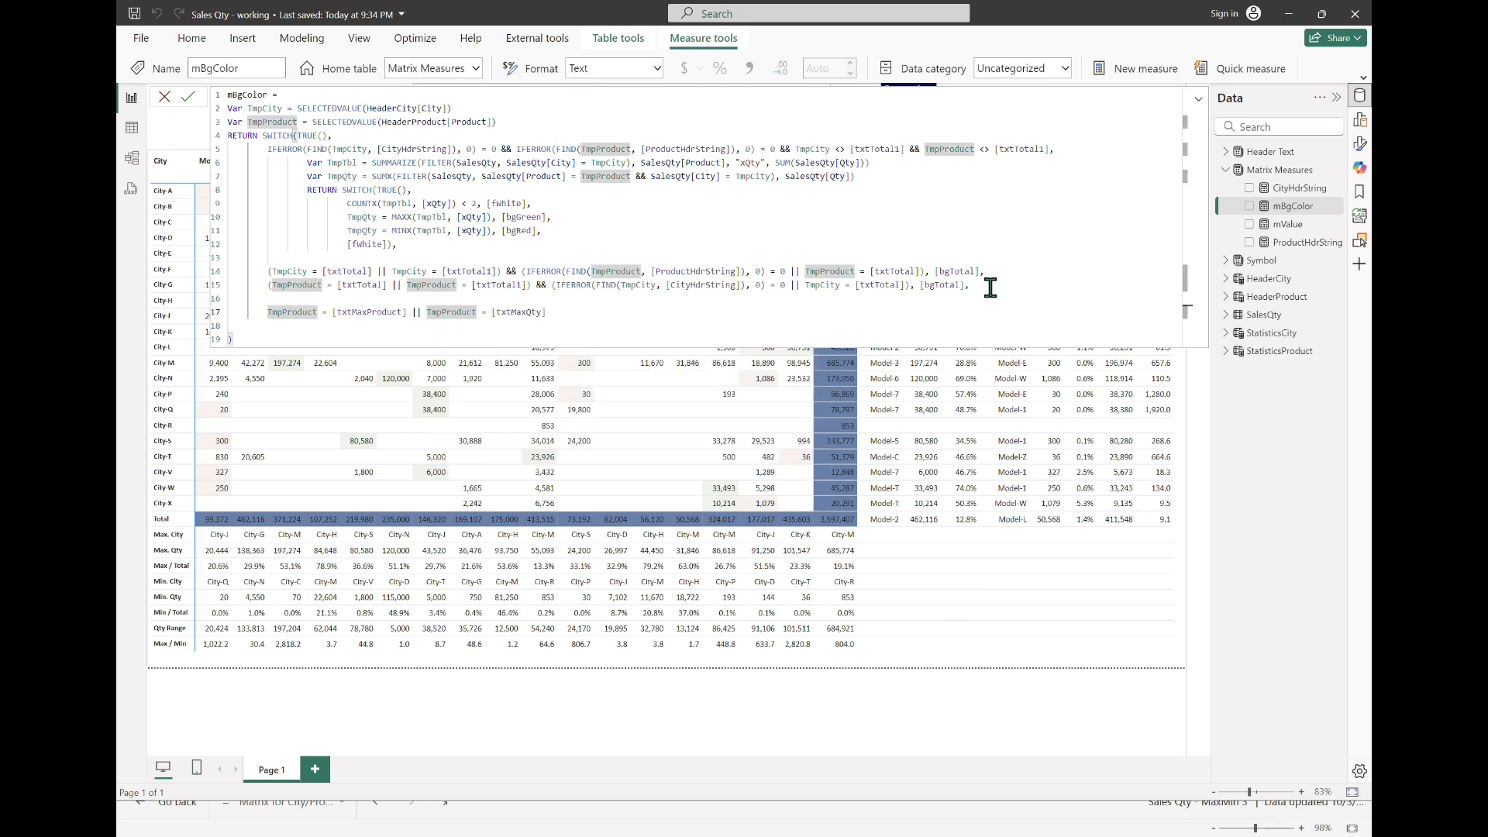
type("(")
key("End")
type(")")
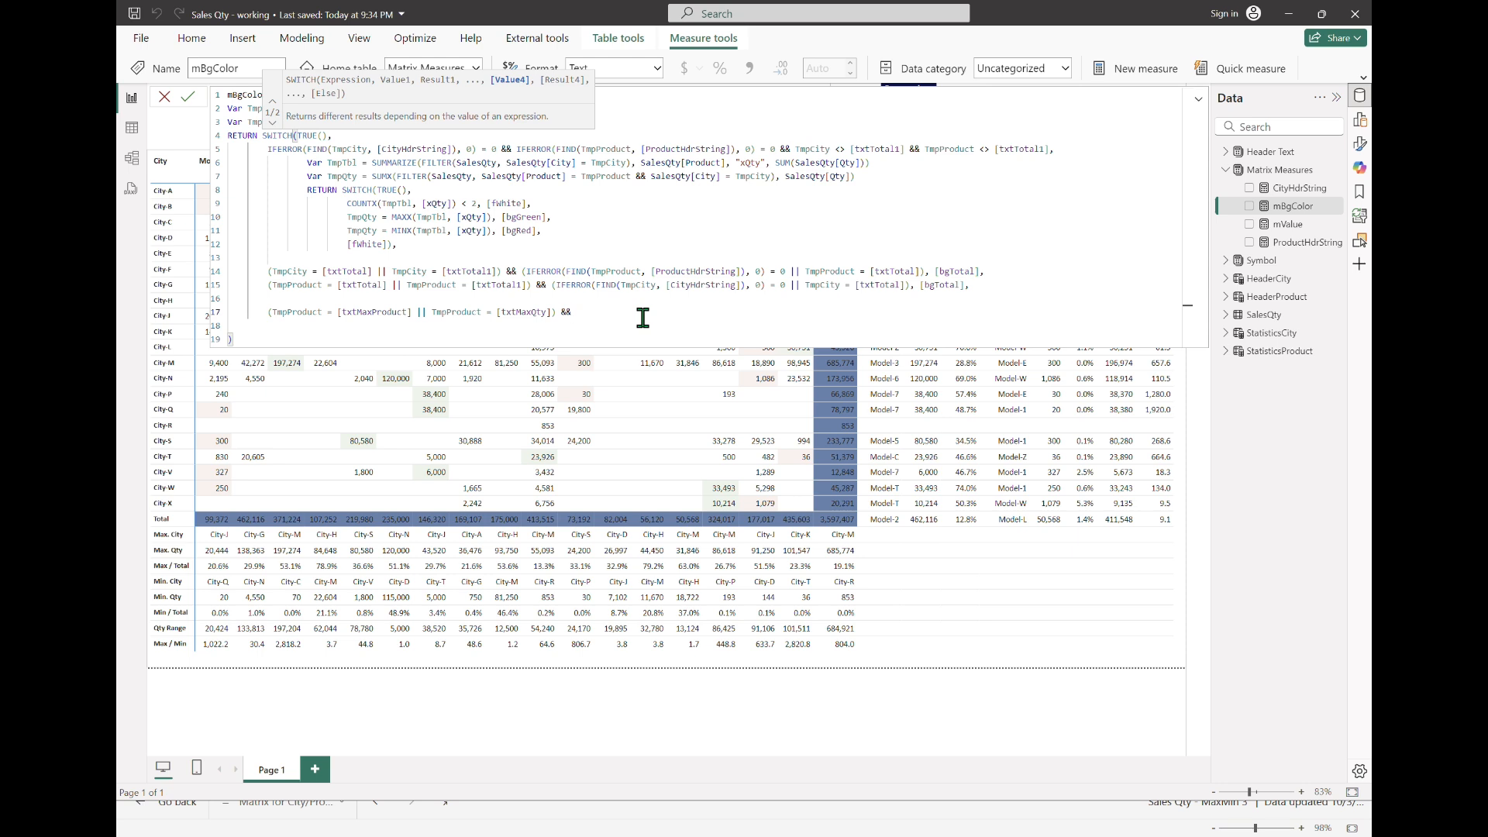
Step: Append IFERROR(FIND(TmpCity, [CityHdrString]), 0) = 0 after the && in mBgColor's maximum-product case
type("IFERROR(F")
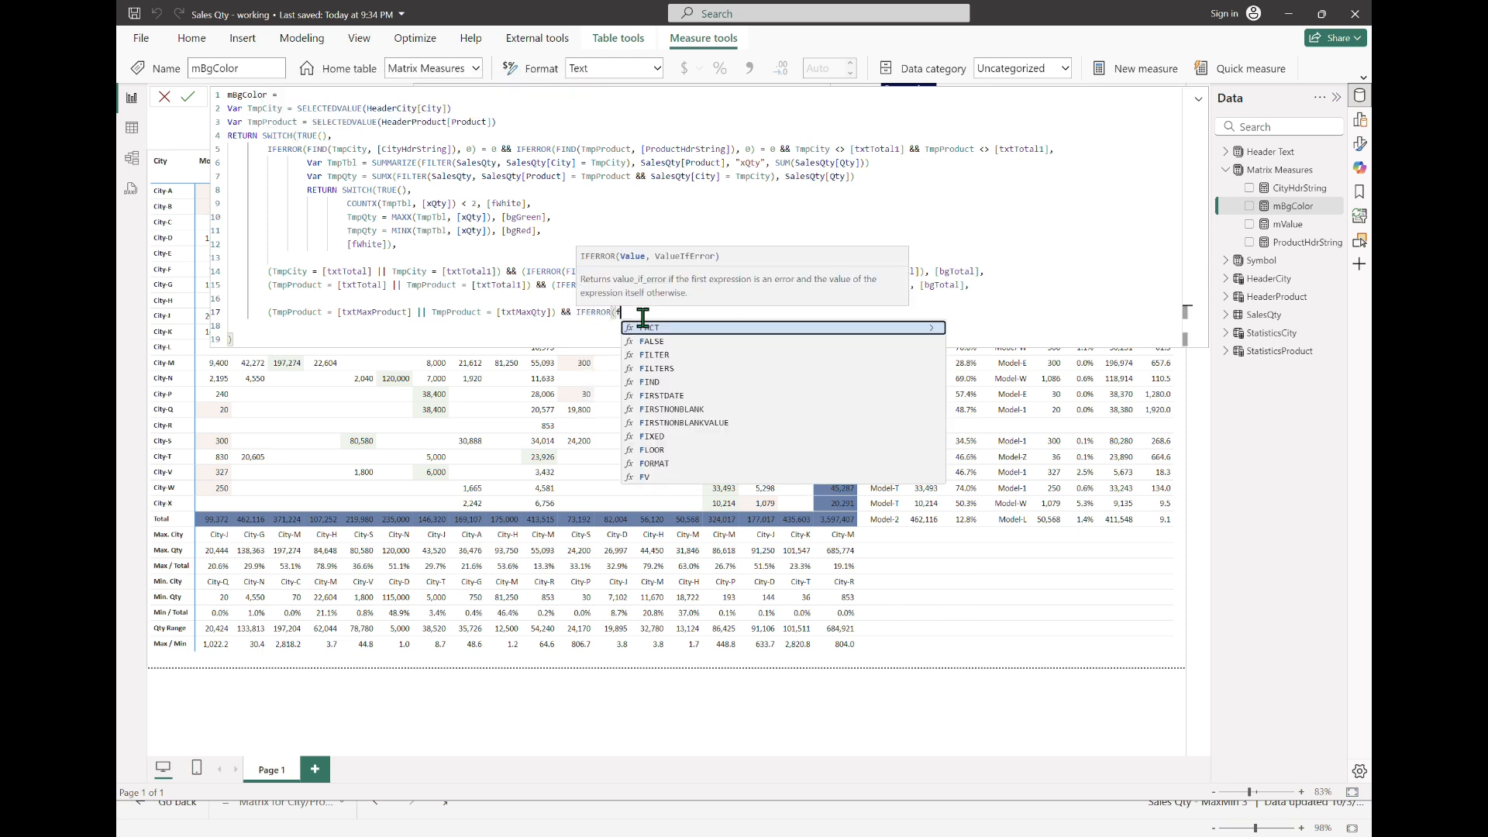
type("IND(TmpCity,")
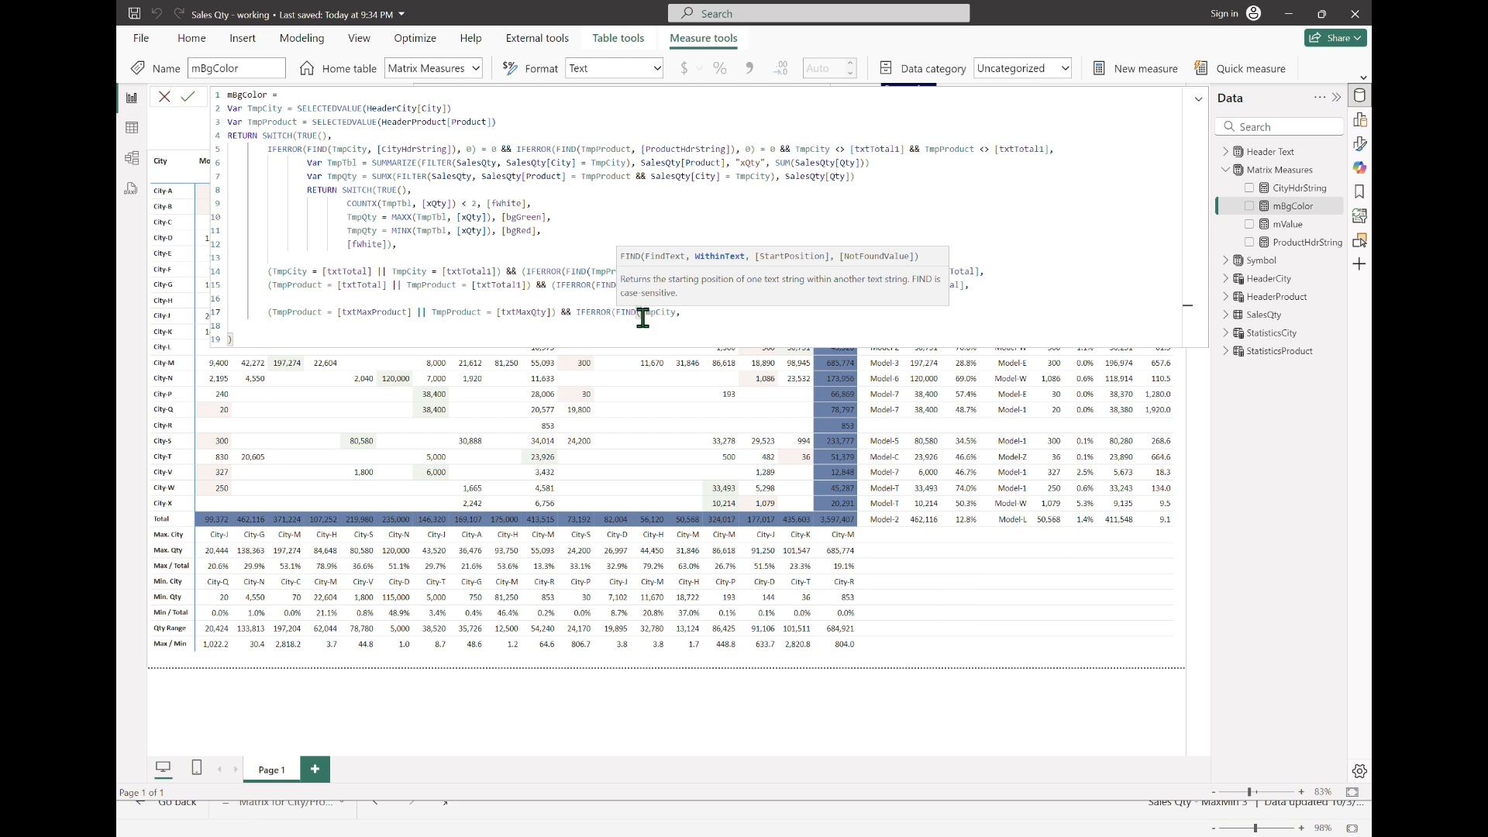
type(" [CityHdrString]),")
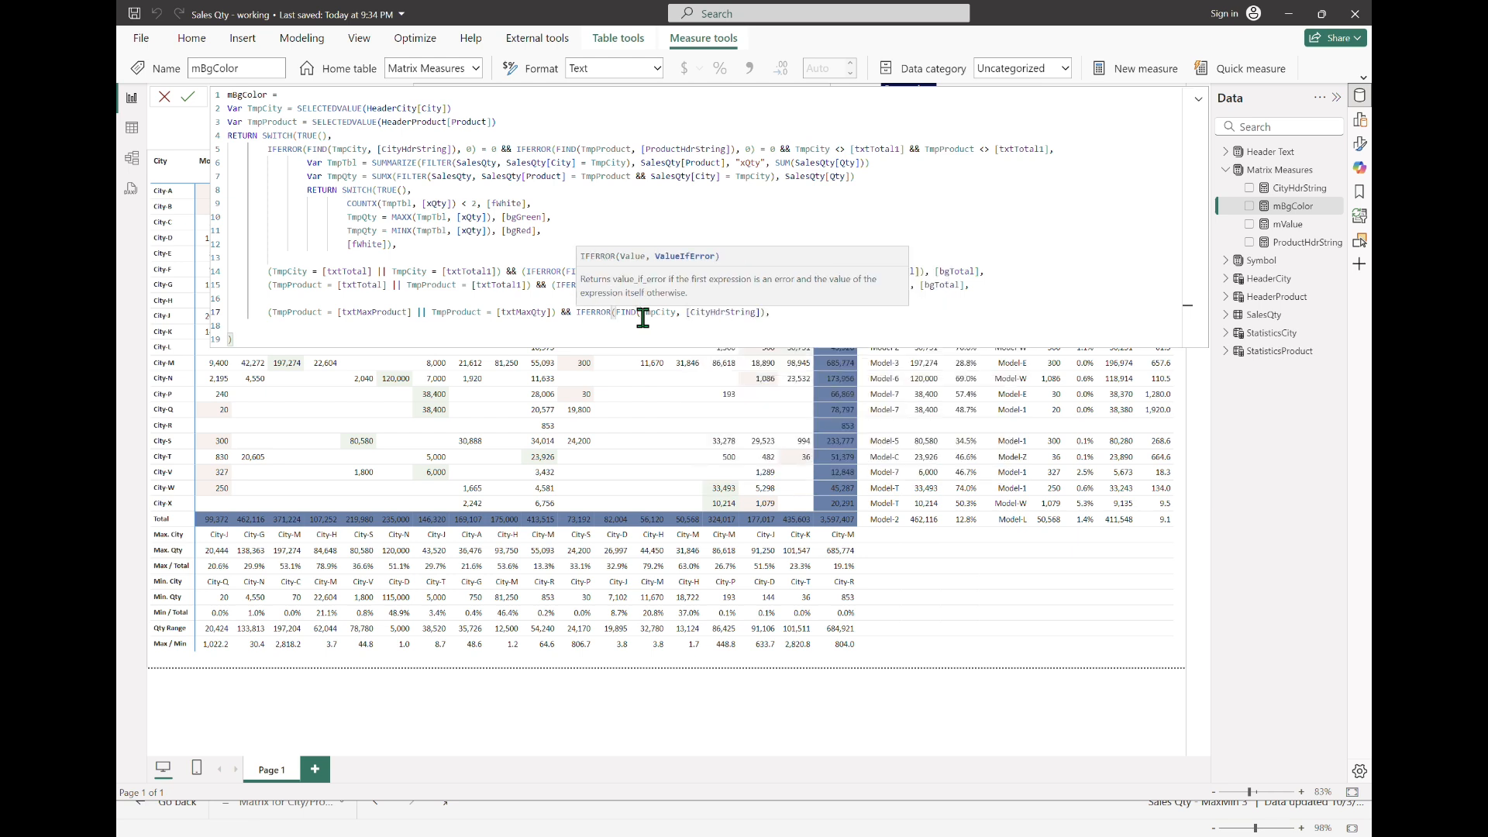
type(" 0) = 0 ")
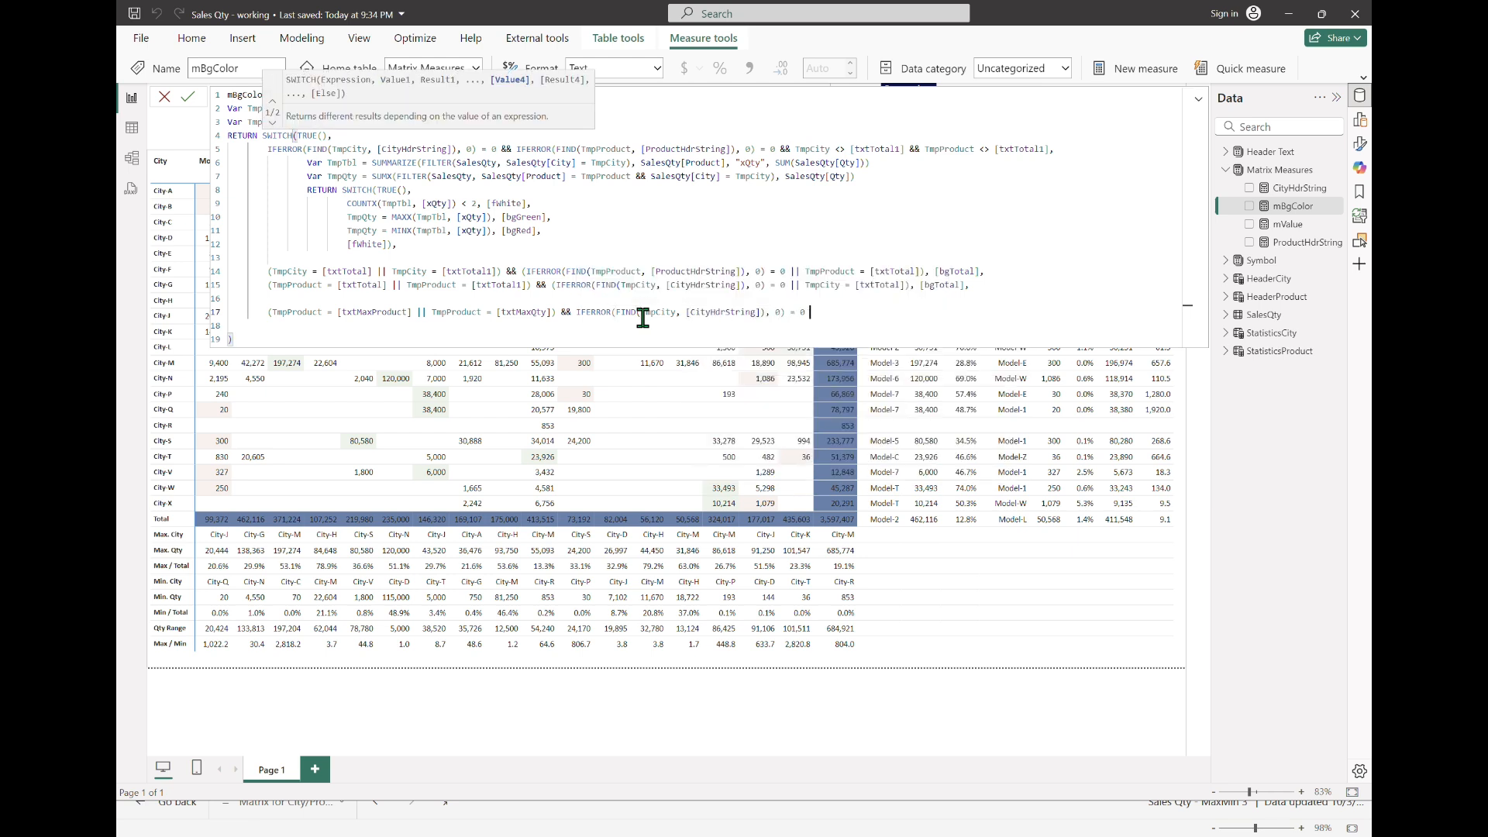
type("||")
Step: Extend the city check with || TmpCity = [txtTotal] and enclose both conditions in parentheses, followed by a comma
key("Left")
key("Left")
key("Left")
key("Left")
key("Left")
key("Left")
key("Left")
key("Left")
key("Left")
key("Left")
key("Left")
key("Left")
key("Left")
key("Left")
key("Left")
key("Left")
key("Left")
key("Left")
key("Left")
key("Left")
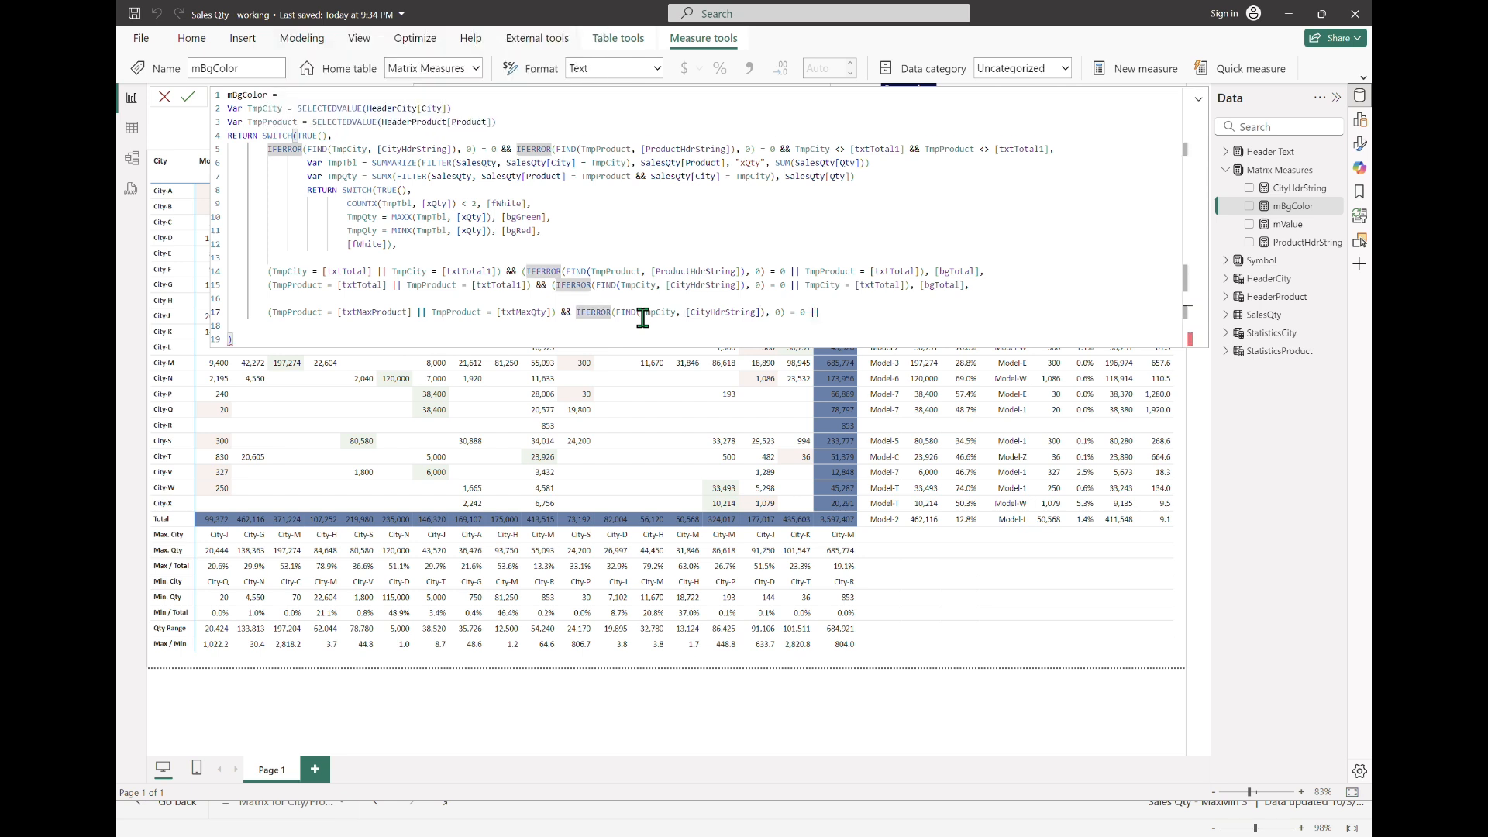
type("(")
key("End")
type("tmpc")
key("Tab")
type("= txtto")
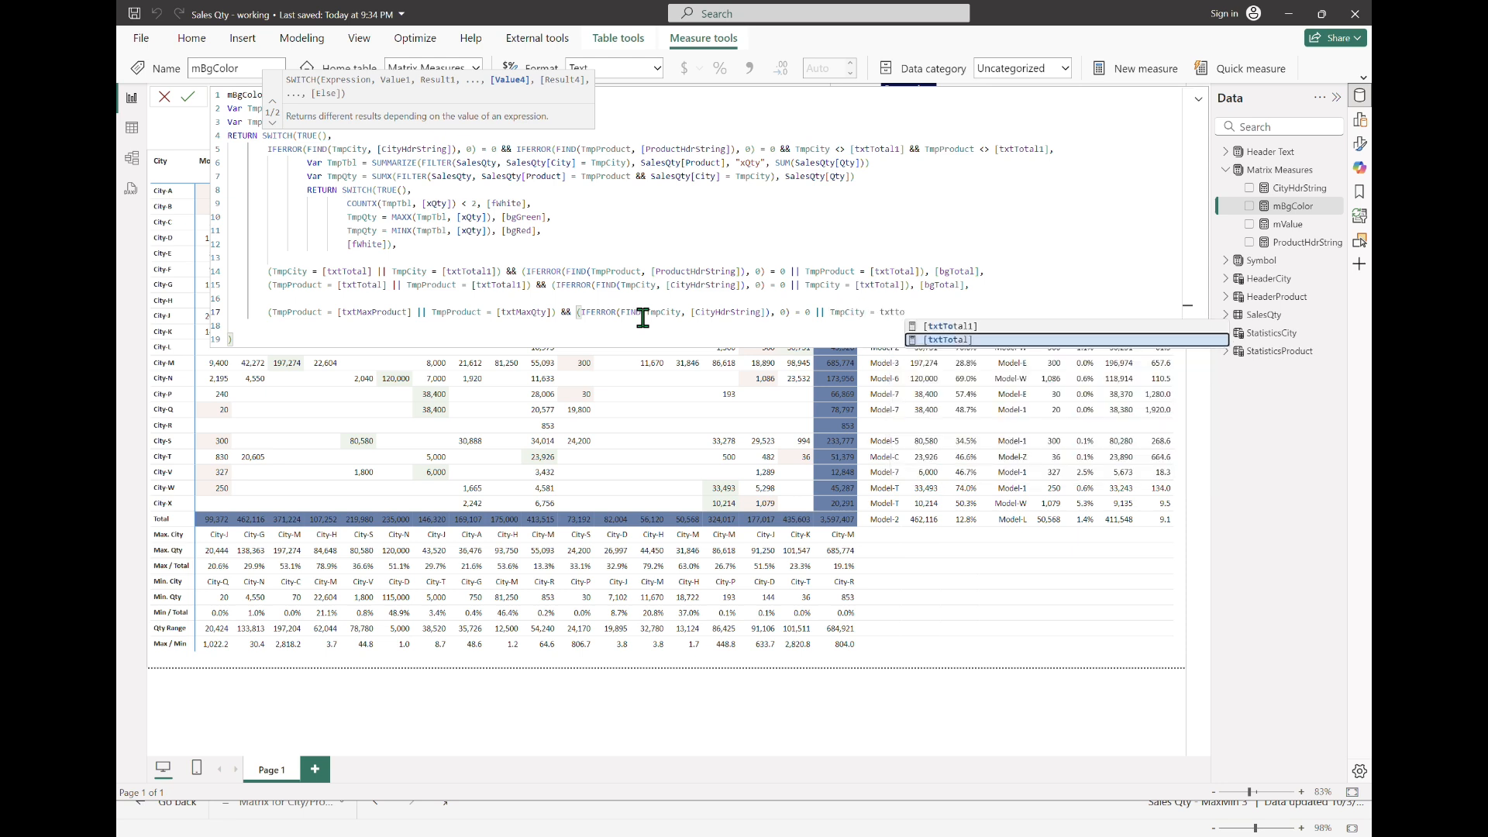
key("Tab")
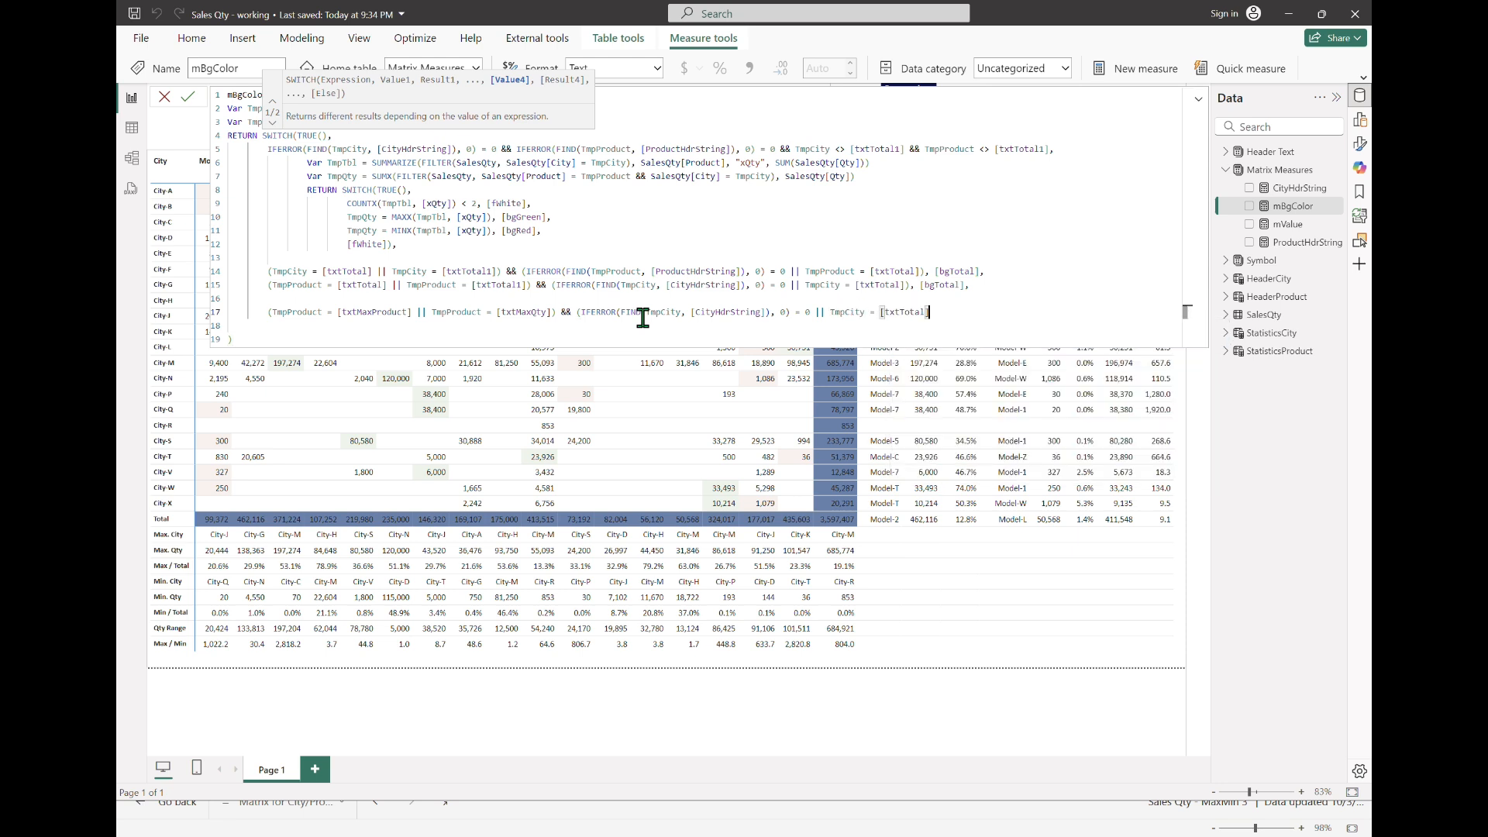
type("), ")
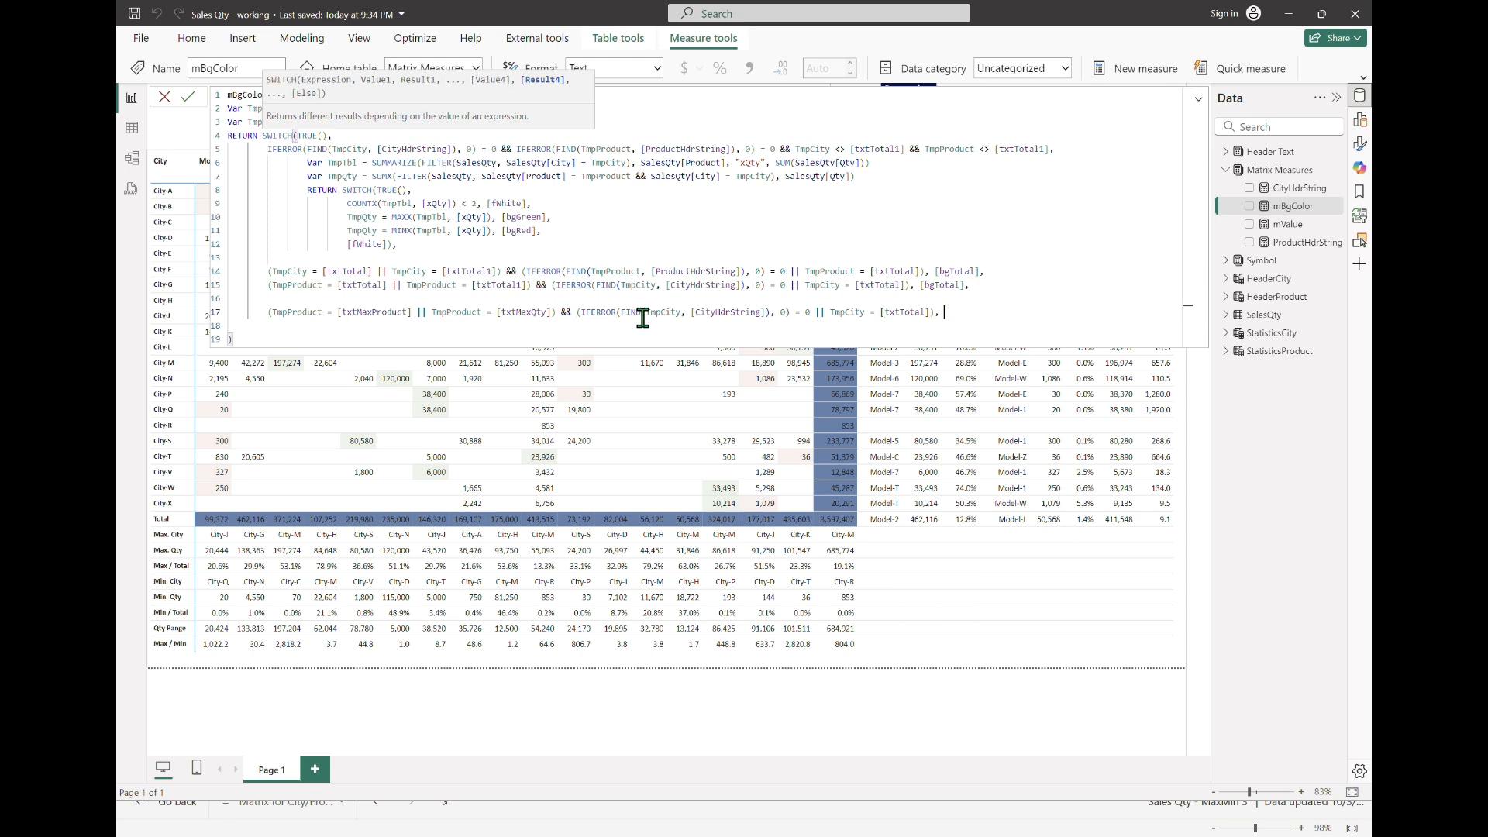
type("bggree")
Step: Return [bgGreen] for the maximum-product case, commit the measure, and collapse the formula editor
key("Tab")
key("Return")
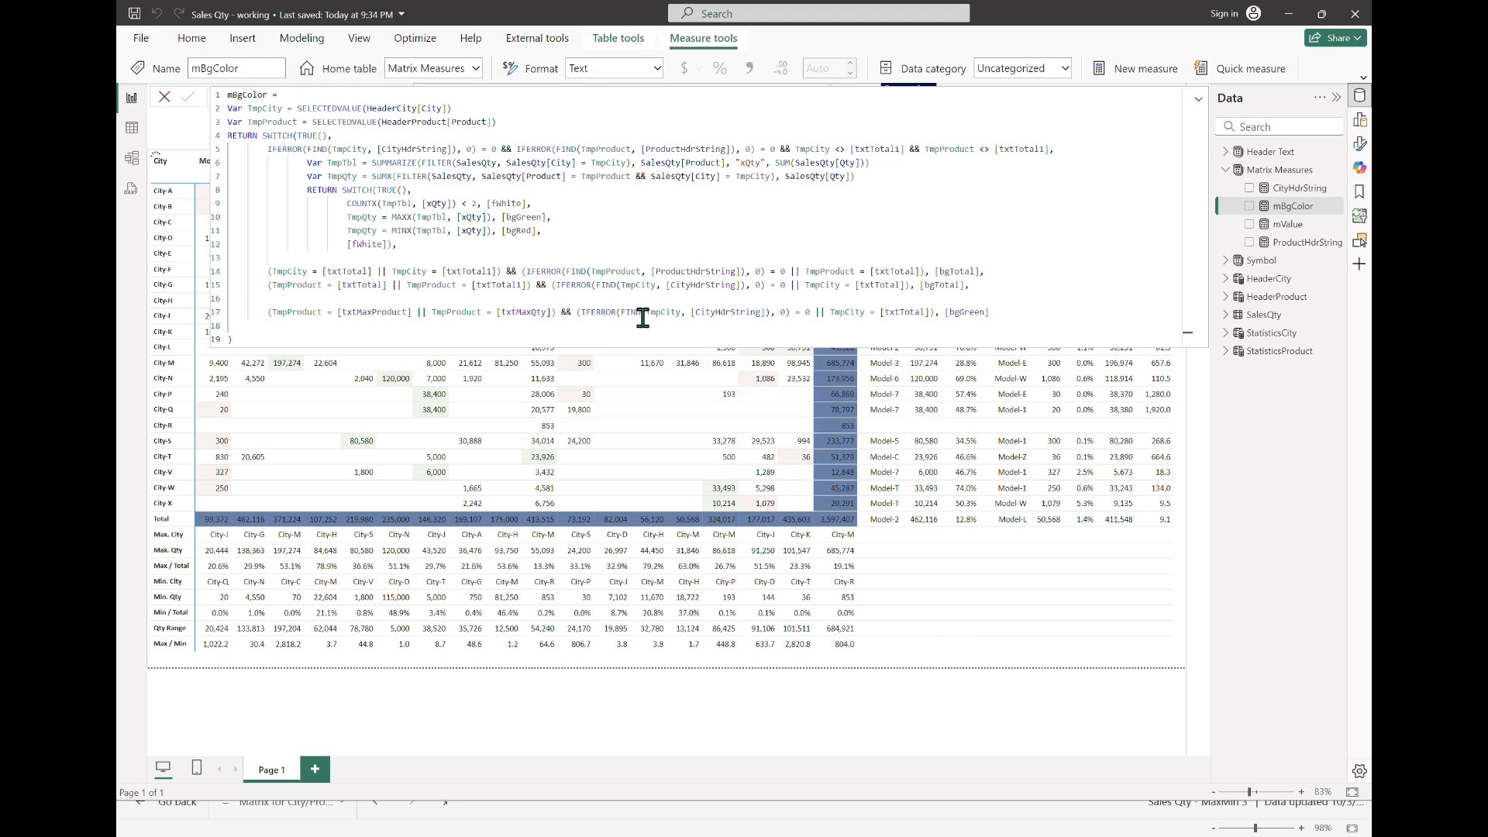
left_click(1198, 98)
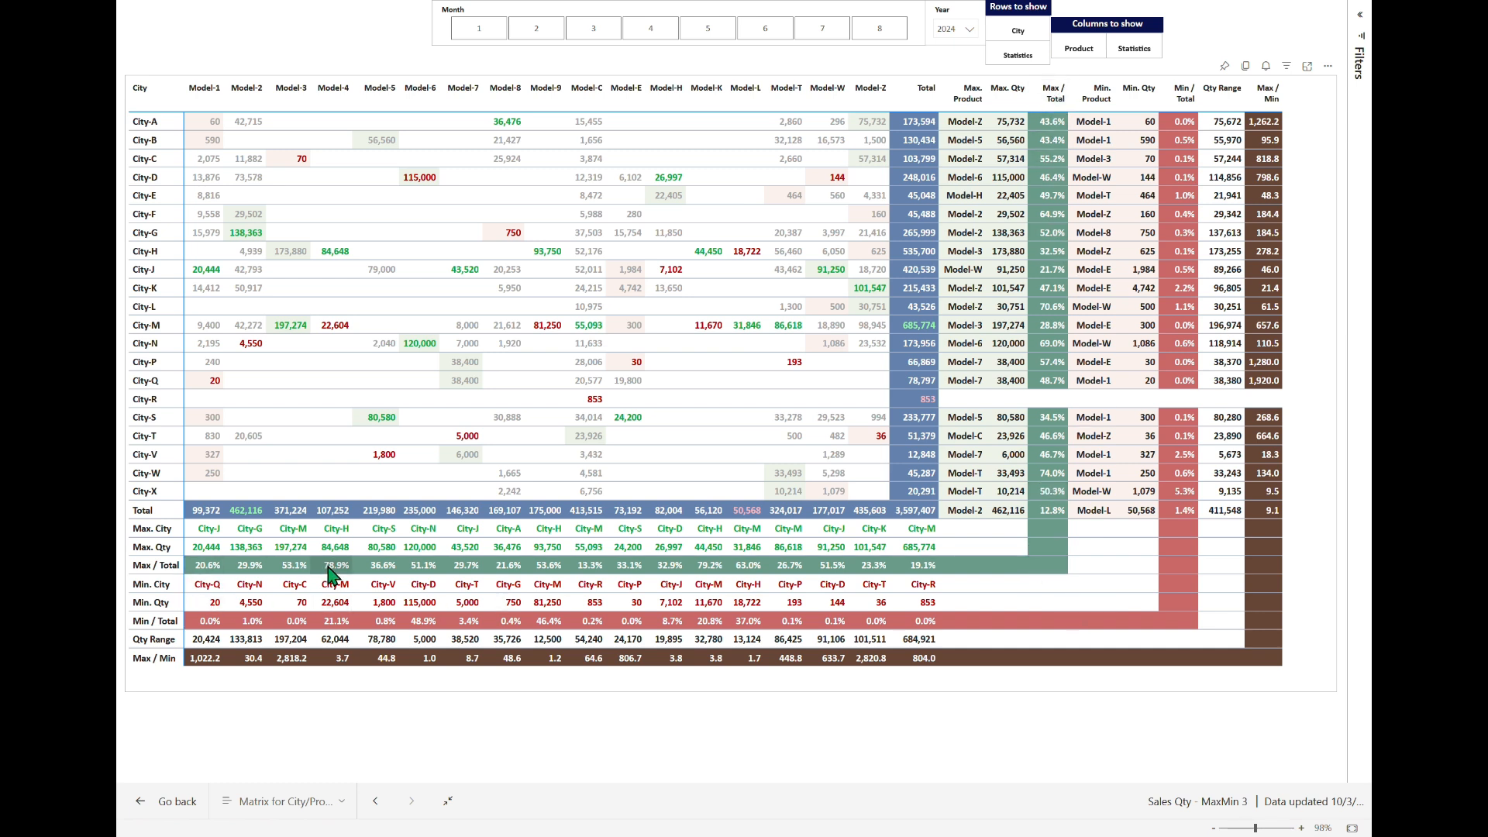
Step: Return to the working report, reopen mBgColor in the expanded formula editor, and append a comma and blank lines after [bgGreen]
key("Escape")
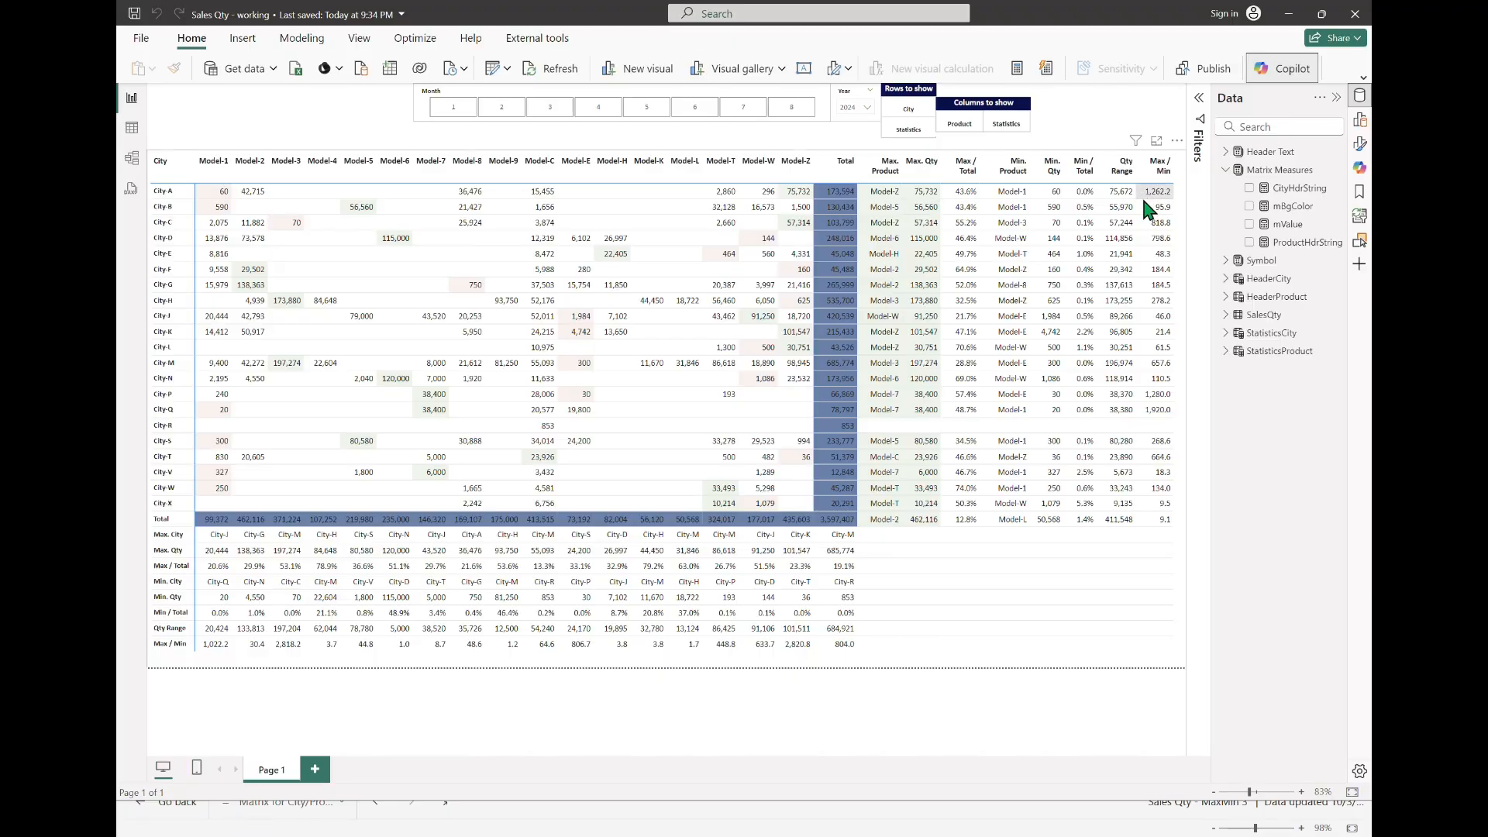
left_click(1294, 207)
left_click(1201, 100)
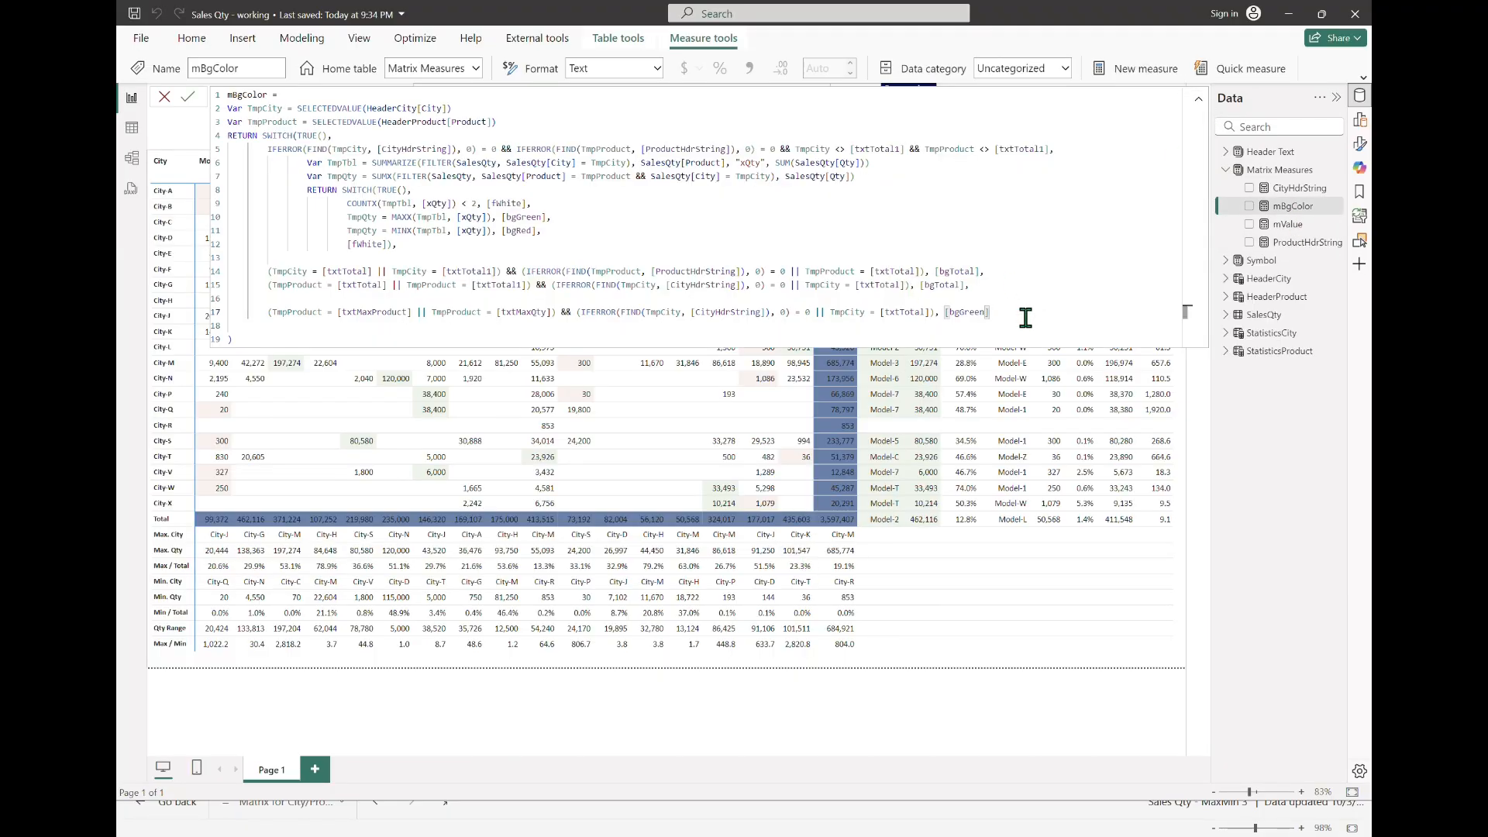
type(",")
key("Return")
key("Return")
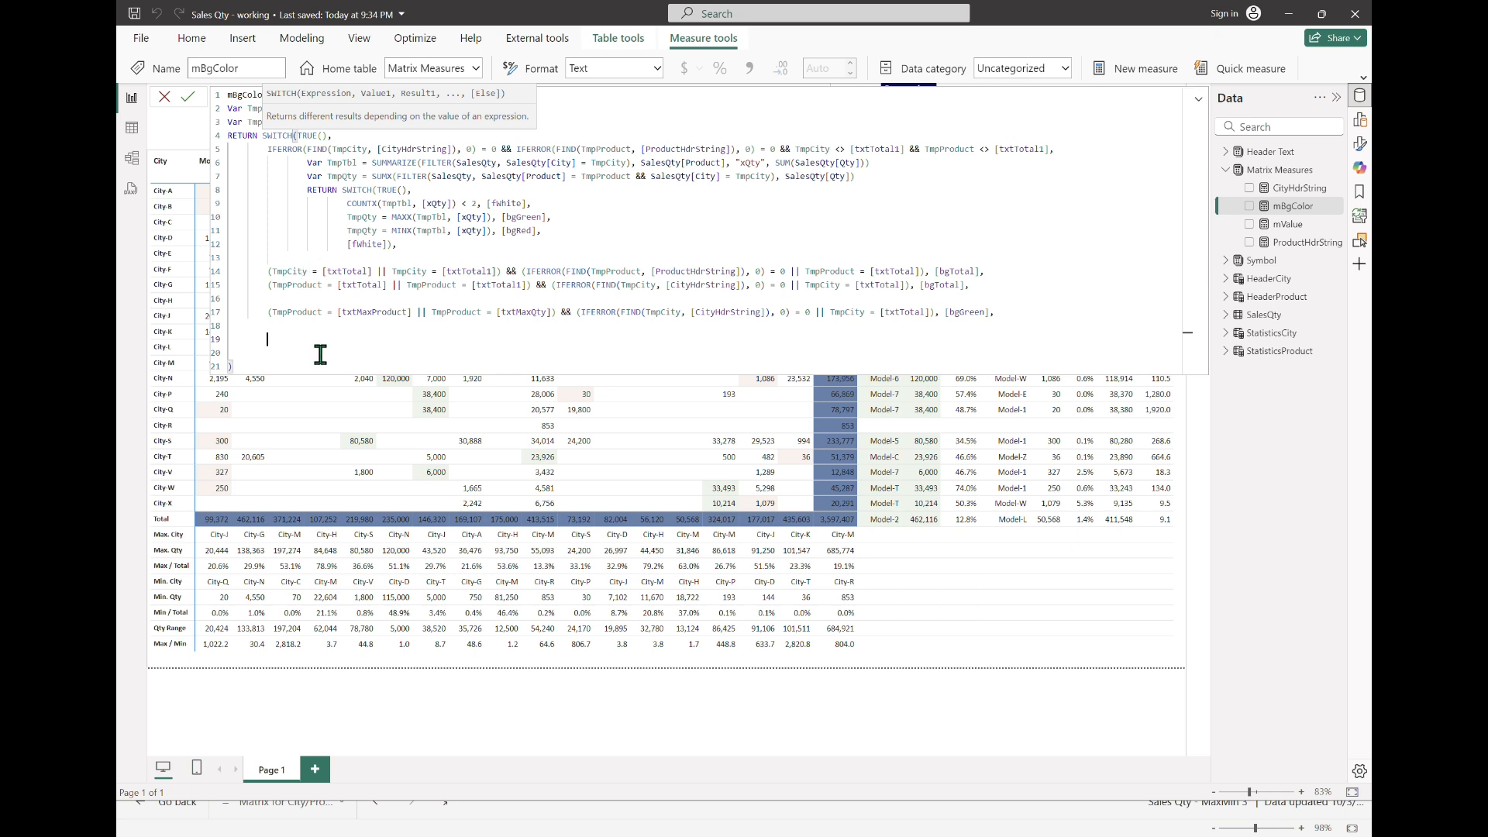
Step: Start a new mBgColor case with TmpCity = [txtMaxDivTotal] &&, without an opening parenthesis
type("(TmpCity")
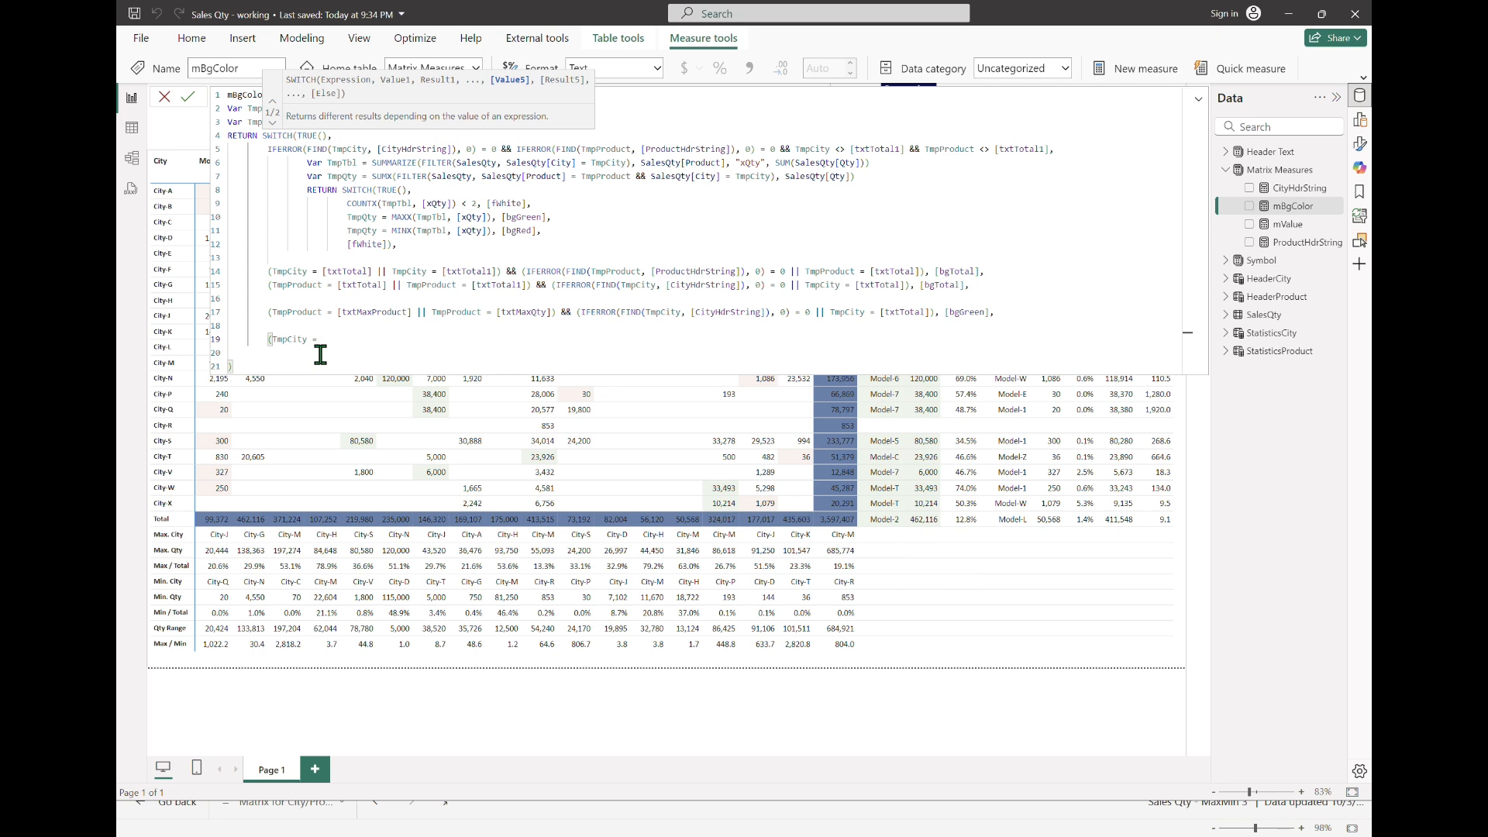
type(" = tx")
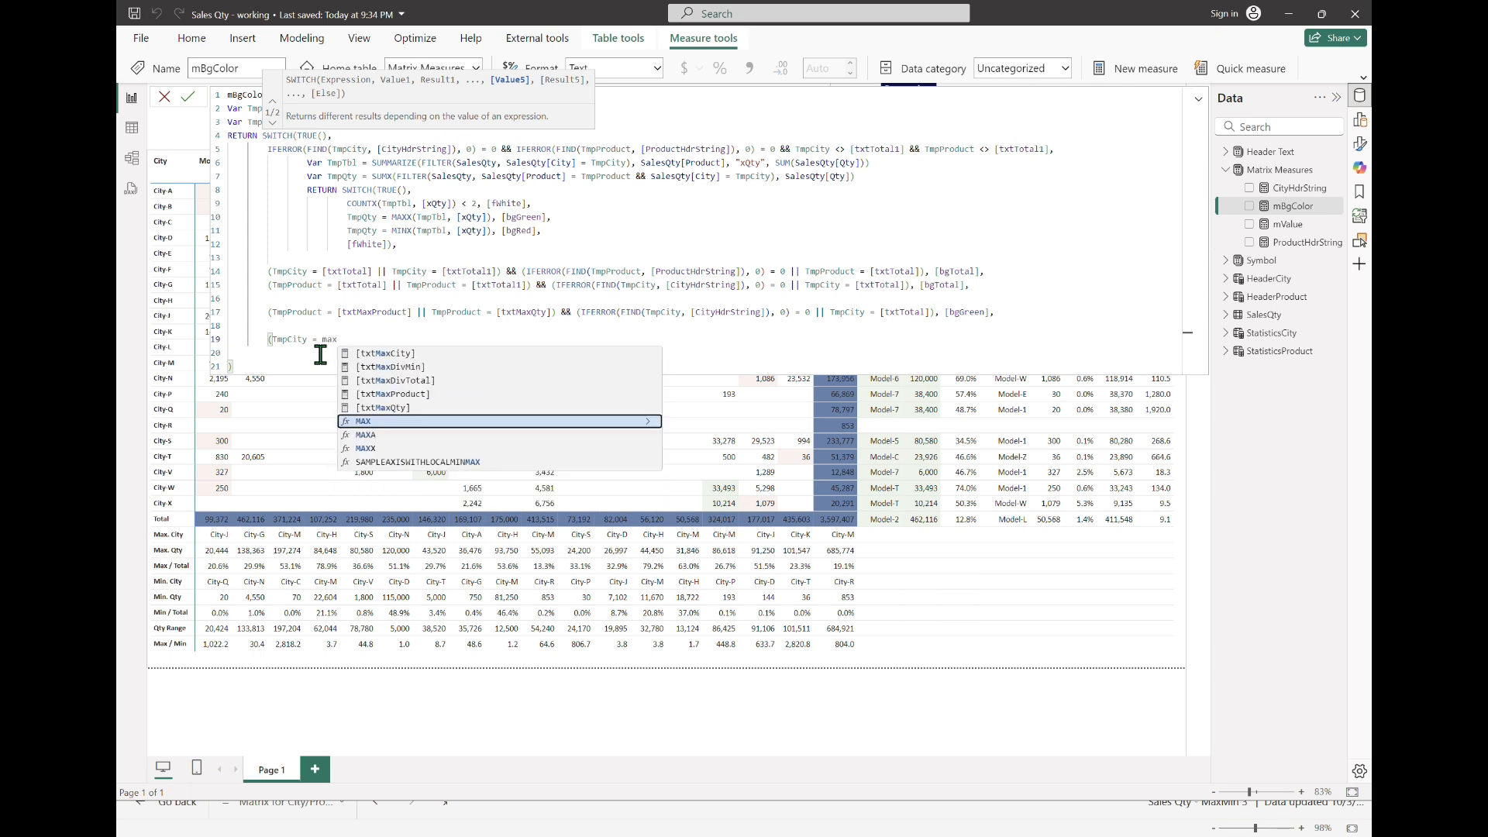
type("tmaxdiv")
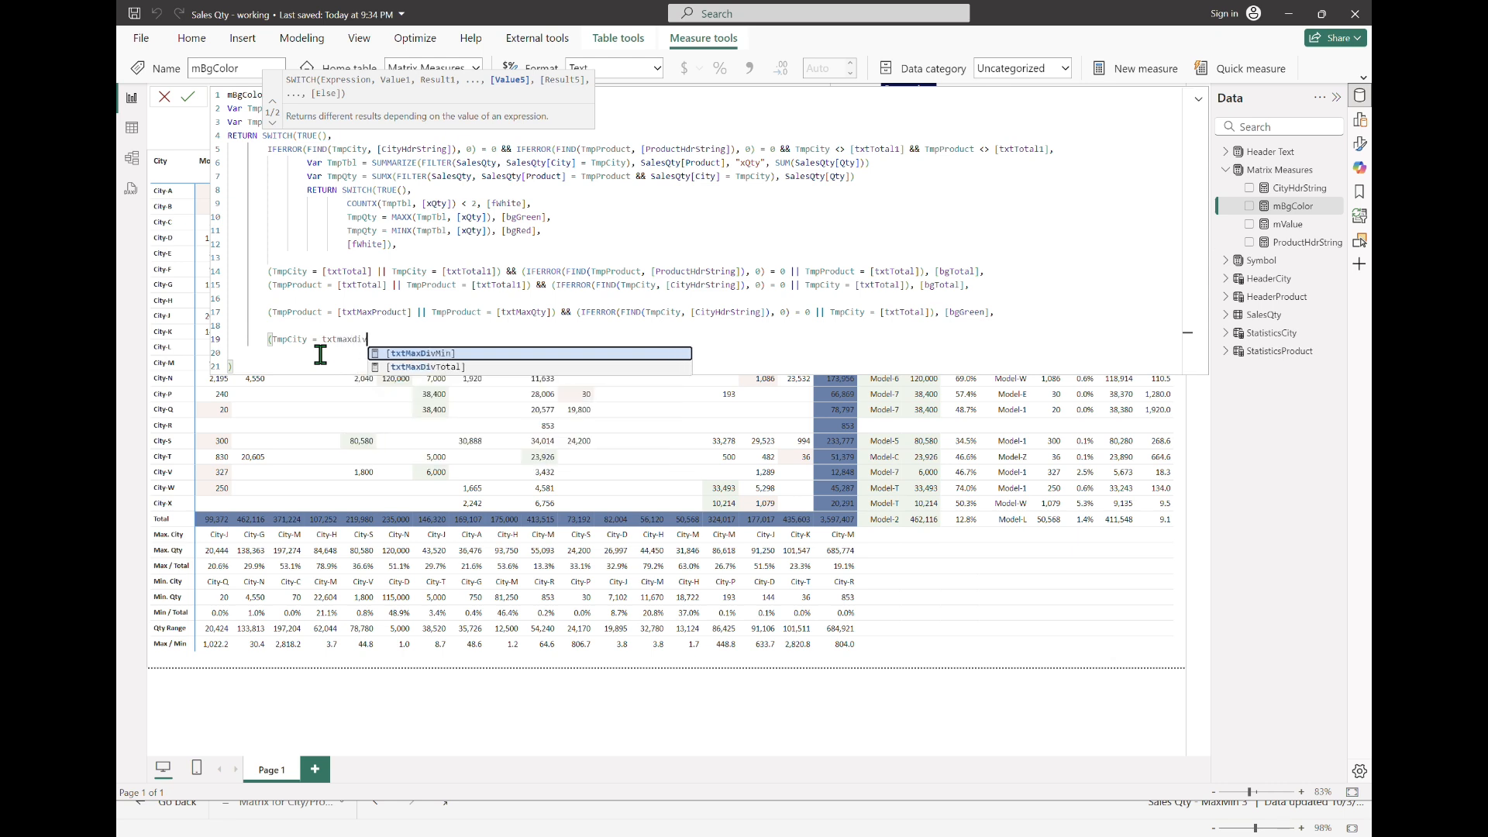
key("Down")
key("Tab")
key("Home")
key("Delete")
key("End")
type("&&")
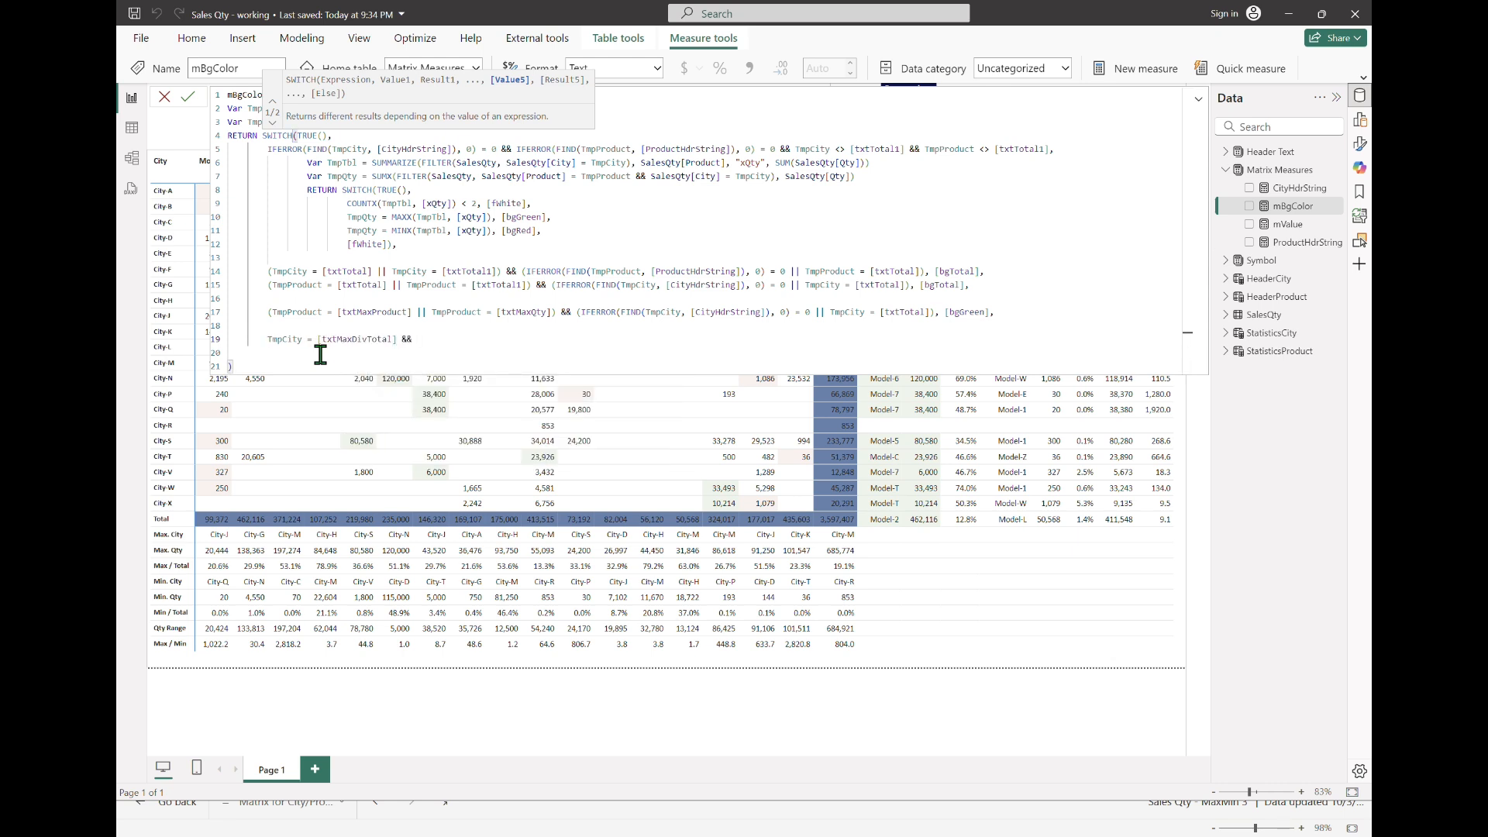
type(" (IFERROR(")
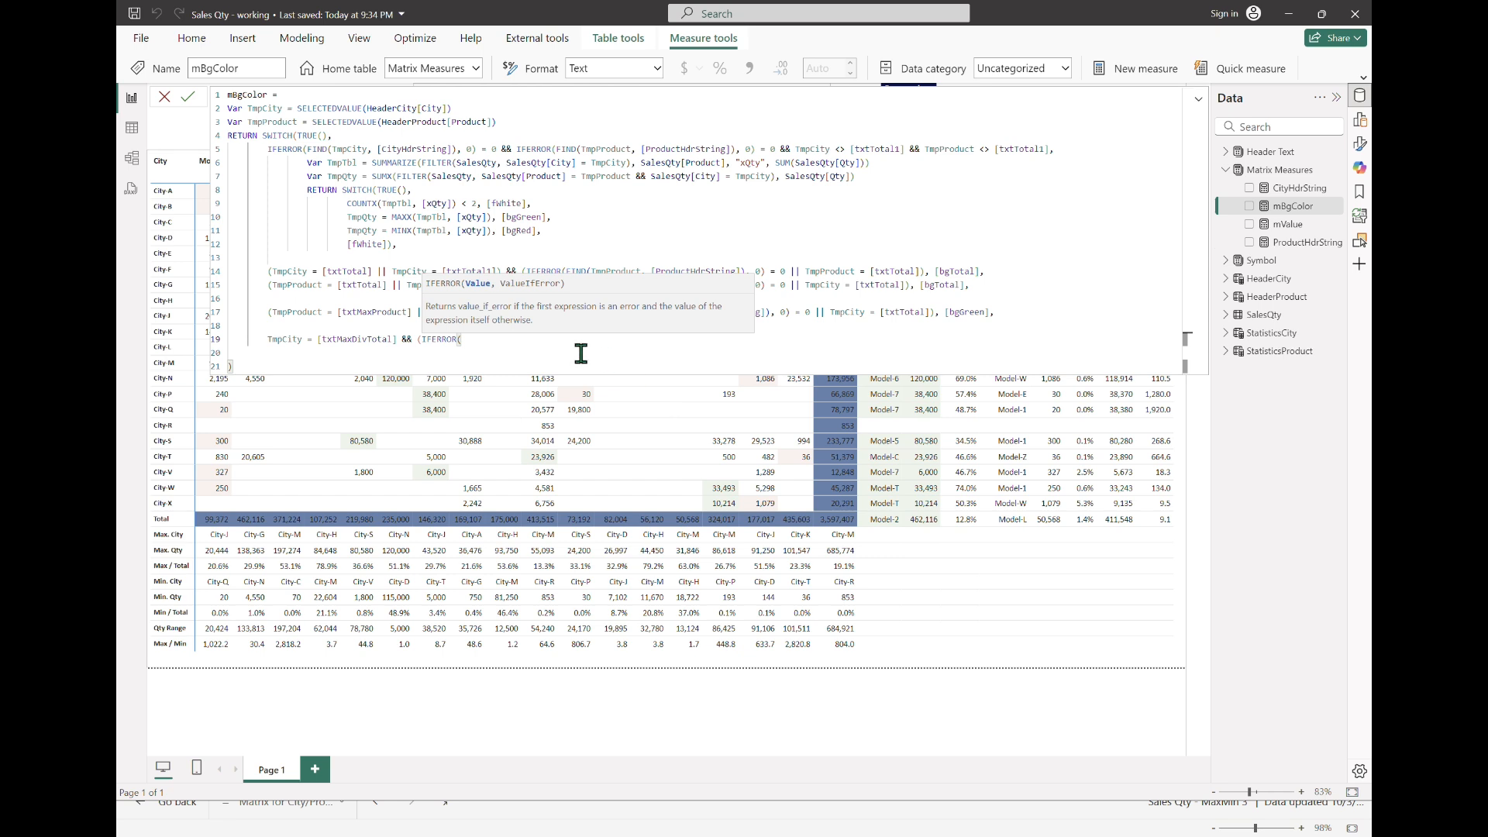
Step: Open a parenthesized condition in the new case with IFERROR(FIND(TmpProduct, [ProductHdrString]), 0) = 0
type("FIND(TmpProduct")
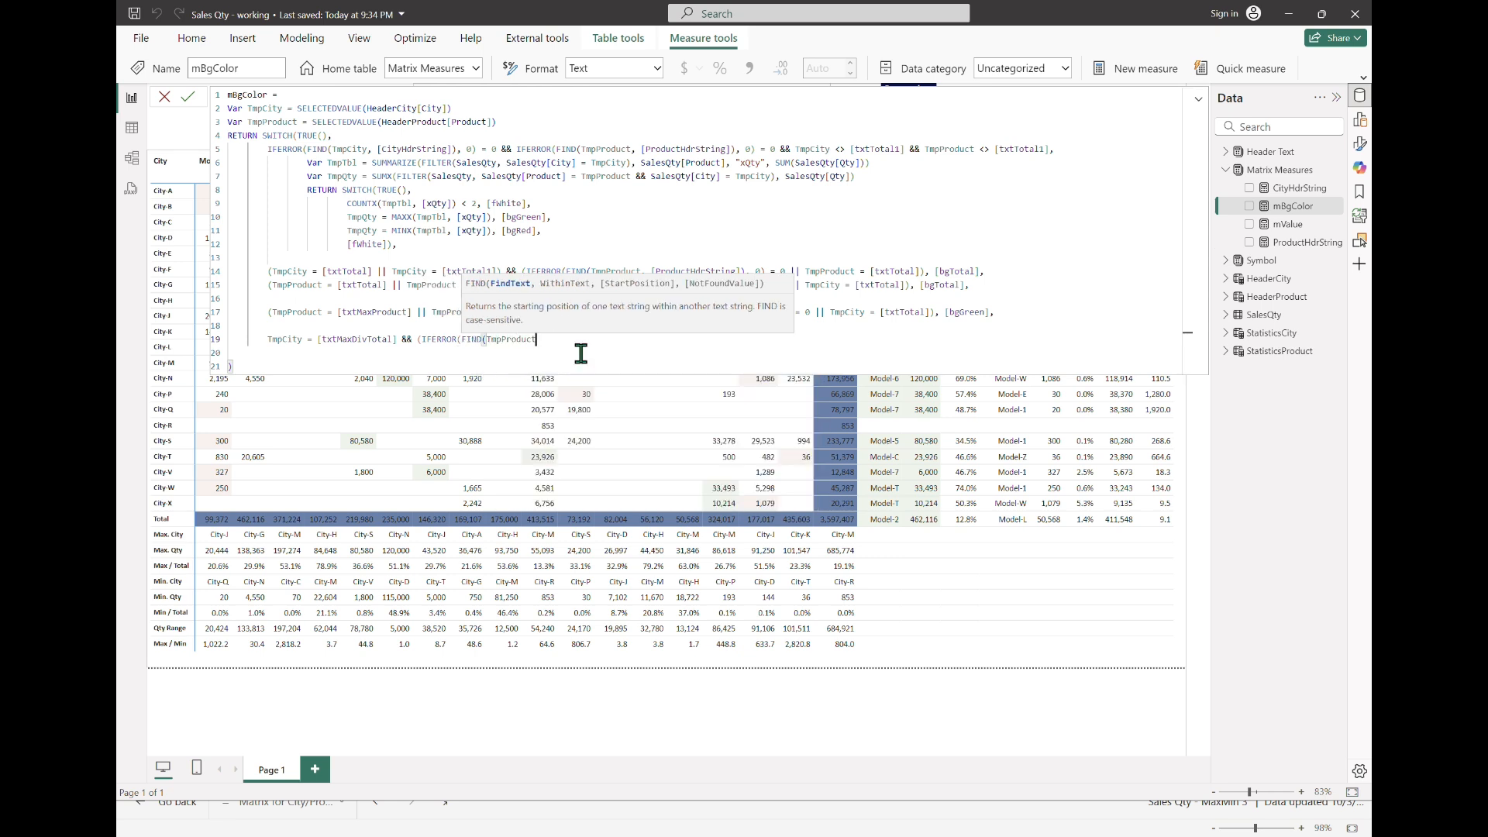
type(", [ProductHdrString]),")
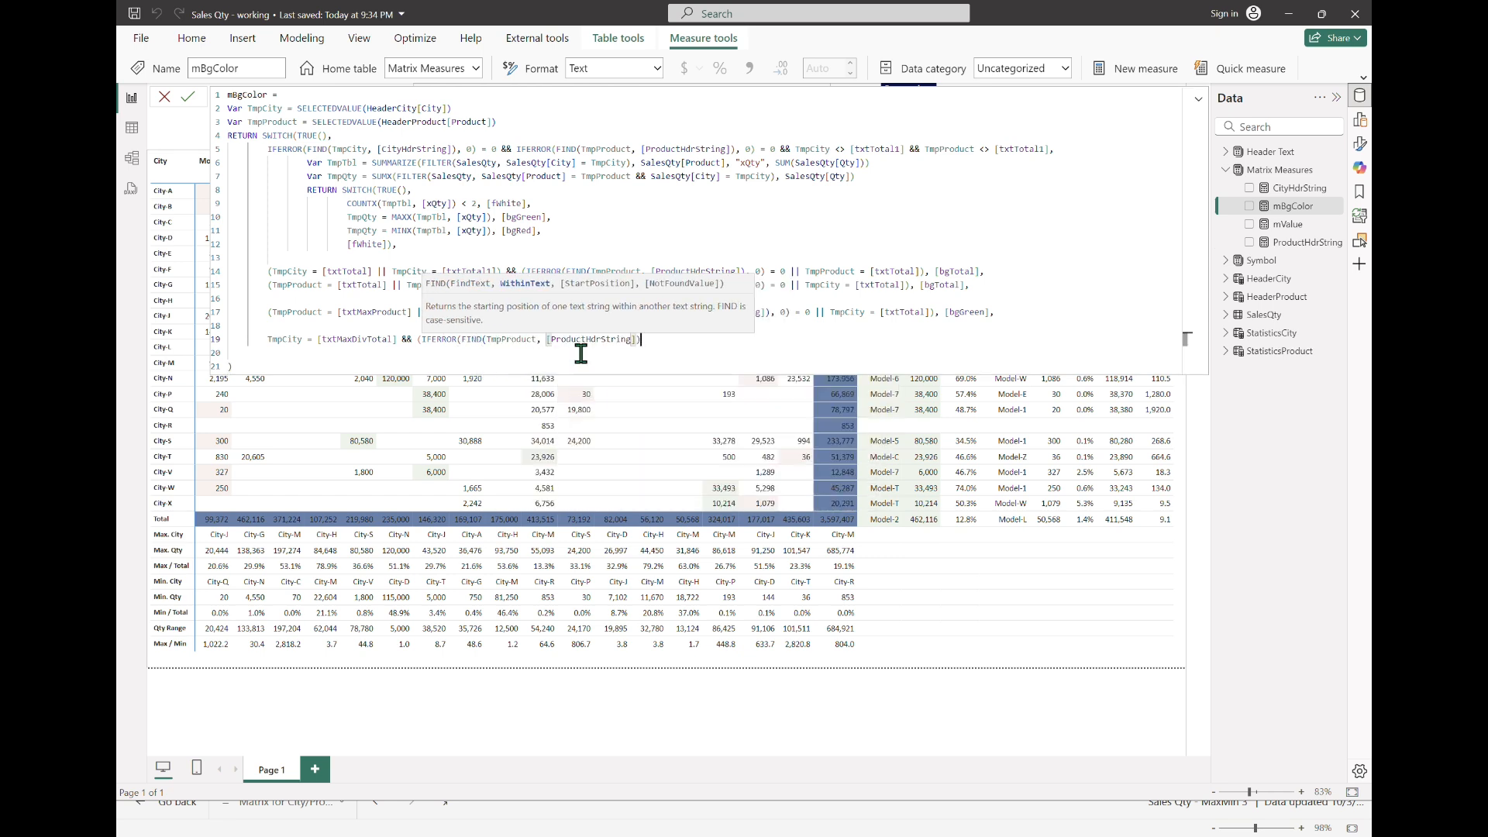
type(" 0) = 0")
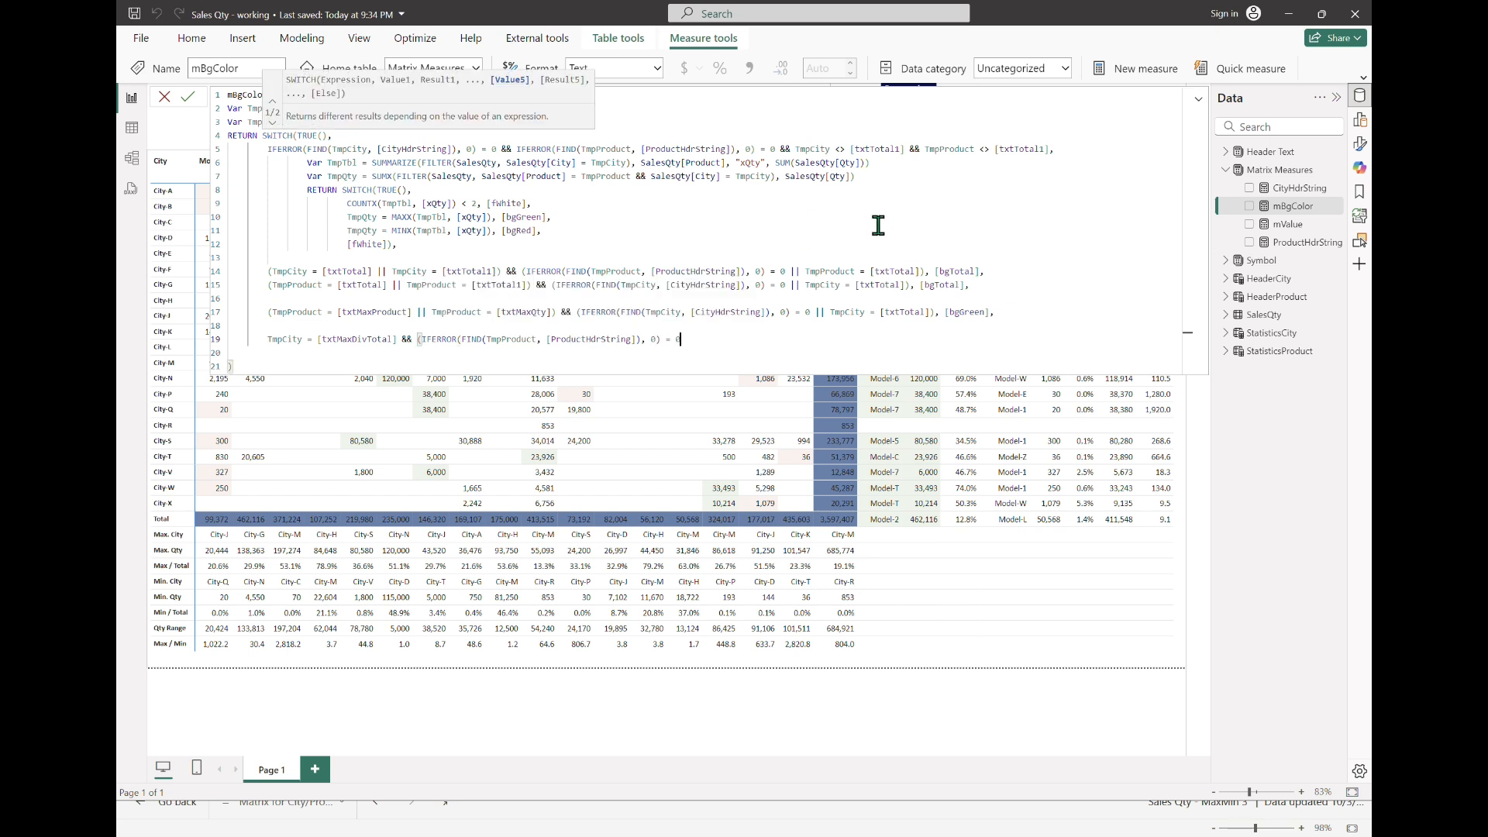
key("Escape")
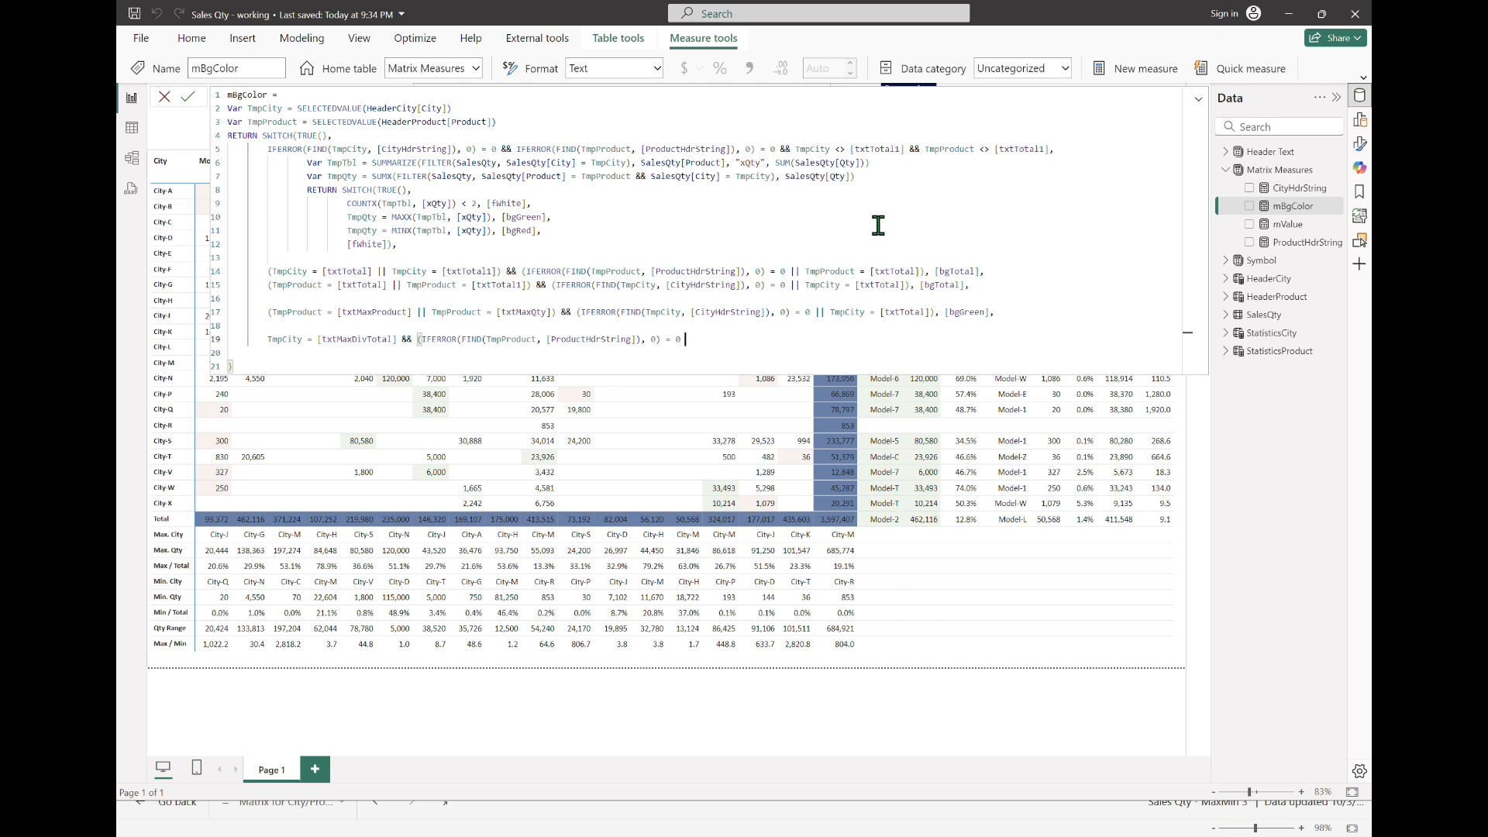
Step: Add || TmpProduct = [txtTotal] to the product check and close its parenthesis
type("||")
type("tmp")
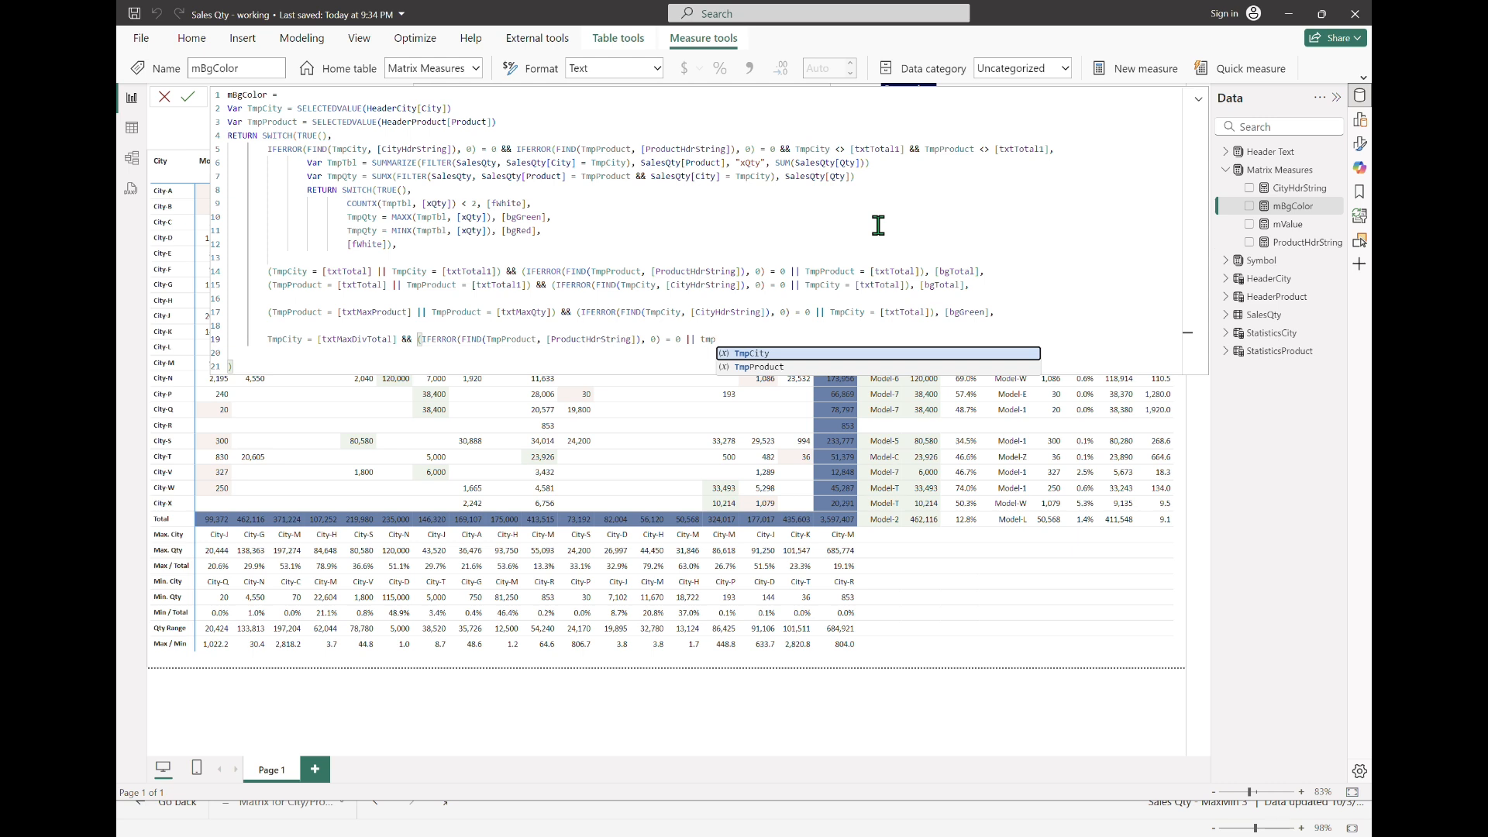
key("Down")
key("Tab")
type("= [txt")
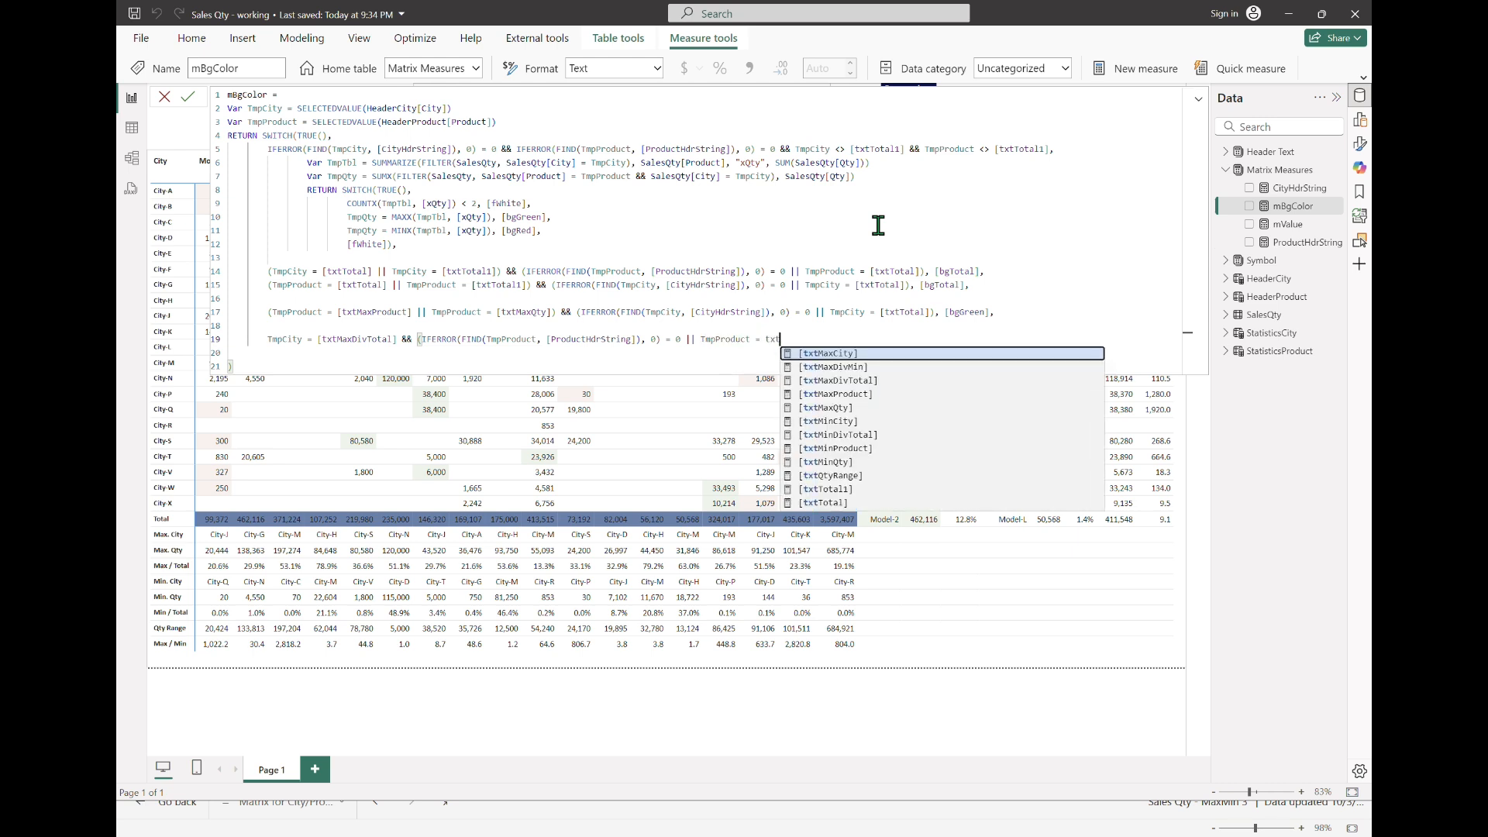
type("Tot")
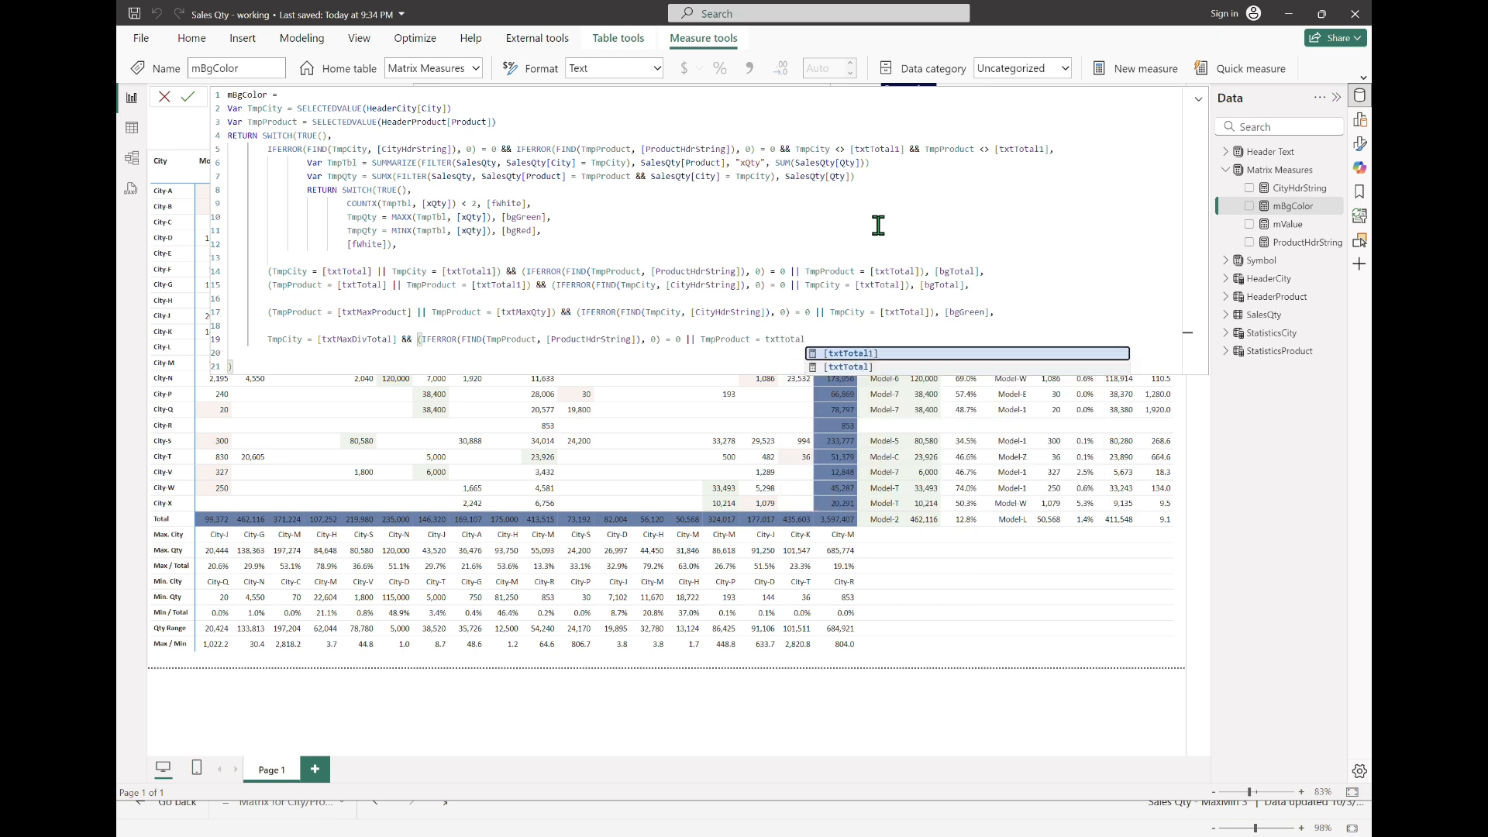
key("Tab")
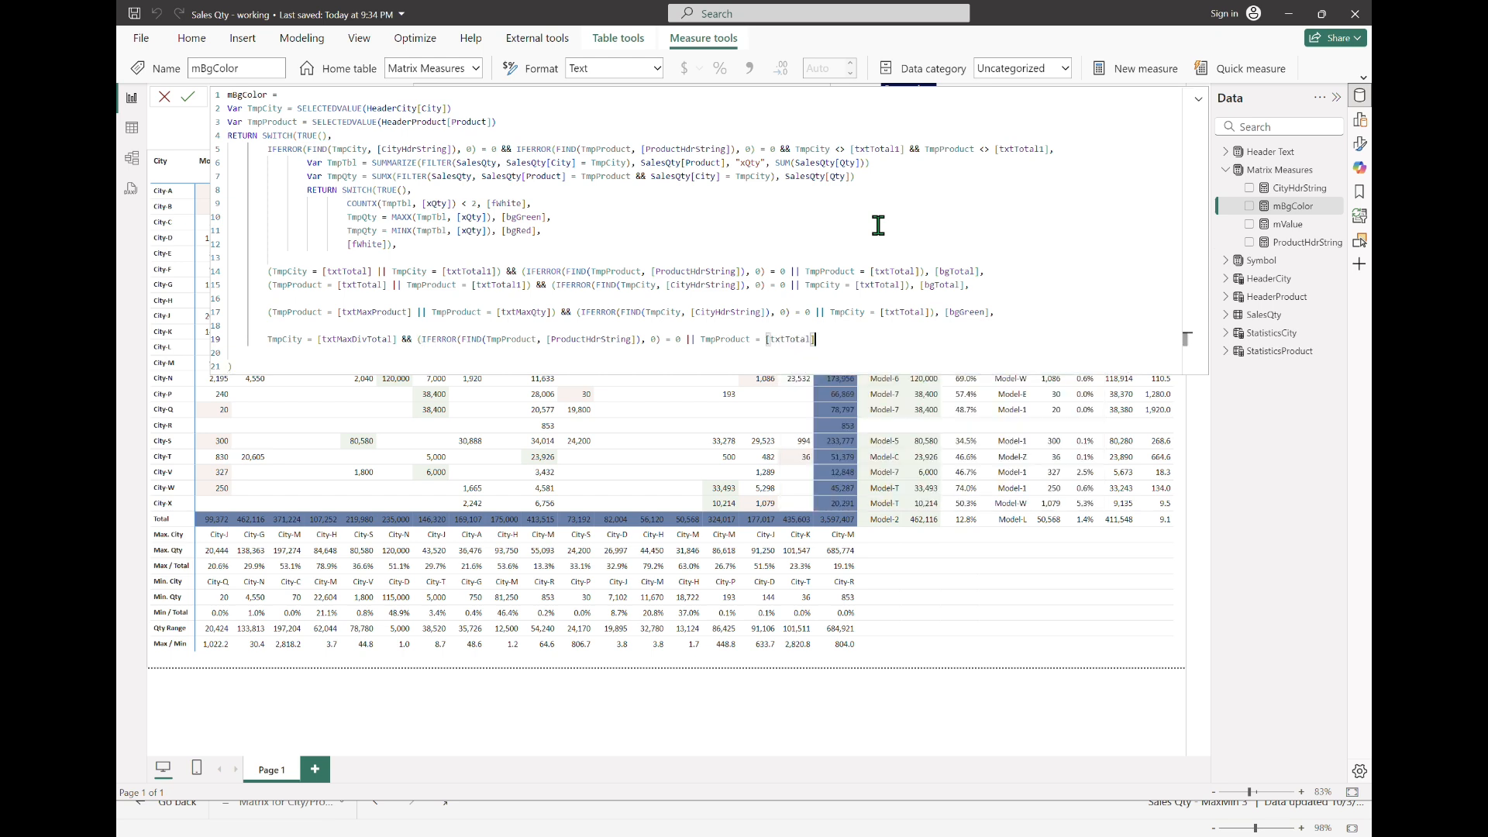
type(")")
type(", ")
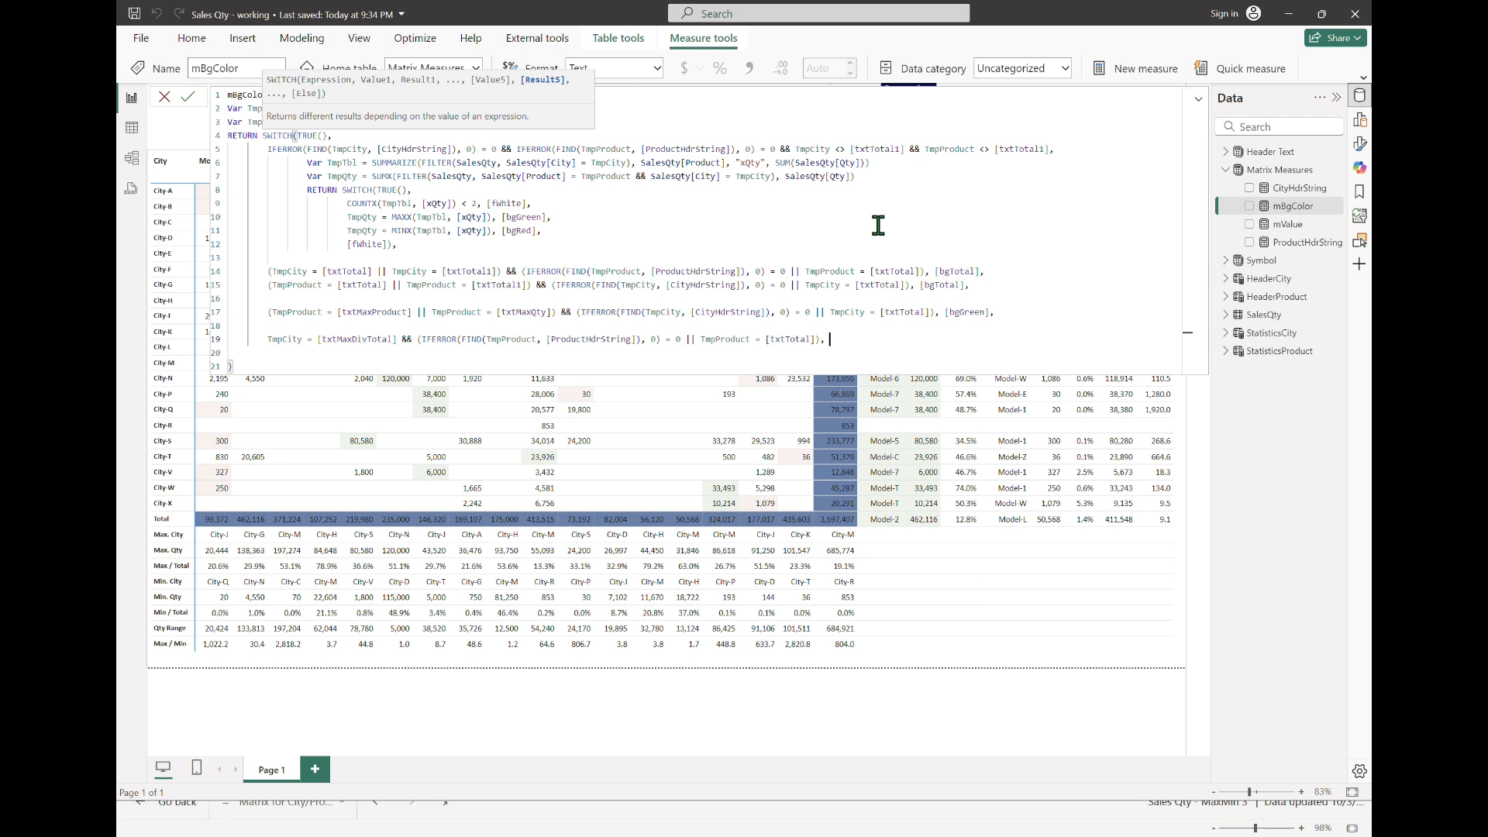
type("bgdarkg")
Step: Return [bgDarkGreen] for the TmpCity = [txtMaxDivTotal] case and commit the measure
key("Tab")
key("Return")
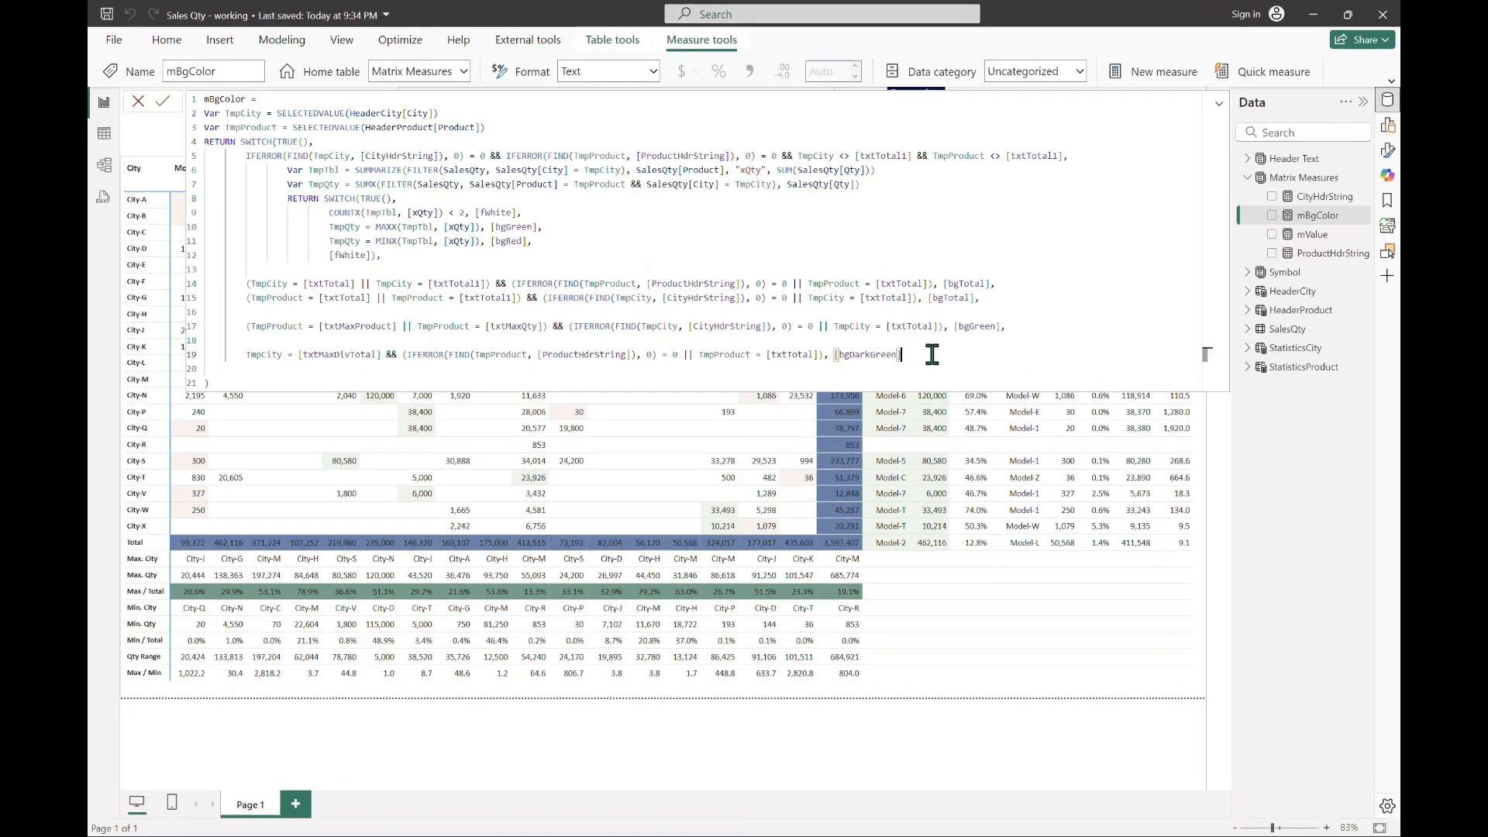
Step: Append a comma after [bgDarkGreen] and start the next line's case with TmpProduct = [txtMaxDivTotal]
left_click(924, 338)
type(",")
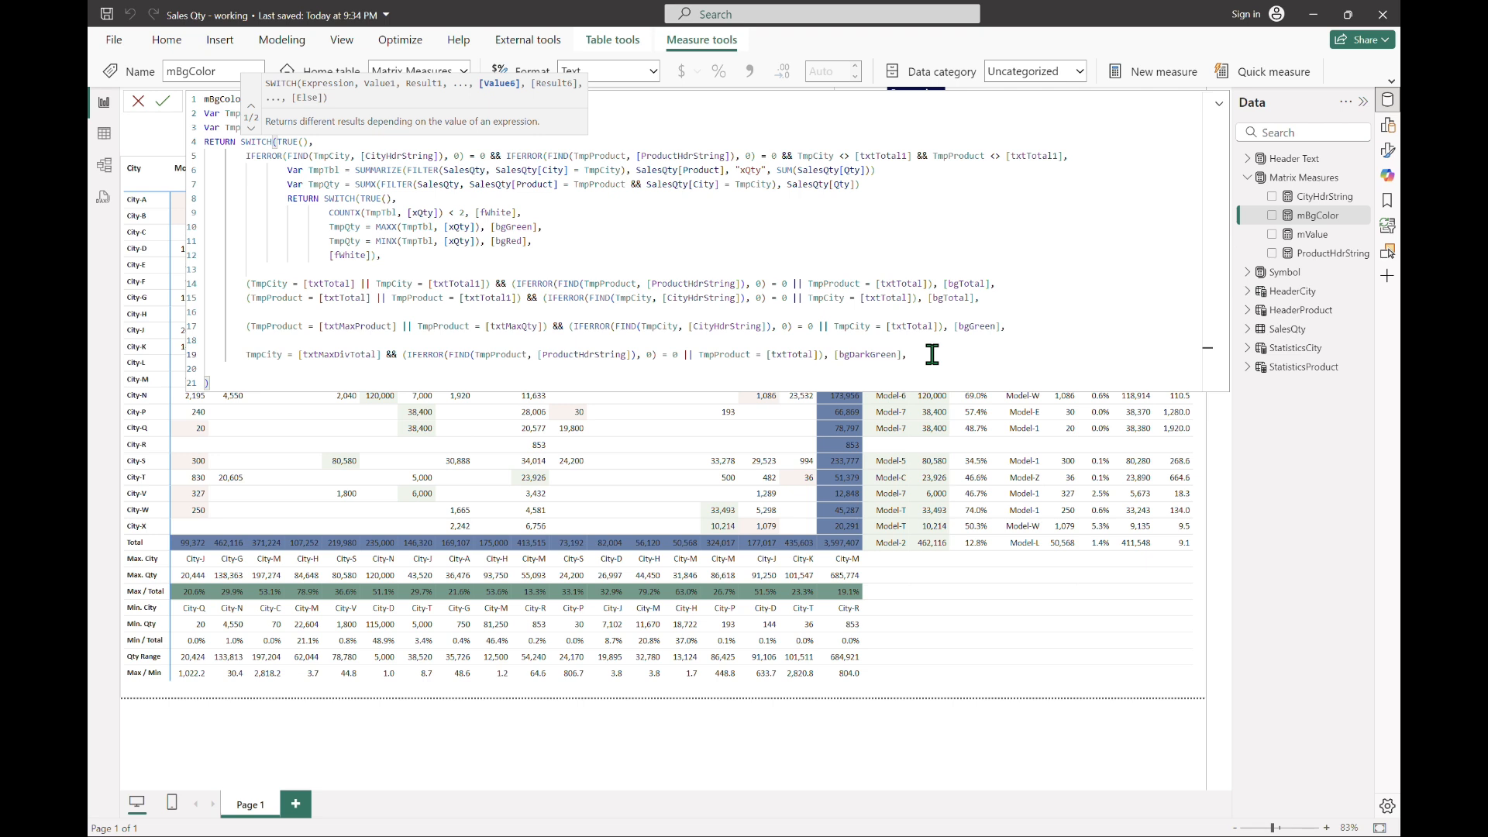
key("shift+Return")
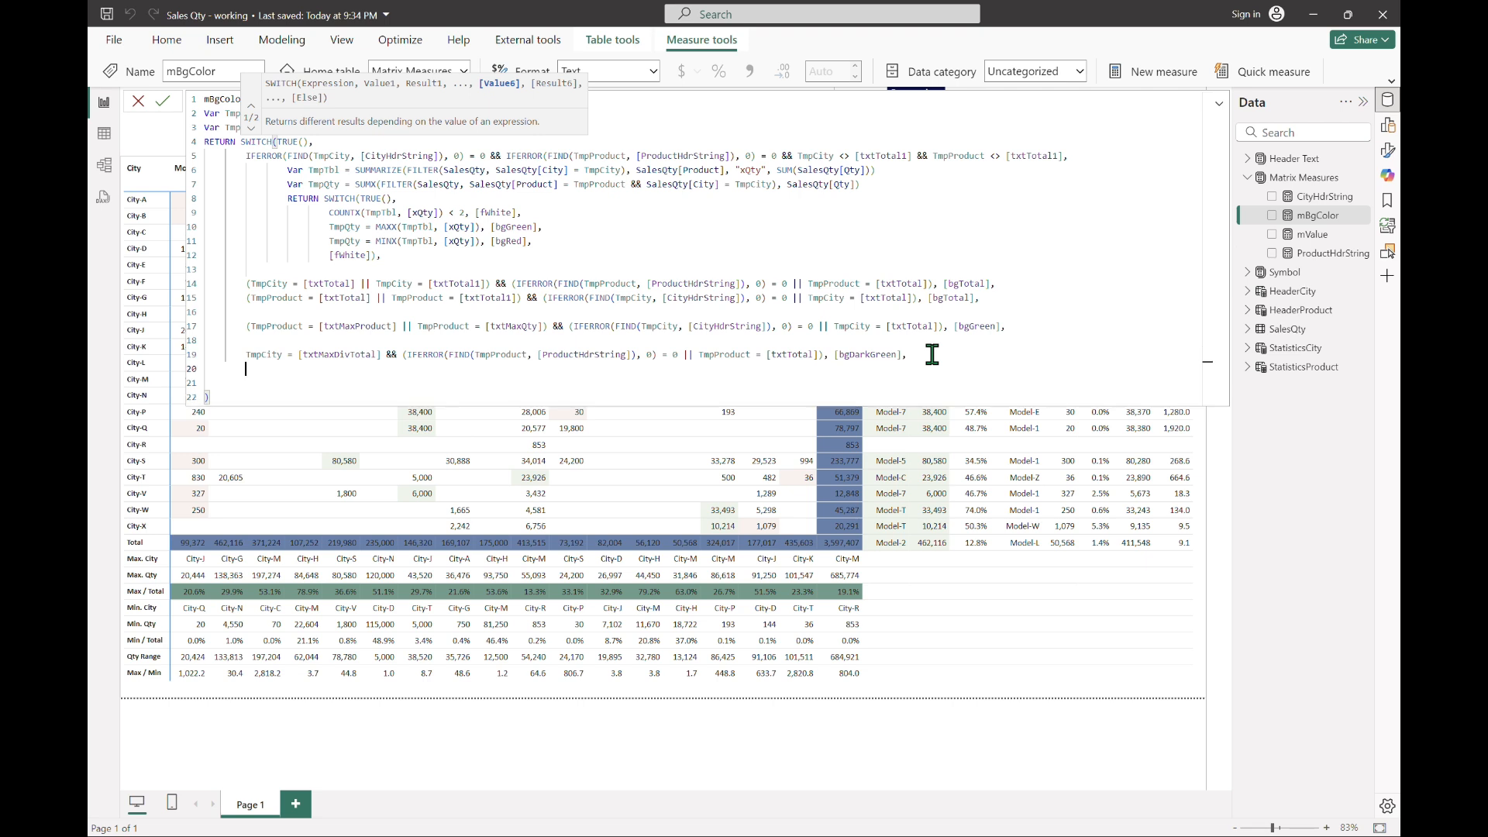
type("TmpProduct ")
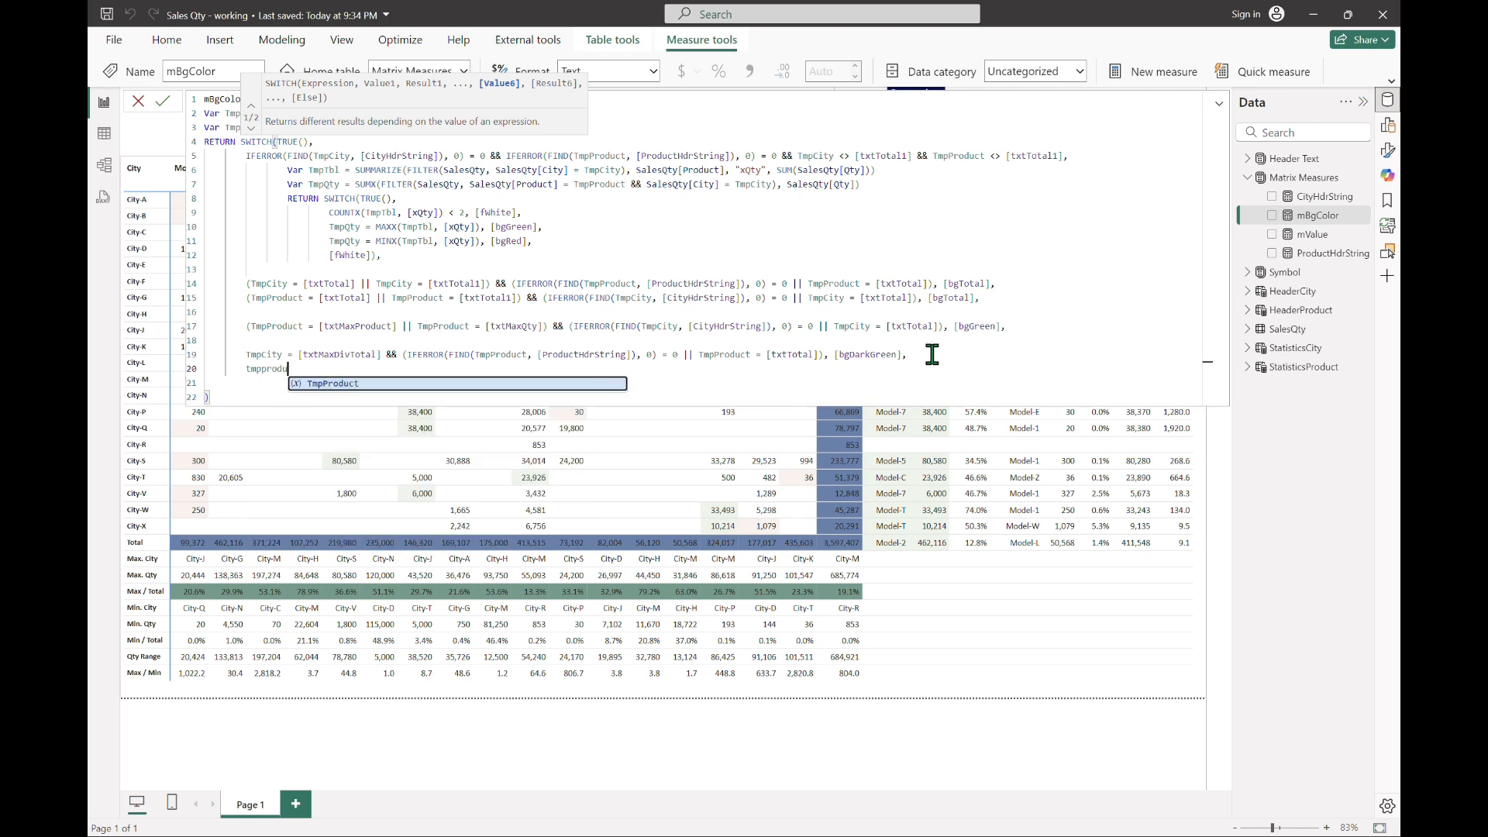
type("= txtmaxdiv")
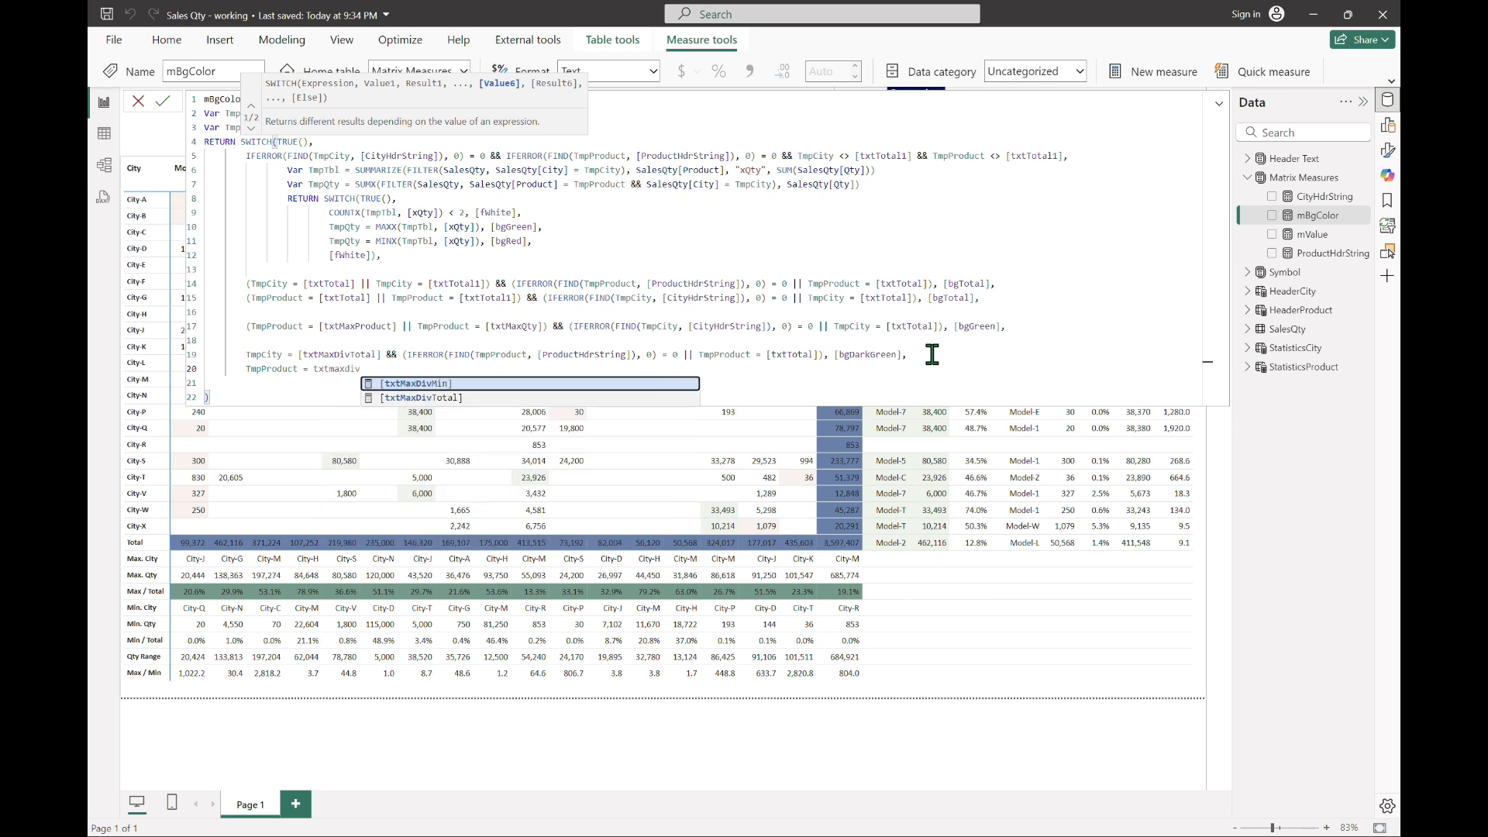
key("Down")
key("Tab")
Step: Extend the TmpProduct = [txtMaxDivTotal] case with an opened condition && (IFERROR(FIND(TmpCity, [CityHdrString]), 0) = 0
type("&& (IFERROR(FIND(tmpci")
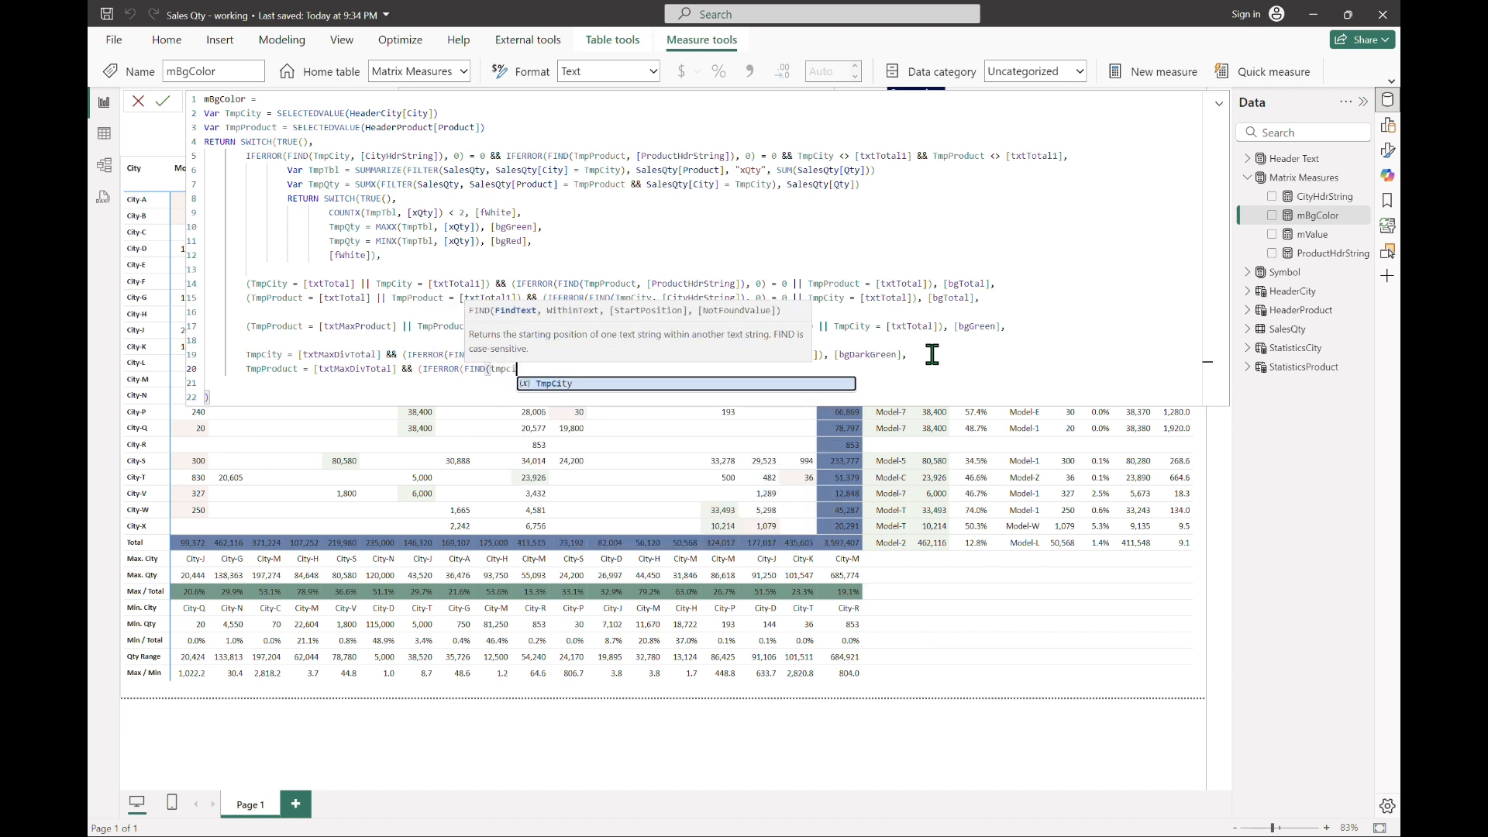
key("Tab")
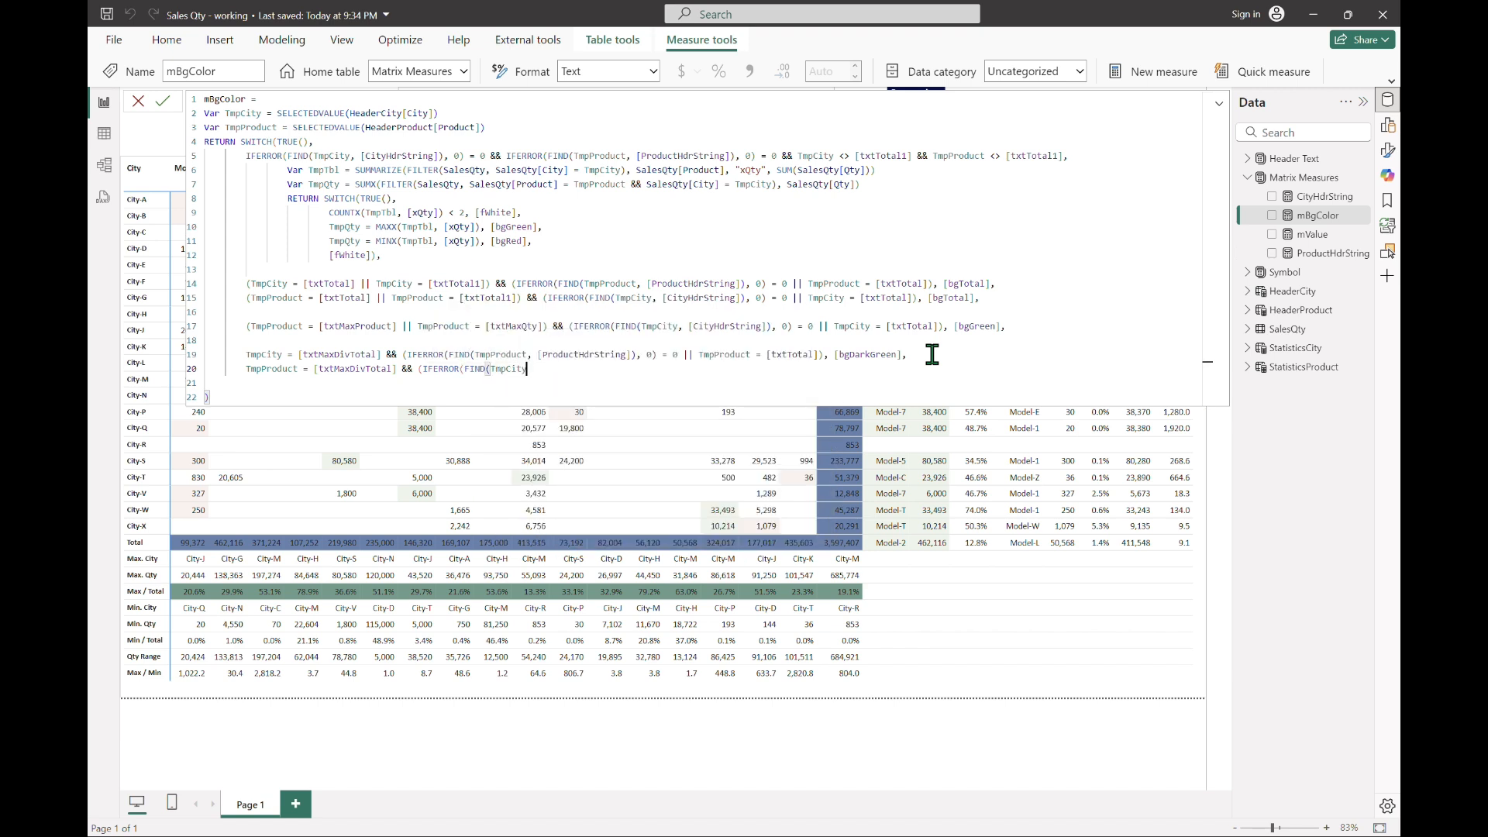
type(", [cityhd")
key("Tab")
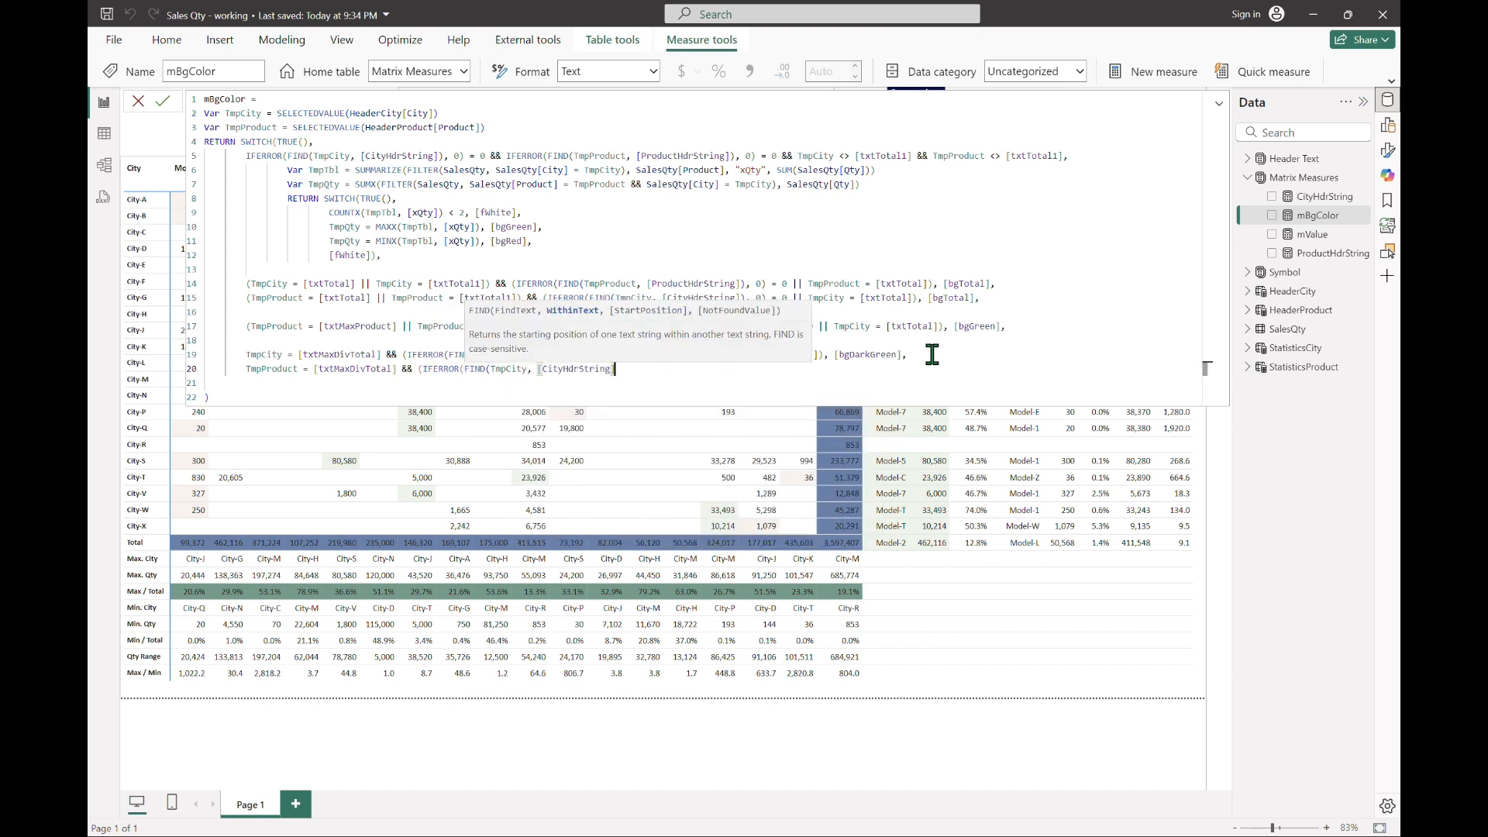
type("), 0) = 0")
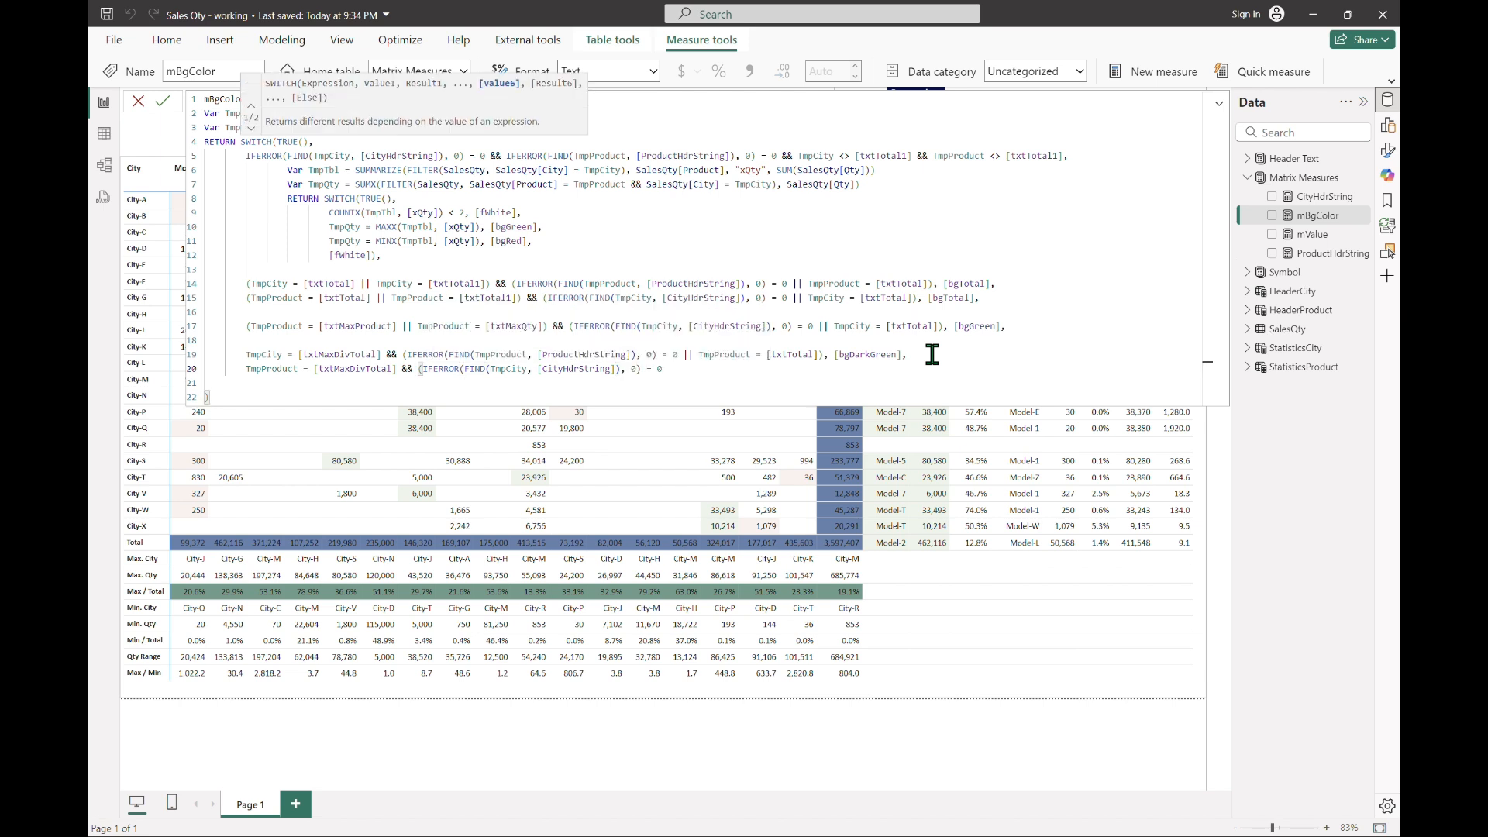
type(" || TmpCity ")
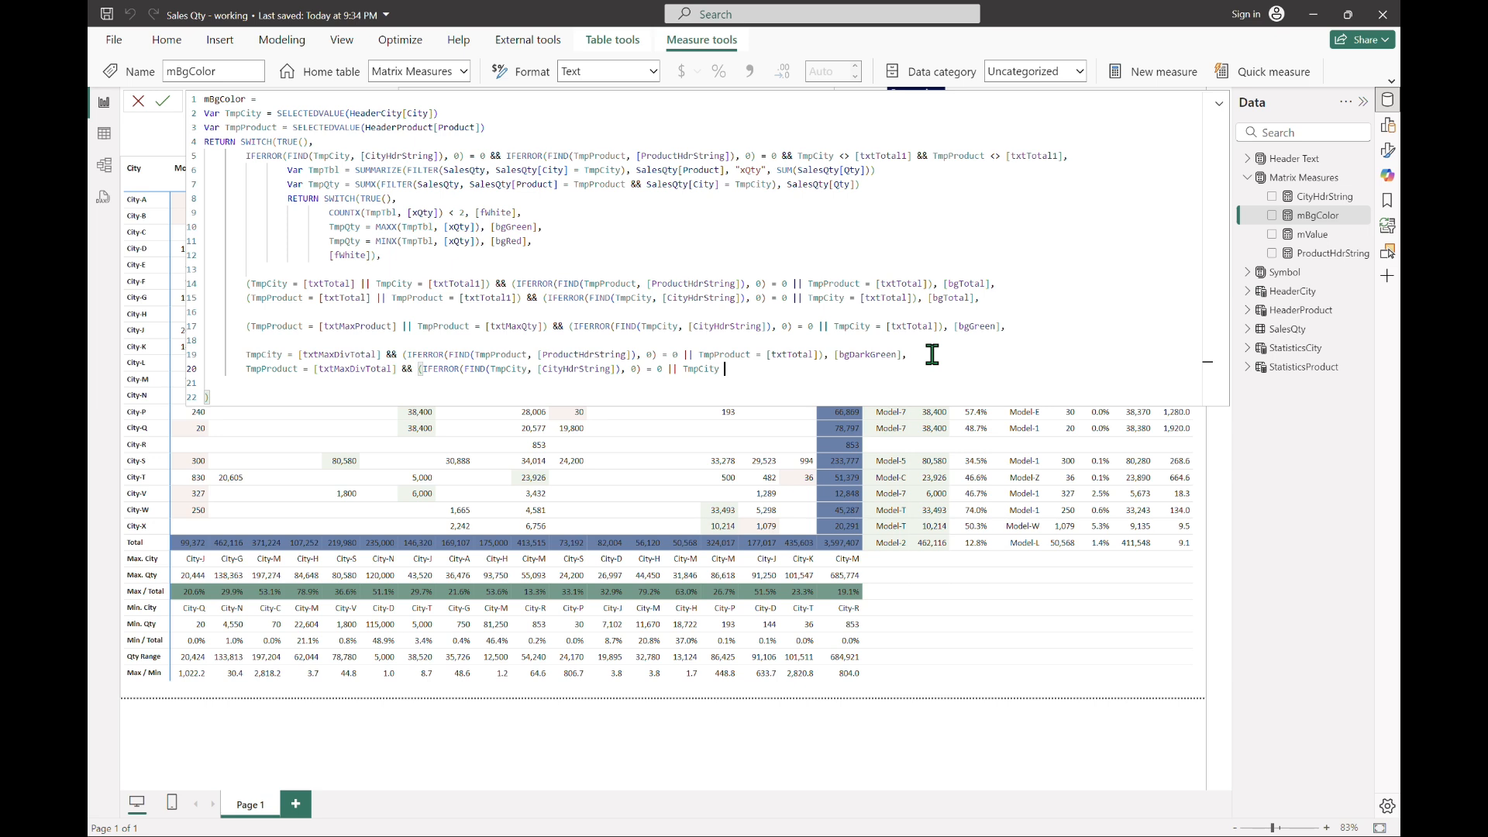
type("= [txtTotal]), bgd")
Step: Finish the condition with || TmpCity = [txtTotal]), return [bgDarkGreen], commit the measure and collapse the formula editor
key("Down")
key("Tab")
key("Return")
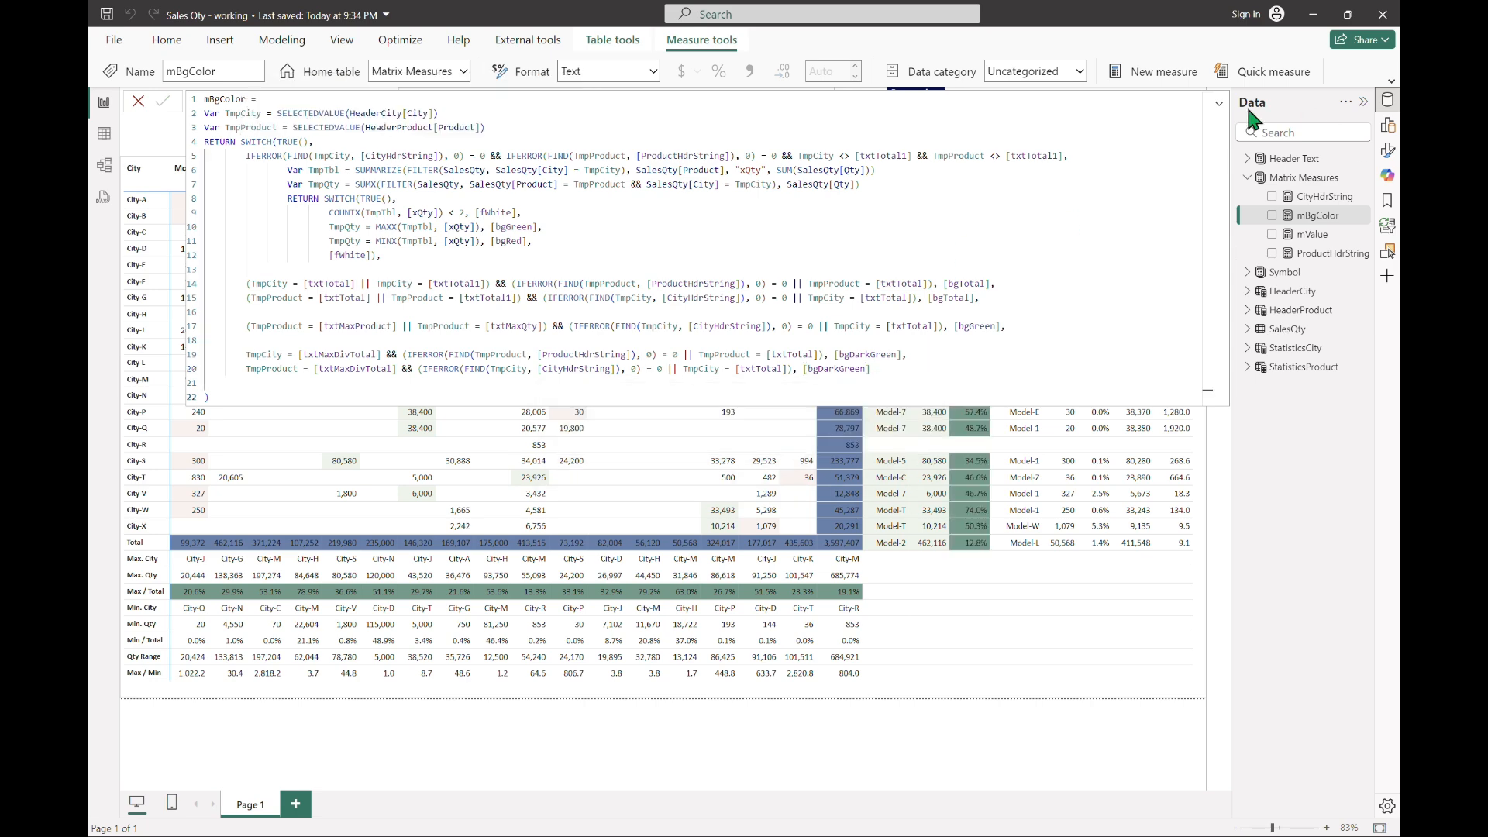
left_click(1218, 104)
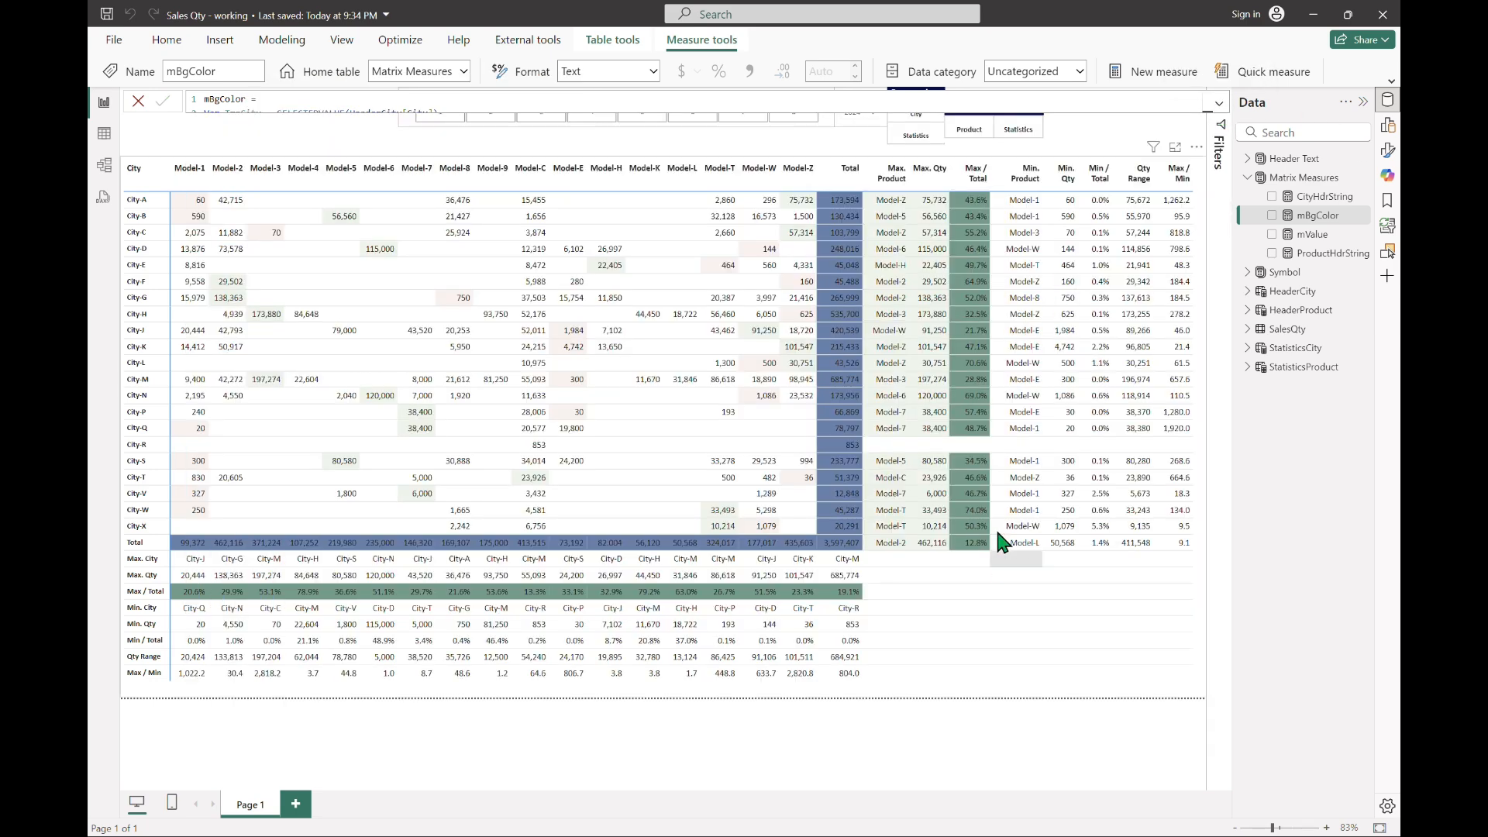
Step: Add a comma after the last [bgDarkGreen] and paste a copy of the [txtMaxProduct] / [txtMaxQty] case below it, separated by a blank line
left_click(1215, 118)
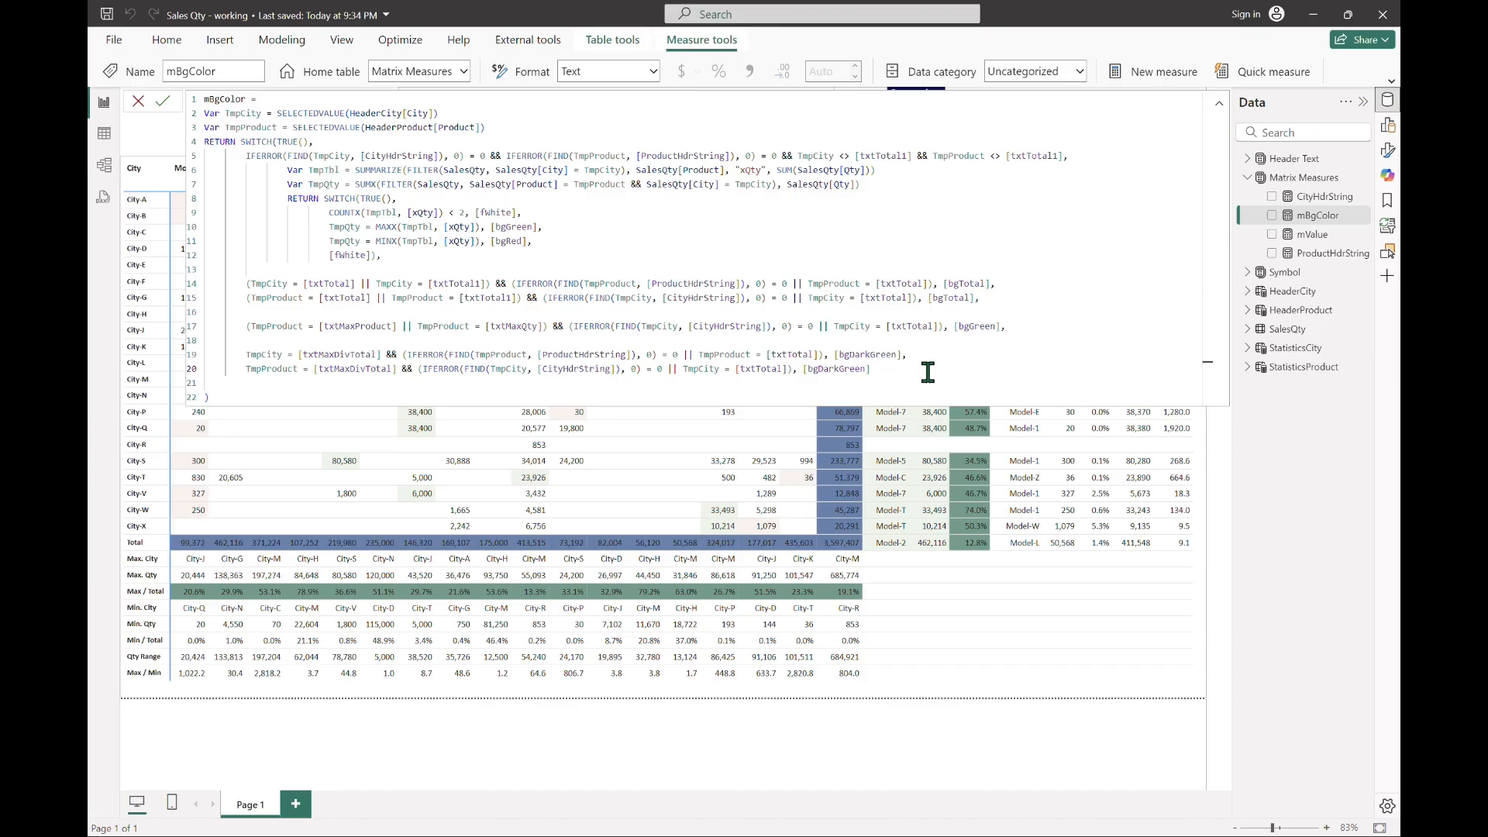
left_click(927, 372)
key("Up")
key("Up")
key("Up")
key("Home")
key("shift+End")
key("ctrl+c")
left_click(927, 372)
key("Return")
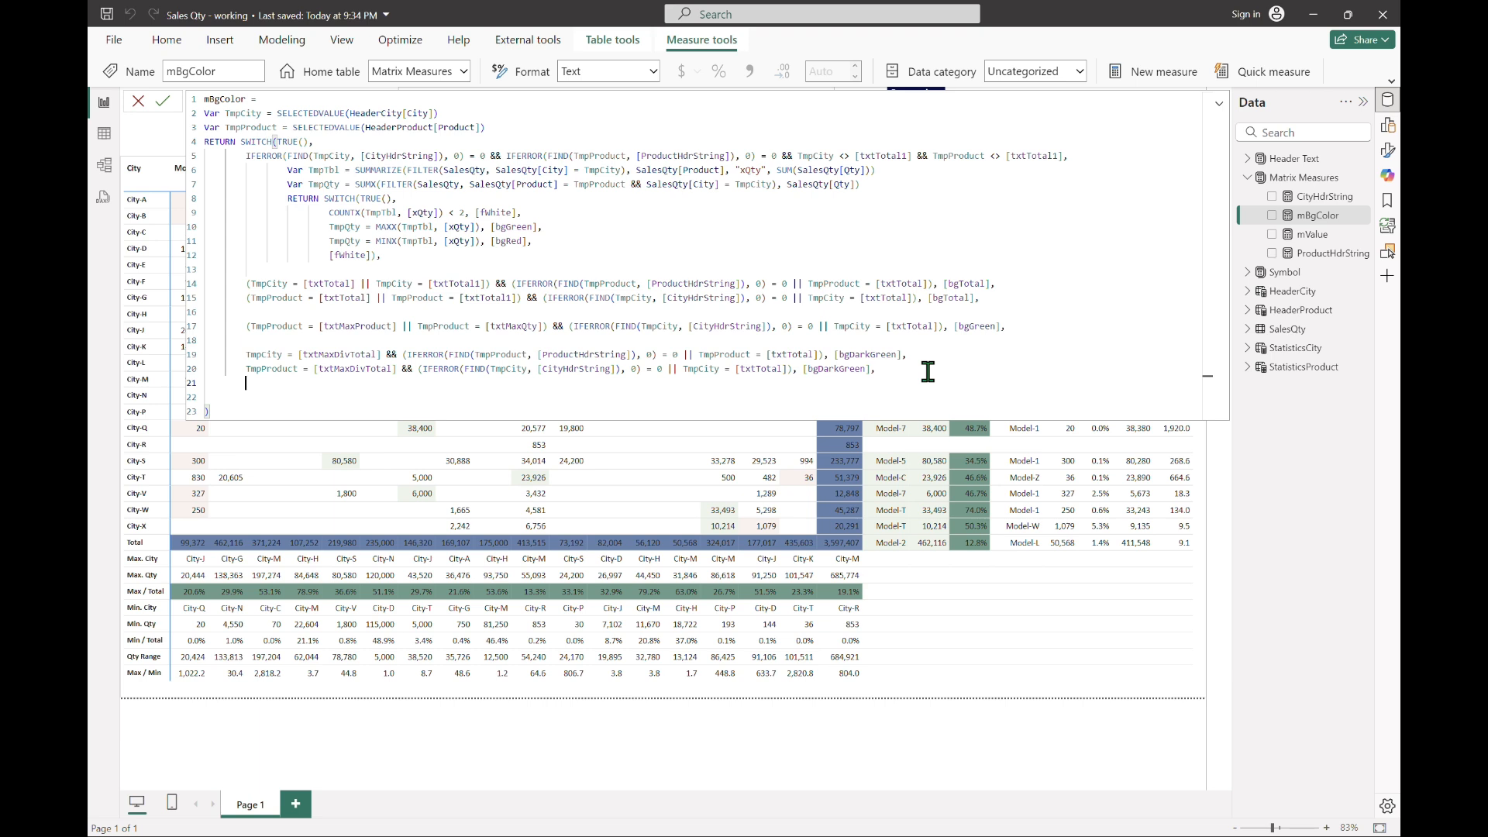
key("Return")
key("ctrl+v")
key("Home")
key("Right")
key("ctrl+shift+Right")
type("TmpCit")
key("Tab")
key("Right")
key("Right")
key("Right")
key("Right")
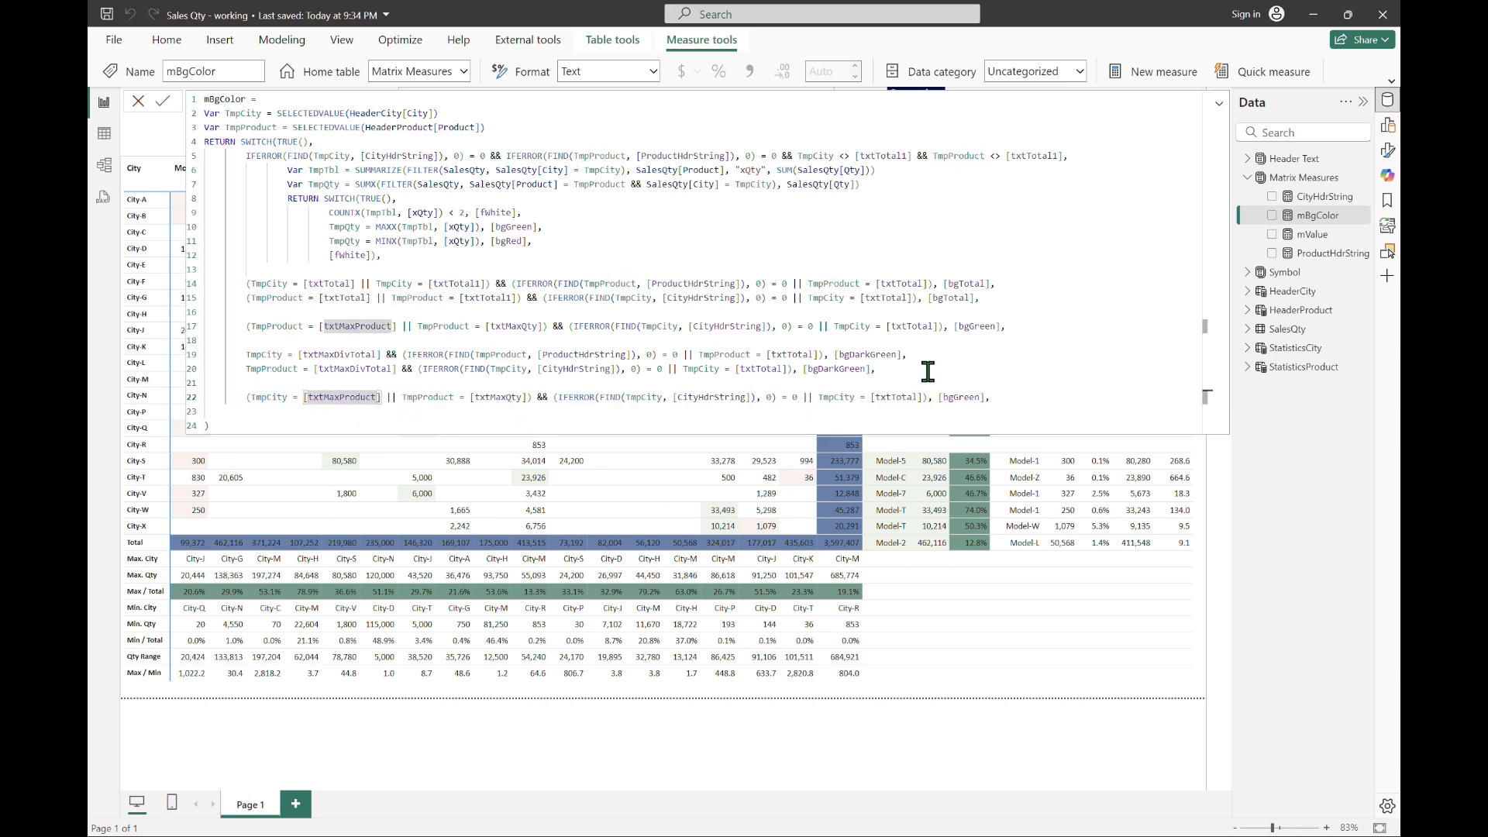
key("ctrl+z")
key("ctrl+z")
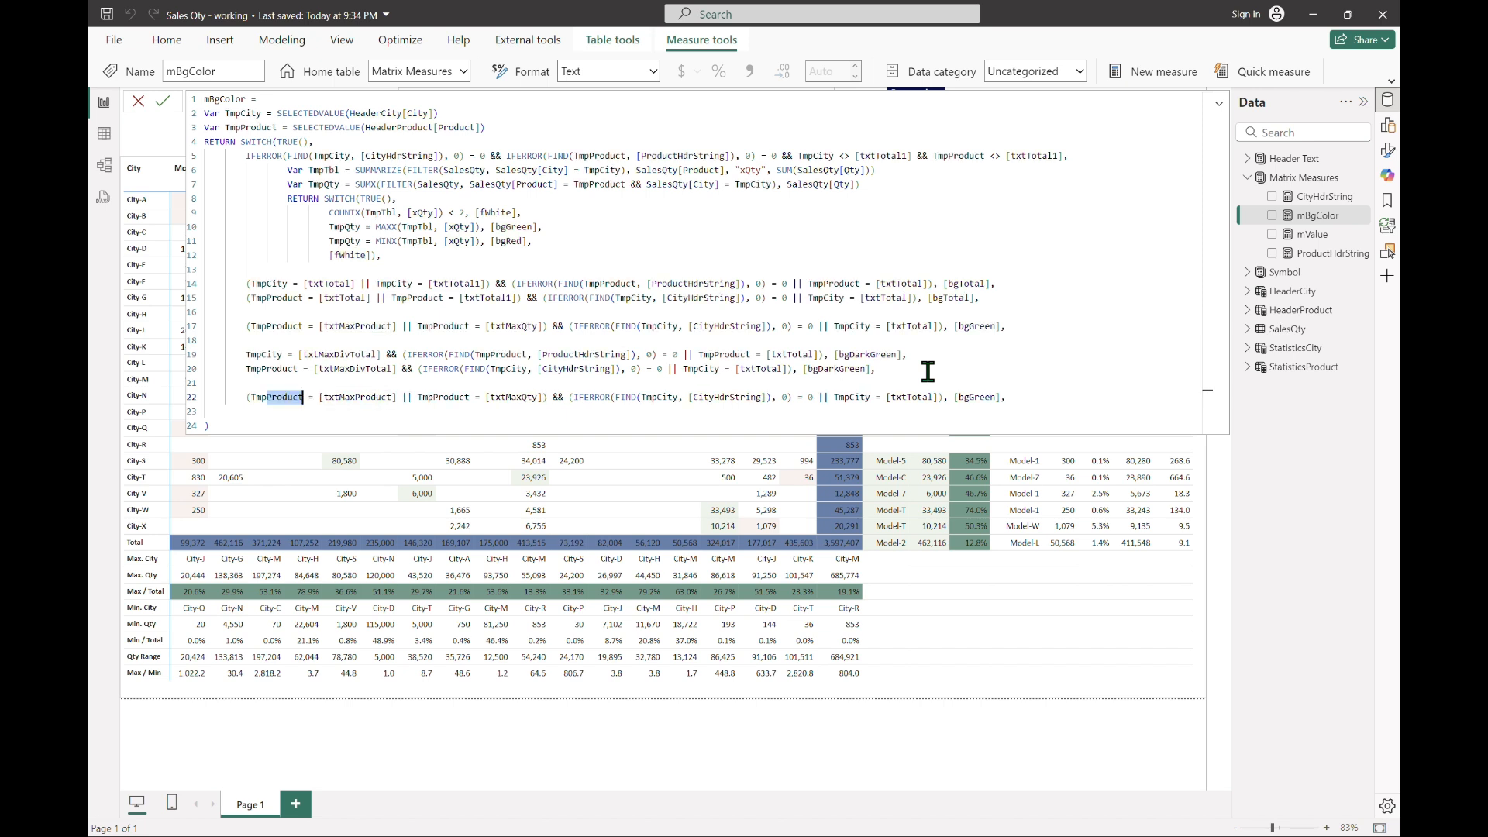
Step: Change [txtMaxProduct] to [txtMinProduct] in the pasted case
key("Right")
key("Right")
key("Right")
key("Right")
key("Right")
key("Right")
key("Right")
key("Right")
key("Right")
key("Right")
key("Right")
key("Right")
key("Right")
key("Right")
key("Right")
key("Right")
key("Right")
key("Right")
key("Right")
key("Right")
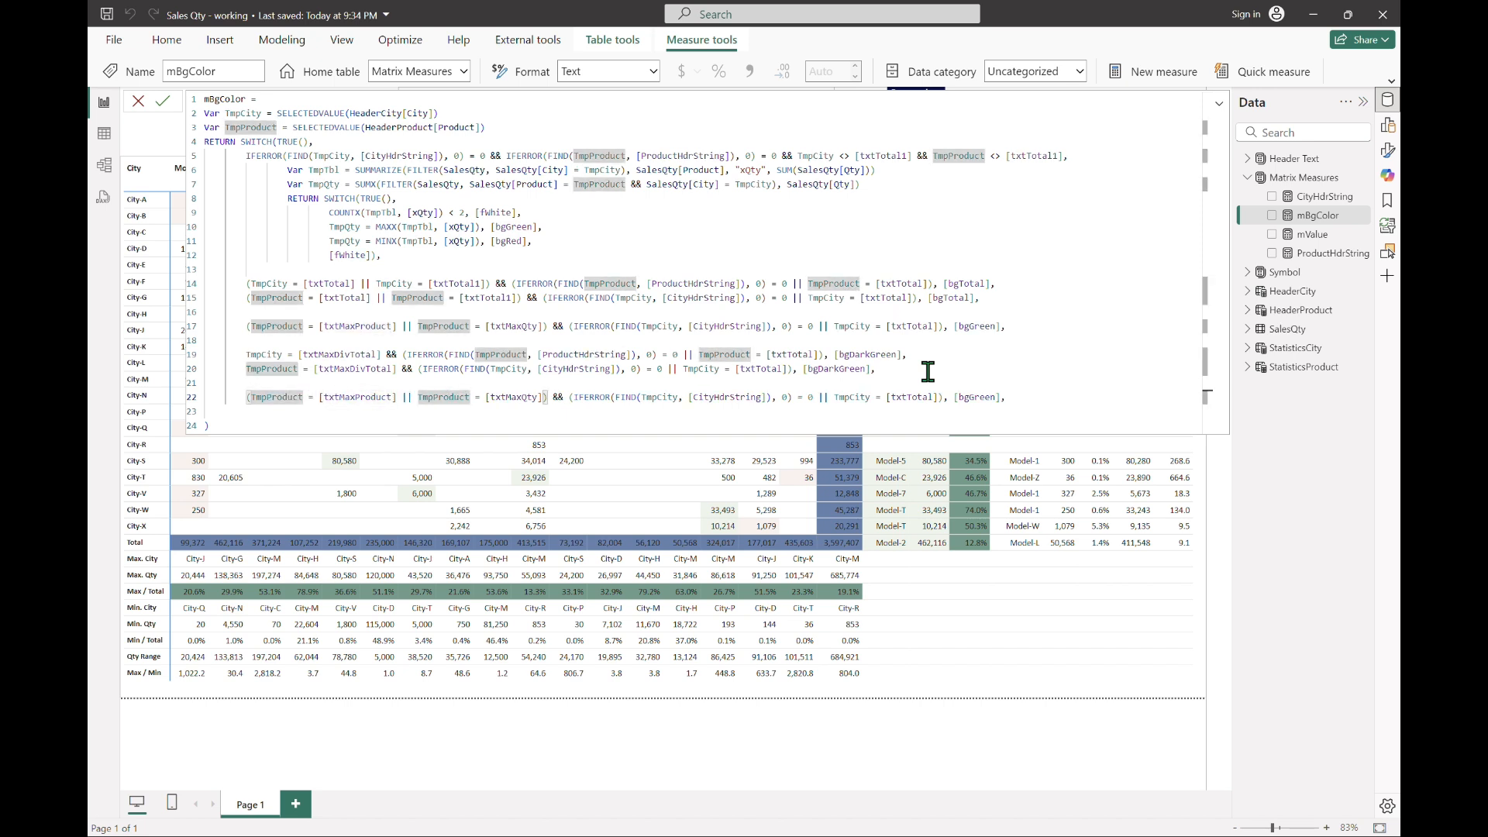
key("Left")
key("Left")
key("Left")
key("Left")
key("Left")
key("Left")
key("Left")
key("Left")
key("Left")
key("Left")
key("Left")
key("Left")
key("Left")
key("Left")
key("Left")
key("Left")
key("Left")
key("BackSpace")
key("BackSpace")
key("BackSpace")
type("Min")
Step: Change [txtMaxQty] to [txtMinQty] in the pasted case
key("Right")
key("Right")
key("Right")
key("Right")
key("Right")
key("Right")
key("Right")
key("Right")
key("Right")
key("Right")
key("Right")
key("Right")
key("Right")
key("Right")
key("Right")
key("Right")
key("Right")
key("Right")
key("Right")
key("Right")
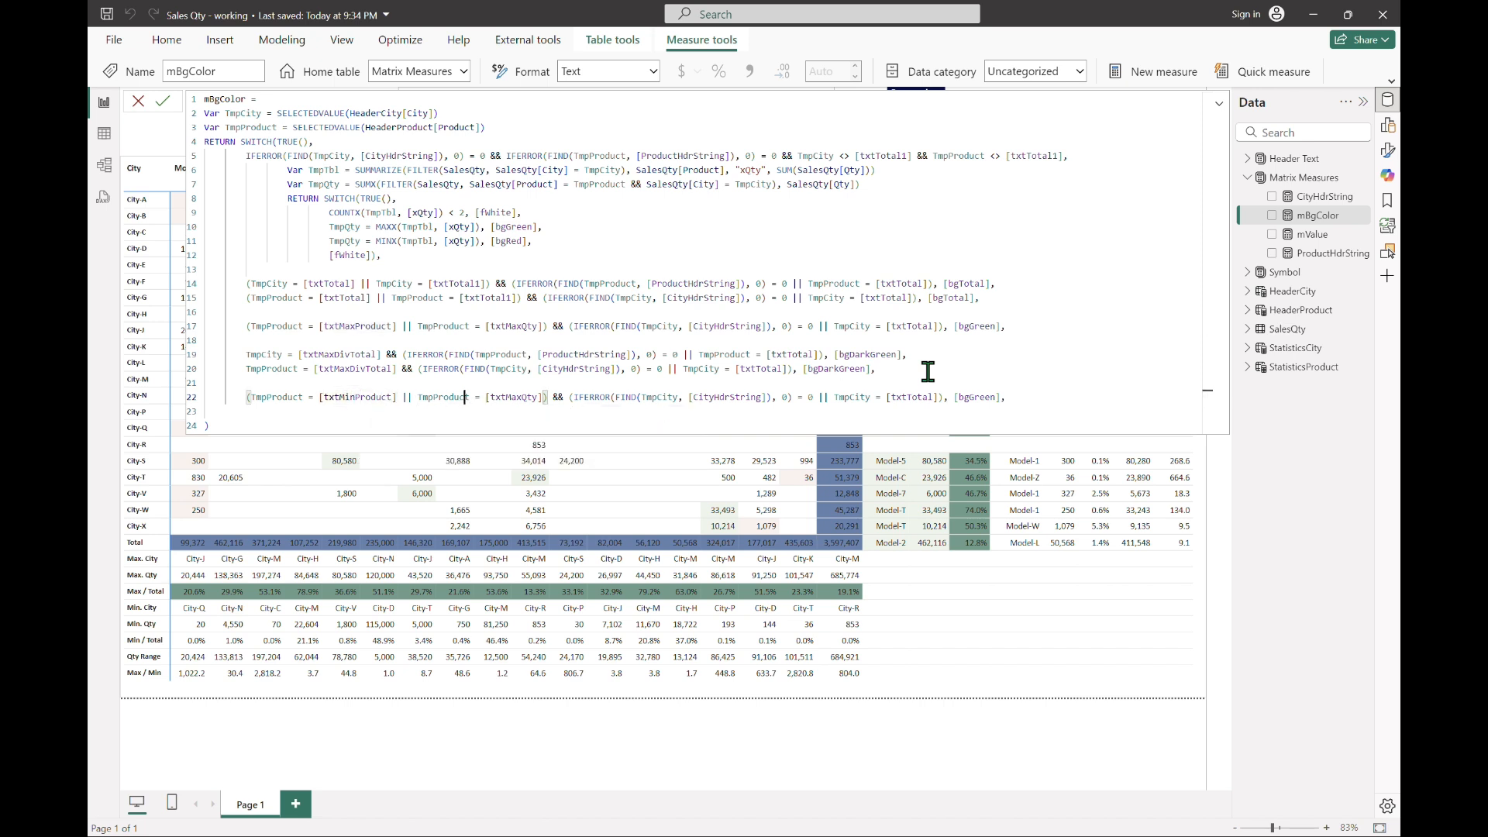
key("BackSpace")
key("BackSpace")
key("BackSpace")
type("Min")
key("Right")
key("Right")
key("Right")
key("Right")
key("Right")
key("Right")
key("Right")
key("Right")
key("Right")
key("Right")
key("Right")
key("Right")
key("Right")
key("Right")
key("Right")
key("Right")
key("Right")
key("Right")
key("Right")
key("Right")
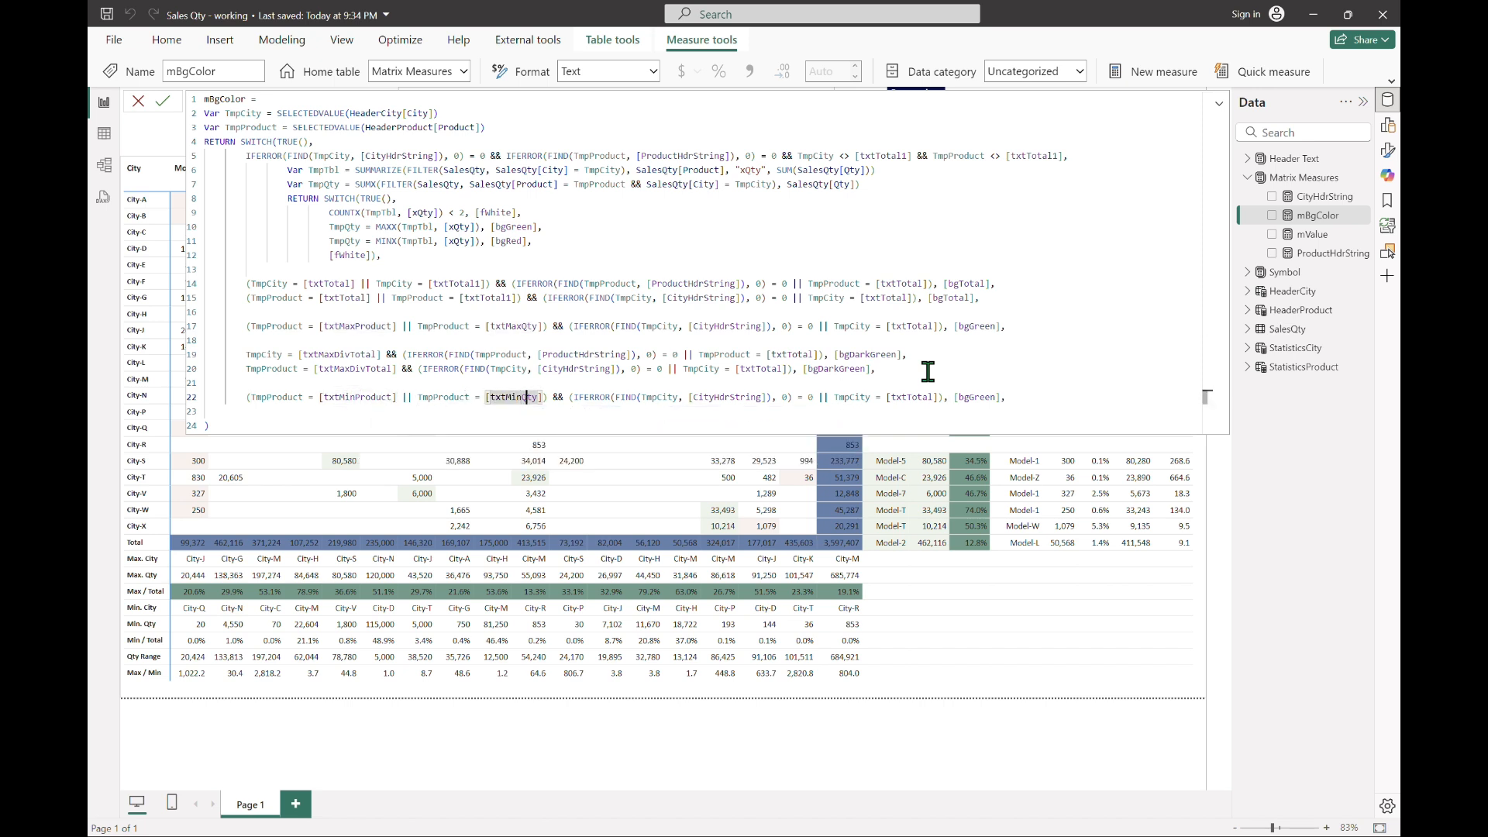
Step: Return [bgRed] for the minimum product and quantity case, drop its trailing comma, commit the measure and collapse the formula editor
key("Right")
key("Right")
key("Right")
key("Right")
key("Right")
key("Right")
key("Right")
key("Right")
key("Right")
key("Right")
key("Right")
key("Right")
key("Right")
key("Right")
key("Right")
key("Right")
key("Right")
key("Right")
key("Right")
key("Right")
key("shift+Right")
key("shift+Right")
key("shift+Right")
key("shift+Right")
key("shift+Right")
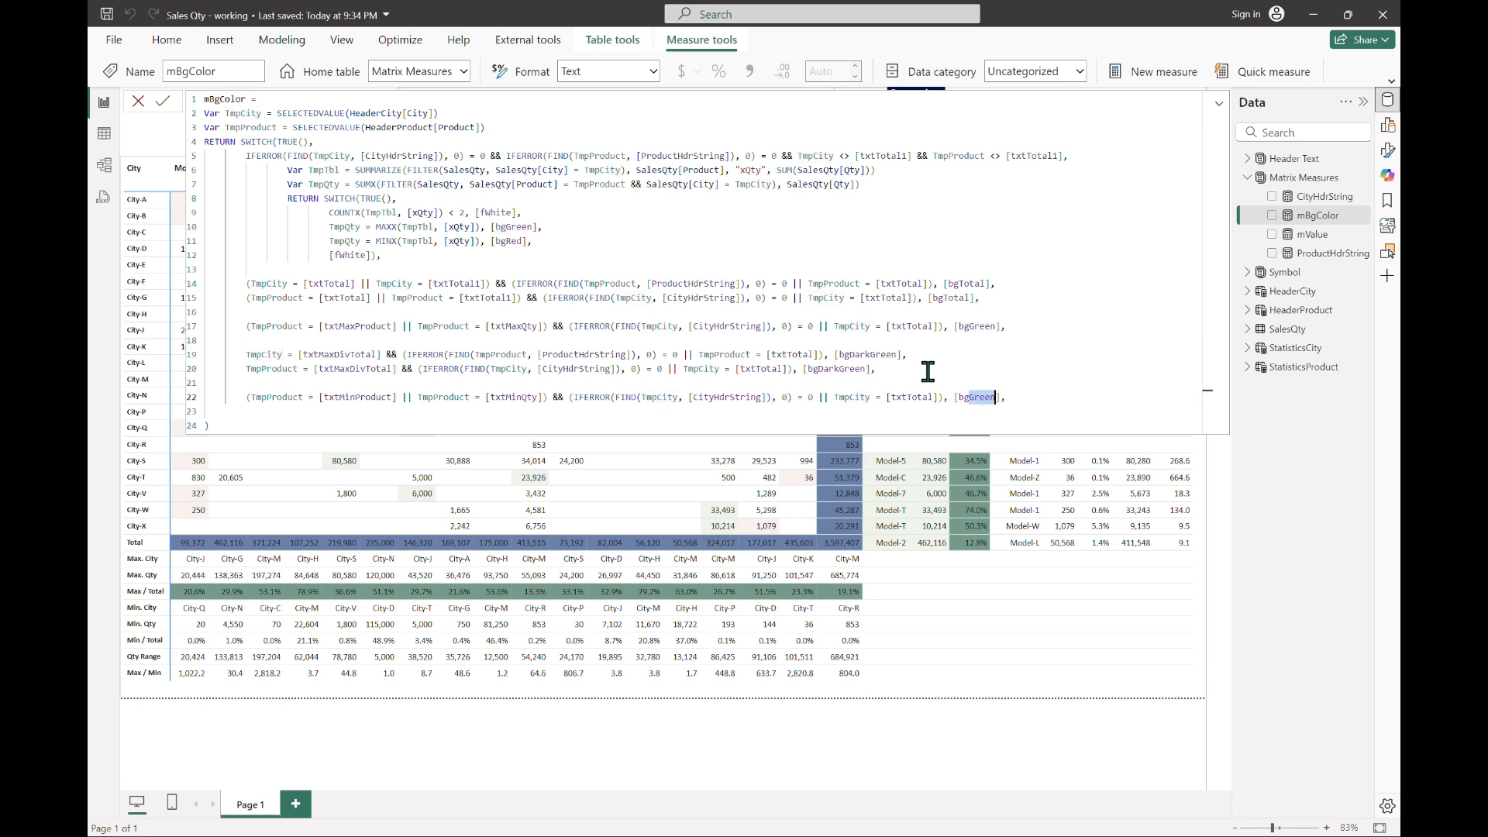
type("re")
key("Tab")
key("End")
key("BackSpace")
key("Return")
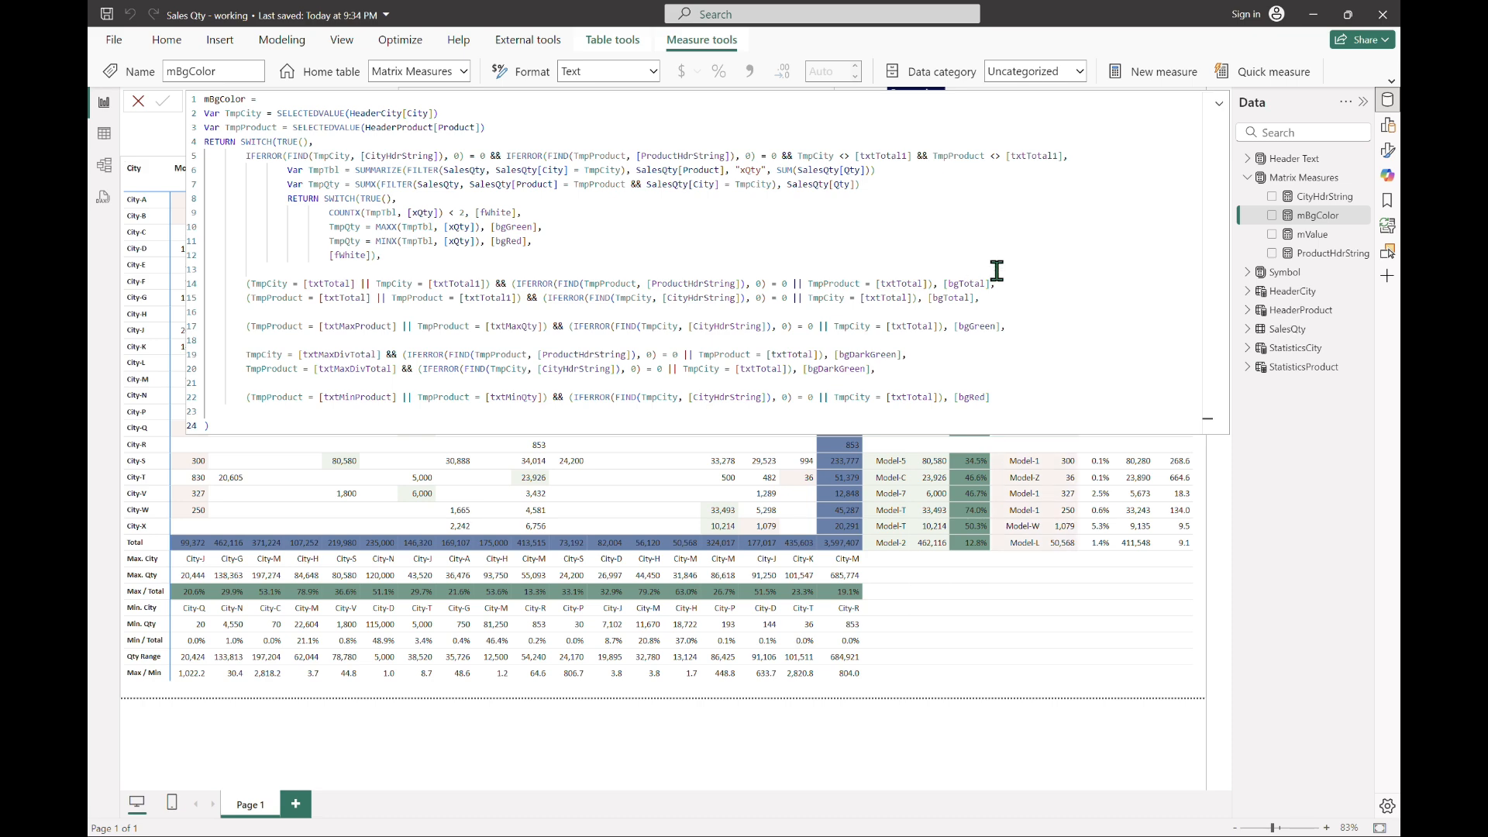
left_click(1217, 104)
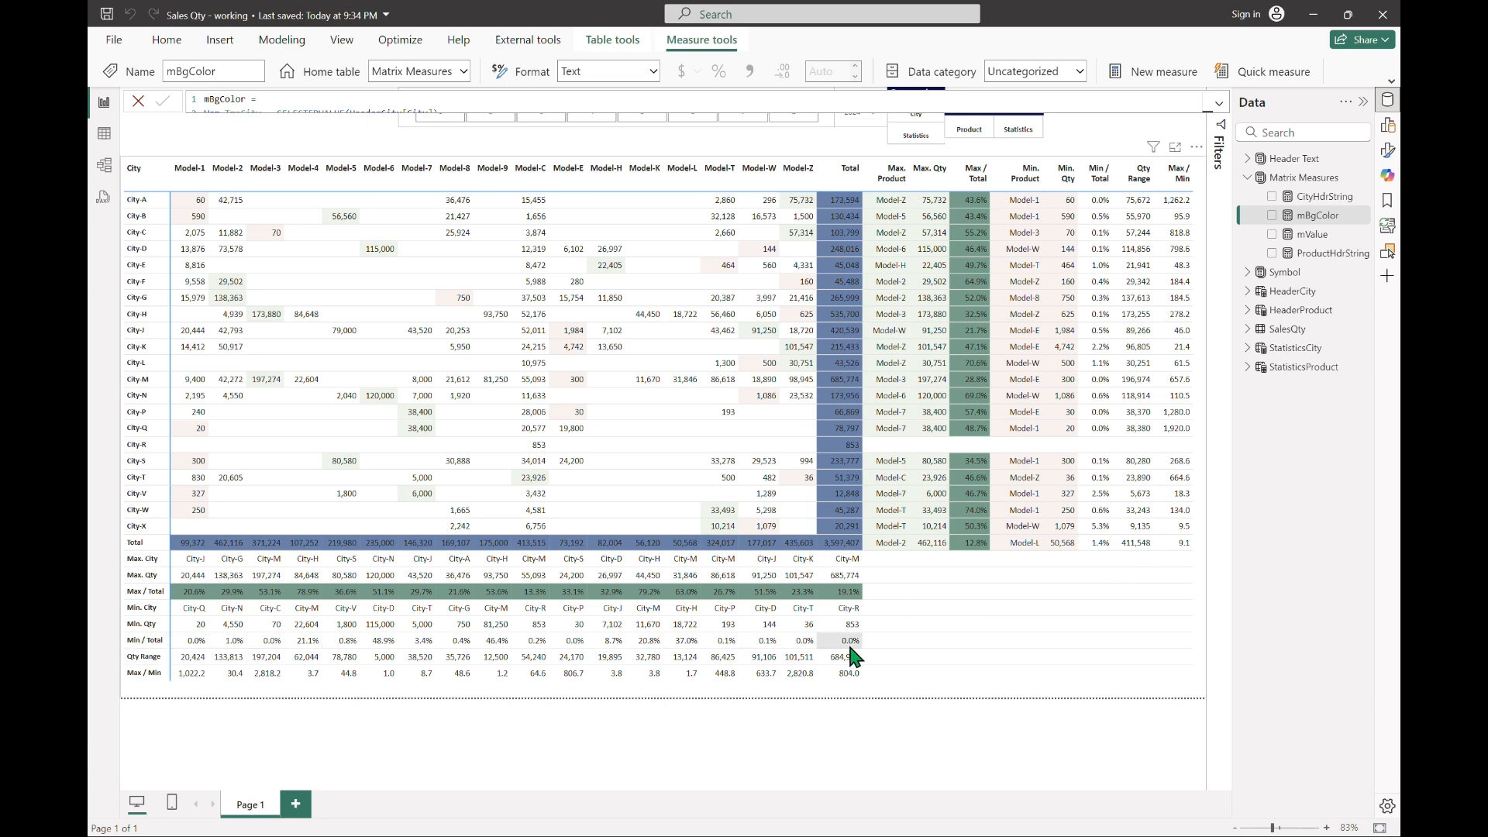
Step: Reopen the full formula, append a comma after the last [bgRed] and add empty lines below it
left_click(1218, 103)
left_click(1059, 397)
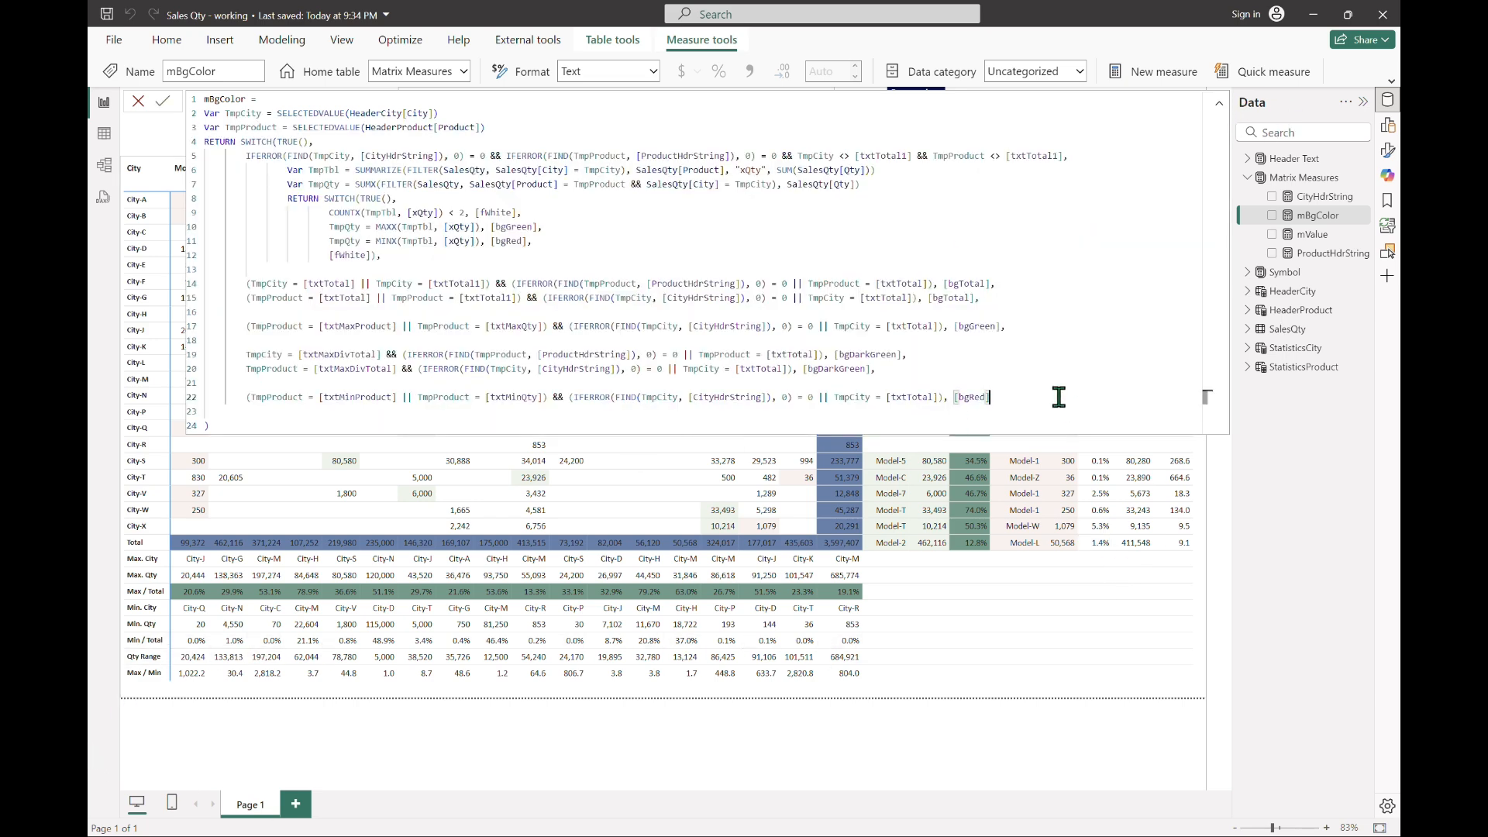
type(",")
key("shift+Return")
key("shift+Return")
Step: Copy the two [txtMaxDivTotal] cases and paste them below the [bgRed] case
key("Up")
key("Up")
key("Home")
key("Up")
key("Up")
key("Up")
key("Home")
key("shift+Down")
key("shift+Down")
key("ctrl+c")
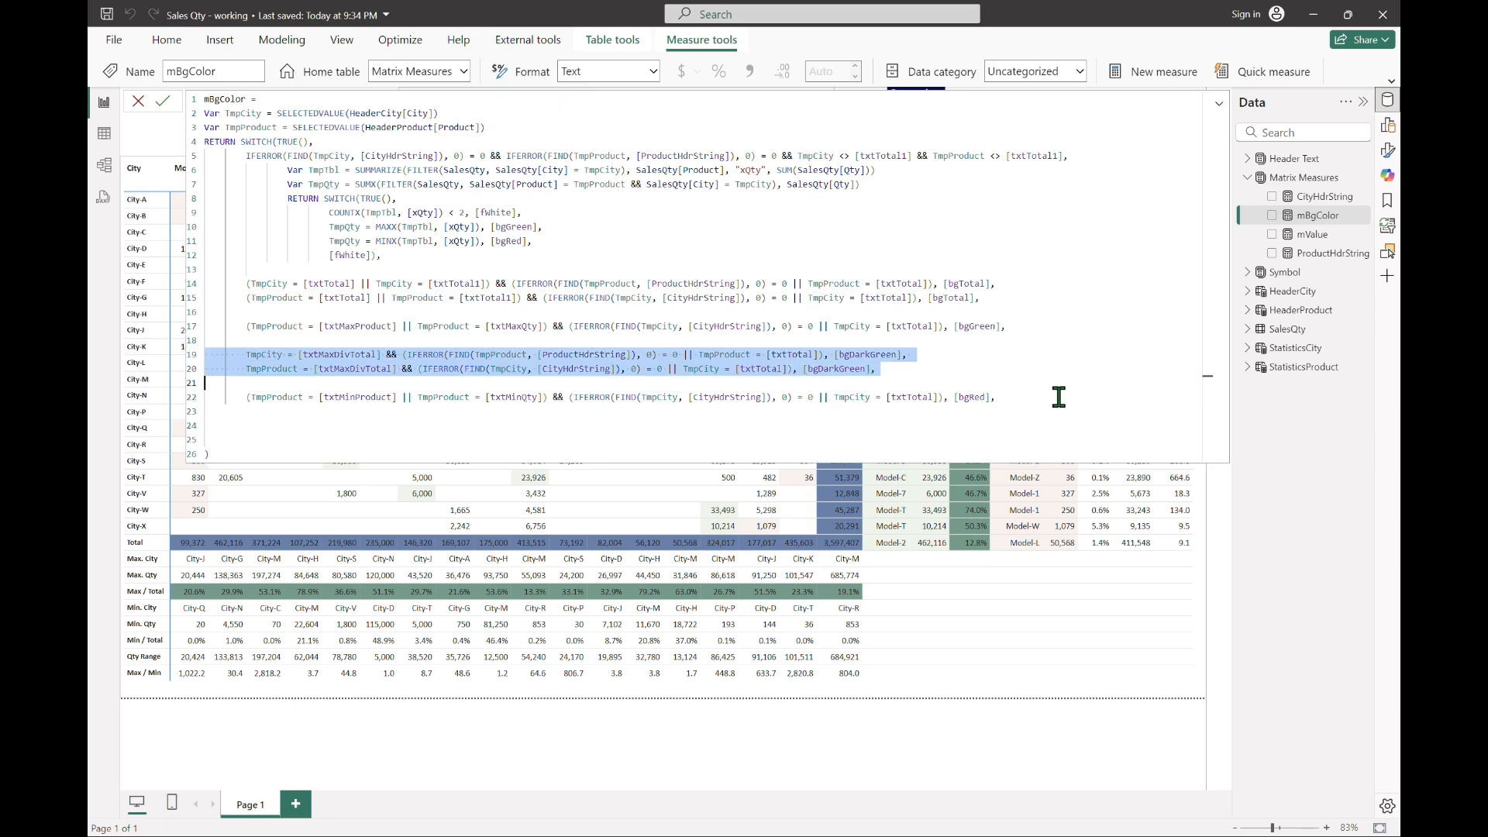
key("Down")
key("Down")
key("Down")
key("ctrl+v")
Step: Change the pasted TmpCity case to compare with [txtMinDivTotal]
key("Up")
key("Up")
key("ctrl+Right")
key("ctrl+Right")
key("ctrl+Right")
key("shift+Right")
key("shift+Right")
key("shift+Right")
type("Min")
Step: Return [bgDarkRed] for the TmpCity = [txtMinDivTotal] case
key("Right")
key("Right")
key("Right")
key("Right")
key("Right")
key("Right")
key("Right")
key("Right")
key("Right")
key("Right")
key("Right")
key("Right")
key("Right")
key("Right")
key("Right")
key("Right")
key("Right")
key("Right")
key("Right")
key("Right")
Step: Change the pasted TmpProduct case to compare with [txtMinDivTotal]
key("Right")
key("Right")
key("Right")
key("Right")
key("Right")
key("Right")
key("Right")
key("Right")
key("Right")
key("Right")
key("Right")
key("Right")
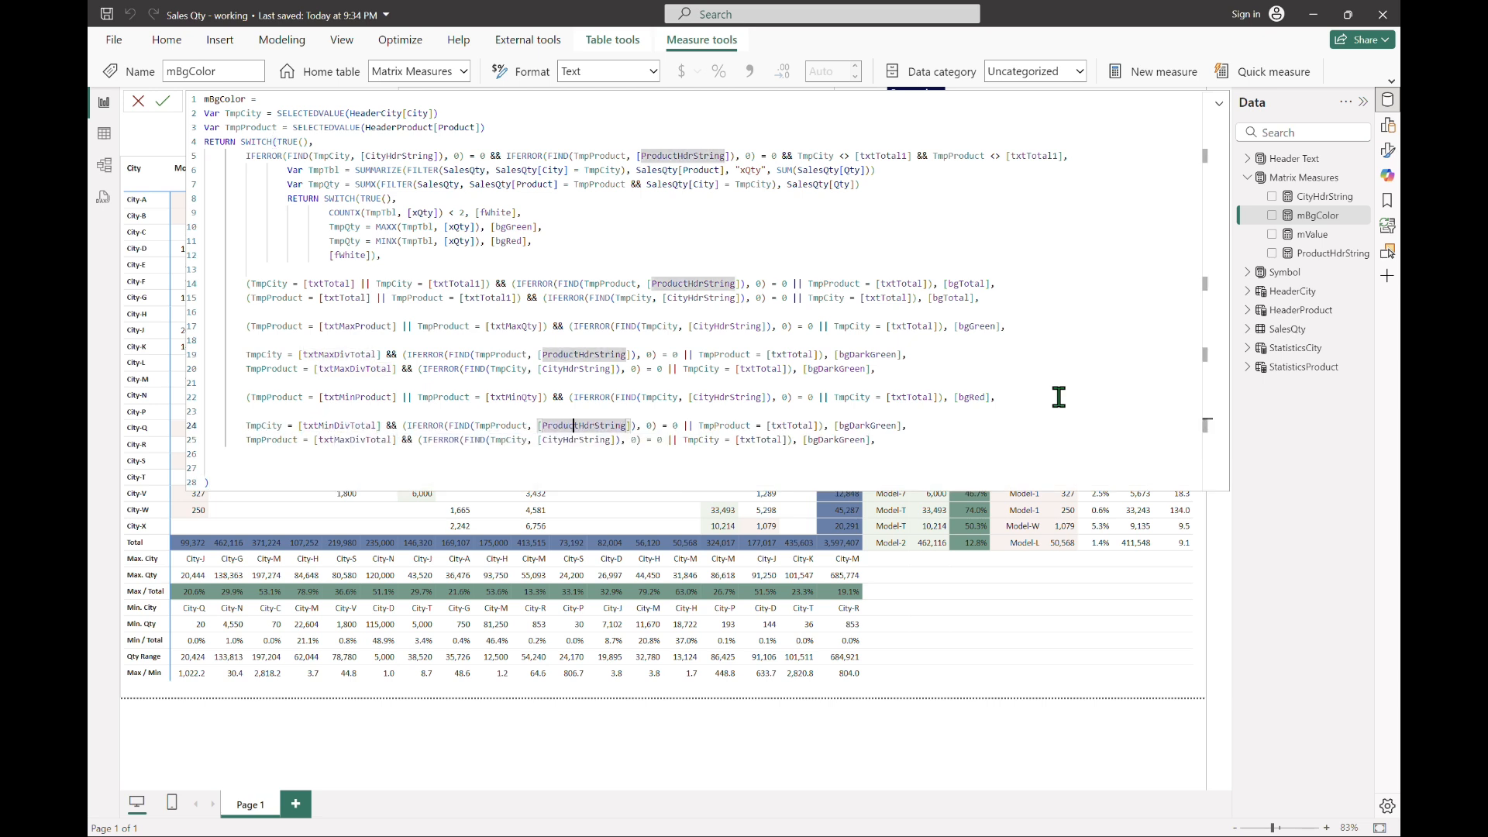
key("End")
key("Left")
key("Left")
key("shift+Left")
key("shift+Left")
key("shift+Left")
key("shift+Left")
key("shift+Left")
type("r")
key("Tab")
key("Down")
key("Home")
key("Right")
key("Right")
key("Right")
key("Right")
key("Right")
key("Right")
key("Right")
key("Right")
key("Right")
key("Right")
key("Right")
key("Right")
key("Right")
key("Right")
key("Right")
key("Right")
key("Right")
key("Right")
key("shift+Right")
key("shift+Right")
type("in")
key("Tab")
key("Right")
key("Right")
key("Right")
key("Right")
key("Right")
key("Right")
key("Right")
key("Right")
key("Right")
key("Right")
key("Right")
key("Right")
key("Right")
key("Right")
key("Right")
key("Right")
key("Right")
key("Right")
key("Right")
key("Right")
Step: Return [bgDarkRed] for the TmpProduct = [txtMinDivTotal] case without a trailing comma, commit the measure and collapse the formula editor
key("End")
key("Left")
key("Left")
key("shift+Left")
key("shift+Left")
key("shift+Left")
key("shift+Left")
key("shift+Left")
type("rd")
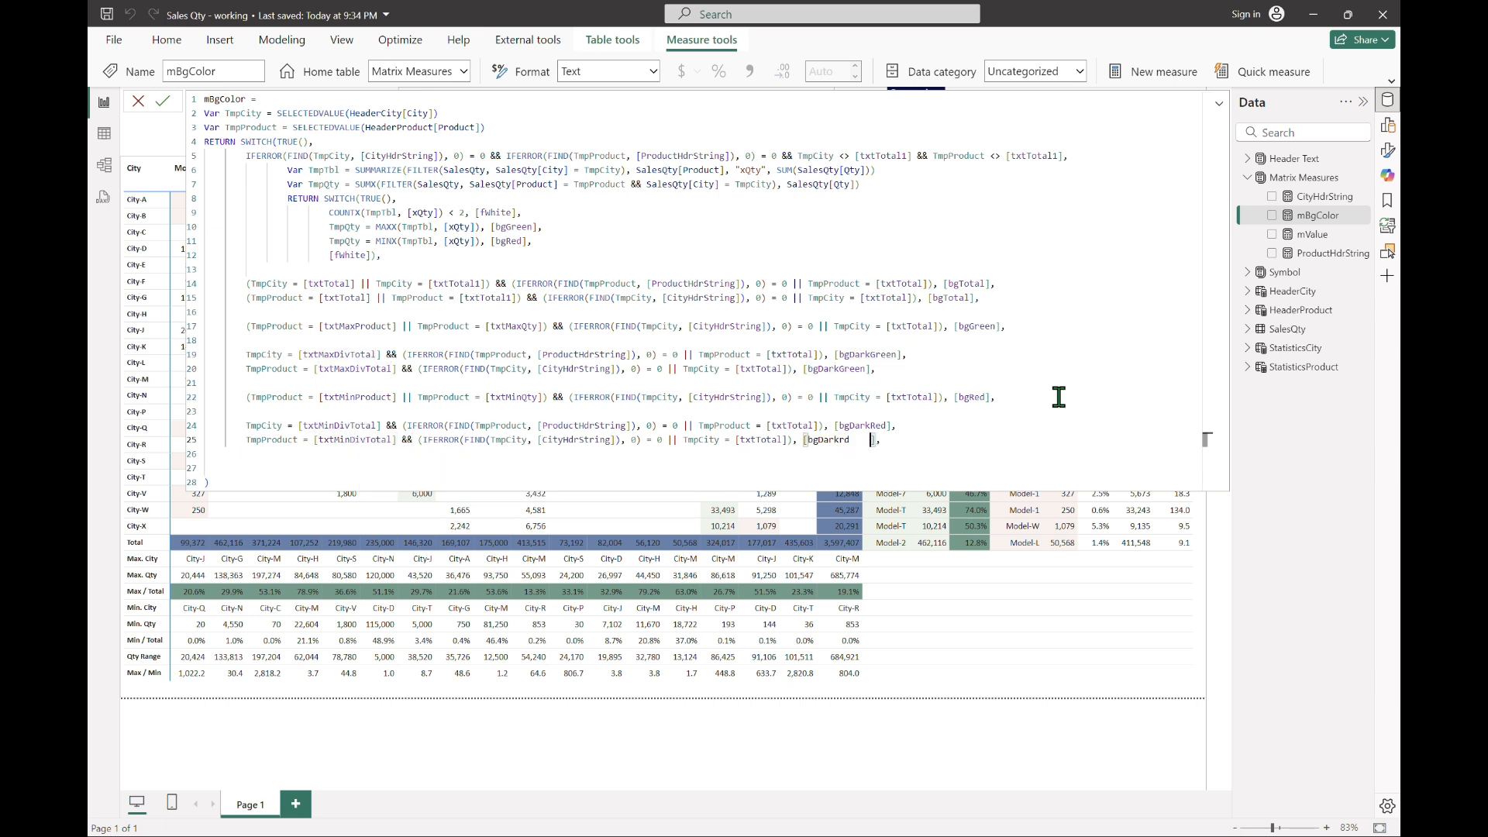
key("Tab")
key("BackSpace")
key("Return")
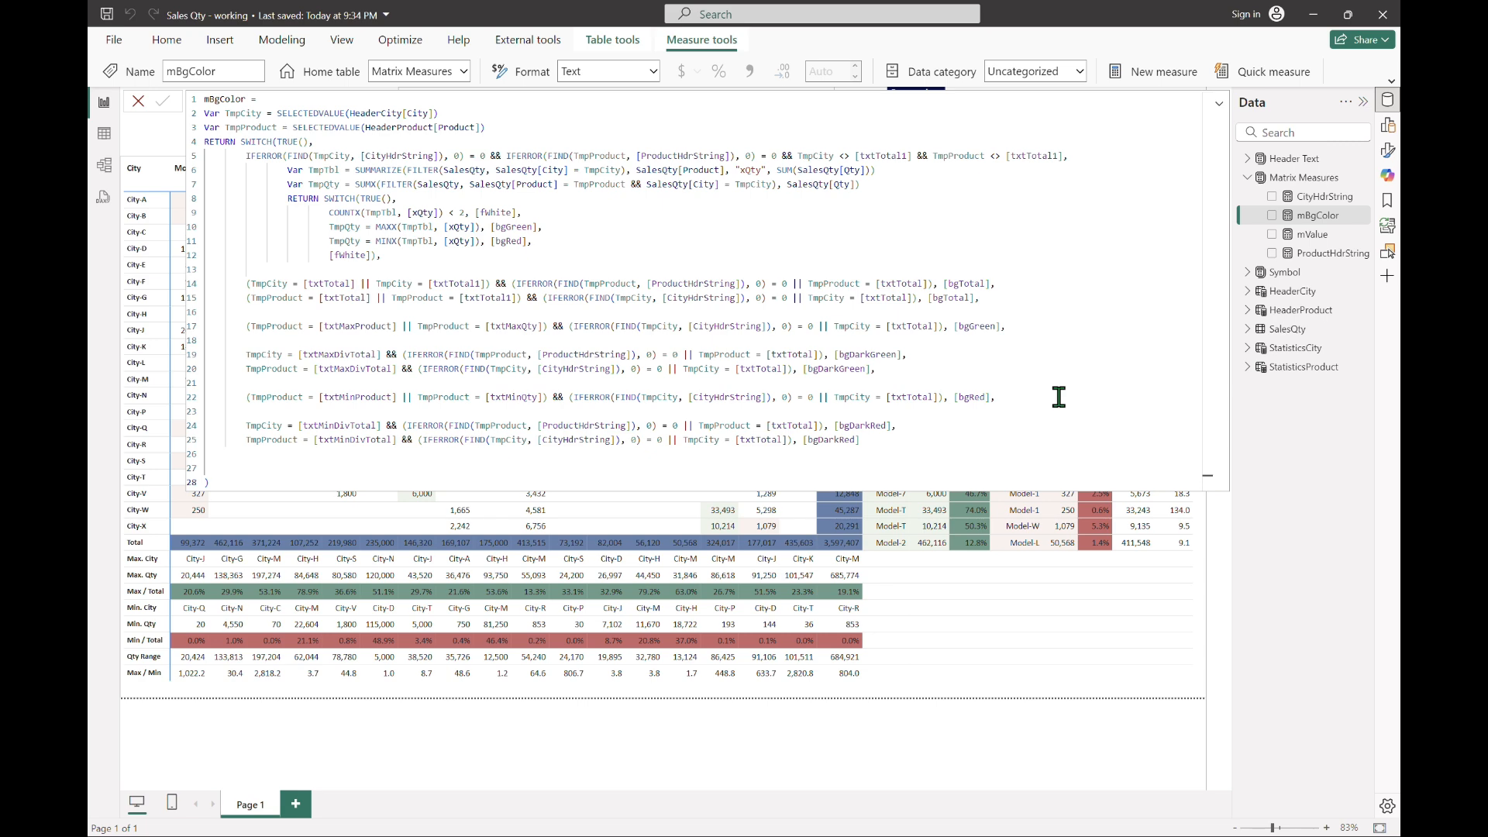
left_click(1219, 103)
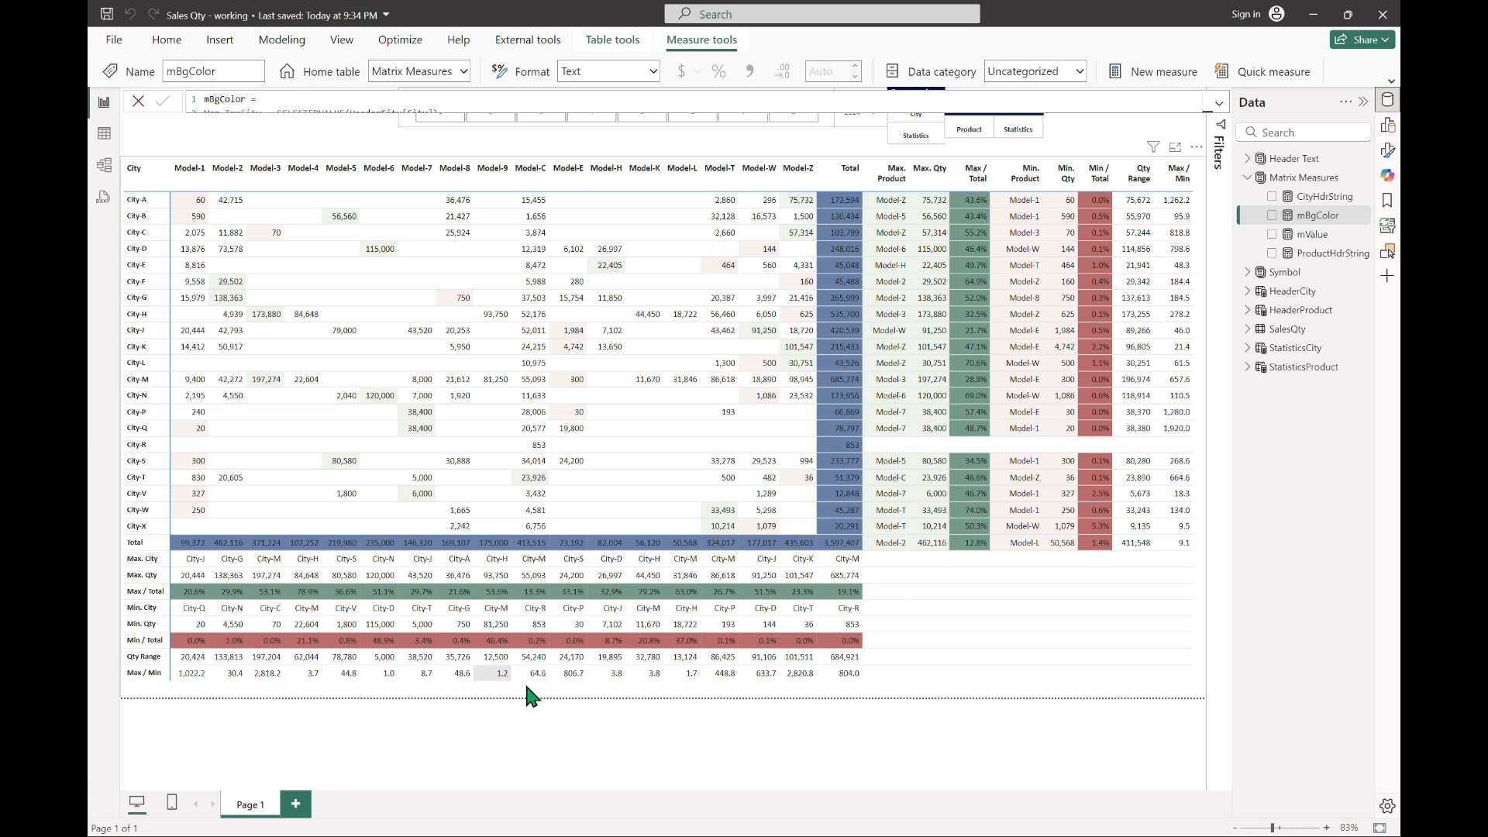
Step: Copy the two [txtMinDivTotal] cases, append a comma after the last [bgDarkRed] and paste the copies below
left_click(1219, 103)
key("Up")
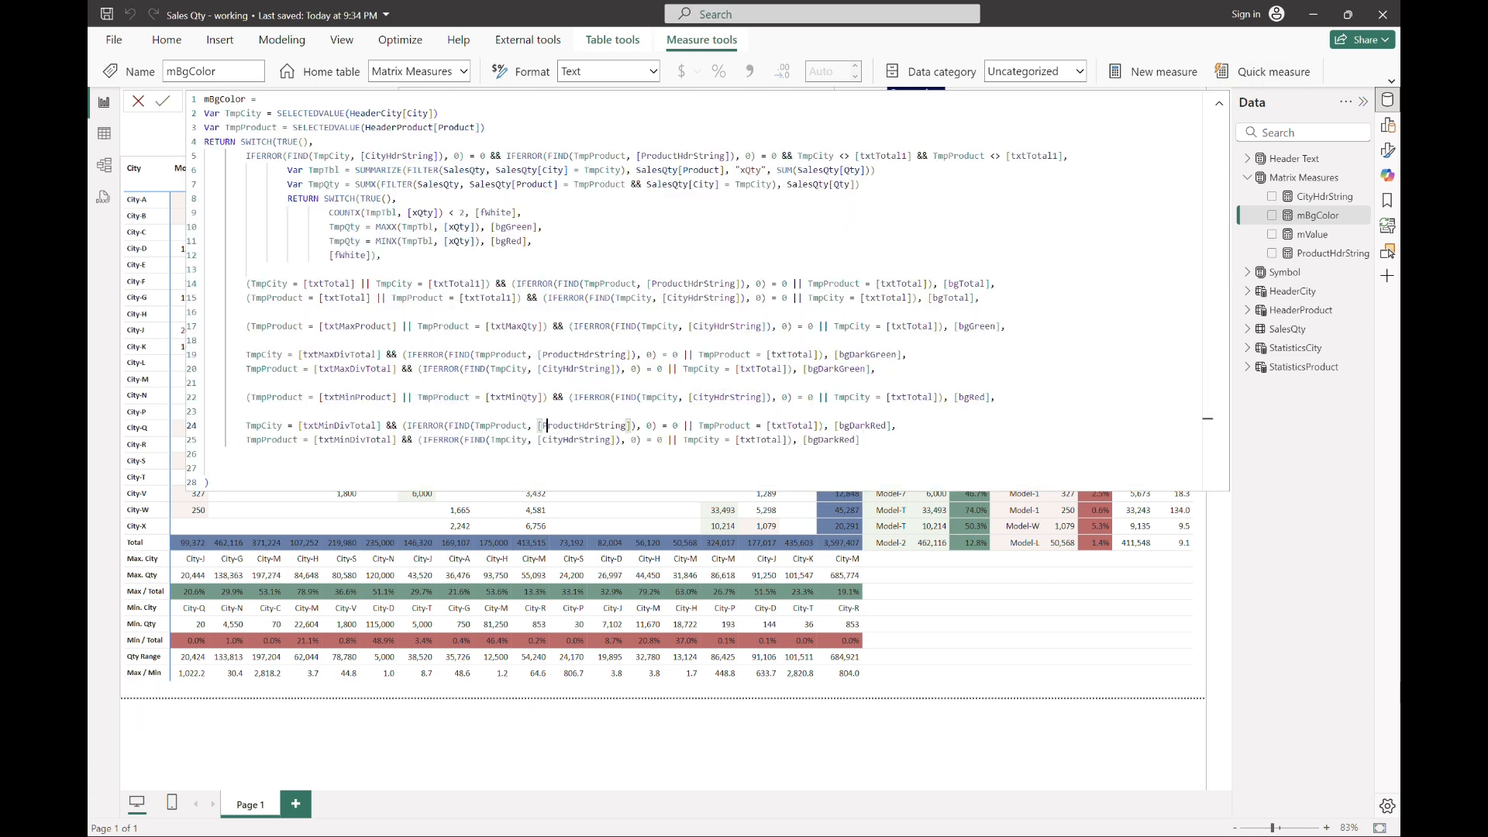
key("Home")
key("Home")
key("shift+Down")
key("shift+Down")
key("ctrl+c")
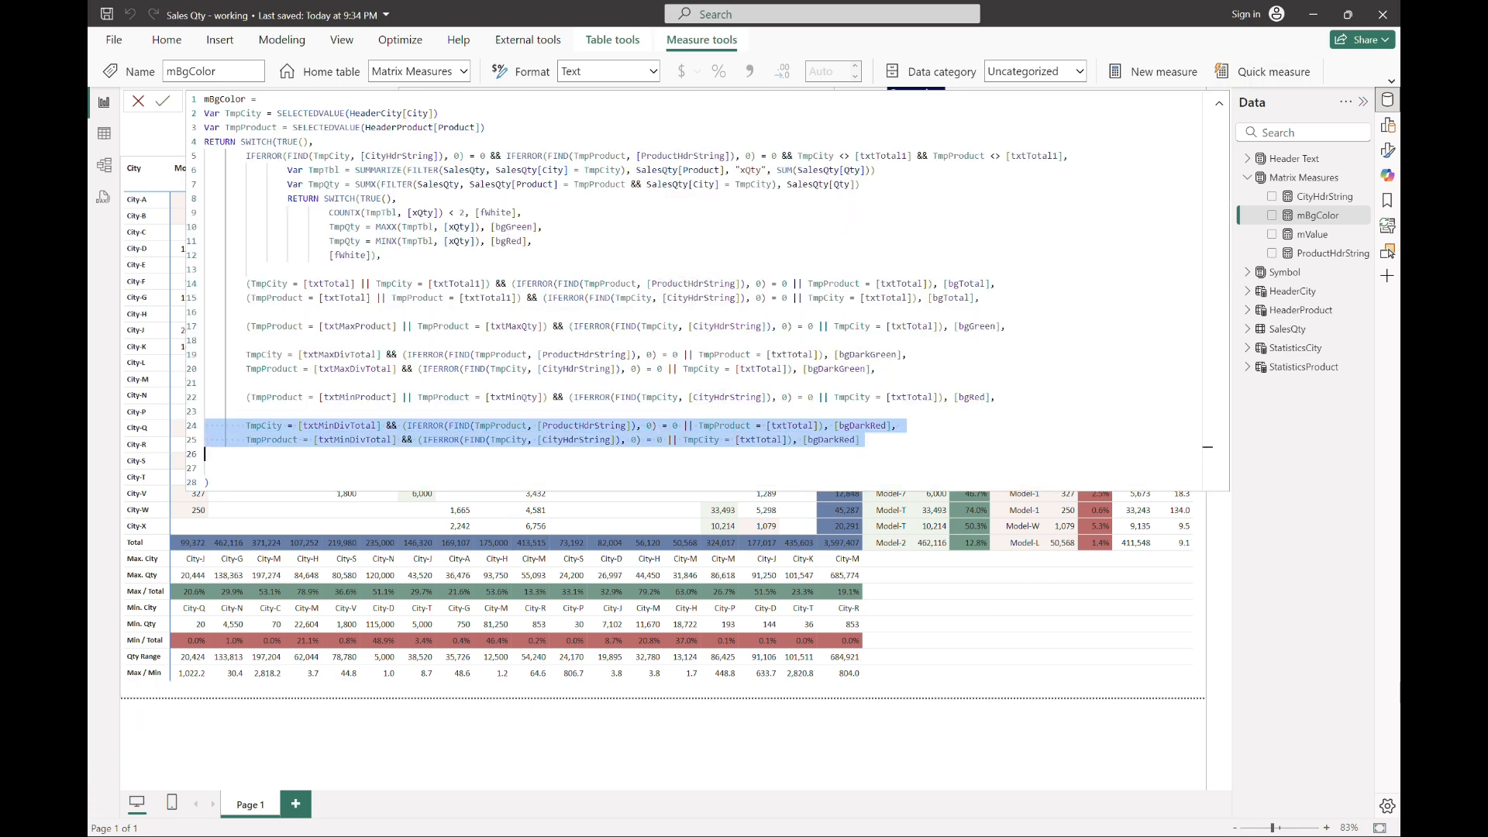
key("Up")
key("End")
type(",")
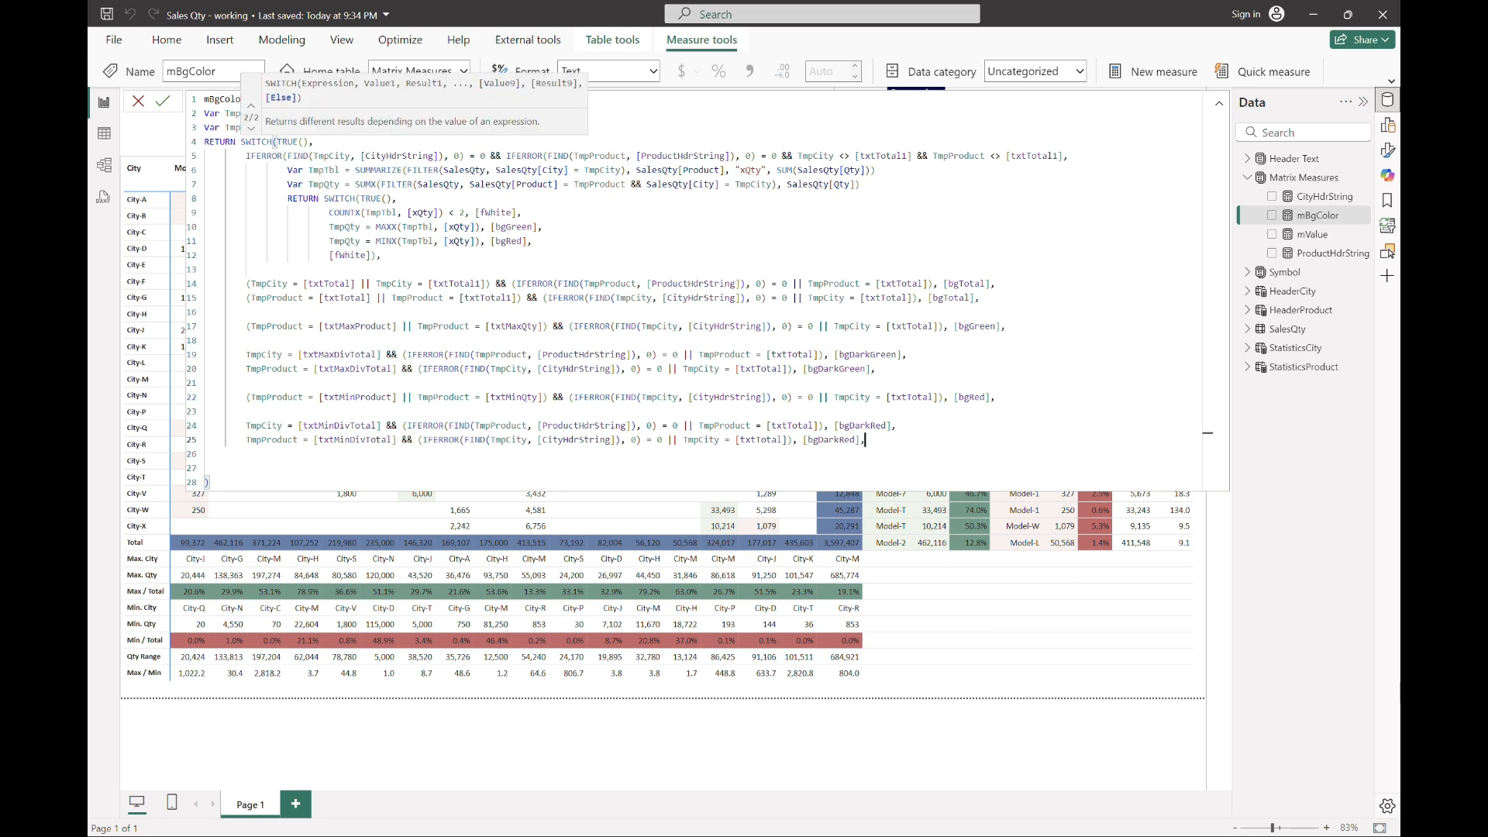
key("Down")
key("Down")
key("ctrl+v")
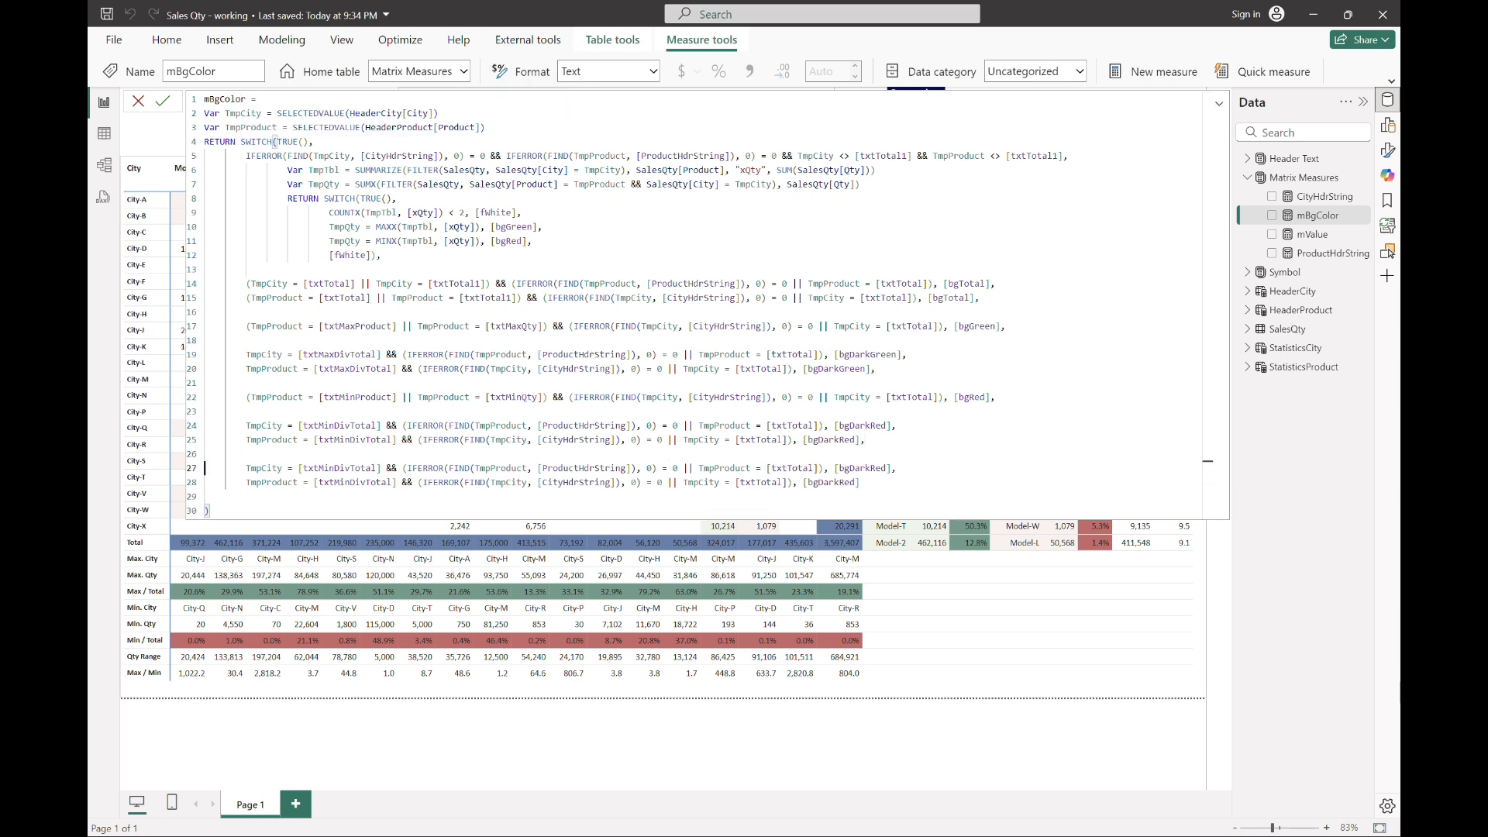
Step: Change the newly pasted TmpCity case to compare with [txtMaxDivMin]
key("Delete")
key("Delete")
key("Delete")
type("max")
key("Down")
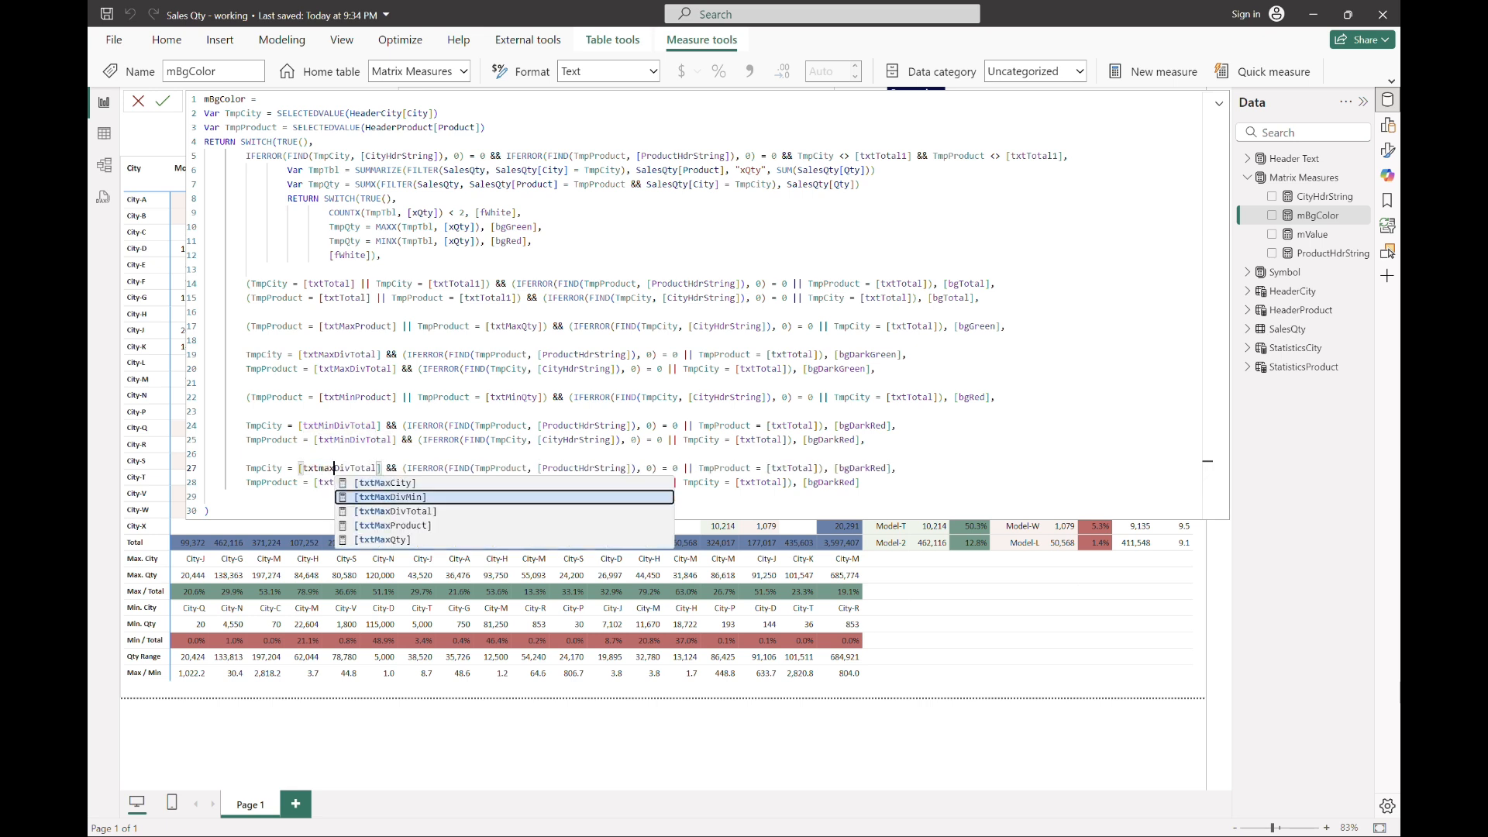
key("Tab")
Step: Replace [bgDarkRed] with [bgDarkBrown] in both newly pasted cases
left_click(749, 468)
left_click_drag(876, 468, 839, 482)
type("Brown")
type("Brown")
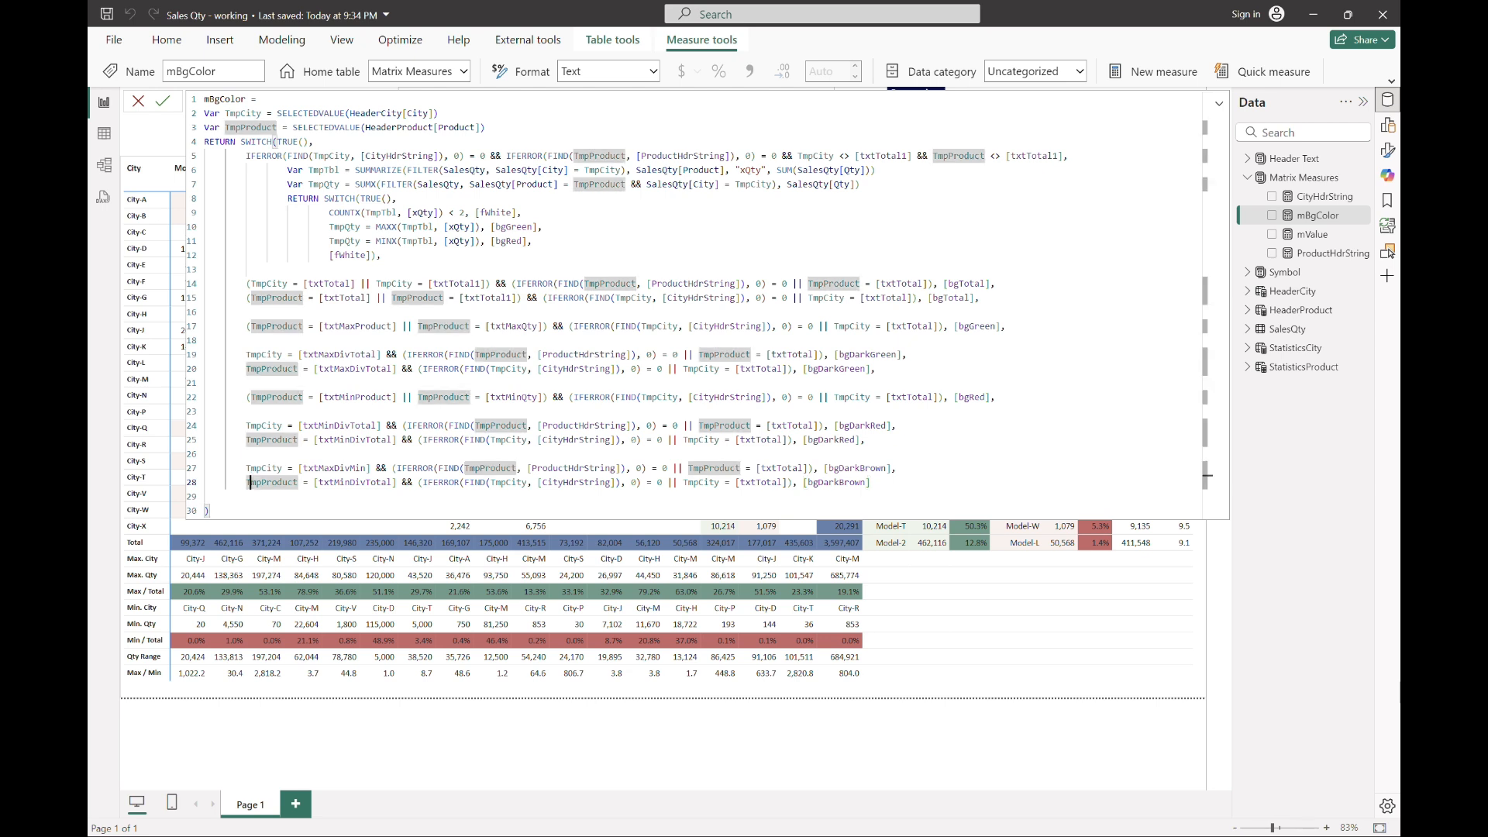
Step: Change the last TmpProduct case to compare with [txtMaxDivMin] and commit the measure
left_click(345, 482)
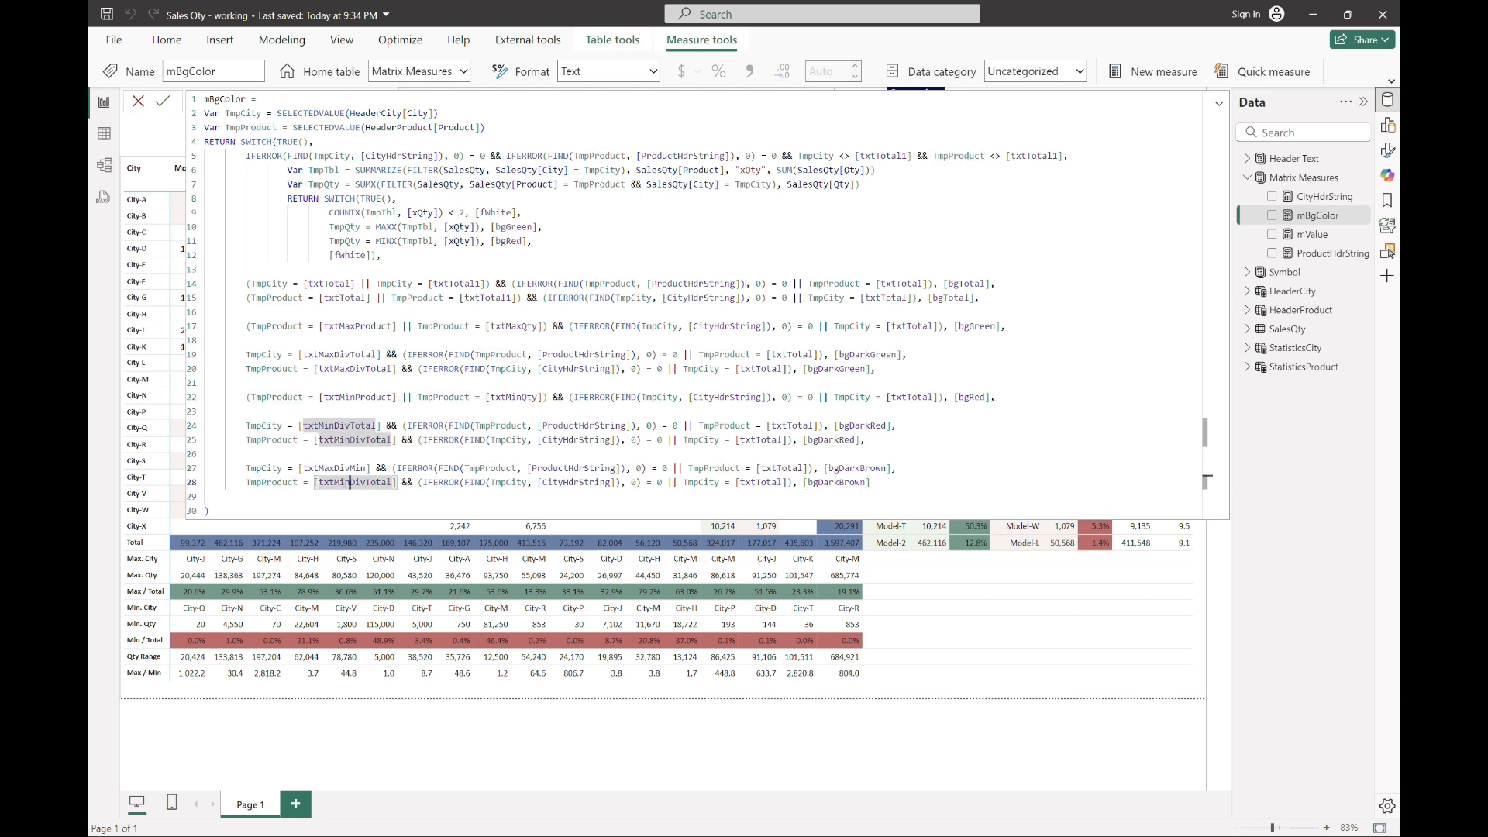
key("Left")
key("ctrl+shift+Right")
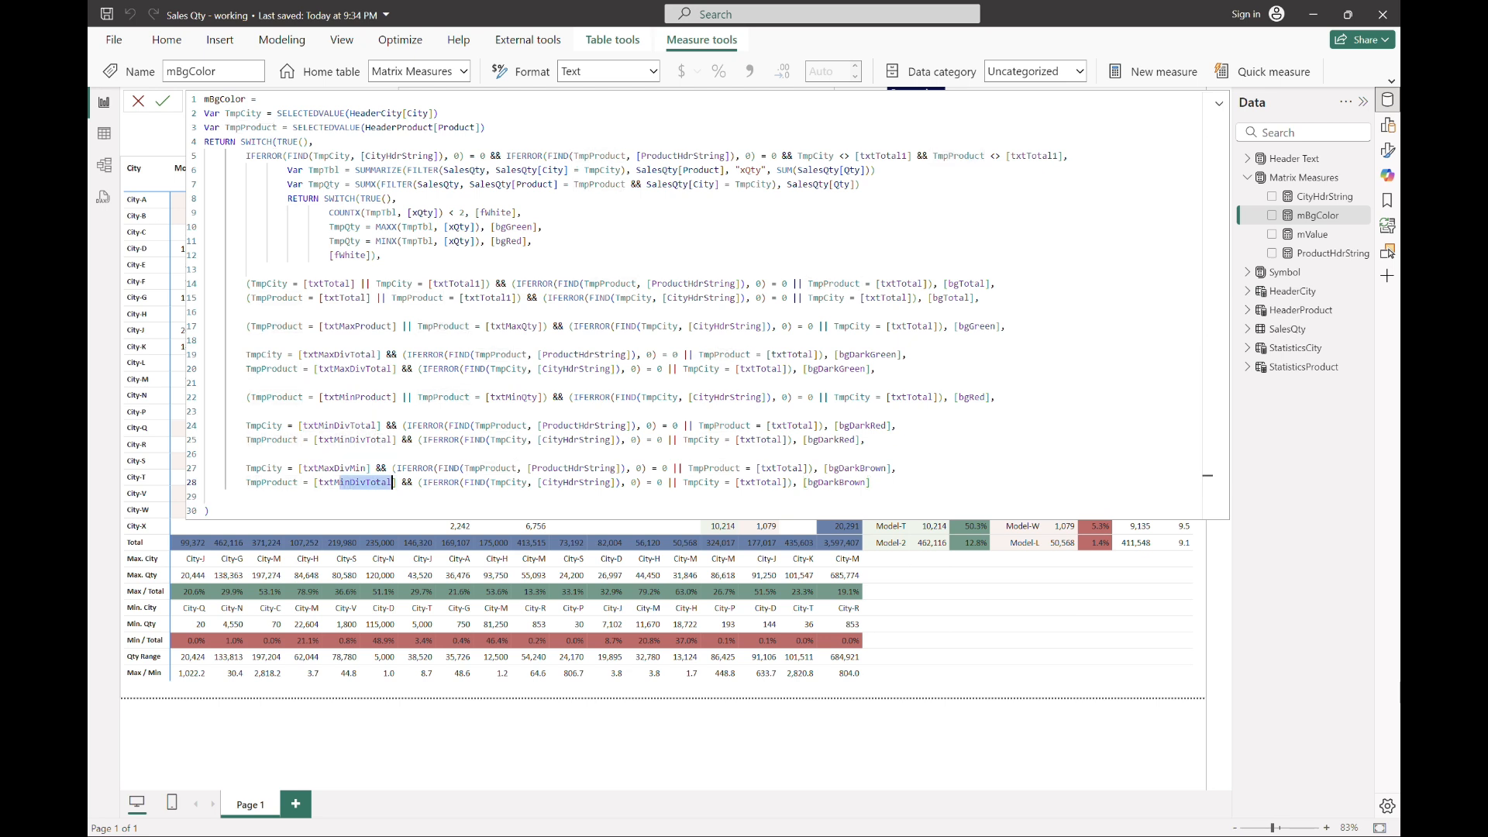
type("axDivMin")
key("Tab")
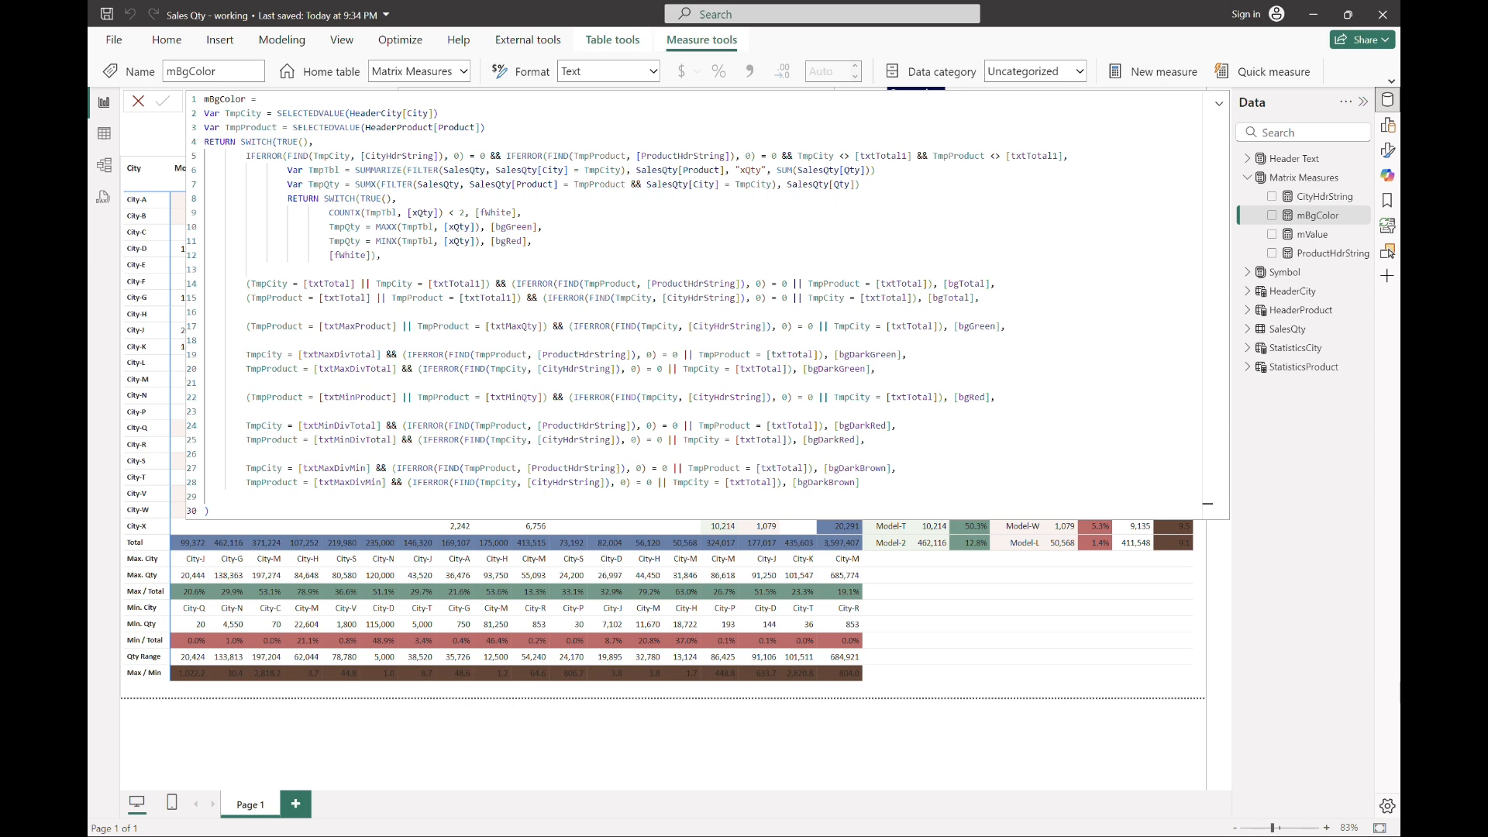
Step: Collapse the mBgColor formula editor to inspect the background colours across the whole matrix
left_click(1219, 105)
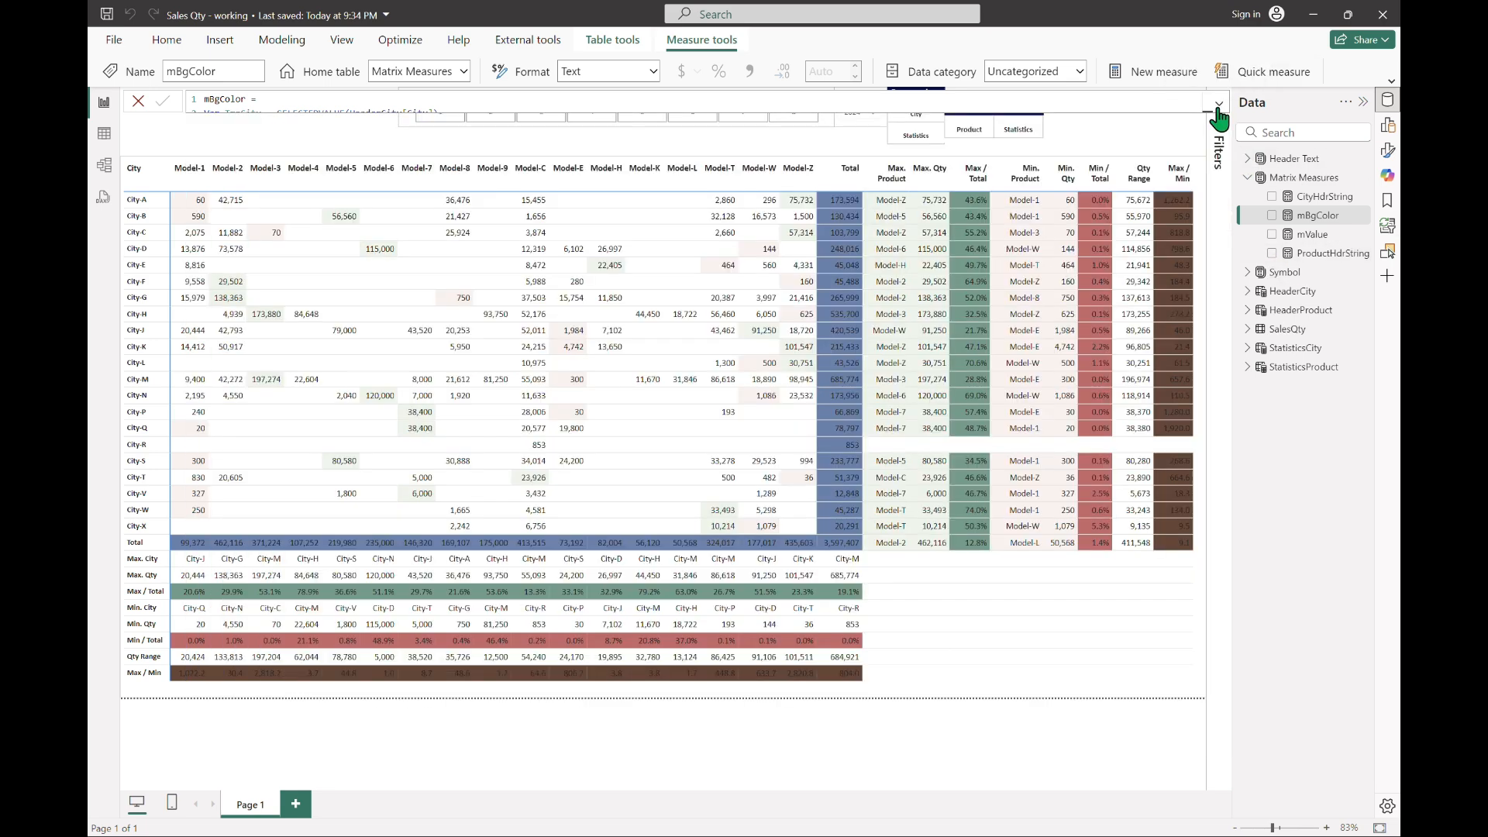
left_click(1094, 133)
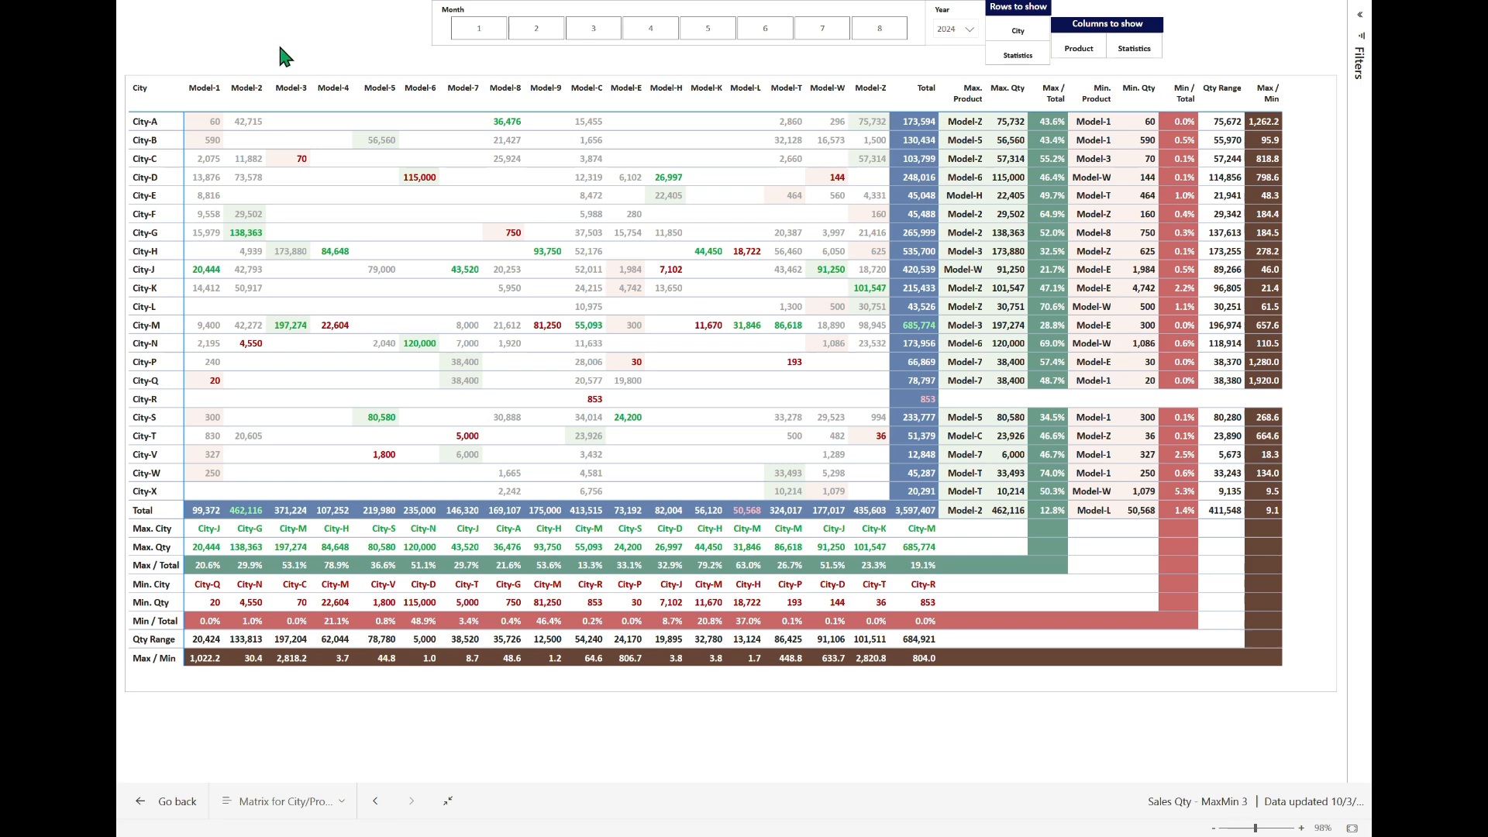
Step: Compare the finished report's matrix with only product columns and with only city rows, ending on product columns
left_click(1078, 53)
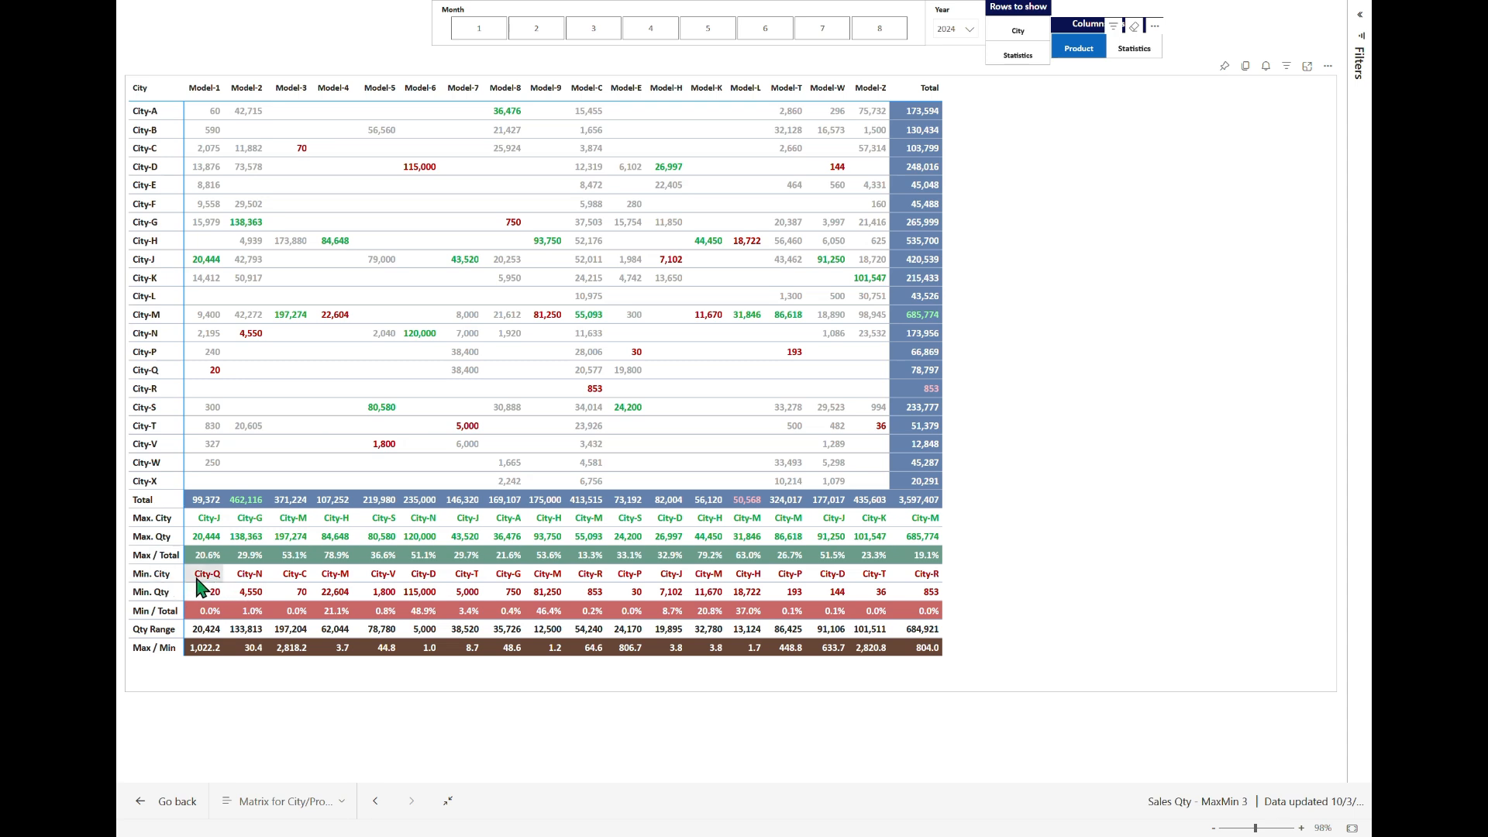
left_click(1078, 51)
left_click(1010, 37)
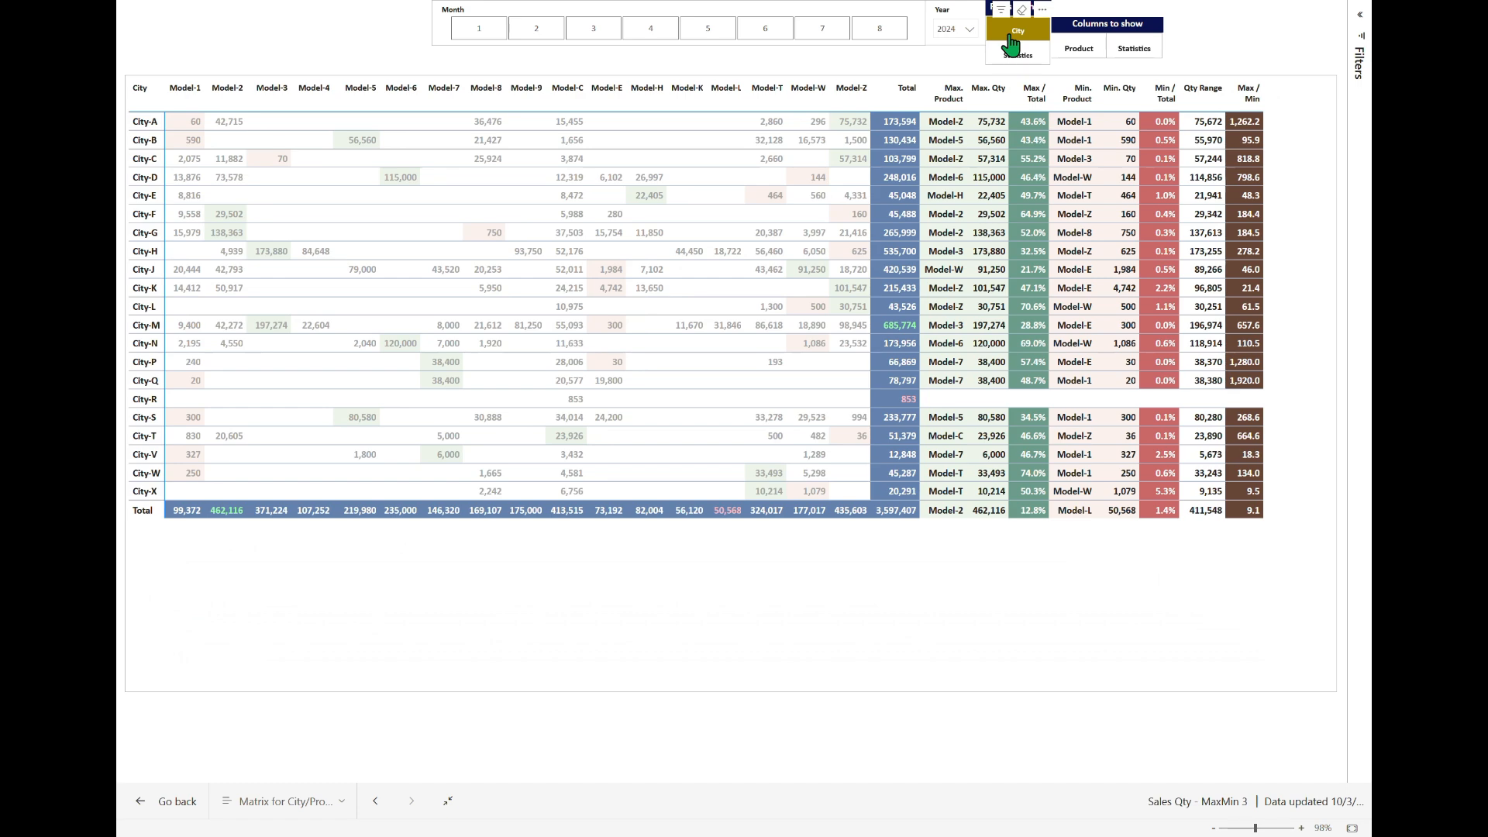
left_click(1010, 42)
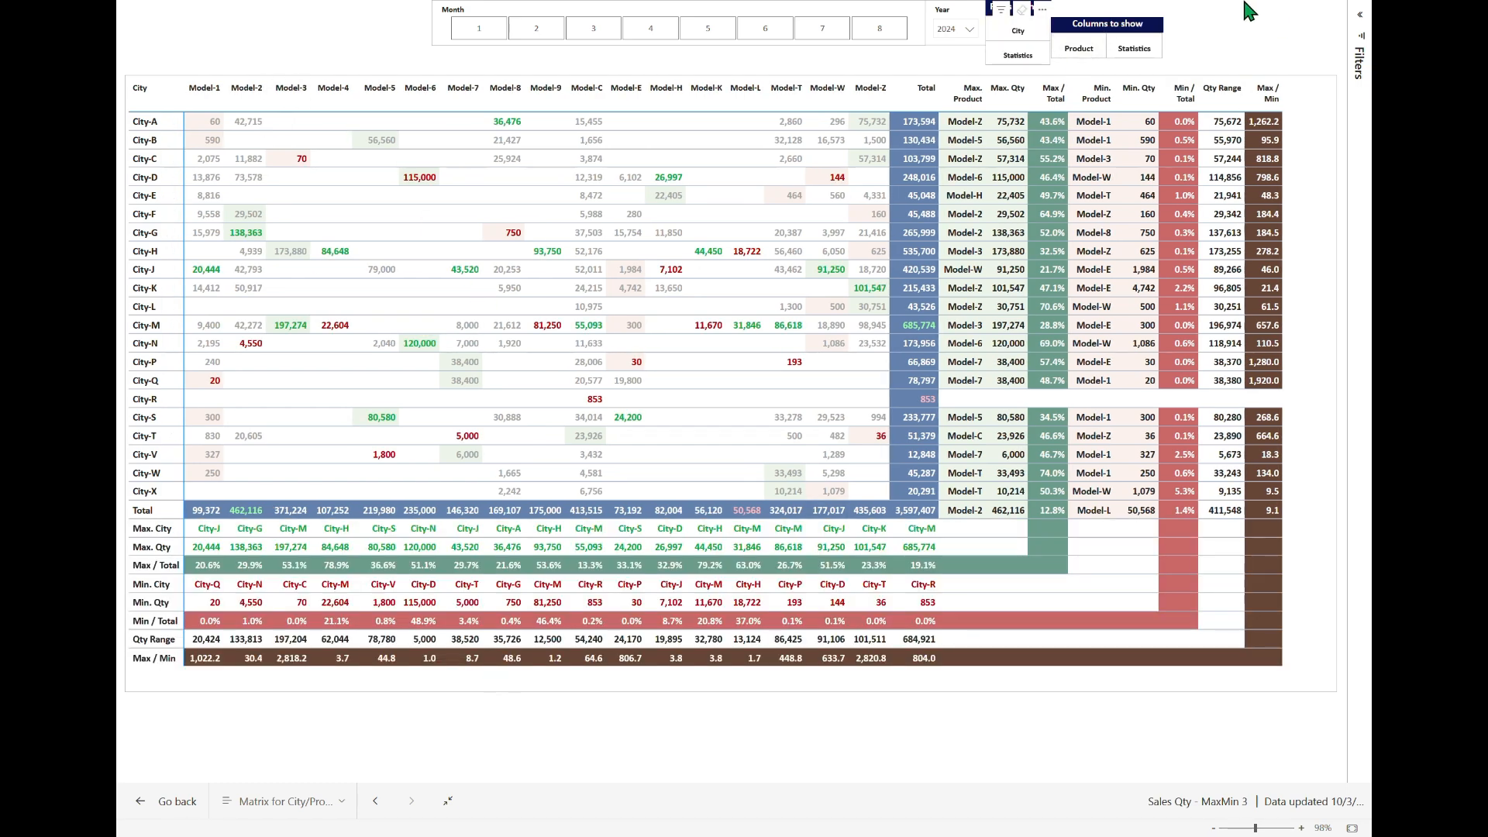
left_click(1078, 48)
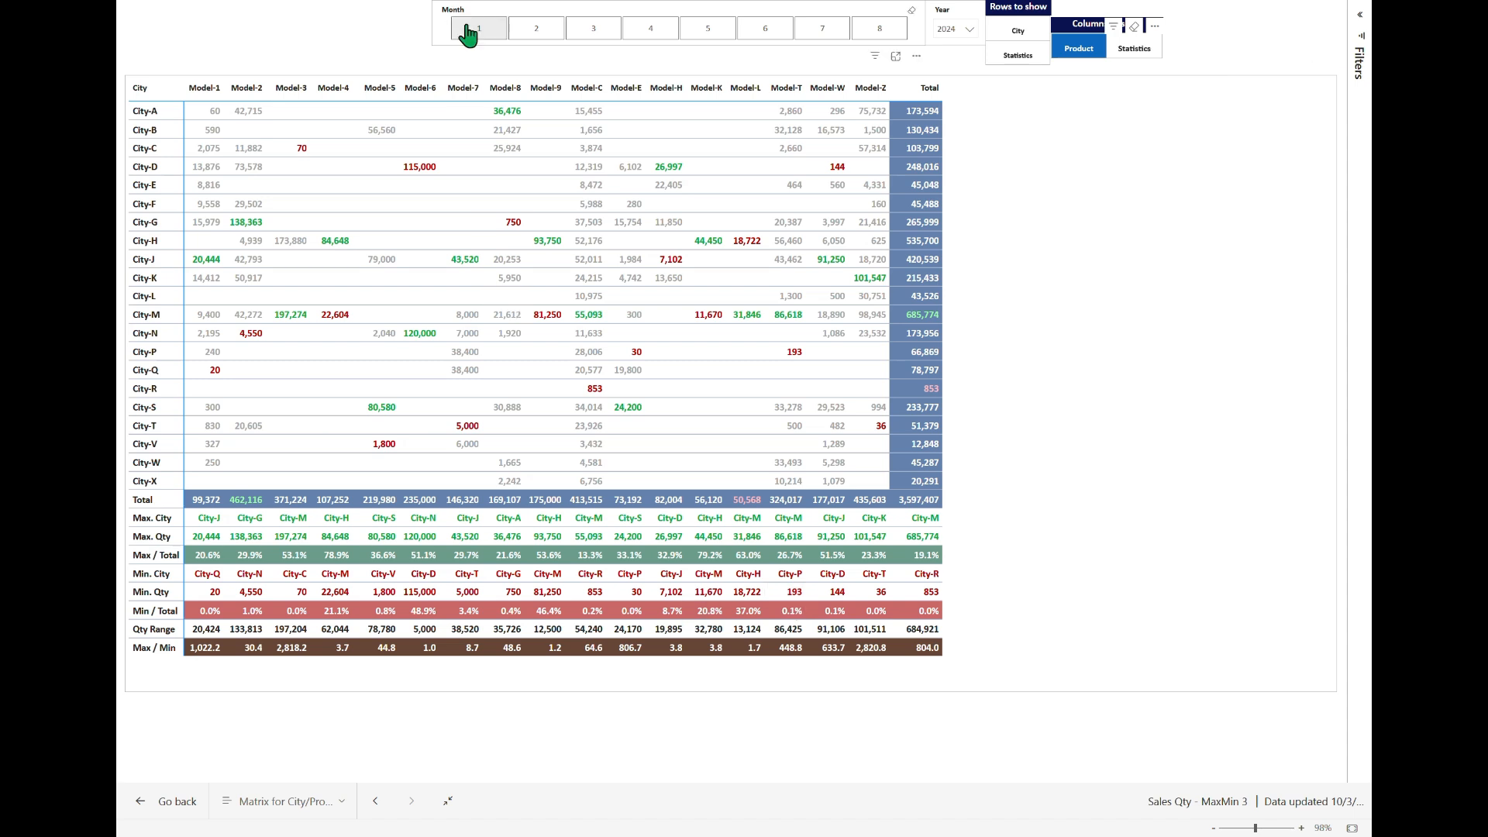
Step: Examine the product-column matrix filtered to month 2 and to month 3, and clear the month filter
left_click(537, 35)
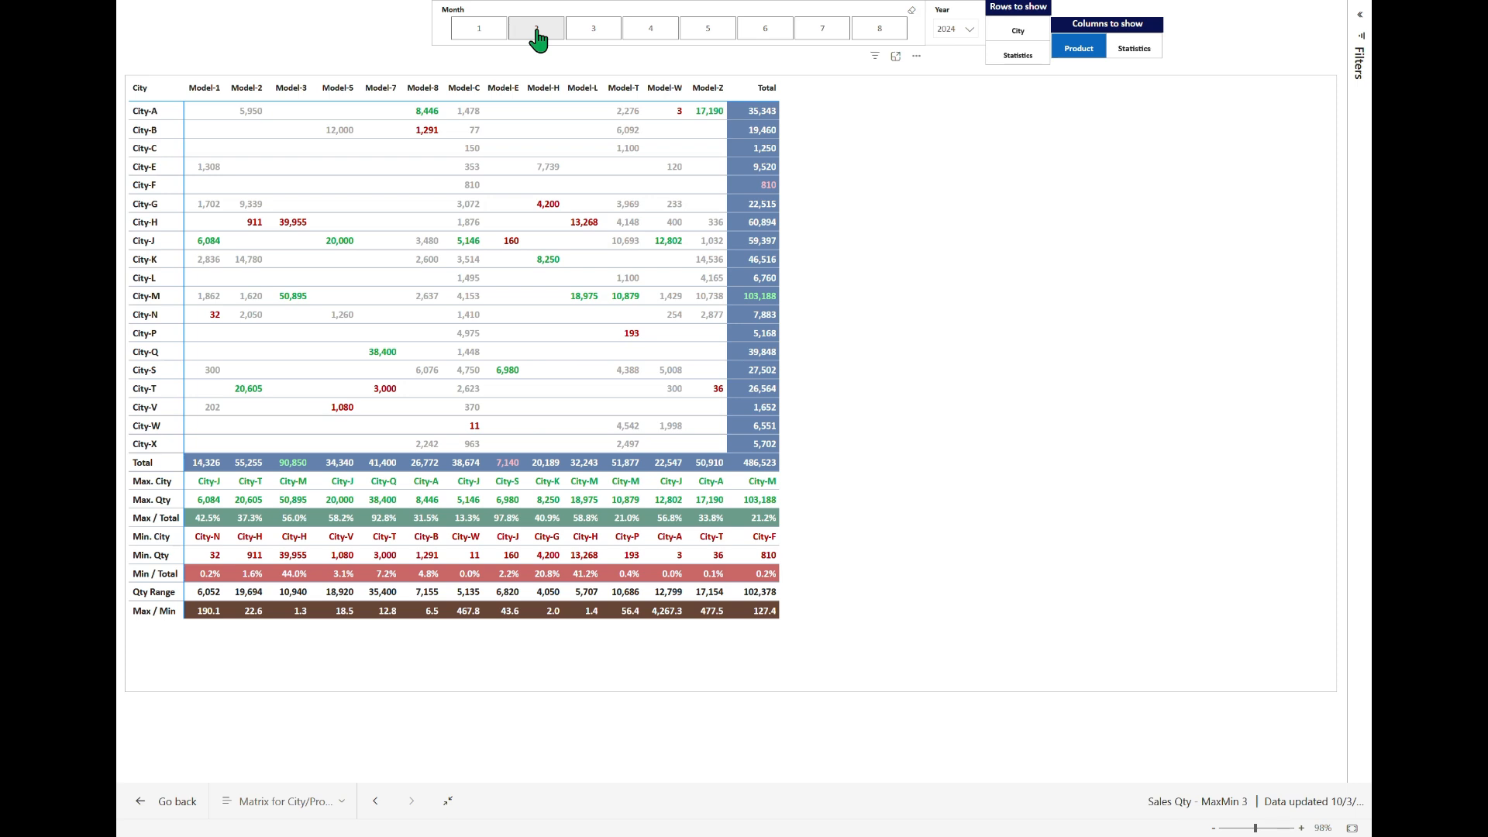
left_click(608, 31)
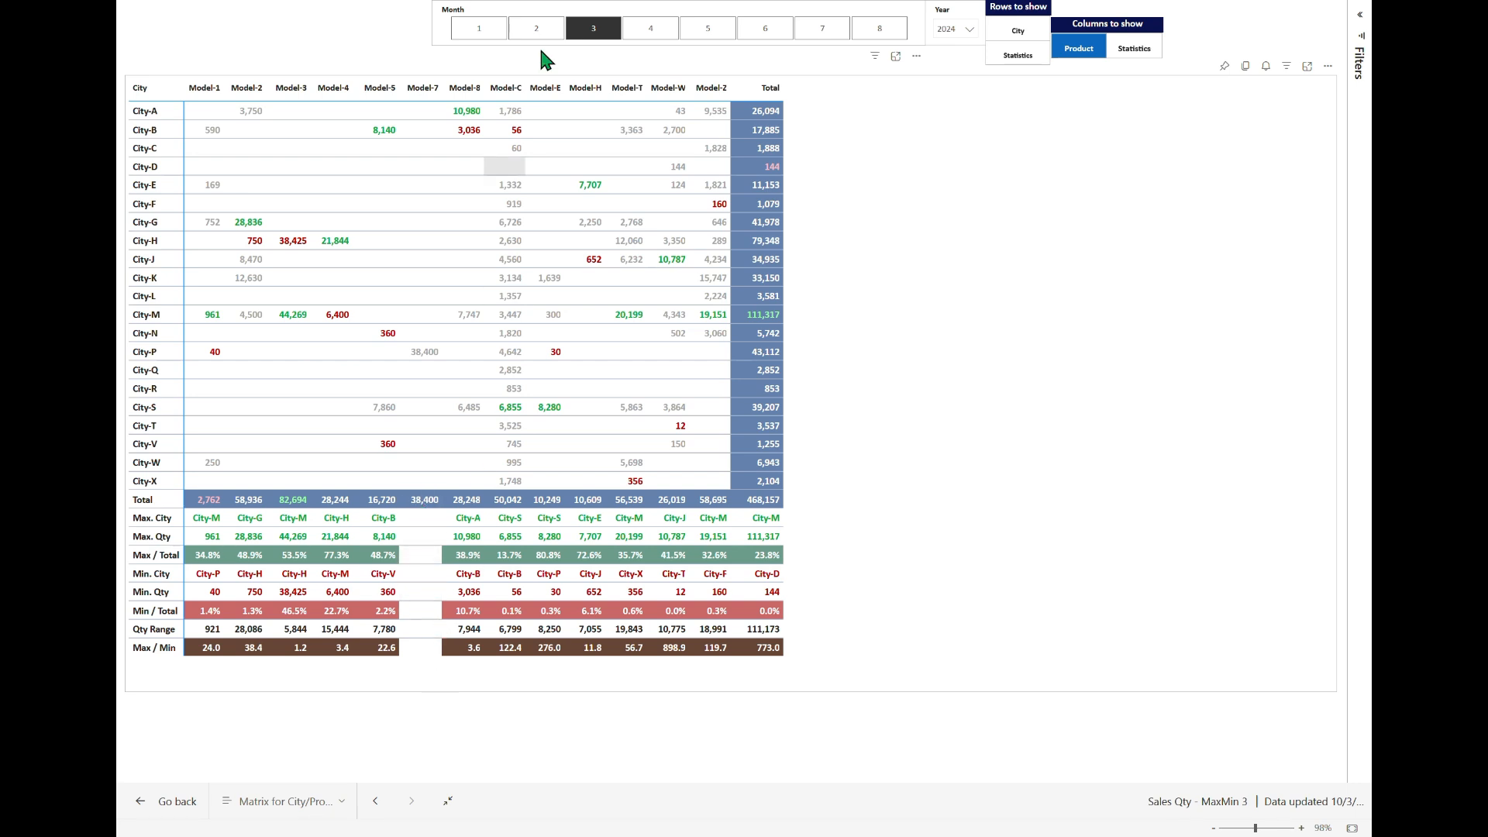
left_click(593, 32)
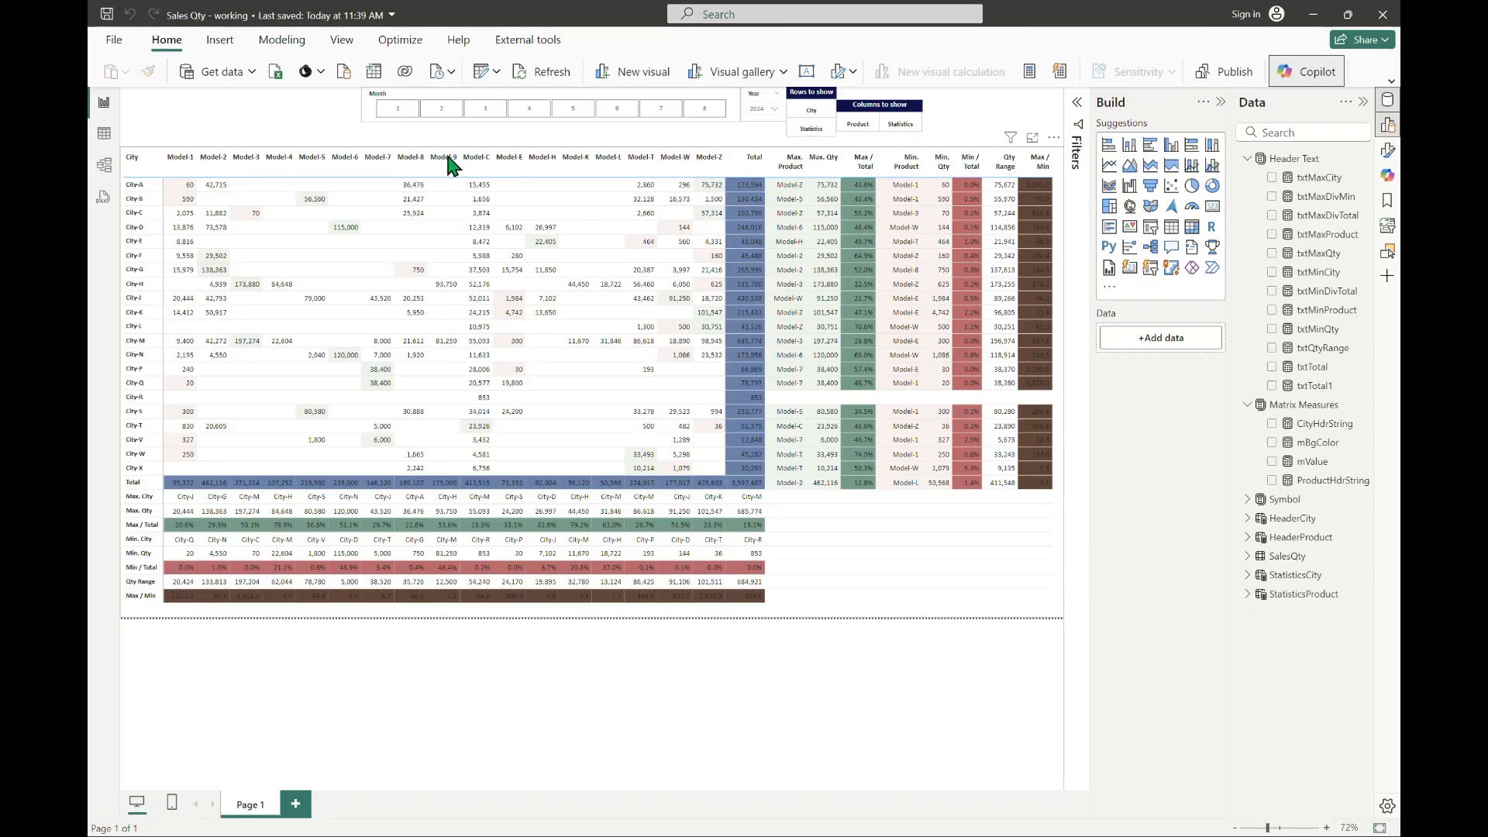
Step: Create a measure mFColor in Matrix Measures and paste the TmpCity and TmpProduct SELECTEDVALUE variables into it
left_click(1323, 423)
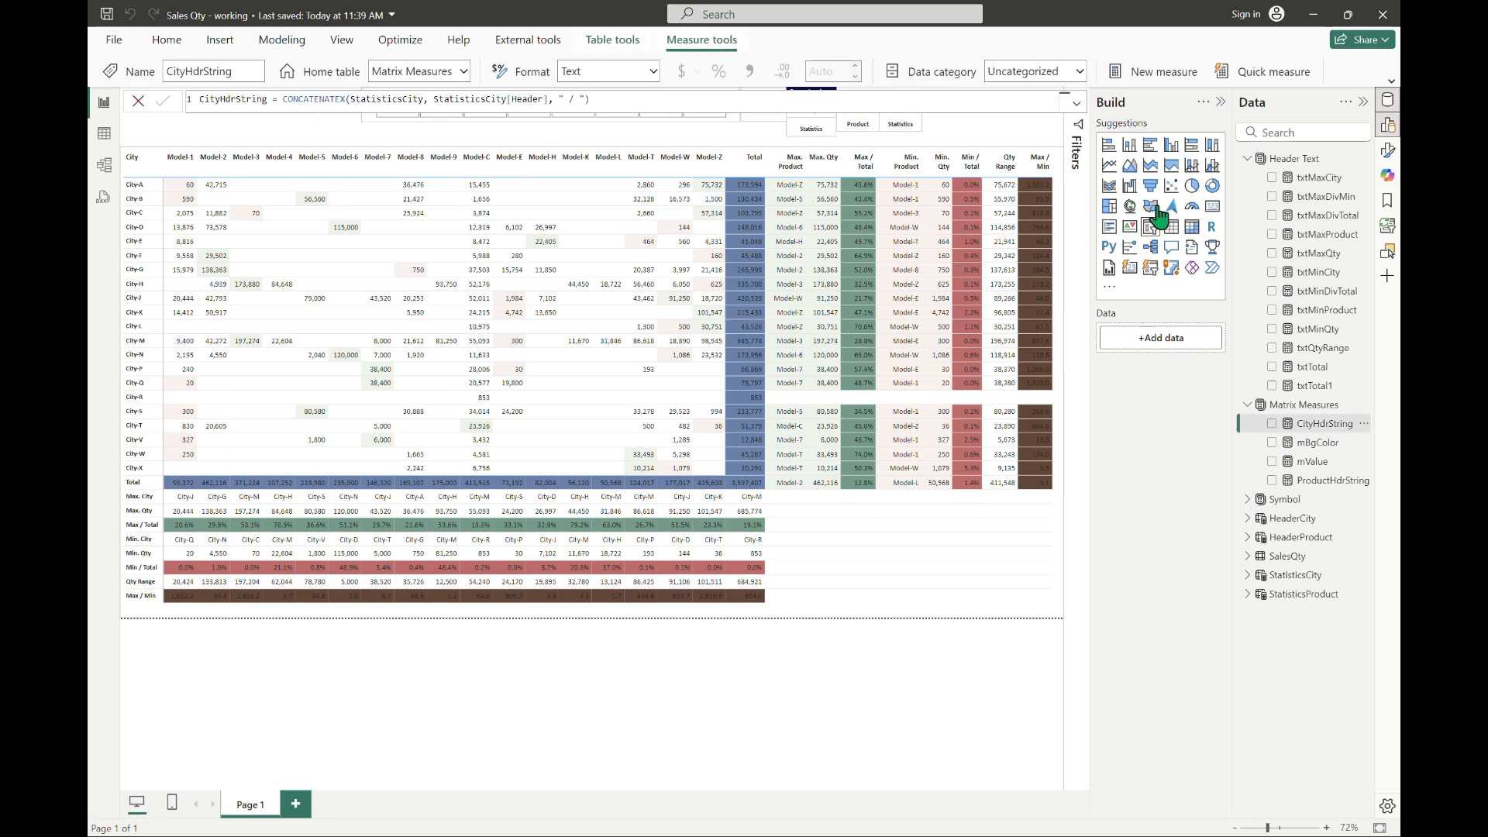
left_click(1166, 77)
type("mFColor =")
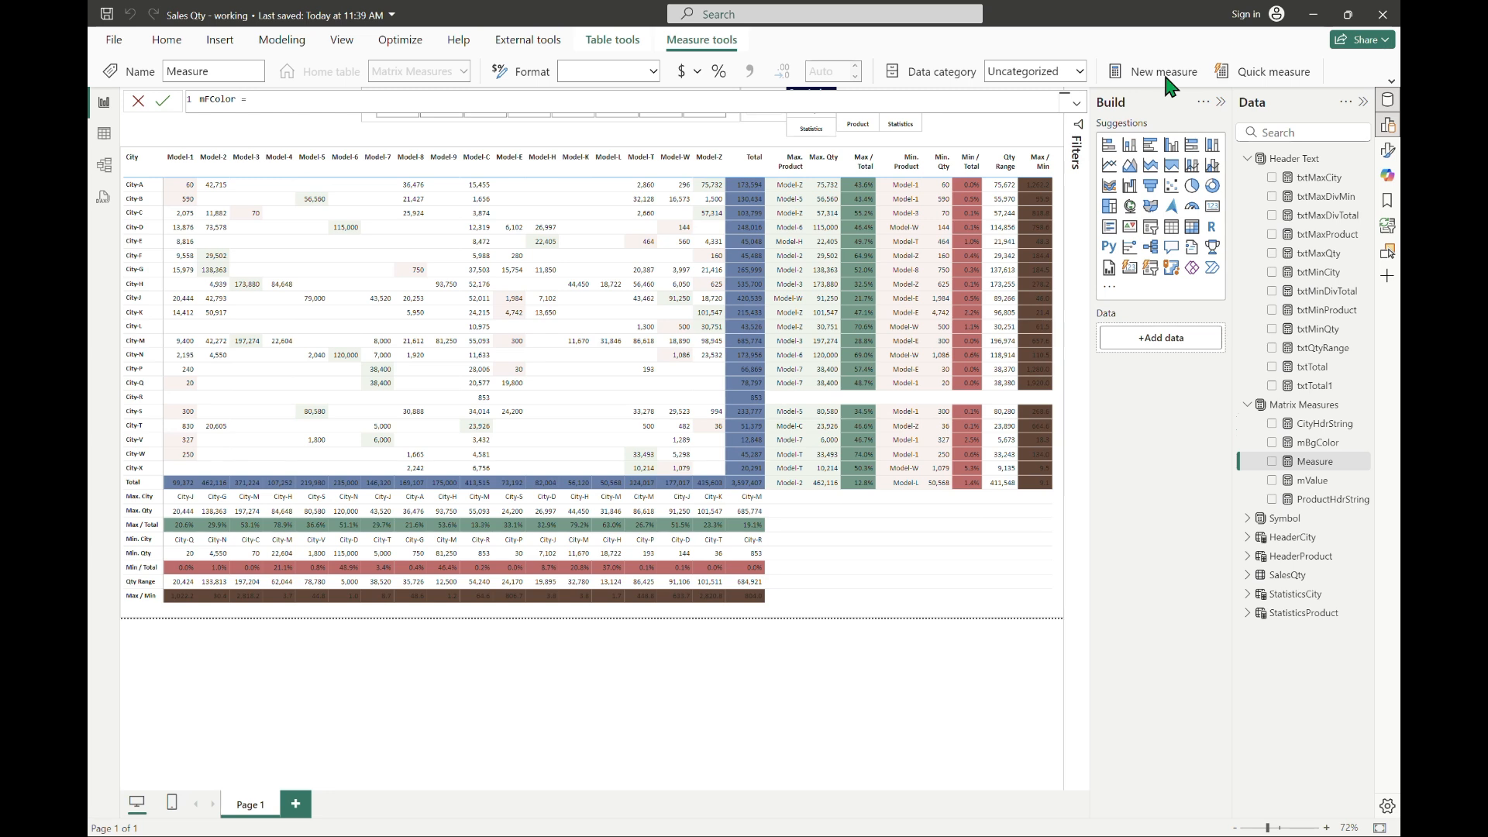
key("shift+Return")
type("Var TmpCity = SELECTEDVALUE(HeaderCity[City]) Var TmpProduct = SELECTEDVALUE(HeaderProduct[Product])")
key("shift+Return")
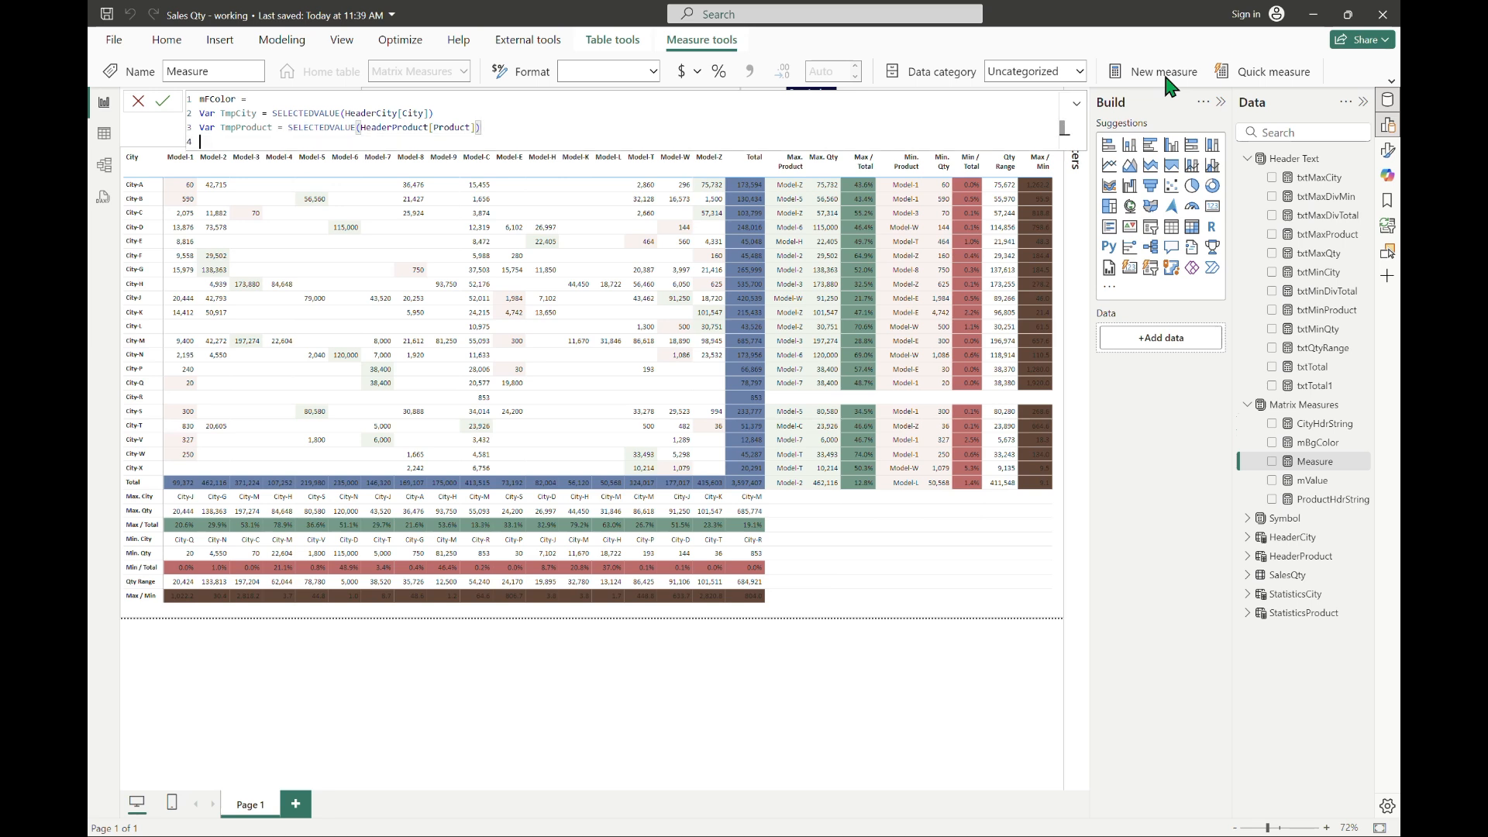
Step: Add RETURN SWITCH(TRUE(), below the variables, with an empty line before its closing parenthesis
type("RETURN SWITCH(TRUE(),")
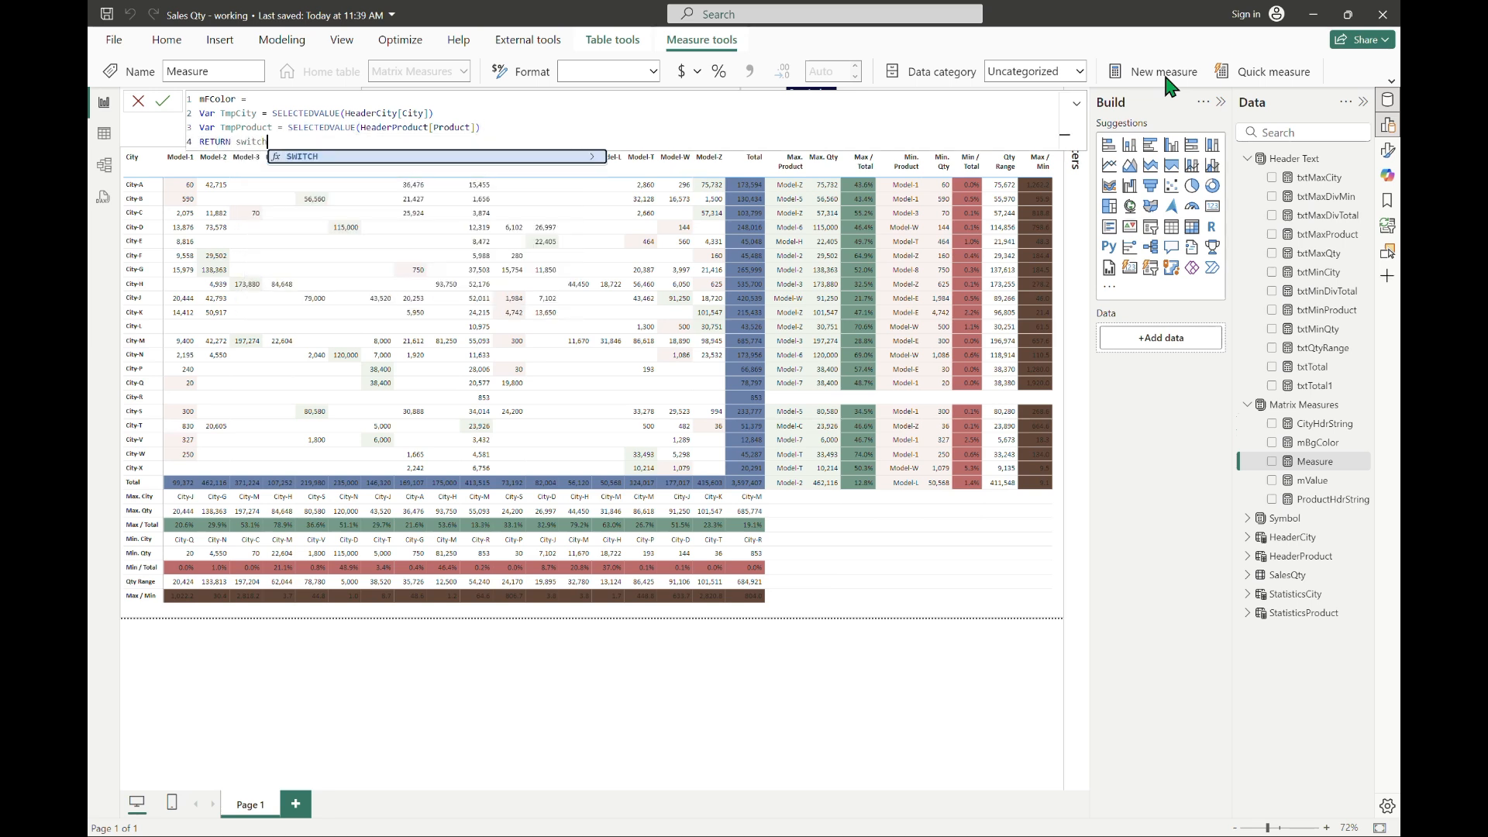
key("shift+Return")
key("shift+Return")
type("),")
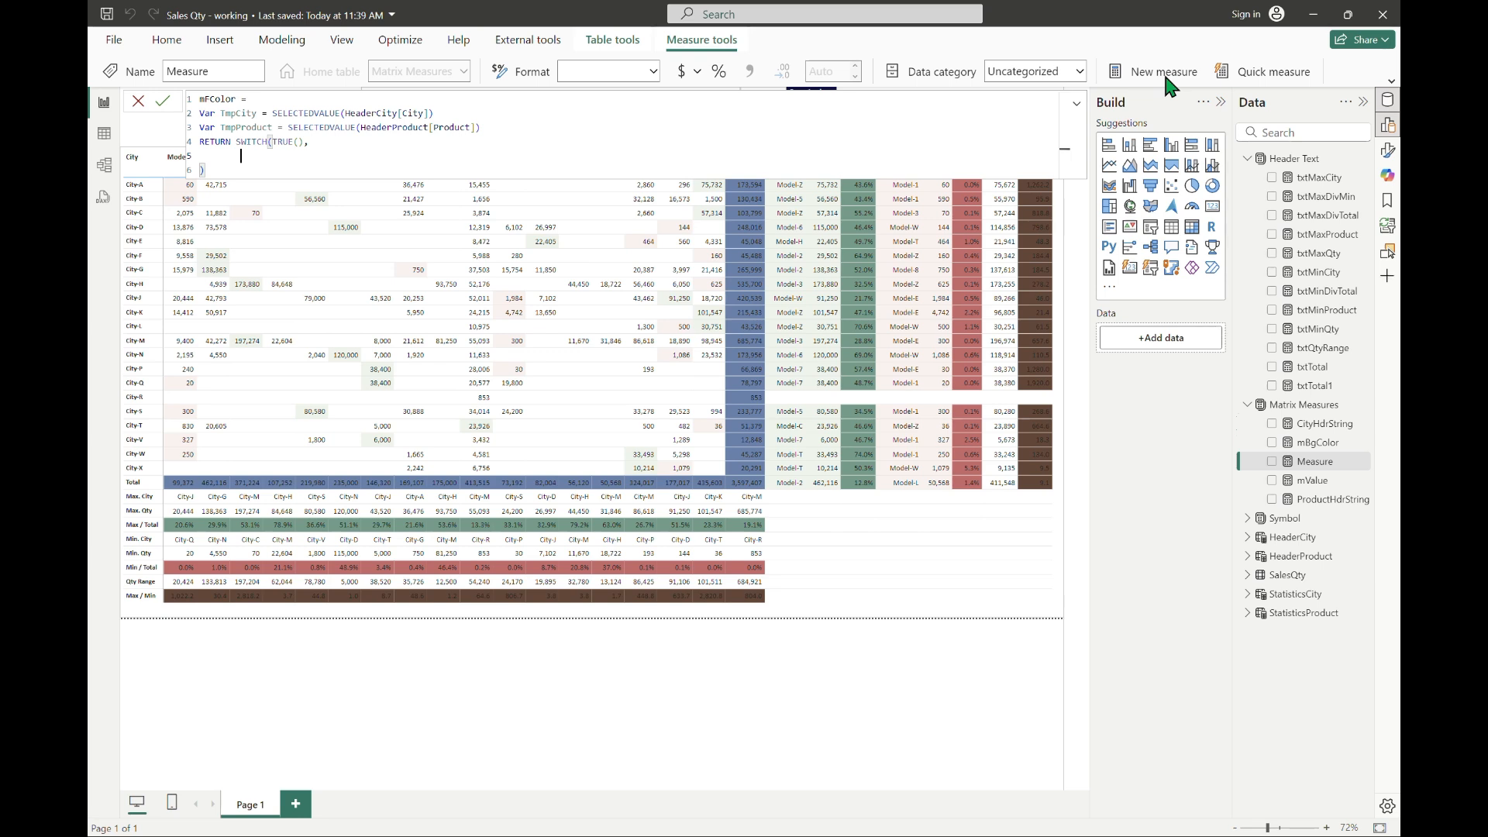
Step: Write the first SWITCH condition as IFERROR(FIND(TmpCity, [CityHdrString]), 0) = 0
key("Up")
type("IFERROR(FIND(")
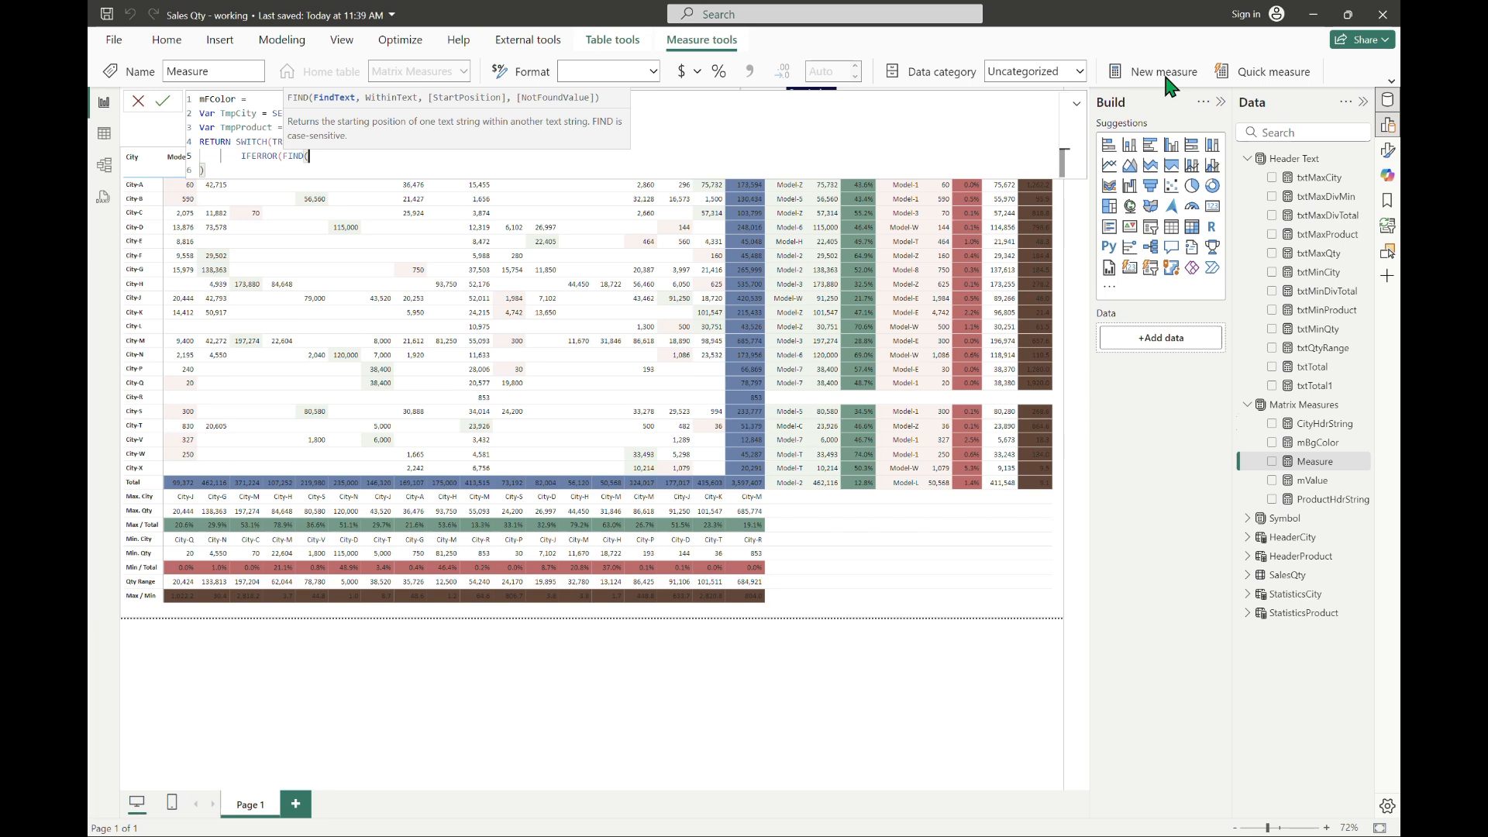
type("TmpCity, [CityHdrString]), 0) = 0")
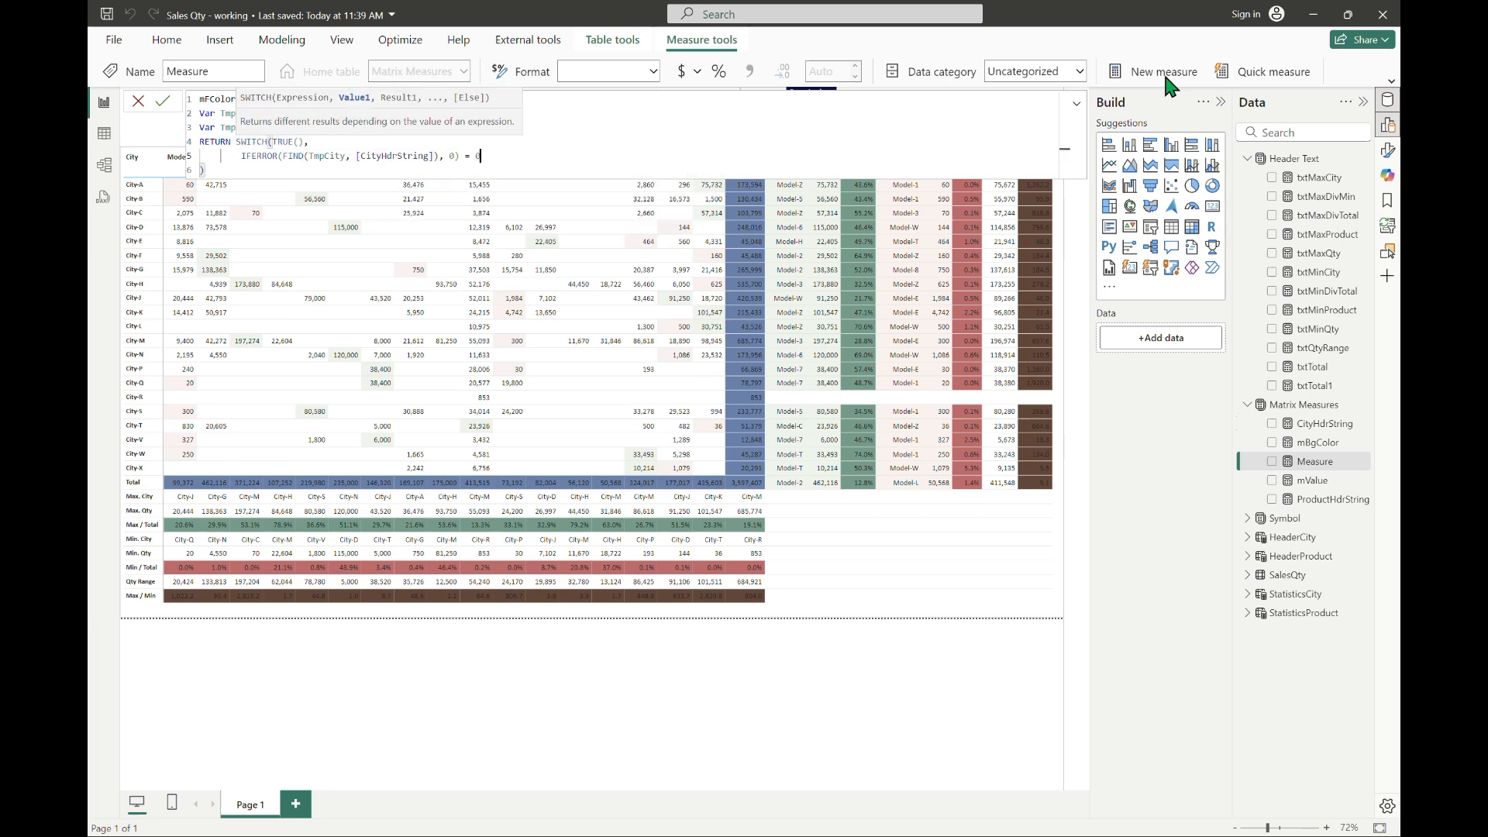
type(" ||")
Step: Extend the condition with || IFERROR(FIND(TmpProduct, [ProductHdrString]), 0) = 0 and enclose both tests in parentheses
key("Home")
type("(")
key("End")
type("IFERROR(FIND(")
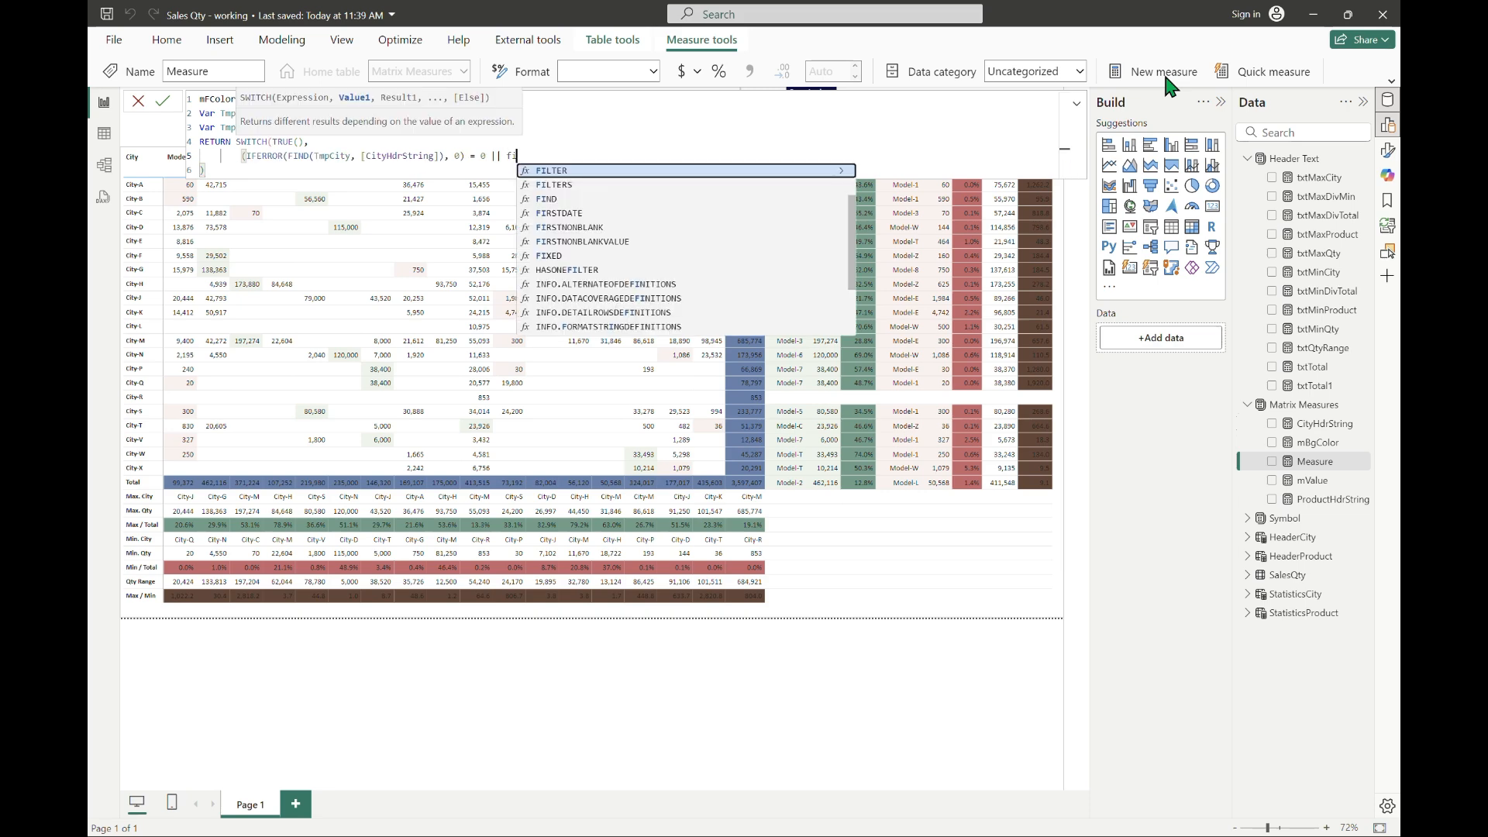
type("TmpProduct, pro")
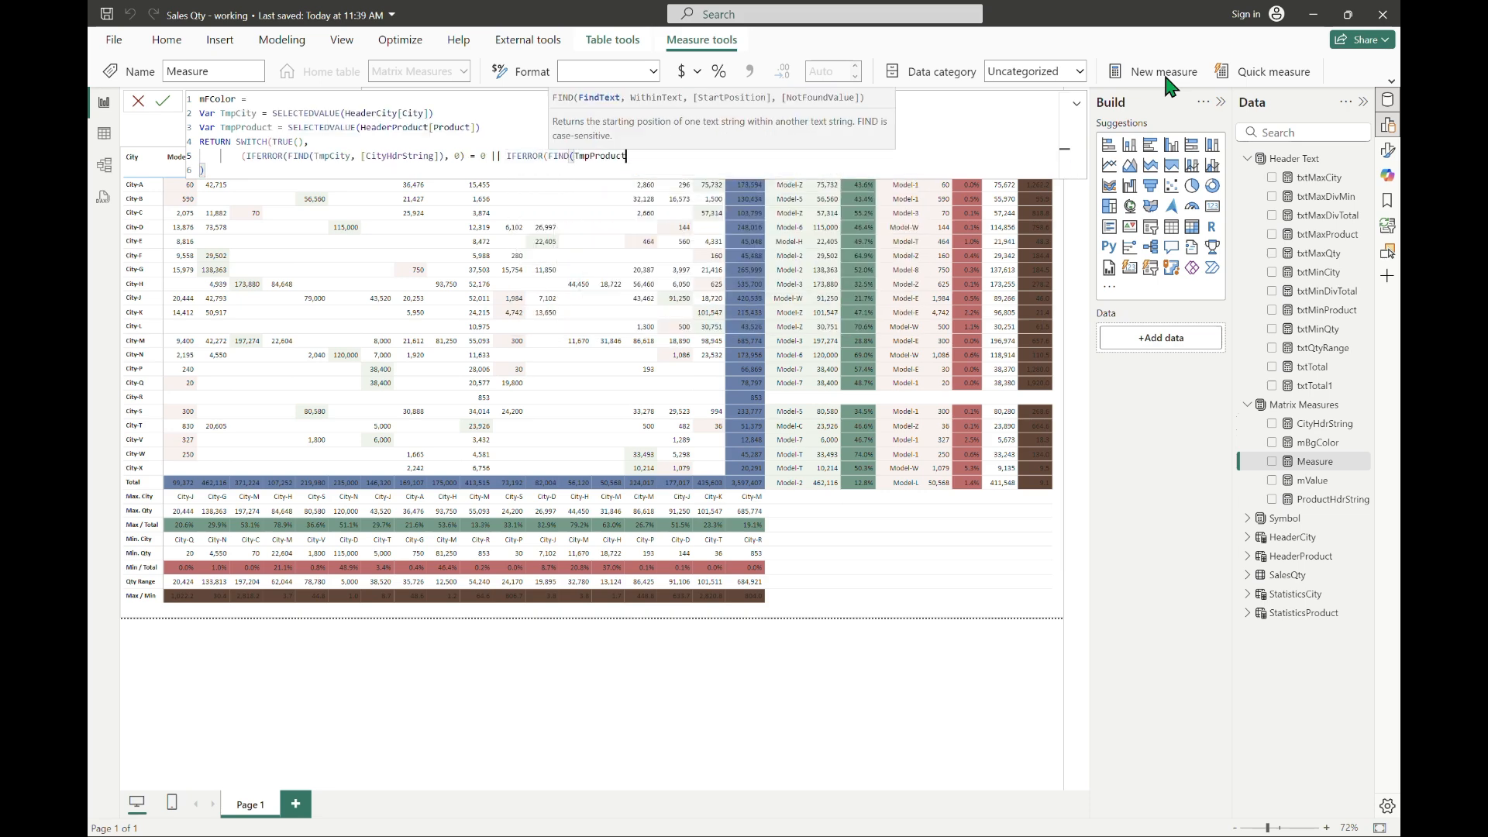
key("Home")
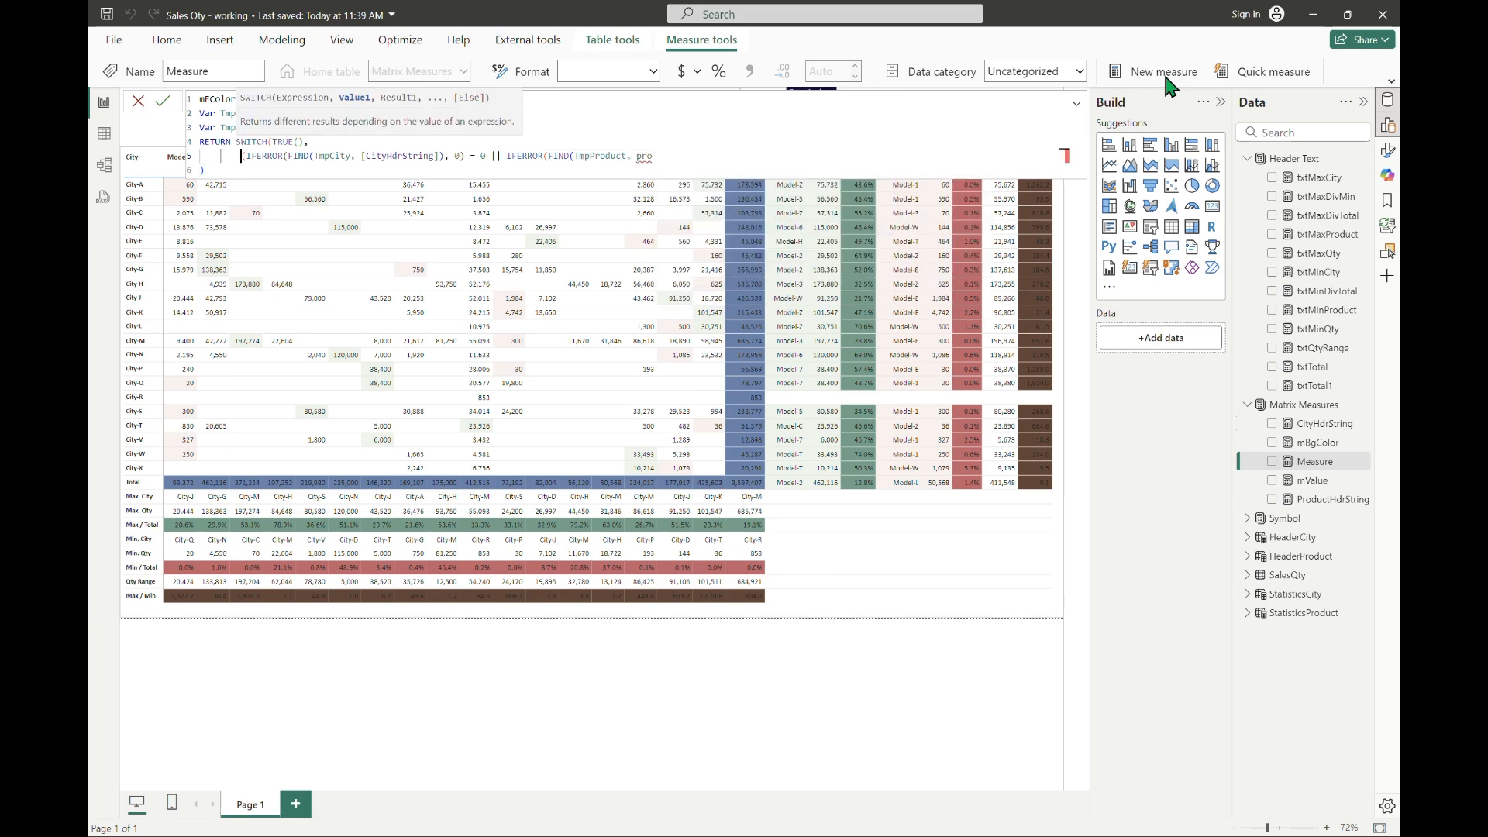
key("End")
key("Up")
key("Up")
key("Up")
key("Up")
key("Up")
key("Up")
key("Up")
key("Tab")
type("), 0) = 0")
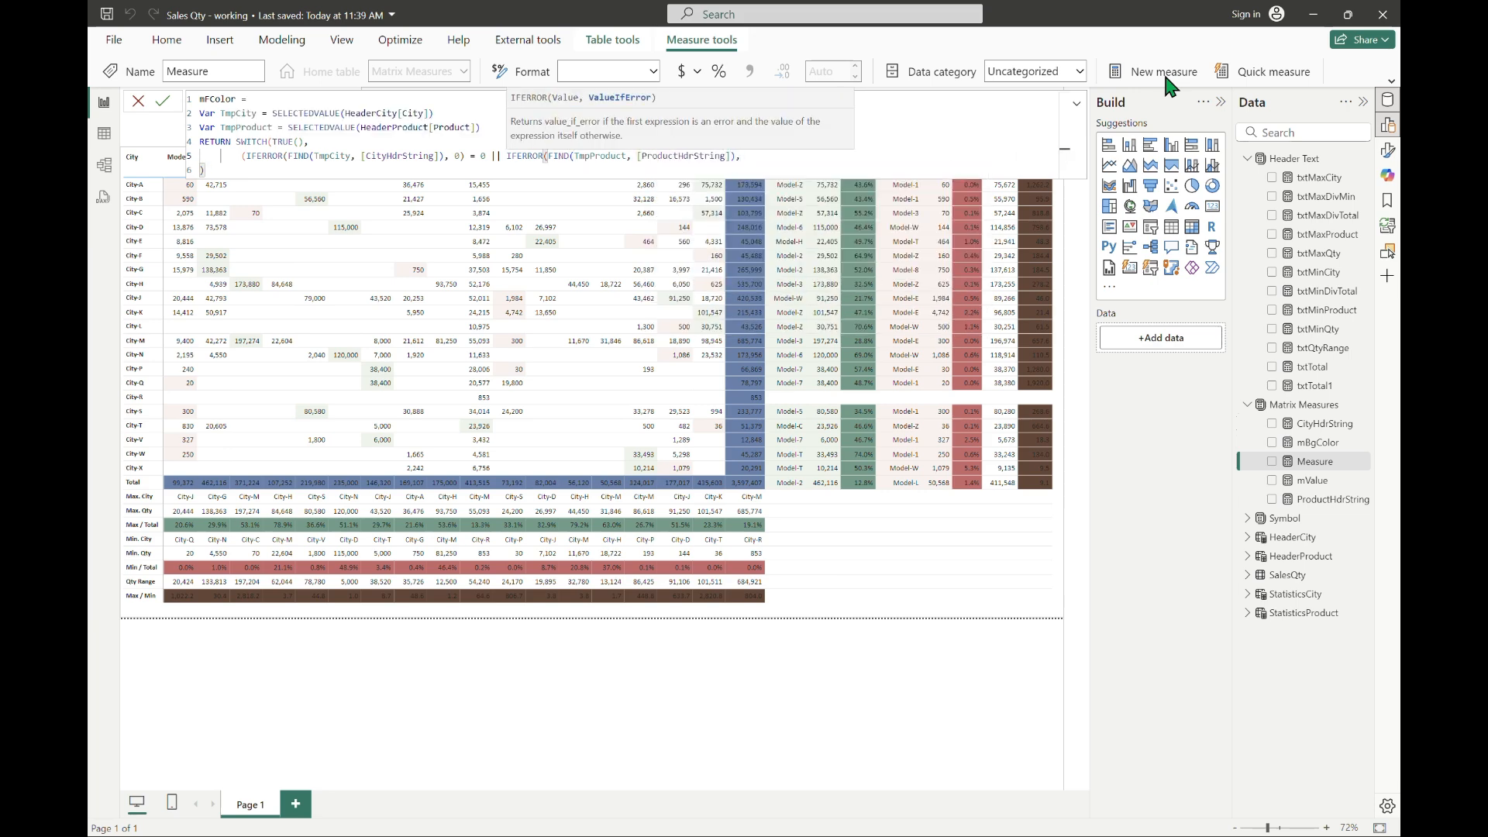
type(")")
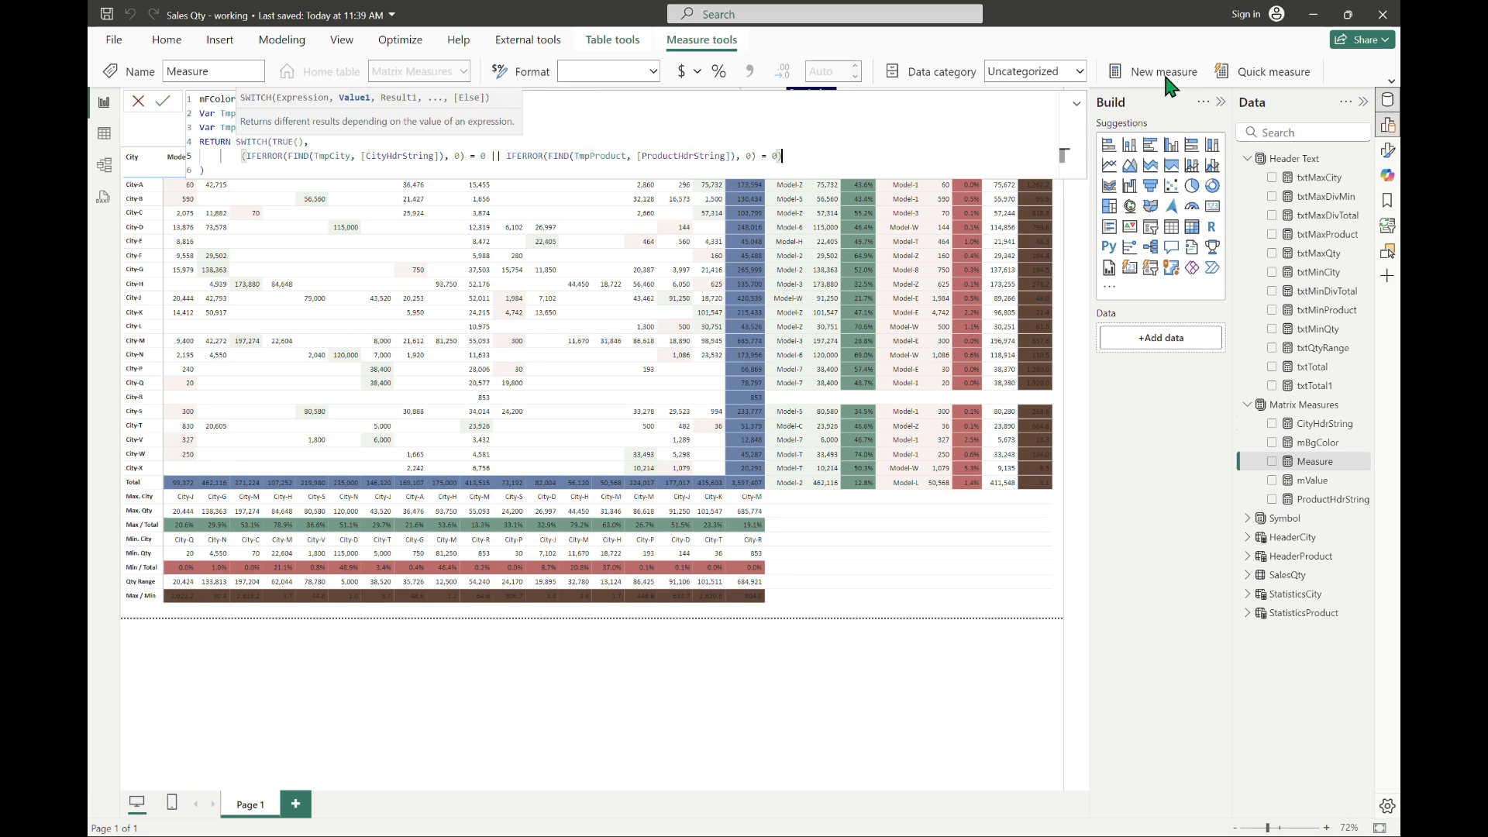
type(" ||")
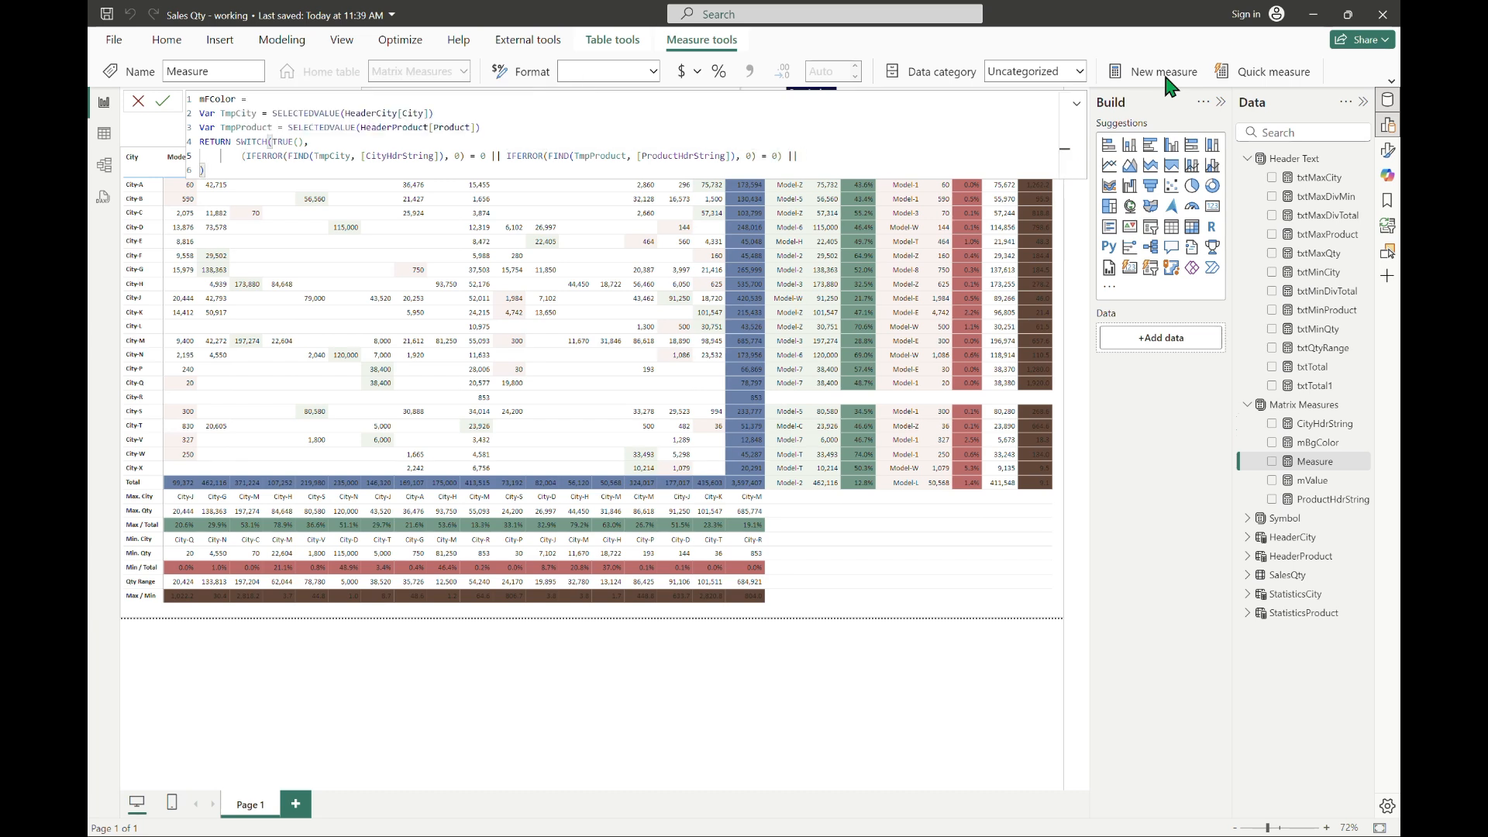
Step: Complete the condition with && TmpCity <> [txtTotal1] && TmpProduct <> [txtTotal1], and start a new line
key("BackSpace")
key("BackSpace")
key("BackSpace")
type("&& TmpCity <>")
type("[txtTotal1]")
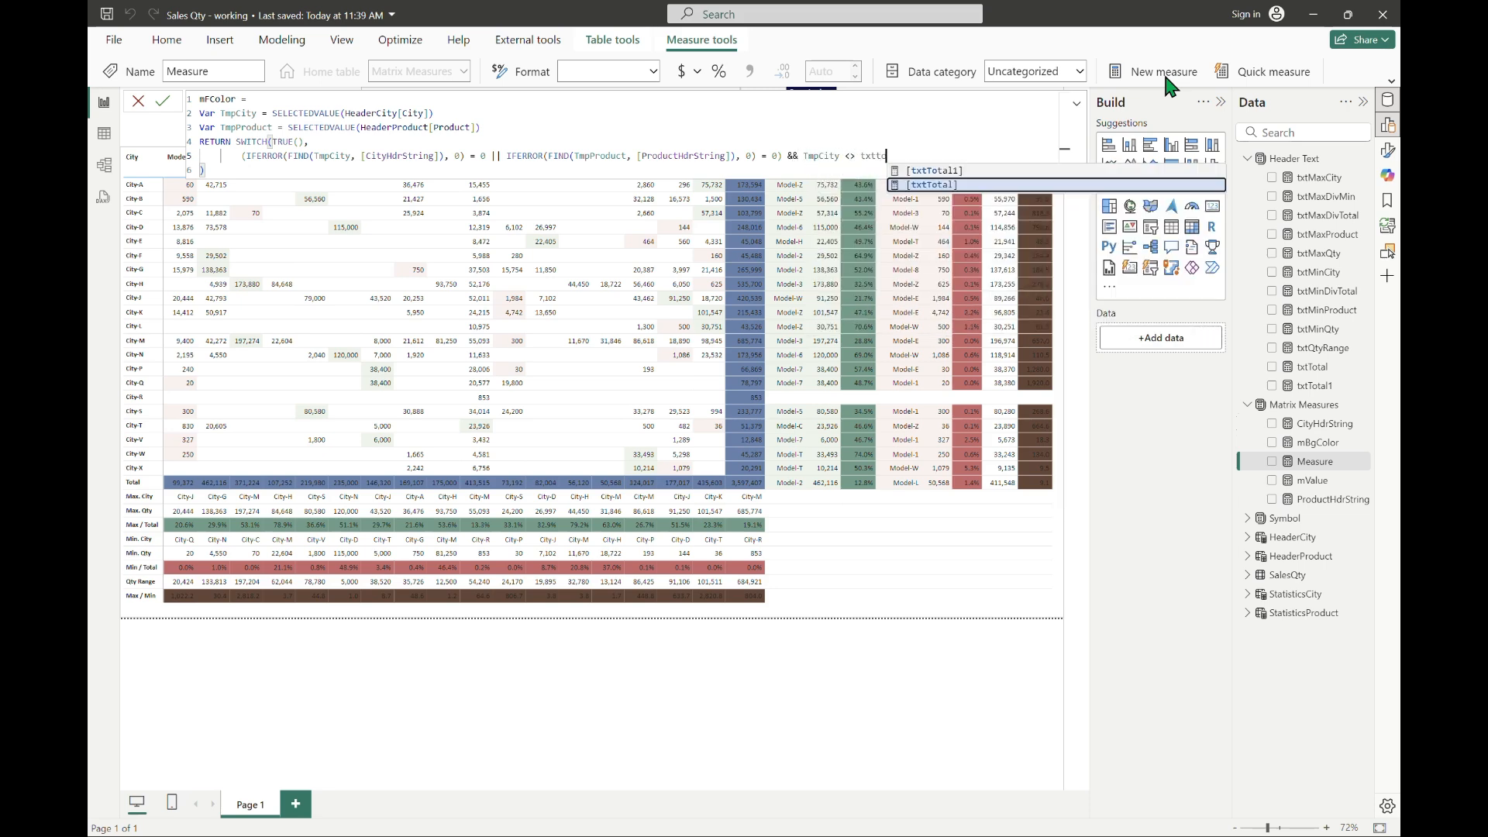
type(" && tmp")
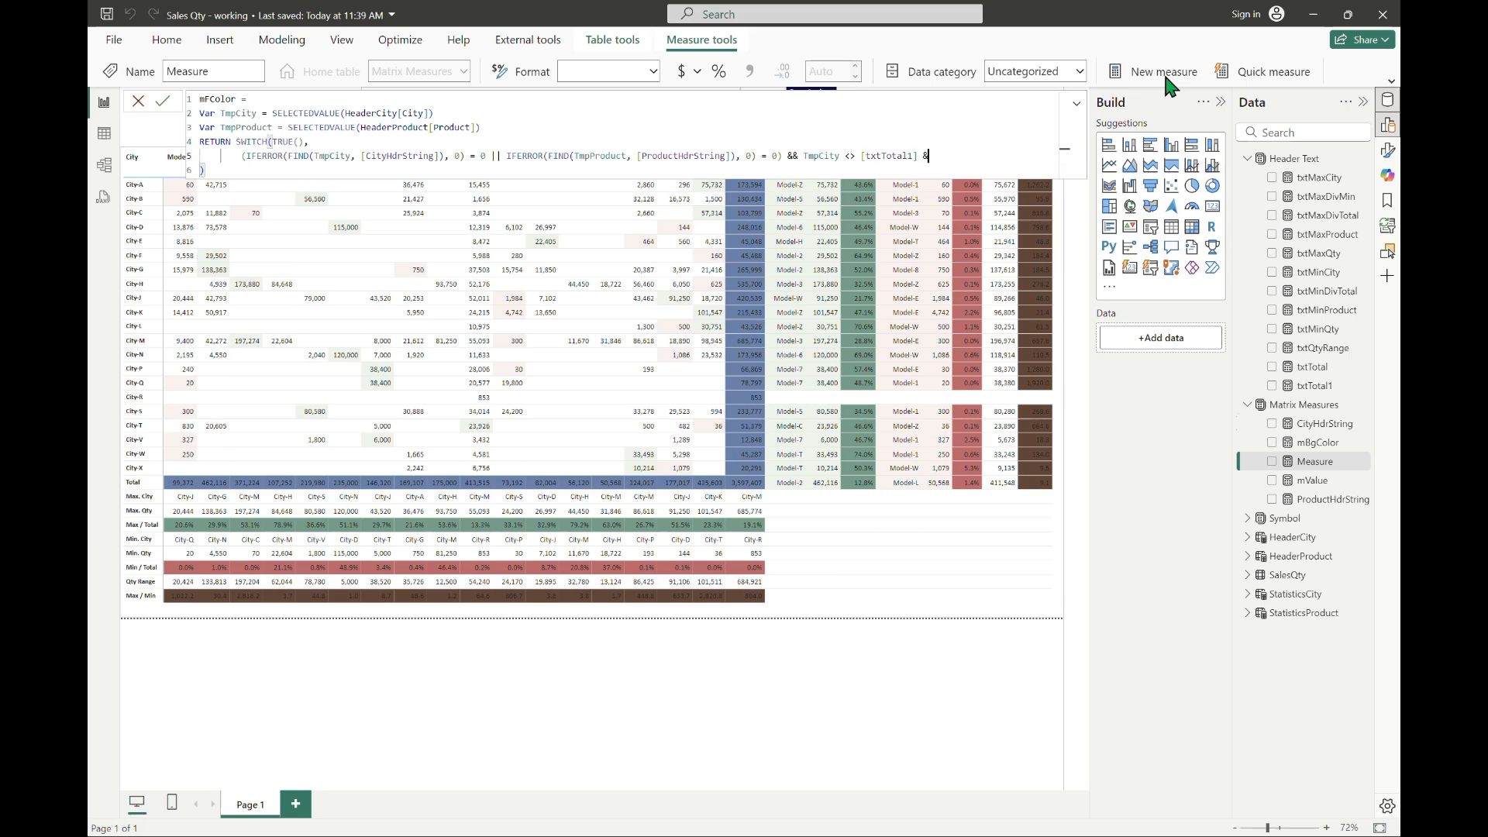
type("Product <> [txtTotal1],")
key("shift+Return")
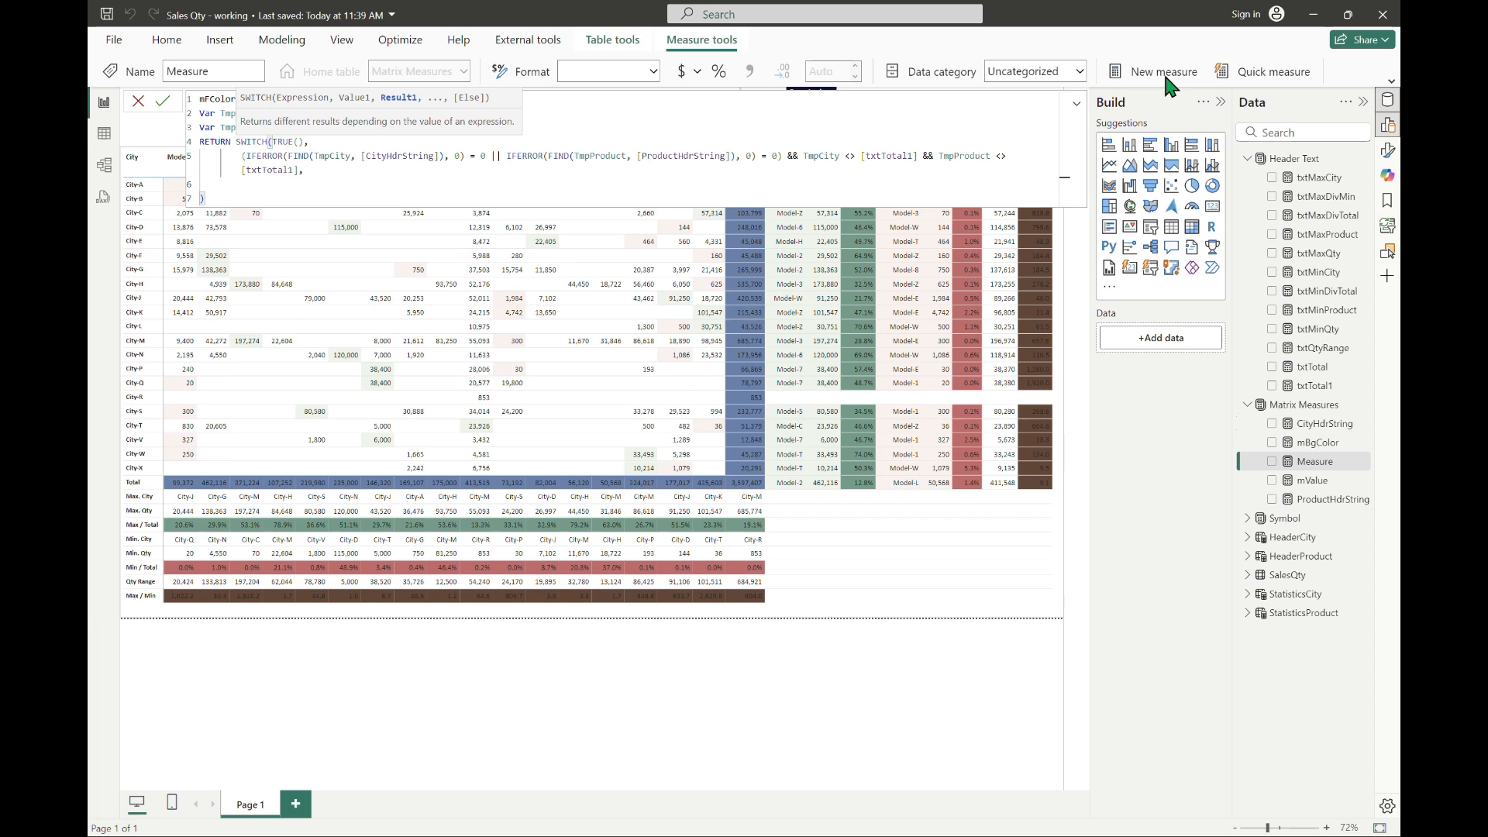
Step: Declare the variable TmpTbl starting with SUMMARIZE(FILTER(SalesQty, SalesQty[Product] = TmpProduct),
type("Var Tmpt")
key("BackSpace")
type("Thl = SUMMARIZE(")
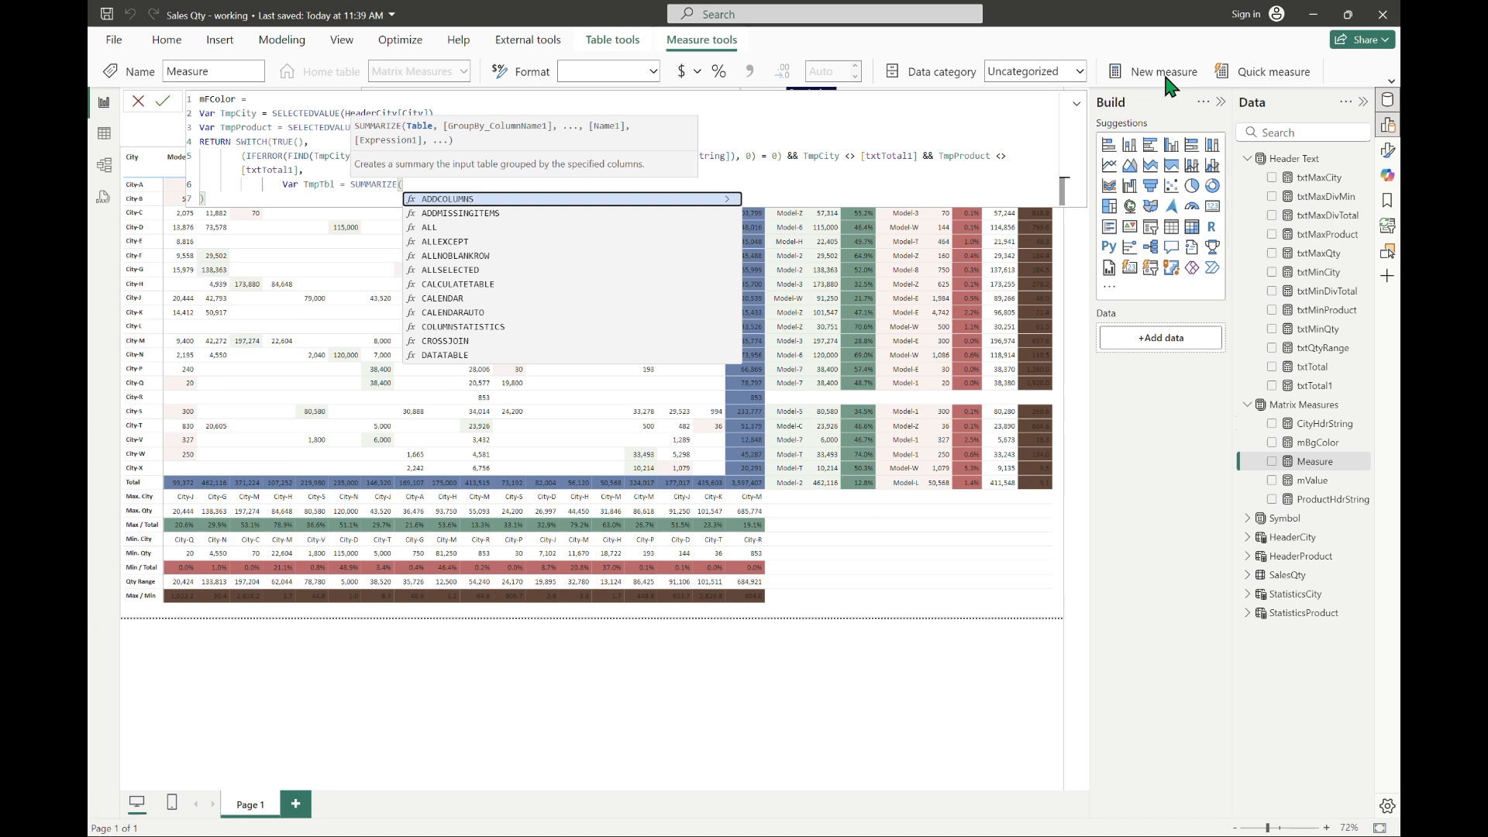
key("Escape")
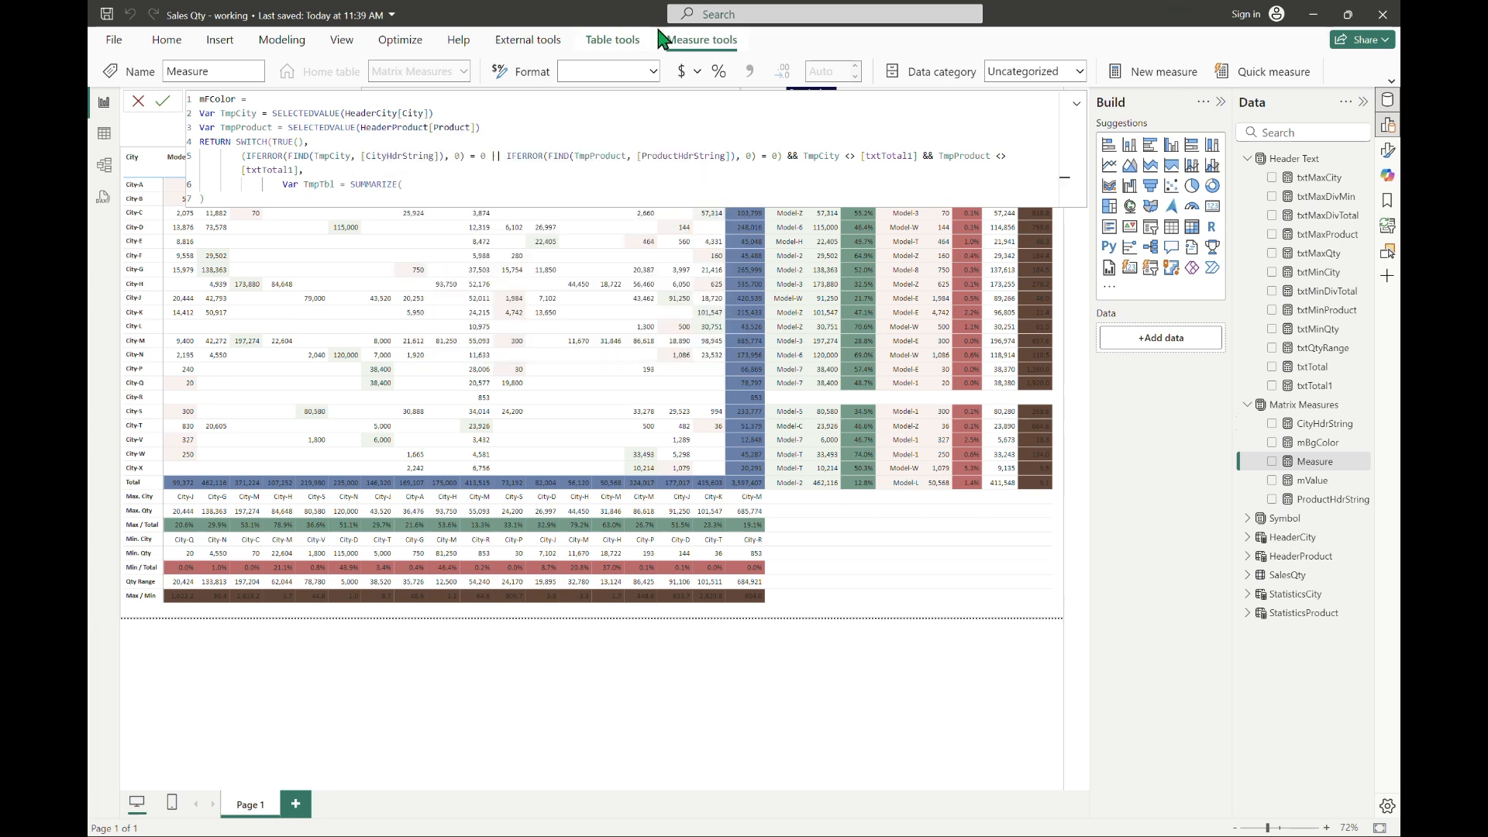
type("FILTER(")
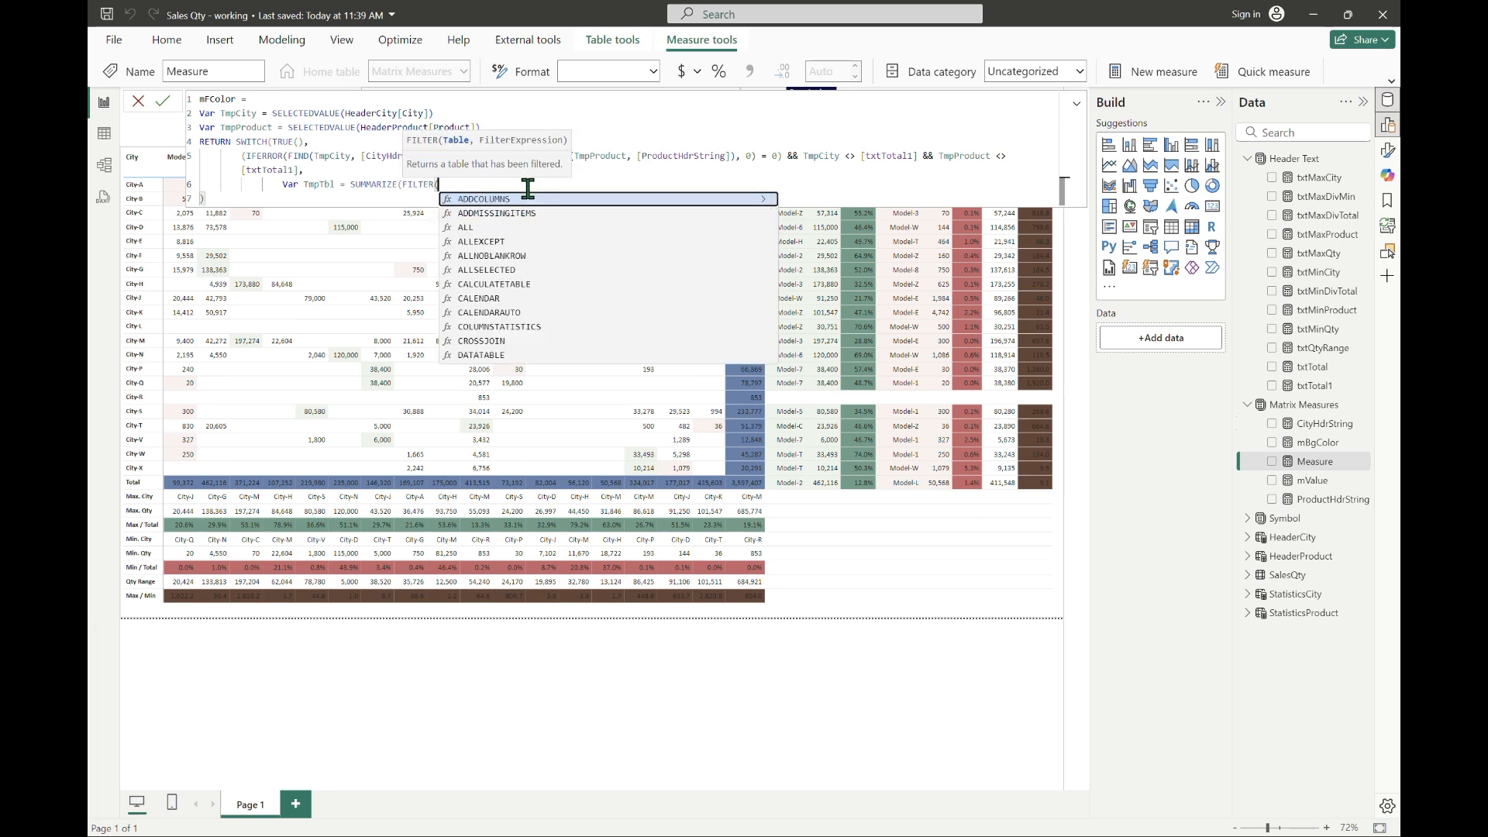
type("SalesQty, produc")
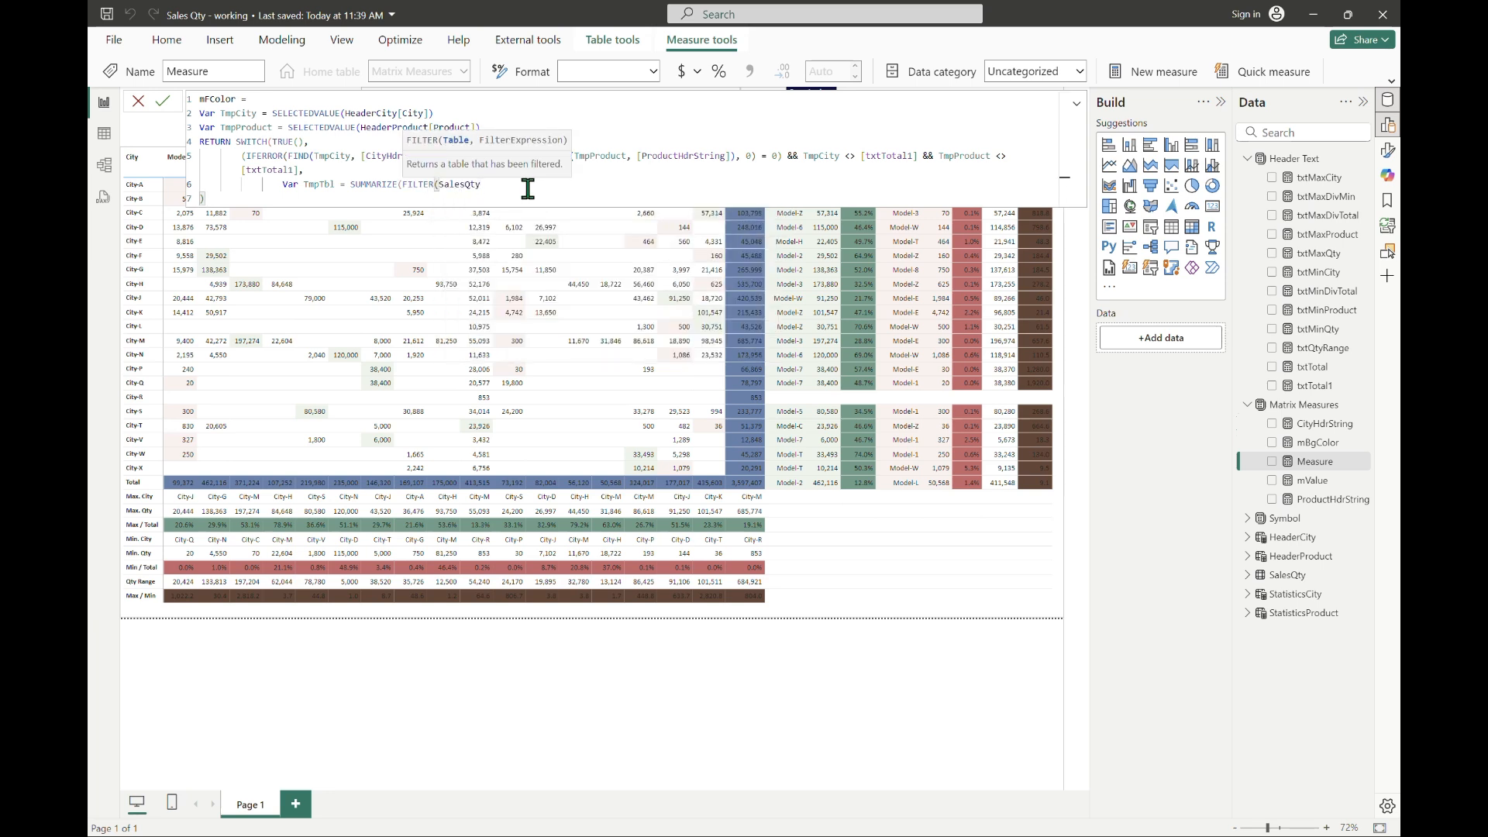
key("Down")
key("Down")
key("Tab")
type("= TmpProduct),")
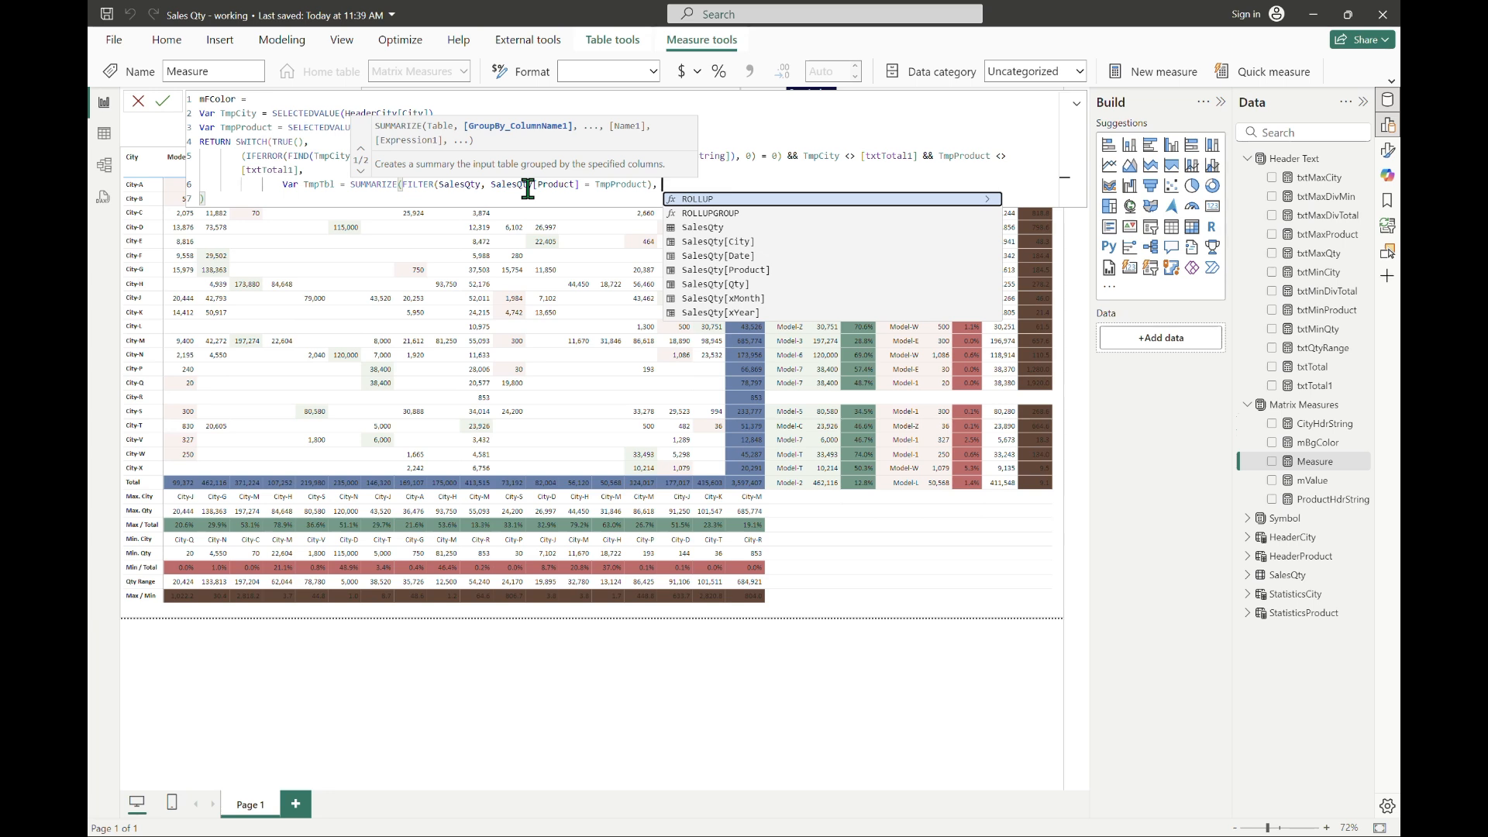
Step: Group TmpTbl by SalesQty[City], add "xQty" as SUM(SalesQty[Qty]), and close the SUMMARIZE expression
type("SalesQty[City], '")
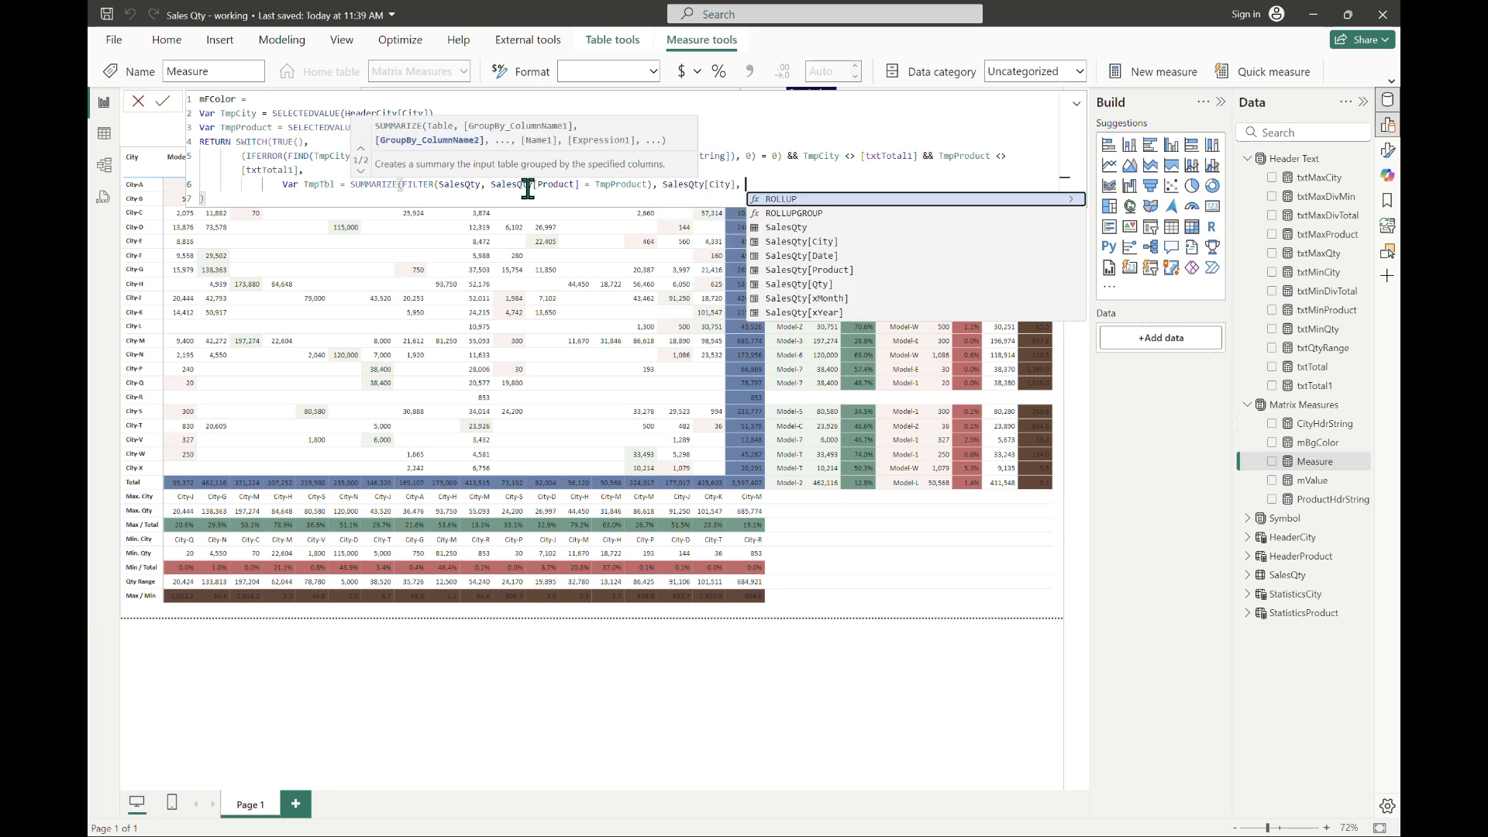
type("\"xQty")
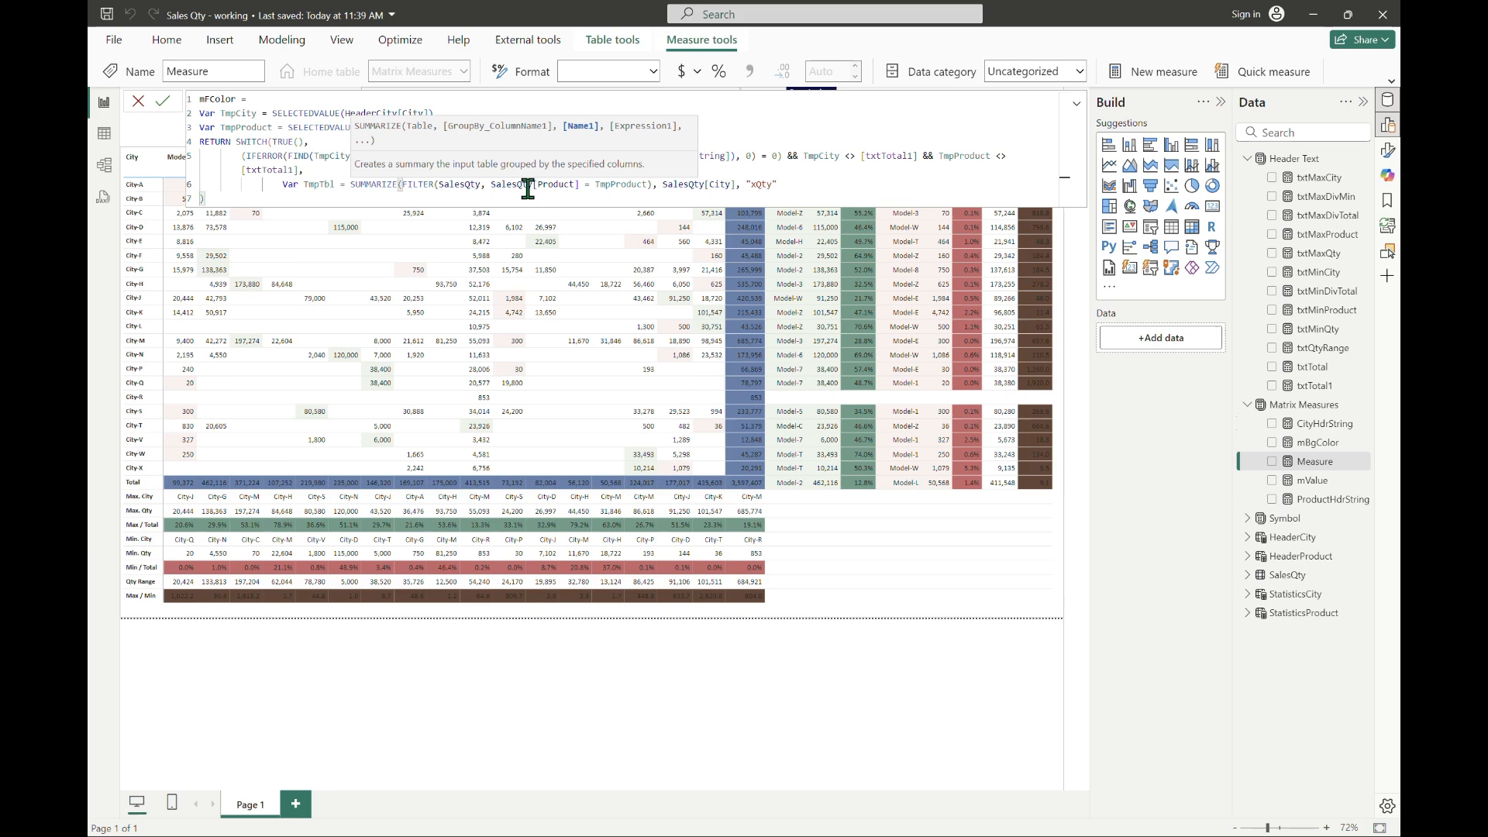
type(", sum(SalesQty[Qty])")
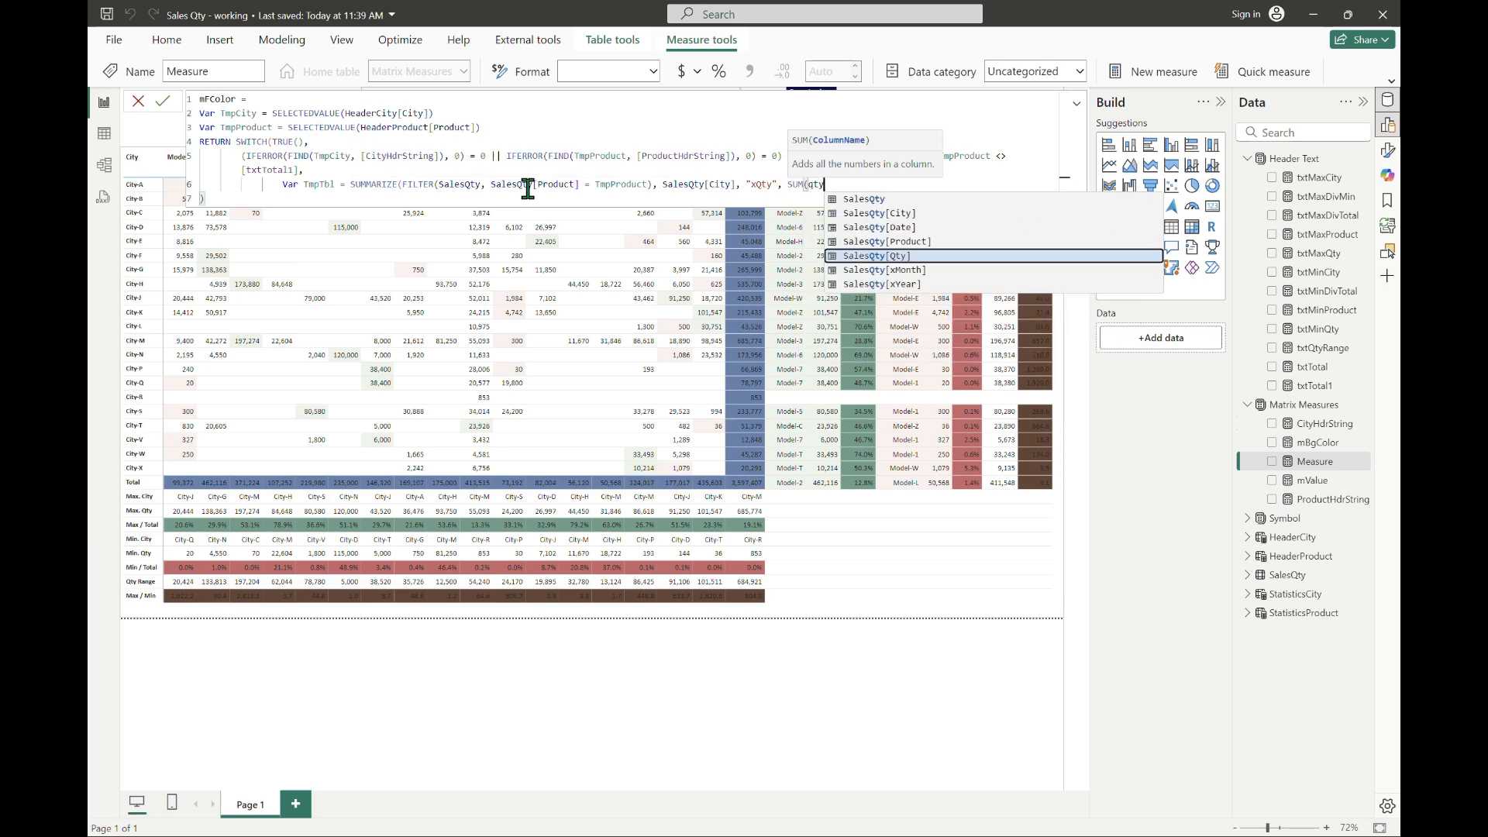
type(")")
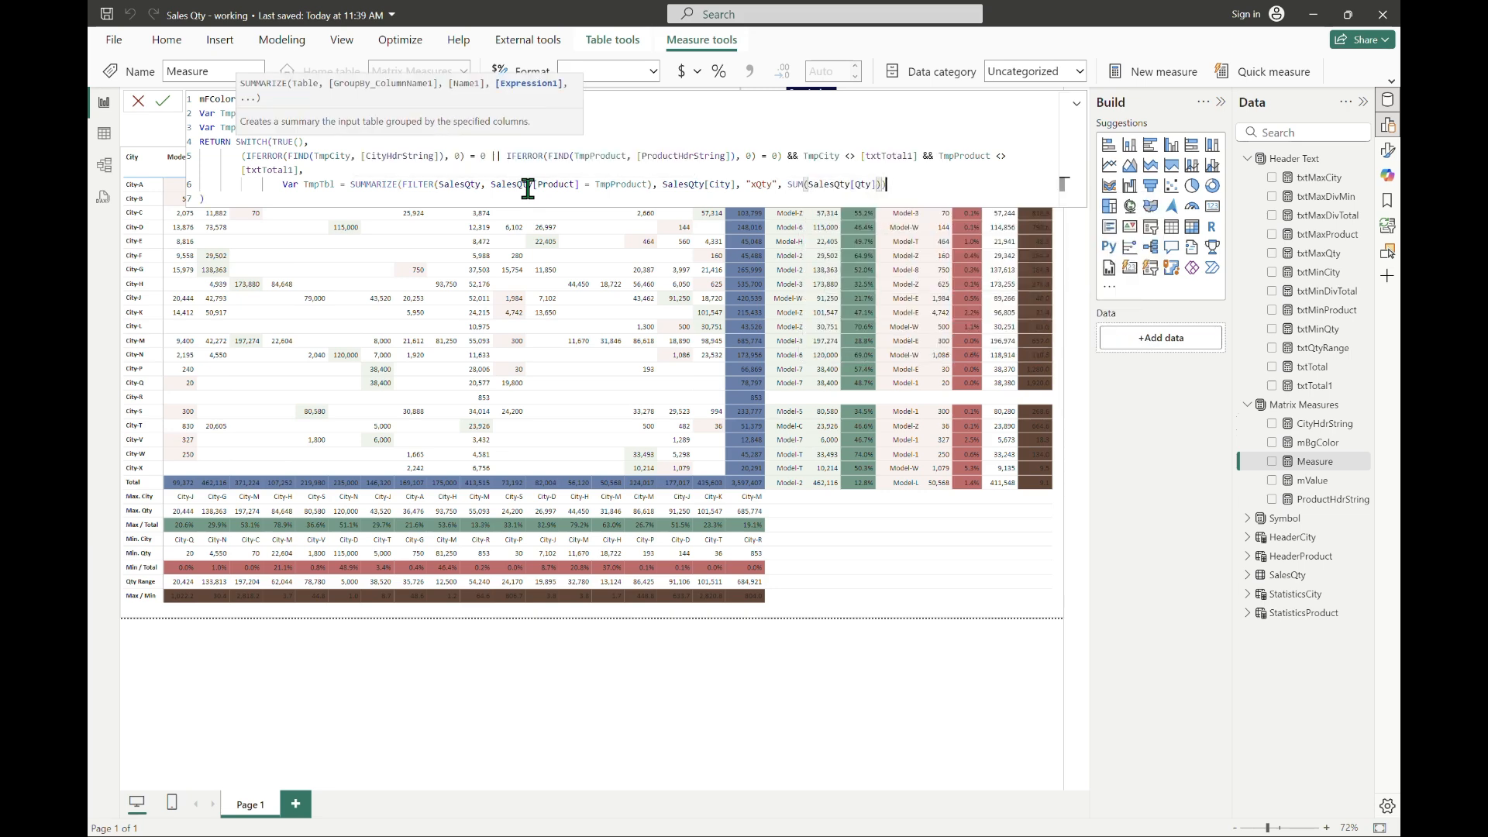
Step: Declare the variable TmpQty starting with SUMX(FILTER(SalesQty, SalesQty[Product] = TmpProduct && SalesQty[City] =
key("Return")
type("Var TmpQty =")
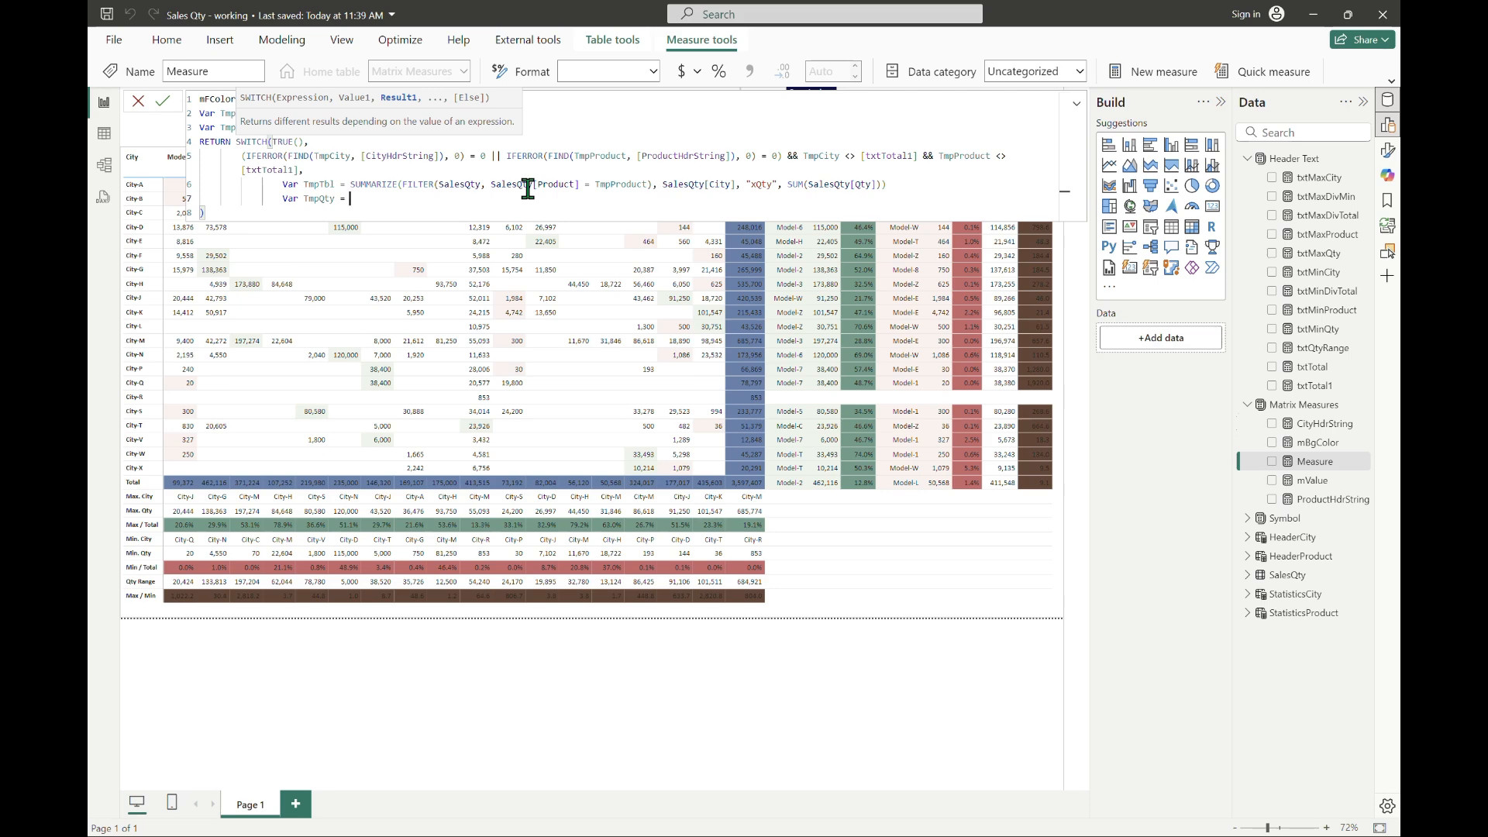
type("SUMX(FILTER(")
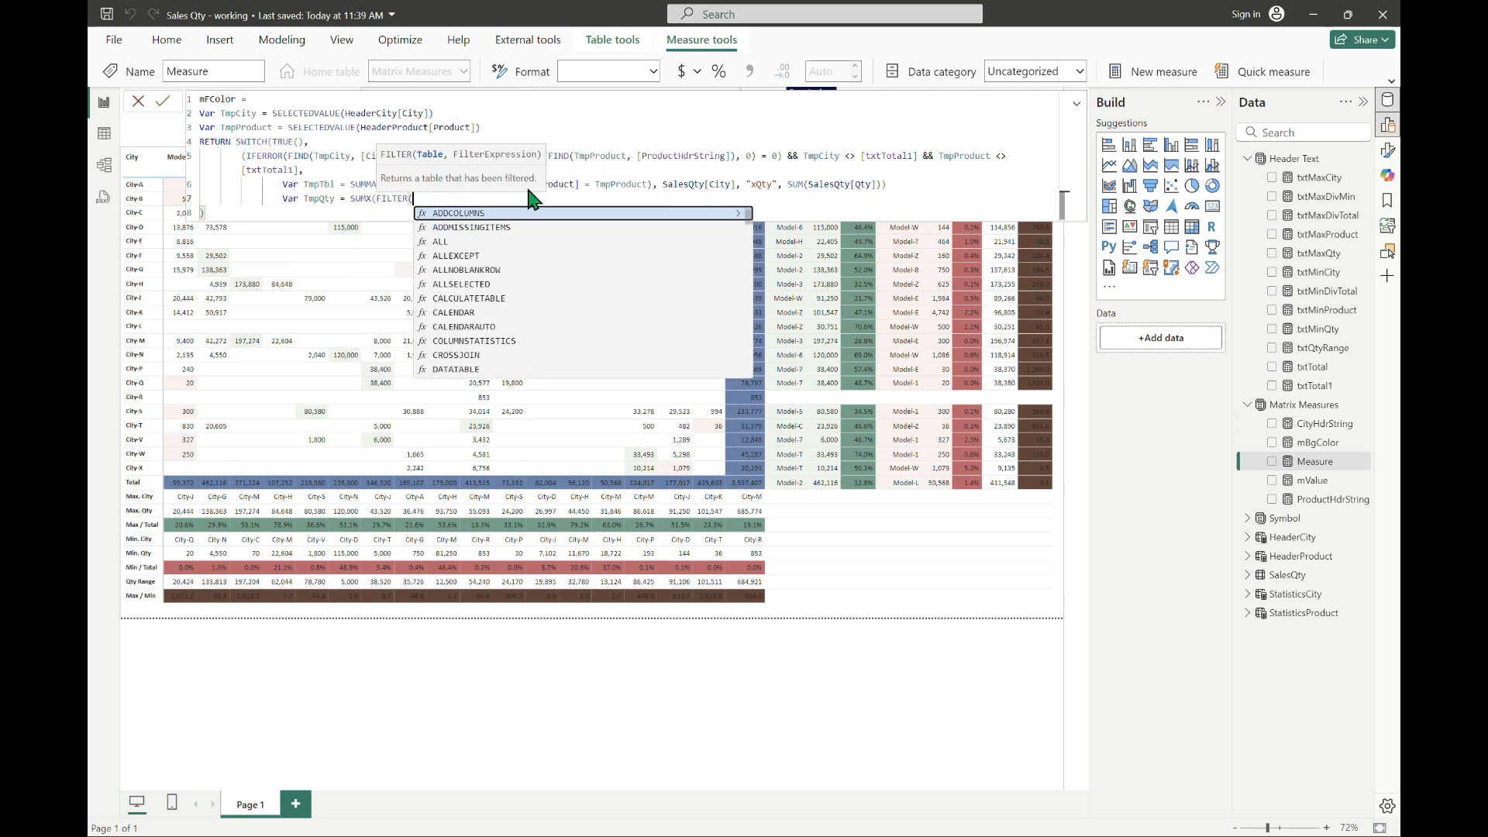
type("salesQty,")
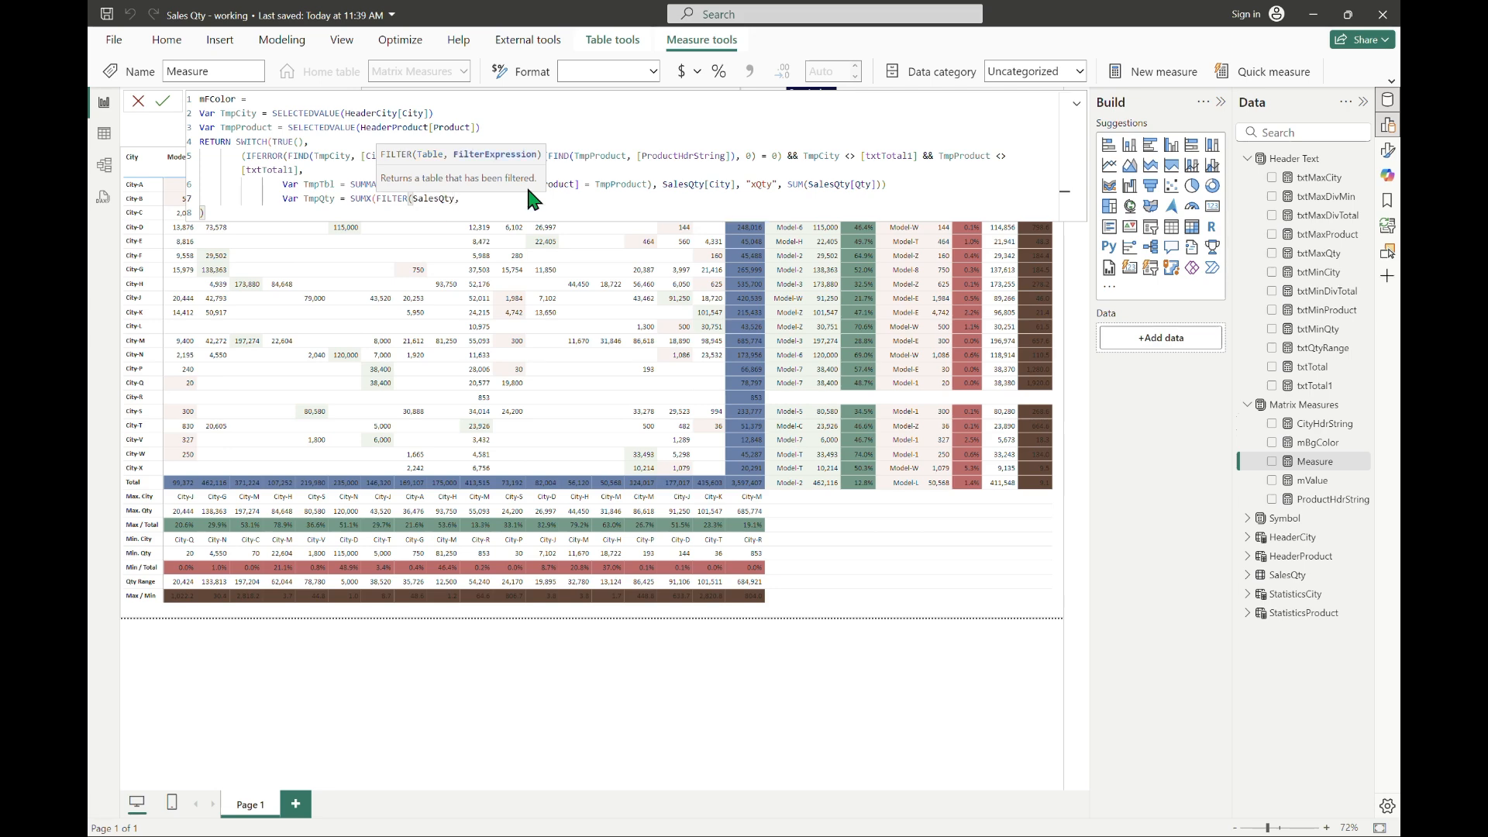
type(" SalesQty[Product] = tmpp")
key("Tab")
type("&& SalesQty[City] =")
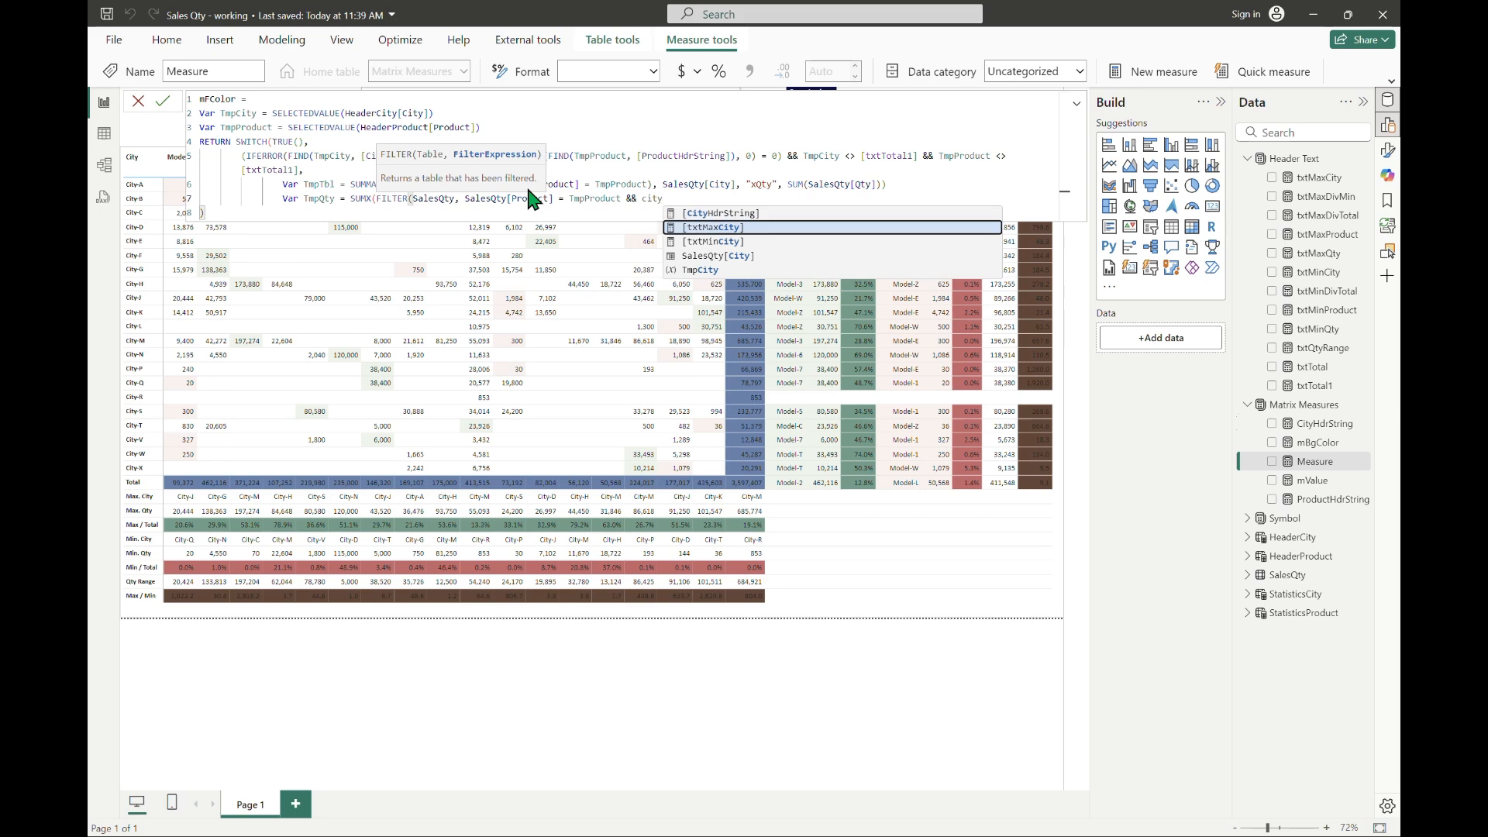
type(" TmpCity), sq")
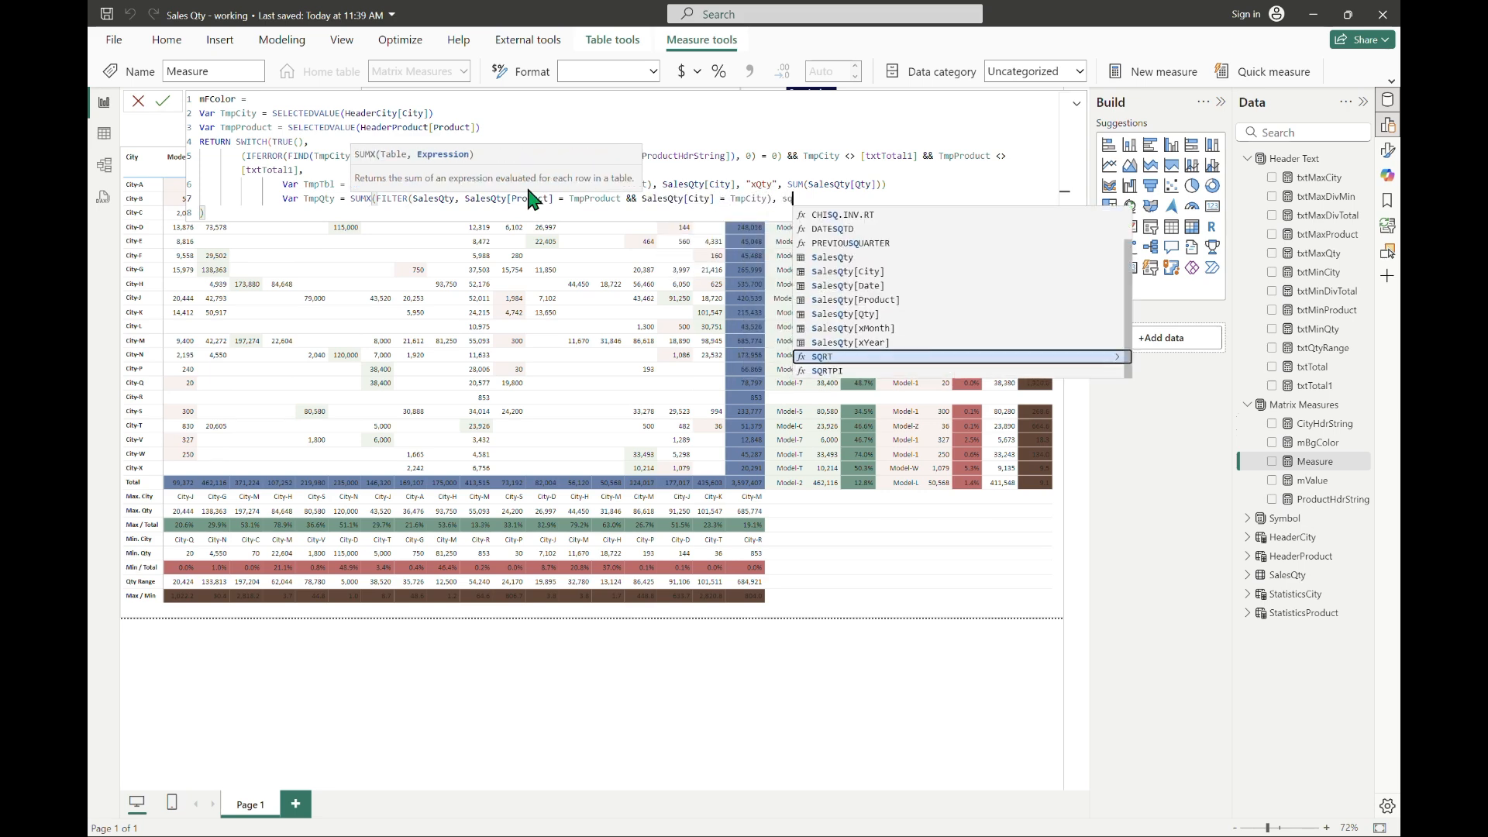
Step: Complete the TmpQty filter with TmpCity and finish the SUMX with SalesQty[Qty] as the summed expression
key("BackSpace")
type("al")
key("Down")
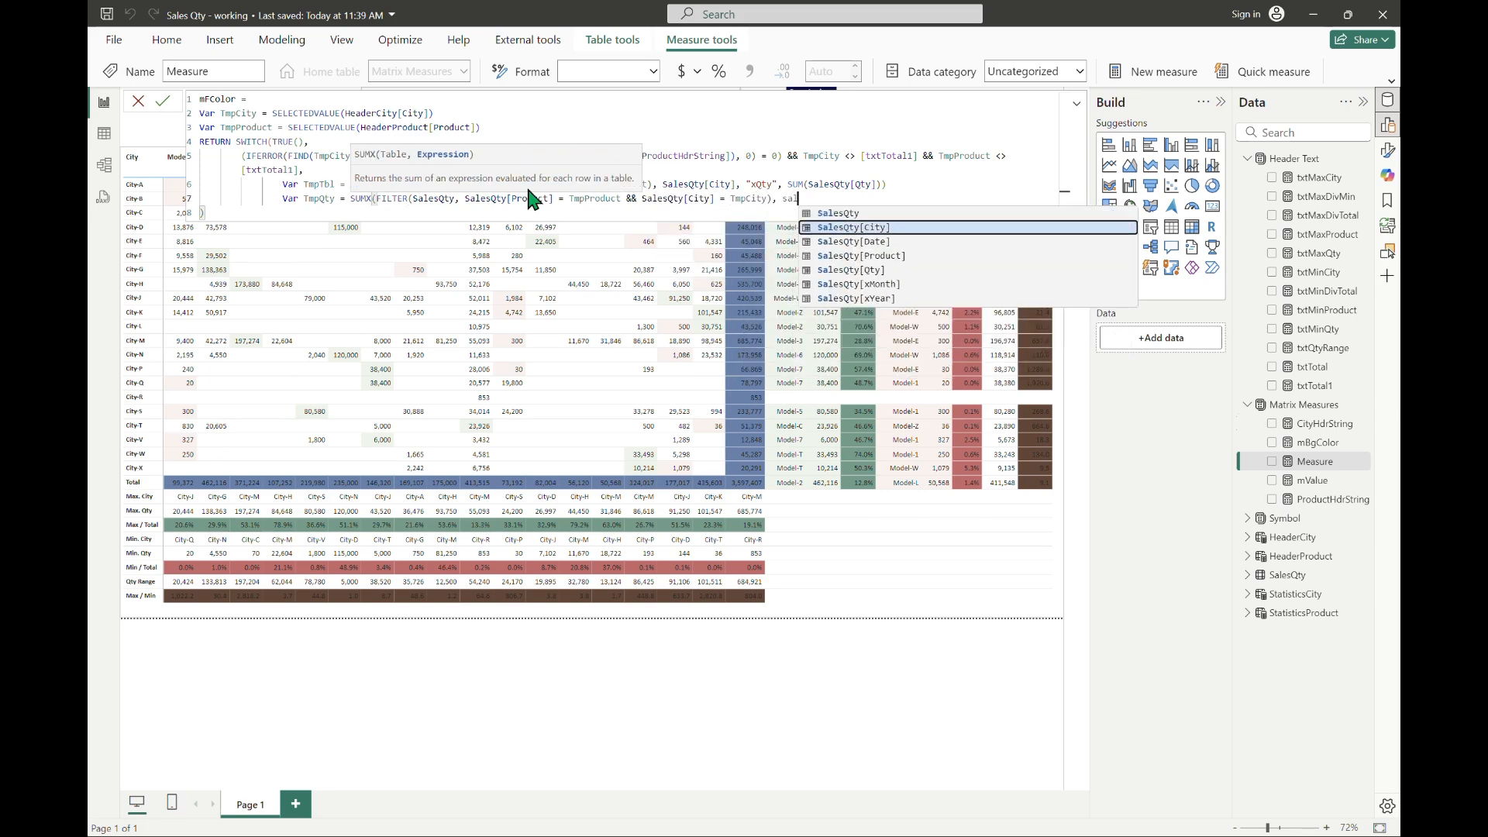
key("Down")
key("Down")
key("Down")
key("Tab")
type(")")
Step: Add a nested RETURN SWITCH below TmpQty that evaluates TmpQty as its expression
key("Return")
type("return switch(true(),")
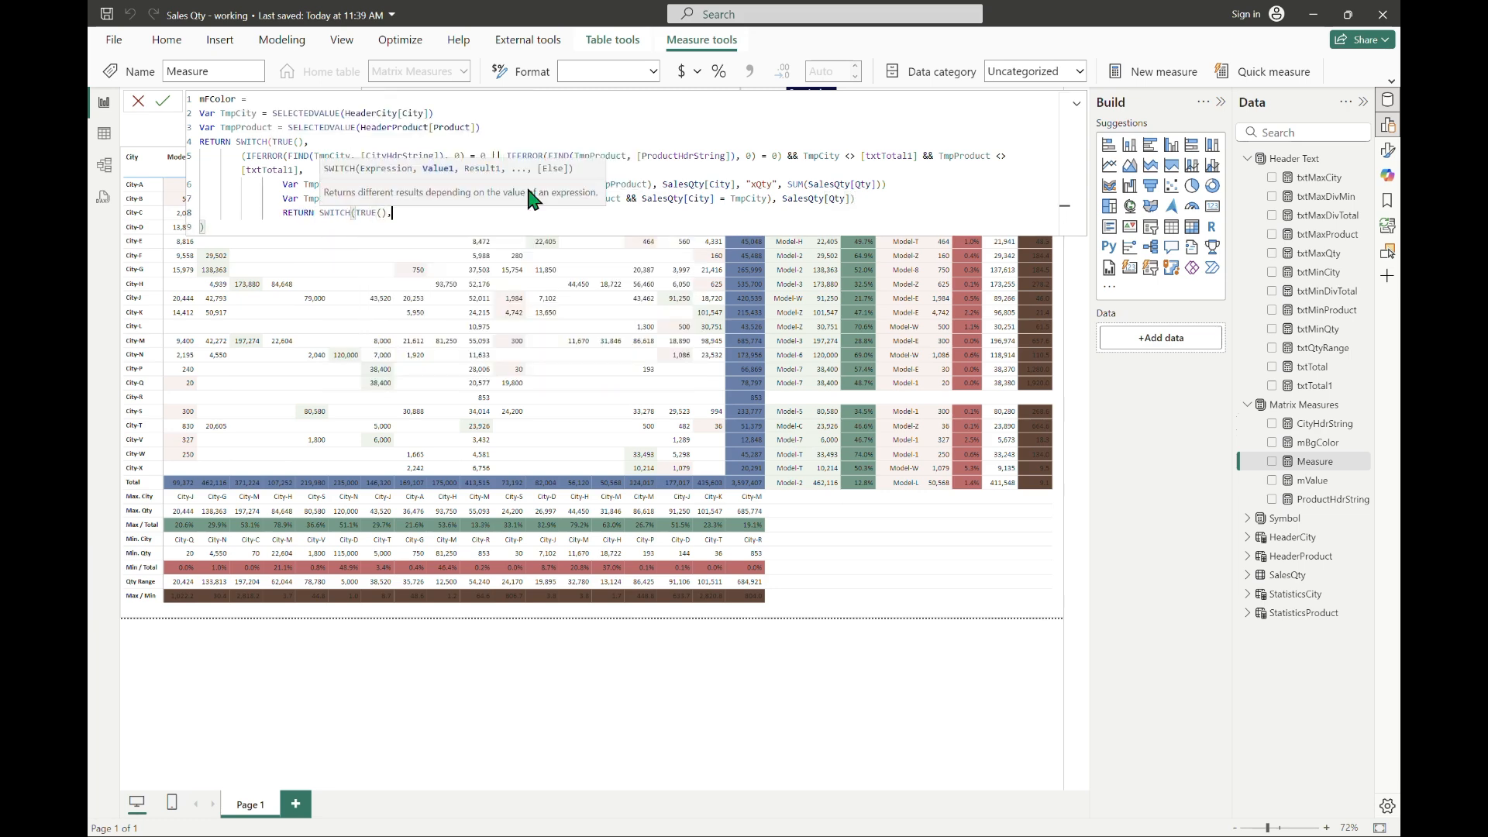
key("Return")
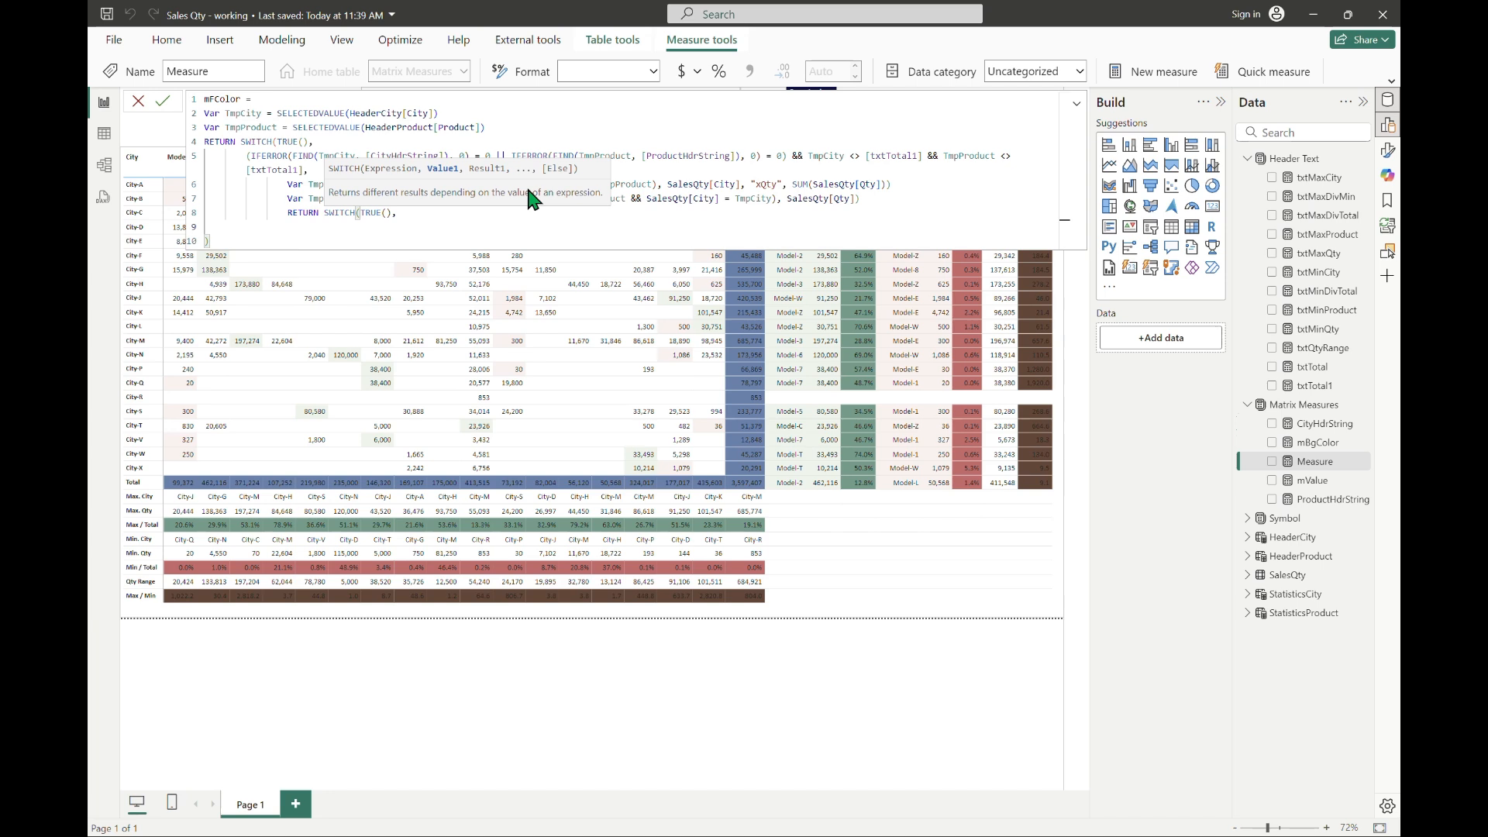
type("TmpQty")
key("shift+Left")
key("shift+Left")
key("shift+Left")
key("shift+Left")
key("shift+Left")
key("shift+Left")
key("BackSpace")
key("Right")
key("Right")
key("Right")
key("Right")
key("Right")
key("Right")
key("shift+Right")
key("shift+Right")
key("shift+Right")
key("shift+Right")
key("shift+Right")
key("shift+Right")
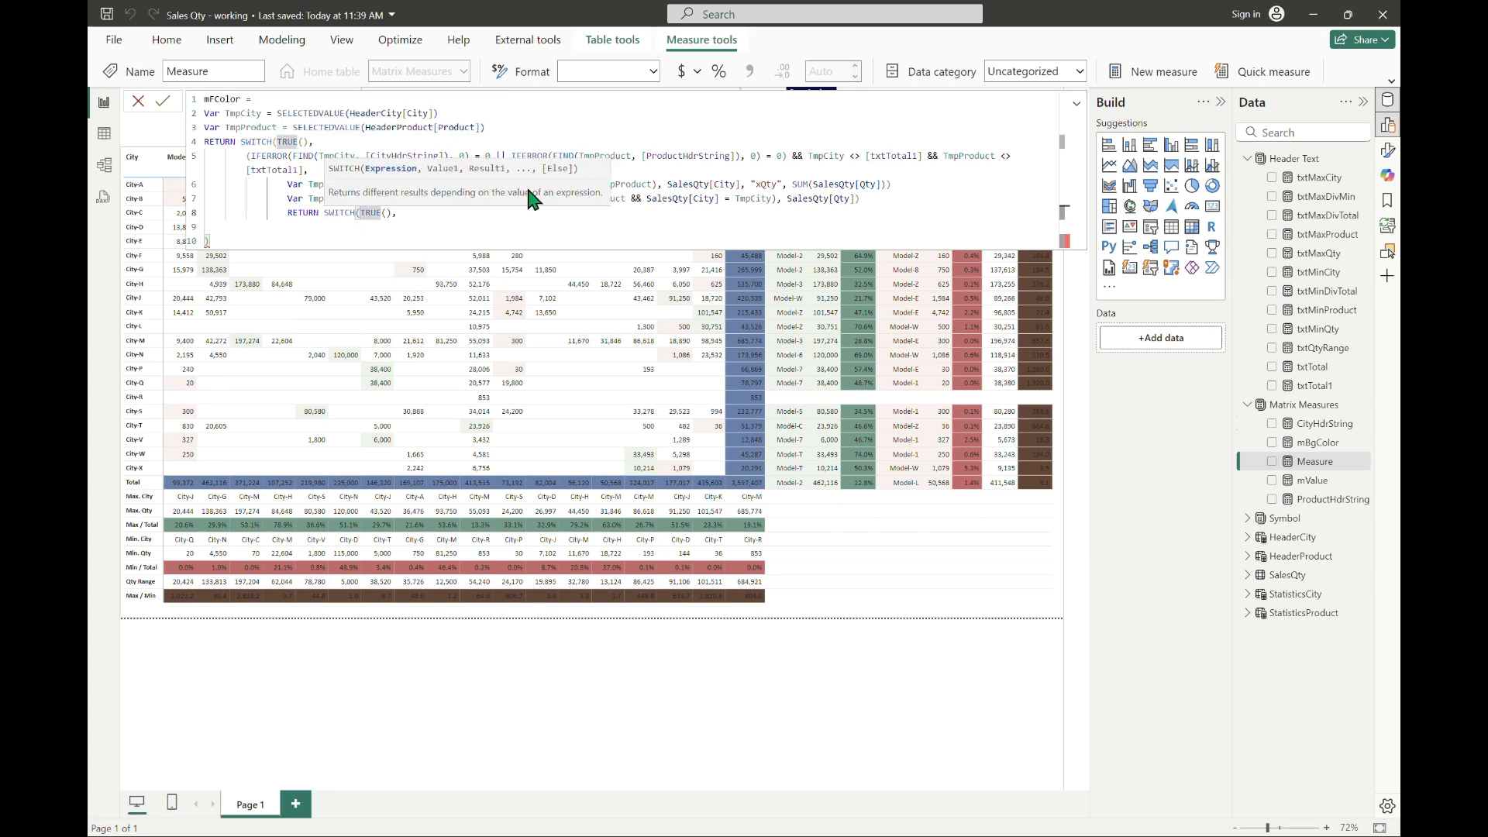
type("TmpQty")
key("Down")
Step: Add the case MAXX(TmpTbl, [xQty]) returning [fGreen] to the nested SWITCH, and start a new line
type("MAXX(tmptb")
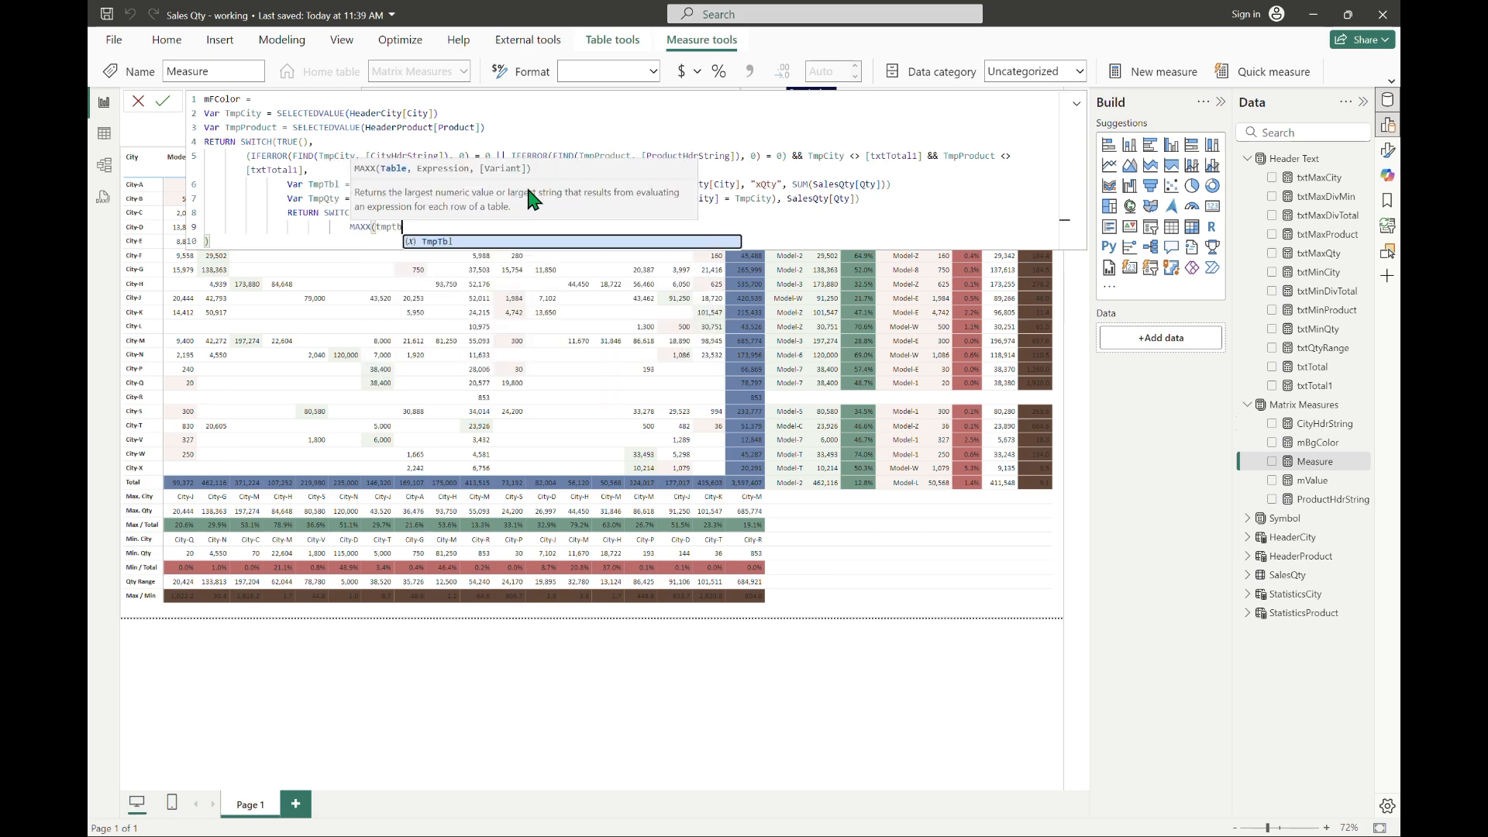
key("Tab")
type(", [xQty]")
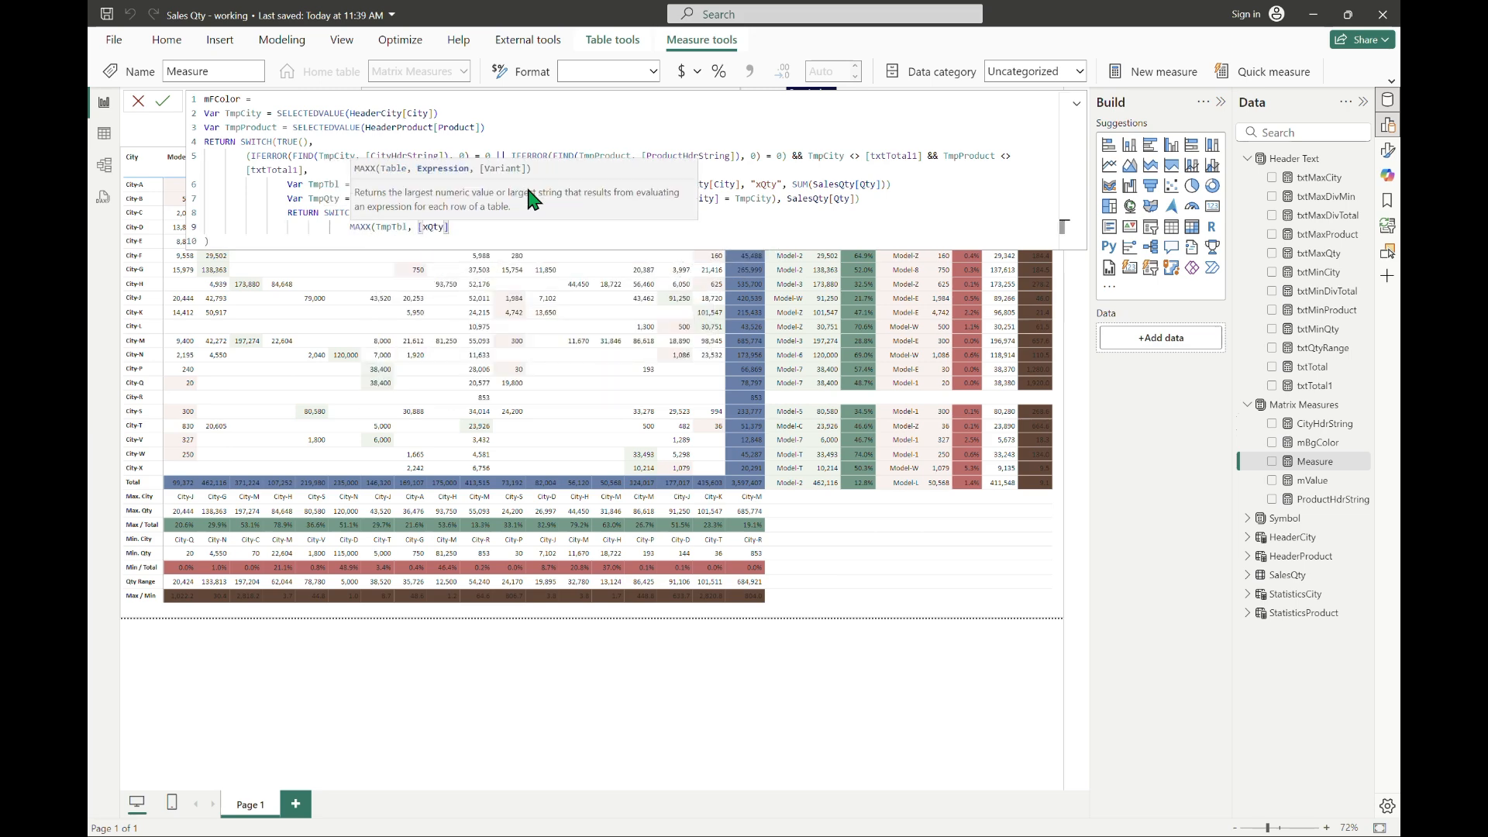
type("),")
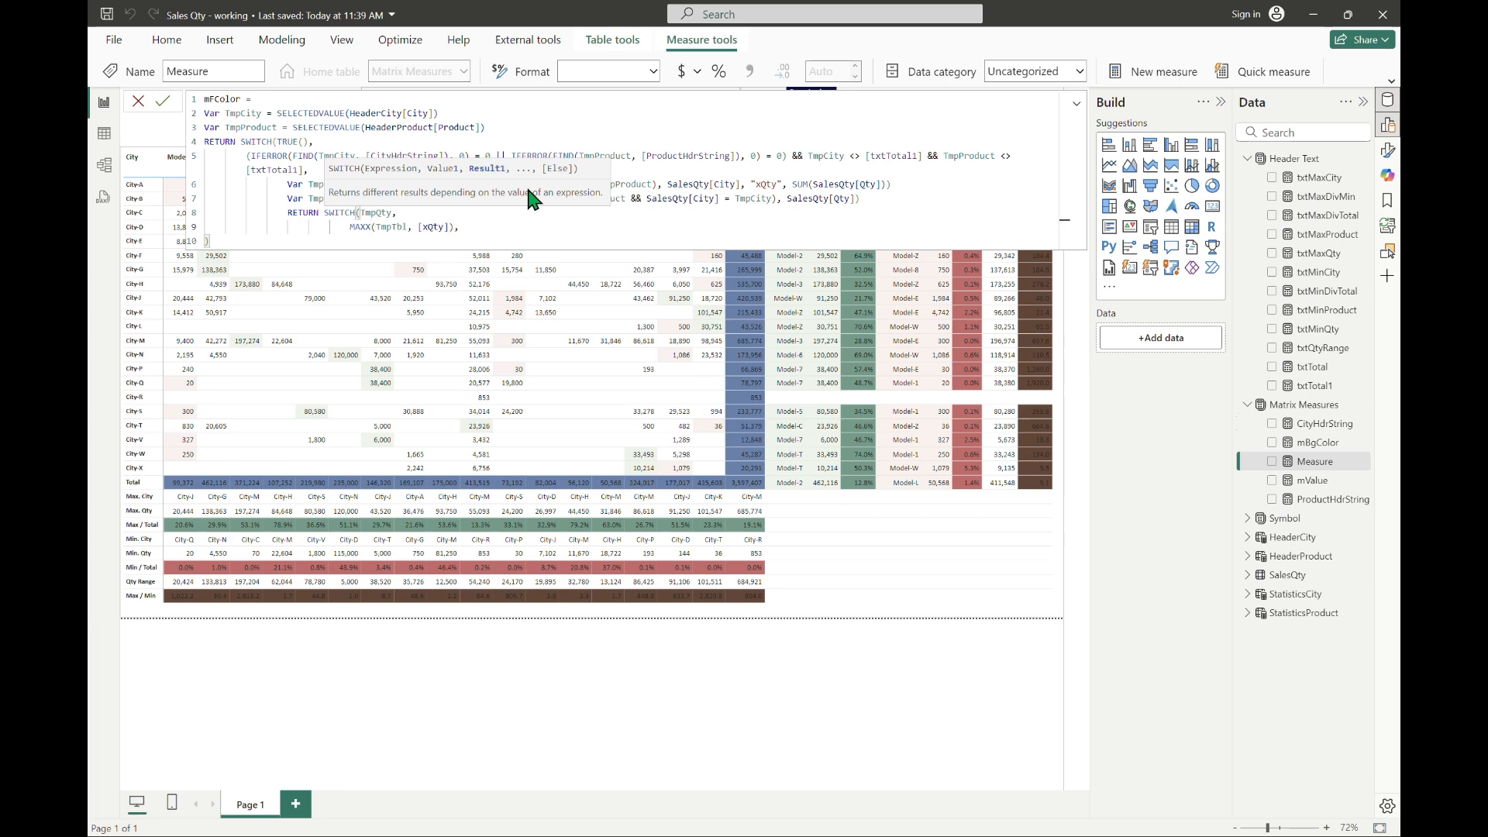
type(" fg")
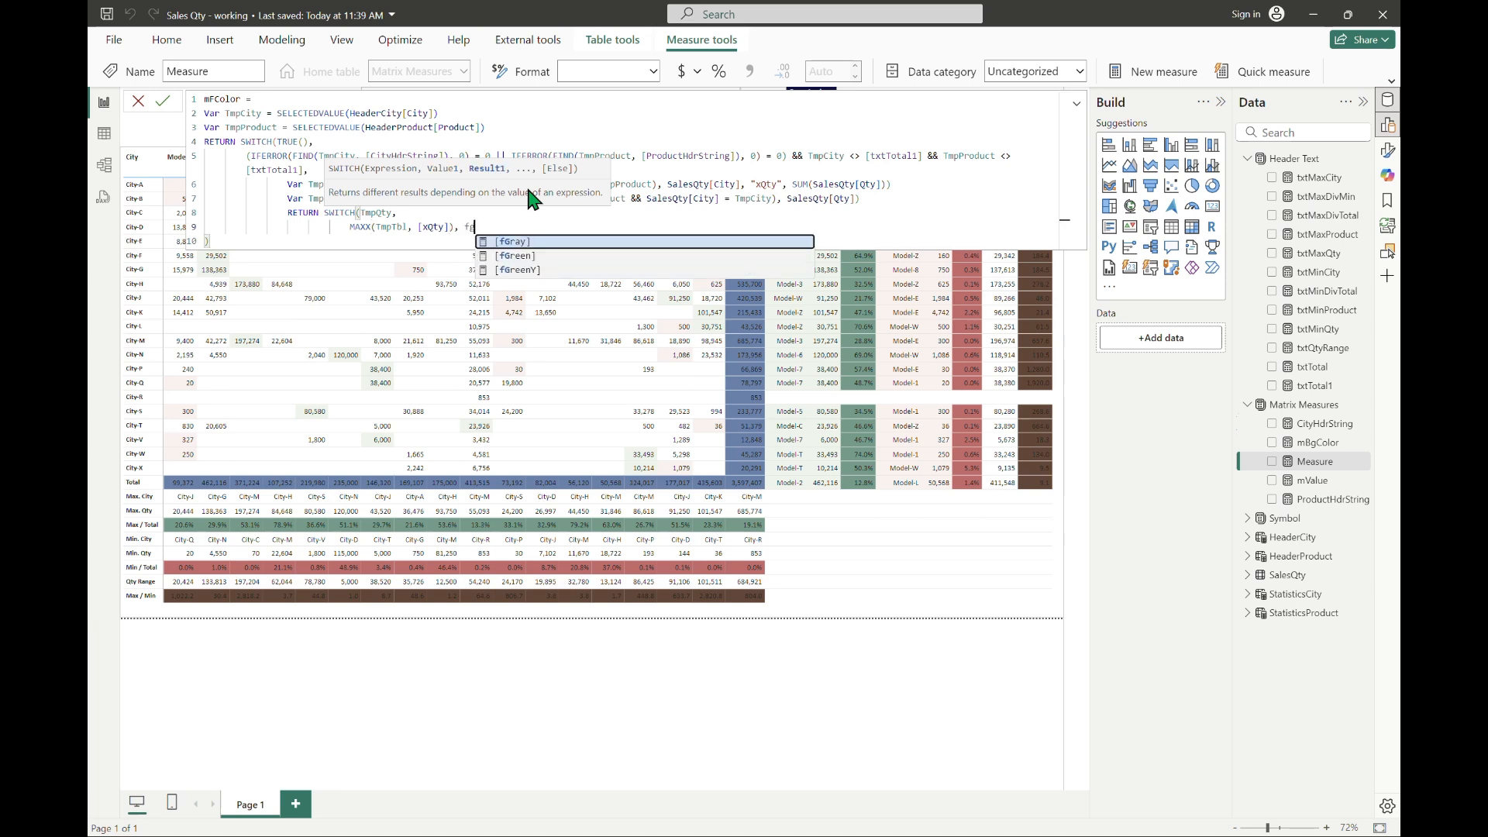
key("Down")
key("Tab")
type(",")
key("shift+Return")
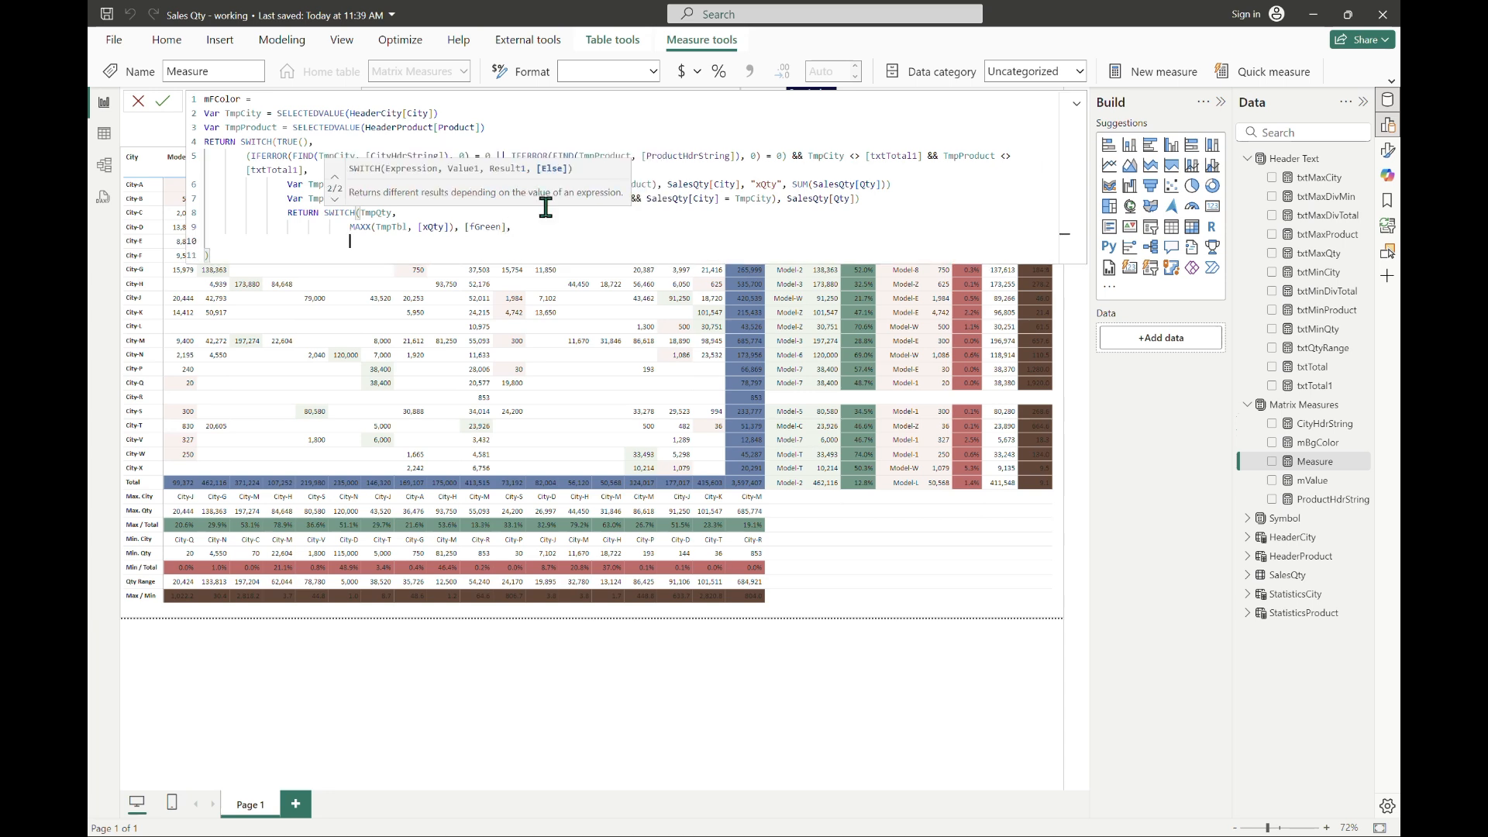
Step: Duplicate the MAXX case on the line below and change its function to MINX
key("Up")
key("shift+End")
key("ctrl+c")
key("Down")
key("ctrl+v")
key("Home")
key("shift+Right")
key("shift+Right")
key("shift+Right")
type("MIN")
key("Escape")
Step: Change the MINX case's result to [fRed]
key("End")
key("Left")
key("Left")
key("shift+Left")
key("shift+Left")
key("shift+Left")
key("shift+Left")
key("shift+Left")
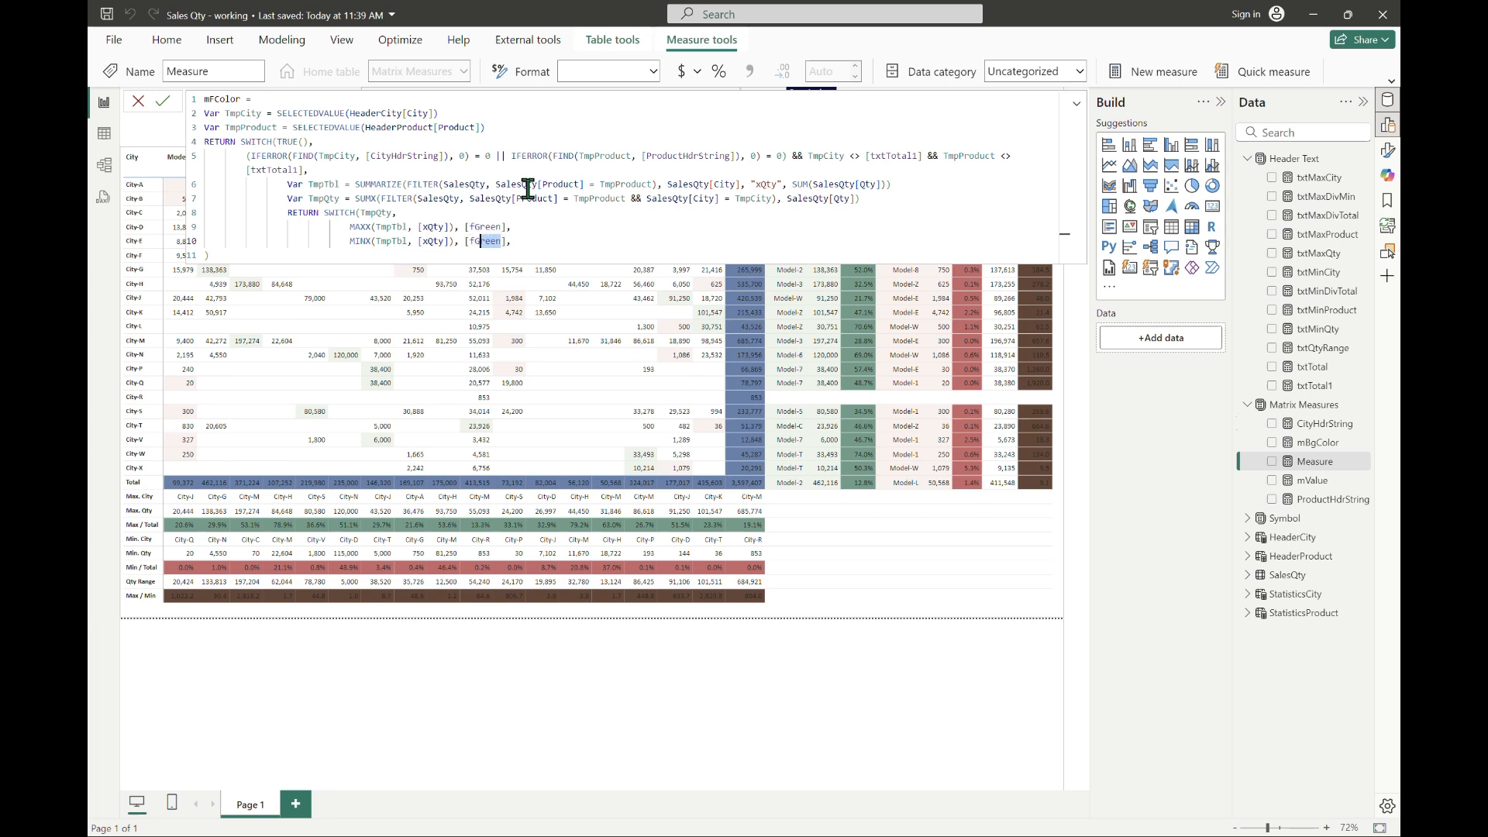
type("re")
key("Tab")
Step: Add [fGray] as the nested SWITCH's default result, close the expression, and commit the mFColor measure
key("Down")
key("Up")
key("End")
key("shift+Return")
type("fgr")
key("Tab")
type(")")
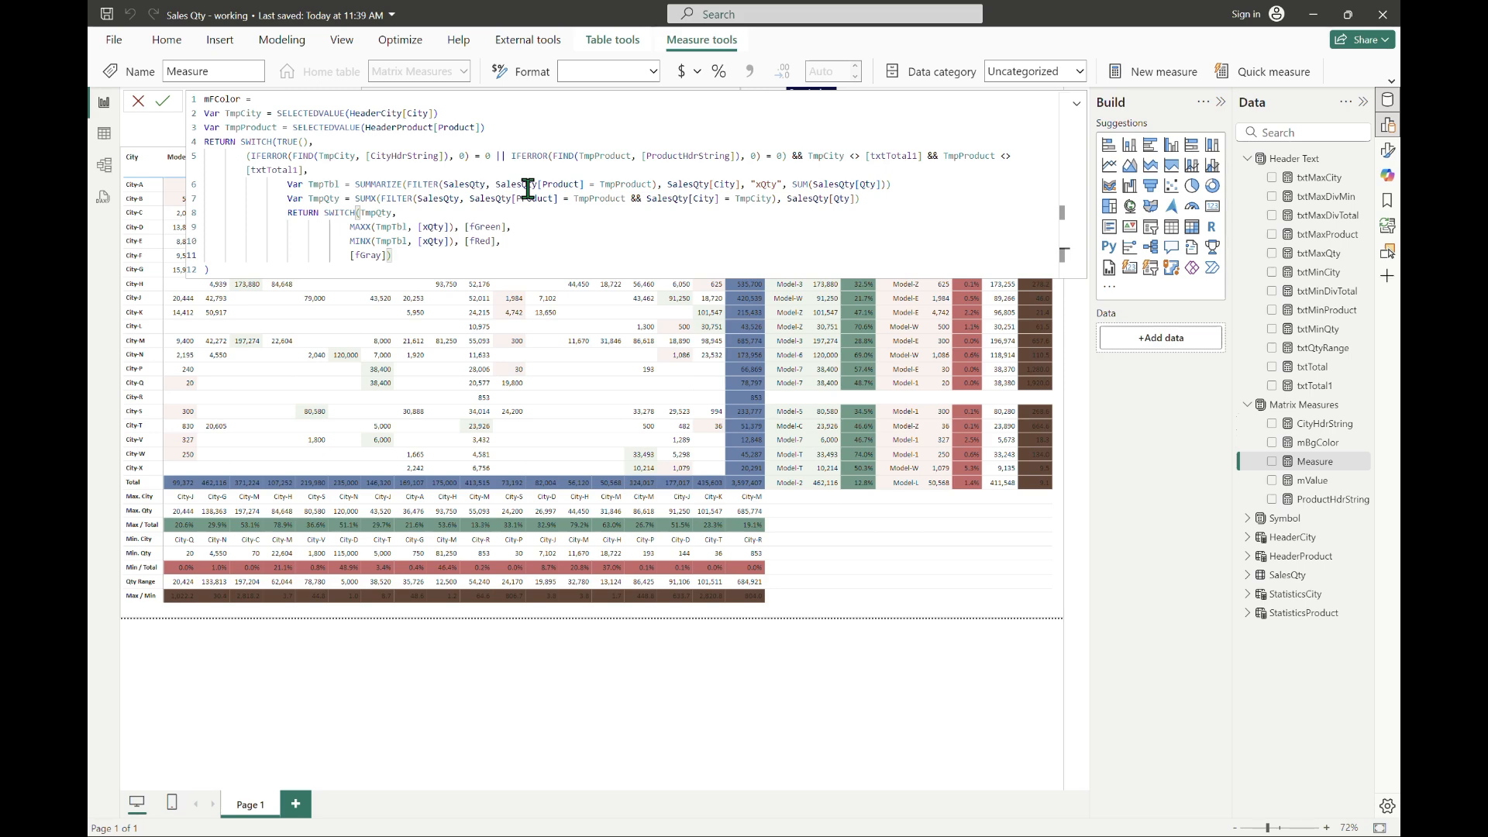
key("Return")
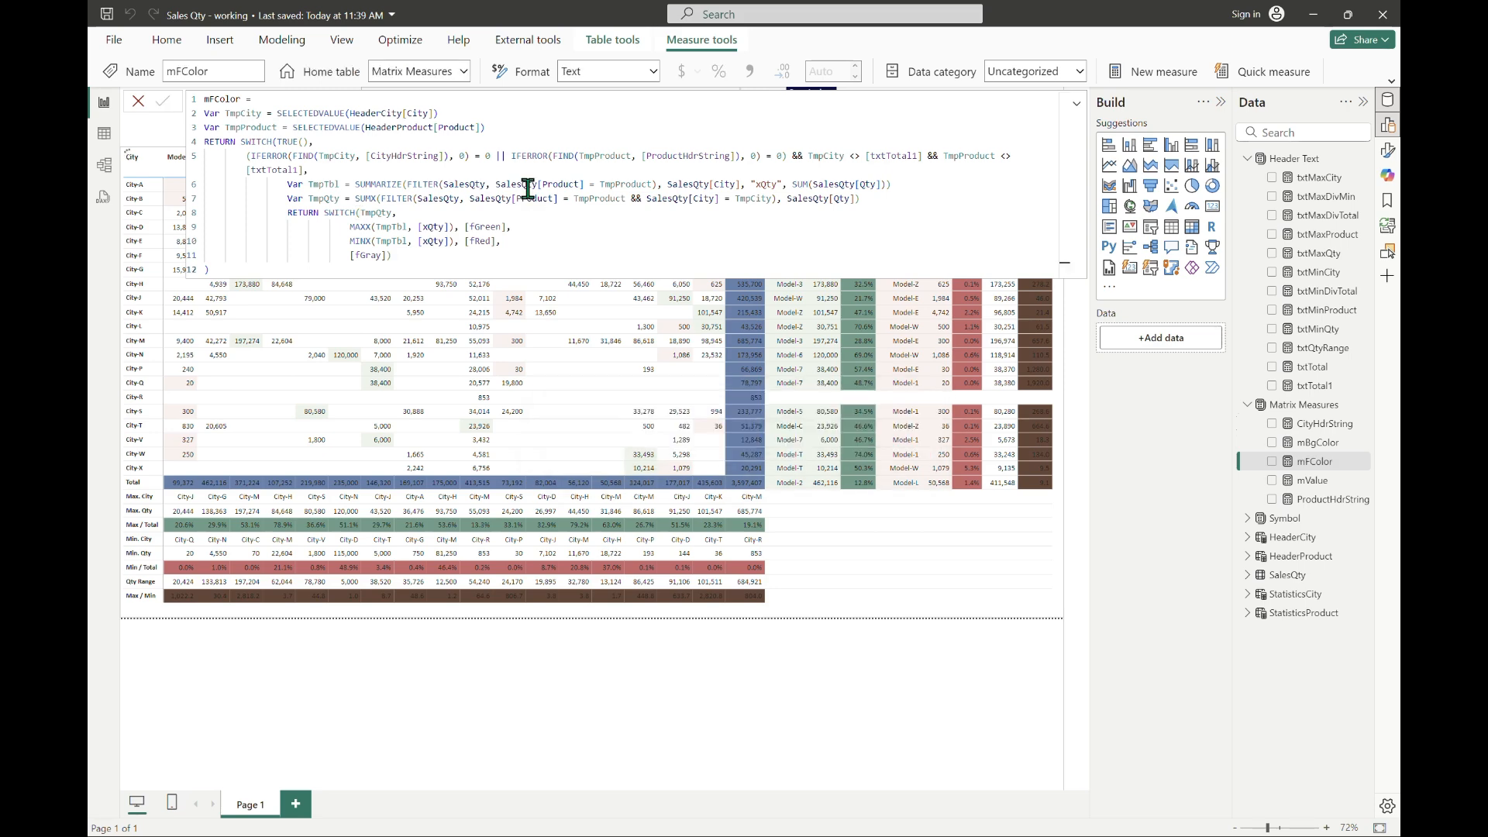
Step: Turn on the font color setting for the mValue series in the matrix's cell elements
left_click(1076, 104)
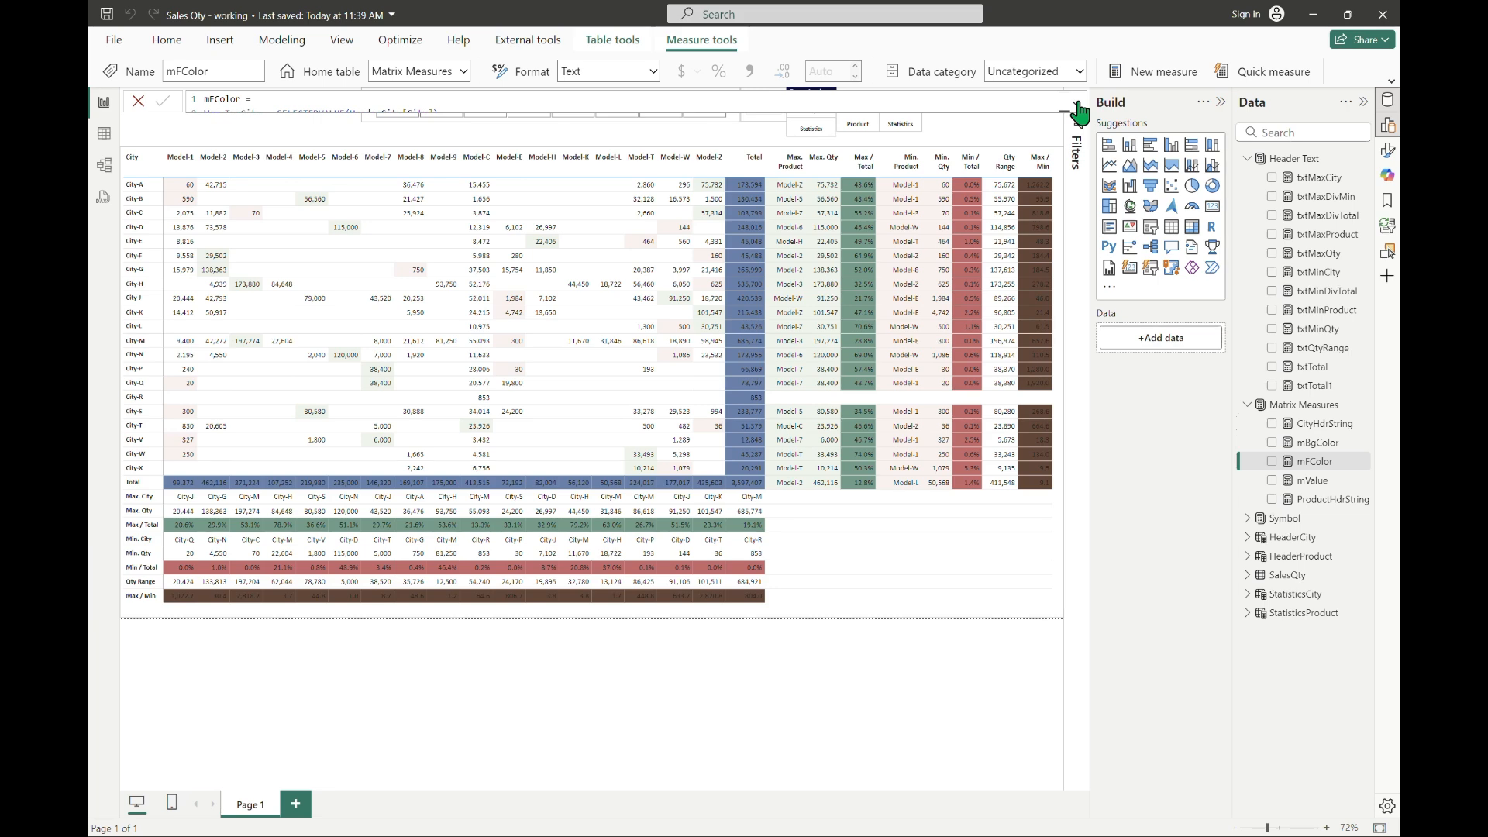
left_click(993, 593)
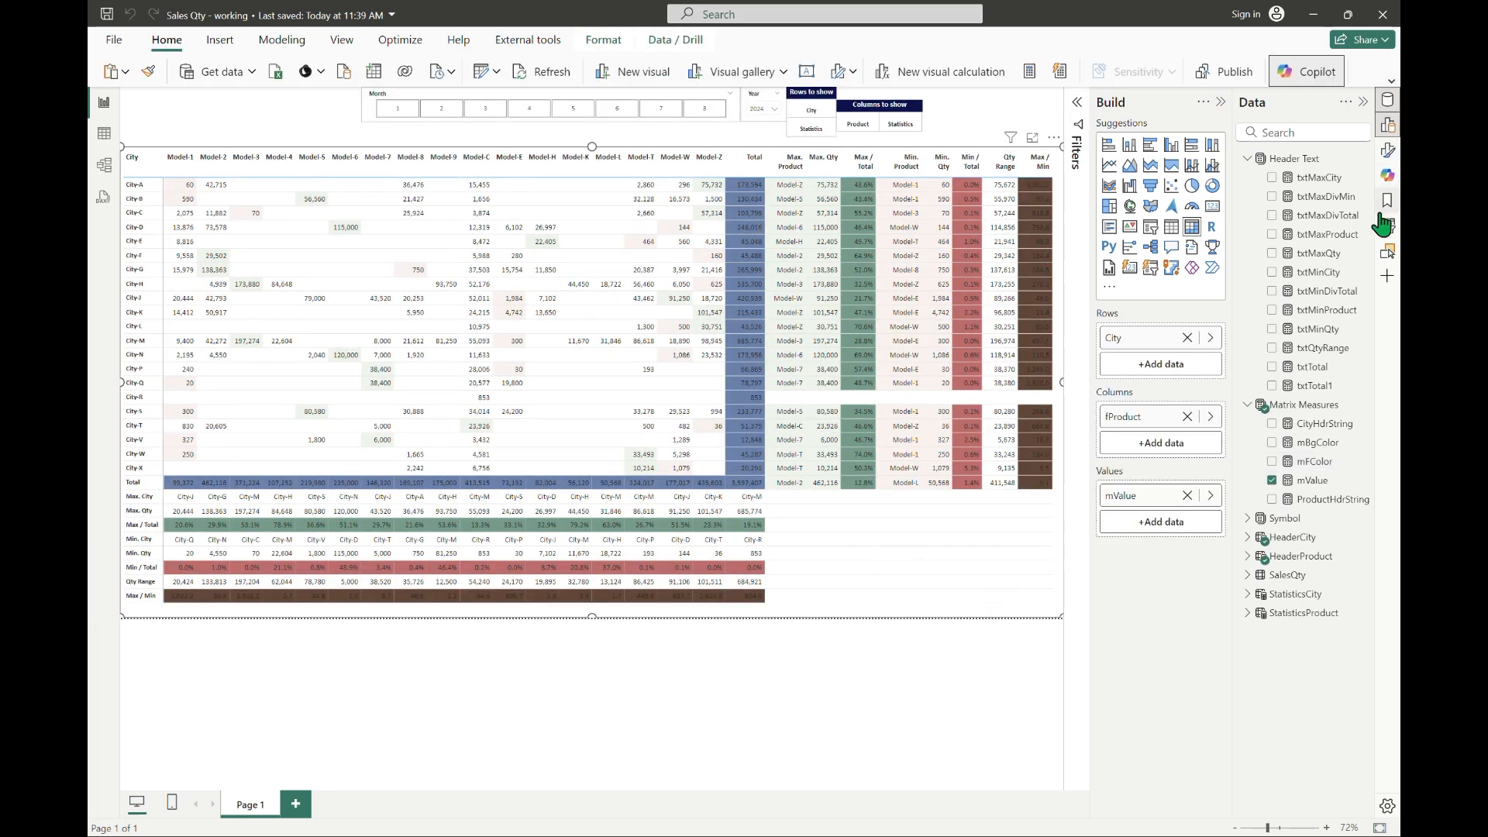
left_click(1387, 150)
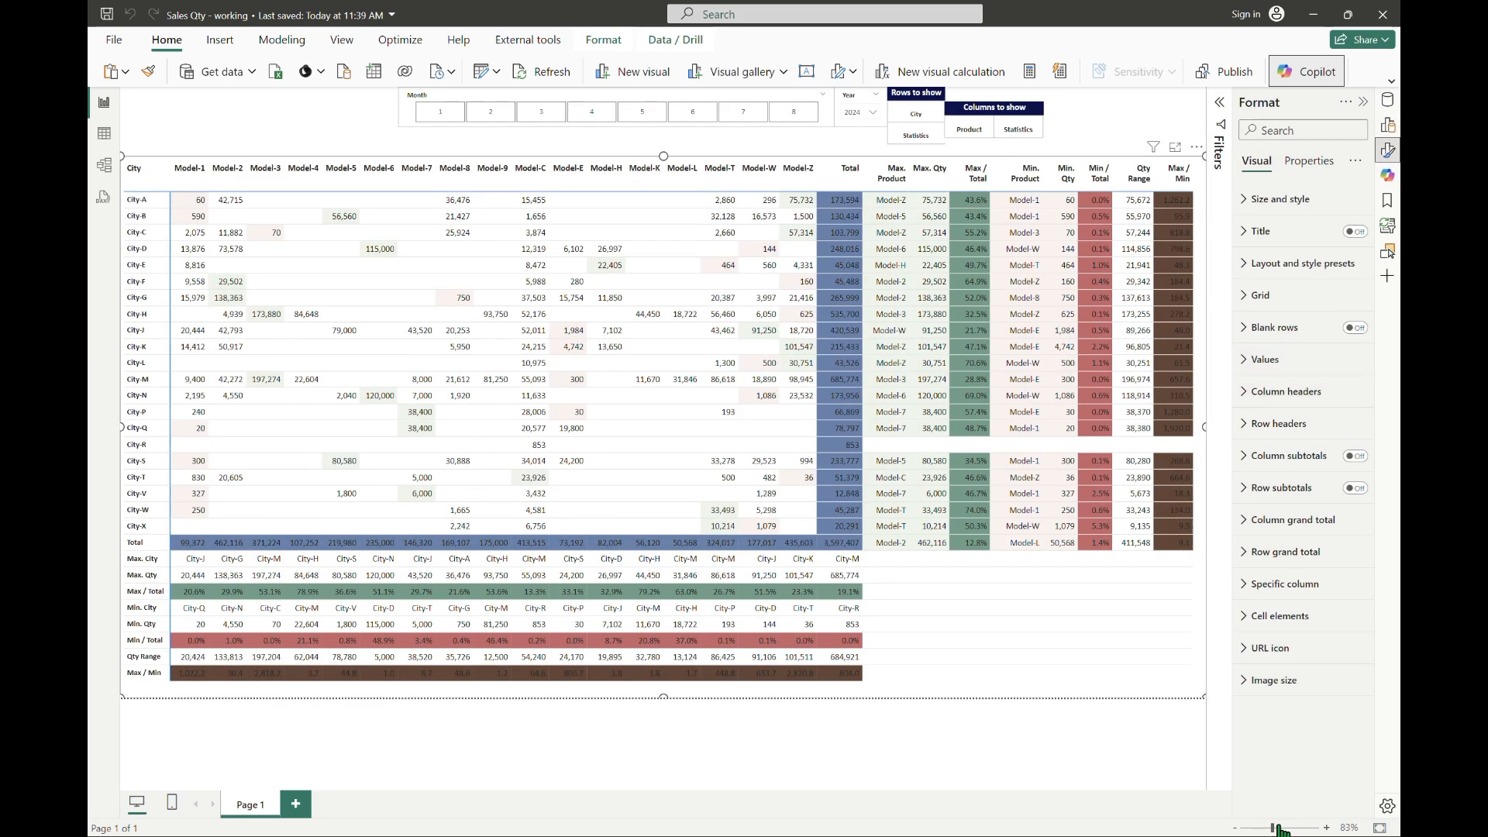
left_click(1279, 615)
scroll(1305, 516, "down", 3)
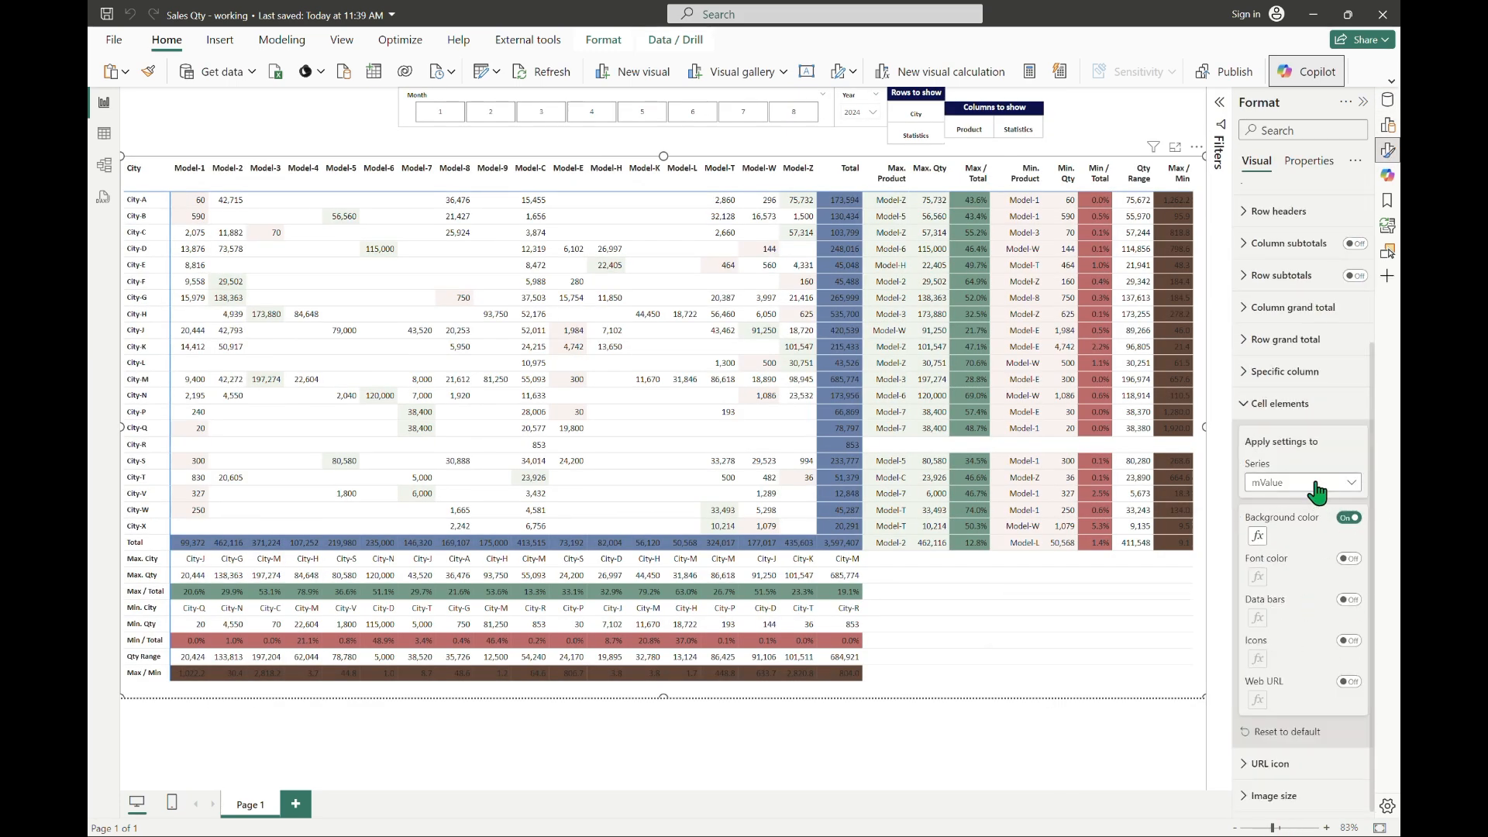
left_click(1348, 559)
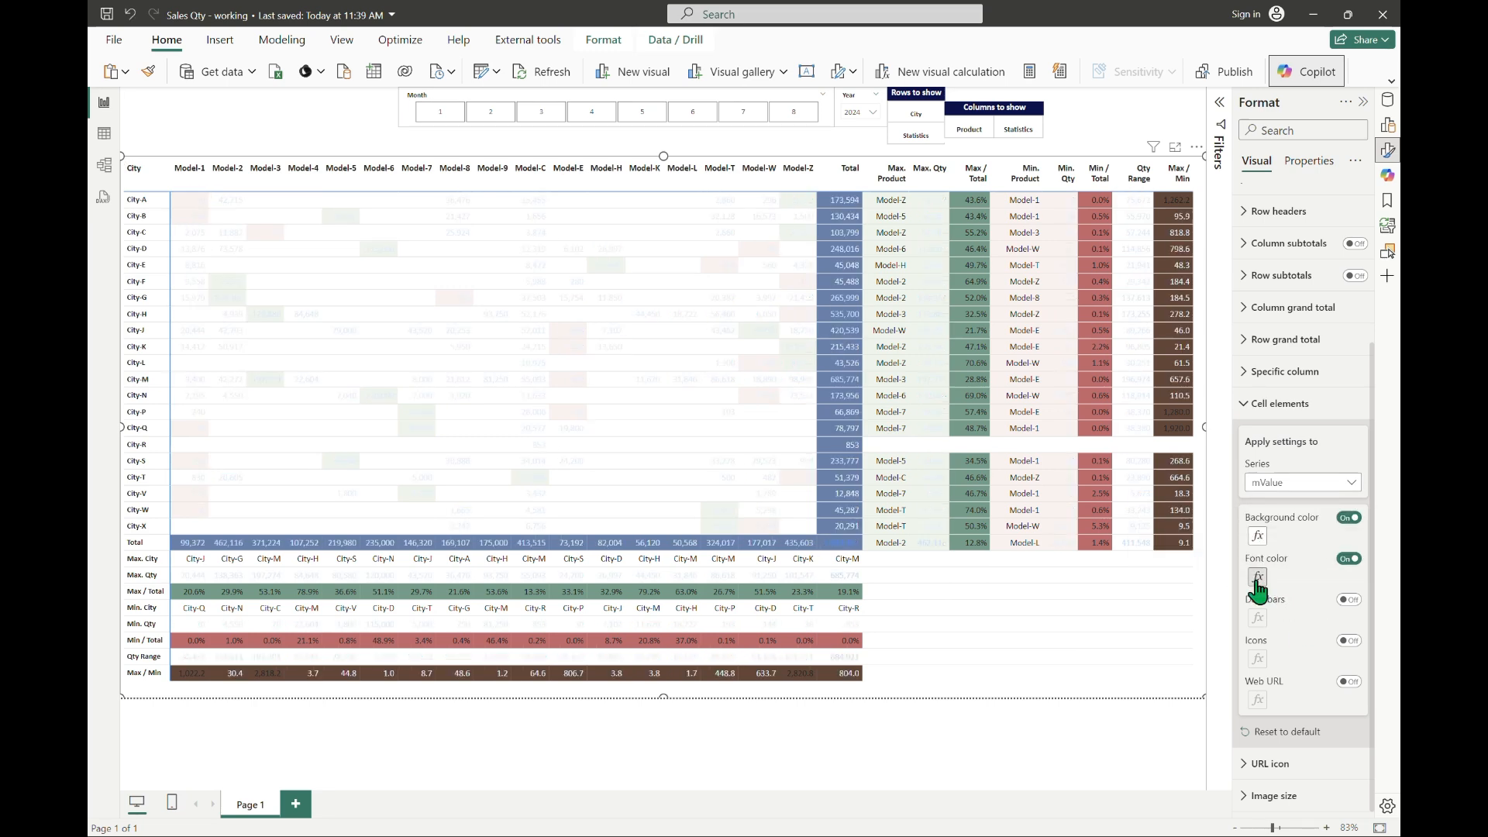
Step: Set the cell font color to the Field value format style, based on the mFColor measure
left_click(1257, 577)
left_click(565, 253)
left_click(471, 329)
left_click(462, 321)
left_click(428, 393)
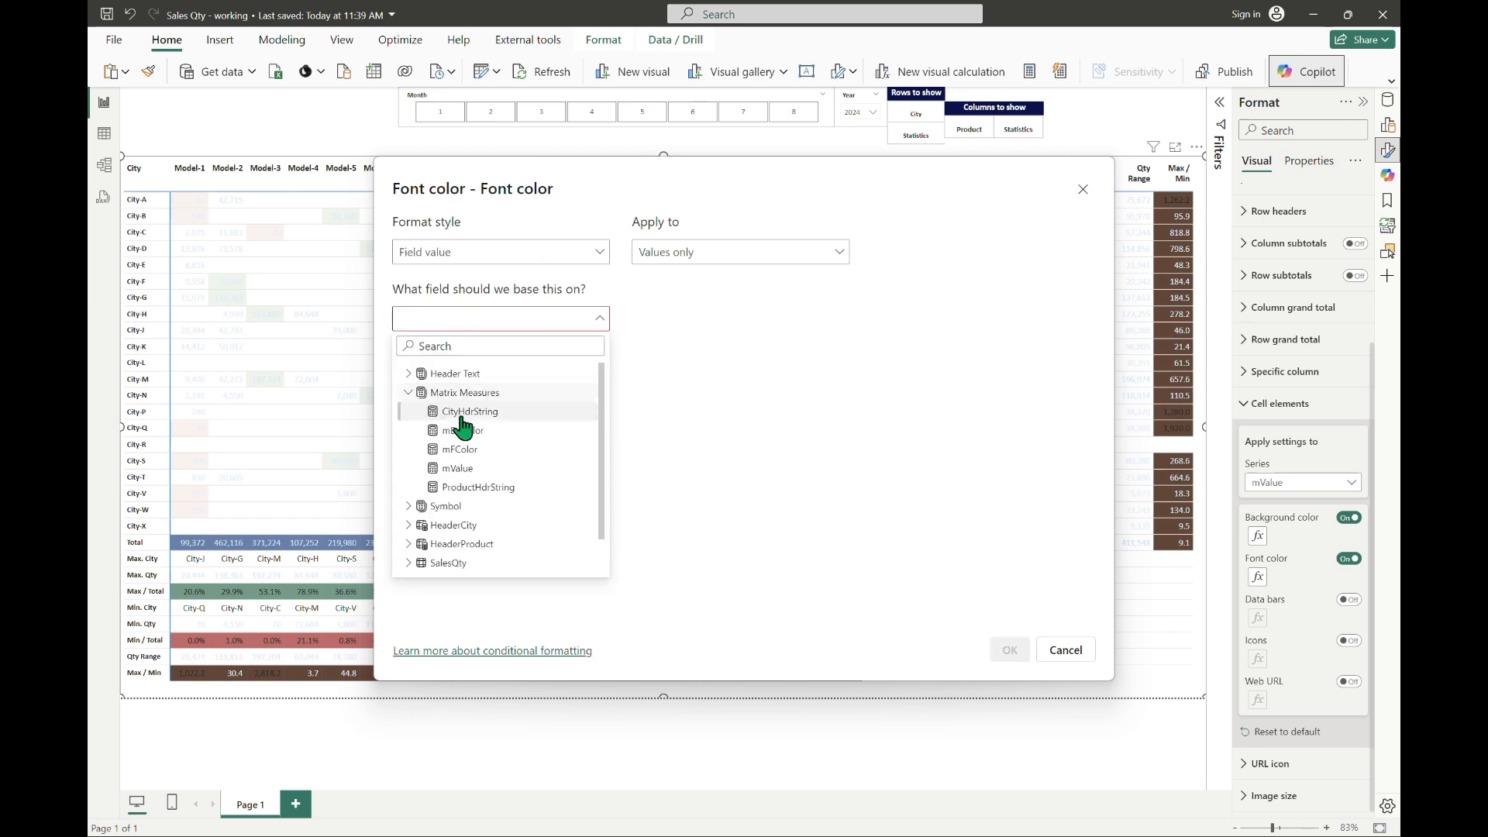
left_click(461, 450)
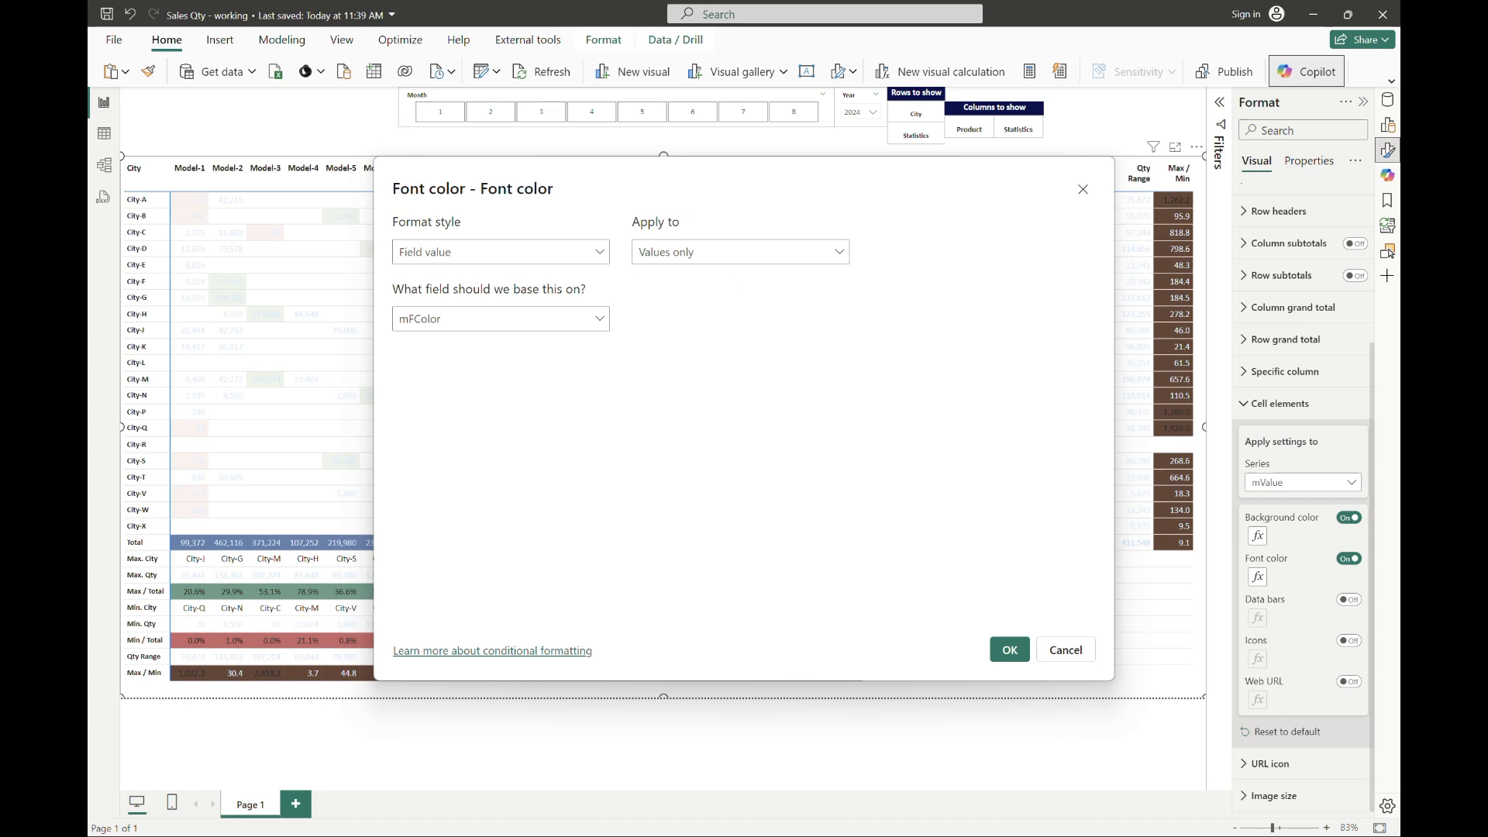
left_click(1010, 649)
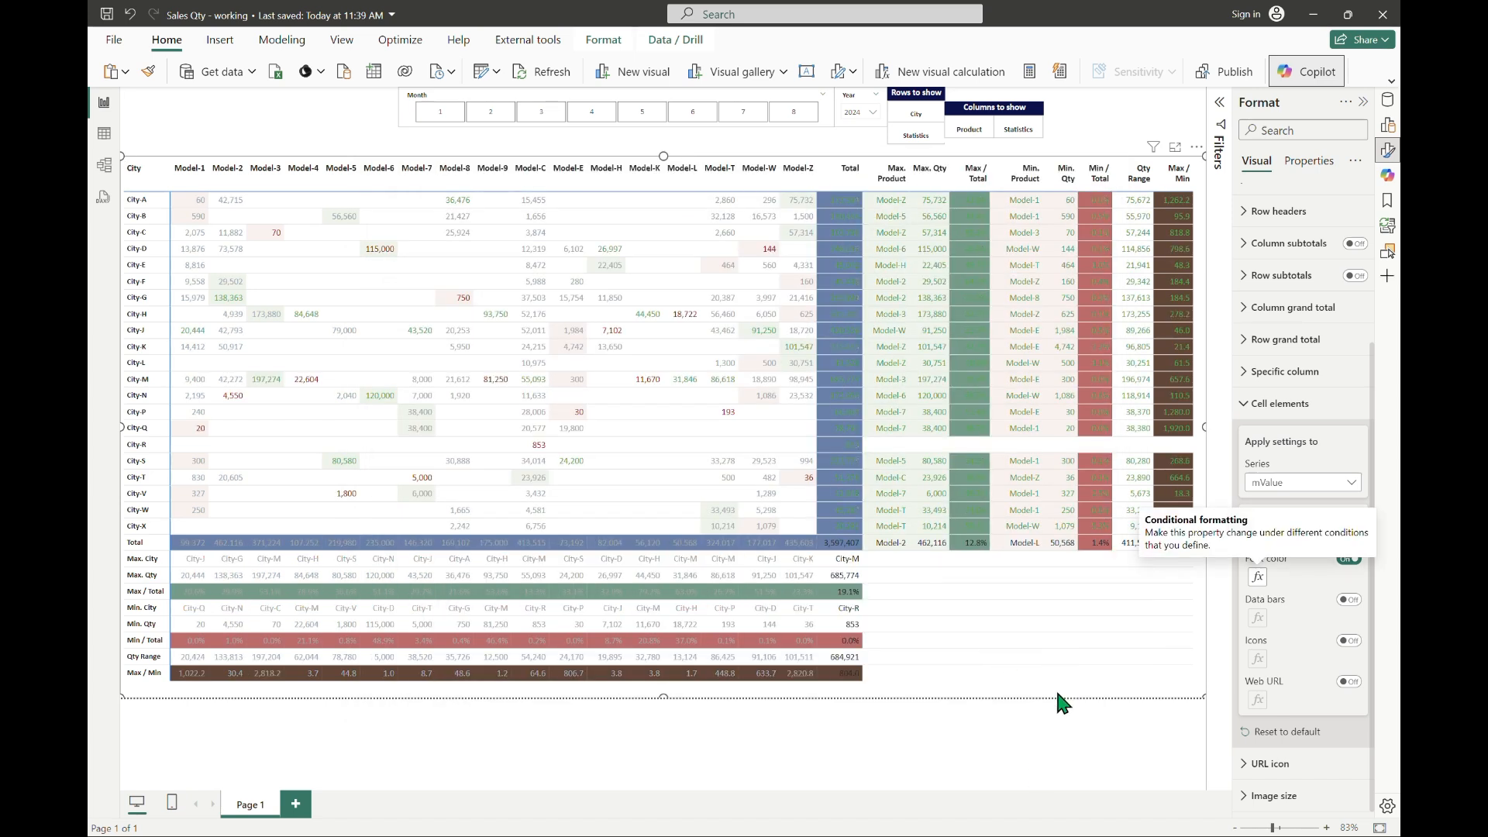
left_click(685, 141)
left_click(843, 215)
left_click(843, 219)
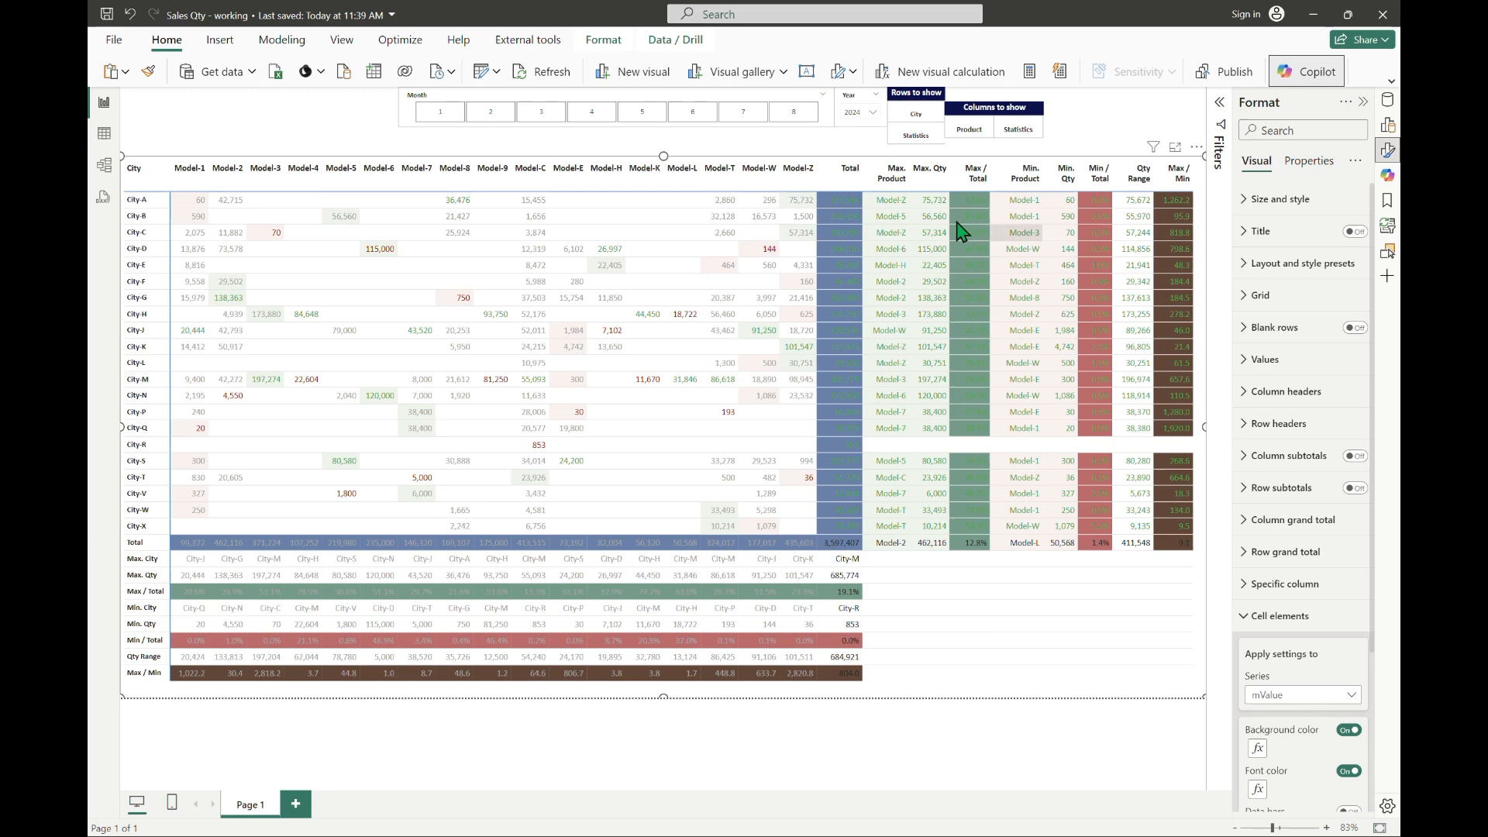
Step: In the mFColor measure, replace || with && between the two IFERROR tests and commit the formula
left_click(1387, 99)
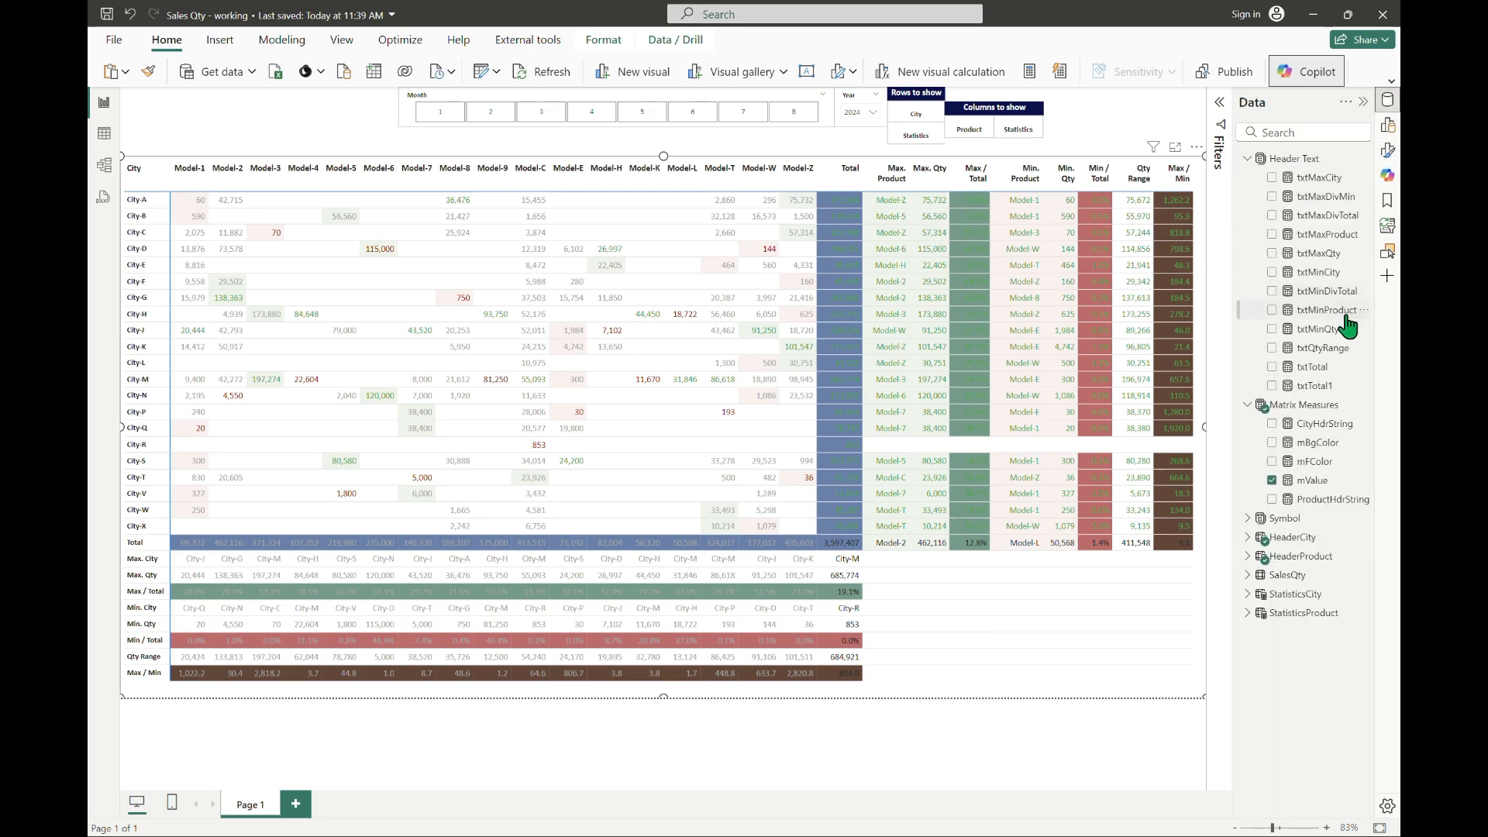
left_click(1314, 462)
left_click(1220, 107)
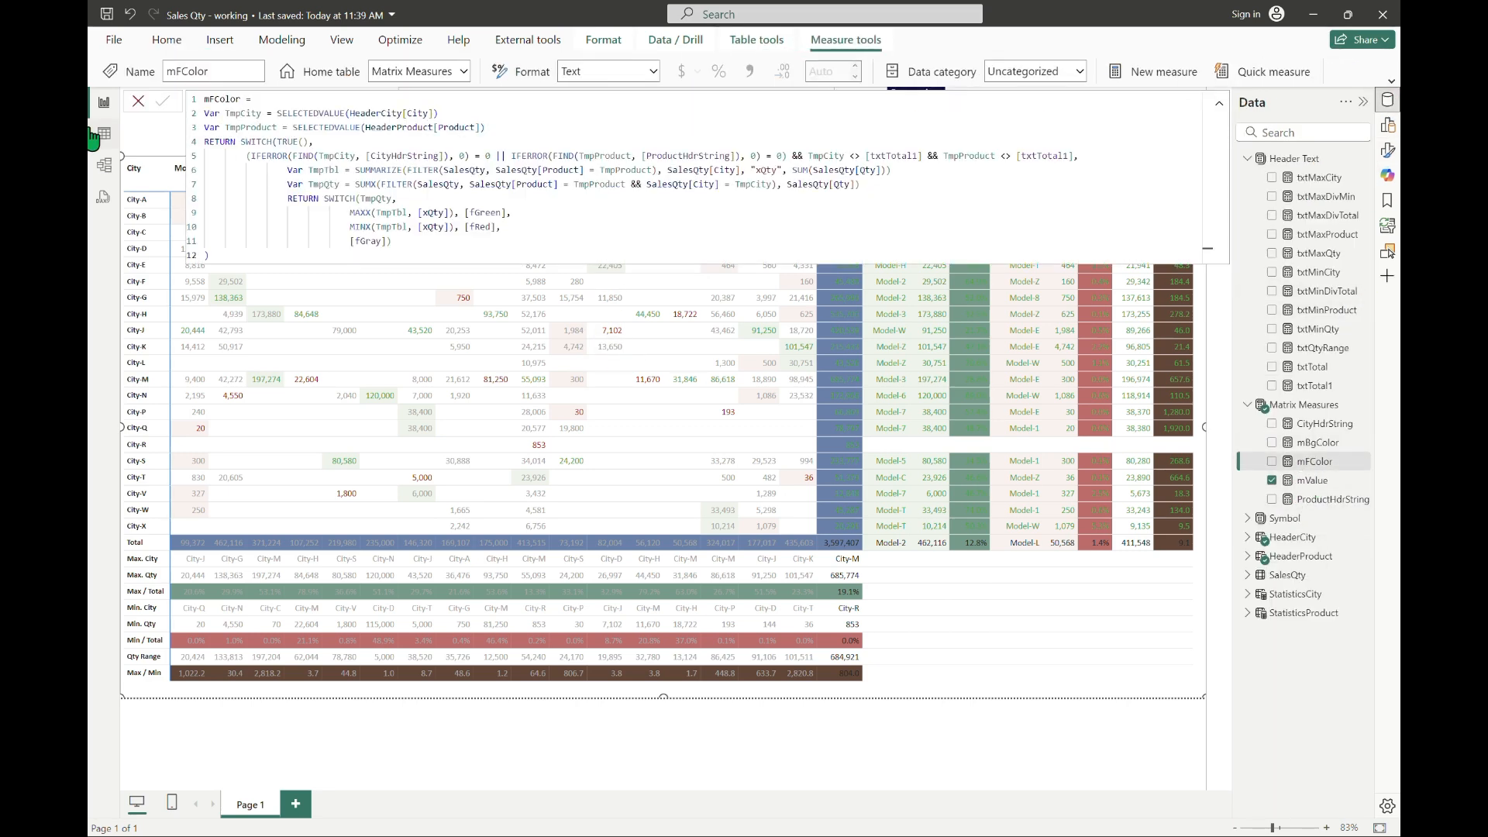
left_click(504, 156)
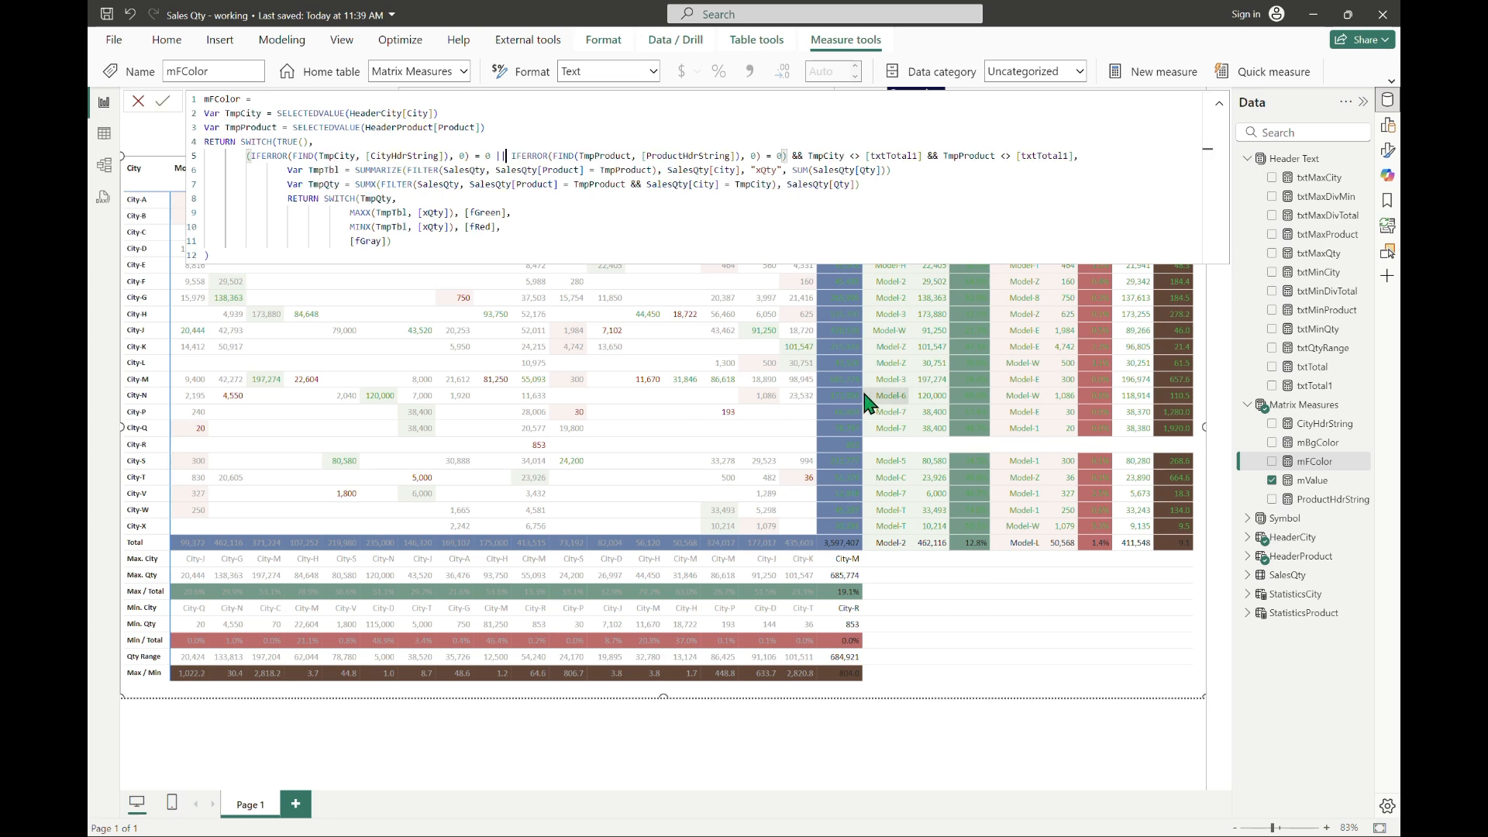
key("Left")
key("Left")
type("&&")
key("Return")
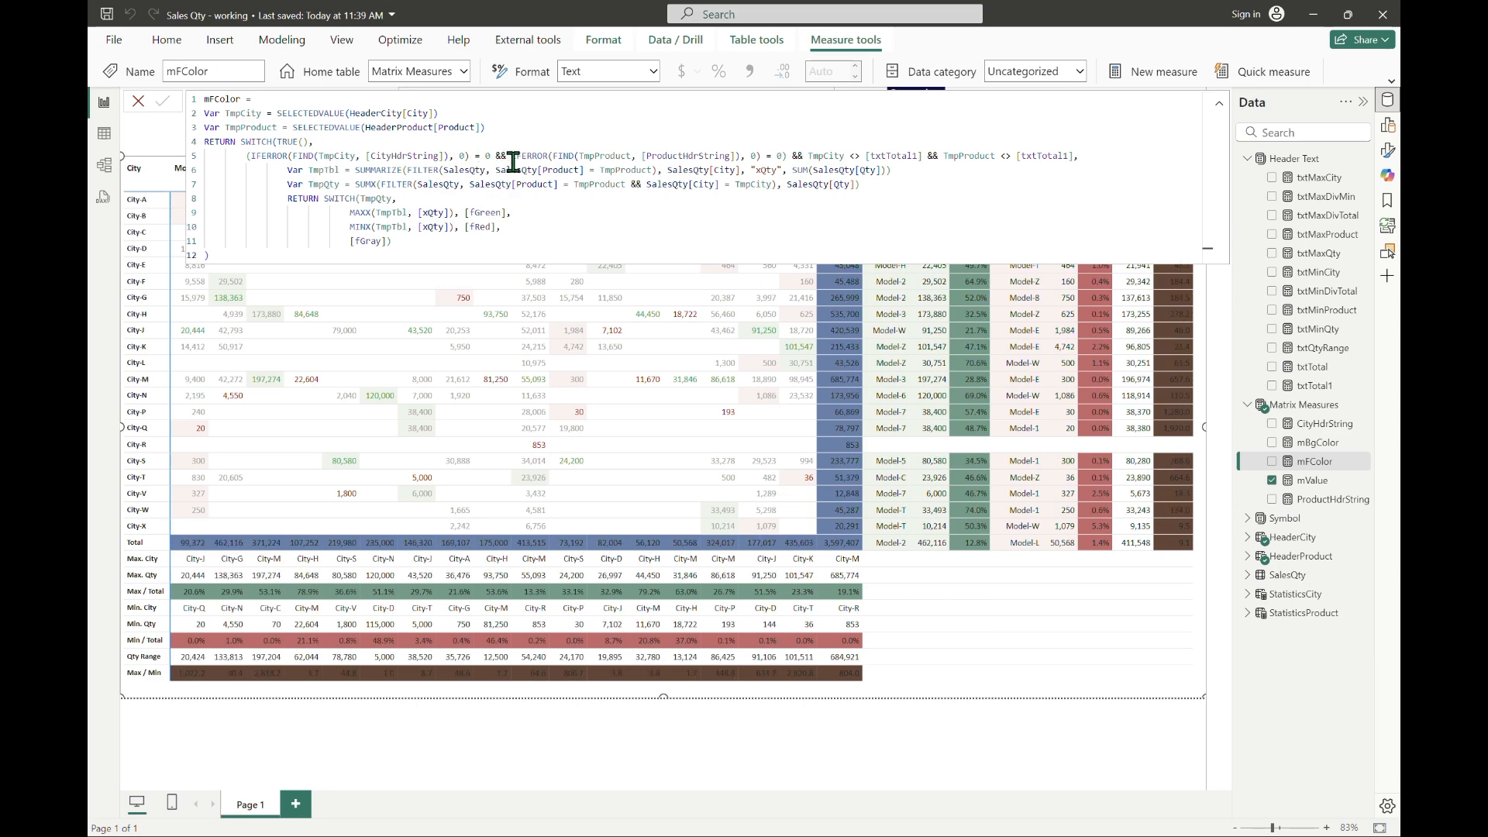
left_click(1219, 110)
left_click(1081, 126)
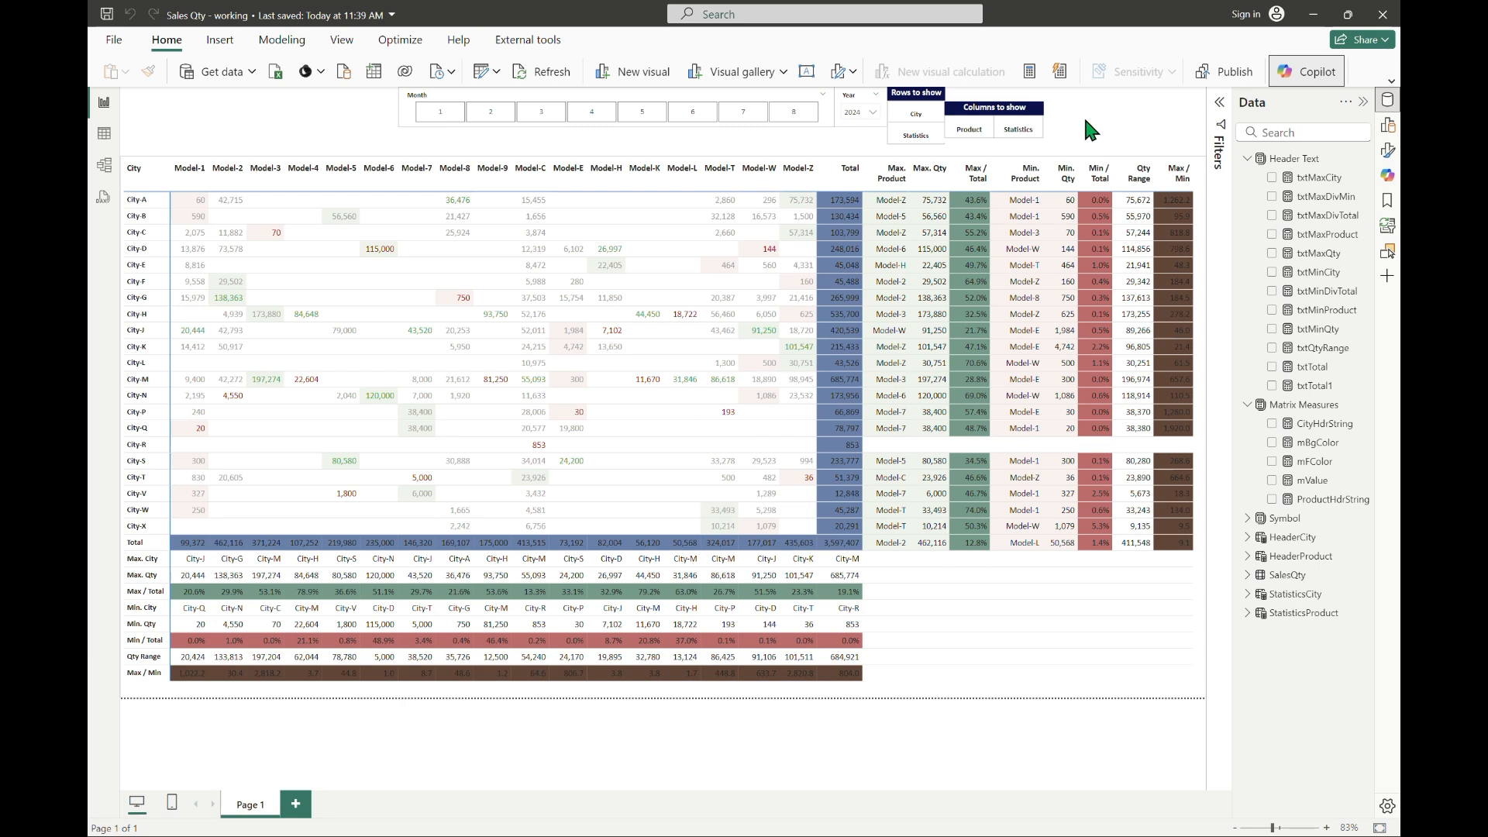
Step: Make the matrix values bold
left_click(1098, 691)
left_click(1386, 150)
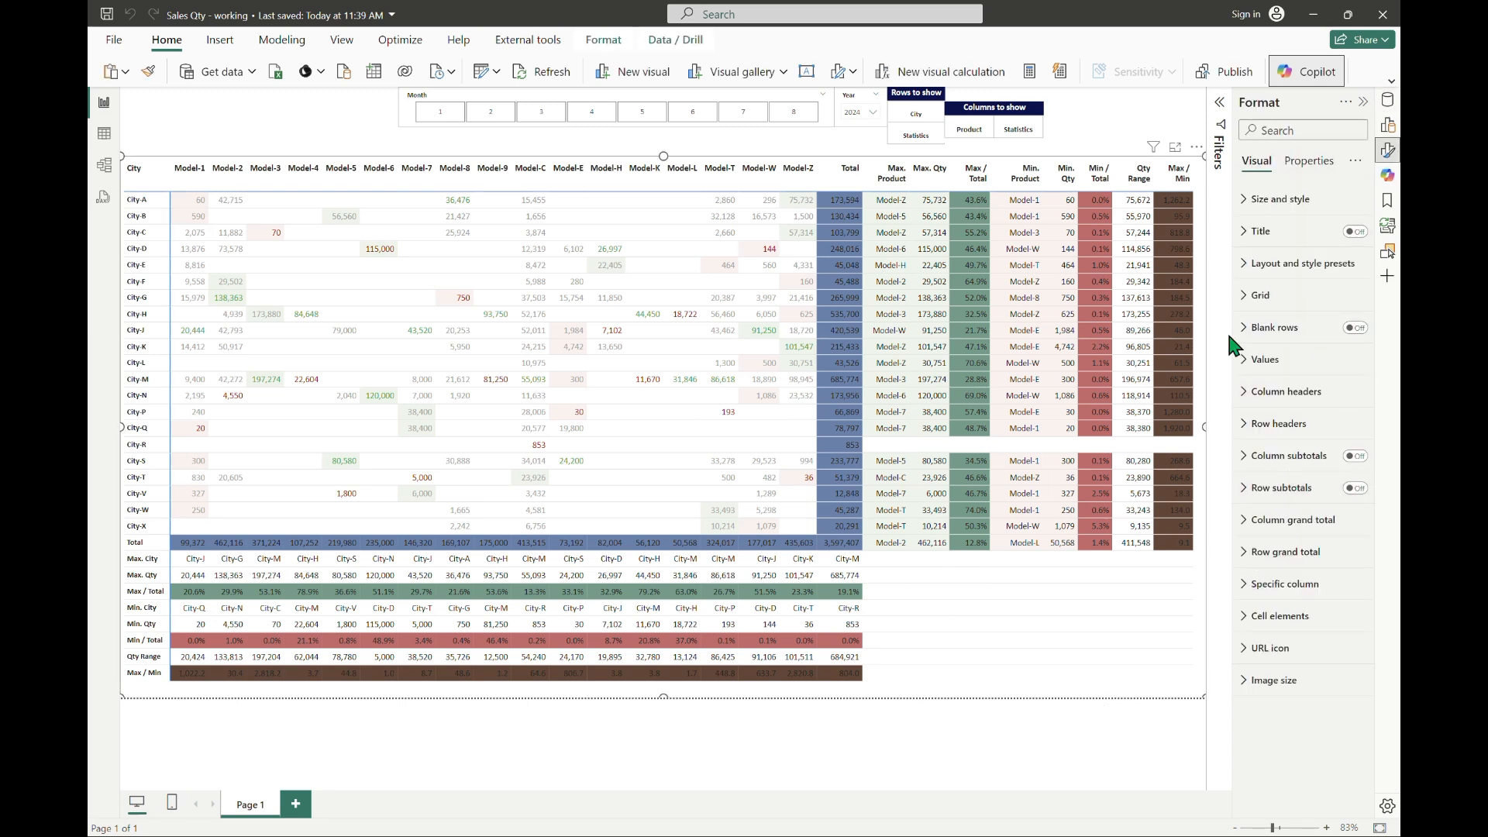
left_click(1262, 359)
left_click(1254, 462)
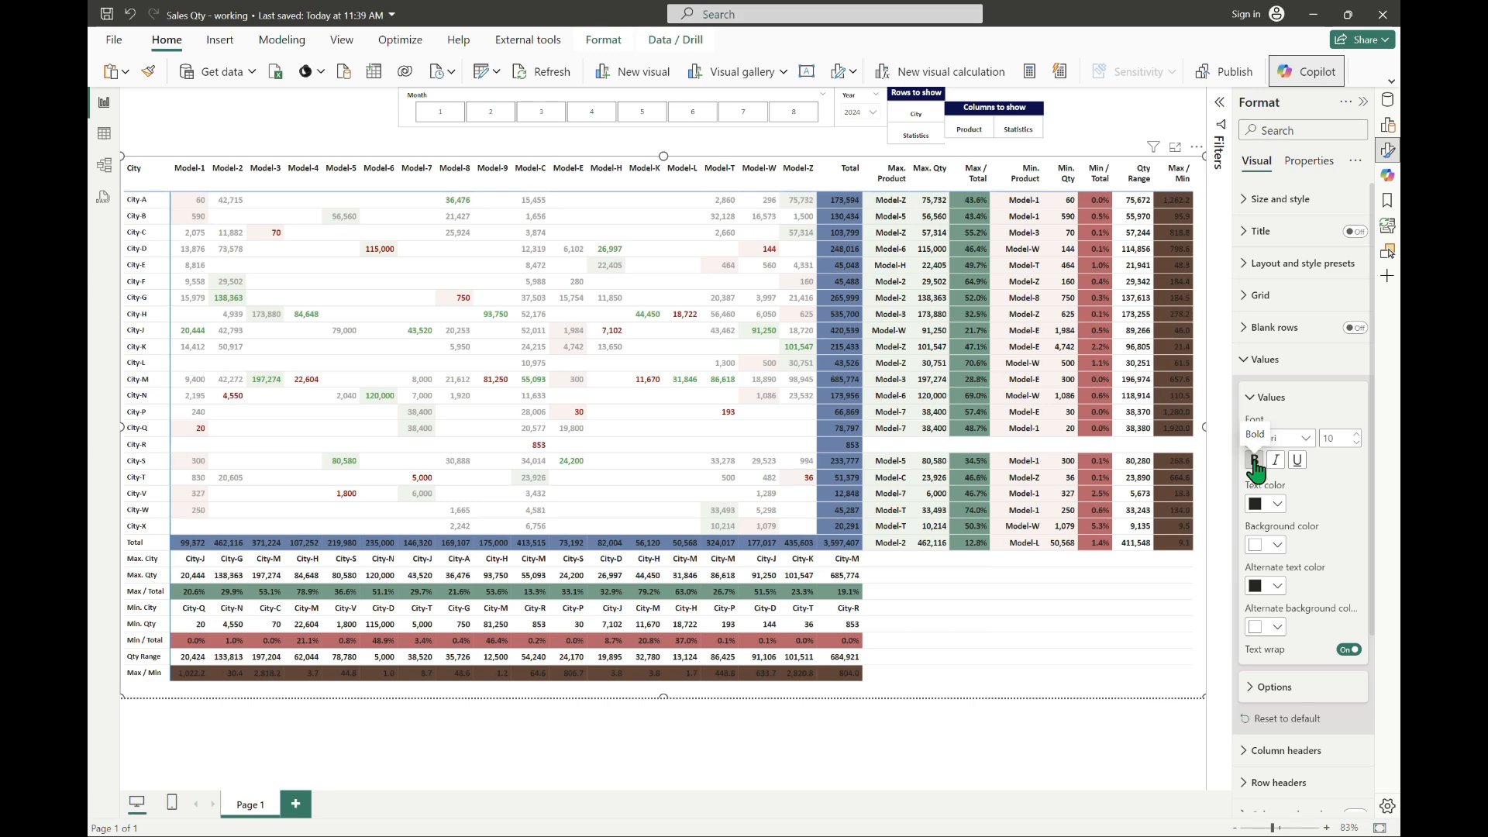
left_click(1099, 123)
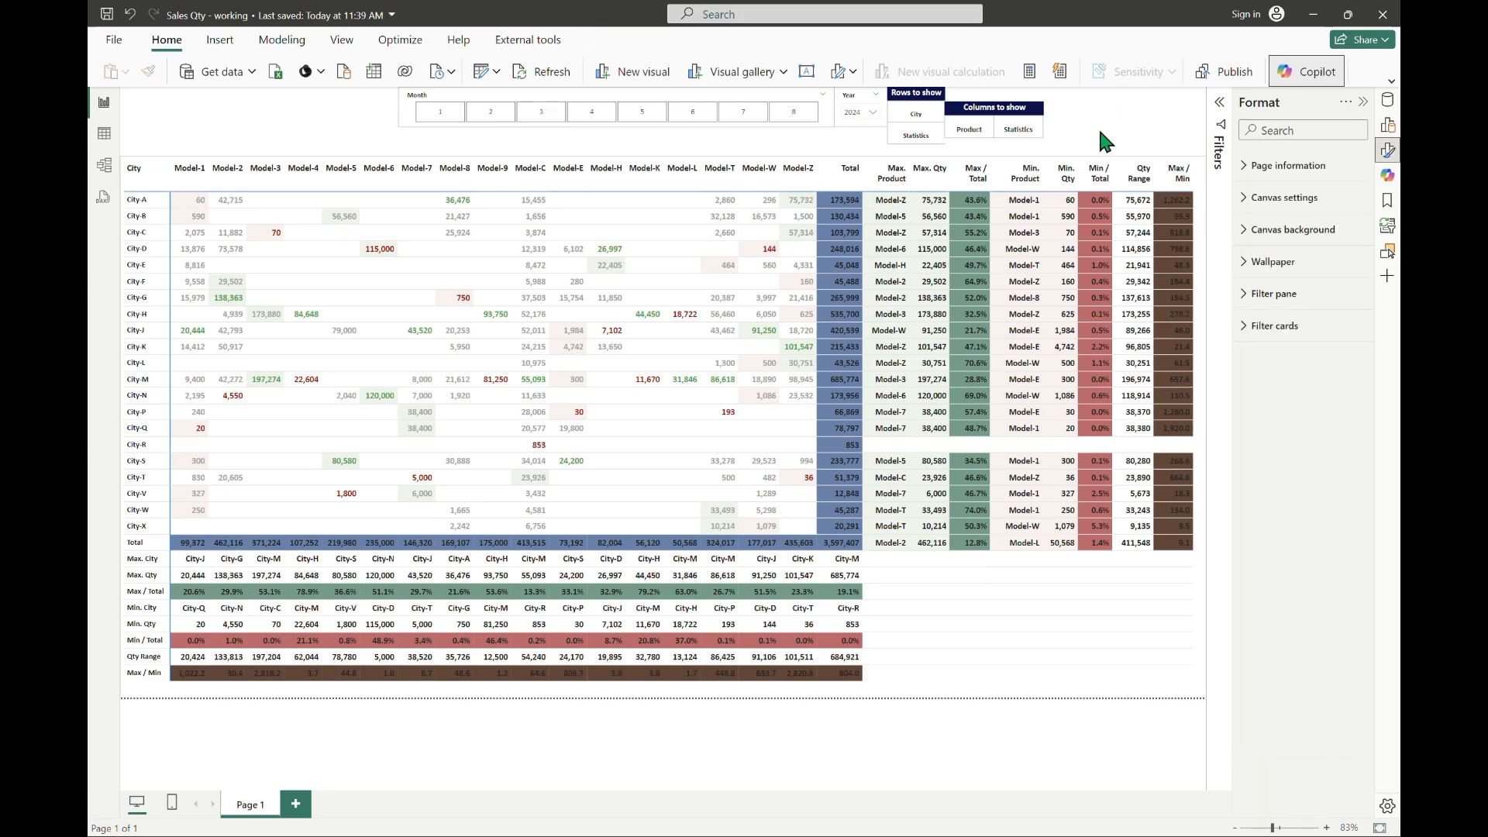
Step: Check the matrix with only the Product columns shown, and with all columns filtered to month 1
left_click(970, 138)
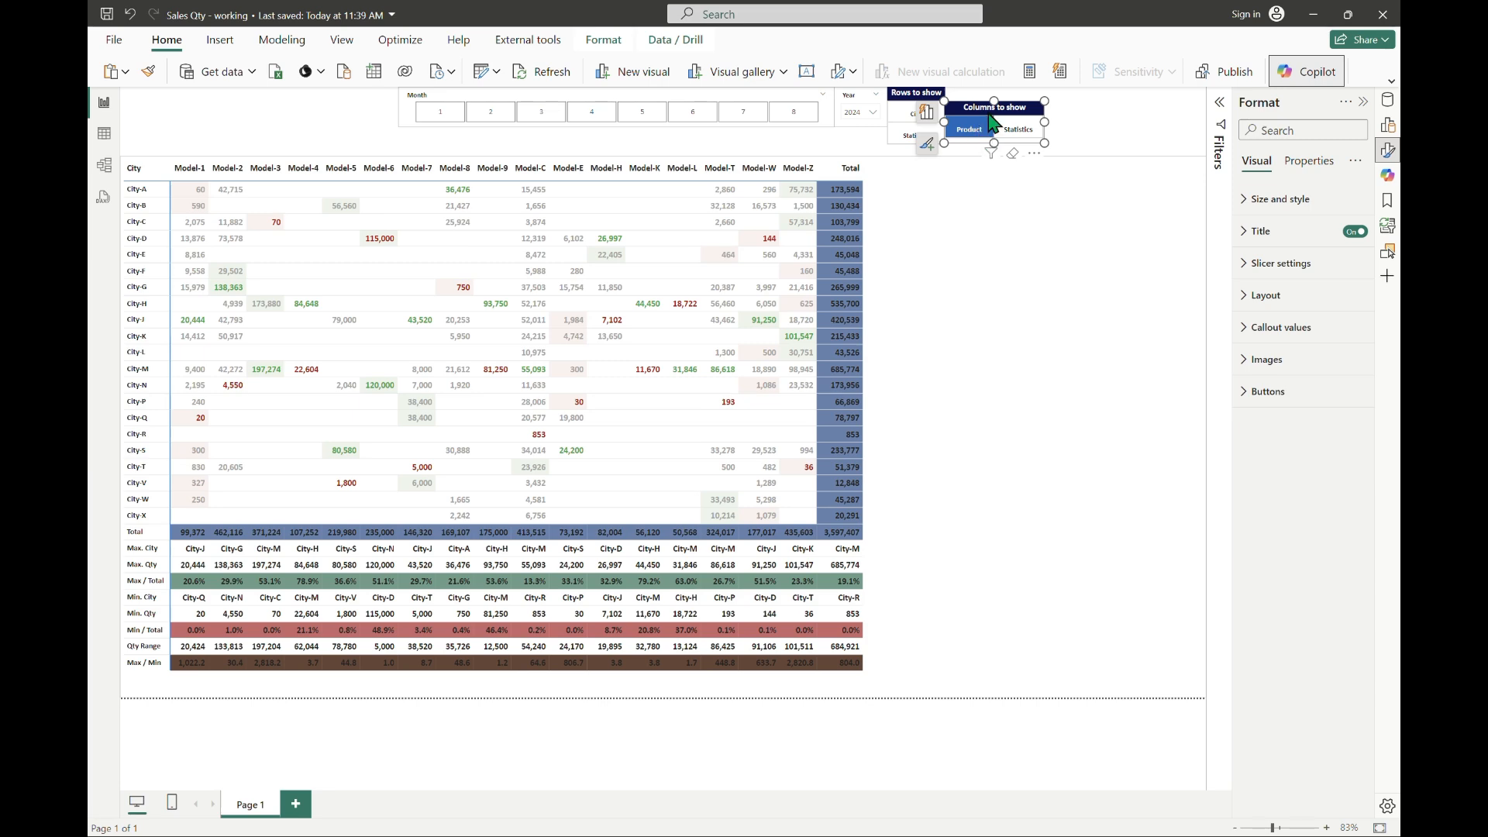
left_click(988, 126)
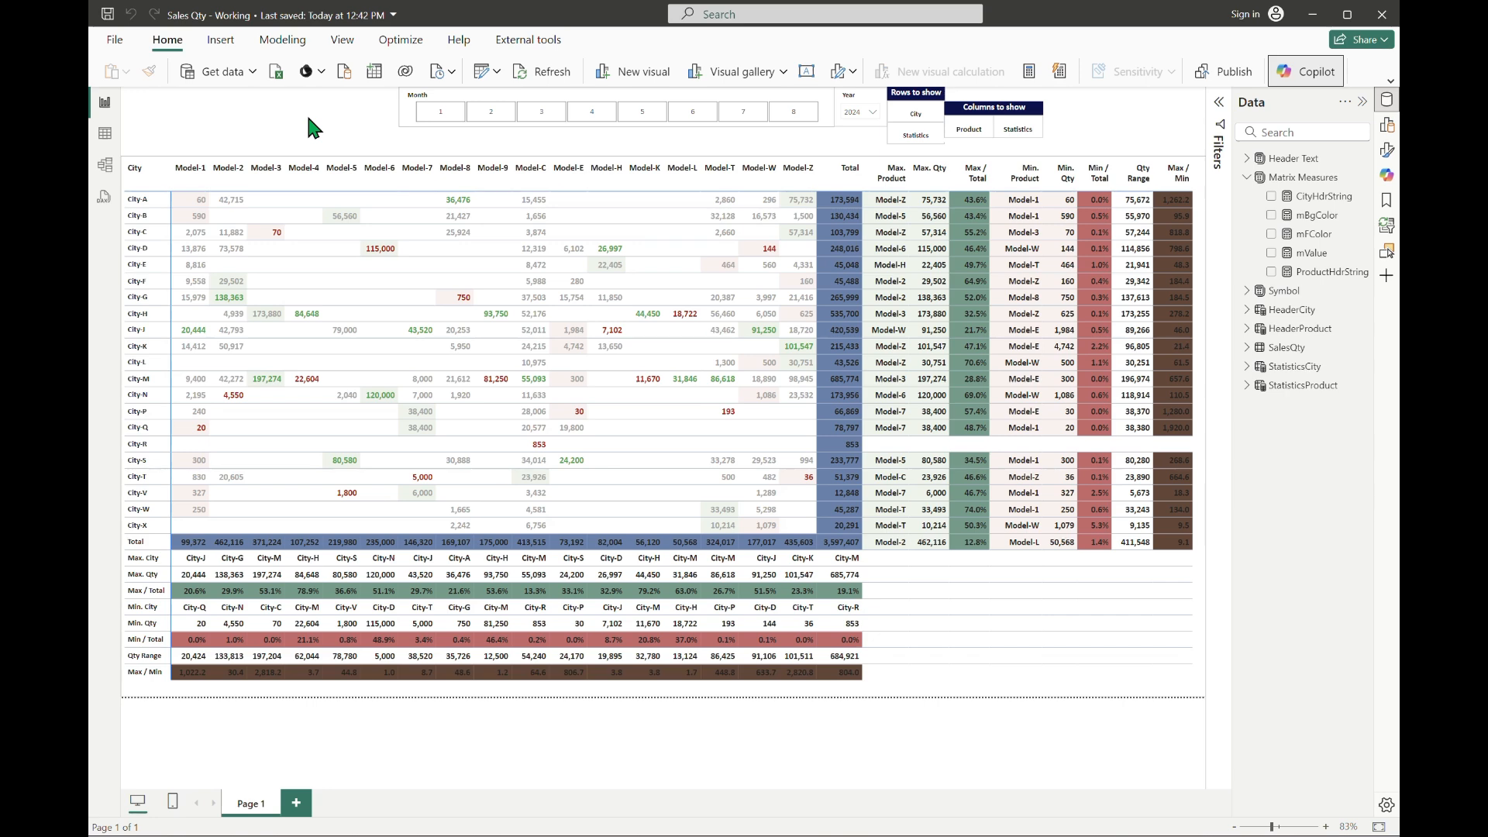
left_click(441, 112)
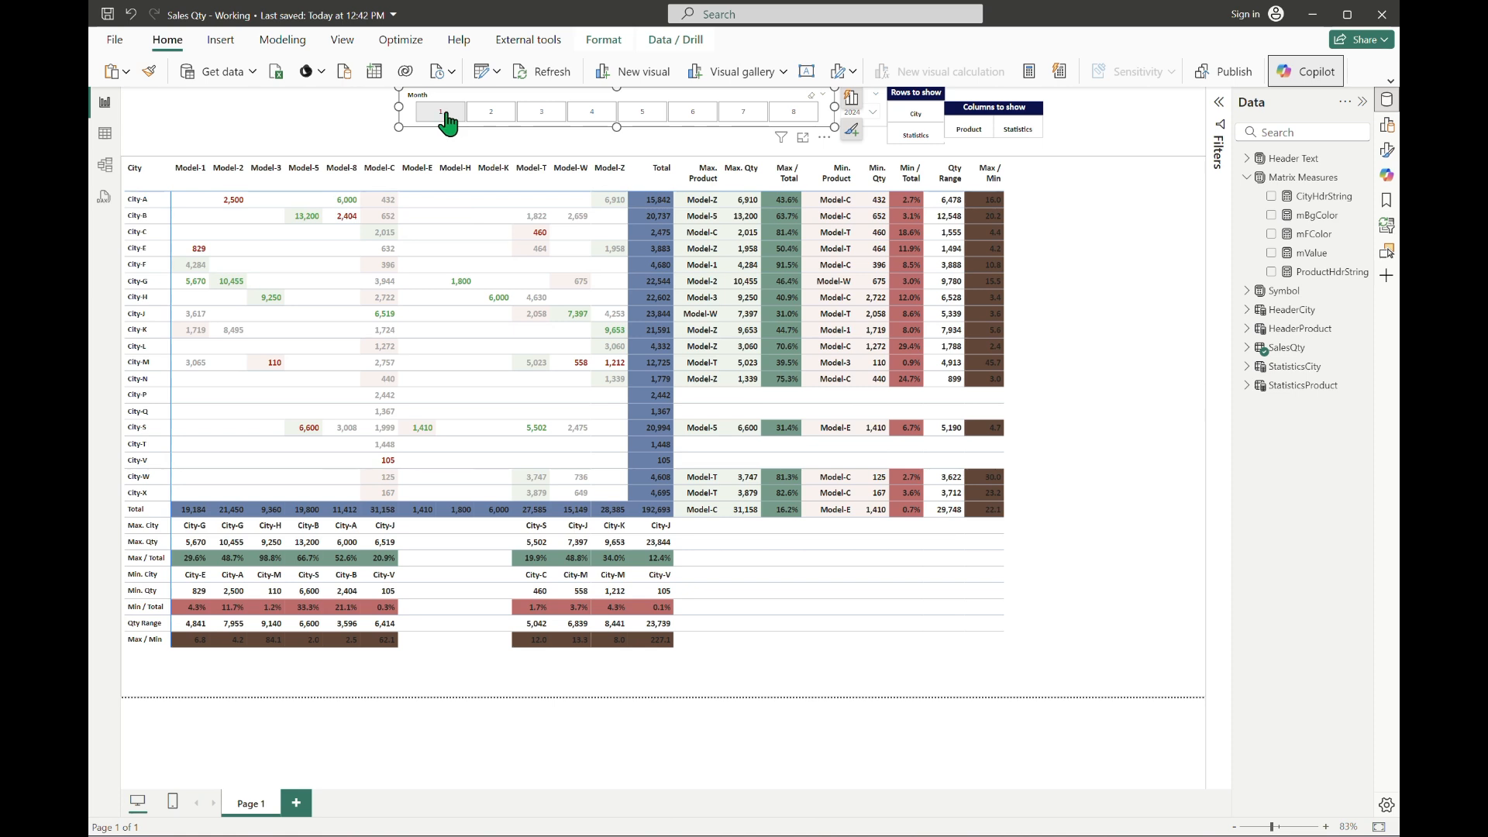
left_click(444, 114)
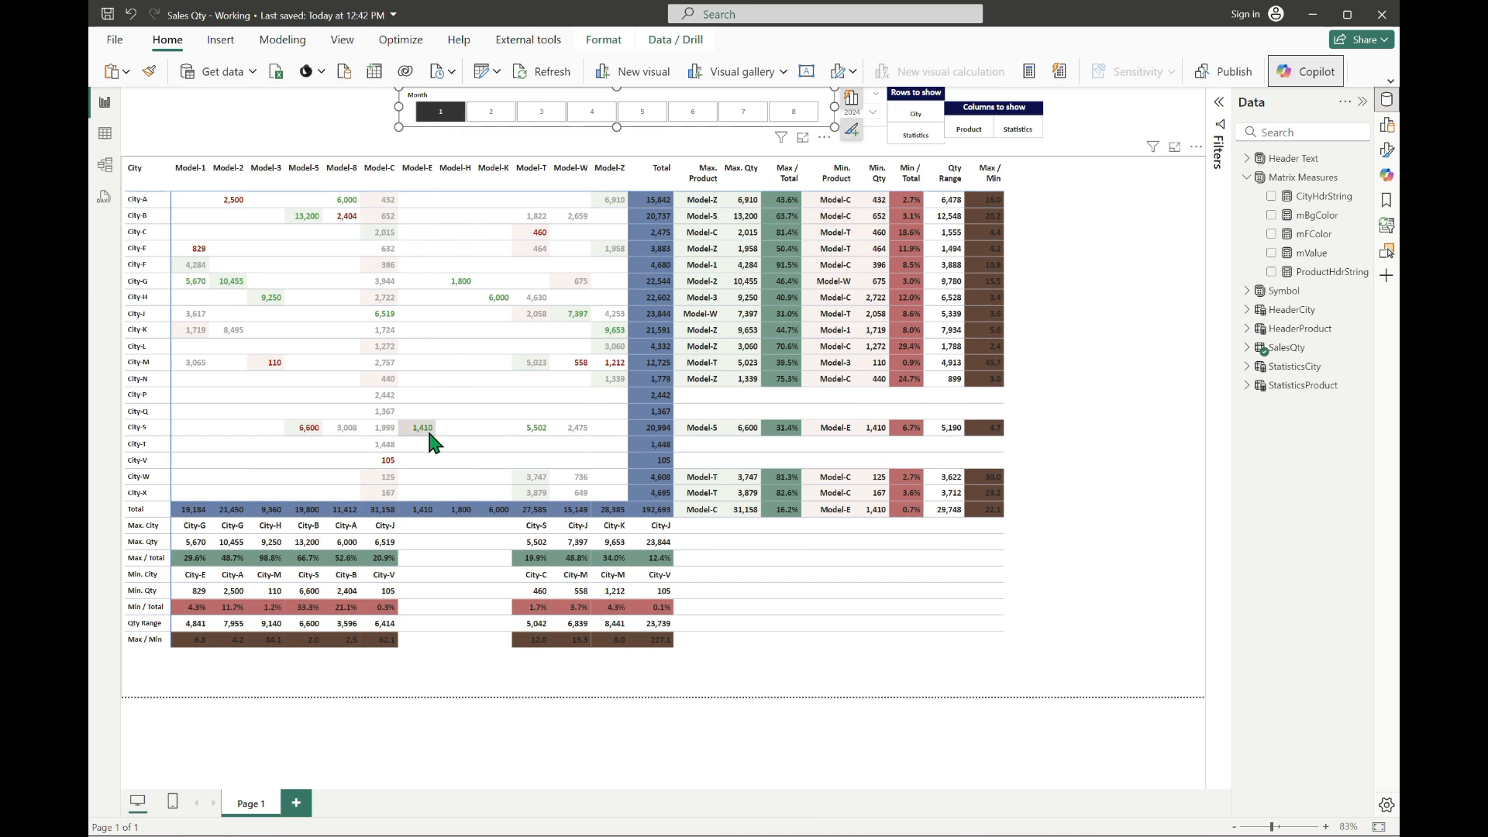
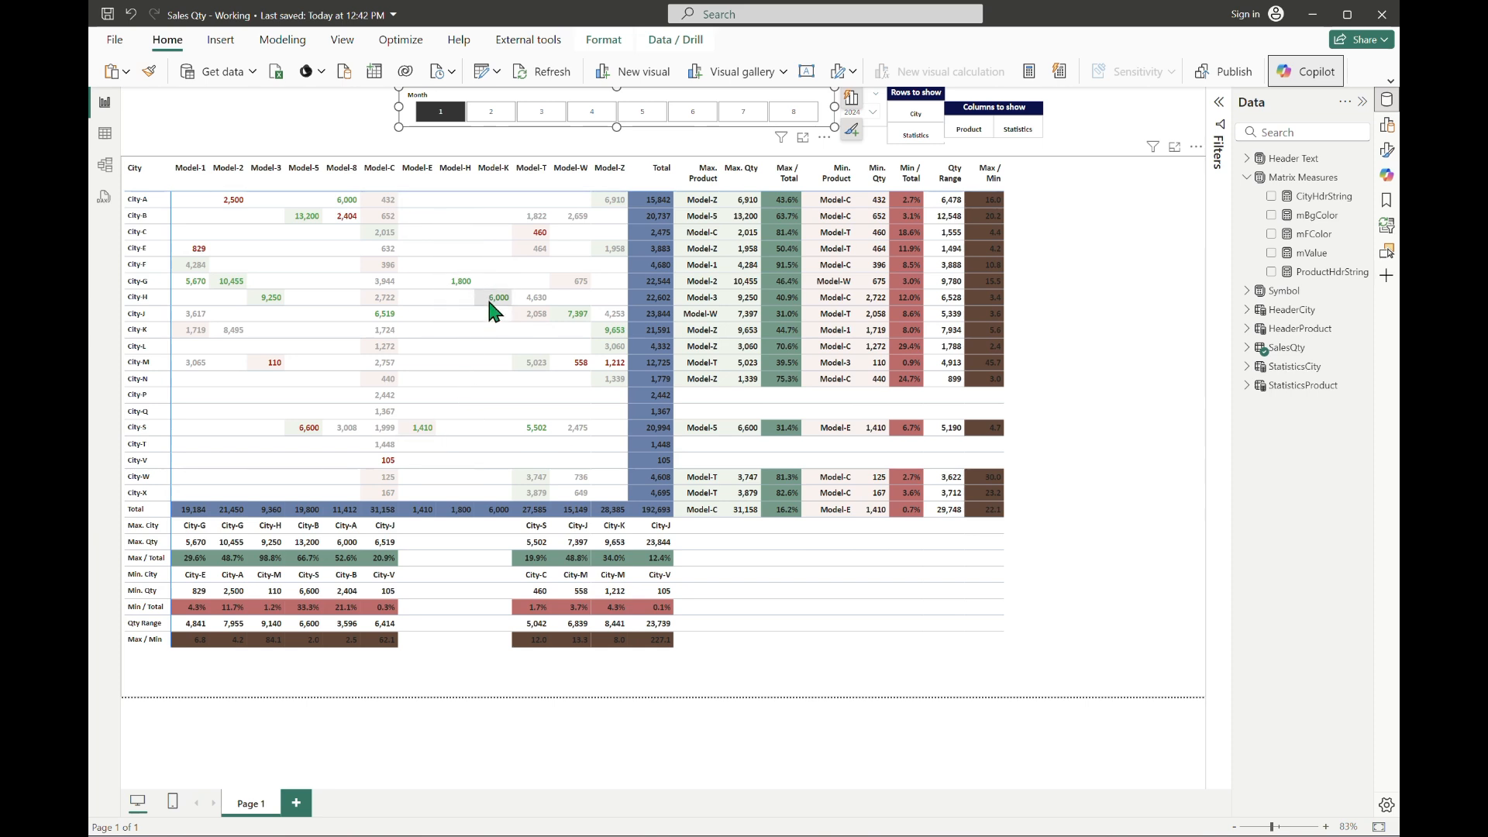
Step: In the mFColor measure, change the inner SWITCH expression to TRUE() and prefix the MAXX and MINX tests with TmpQty =
left_click(1322, 246)
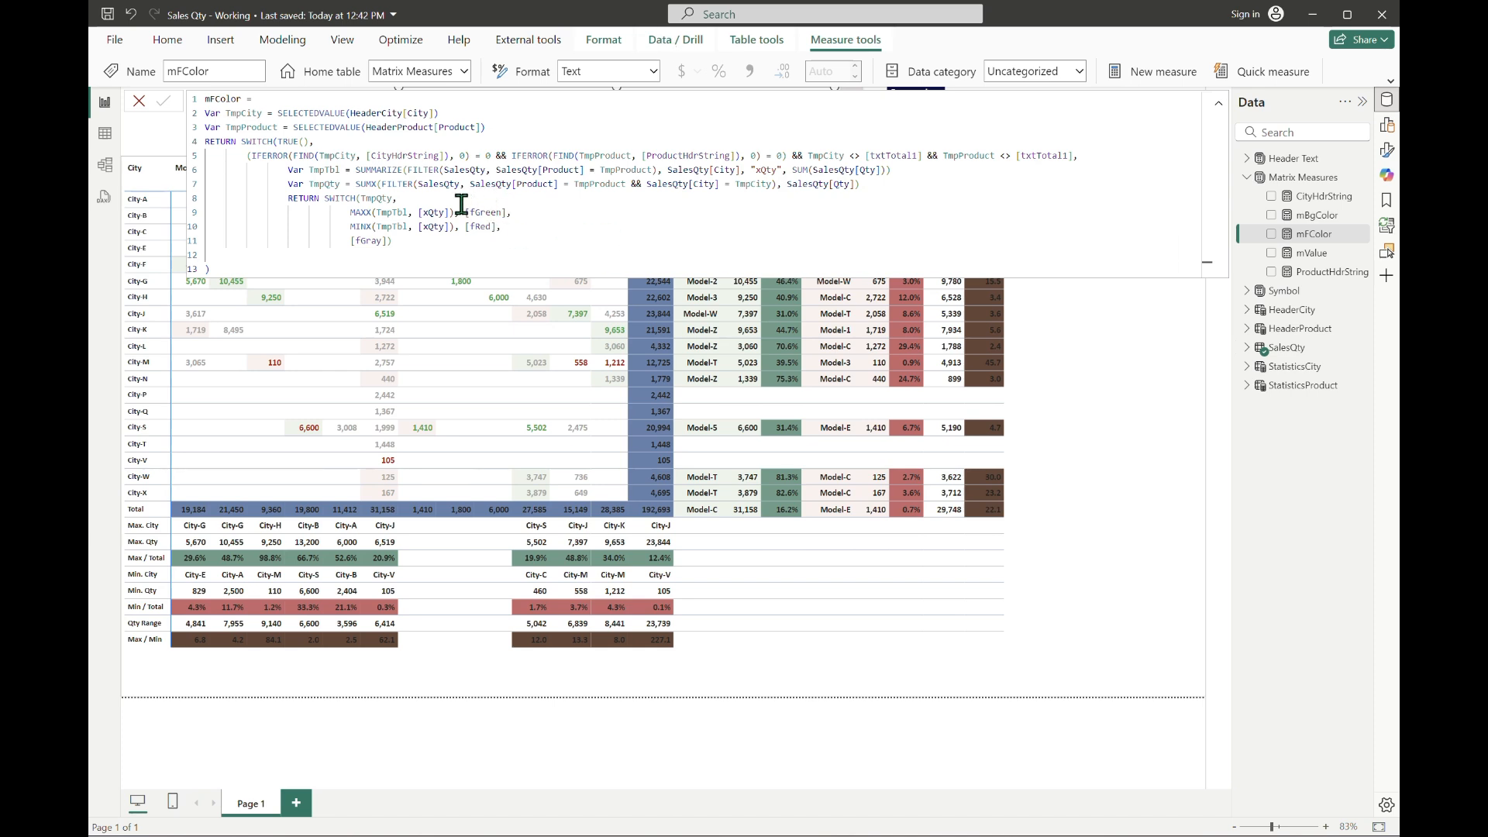
left_click(582, 222)
key("Left")
key("Left")
key("Left")
key("Left")
key("Left")
key("Left")
key("Left")
key("Left")
key("Left")
key("Left")
key("Left")
key("Left")
key("Left")
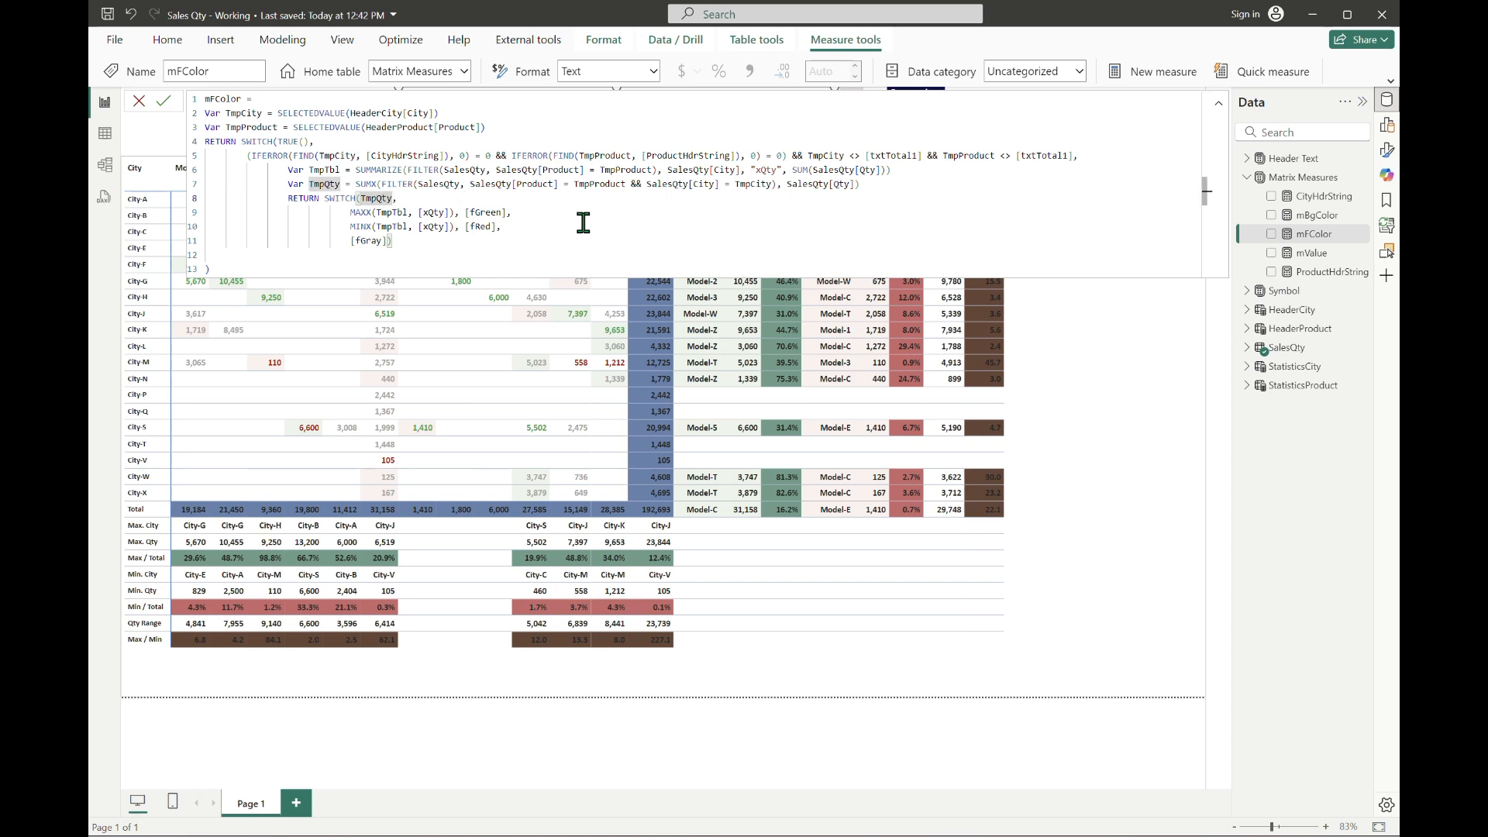
key("shift+Left")
key("shift+Left")
key("shift+Left")
key("shift+Left")
key("shift+Left")
key("shift+Left")
type("TRUE()")
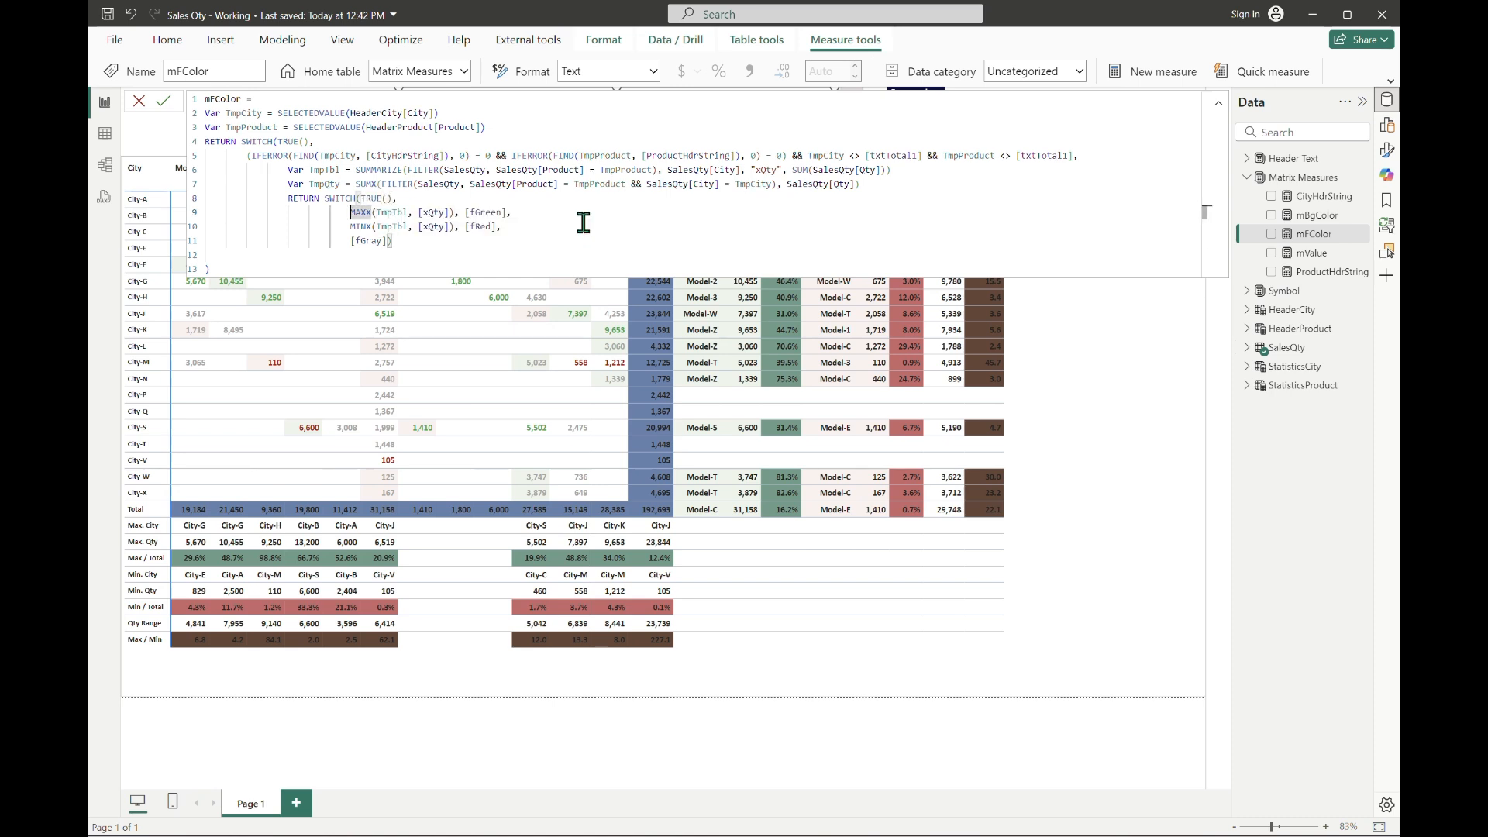
type("TmpQty =")
key("Down")
key("Home")
type("TmpQty =")
Step: Add COUNTX(TmpTbl, [xQty]) < 2, [fGray] as the inner SWITCH's first condition, commit the measure and collapse the formula editor
key("Up")
key("Up")
key("End")
key("Return")
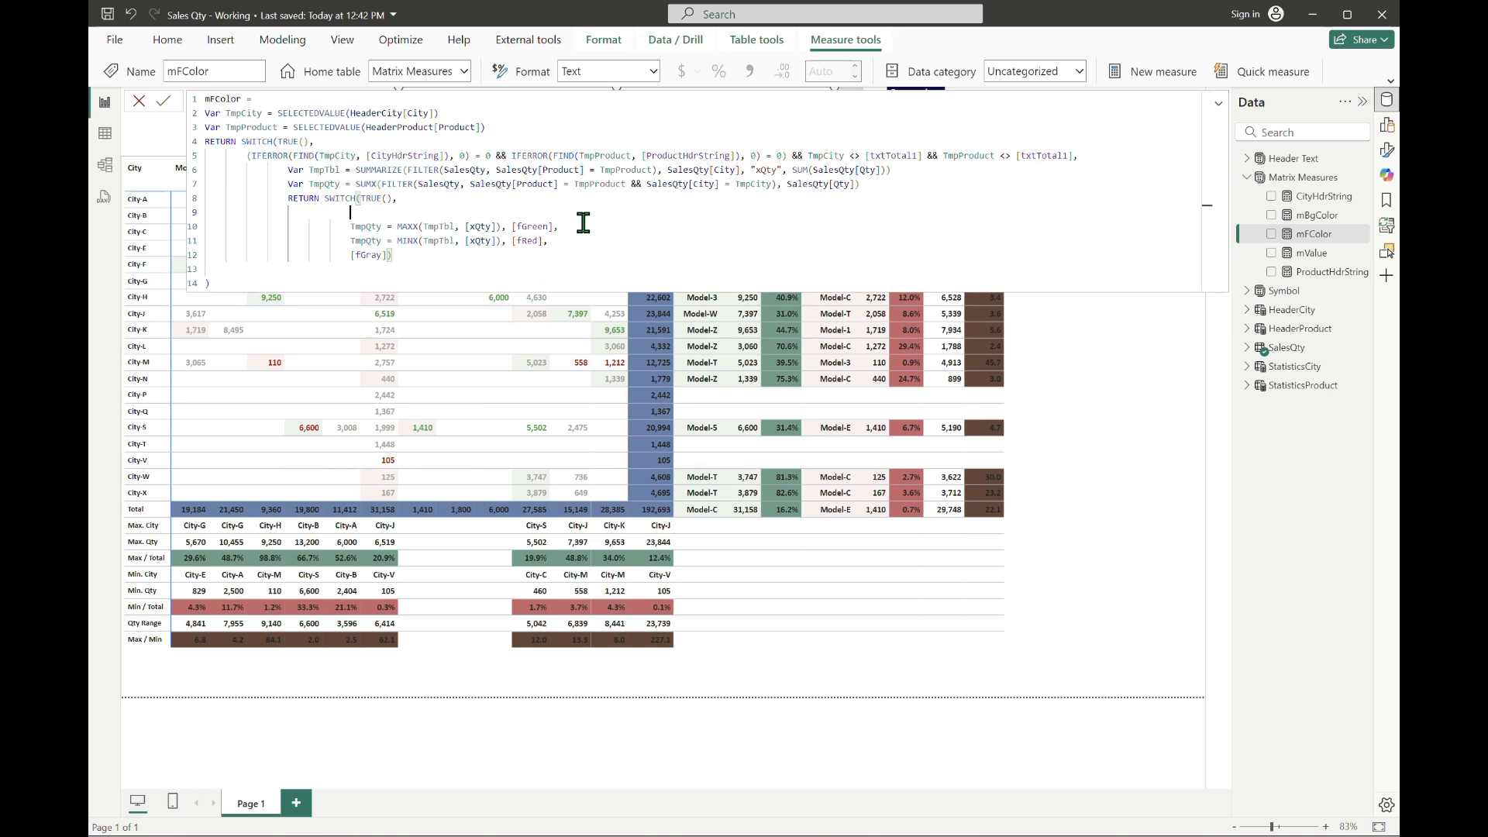
type("COUNTX(")
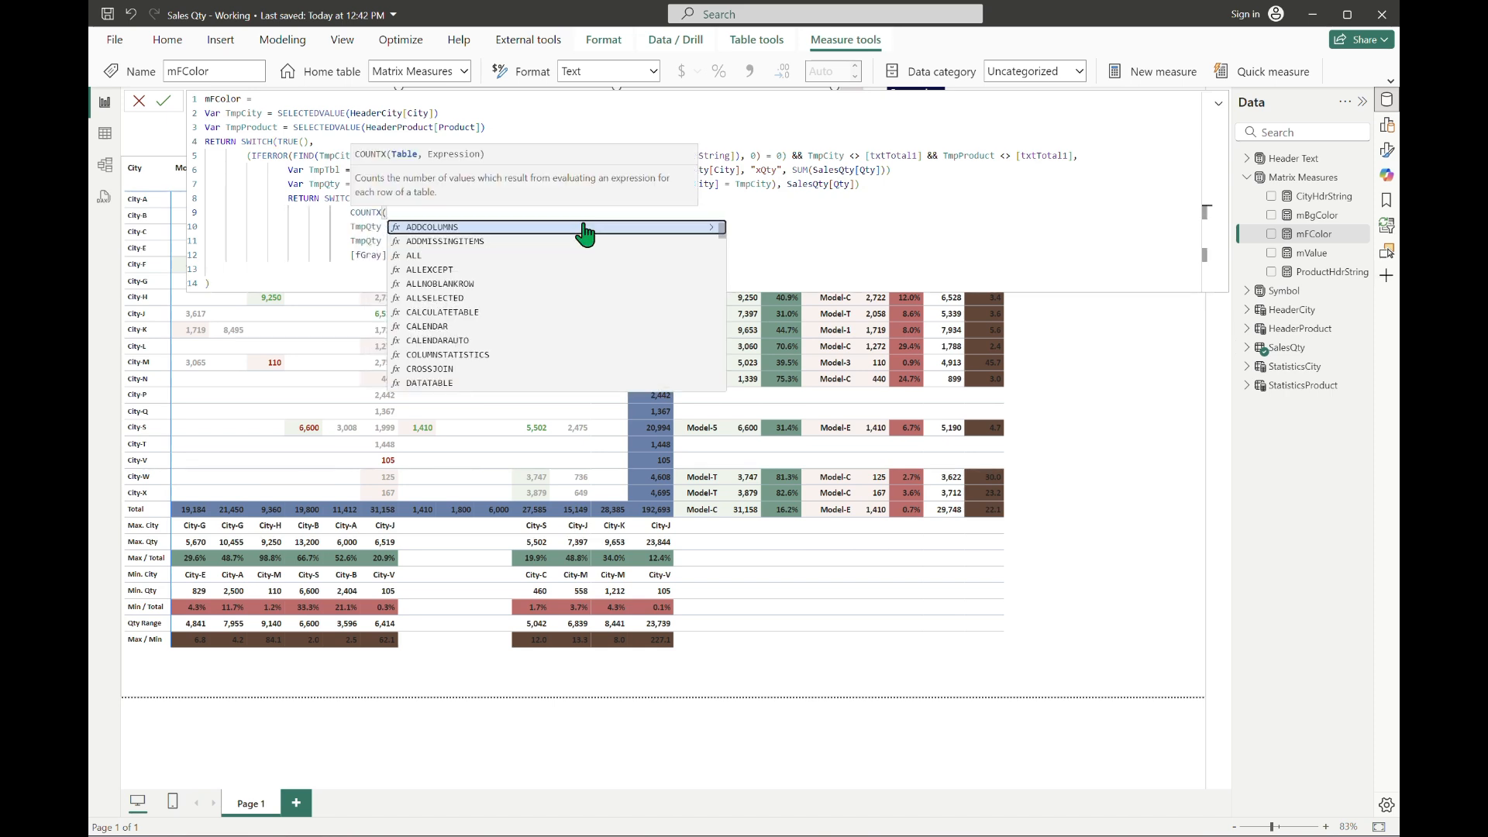
type("TmpTbl, [xQty])")
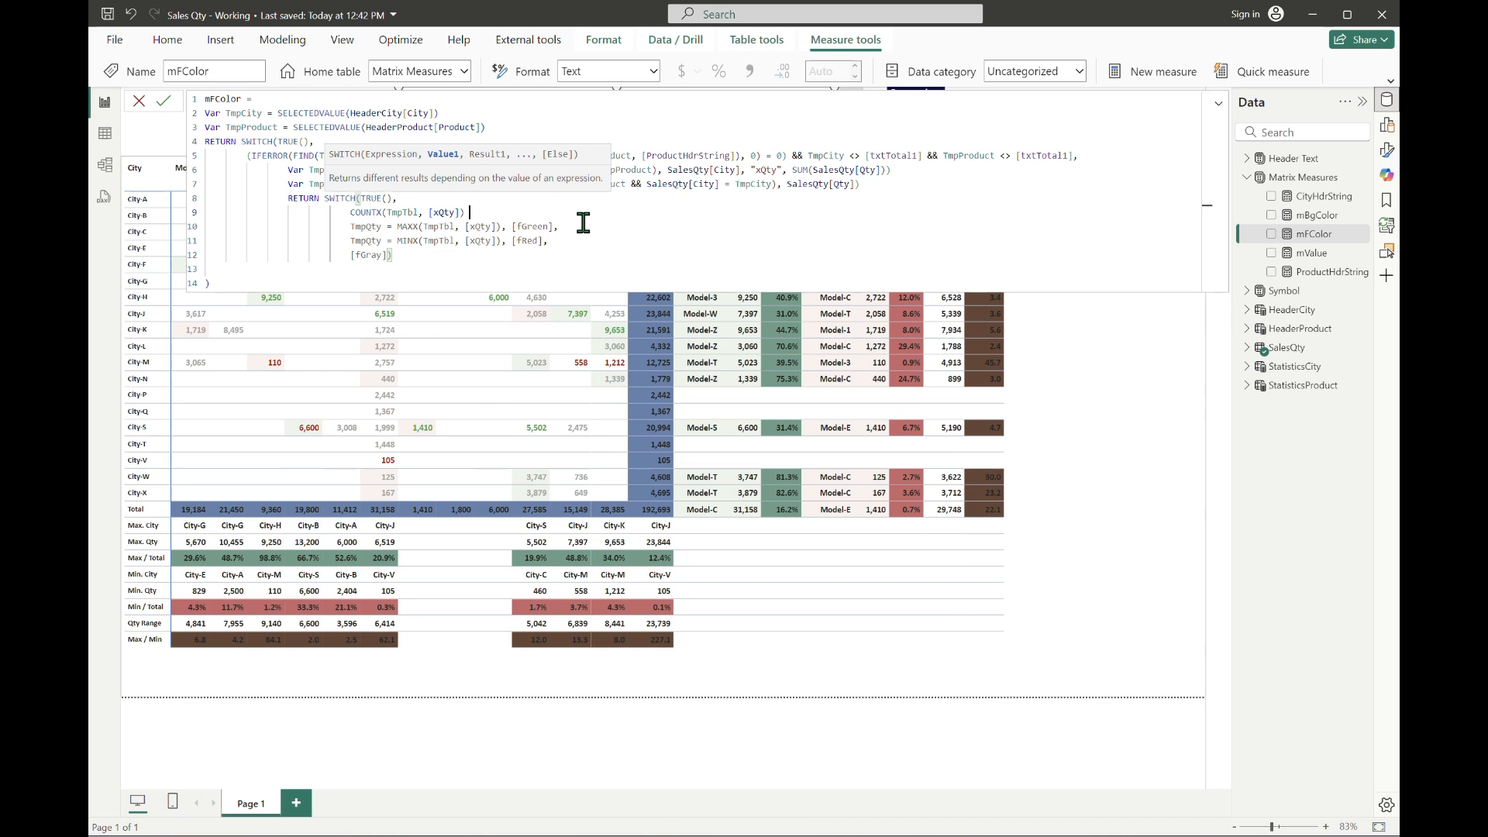
type(" < 2, [fGray],")
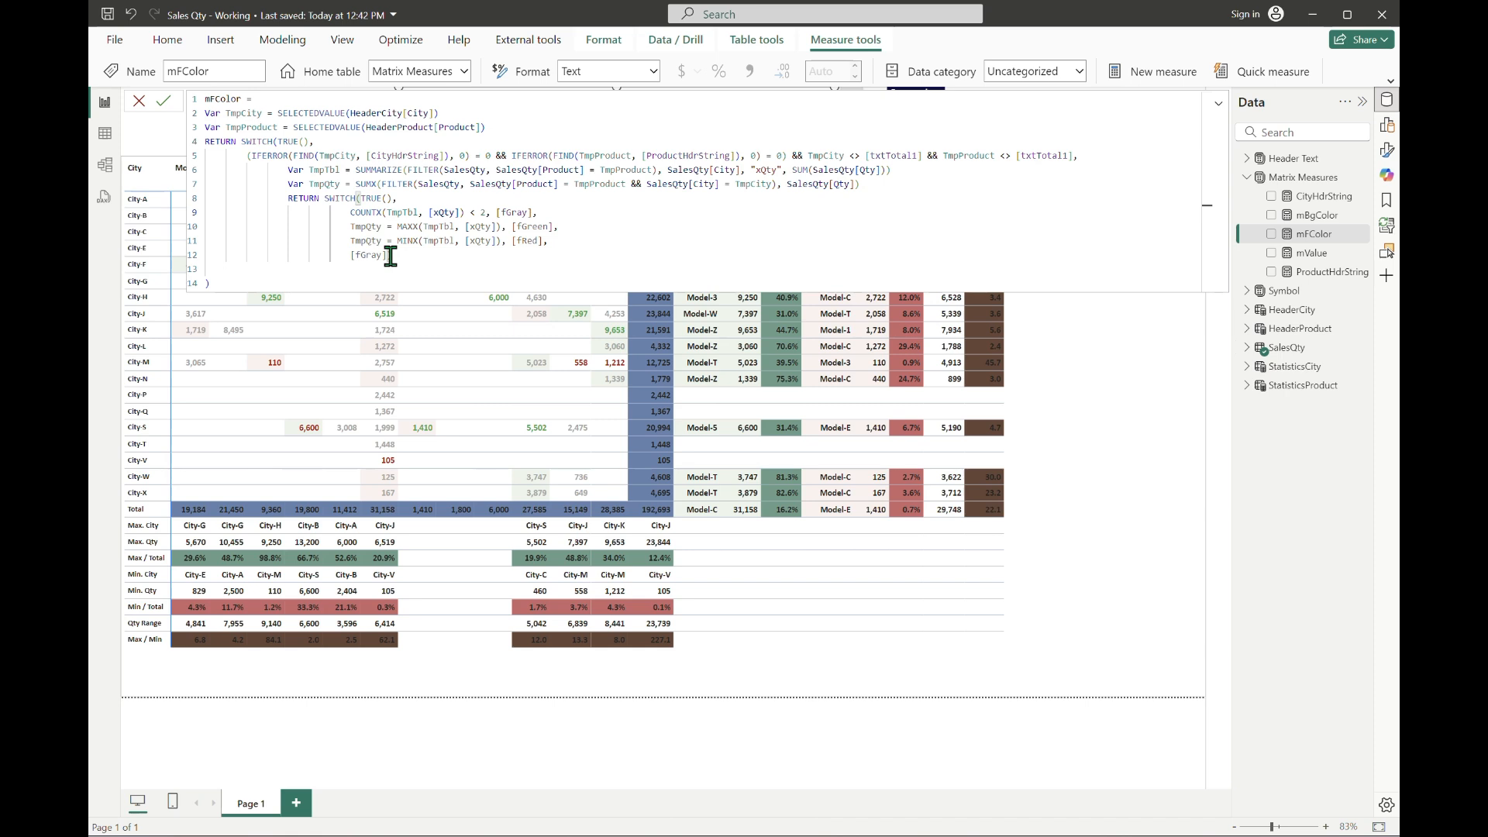
key("Return")
left_click(1220, 104)
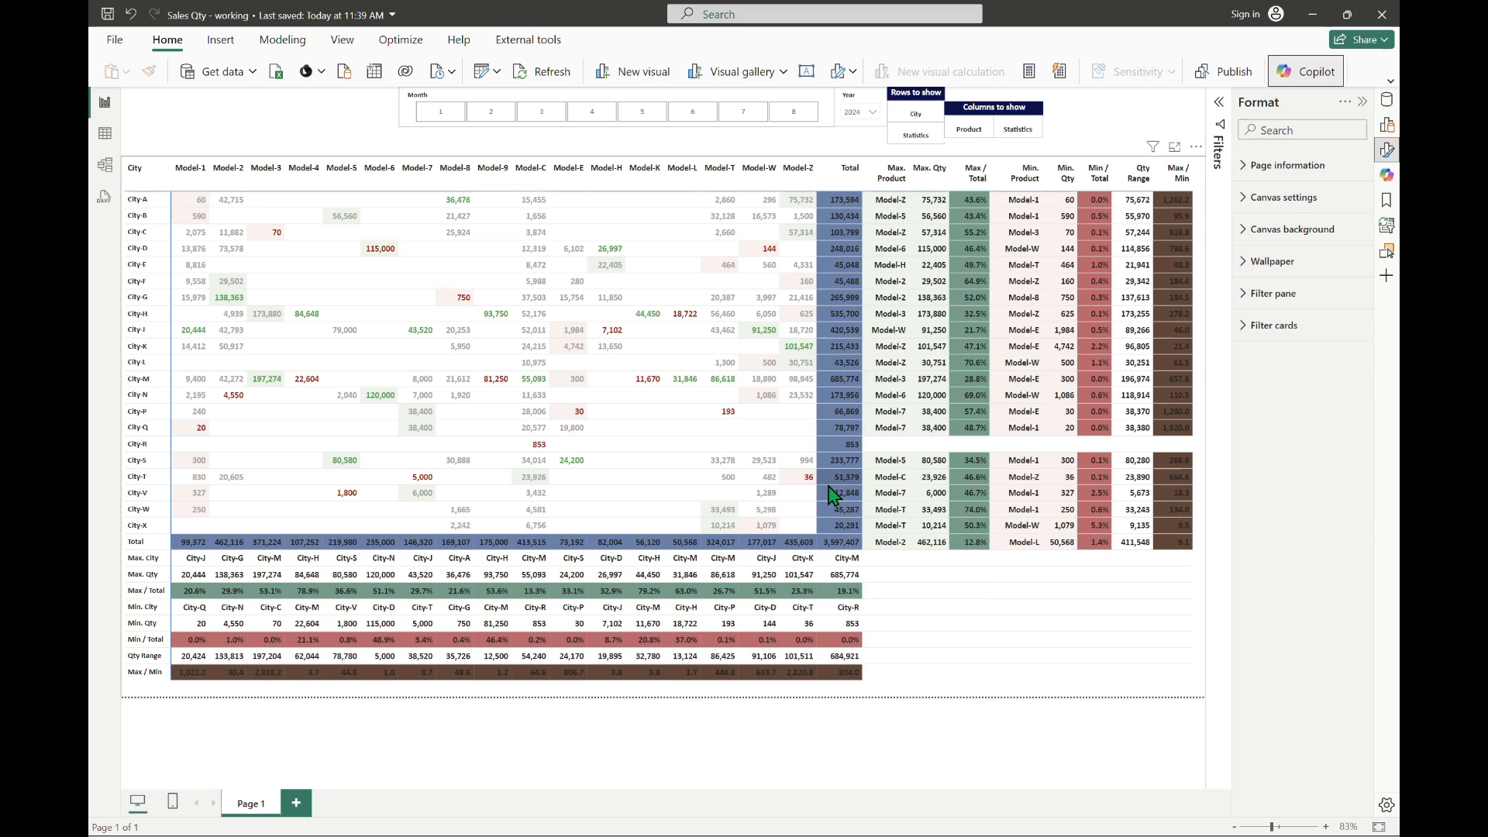
Step: Open the mFColor formula expanded and add a comma and new lines after the inner SWITCH for another condition
left_click(1387, 100)
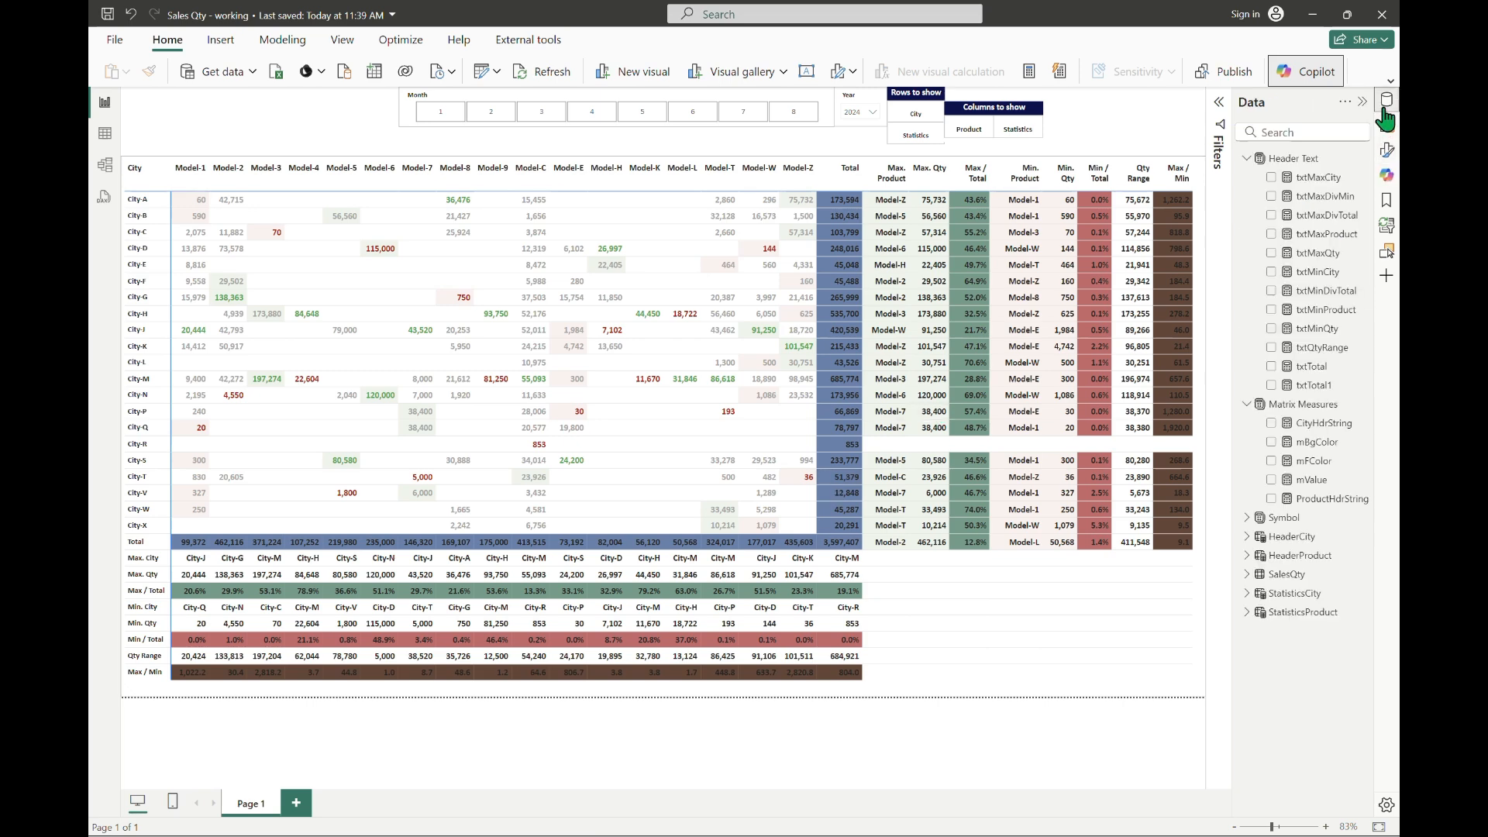
left_click(1312, 460)
left_click(1218, 103)
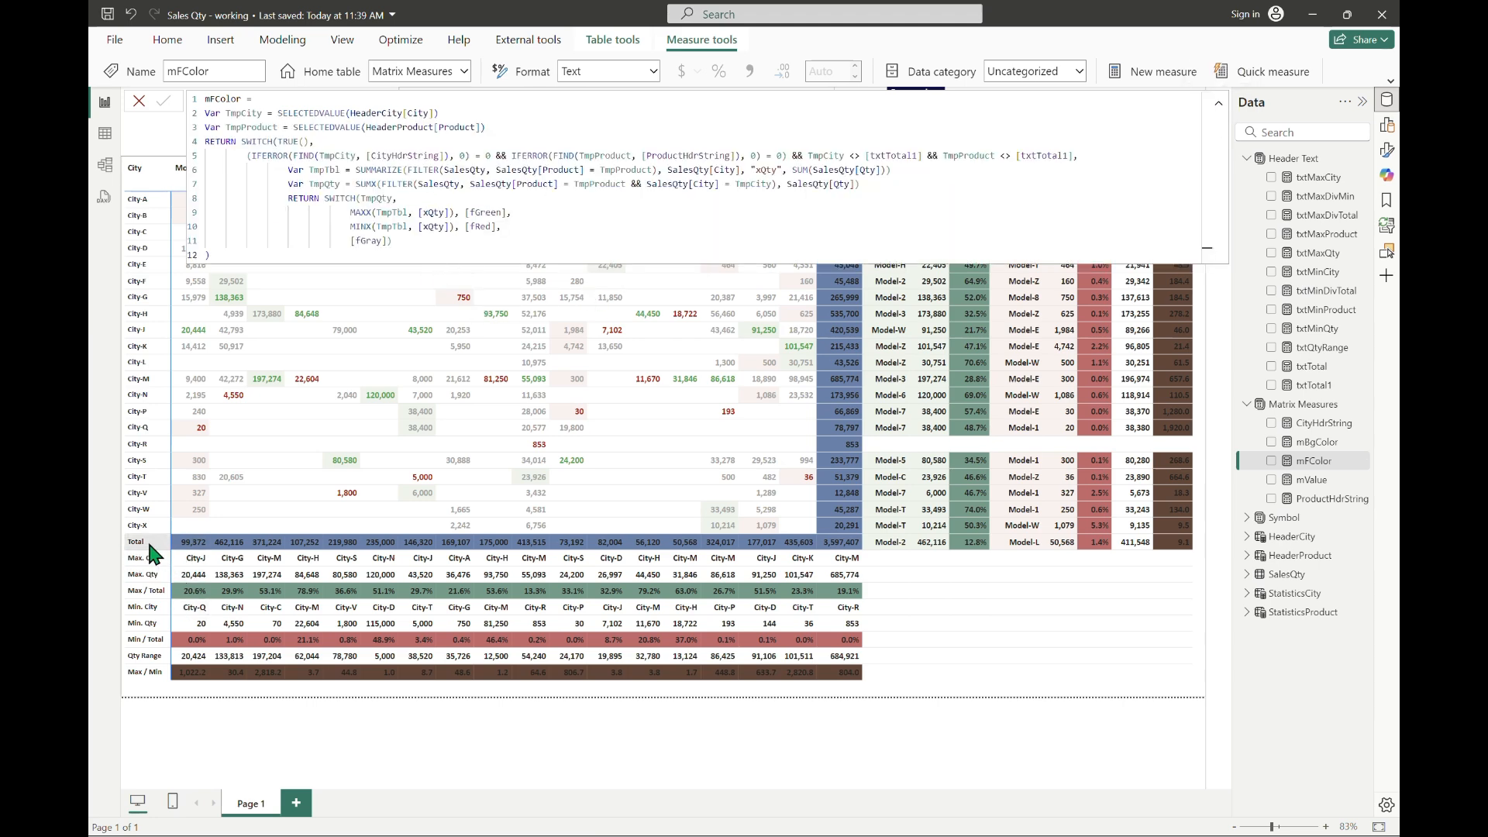
left_click(409, 240)
type(",")
key("shift+Return")
key("shift+Return")
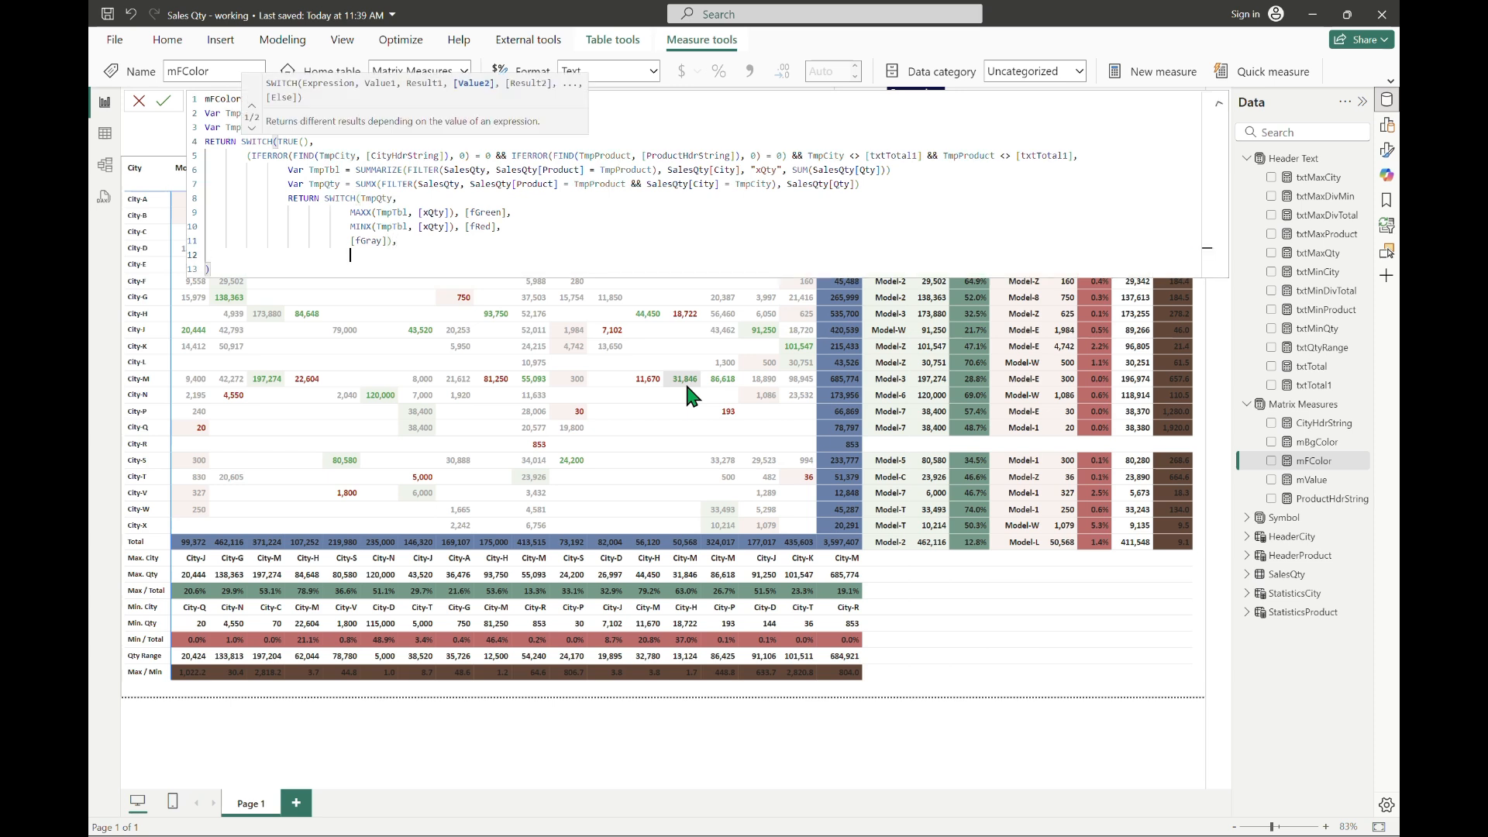
key("BackSpace")
key("BackSpace")
key("BackSpace")
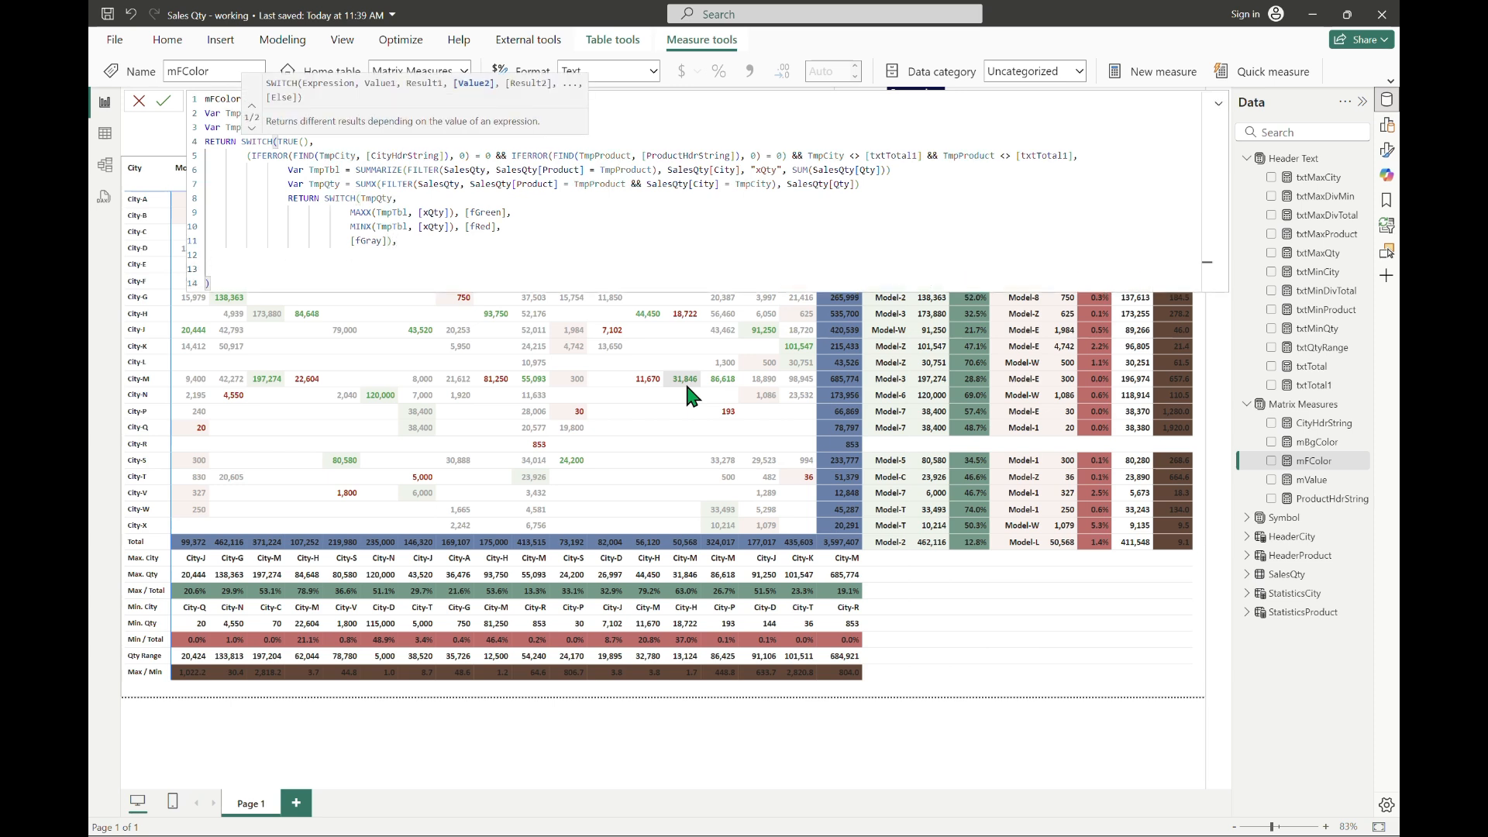
Step: Begin the new outer SWITCH condition with (TmpCity = [txtTotal] || TmpCity = [txtTotal1]) &&
type("(TmpCity = [txtTotal")
key("Down")
key("Tab")
type("|| t")
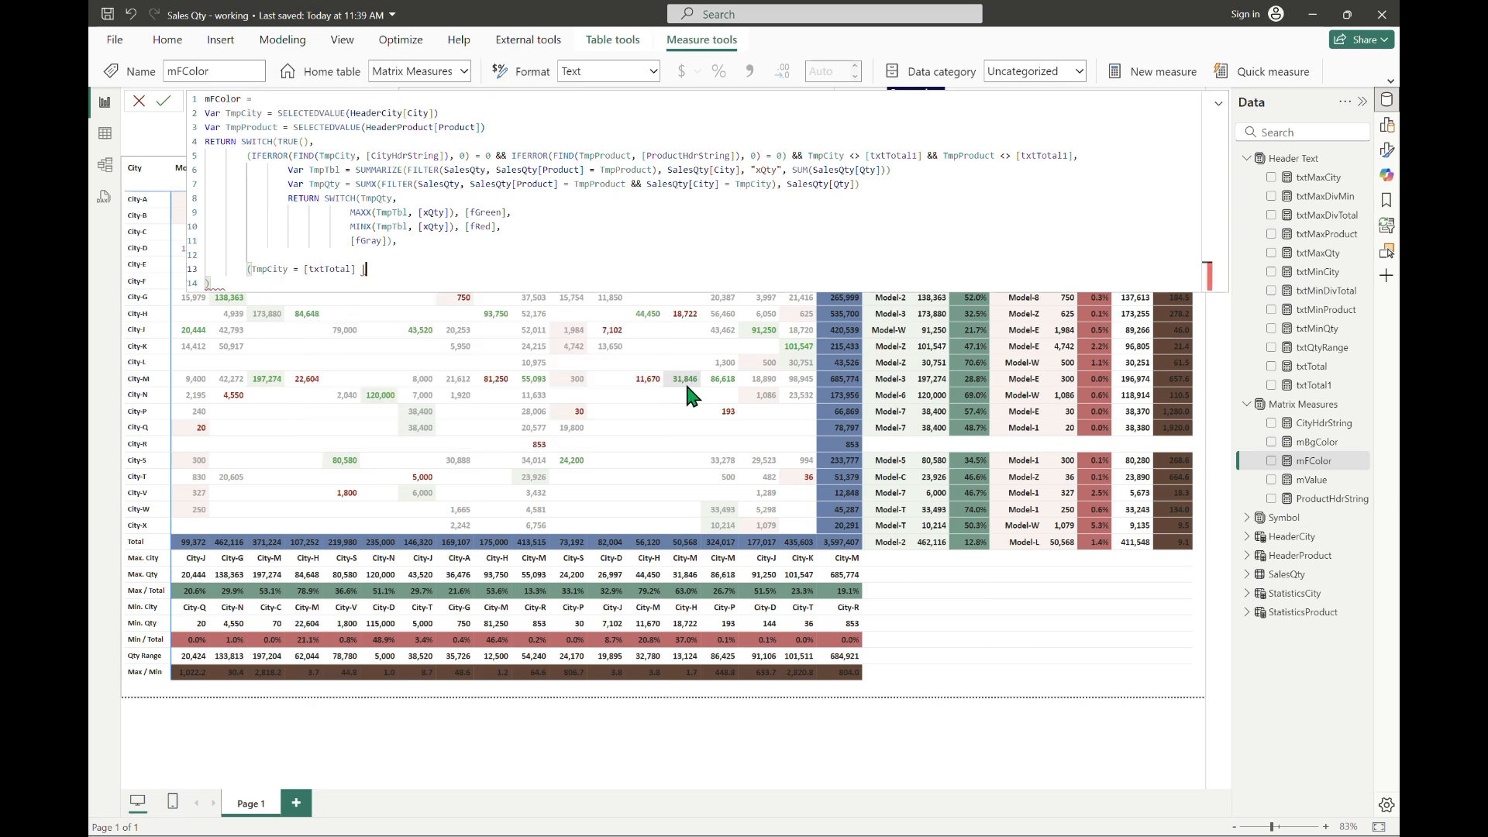
type("xt")
key("BackSpace")
key("BackSpace")
key("BackSpace")
type("TmpCity")
key("Tab")
type("= [txtTotal1")
key("Tab")
type(") && if")
Step: Extend the condition with an opening parenthesis and IFERROR(FIND(TmpProduct, [ProductHdrString]), 0) = 0
key("Tab")
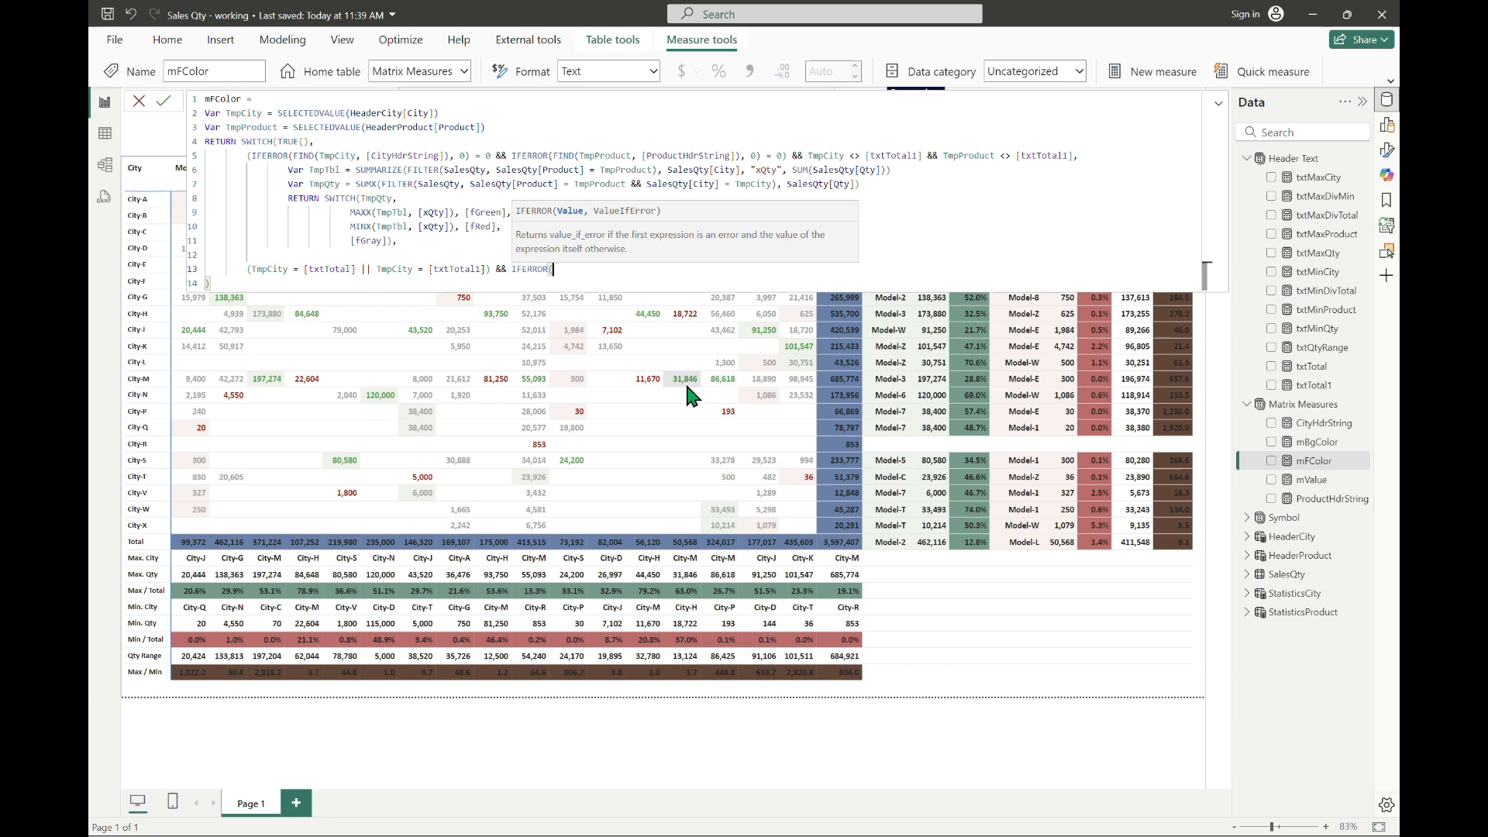
key("Left")
key("Left")
key("Left")
key("Left")
type("(")
key("End")
type("FIND(tm")
key("Down")
key("Tab")
type(", produ")
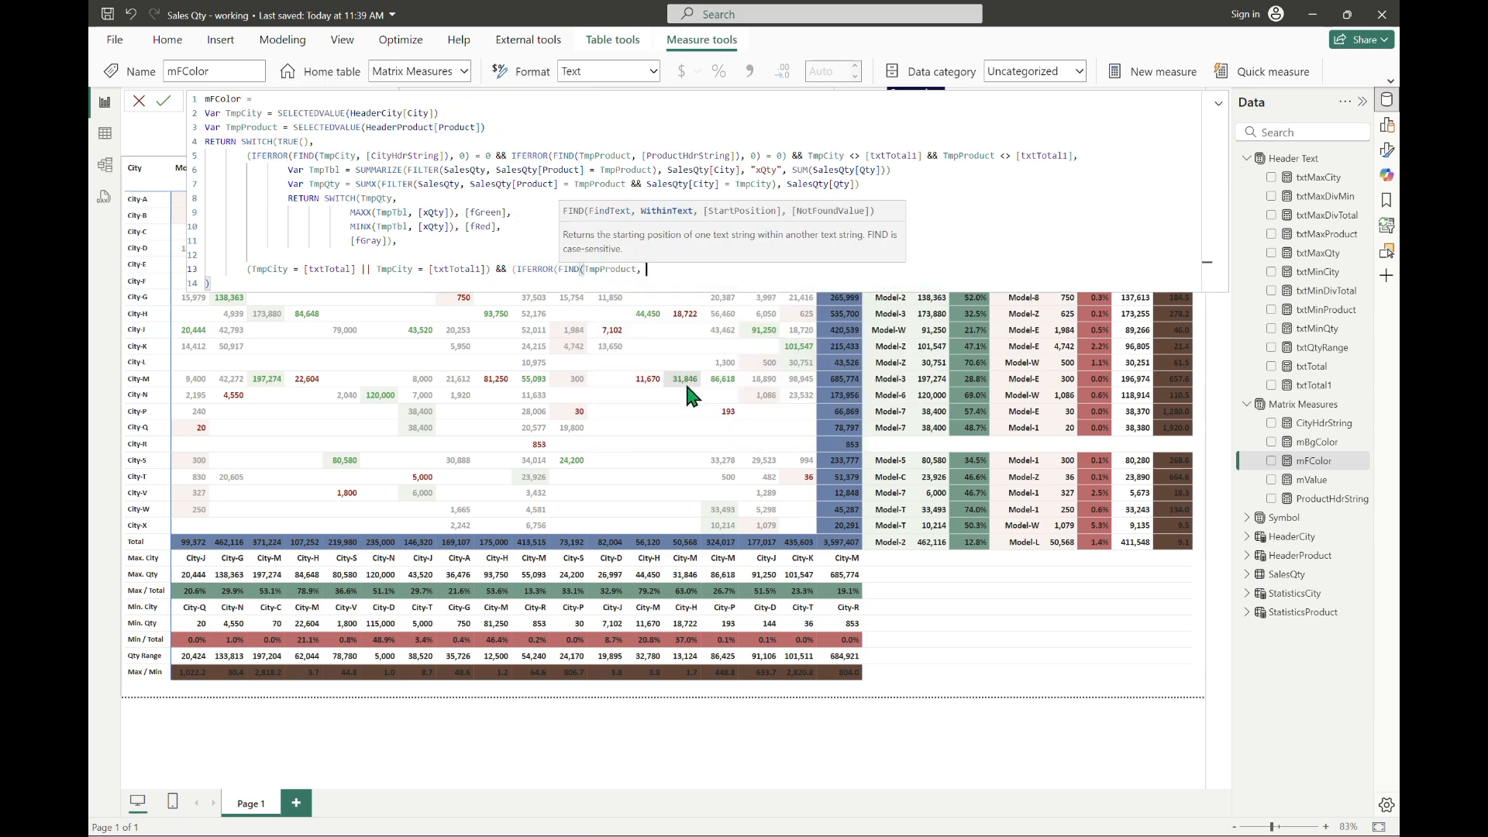
key("Tab")
type("), 0")
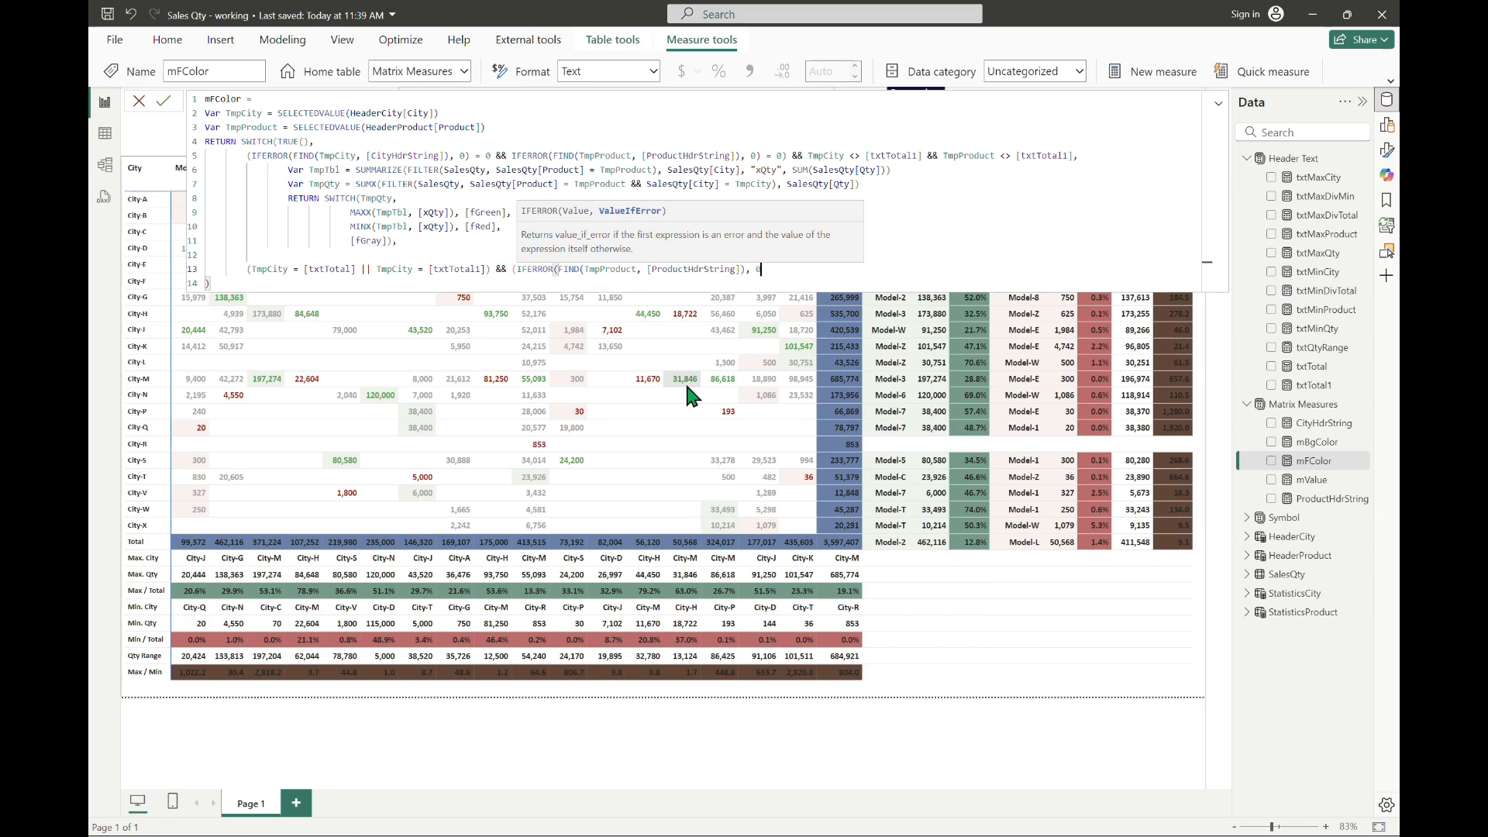
type(") = 0 || tmppro")
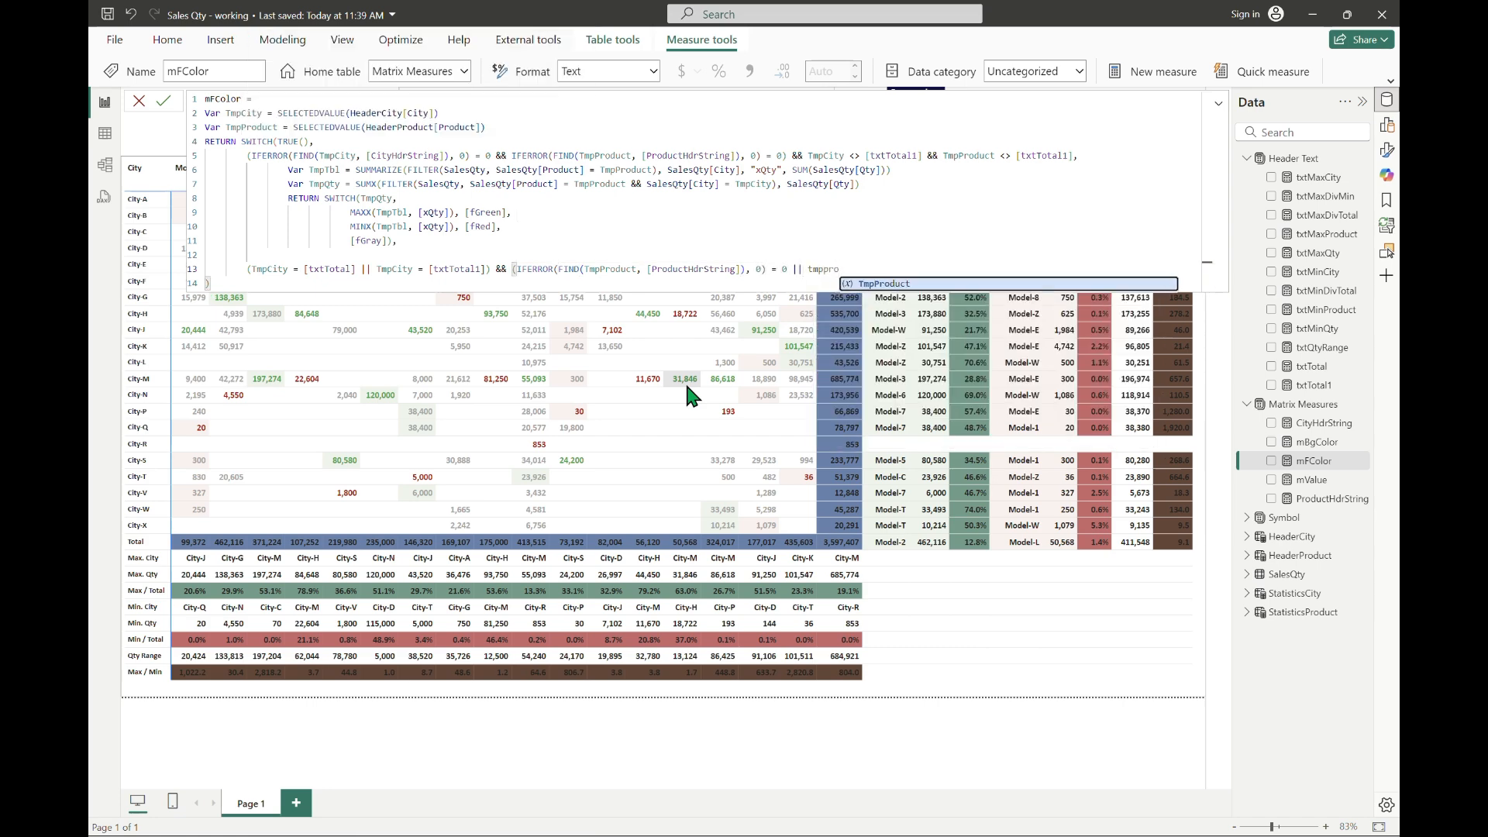
Step: Complete the condition with || TmpProduct = [txtTotal]), and start a new line for its result
key("Tab")
type("= txtto")
key("Tab")
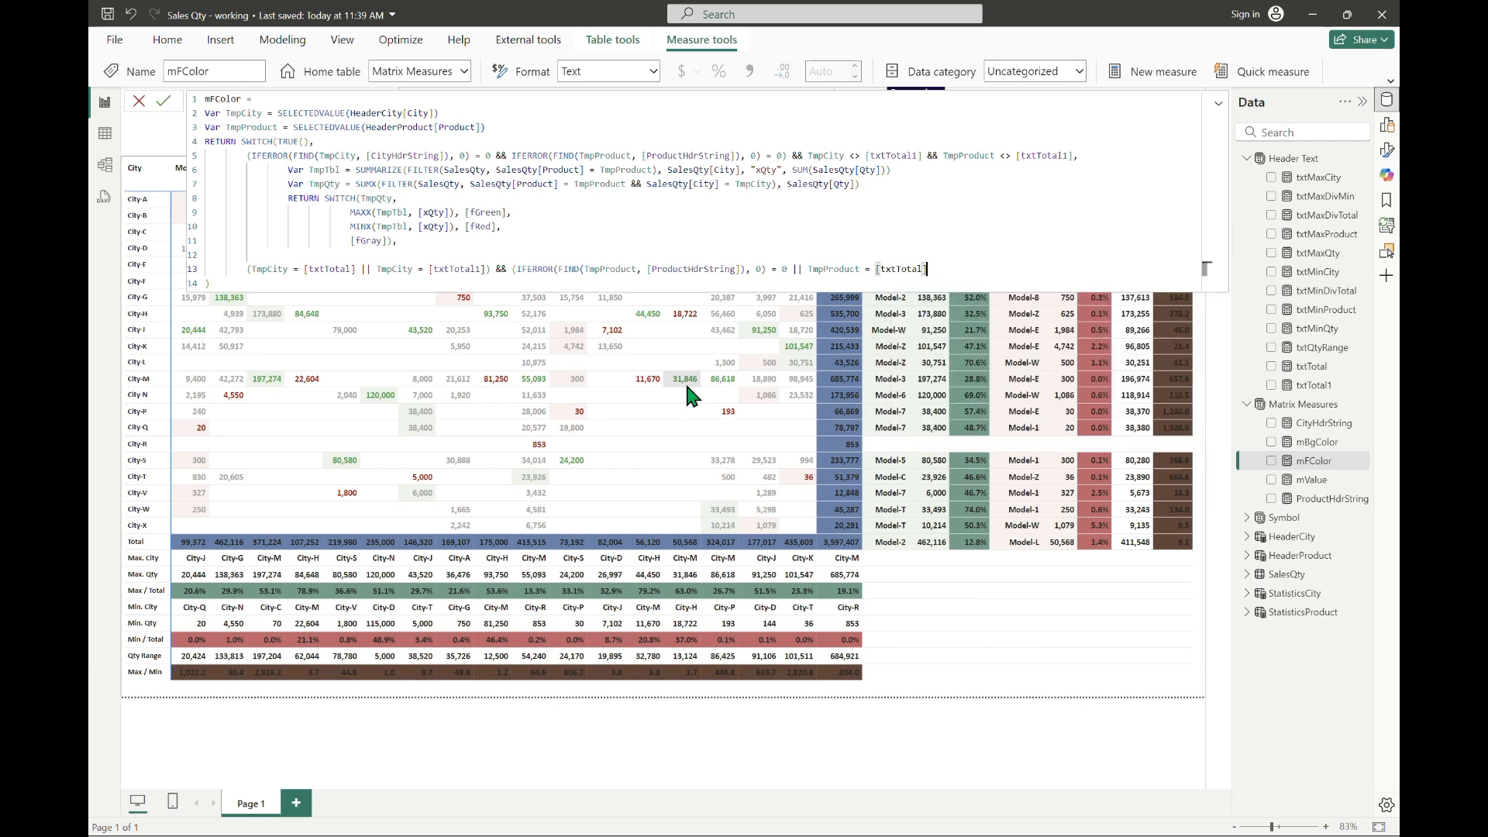
type(")")
key("Left")
key("Left")
key("Left")
key("Left")
key("Left")
key("Left")
key("End")
type(",")
key("Return")
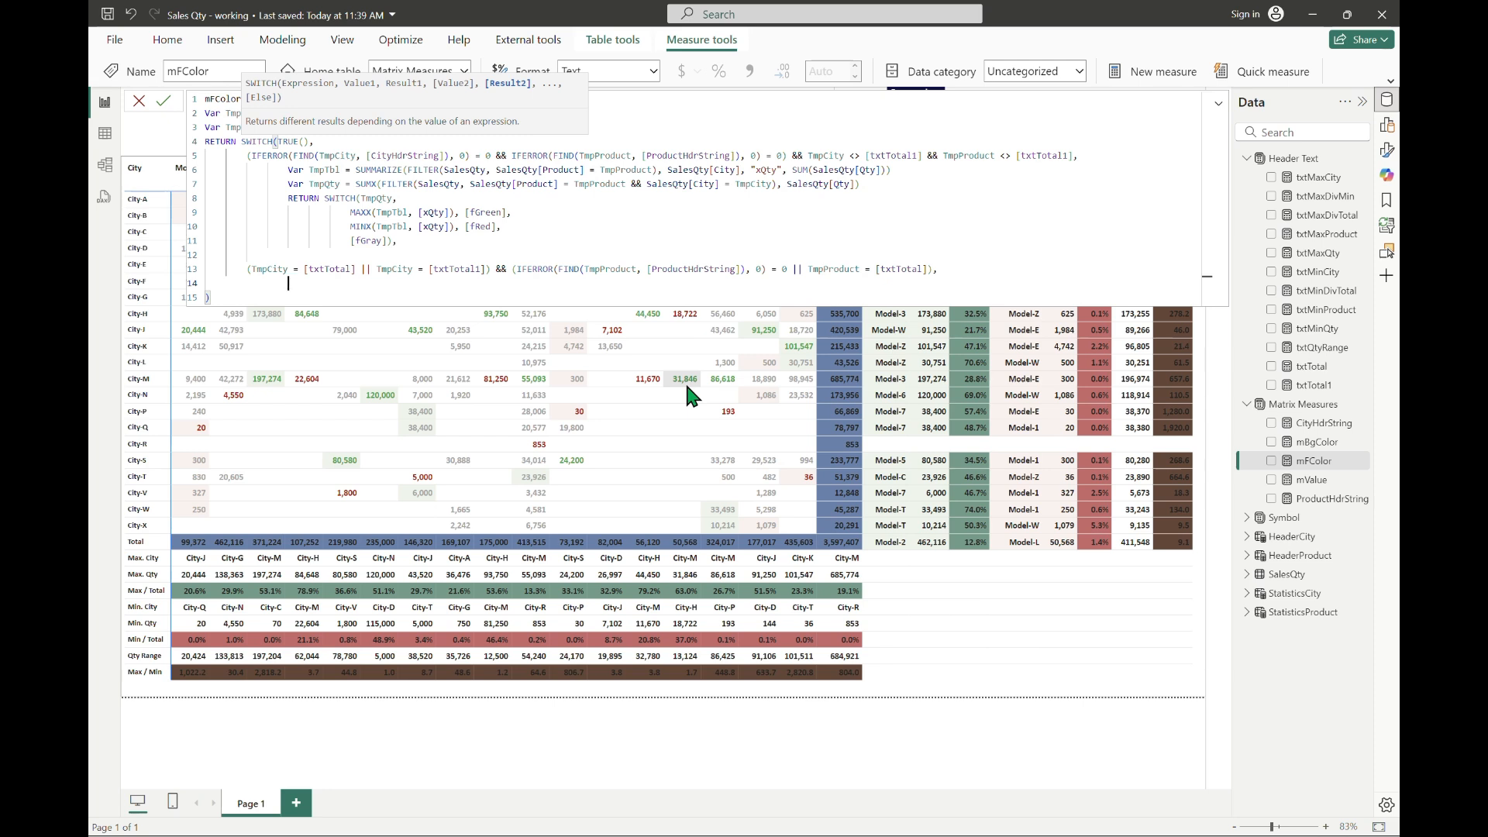
Step: Copy the existing TmpTbl and TmpQty variable definitions beneath the new total-row condition
type("Var Tmptbl")
key("Left")
key("Left")
key("Left")
key("BackSpace")
type("T")
key("Up")
key("Up")
key("Up")
key("Up")
key("Up")
key("Up")
key("Up")
key("Home")
key("shift+Up")
key("Down")
key("Down")
key("Down")
key("Down")
key("Down")
key("Down")
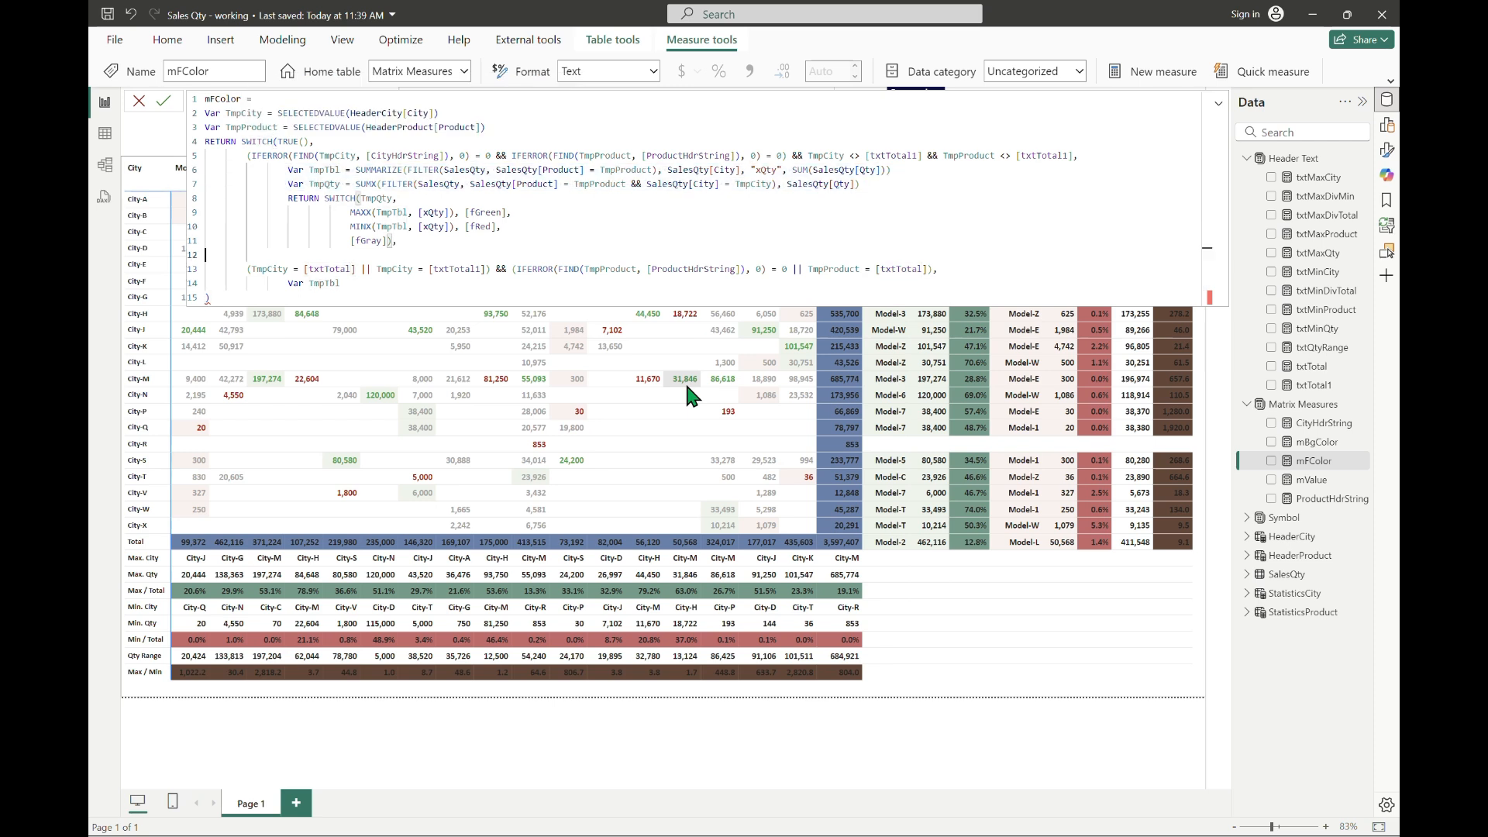
key("shift+Down")
key("shift+Up")
key("shift+End")
type("Var TmpTbl = SUMMARIZE(FILTER(SalesQty, SalesQty[Product] = TmpProduct), SalesQty[City], \"xQty\", SUM(SalesQty[Qty]))                 Var TmpQty = SUMX(FILTER(SalesQty, SalesQty[Product] = TmpProduct && SalesQty[City] = TmpCity), SalesQty[Qty])")
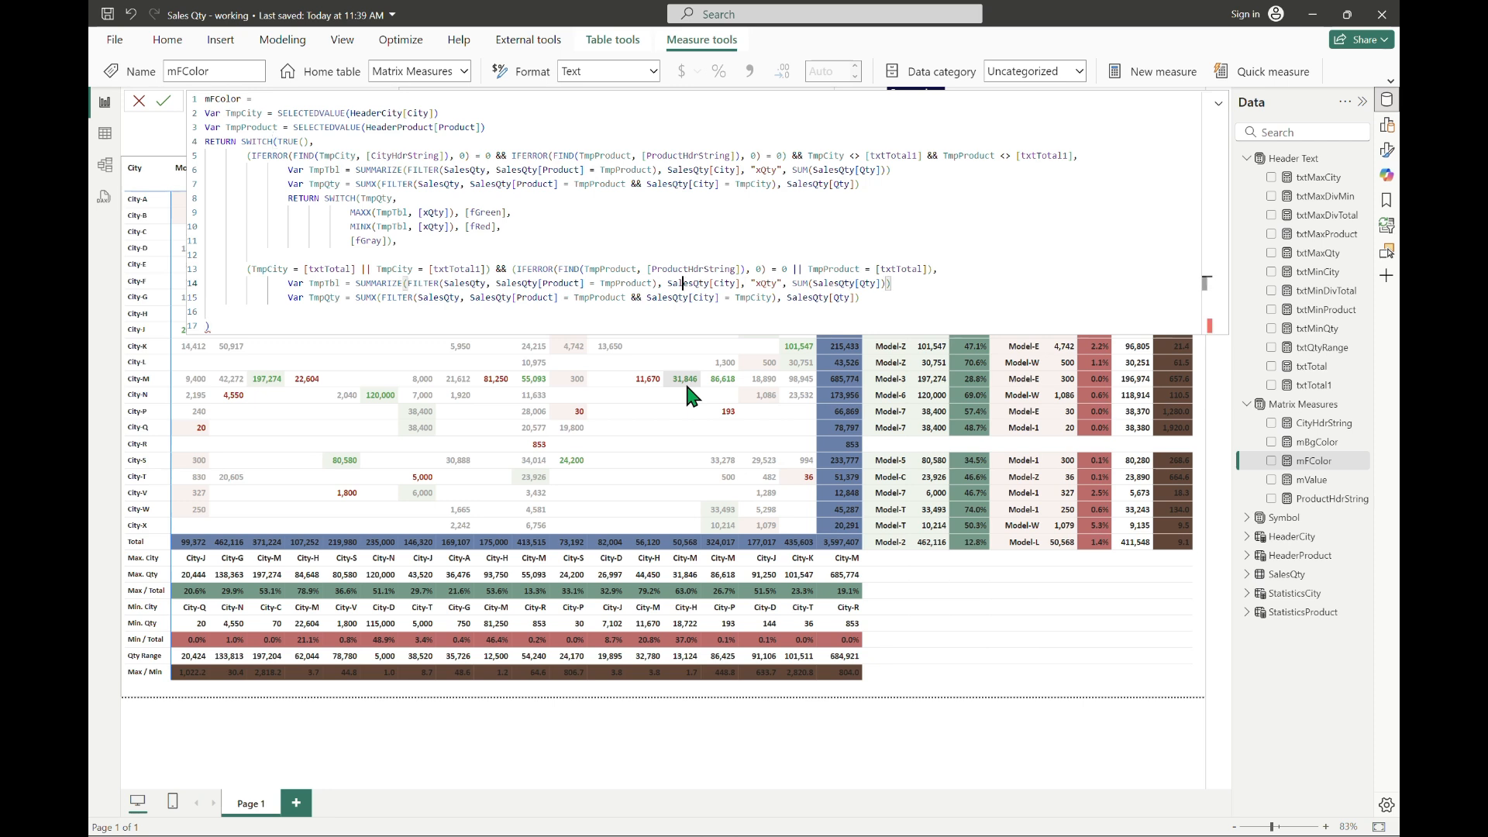
Step: Remove the FILTER function and its SalesQty[Product] = TmpProduct condition from the copied TmpTbl SUMMARIZE
key("Left")
key("Left")
key("Left")
key("Left")
key("Left")
key("Left")
key("Left")
key("Left")
key("Left")
key("Left")
key("Left")
key("Left")
key("Left")
key("Left")
key("Left")
key("Left")
key("Left")
key("Left")
key("Left")
key("Left")
key("shift+Left")
key("shift+Left")
key("shift+Left")
key("shift+Left")
key("shift+Left")
key("shift+Left")
key("shift+Left")
key("Right")
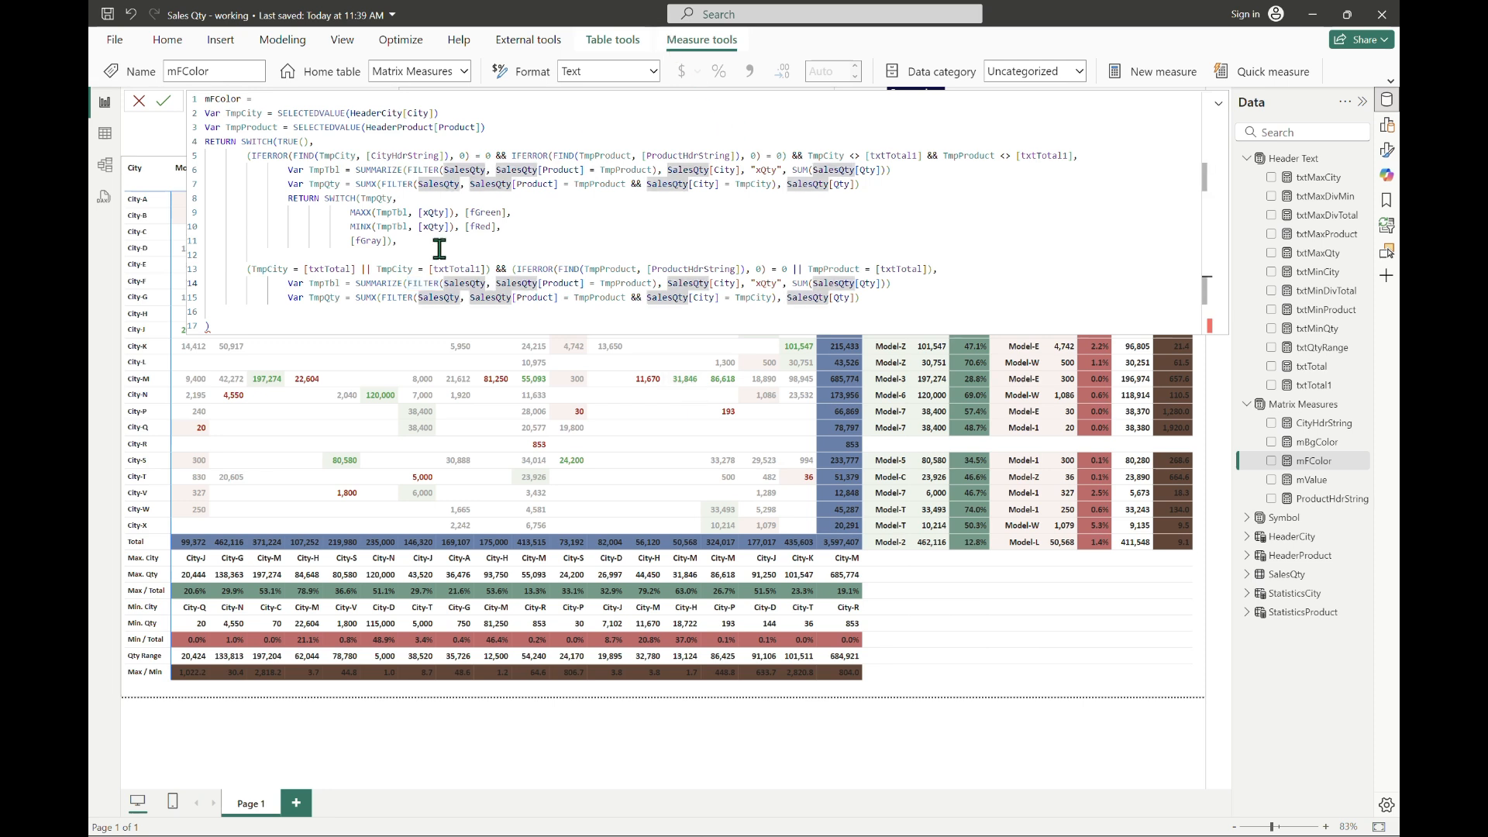
left_click(425, 277)
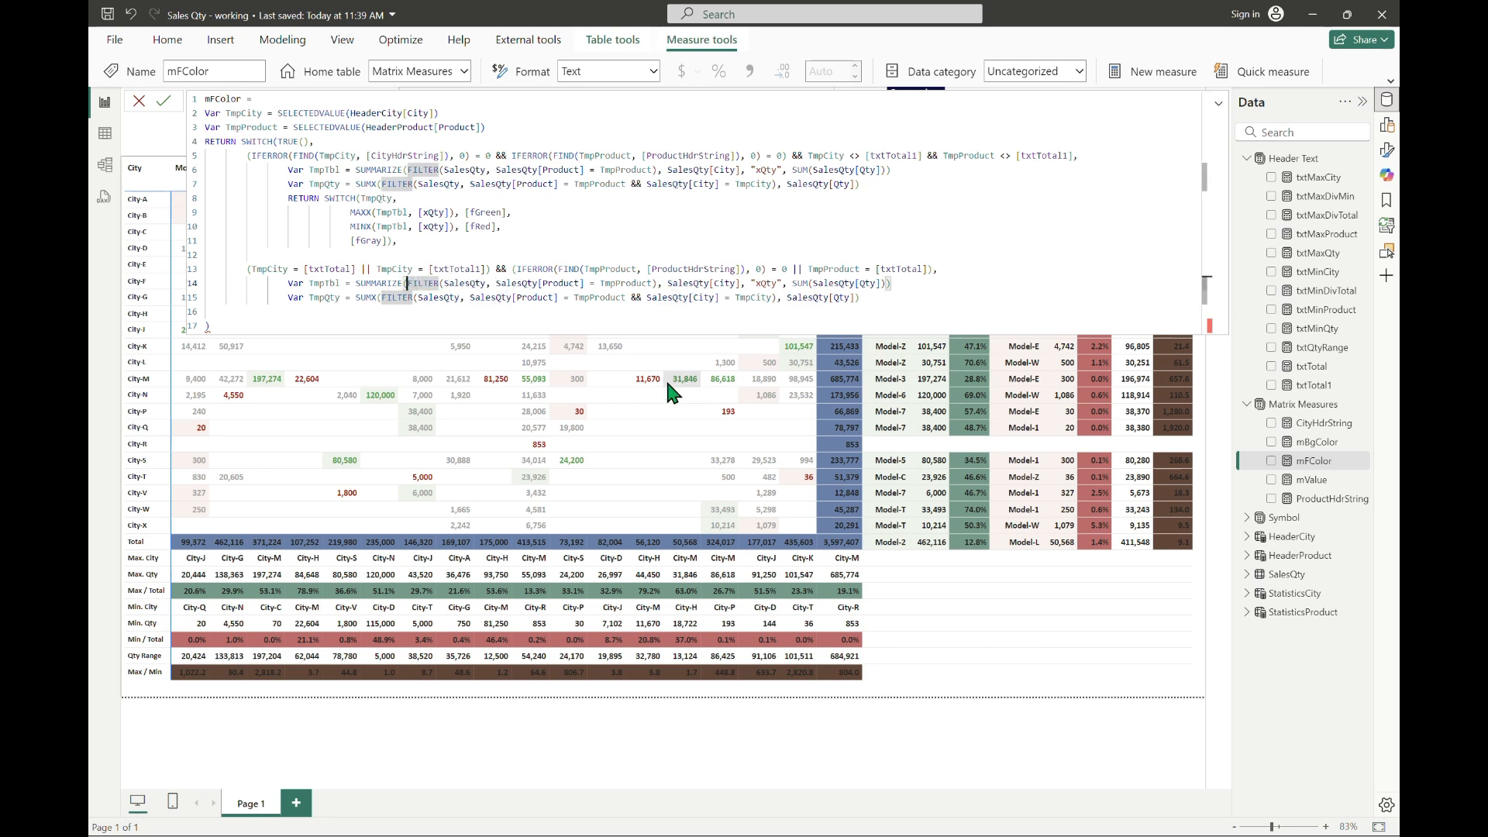
key("shift+Right")
key("shift+Right")
key("shift+Right")
key("shift+Right")
key("shift+Right")
key("shift+Right")
key("shift+Right")
key("Delete")
key("Right")
key("Right")
key("Right")
key("Right")
key("Right")
key("Right")
key("Right")
key("Right")
key("Right")
key("Right")
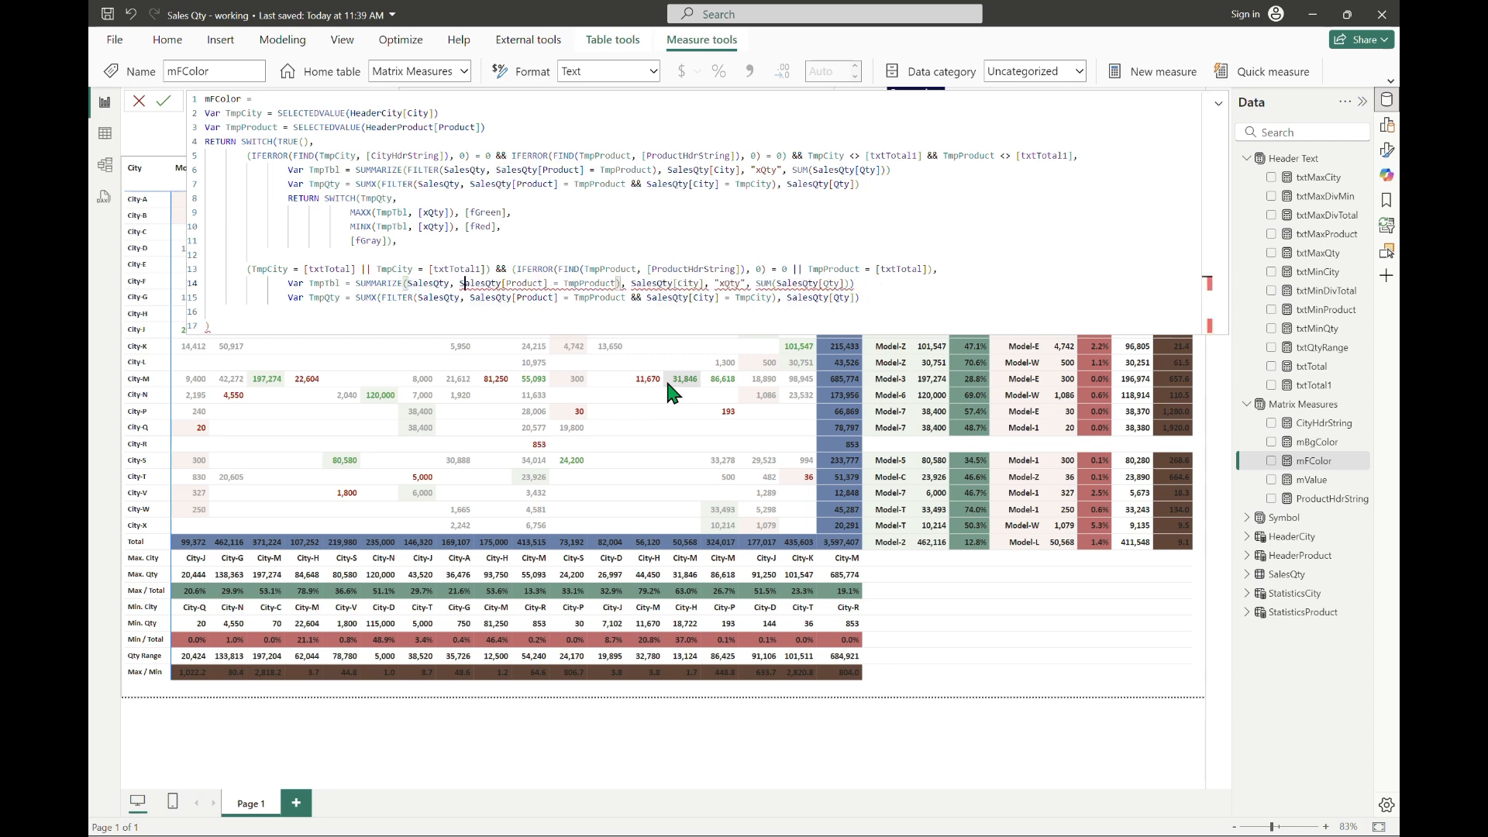
key("shift+Right")
key("shift+Right")
key("shift+Right")
key("shift+Right")
key("shift+Right")
key("shift+Right")
key("shift+Right")
key("shift+Right")
key("shift+Right")
key("shift+Right")
key("shift+Right")
key("shift+Right")
key("shift+Right")
key("shift+Right")
key("shift+Right")
key("shift+Right")
key("shift+Right")
key("shift+Right")
key("shift+Right")
key("shift+Right")
key("shift+Right")
key("shift+Right")
key("shift+Right")
key("shift+Right")
key("shift+Right")
key("shift+Right")
key("shift+Right")
key("shift+Right")
key("shift+Right")
key("shift+Right")
key("shift+Right")
key("shift+Right")
key("shift+Right")
key("Delete")
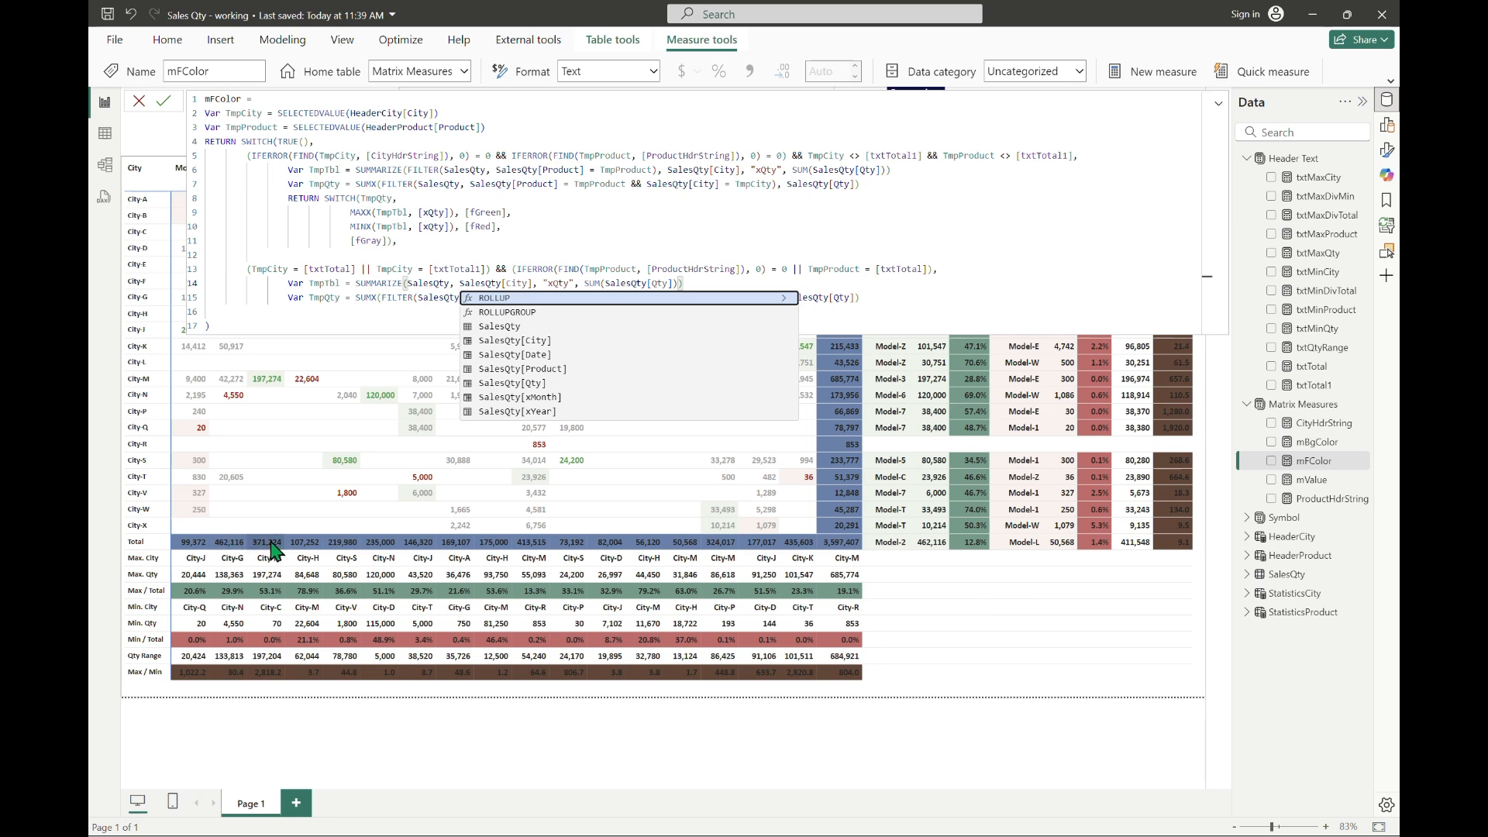
Step: Change the grouping column in the copied TmpTbl SUMMARIZE to SalesQty[Product]
left_click(544, 283)
key("Left")
key("Left")
key("Left")
key("shift+Left")
key("shift+Left")
key("shift+Left")
key("shift+Left")
type("Product")
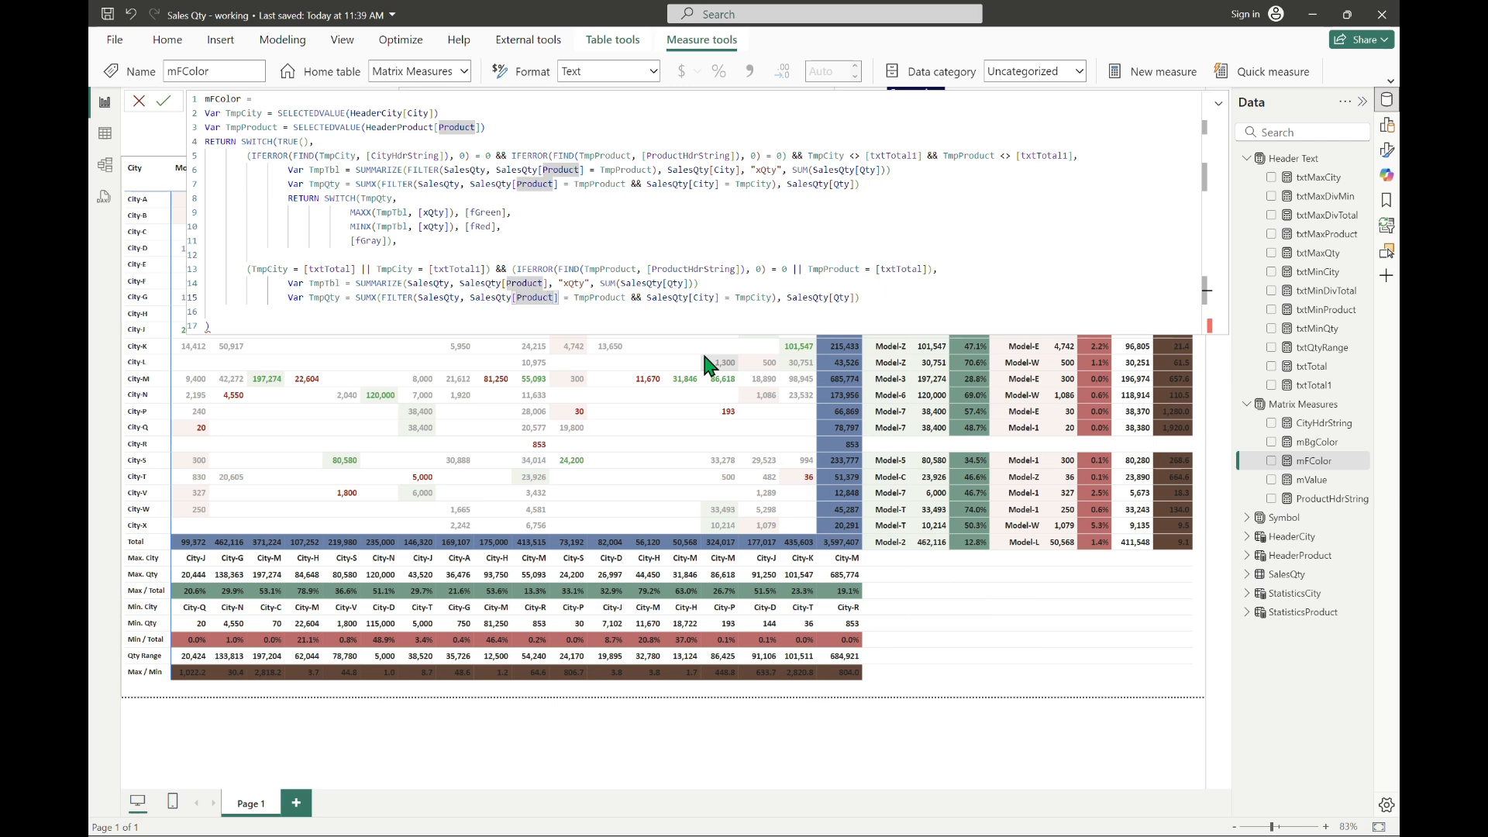
Step: Remove the && SalesQty[City] = TmpCity condition from the copied TmpQty definition
key("Right")
key("Right")
key("Right")
key("Right")
key("Right")
key("Right")
key("Right")
key("Right")
key("Right")
key("Right")
key("Right")
key("Right")
key("Right")
key("Right")
key("Right")
key("Right")
key("BackSpace")
key("Delete")
key("Delete")
key("Delete")
key("Delete")
key("Delete")
key("Delete")
key("Delete")
key("Delete")
key("Delete")
key("Delete")
key("Delete")
key("Delete")
key("Delete")
key("Delete")
key("Delete")
key("Delete")
key("Delete")
key("Delete")
key("Delete")
key("Delete")
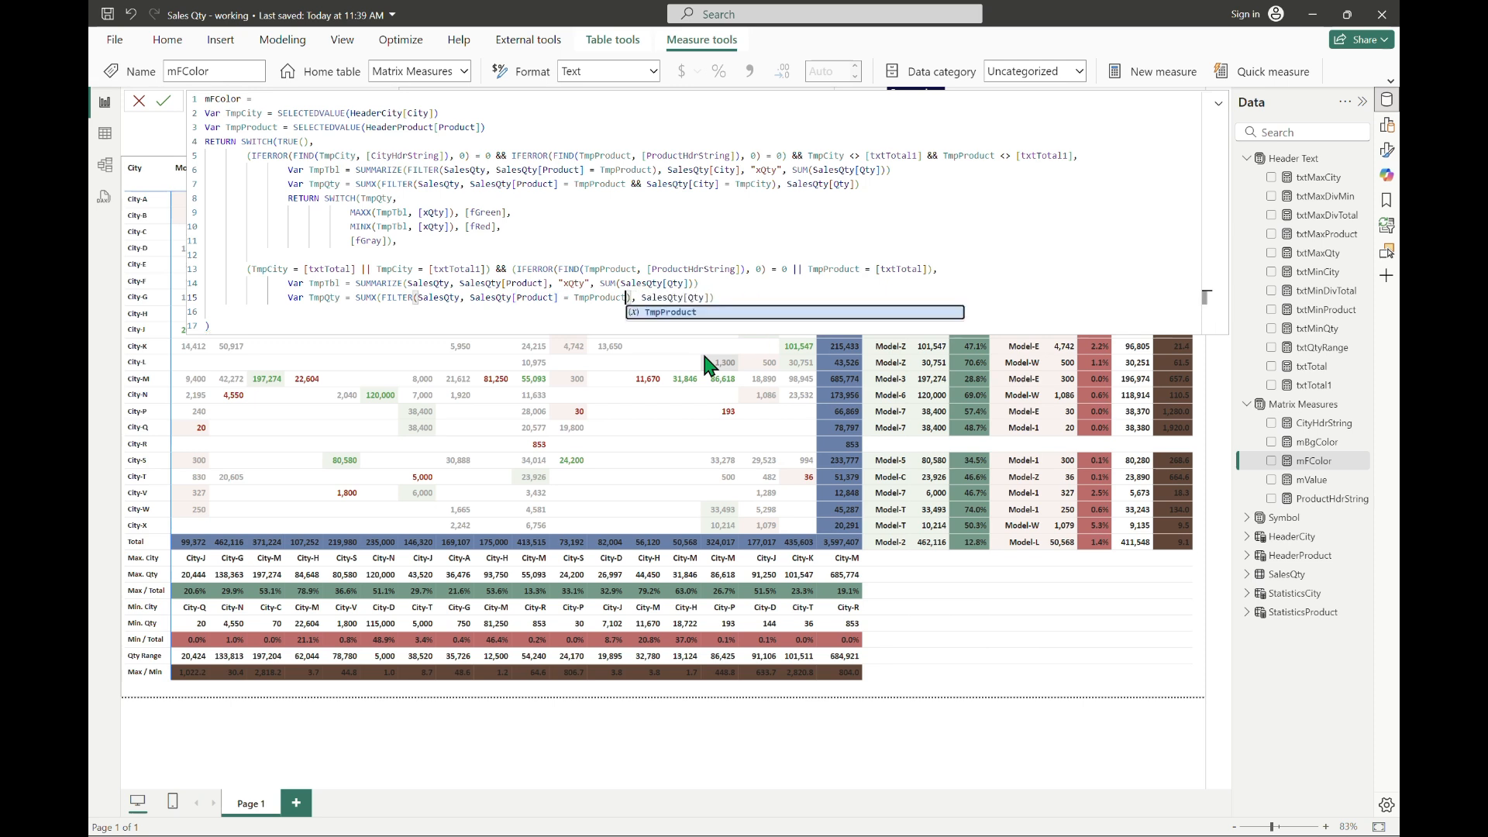
key("BackSpace")
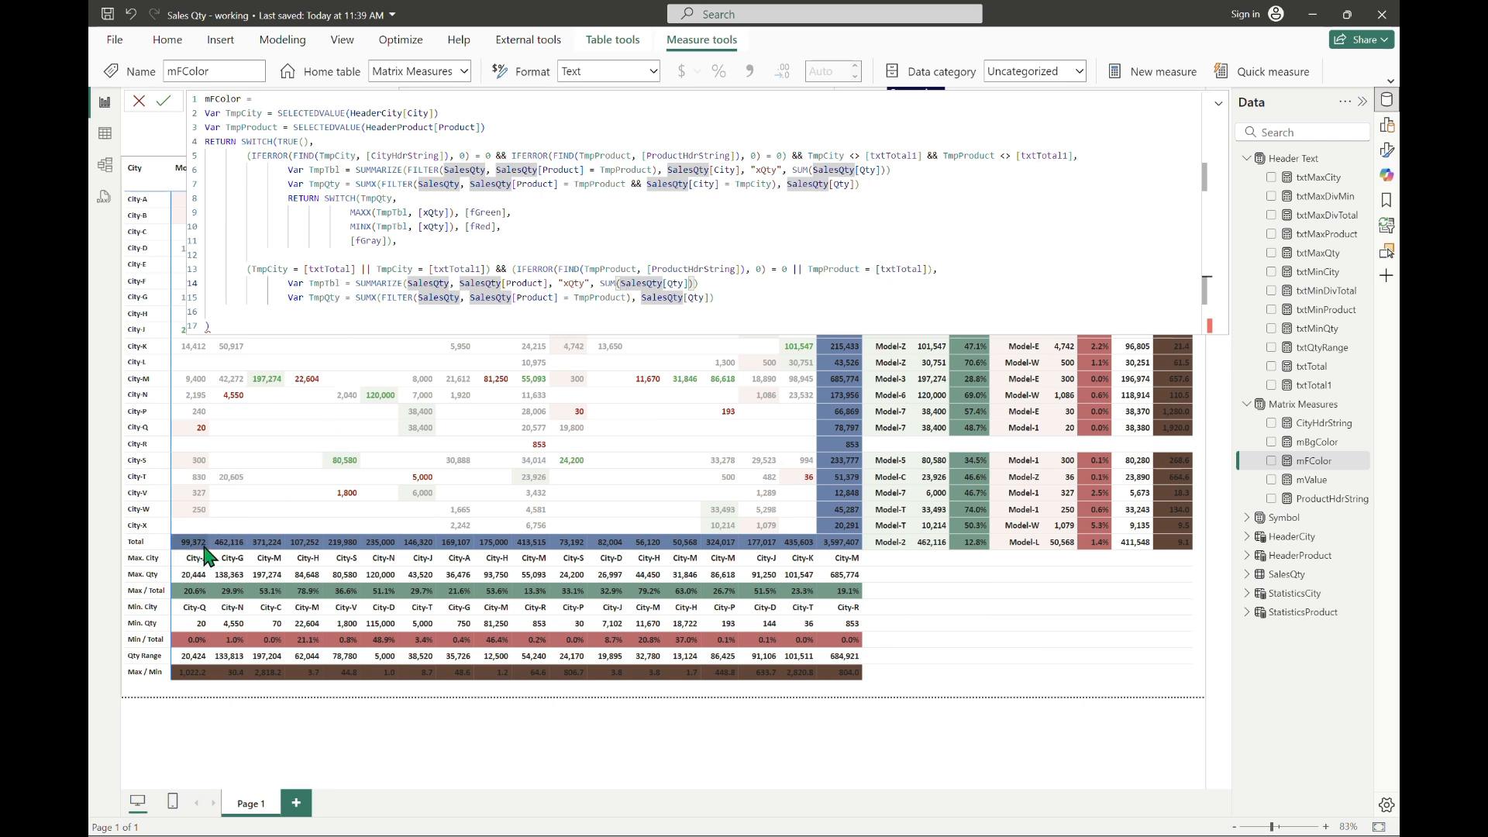
Step: Add RETURN SWITCH(TmpQty, below the copied variables, with its closing parenthesis on a separate line
left_click(736, 299)
key("Down")
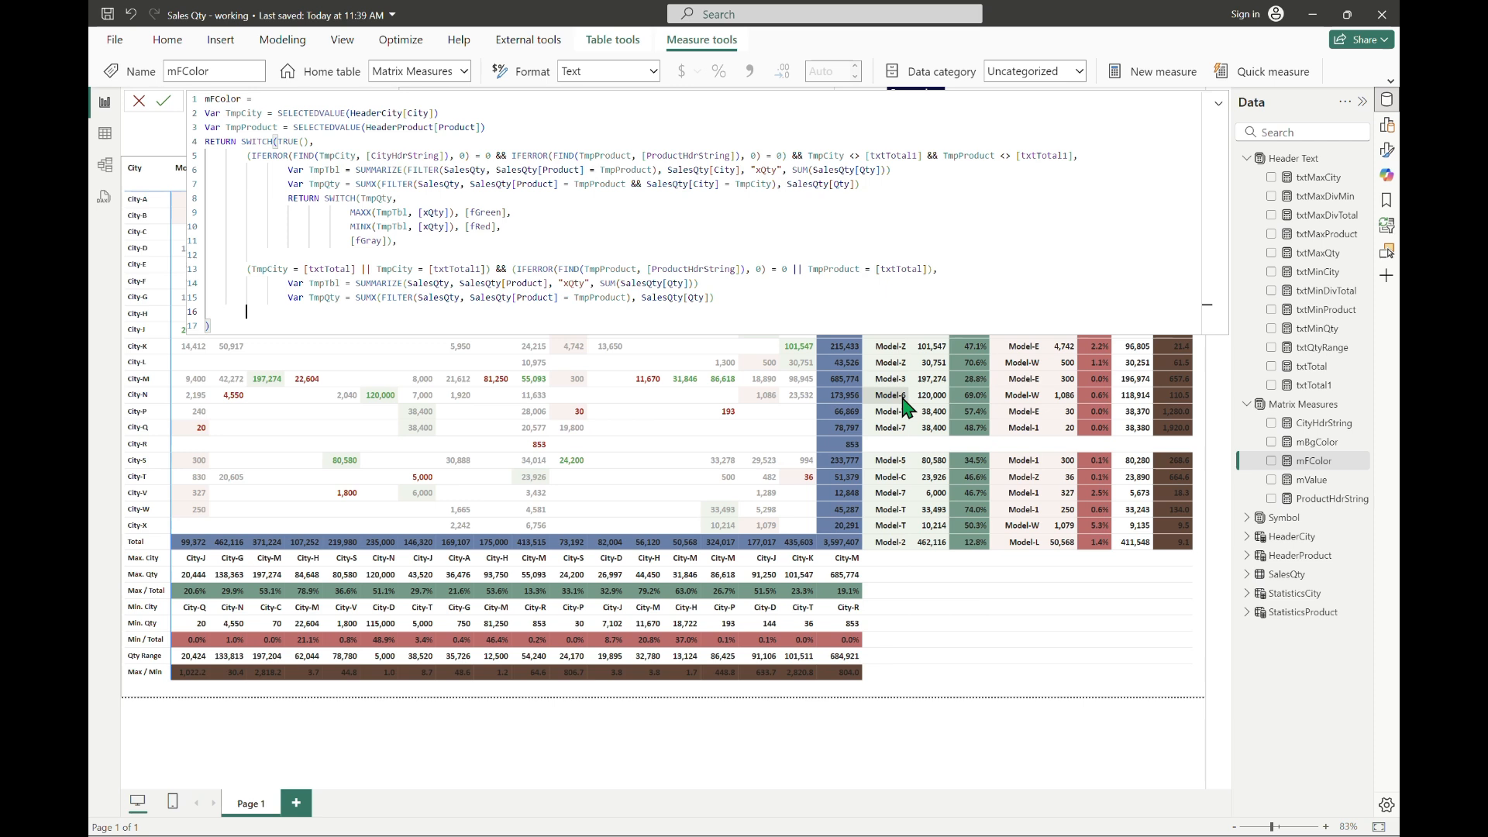
type("RETURN SWITCH(TmpQty,")
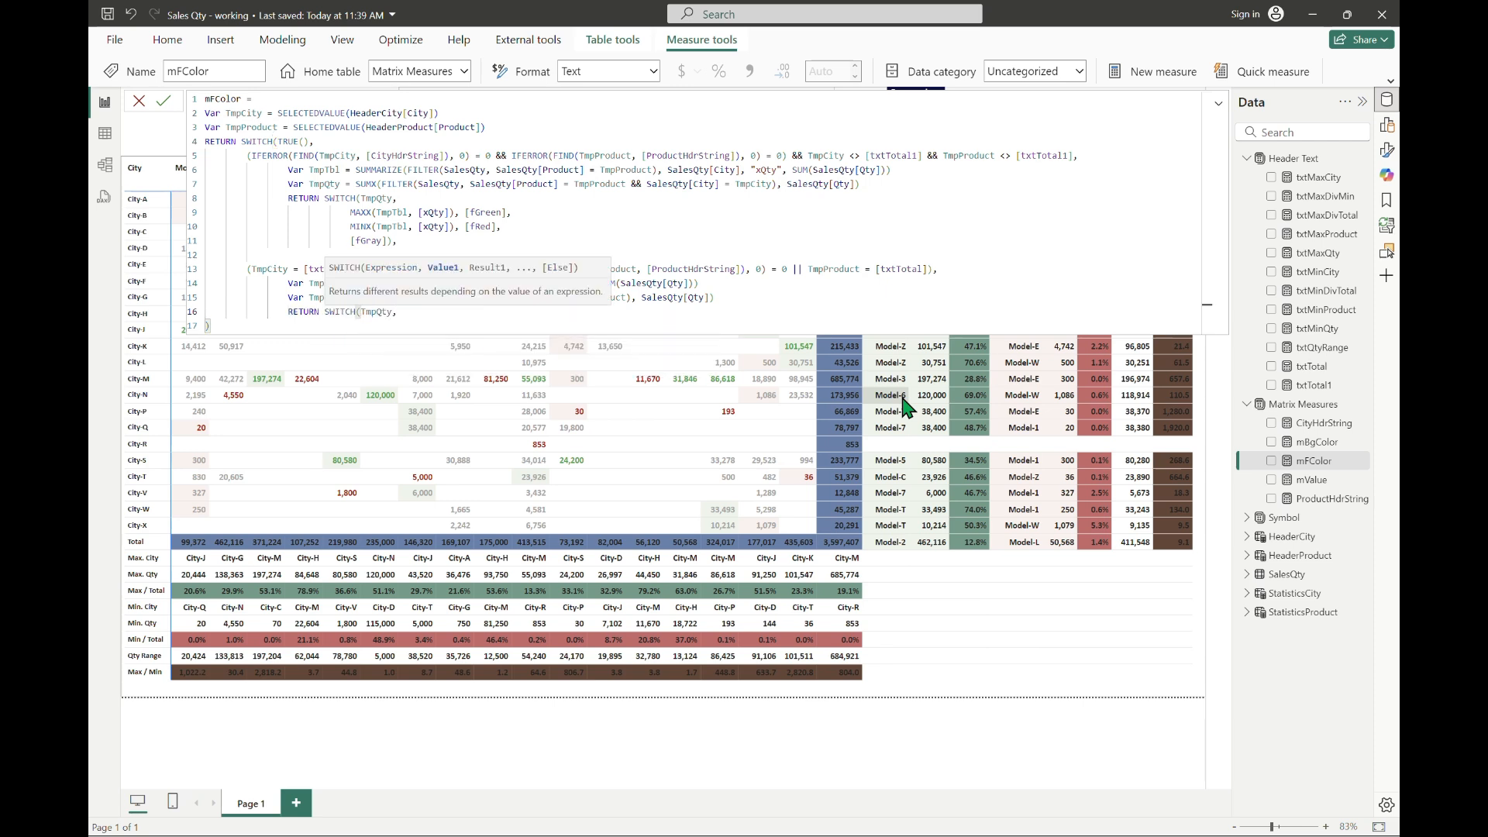
key("shift+Return")
type(")")
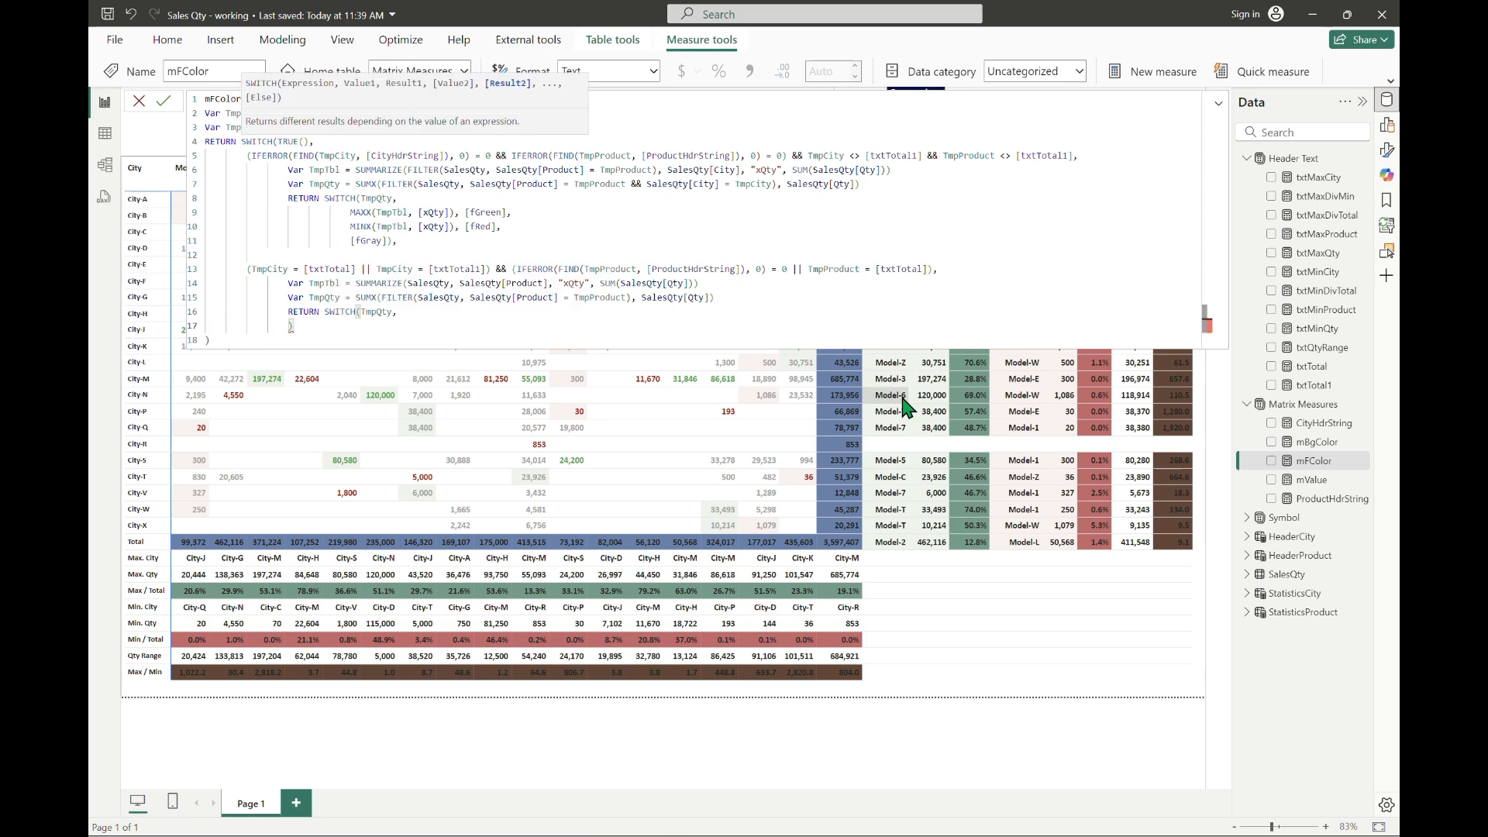
key("BackSpace")
type(")")
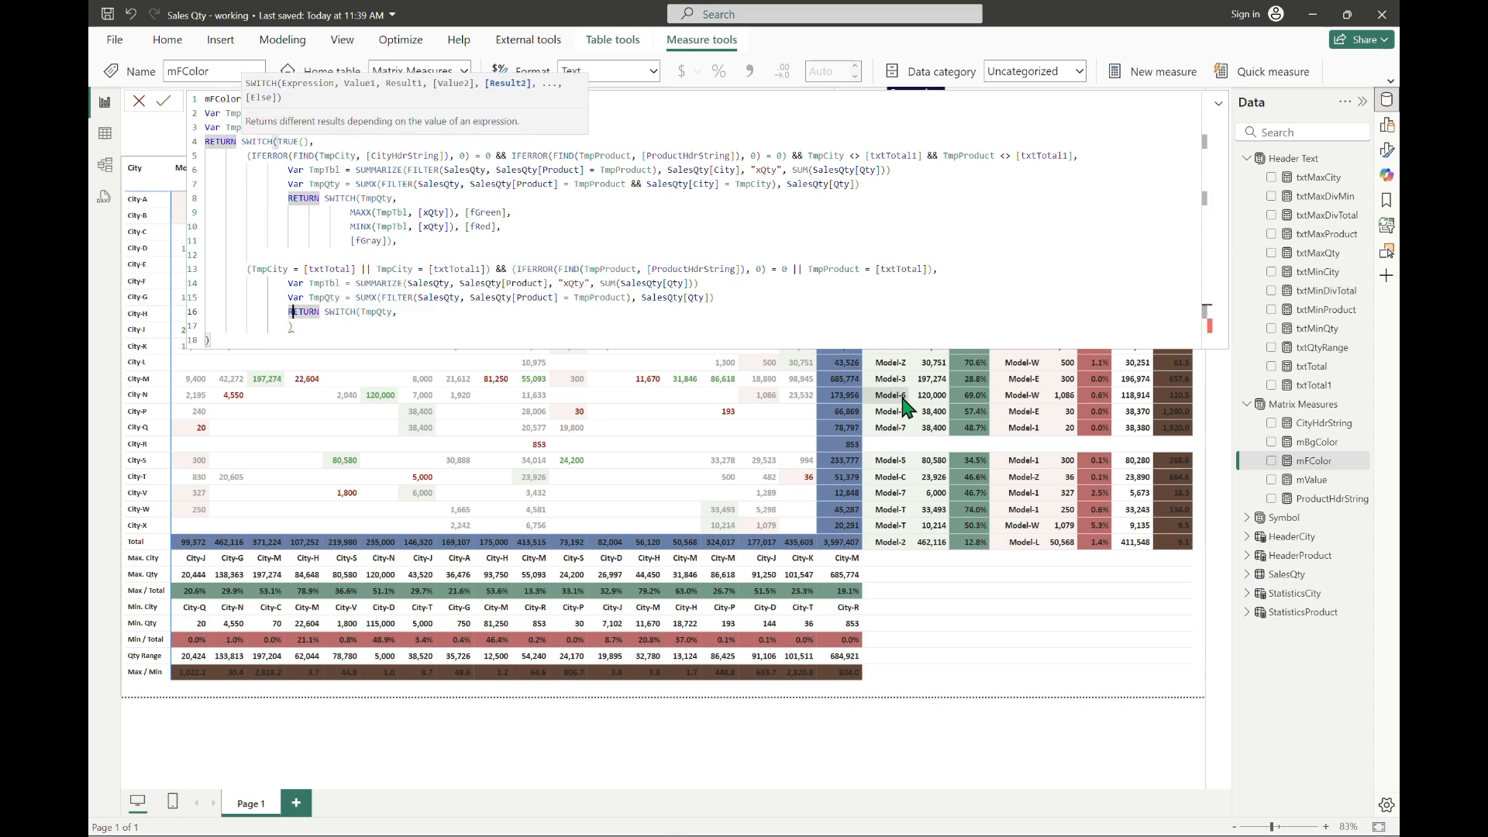
Step: Indent the new SWITCH's closing parenthesis and insert an indented argument line above it
key("Down")
key("Tab")
key("Tab")
key("Up")
key("End")
key("shift+Return")
key("Tab")
key("Tab")
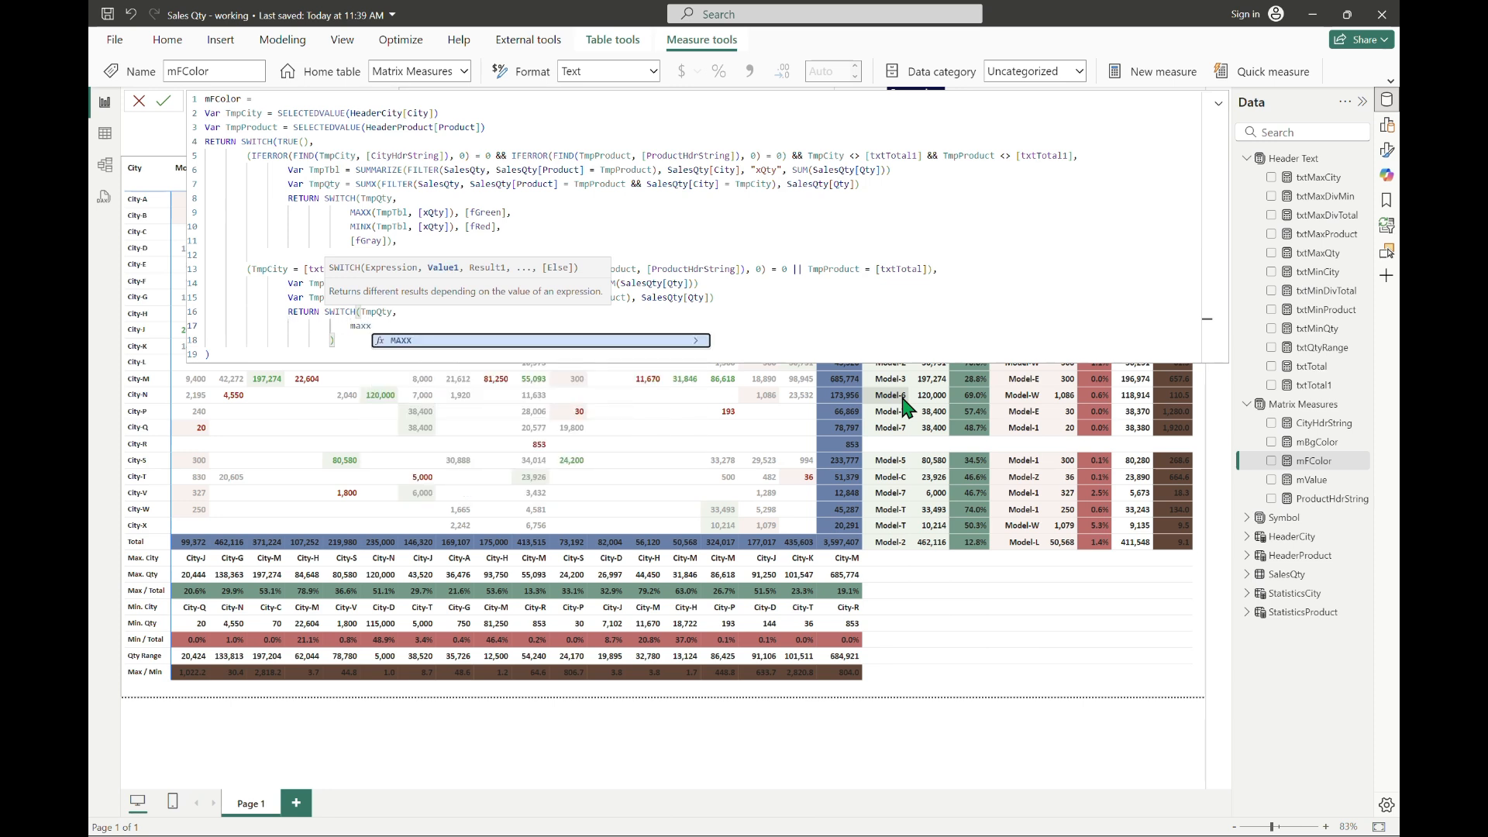
Step: Copy the MAXX, MINX and [fGray] argument lines into the Total-row SWITCH, without the trailing comma or extra blank line
key("Up")
key("Up")
key("Up")
key("Up")
key("Up")
key("Up")
key("Up")
key("Up")
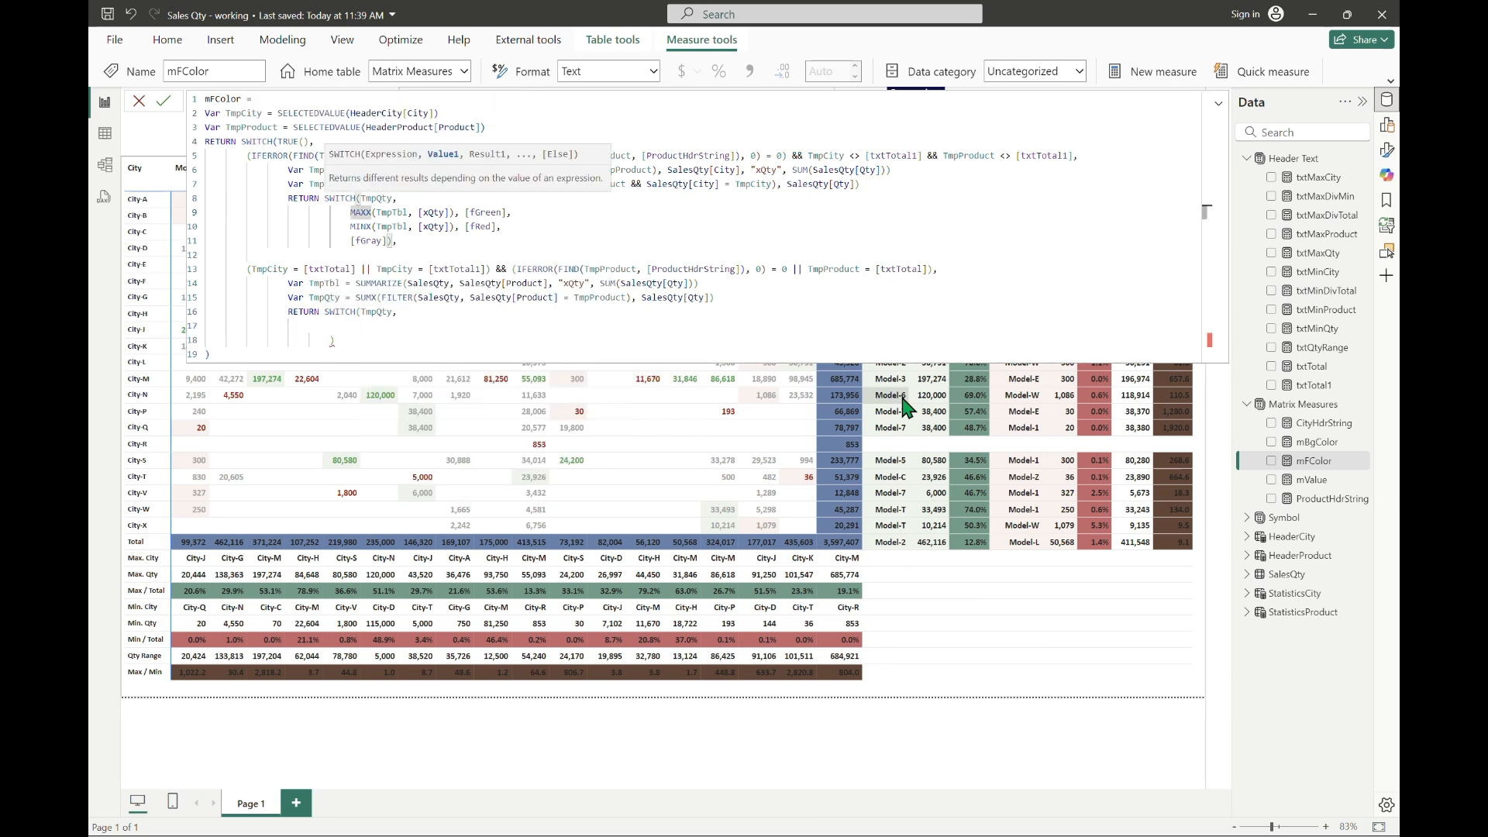
key("Home")
key("shift+Down")
key("shift+Down")
key("shift+Down")
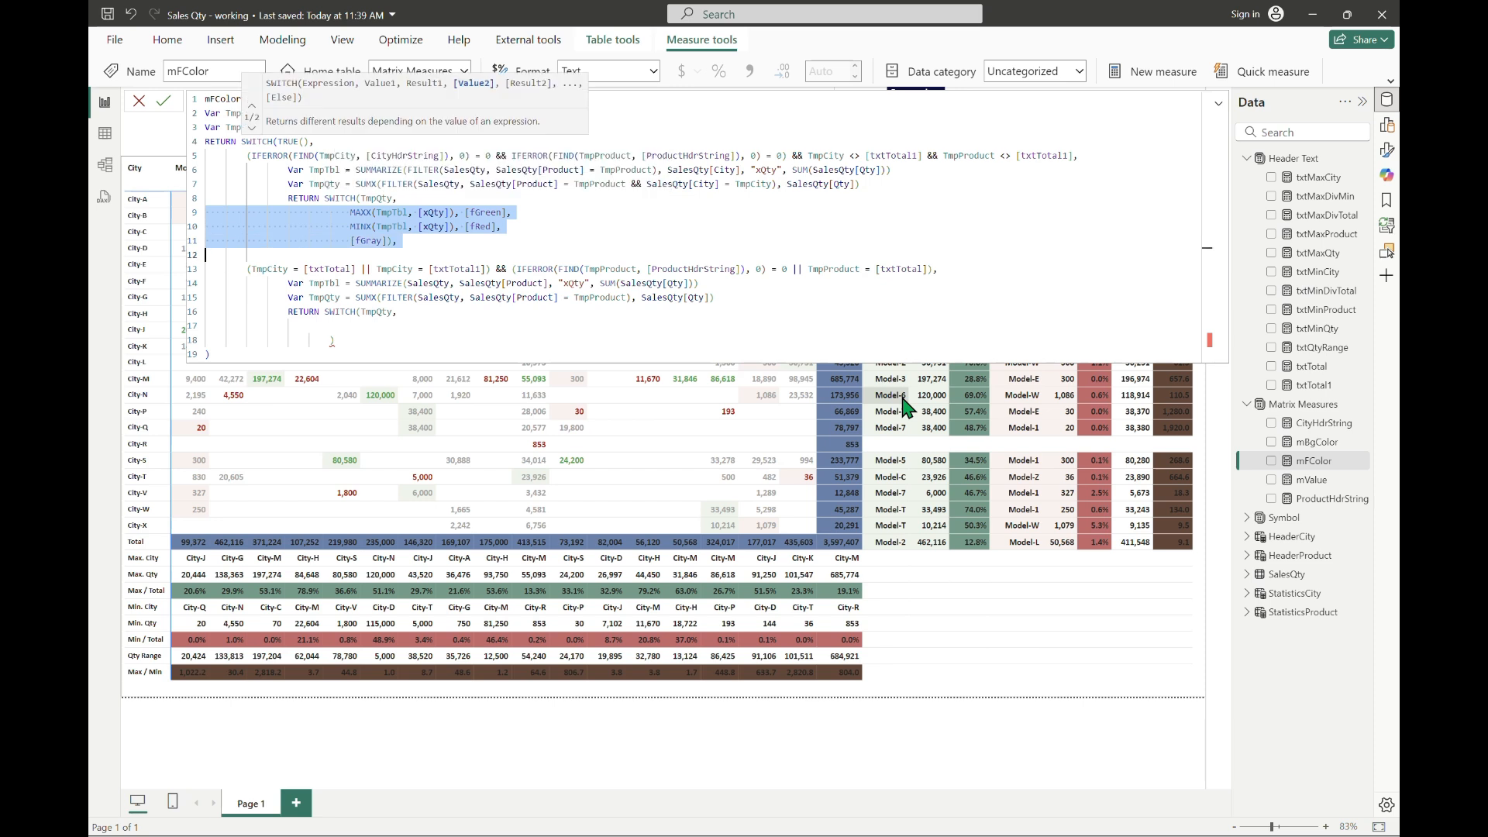
key("ctrl+c")
key("Down")
key("Down")
key("Down")
key("Down")
key("Down")
key("ctrl+v")
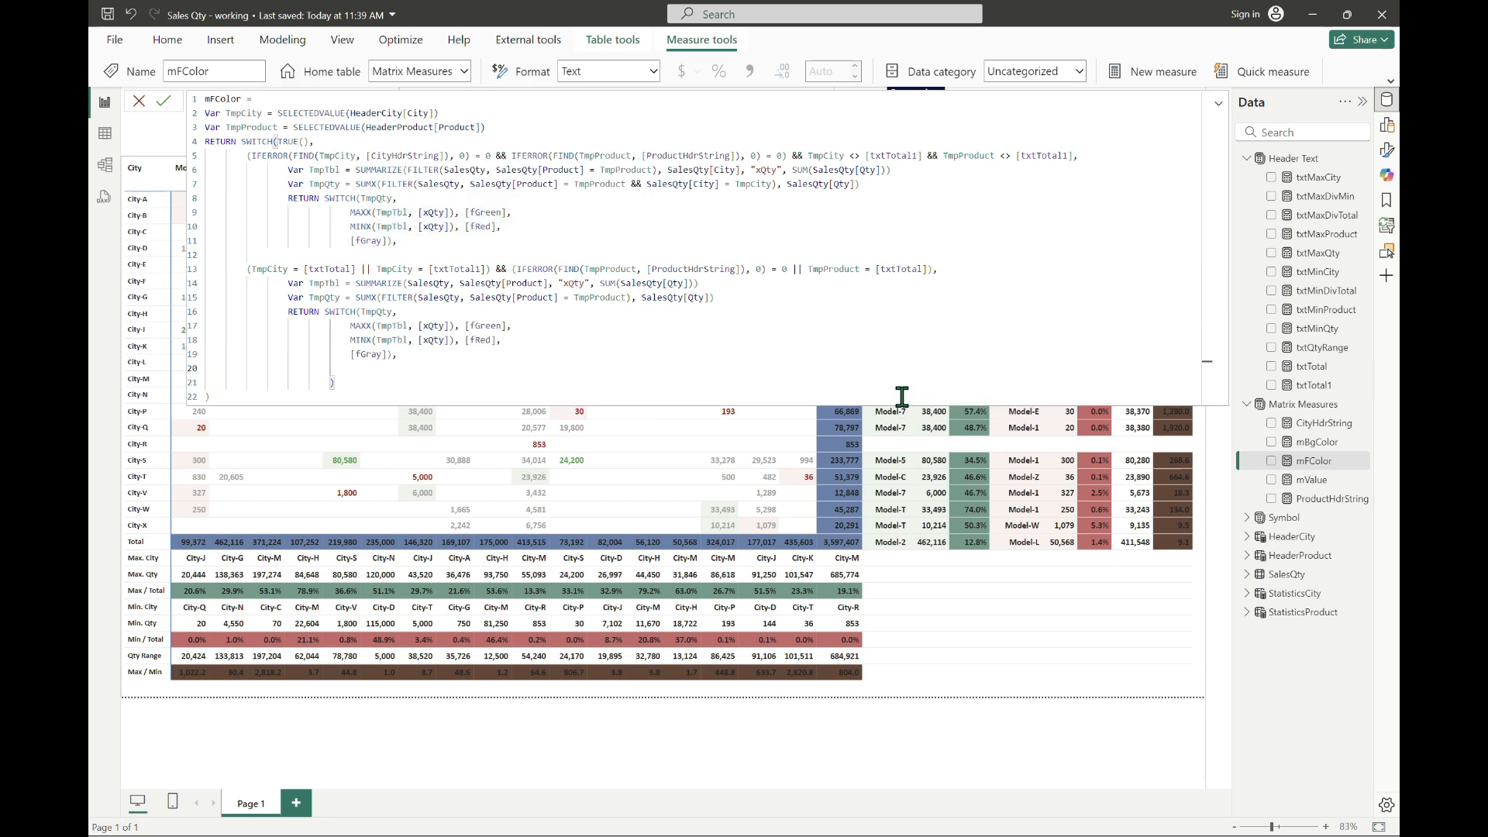
key("BackSpace")
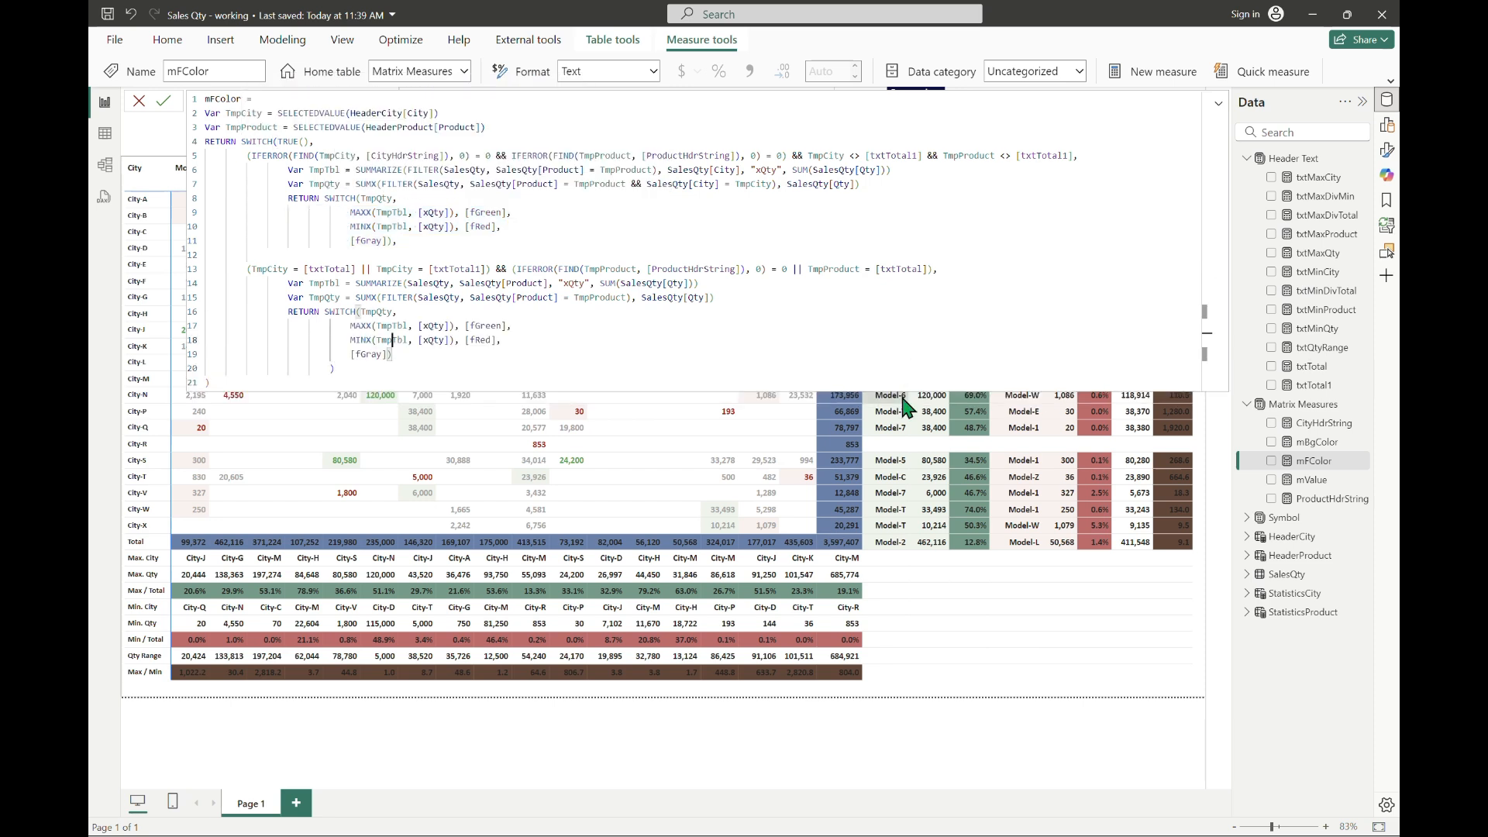
Step: Change the fallback colour in the Total-row SWITCH to [fWhite]
key("Up")
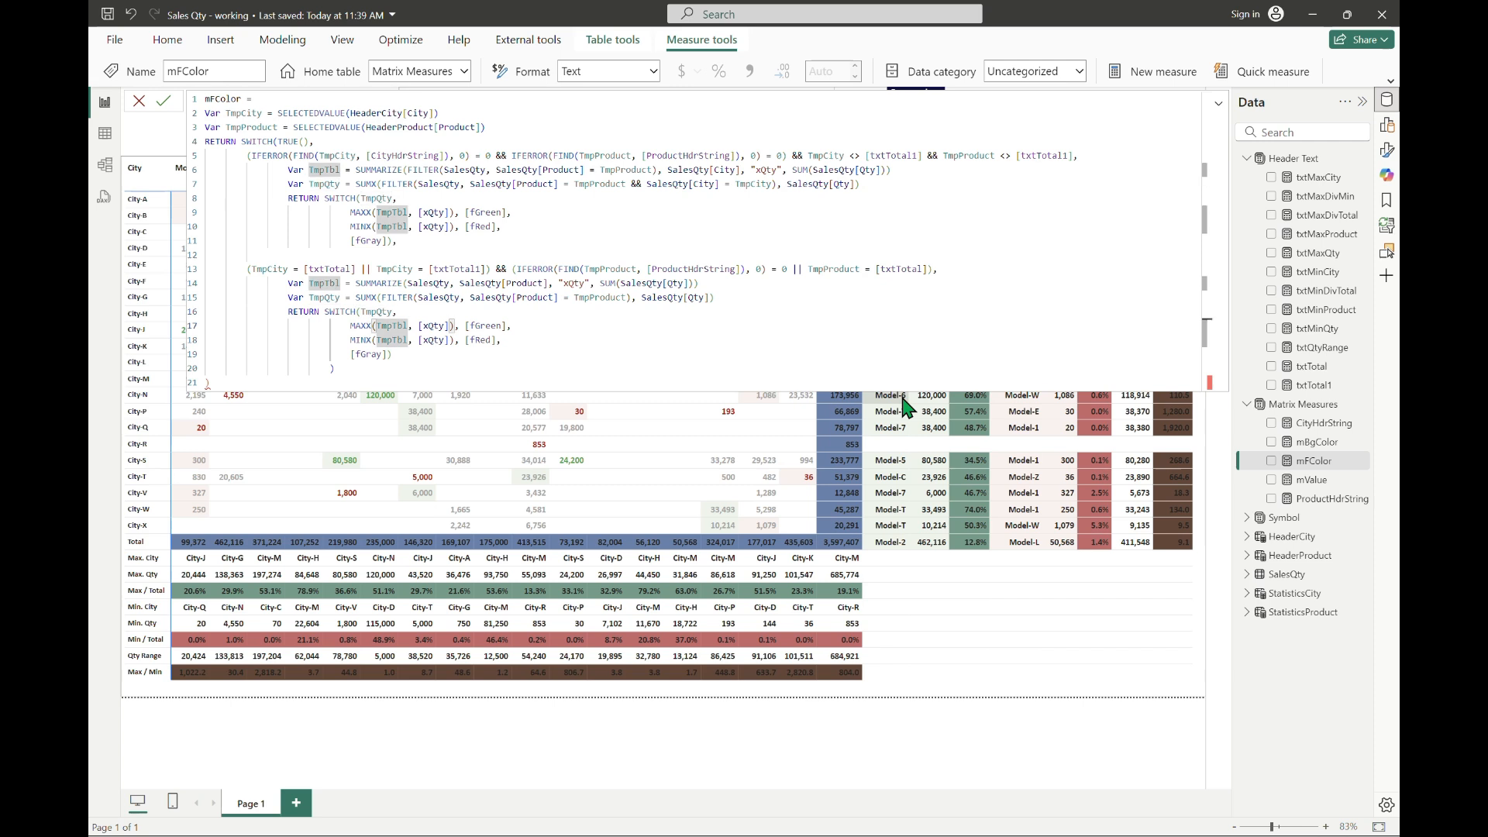
key("End")
key("Left")
key("Left")
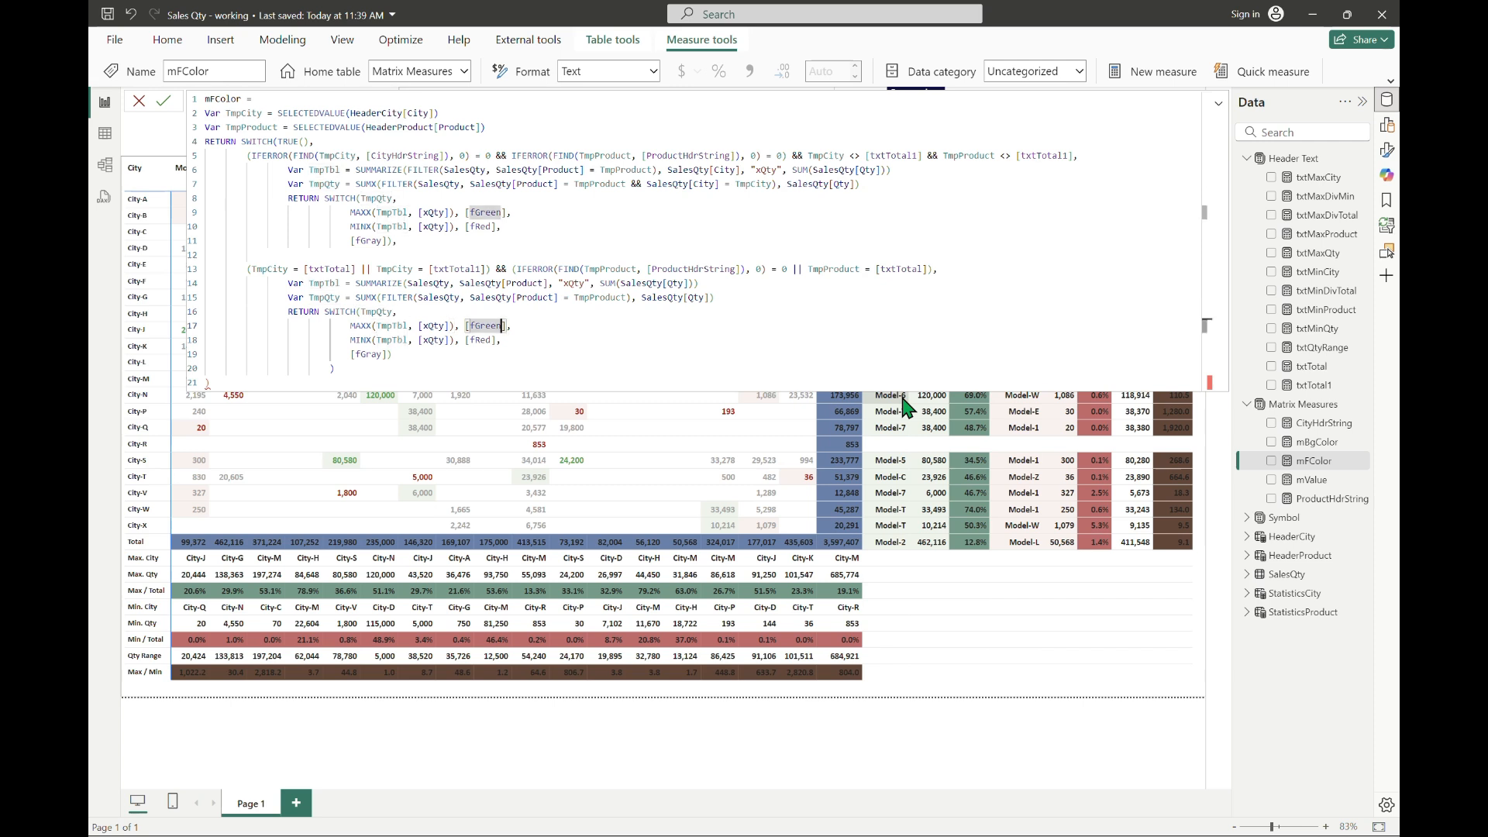
key("Down")
key("Down")
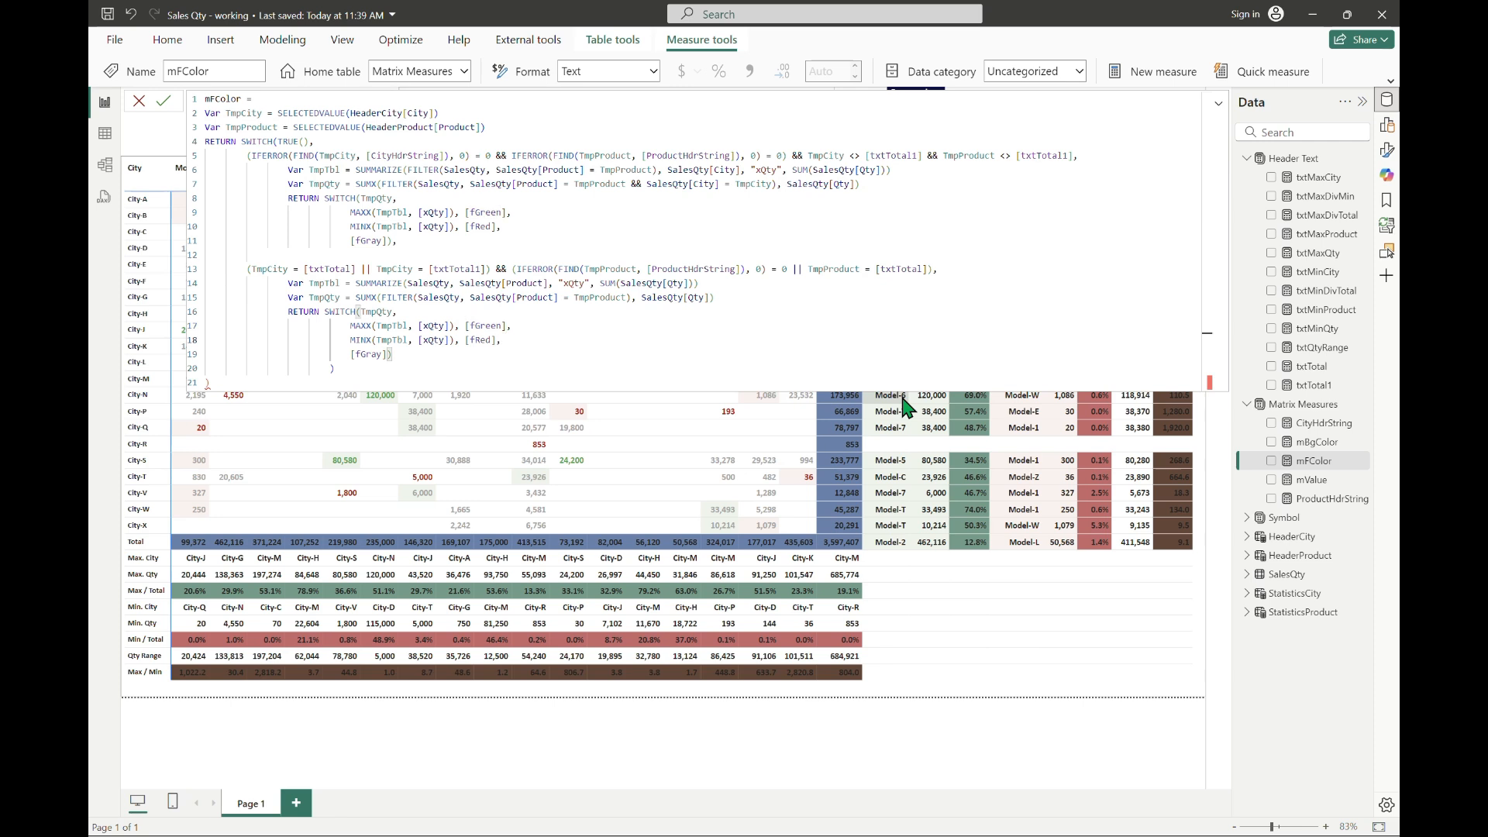
key("Down")
key("ctrl+shift+Left")
key("shift+Right")
key("shift+Right")
key("Delete")
key("Left")
key("Left")
key("ctrl+shift+Left")
key("shift+Right")
type("White")
key("Up")
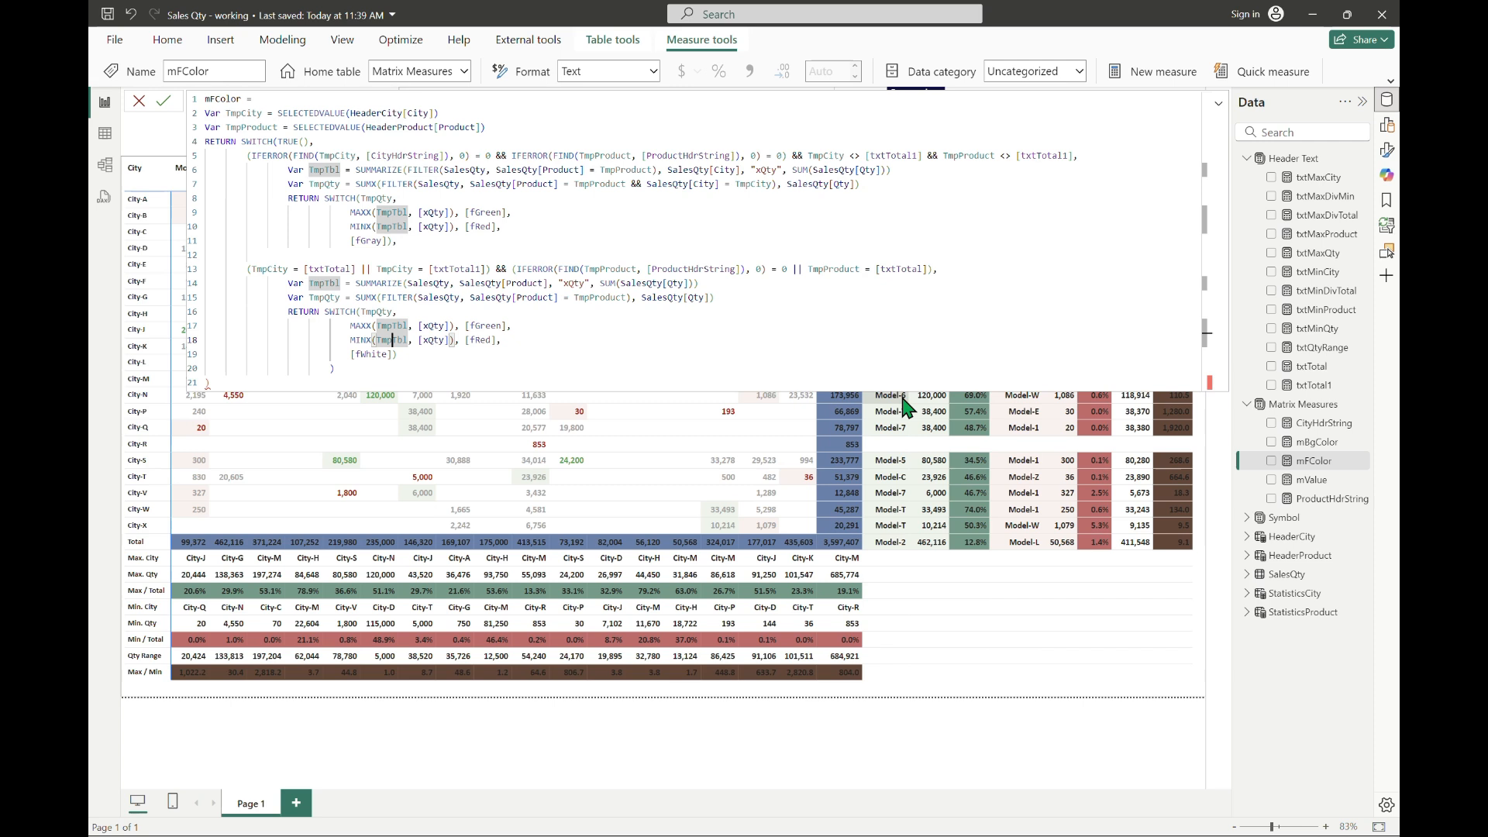
Step: Remove the redundant closing parenthesis below the Total-row SWITCH and commit the mFColor measure
key("Down")
key("Down")
key("Up")
key("Up")
key("Down")
key("Down")
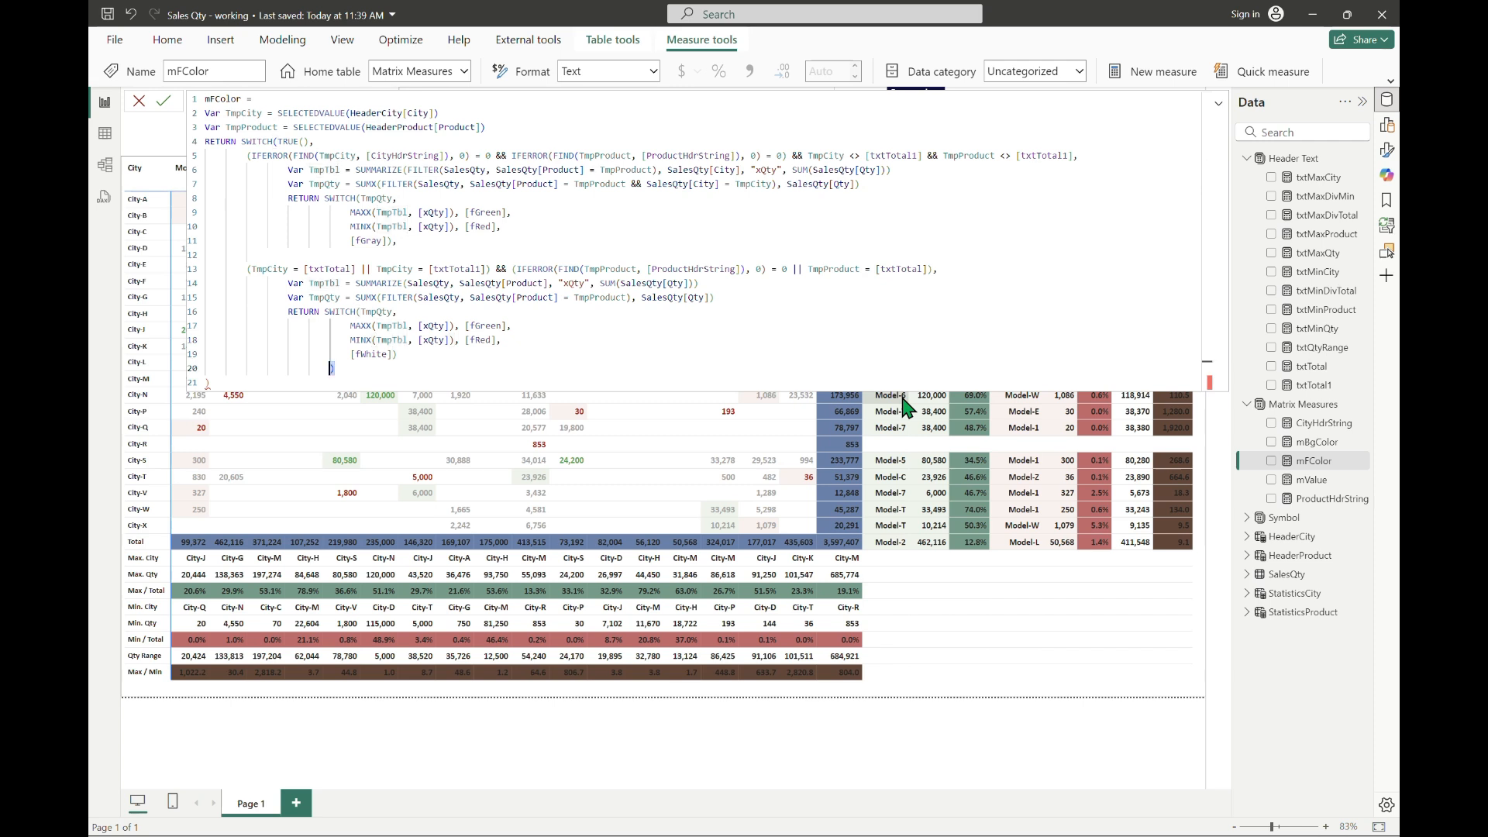
key("BackSpace")
key("BackSpace")
key("BackSpace")
key("BackSpace")
key("BackSpace")
key("BackSpace")
key("Return")
key("Return")
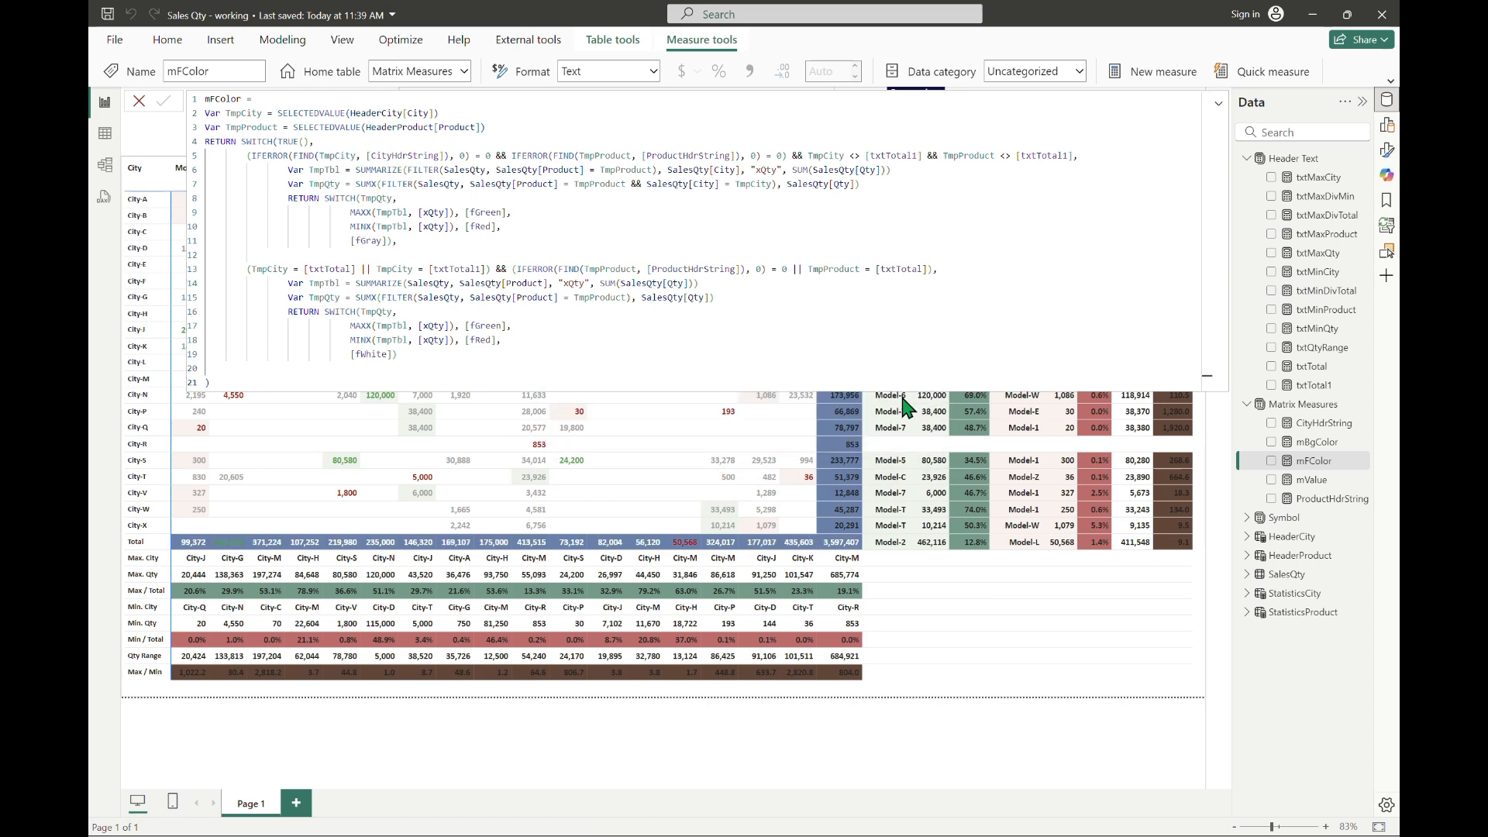
Step: Check the Total row's font colours in the matrix and the colour codes defined in the fGreenY and fRedY measures
left_click(1220, 105)
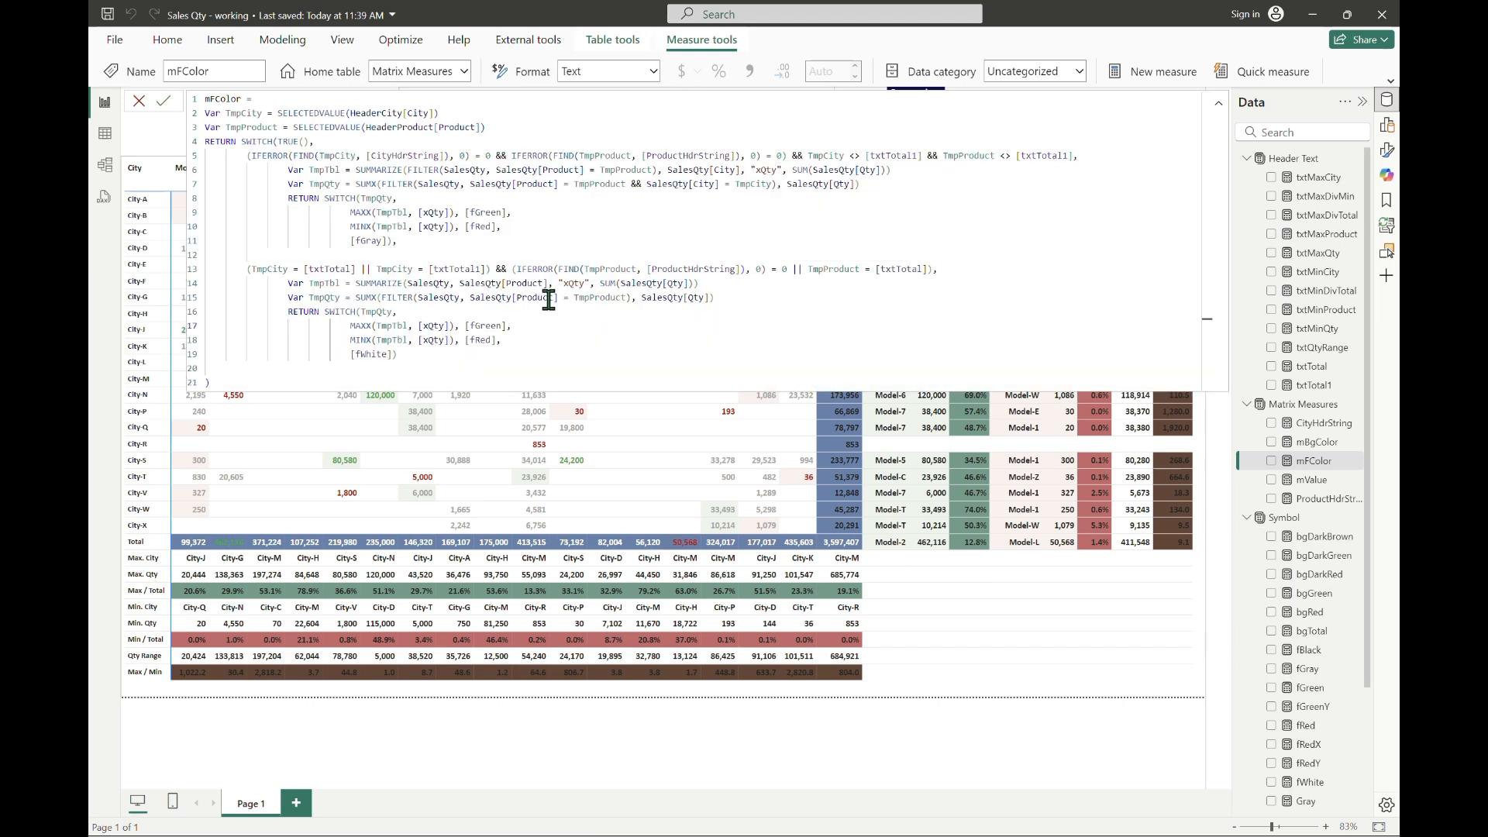
left_click(531, 338)
left_click(1322, 707)
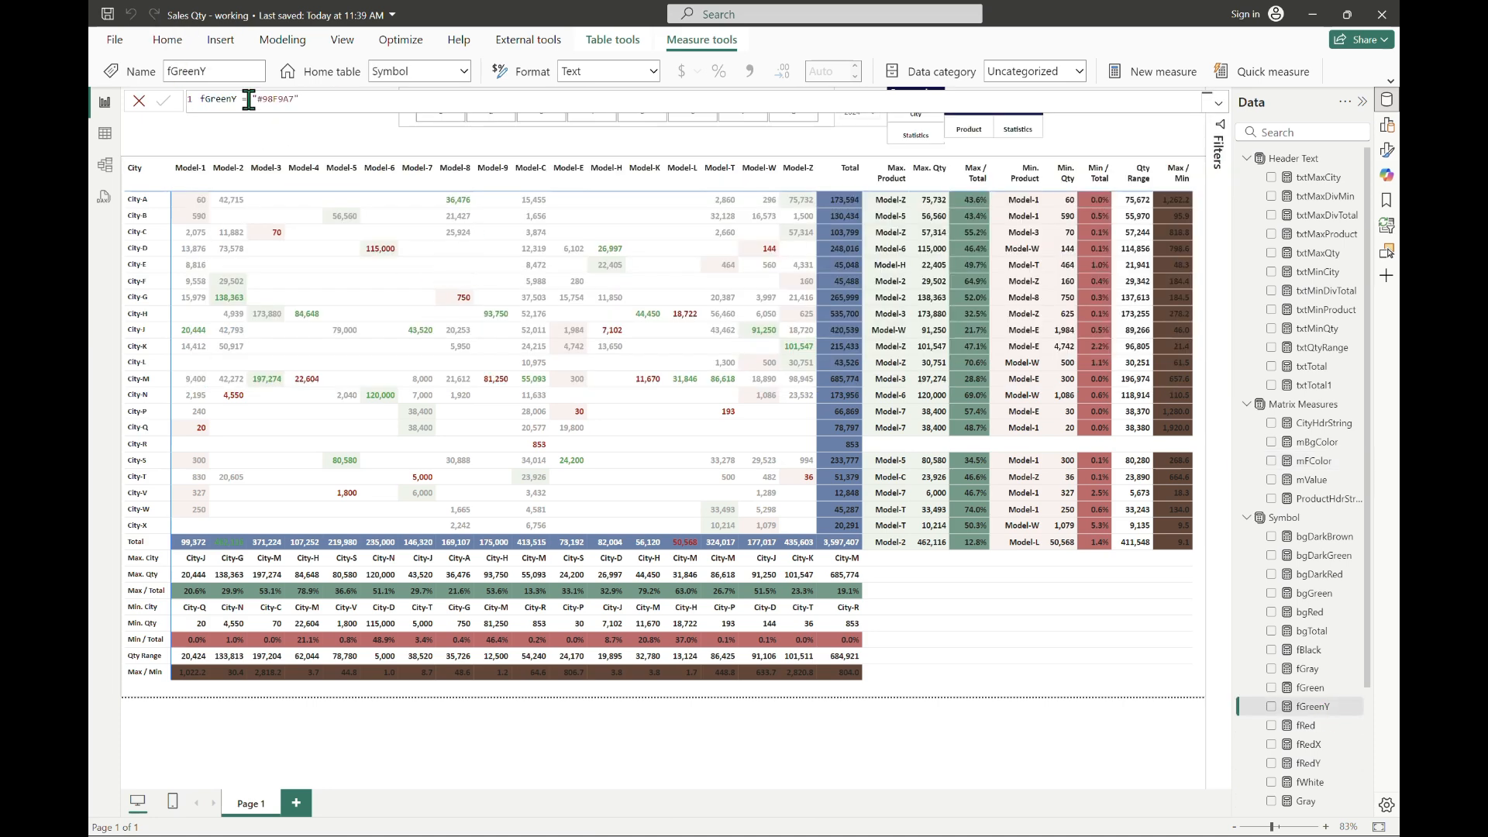
left_click(1349, 763)
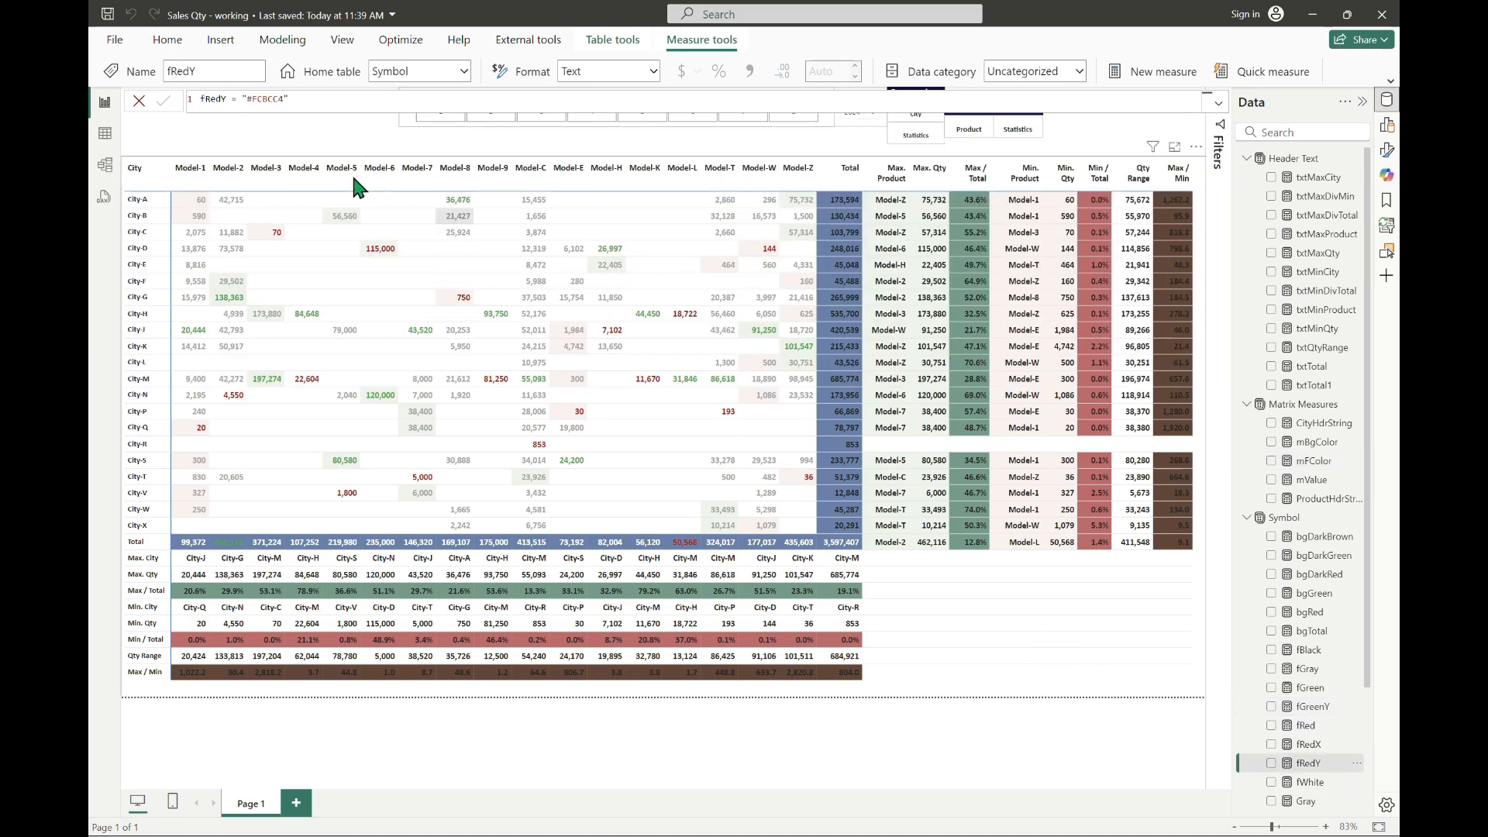
left_click(1315, 707)
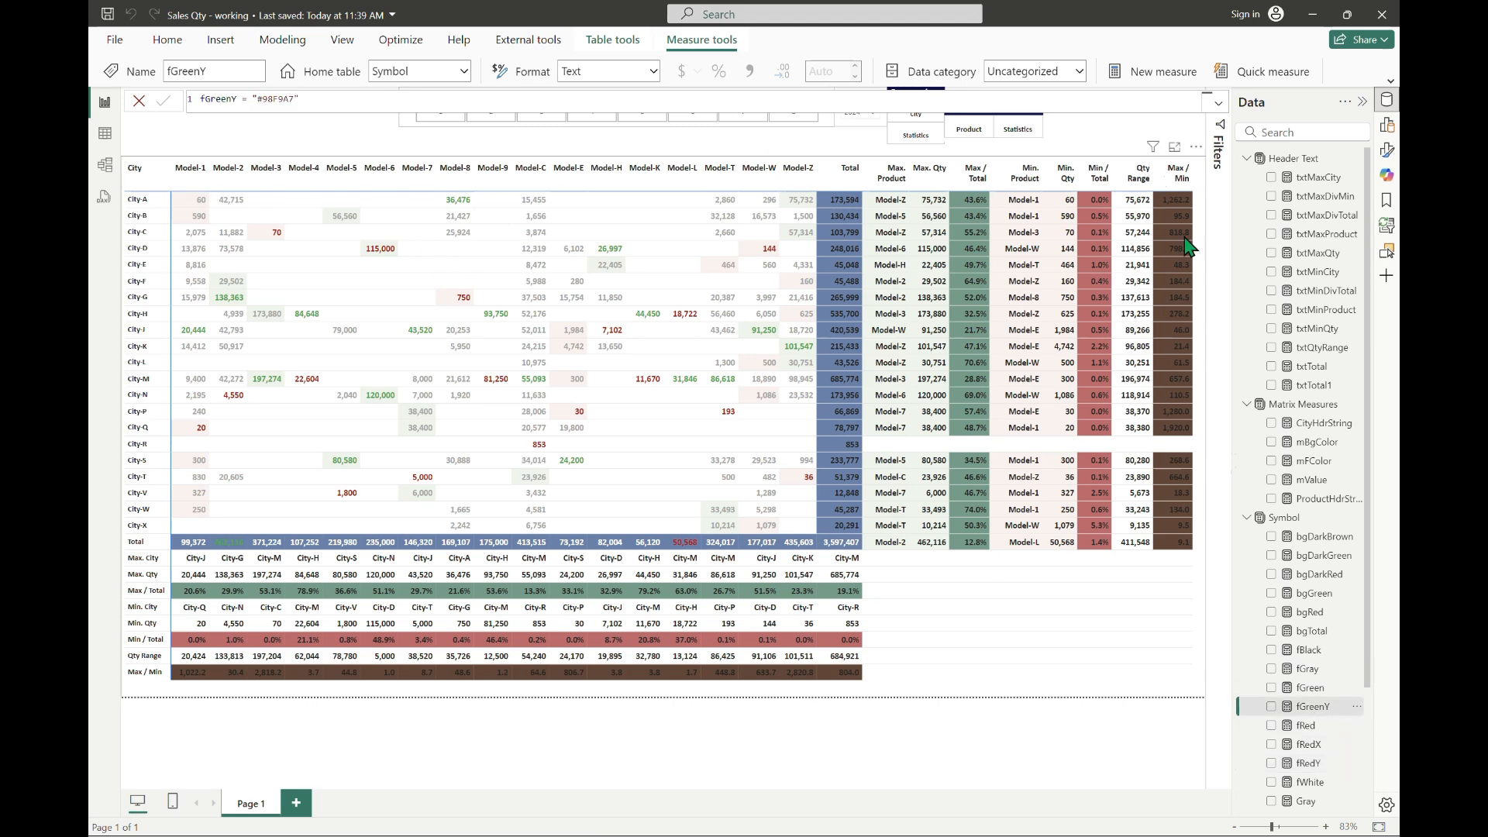
Step: Change the Total-row maximum and minimum colours in mFColor to [fGreenY] and [fRedY], and commit the measure
left_click(1315, 461)
double_click(487, 325)
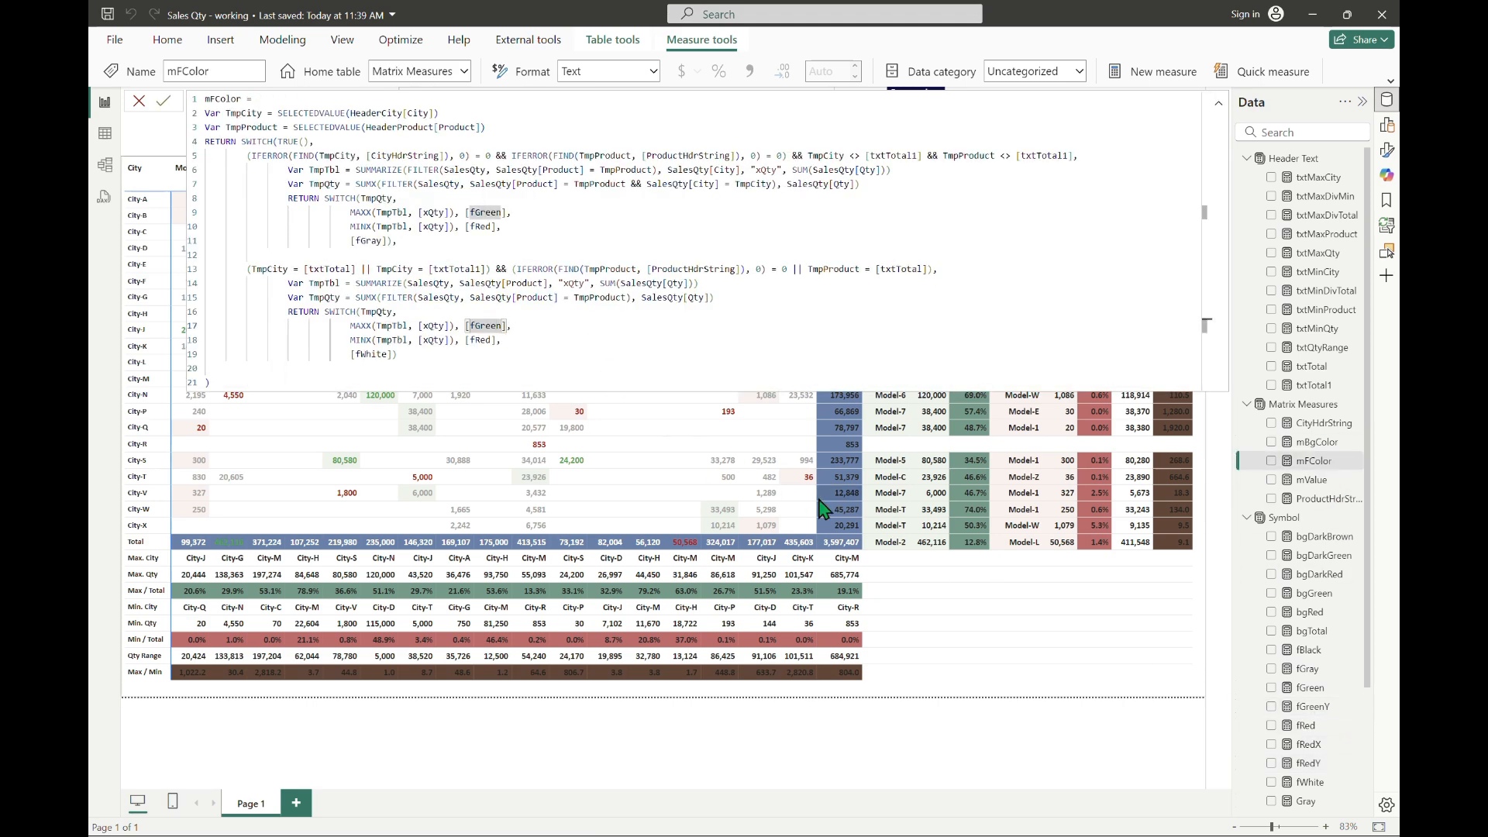
type("Y")
key("Escape")
key("Down")
key("Left")
key("Left")
type("&")
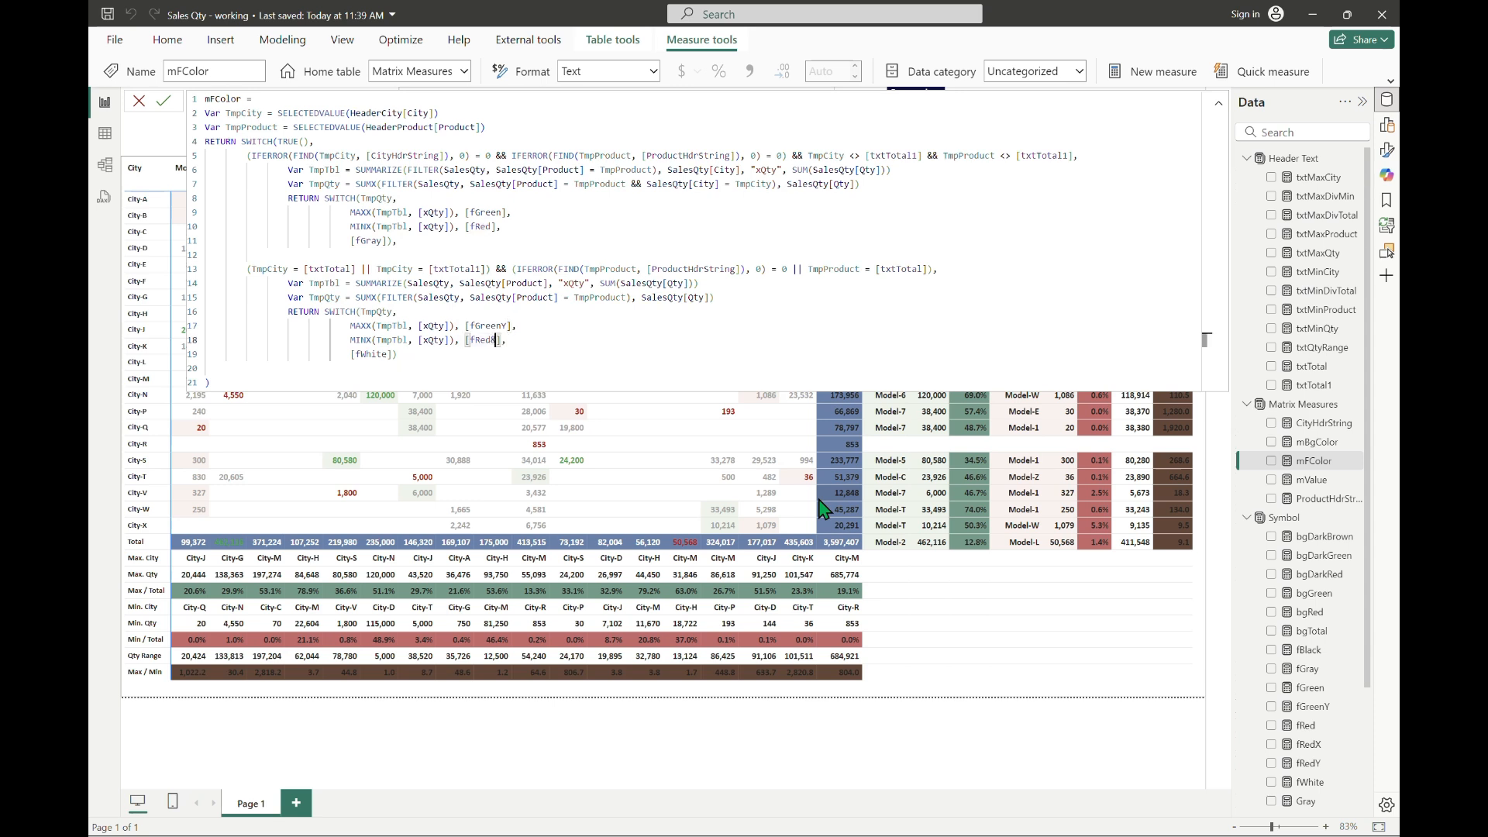
key("BackSpace")
type("Y")
key("Return")
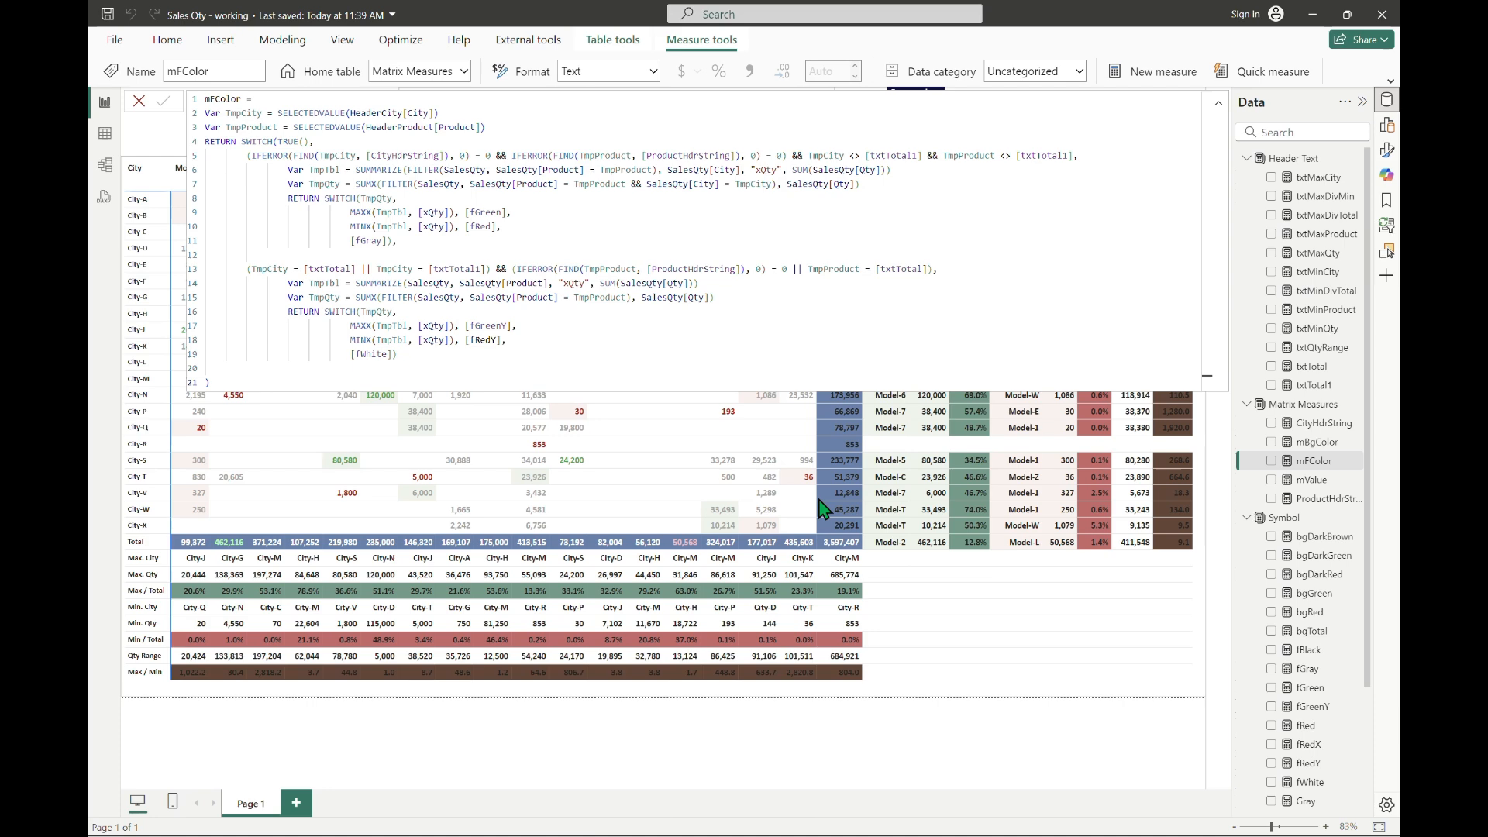
left_click(1218, 104)
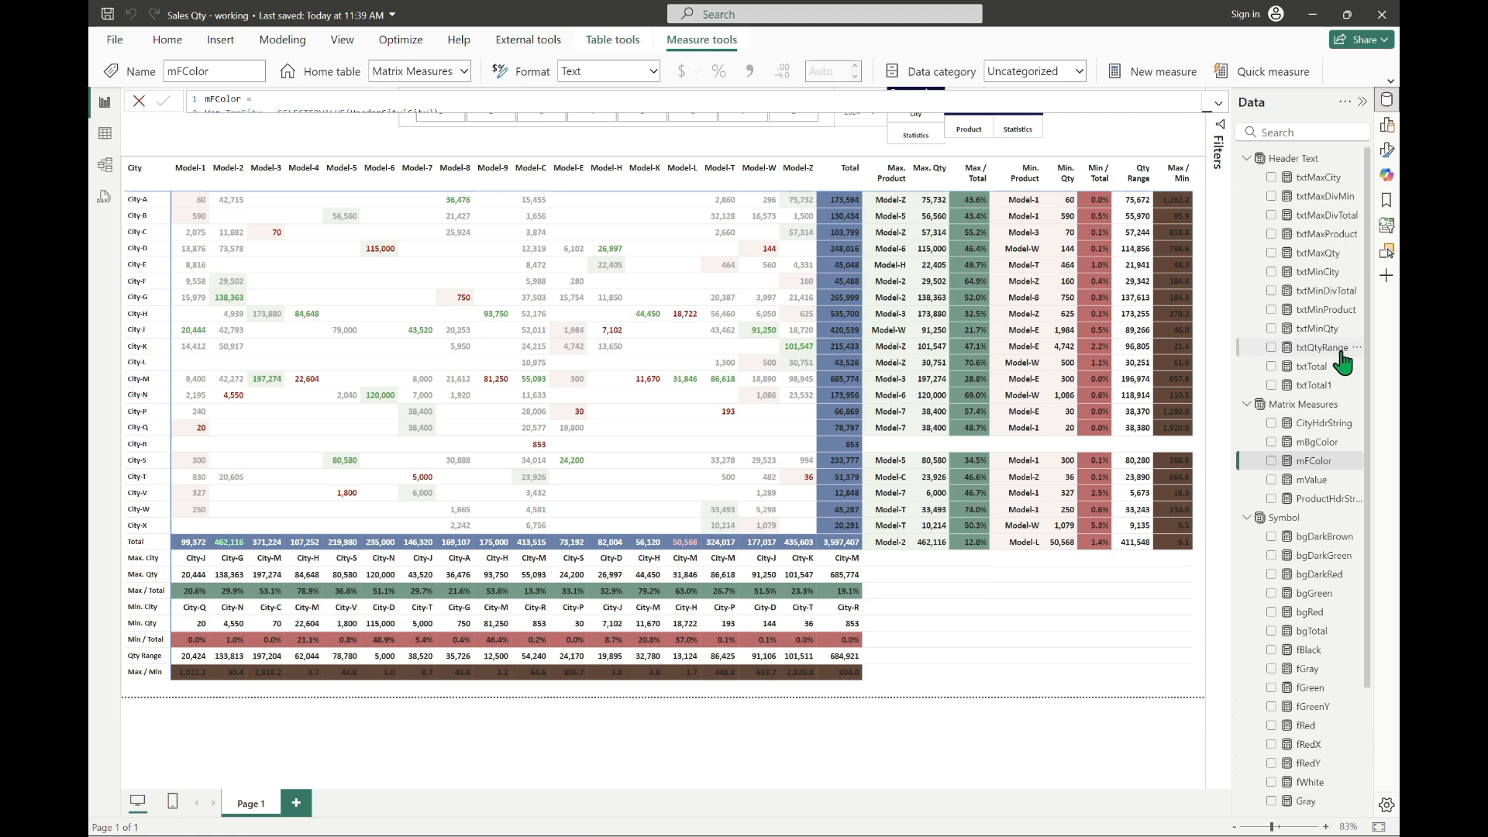
Step: Add a comma after the Total-row block in mFColor and paste a copy of the block below it
left_click(1218, 103)
left_click(757, 301)
key("Up")
key("Up")
key("Home")
key("Home")
key("shift+Down")
key("shift+Down")
key("shift+Down")
key("shift+Down")
key("shift+Down")
key("shift+Down")
key("shift+End")
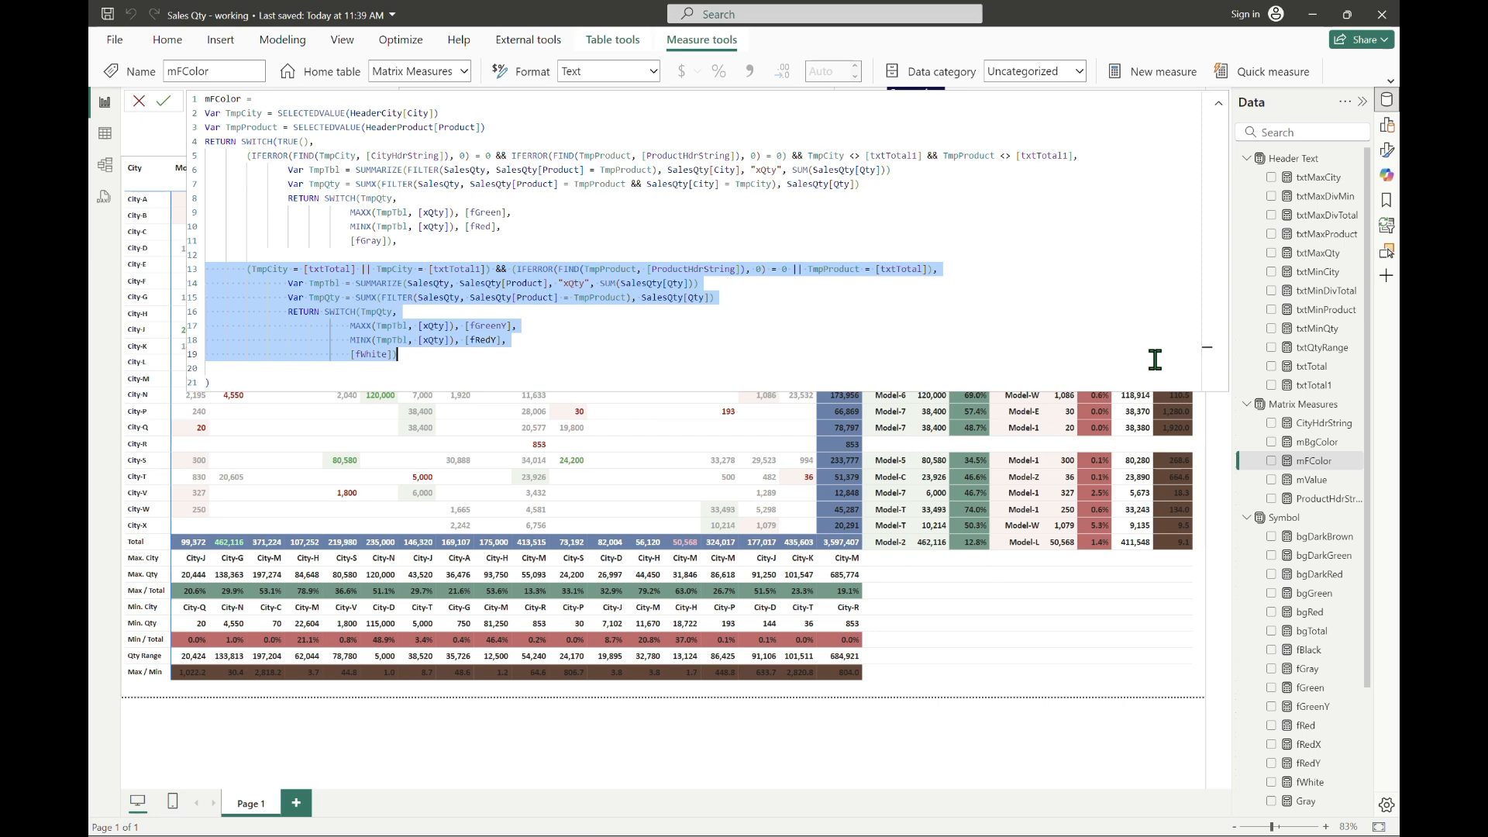
left_click(1154, 358)
type(",")
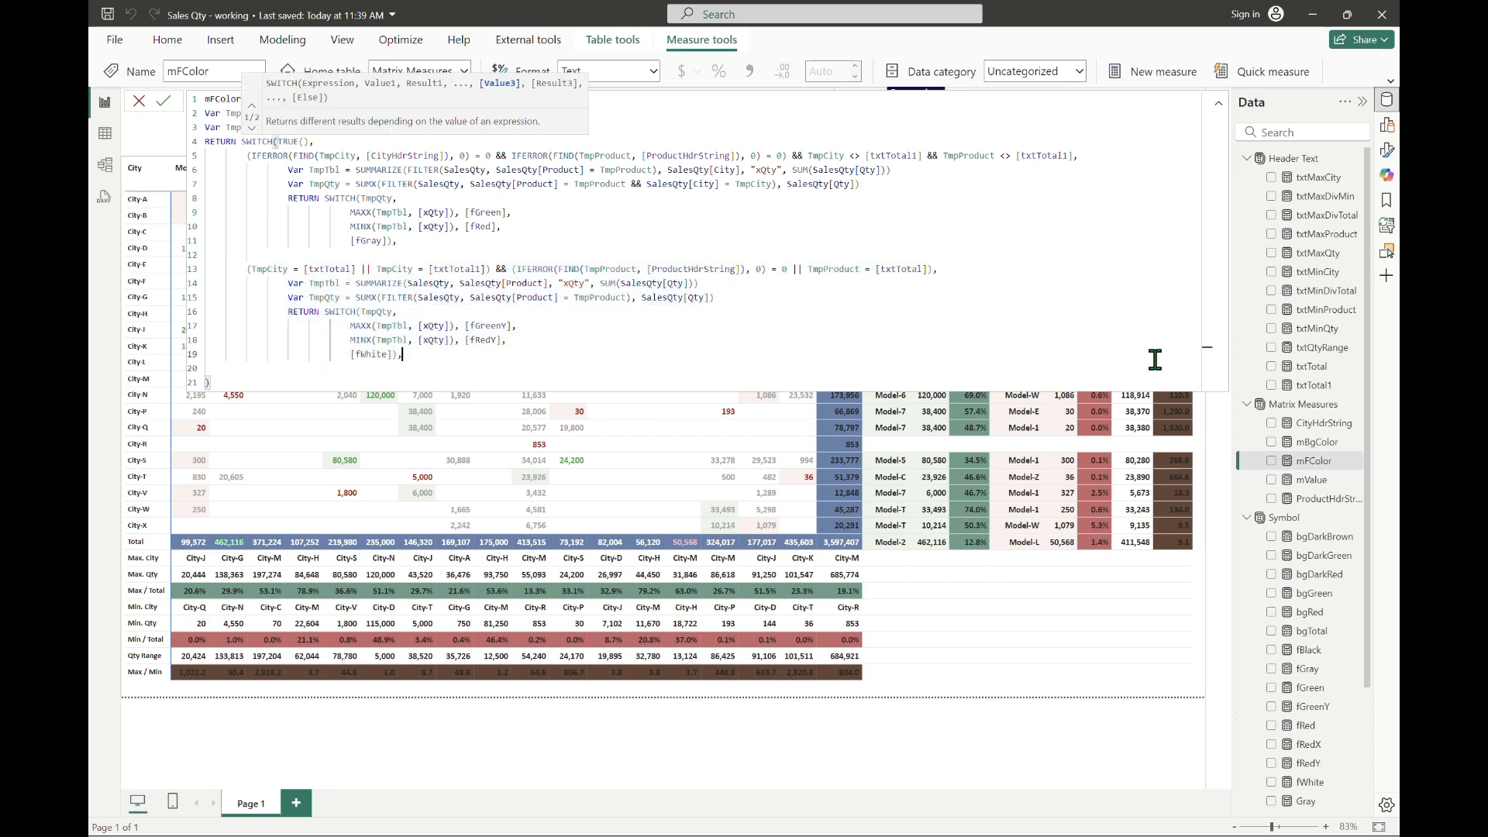
key("Return")
key("Return")
key("ctrl+v")
Step: Replace TmpCity with TmpProduct in the [txtTotal] and [txtTotal1] comparisons that open the copied block's condition
key("Up")
key("Up")
key("Home")
key("Right")
key("Right")
key("Right")
key("Right")
key("shift+Right")
key("shift+Right")
key("shift+Right")
type("Product")
key("Right")
key("Right")
key("Right")
key("Right")
key("Right")
key("Right")
key("Right")
key("Right")
key("Right")
key("Right")
key("Right")
key("Right")
key("Right")
key("Right")
key("Right")
key("Right")
key("Right")
key("Right")
key("Right")
key("Right")
key("shift+Right")
key("shift+Right")
key("shift+Right")
key("shift+Right")
type("Product")
key("Right")
key("Right")
key("Right")
key("Right")
key("Right")
key("Right")
key("Right")
key("Right")
key("Right")
key("Right")
key("Right")
key("Right")
key("Right")
key("Right")
key("Right")
key("Right")
key("Right")
key("Right")
key("Right")
key("Right")
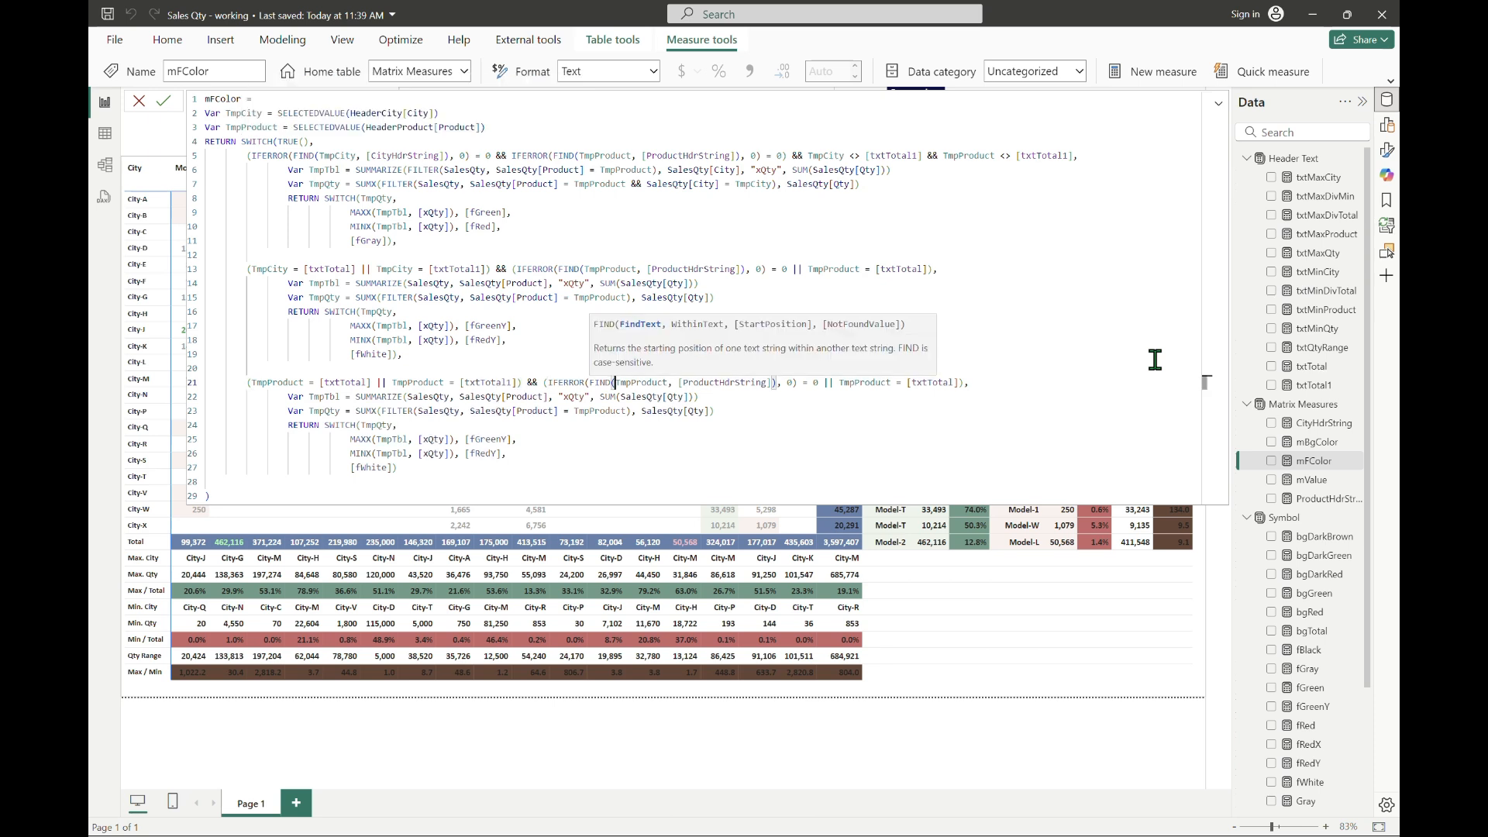
Step: Change the rest of the copied condition to find TmpCity in [CityHdrString] or match TmpCity = [txtTotal]
key("Right")
key("Right")
key("Right")
key("shift+Right")
key("shift+Right")
key("shift+Right")
key("shift+Right")
key("shift+Right")
key("shift+Right")
key("shift+Right")
type("City")
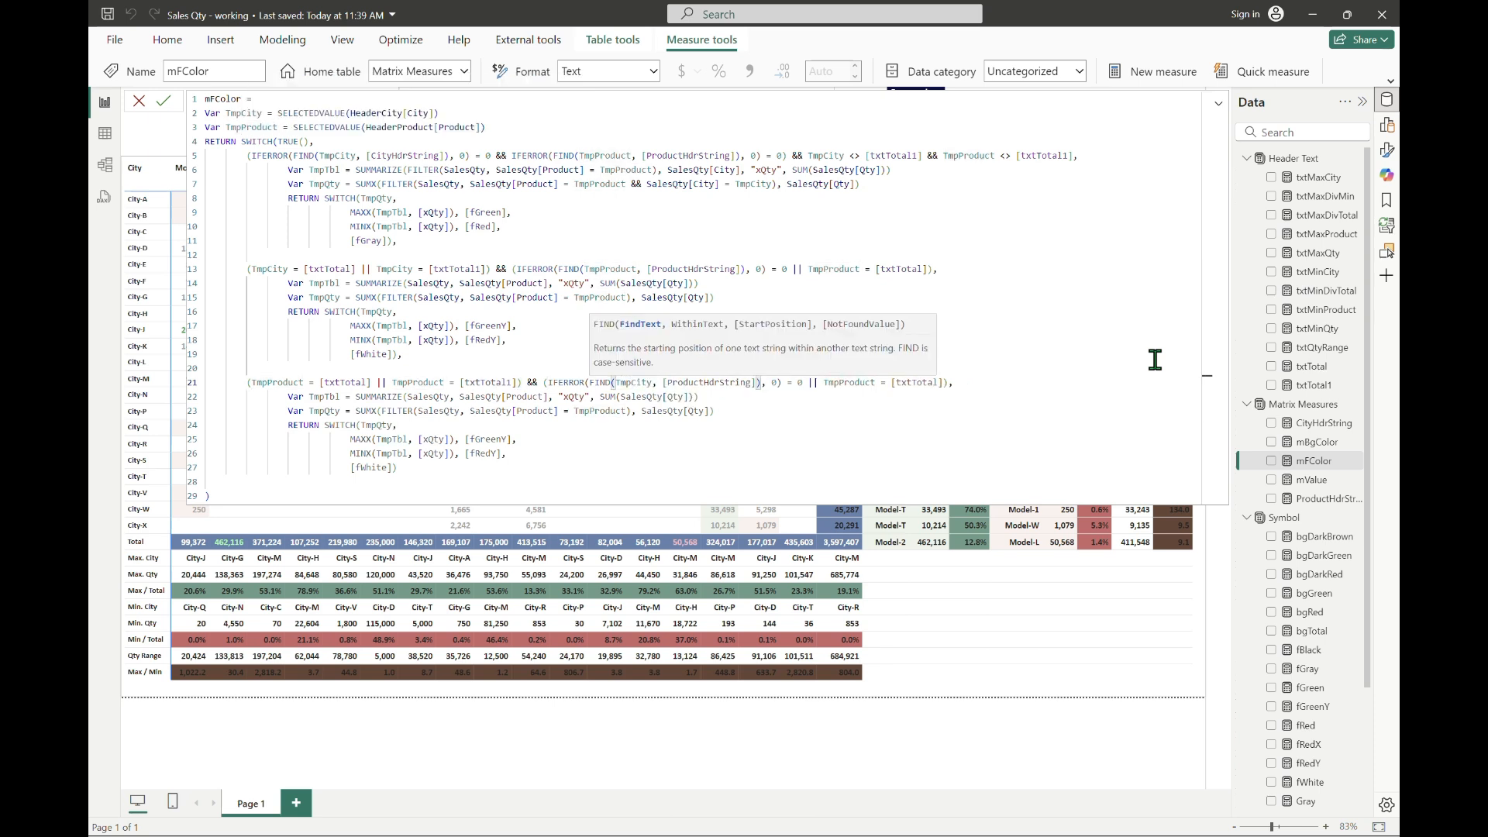
key("Right")
key("Right")
key("Right")
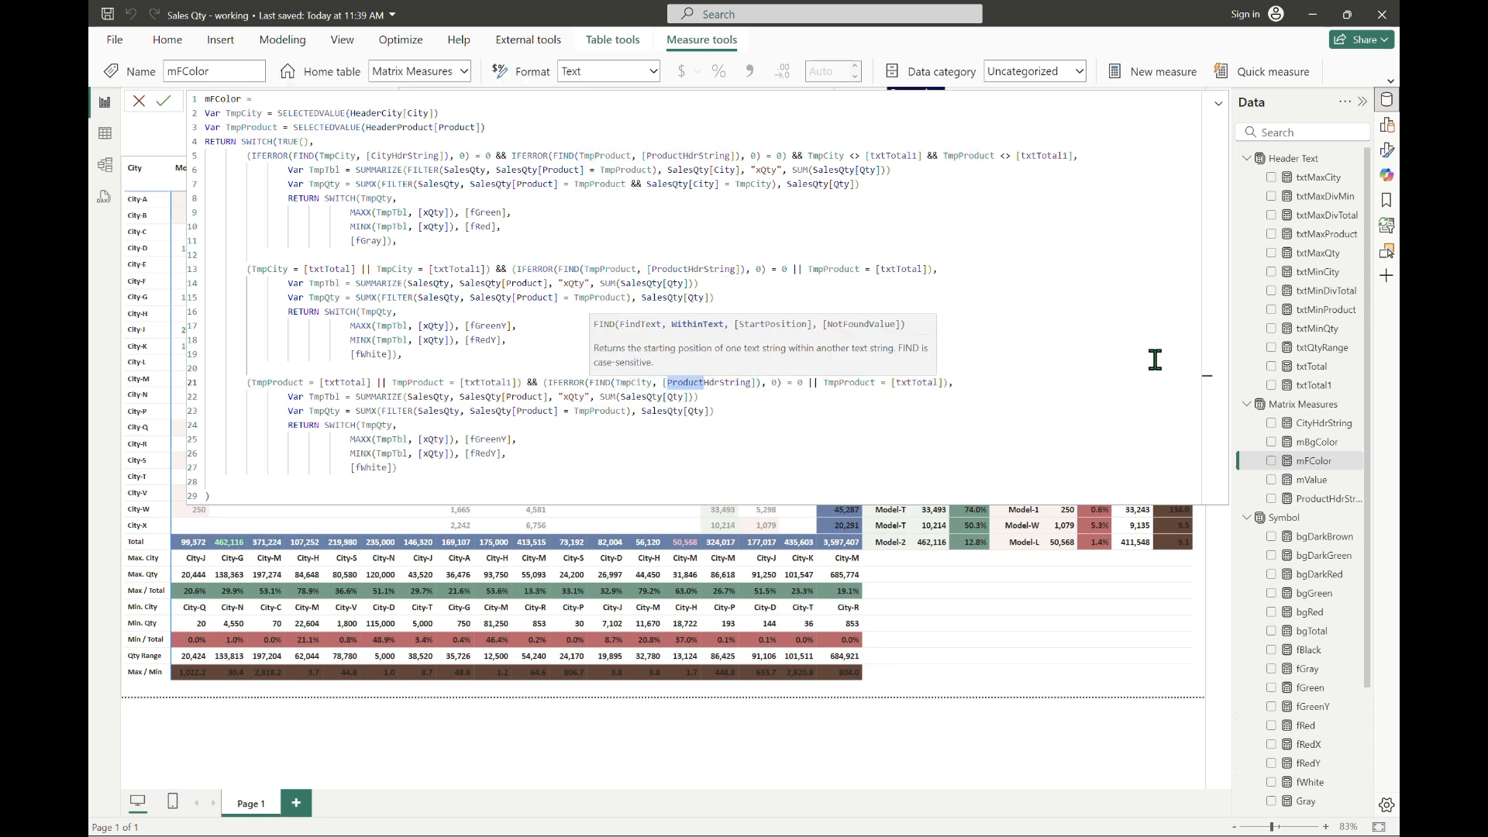
type("City")
key("Right")
key("Right")
key("Right")
key("Right")
key("Right")
key("Right")
key("Right")
key("Right")
key("Right")
key("Right")
key("Right")
key("Right")
key("Right")
key("Right")
key("Right")
key("Right")
key("Right")
key("Right")
key("Right")
key("Right")
key("shift+Right")
key("shift+Right")
key("shift+Right")
key("shift+Right")
key("shift+Right")
key("shift+Right")
key("shift+Right")
type("City")
Step: Change the grouping column in the third block's TmpTbl SUMMARIZE to SalesQty[City]
key("Home")
key("Right")
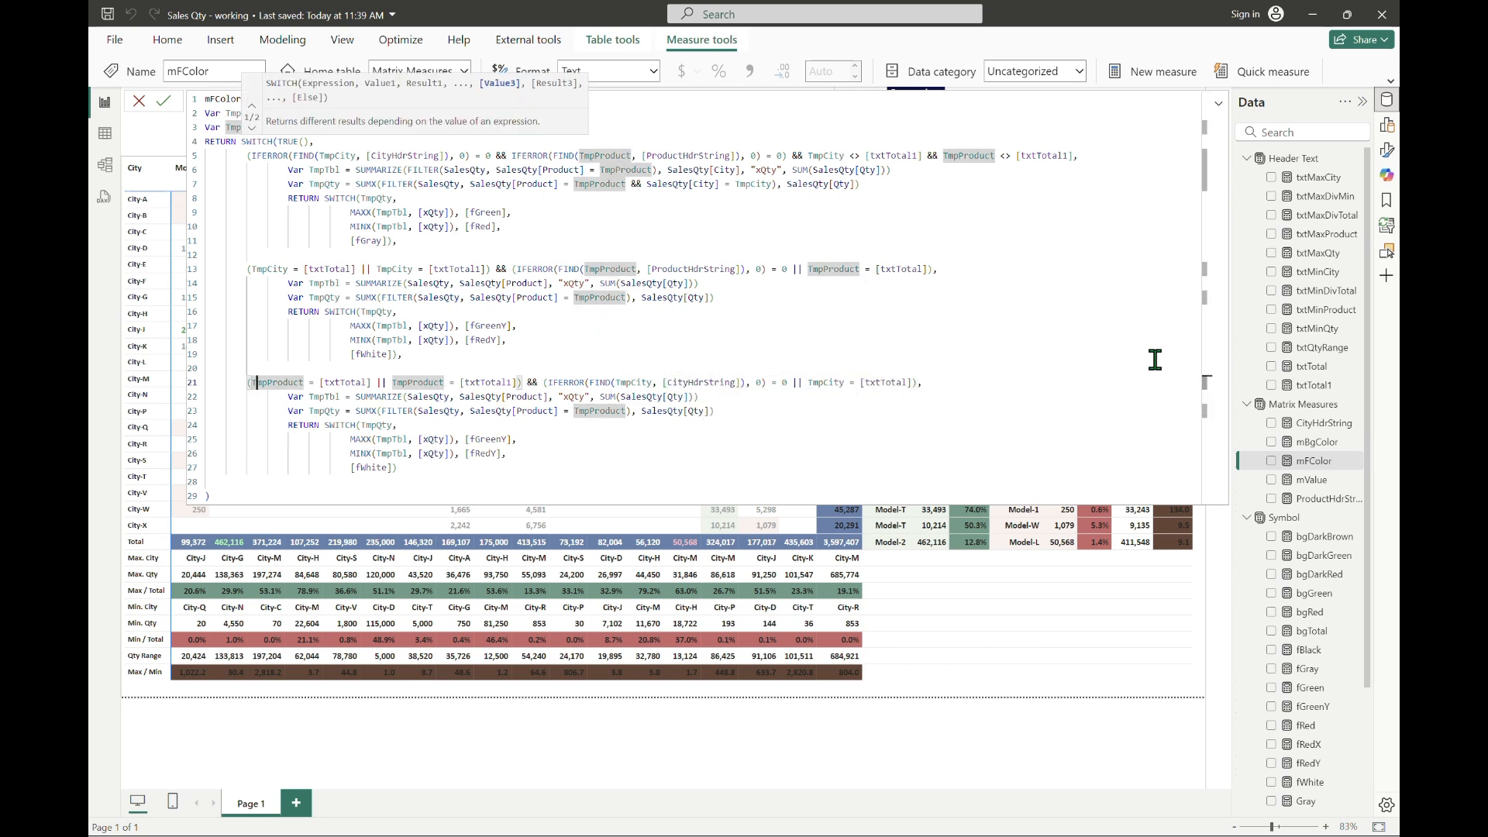
key("Left")
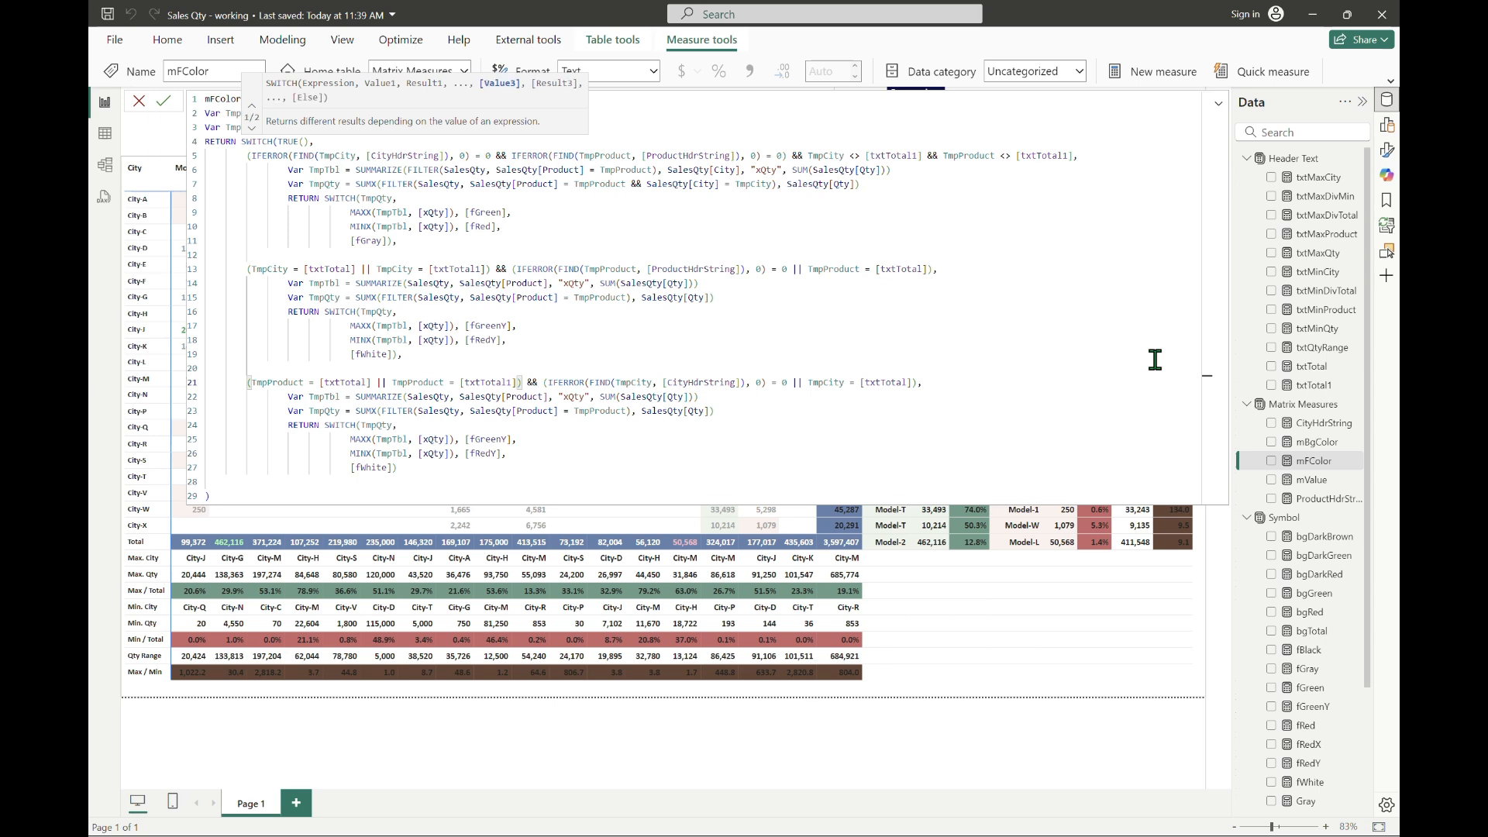
key("Right")
key("Right")
key("Right")
key("Right")
key("Right")
key("Right")
key("Right")
key("Right")
key("Right")
key("Right")
key("Right")
key("Right")
key("Right")
key("Down")
key("Right")
key("Right")
key("Right")
key("Right")
key("Right")
key("Right")
key("Right")
key("Right")
key("Right")
key("Right")
key("Right")
key("Right")
key("Right")
key("Right")
key("Right")
key("Right")
key("Right")
key("Right")
key("Right")
key("Right")
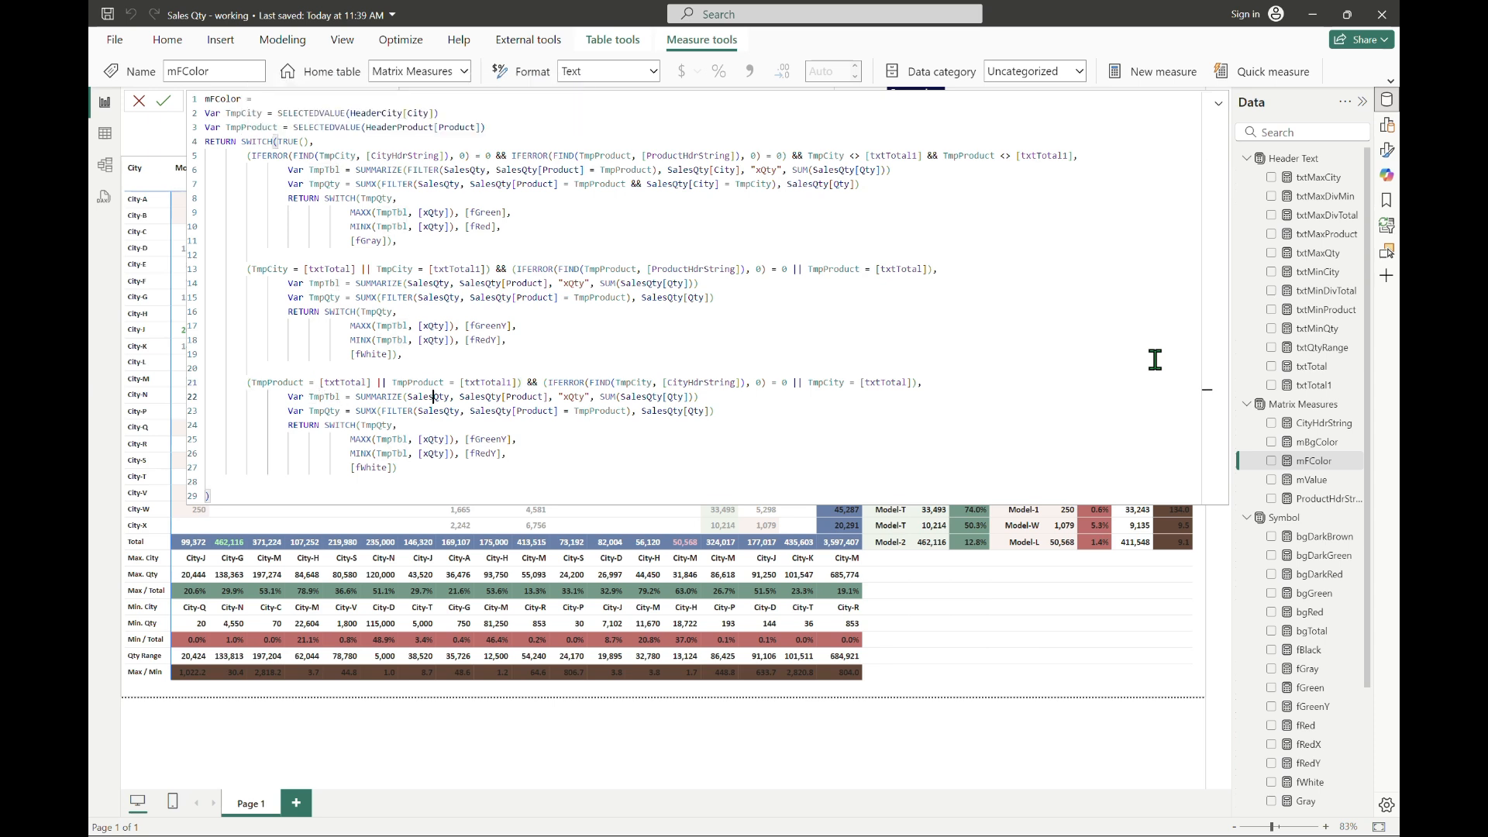
key("ctrl+shift+Right")
type("City")
key("Right")
key("Right")
key("Right")
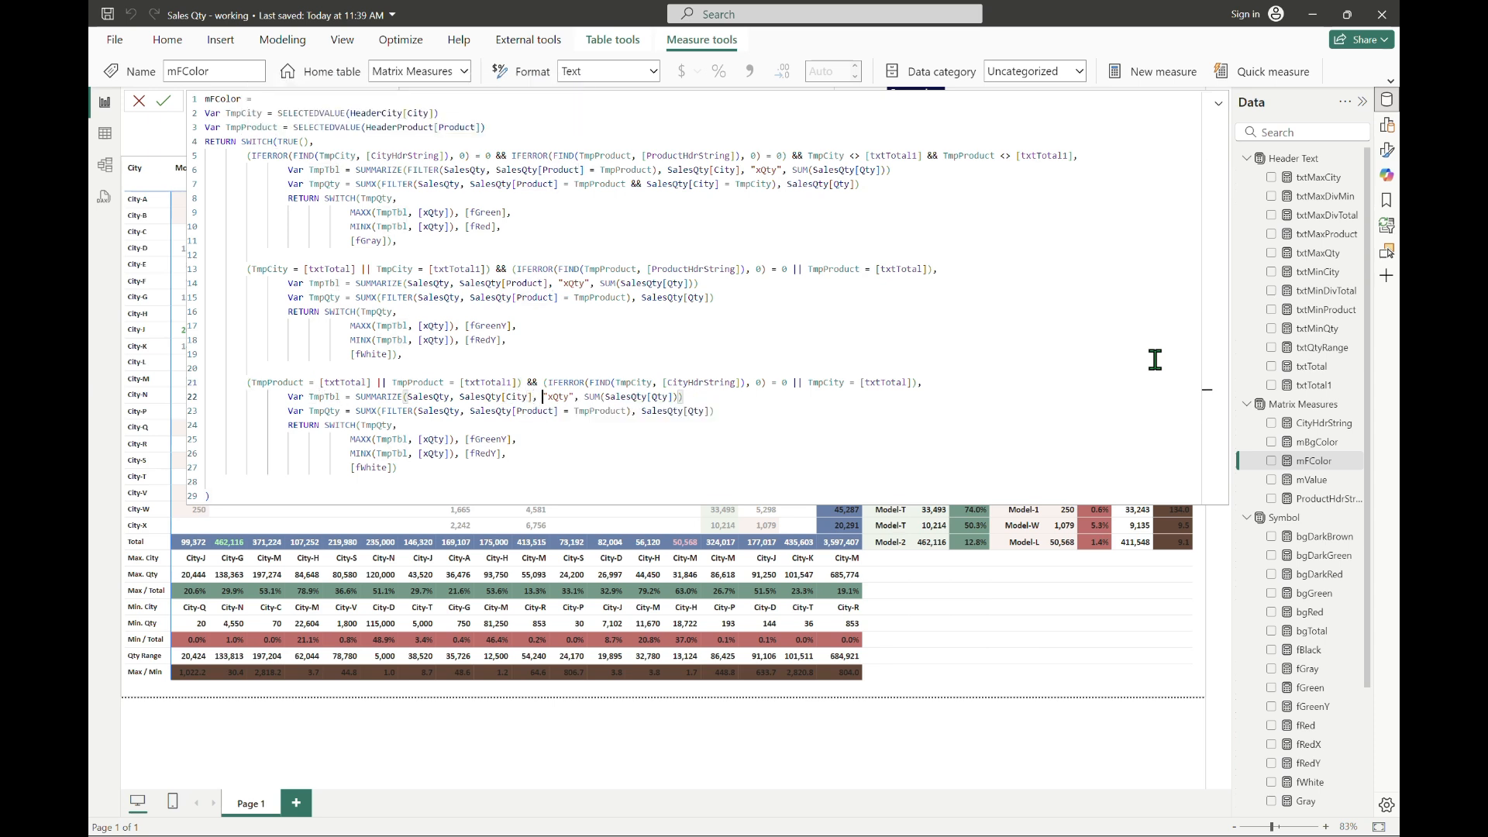
Step: Change the third block's TmpQty filter to SalesQty[City] = TmpCity, commit the measure and return to the matrix
key("ctrl+Left")
key("ctrl+shift+Right")
type("City")
key("Right")
key("Right")
key("Right")
key("Right")
key("Right")
key("Right")
key("Right")
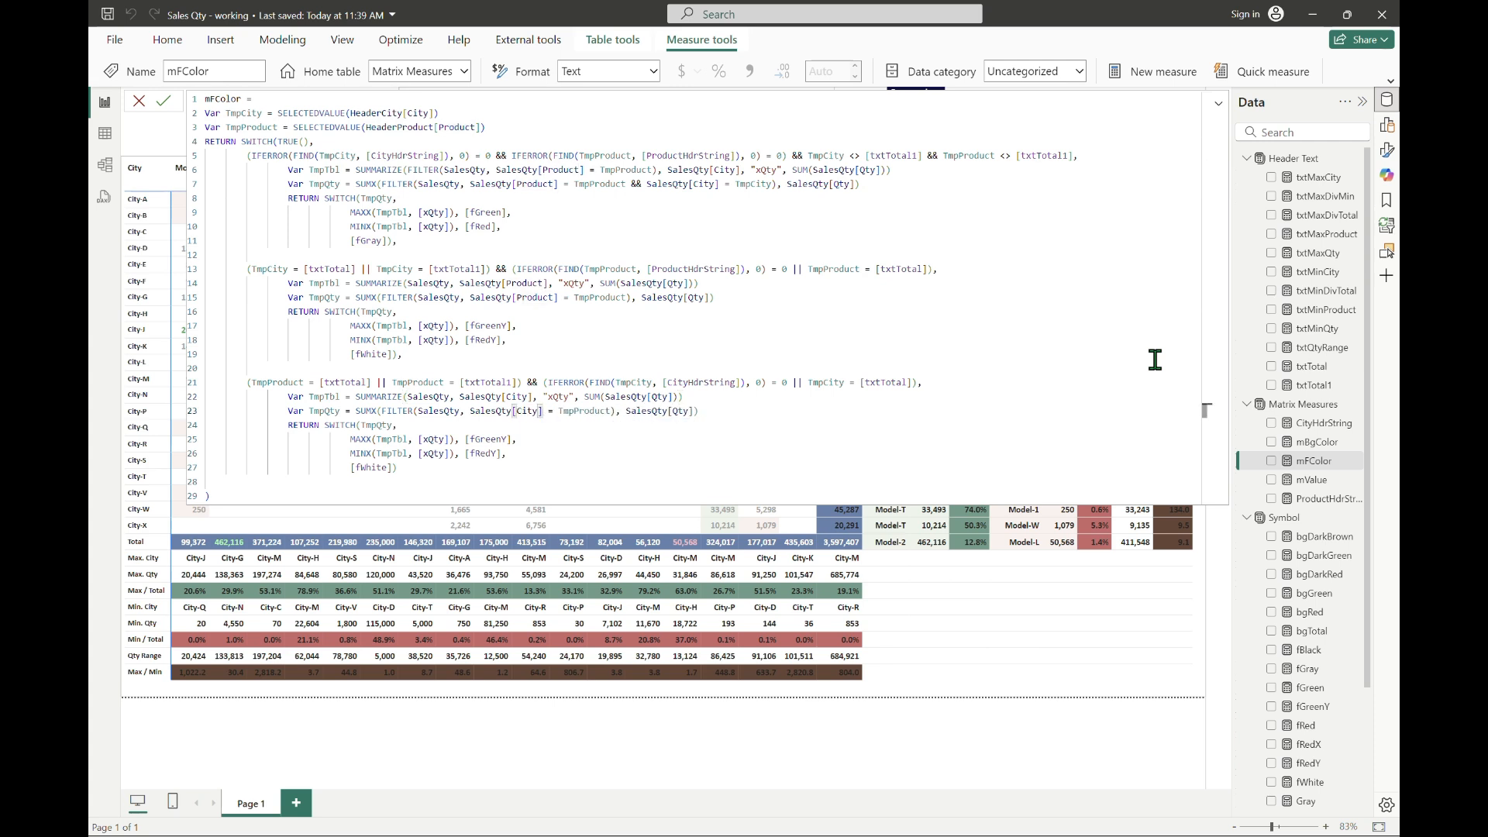
key("ctrl+shift+Right")
type("City")
key("Down")
key("Down")
key("Down")
key("Down")
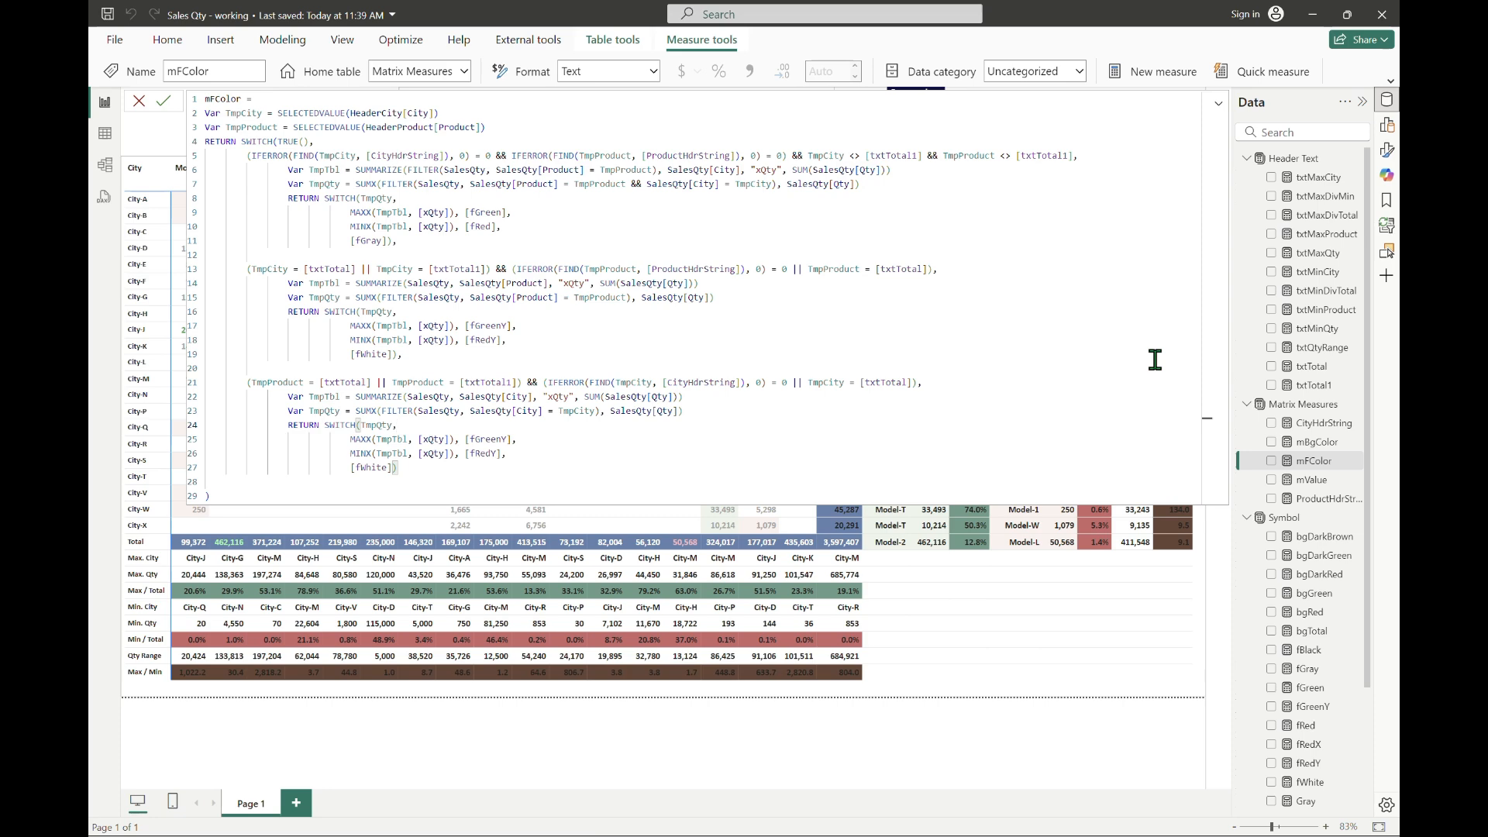
left_click(1218, 106)
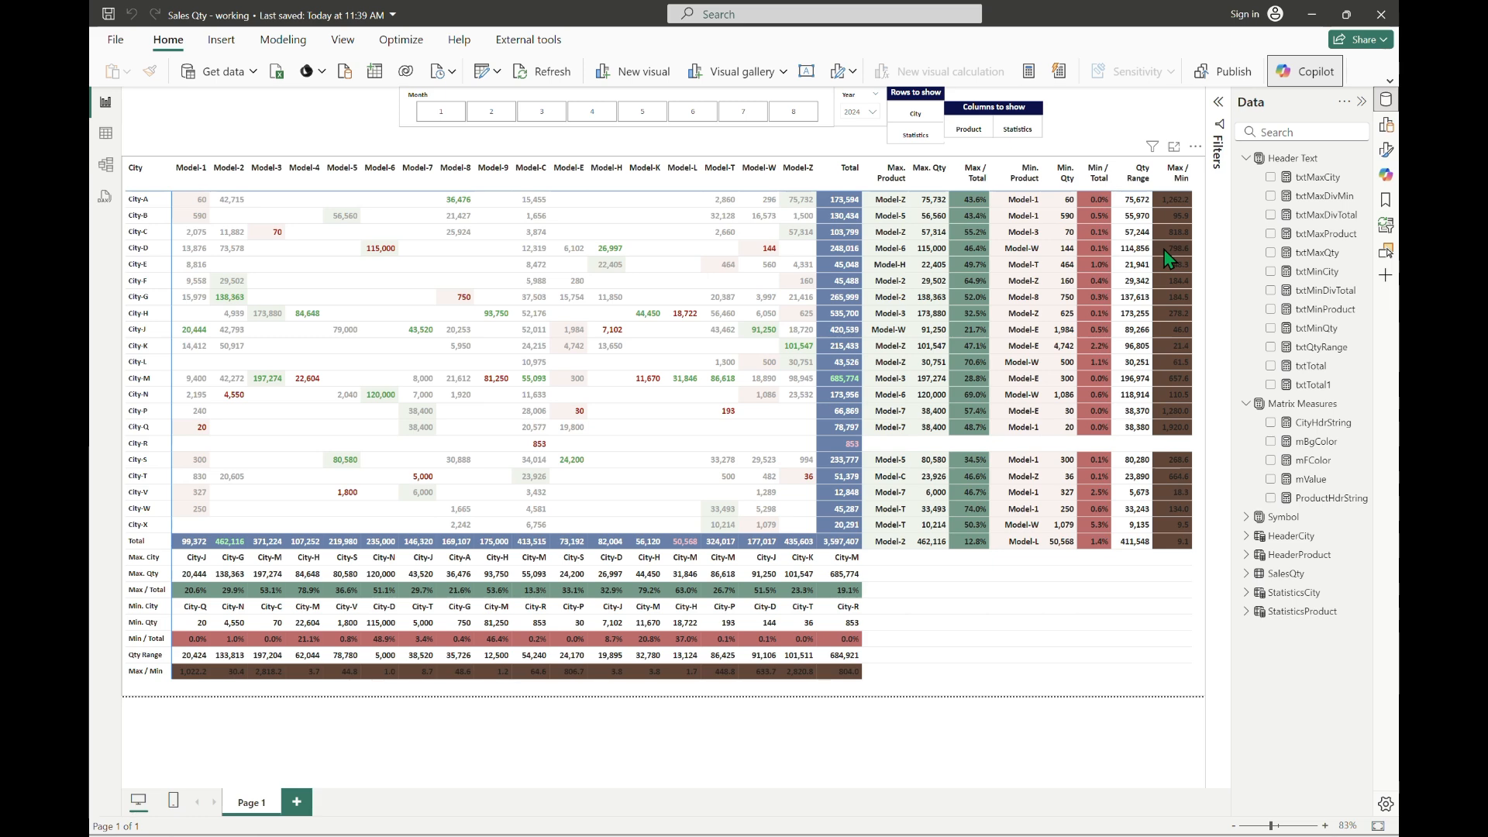
Step: Reopen the full mFColor formula, add a comma after the third block's SWITCH and insert a new line below
left_click(1317, 460)
left_click(1217, 103)
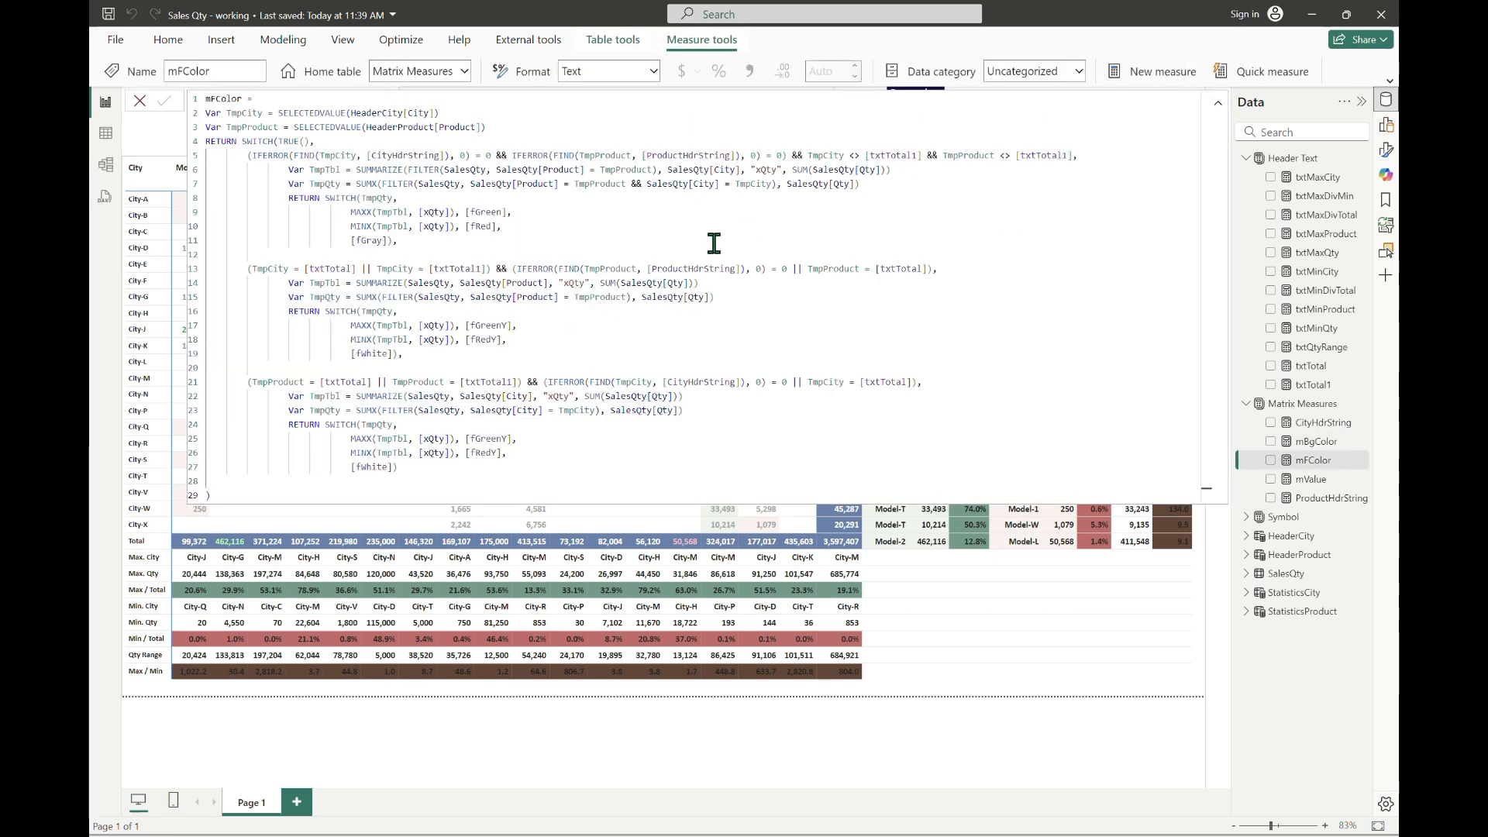
left_click(447, 467)
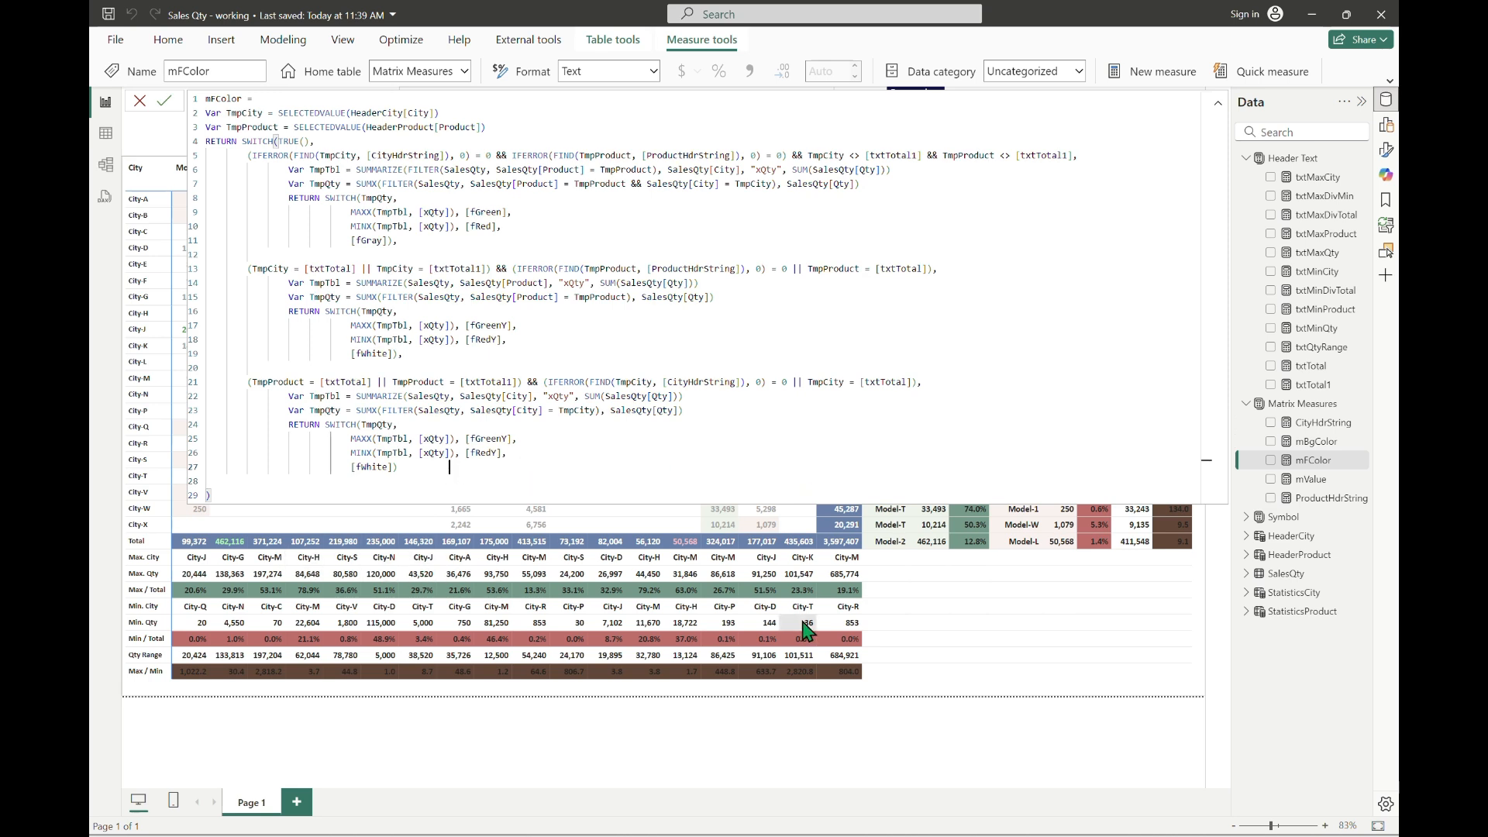
key("BackSpace")
key("BackSpace")
key("BackSpace")
key("BackSpace")
key("BackSpace")
key("BackSpace")
key("BackSpace")
key("BackSpace")
key("BackSpace")
key("BackSpace")
type(",")
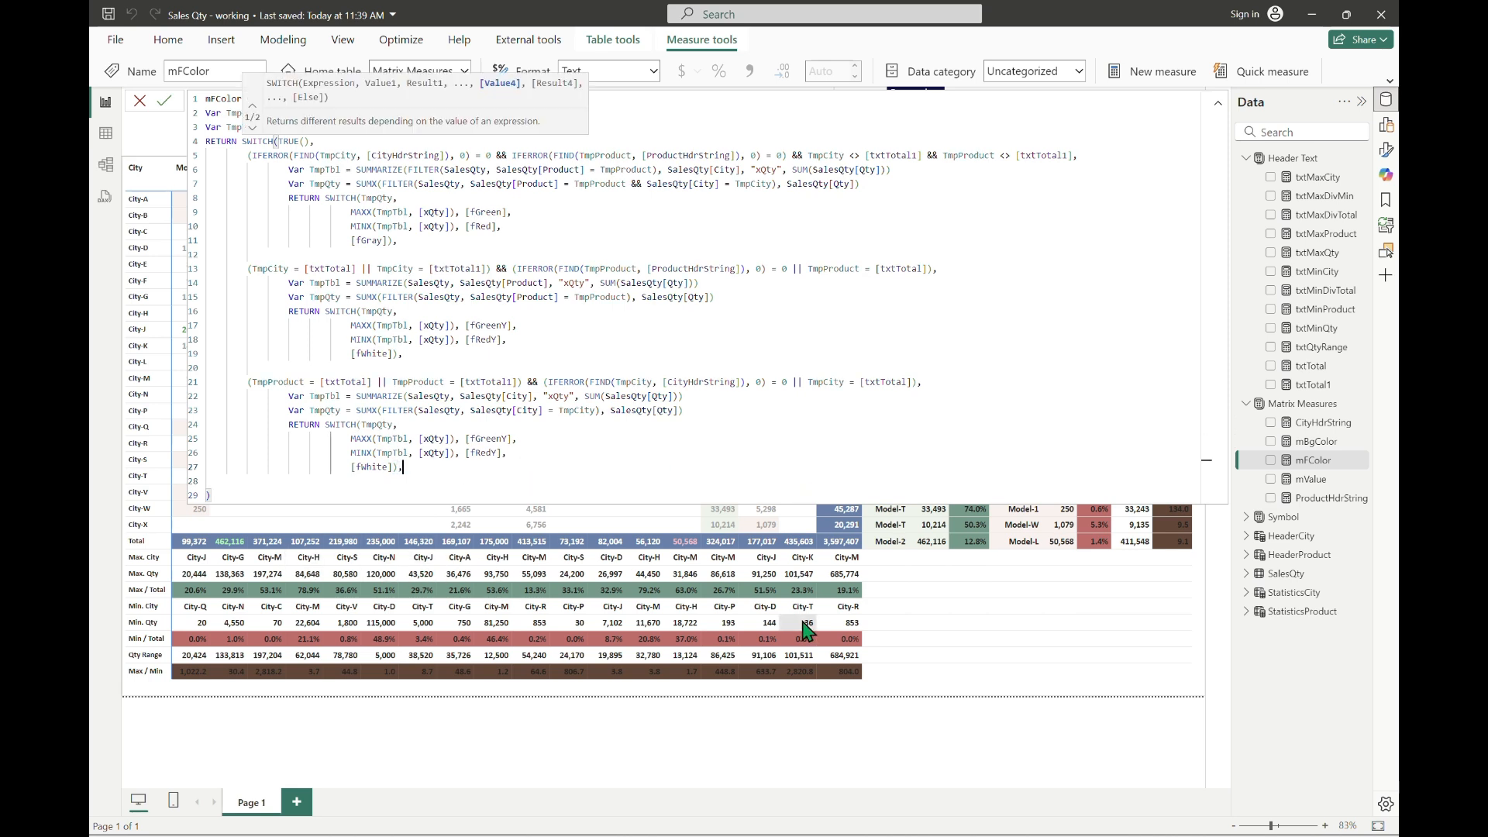
key("Escape")
key("Return")
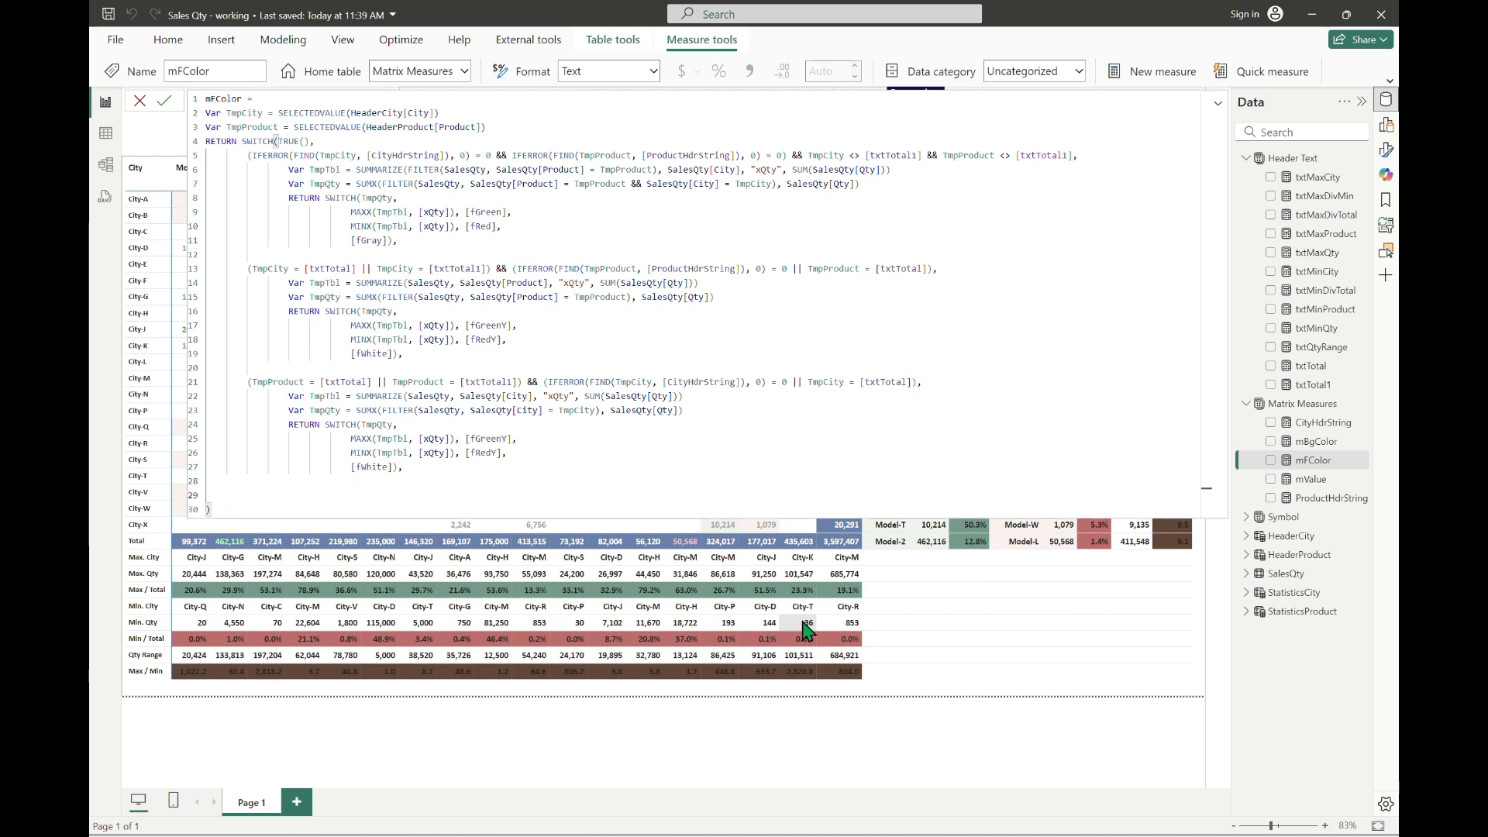
Step: Start a new mFColor condition below the third block with TmpCity = [txtMaxCity]
key("BackSpace")
key("BackSpace")
key("BackSpace")
type("(tmp")
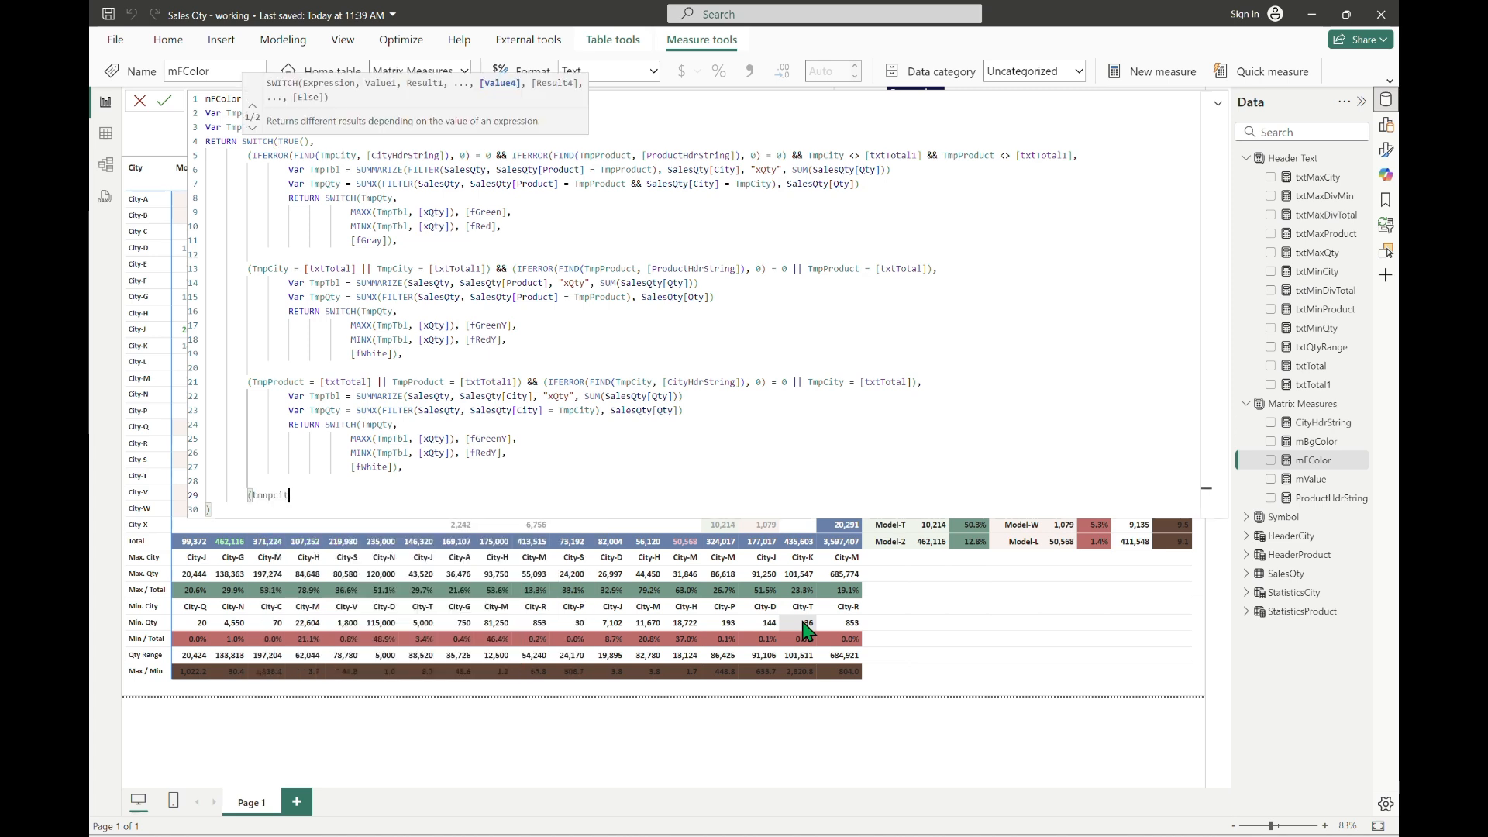
type("cit")
key("BackSpace")
key("BackSpace")
key("BackSpace")
key("BackSpace")
key("BackSpace")
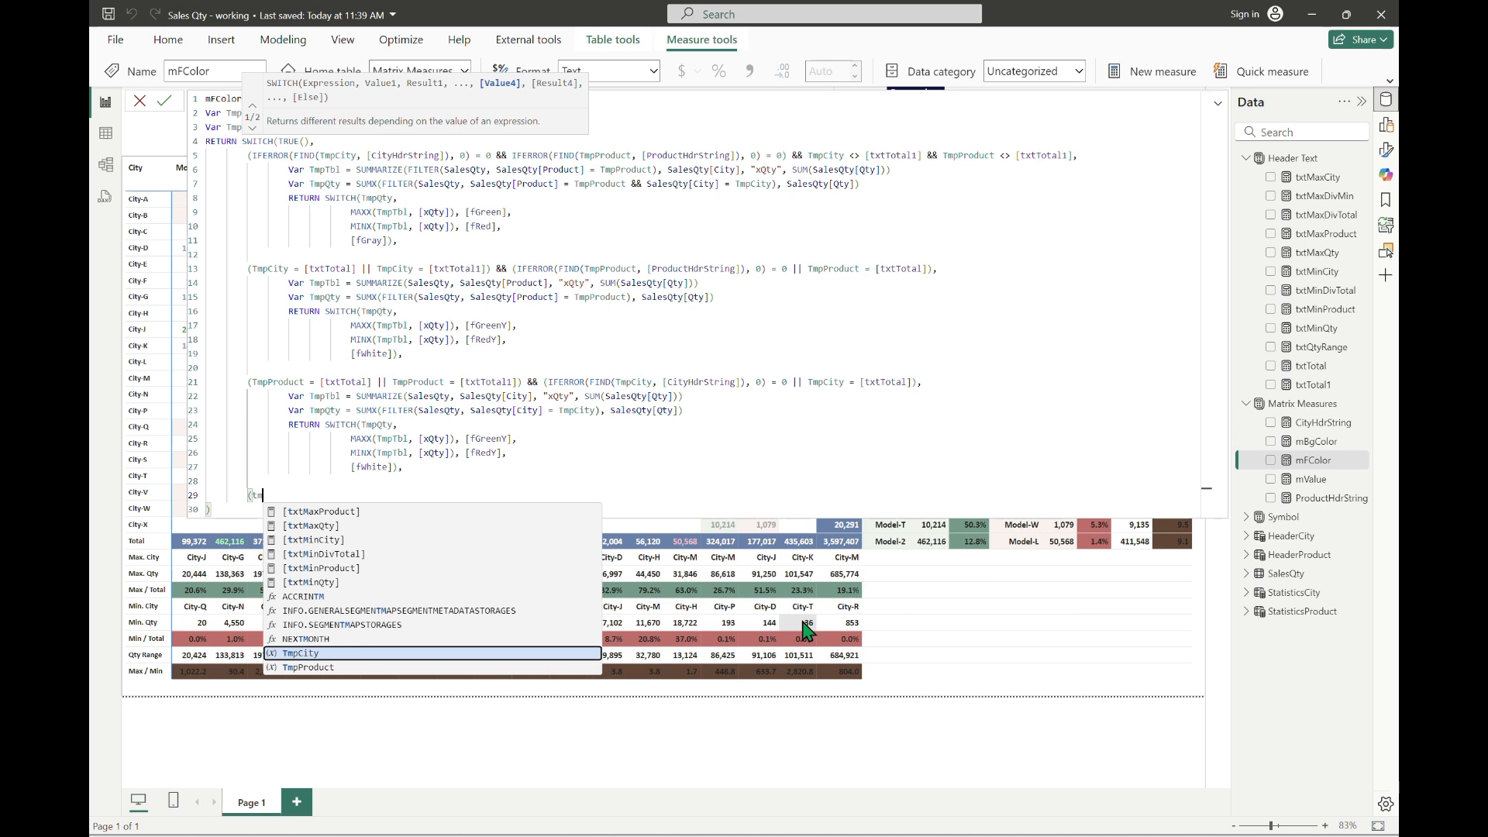
key("Tab")
type("= ")
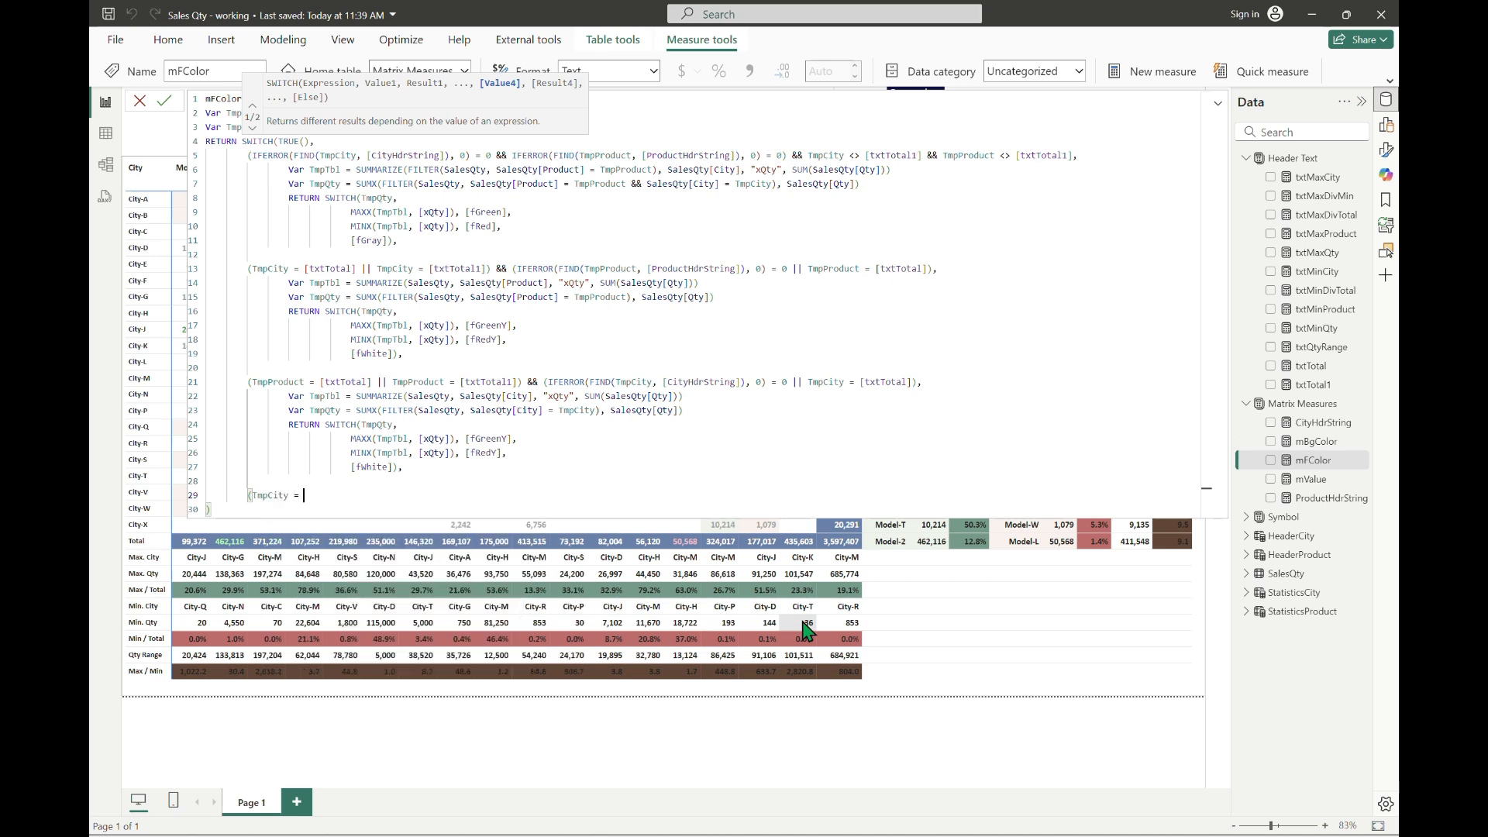
type("[txt")
key("Tab")
Step: Add the alternative || TmpCity = [txtMaxQty] to the new condition and close its parenthesis
type("|| TmpCity")
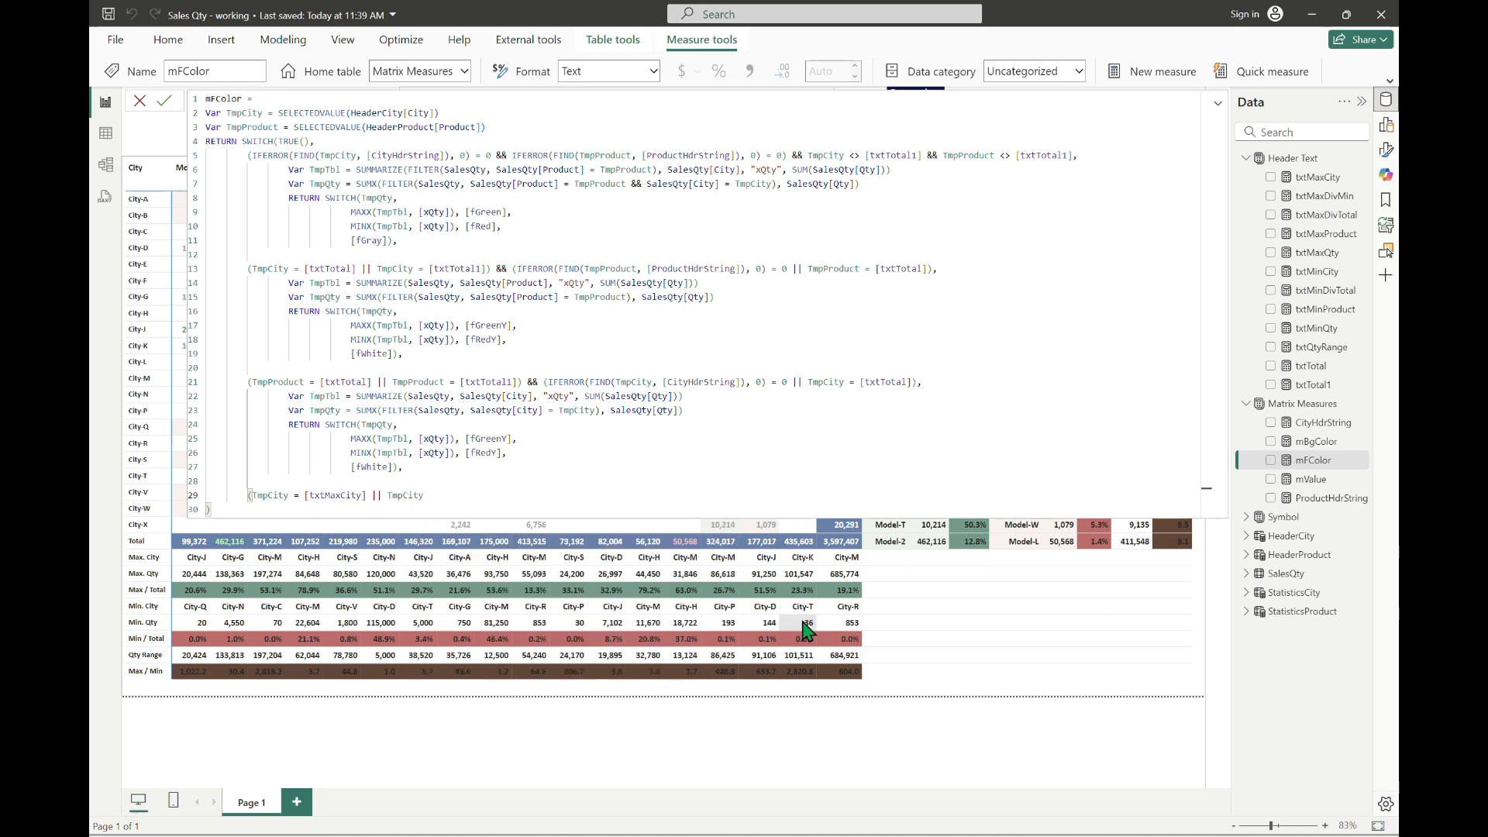
type(" = txtmax")
key("Down")
key("Down")
key("Down")
key("Down")
key("Tab")
type(") && (IFERROR(")
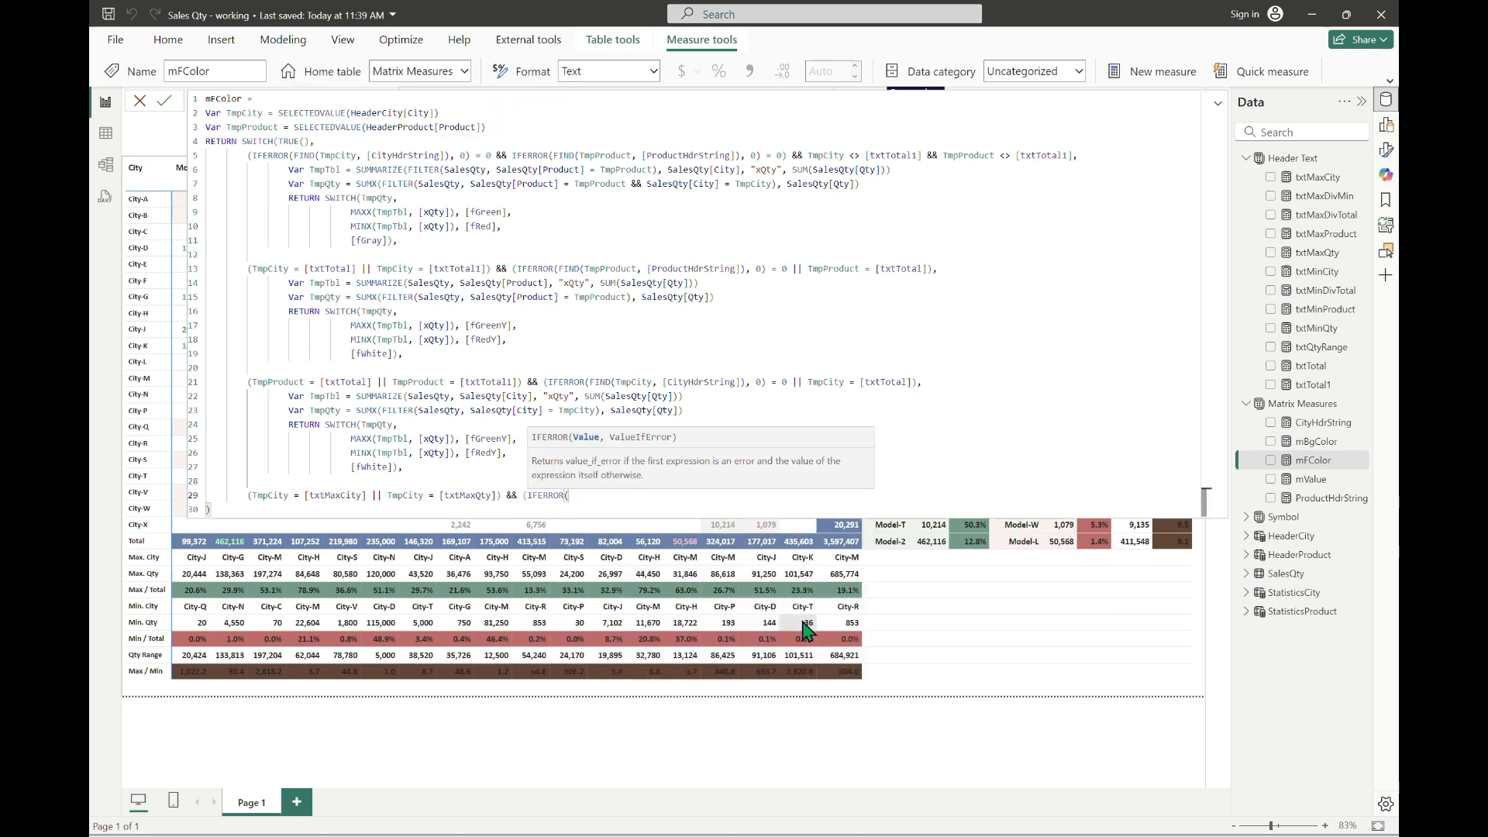
type("FIND(TmpCity")
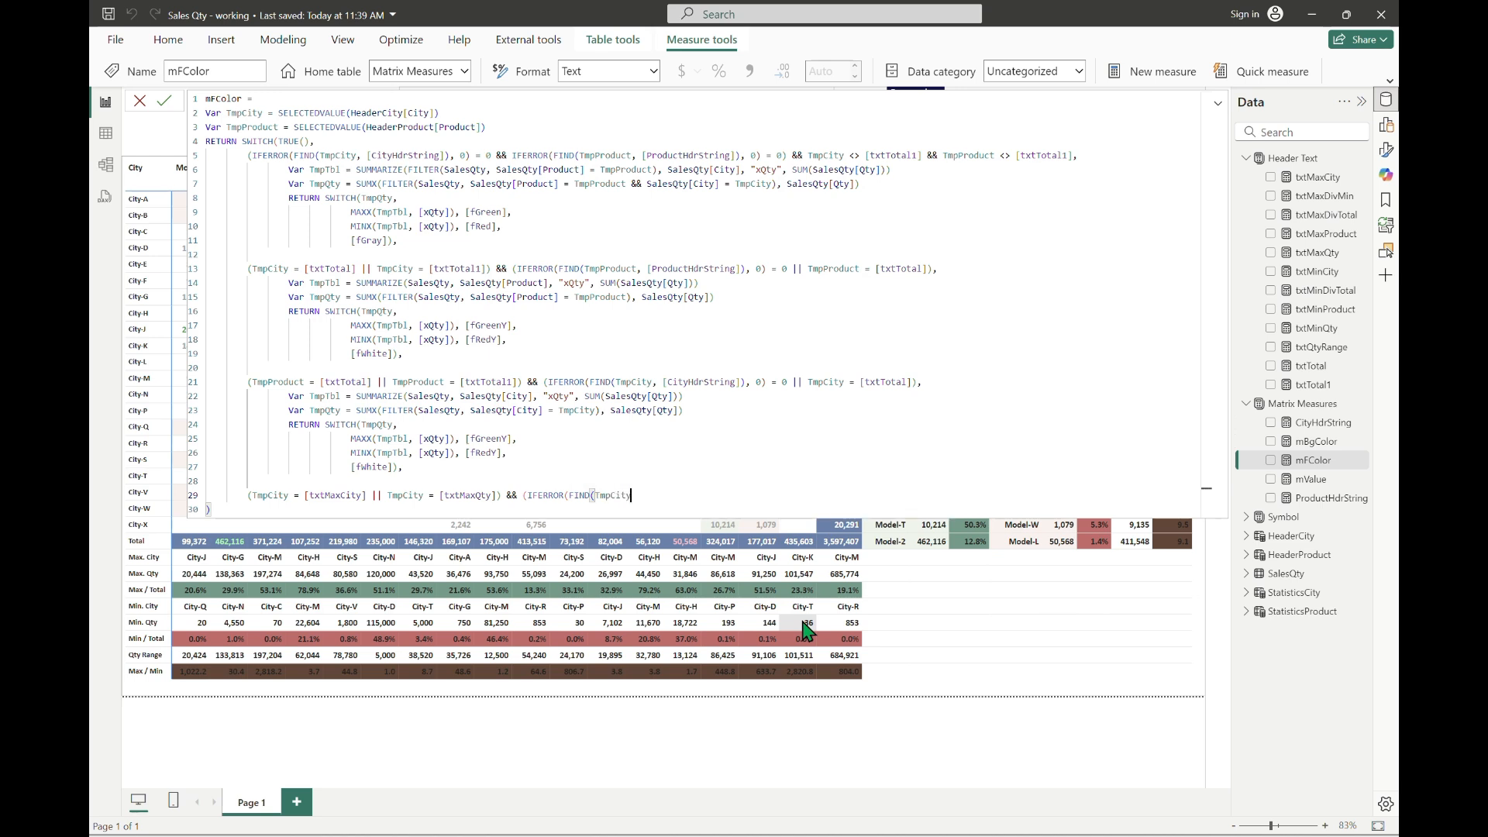
Step: Extend the condition with && and the third block's copied test (IFERROR(FIND(TmpCity, [CityHdrString]), 0) = 0 || TmpCity = [txtTotal])
key("Up")
key("Up")
key("Left")
key("Left")
key("Left")
key("Left")
key("Left")
key("Left")
key("Left")
key("Left")
key("Left")
key("Left")
key("Left")
key("Left")
key("Left")
key("Left")
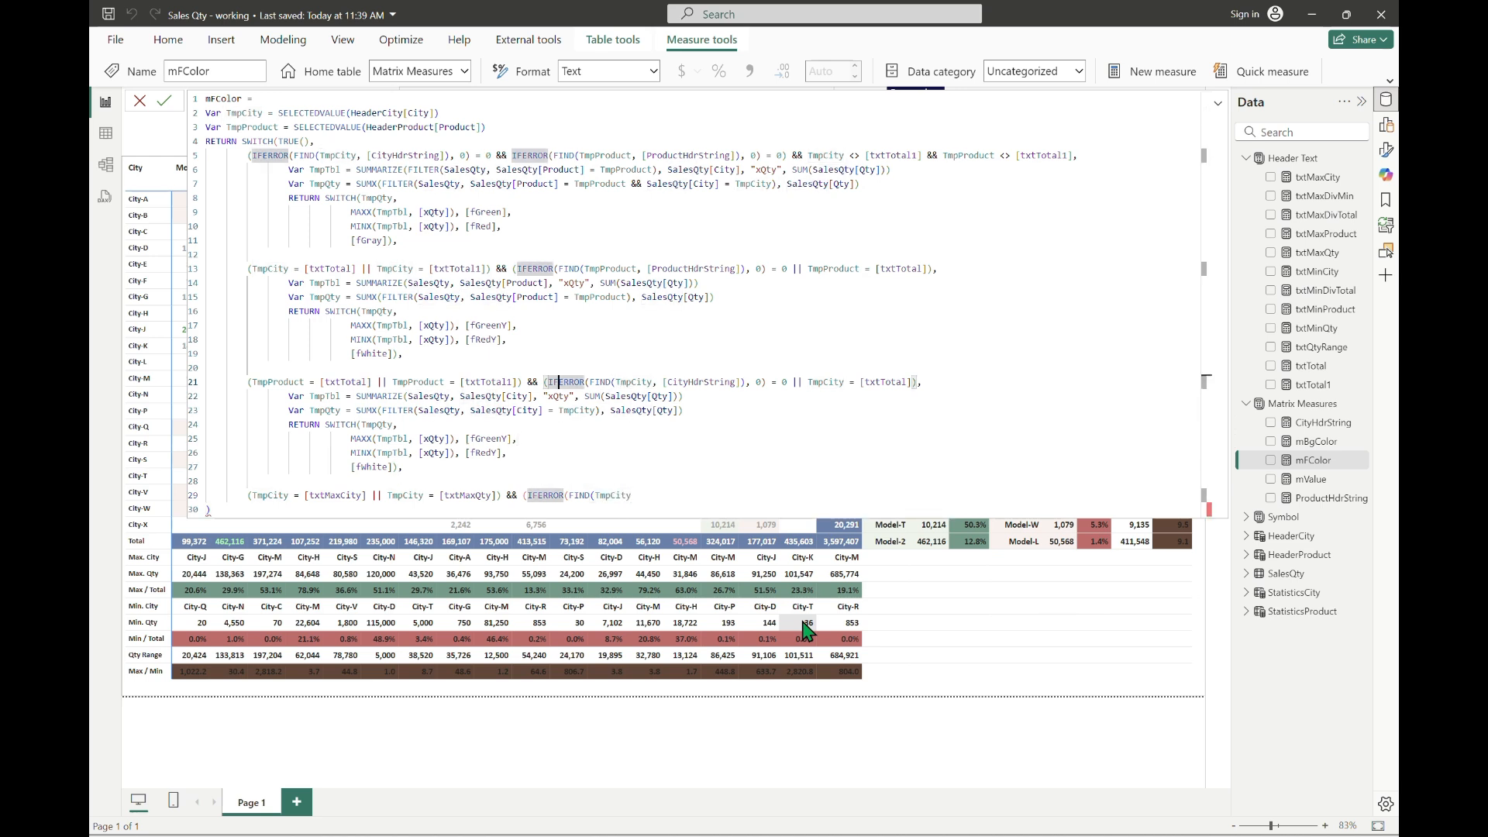
key("shift+End")
key("shift+Left")
key("ctrl+c")
key("Down")
key("Down")
key("Down")
key("Down")
key("Down")
key("Down")
key("Down")
key("Down")
key("ctrl+shift+Left")
key("ctrl+shift+Left")
key("ctrl+shift+Left")
key("ctrl+shift+Left")
key("ctrl+v")
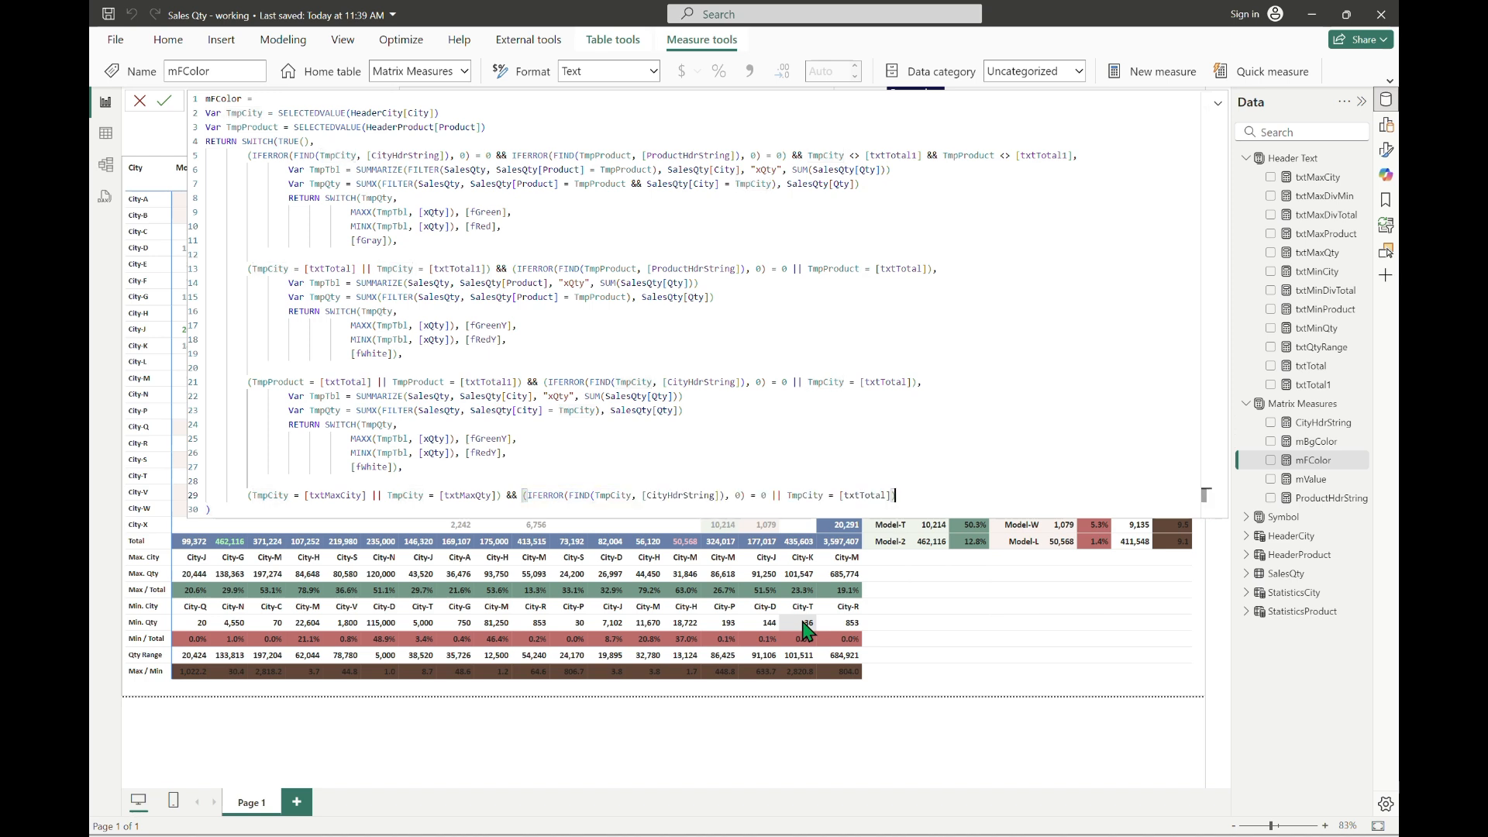
Step: Give the [txtMaxCity]/[txtMaxQty] condition the result [fGreen] on the same line, followed by a comma
type(",")
key("Return")
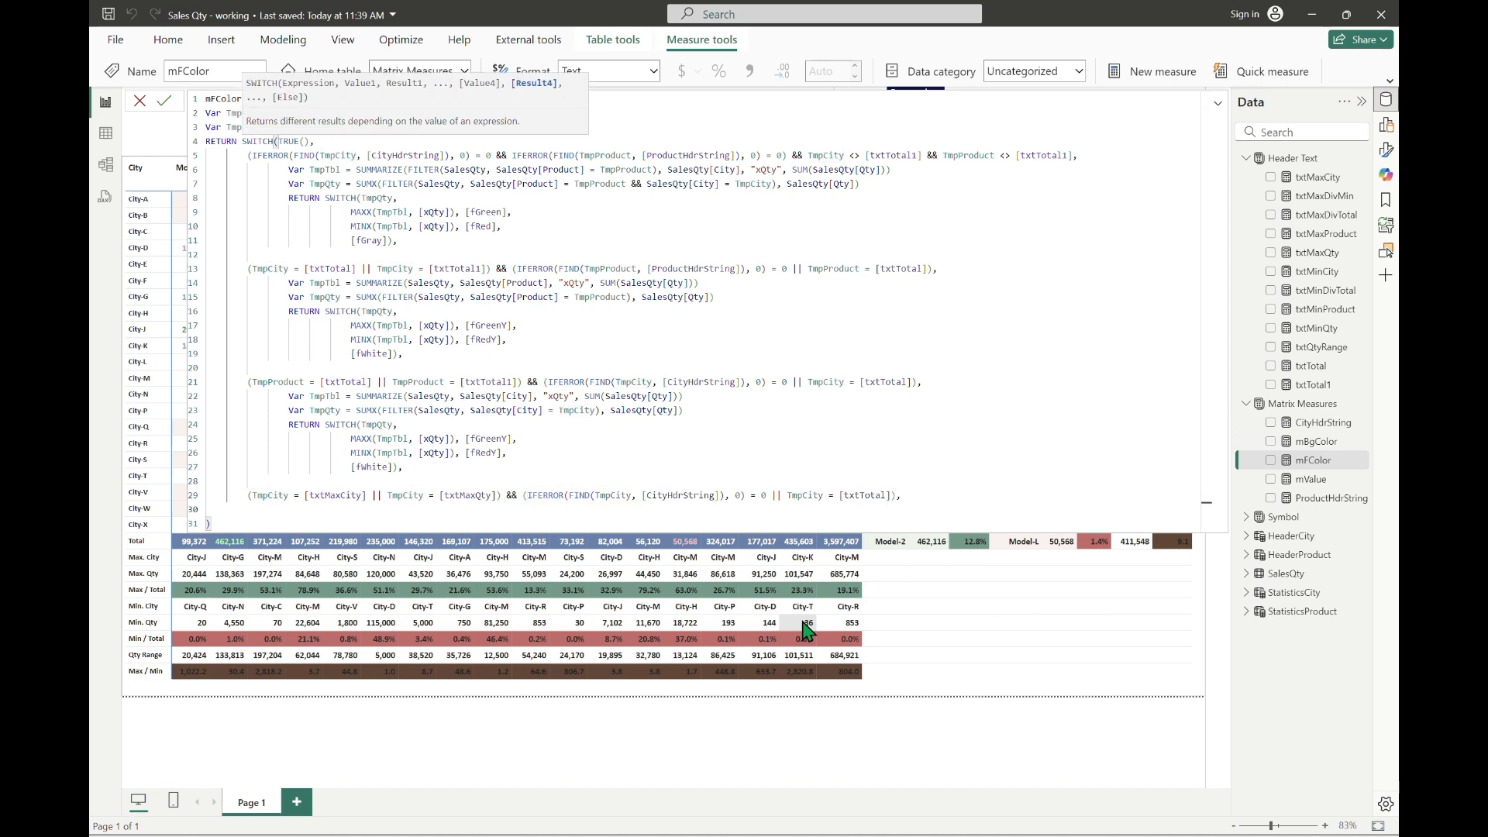
key("BackSpace")
type("bg")
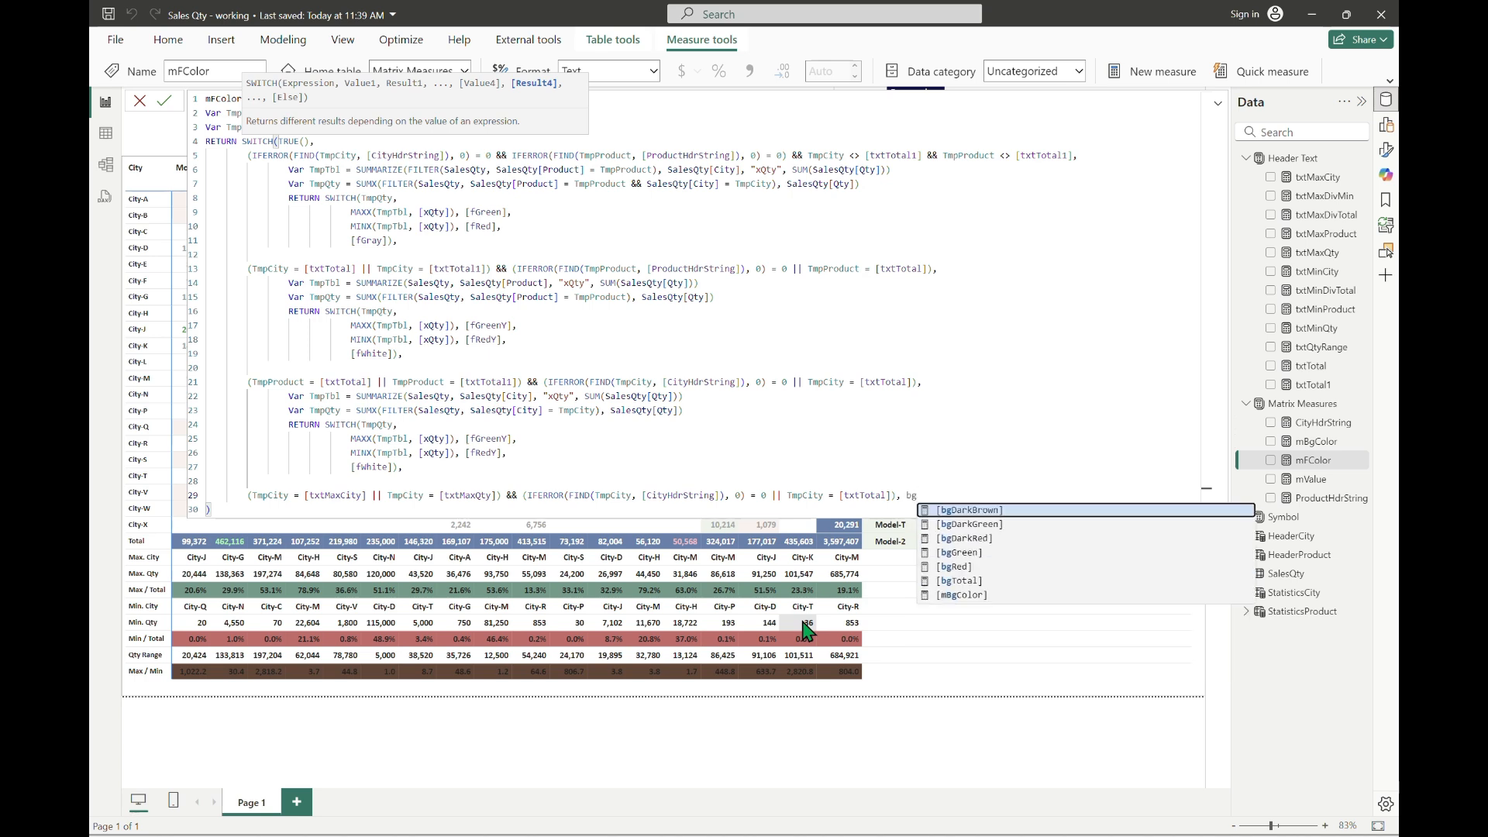
key("BackSpace")
key("BackSpace")
type("[fGreen]")
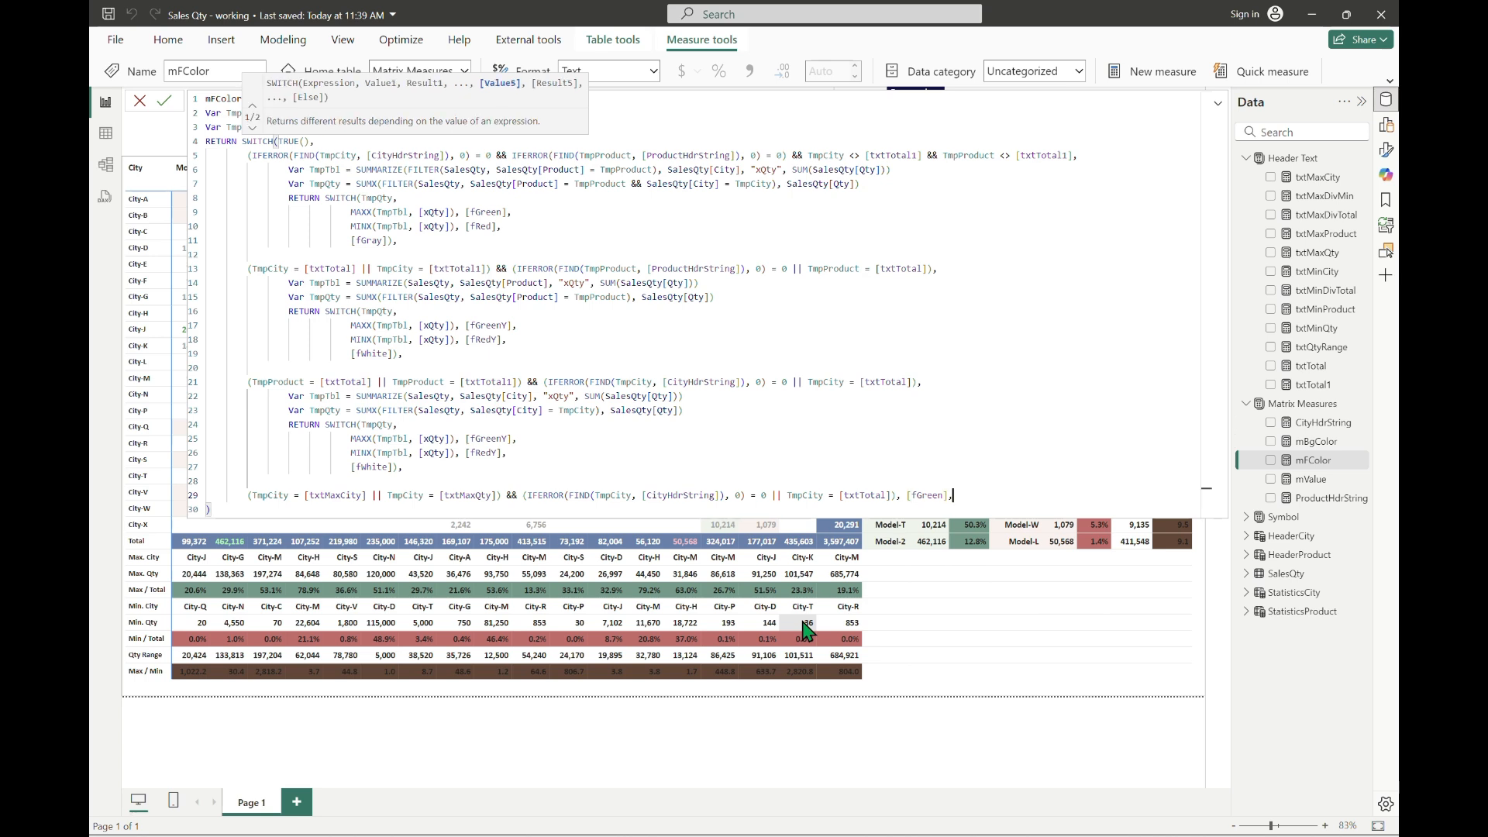
type(",")
Step: Duplicate the [fGreen] condition line below and change its first comparison to [txtMinCity]
key("shift+Return")
type("(TmpCity = [txtMaxCity] || TmpCity = [txtMaxQty]) && (IFERROR(FIND(TmpCity, [CityHdrString]), 0) = 0 || TmpCity = [txtTotal]), [fGreen],")
key("Home")
key("Right")
key("Right")
key("Right")
key("Right")
key("Right")
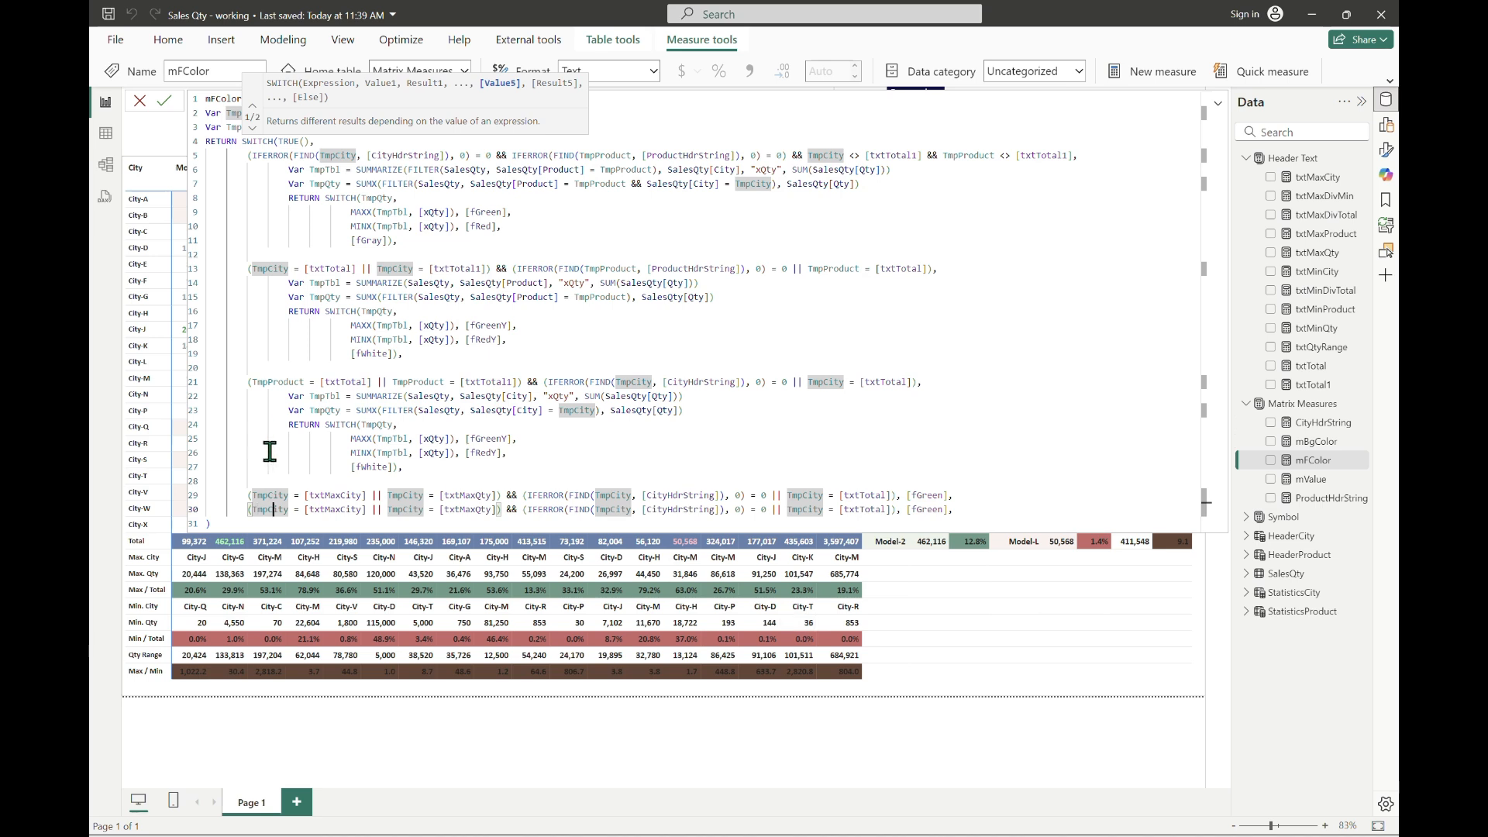
left_click(351, 509)
key("shift+Left")
key("shift+Left")
type("in")
Step: Change the duplicated line's second comparison to [txtMinQty]
key("ctrl+Right")
key("ctrl+Right")
key("ctrl+Right")
key("ctrl+Right")
key("Right")
key("Right")
key("Right")
key("Right")
key("Right")
key("Right")
key("Right")
key("Right")
key("Delete")
key("Delete")
type("in")
Step: Set the duplicated line's result to [fRed]
key("End")
key("Left")
key("ctrl+shift+Left")
type("fred")
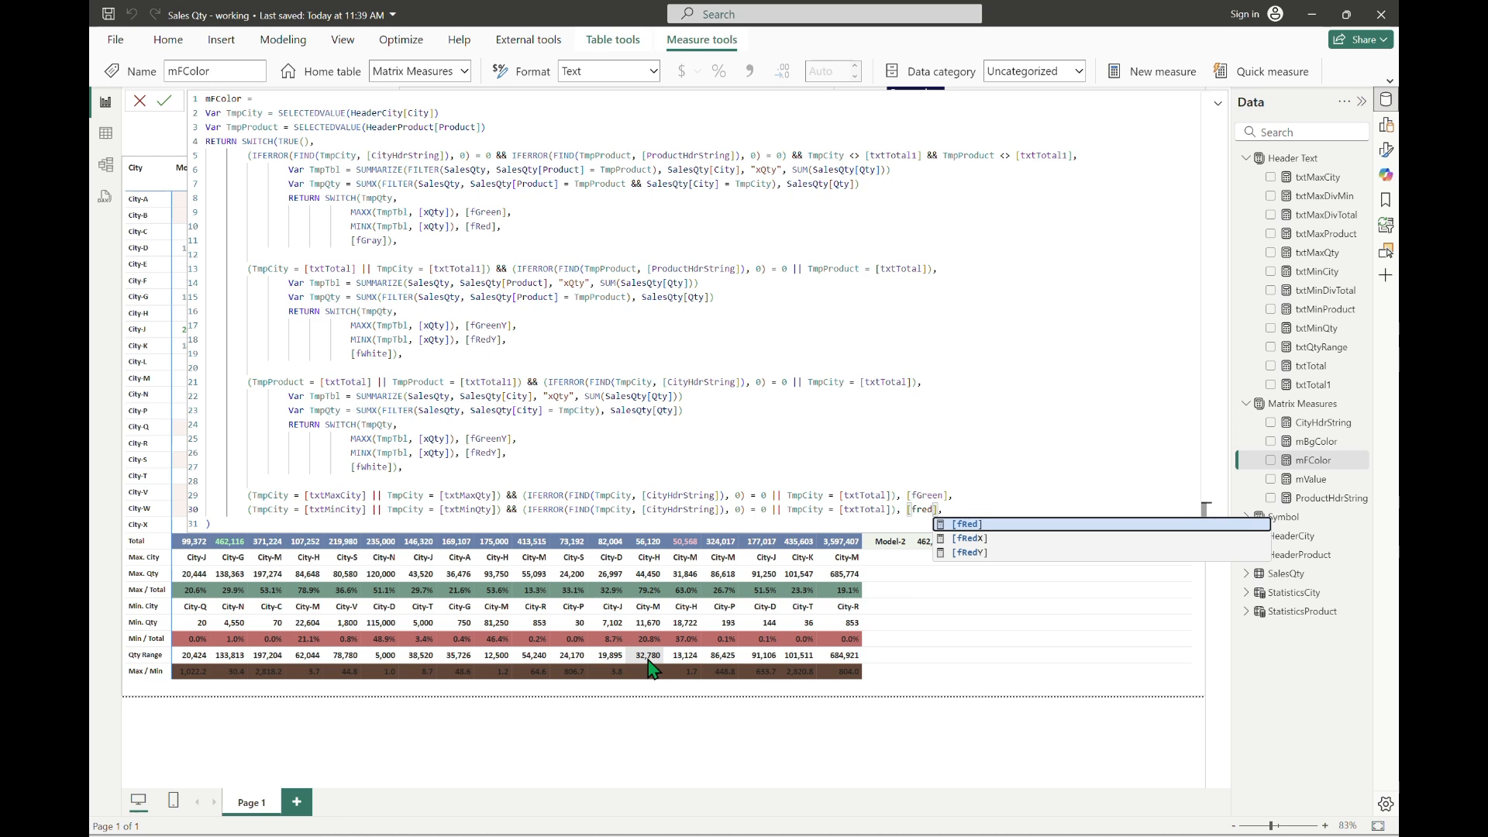
key("Tab")
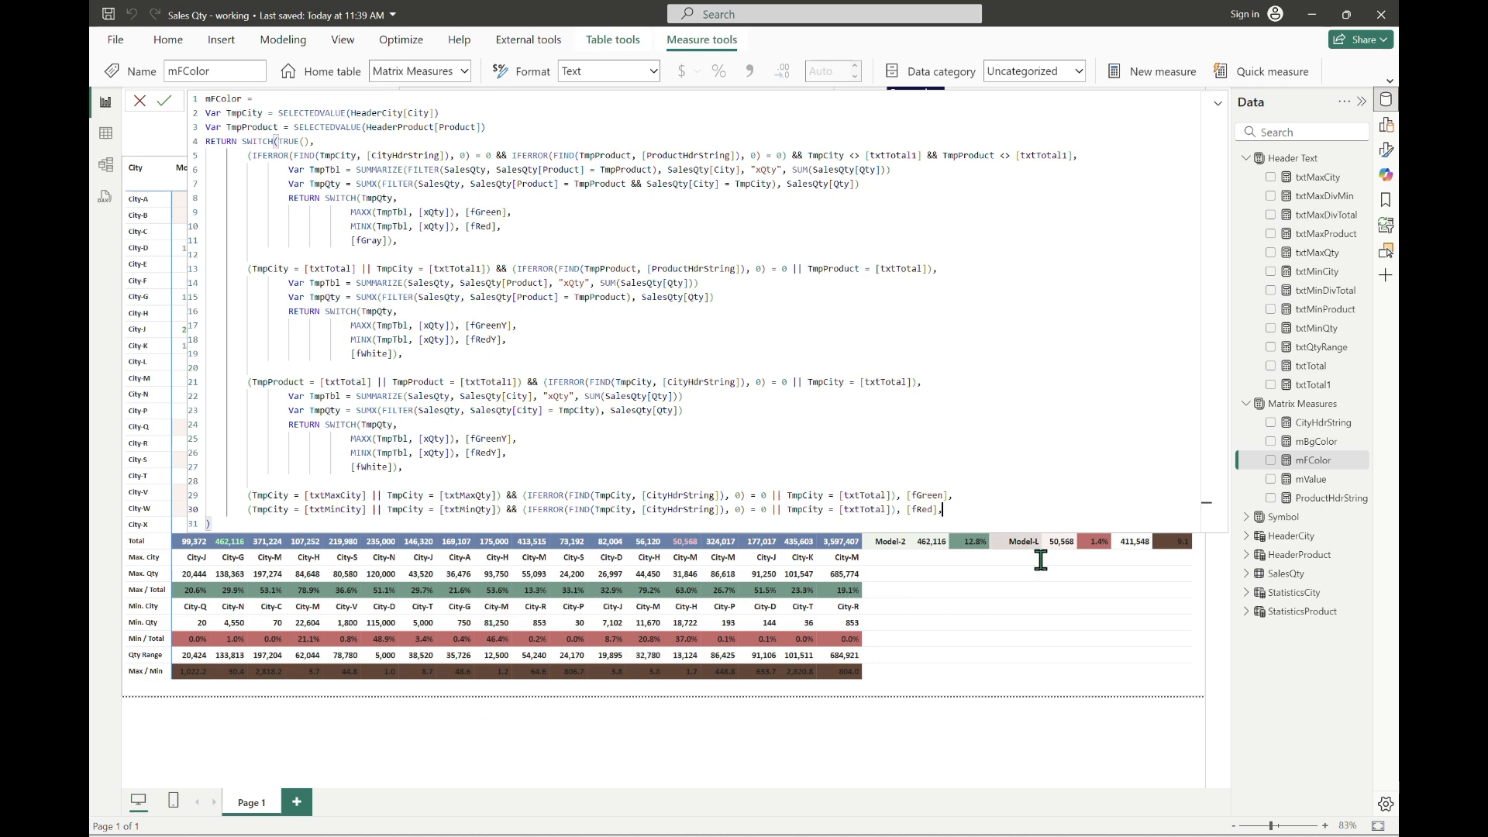
Step: Leave a blank line after the [fRed] line and start another condition with TmpCity = [txtMaxDivTotal]
key("shift+Return")
key("shift+Return")
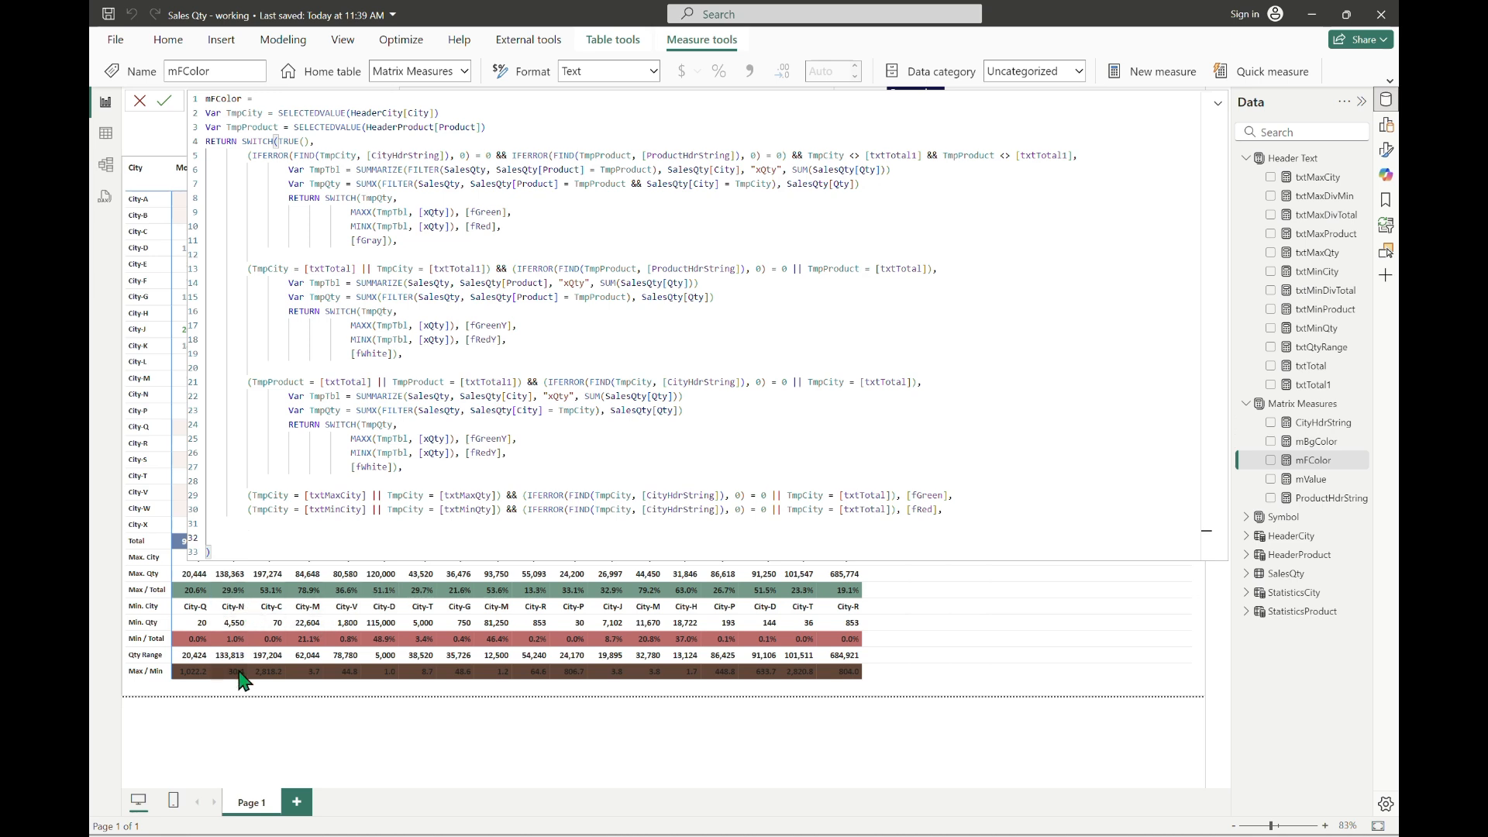
type("(TmpCity ")
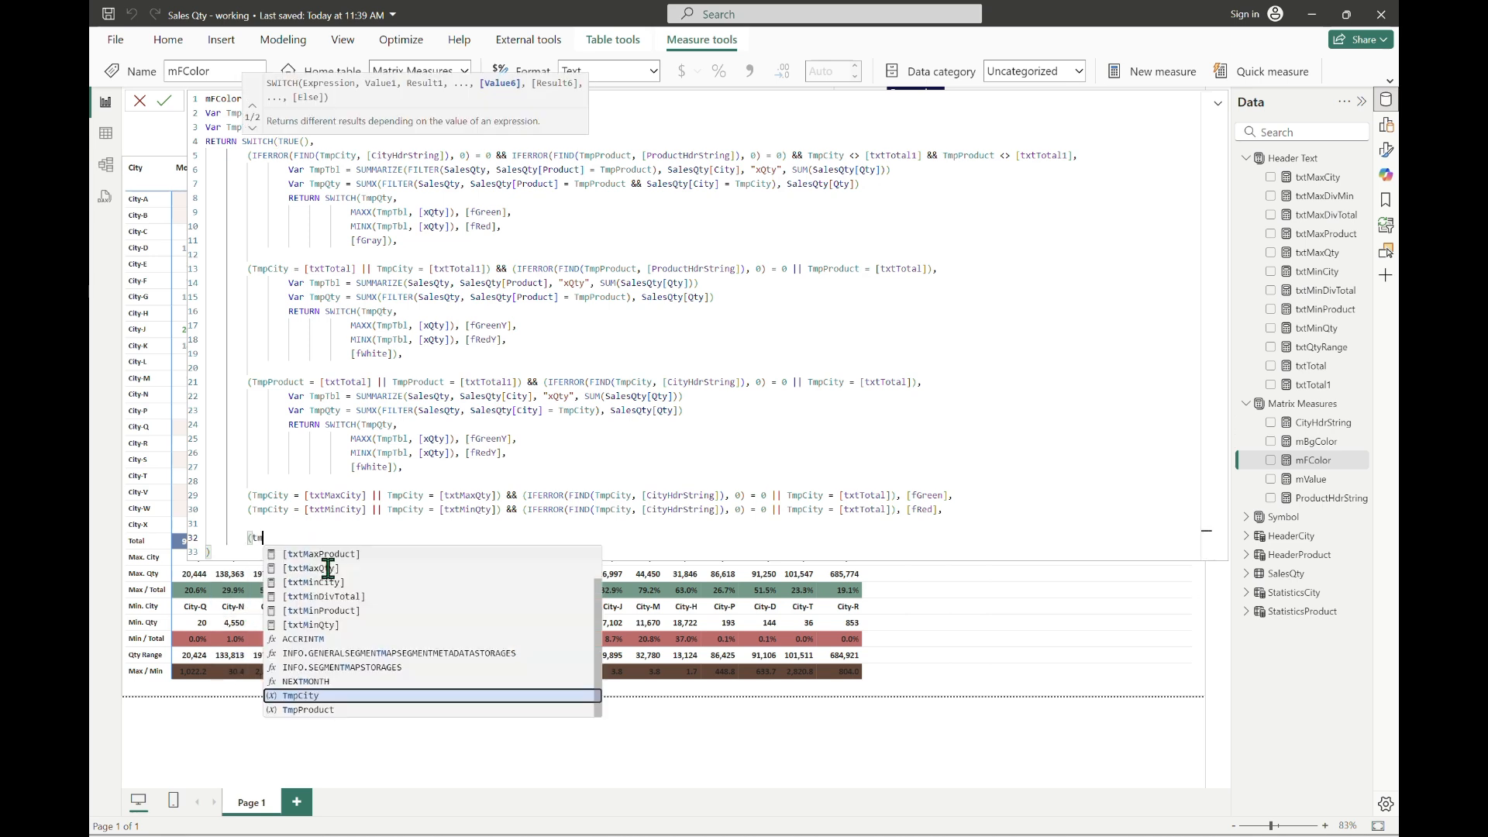
type("= txtm")
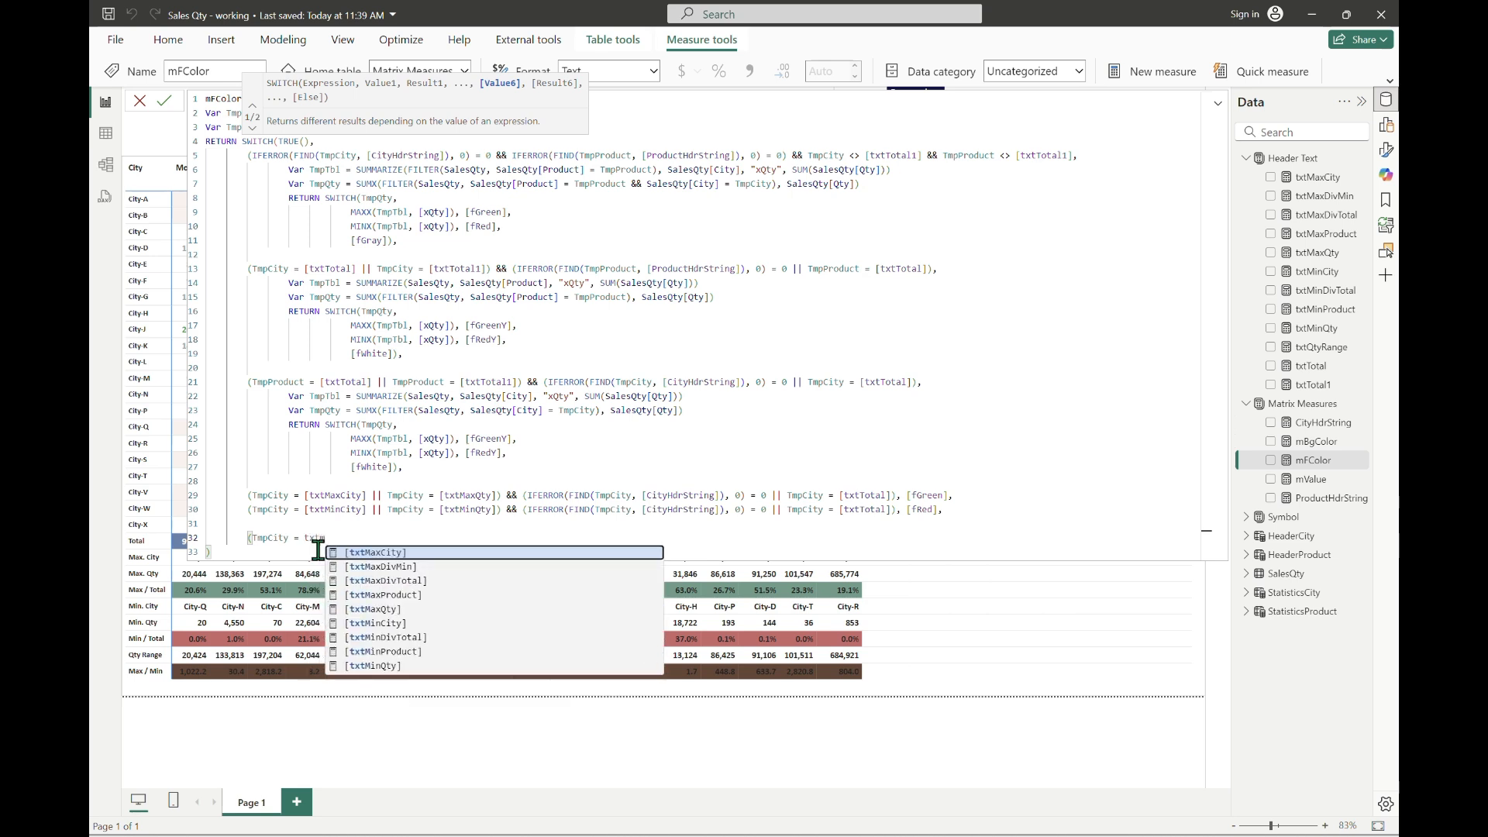
type("axDivTotal]")
key("Down")
key("Tab")
Step: Add the alternatives TmpCity = [txtMinDivTotal] and TmpCity = [txtMaxDivMin], joined with ||, and close the parenthesis
type("|| ")
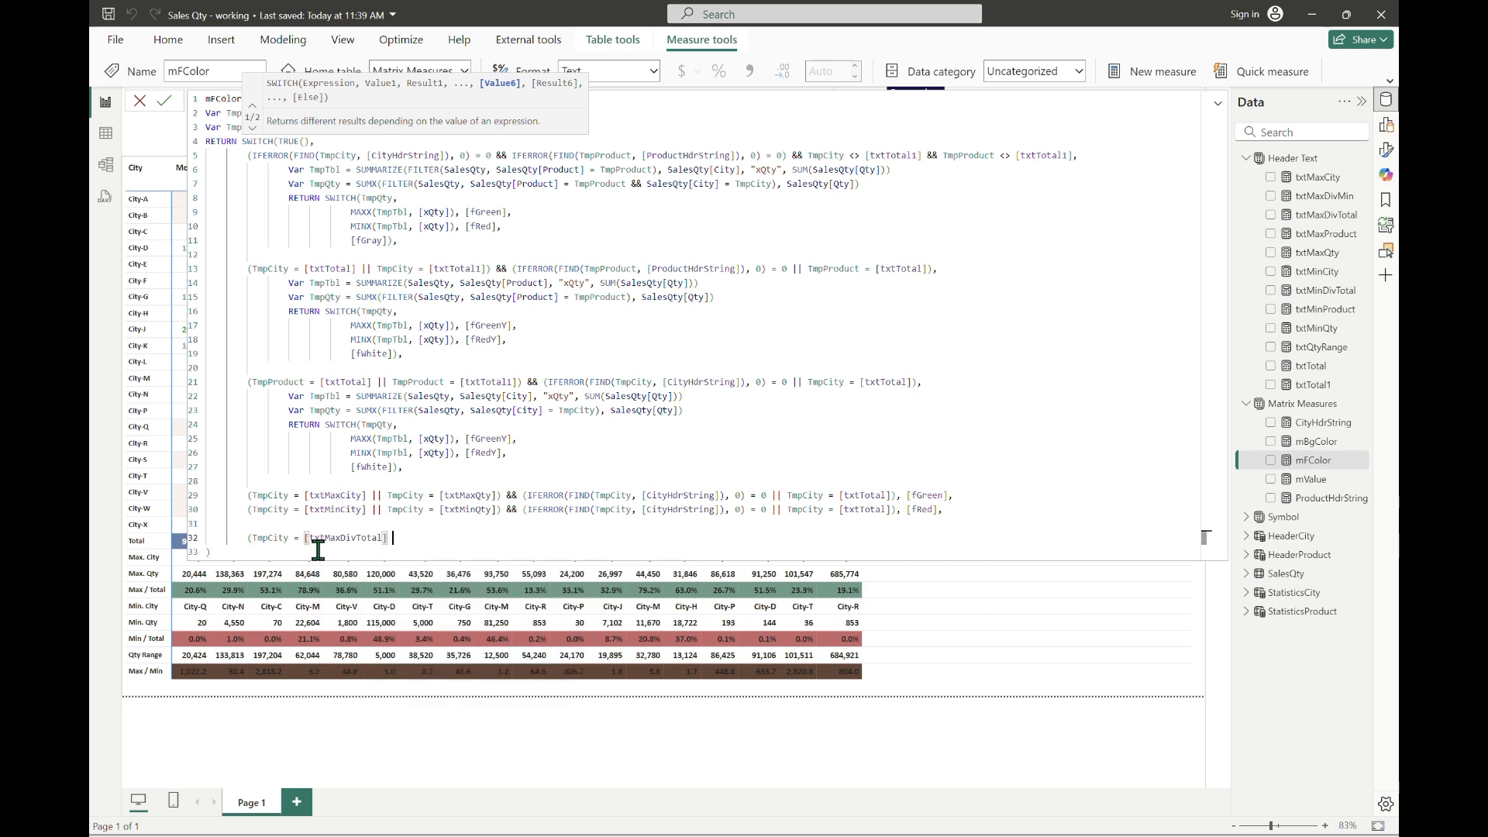
type("TmpCity =")
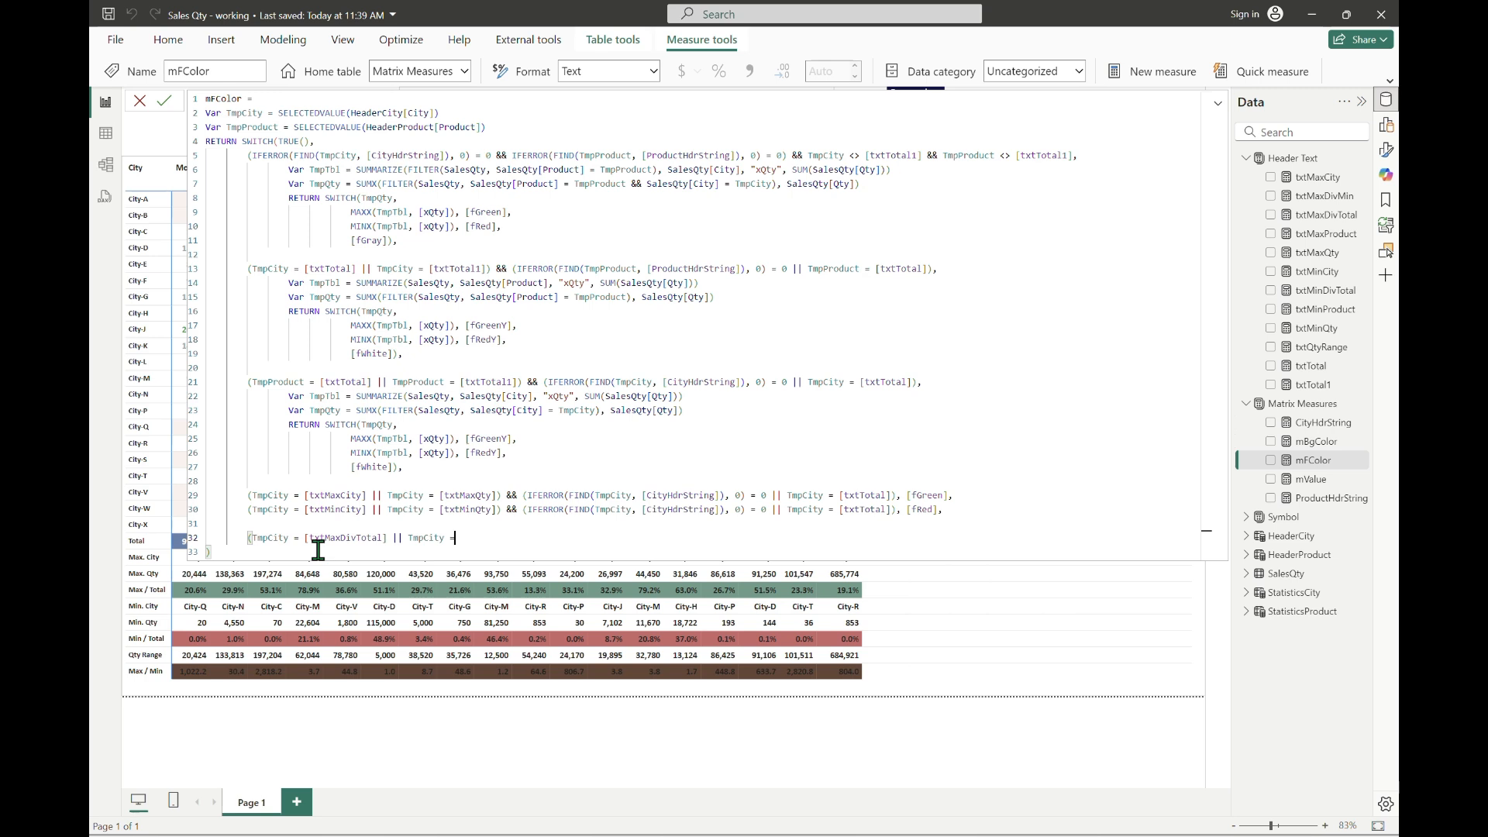
type(" txtmind")
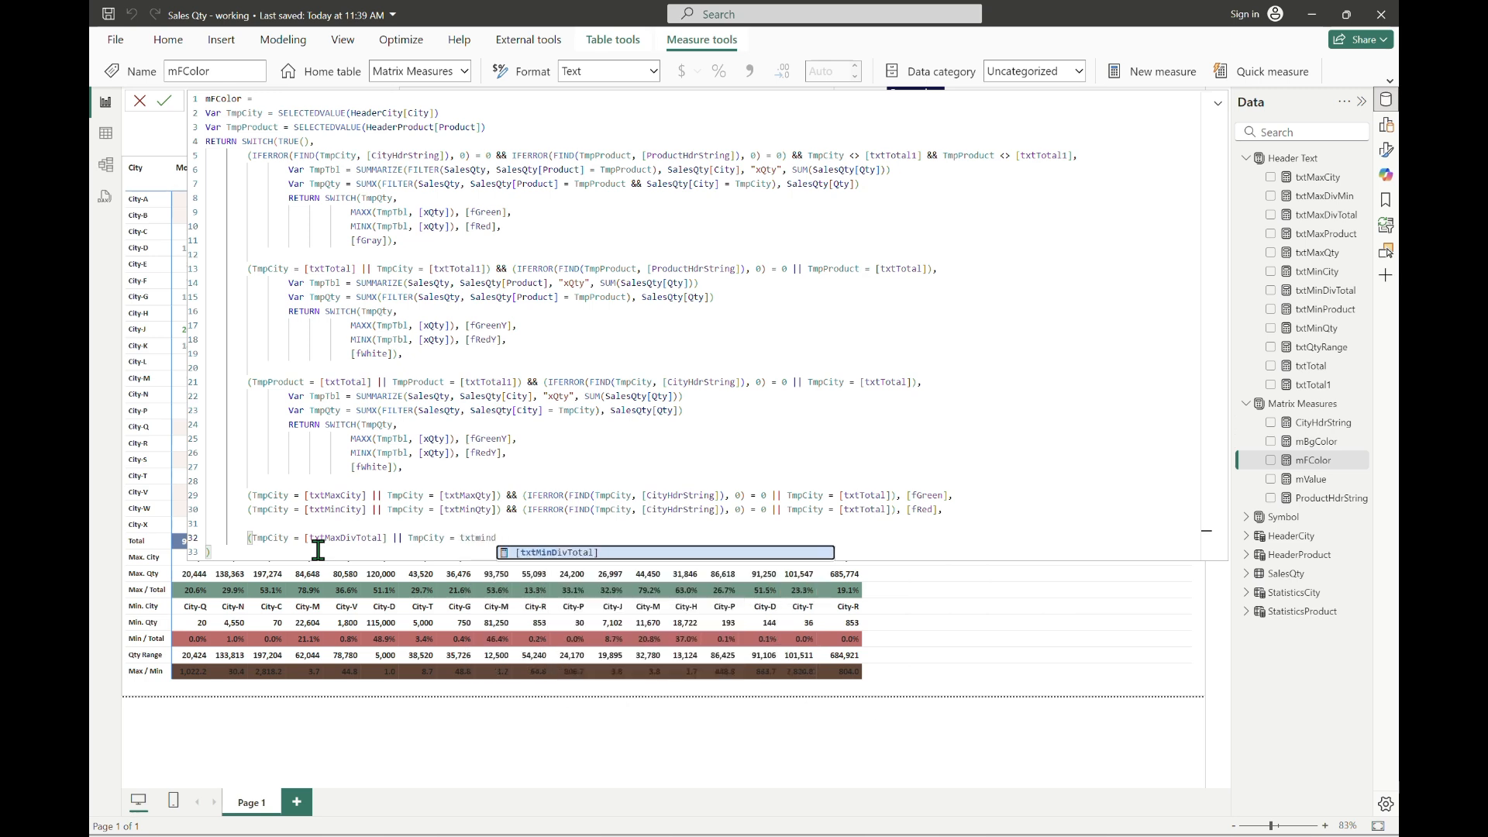
key("Tab")
type("|| TmpCity ")
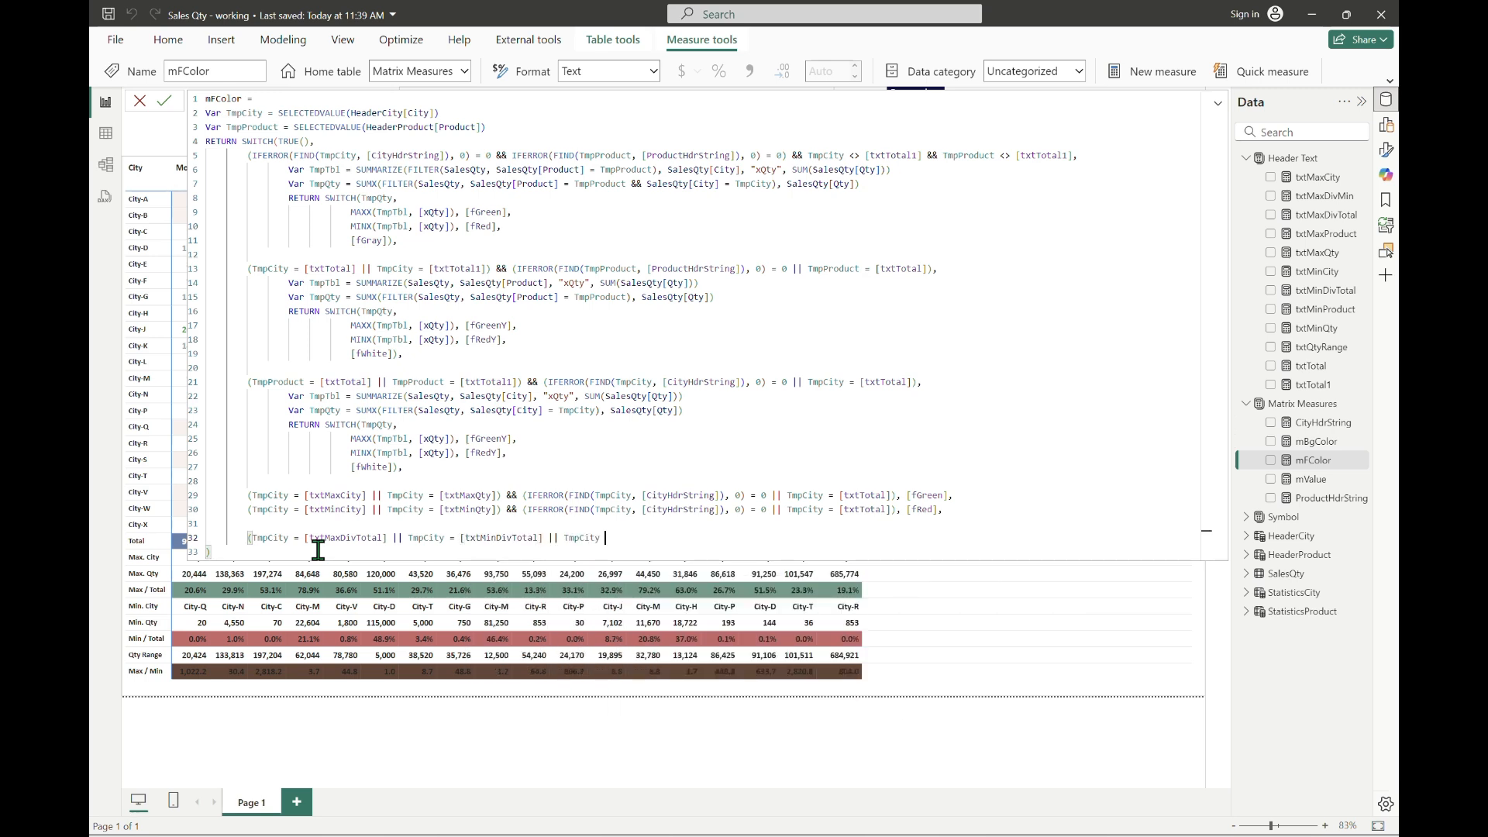
type("= txtmaxdivmin")
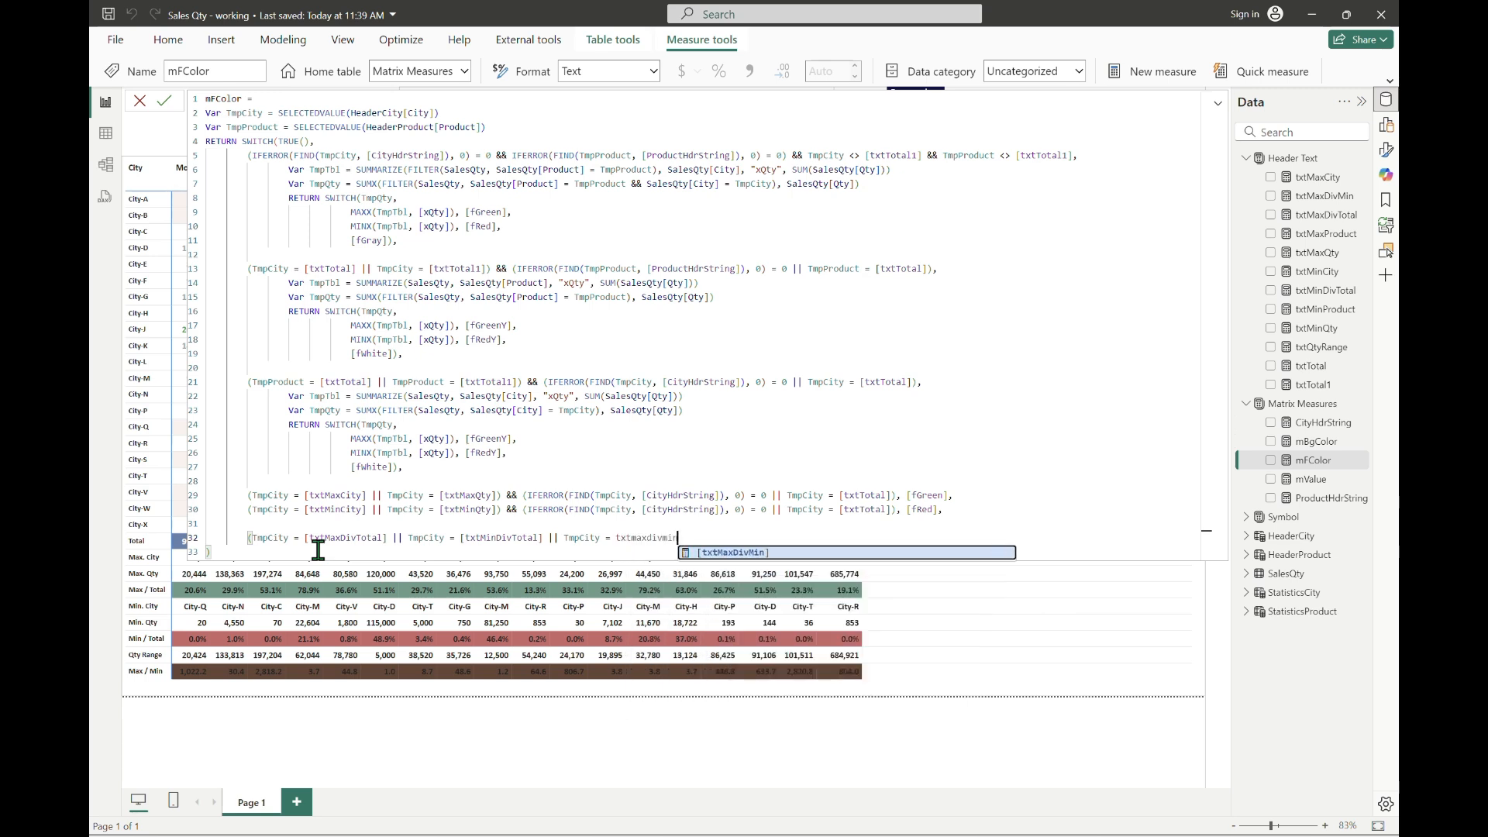
key("Tab")
type(")")
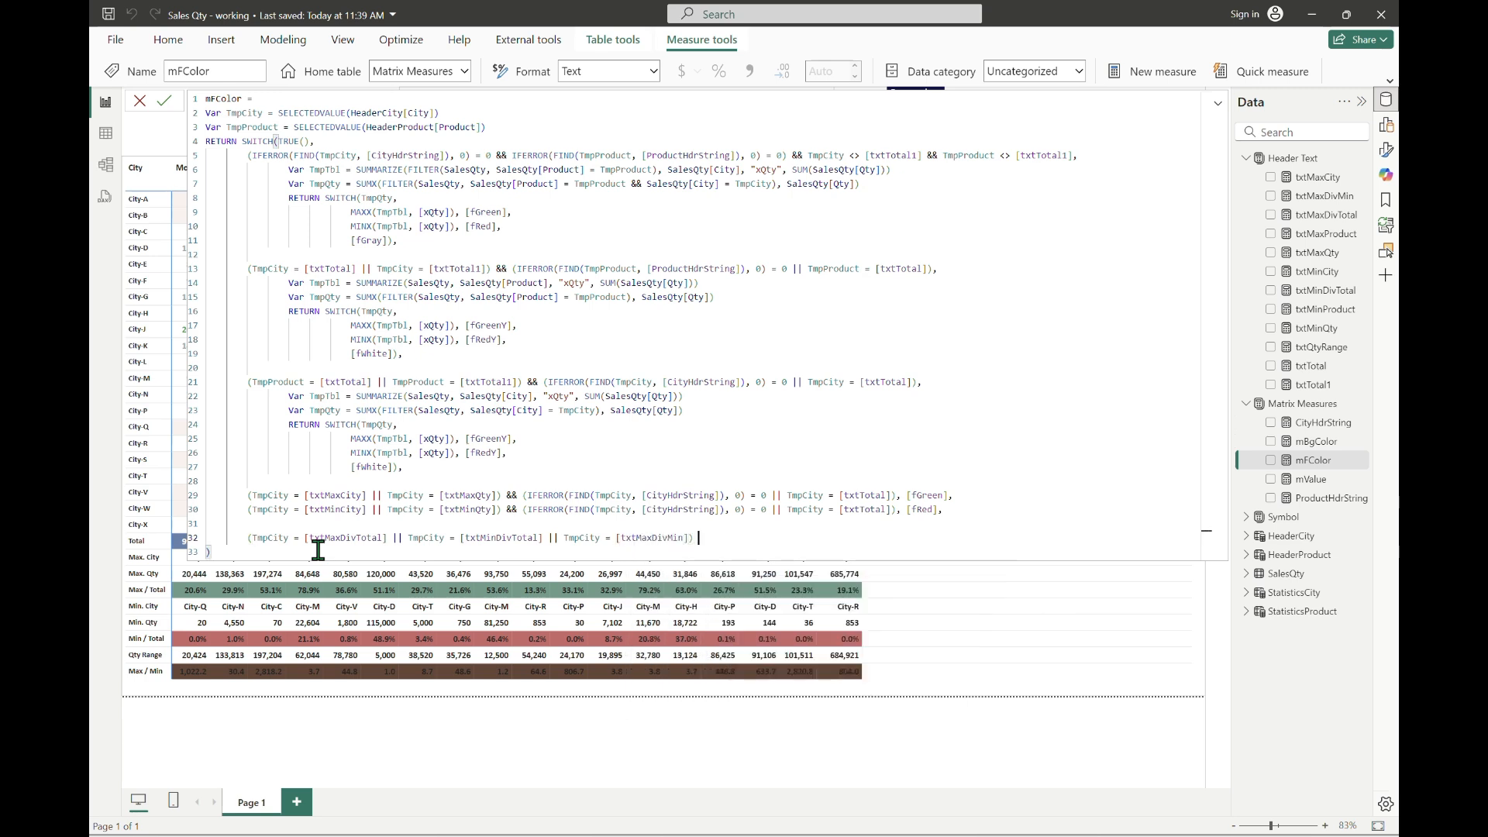
Step: Append && and only the IFERROR(FIND(TmpCity, [CityHdrString])) test with its [txtTotal] alternative, copied from the [fGreen] line, to the last condition
type("(TmpCity = [txtMaxCity] || TmpCity = [txtMaxQty]) && (IFERROR(FIND(TmpCity, [CityHdrString]), 0) = 0 || TmpCity = [txtTotal]), [fGreen],")
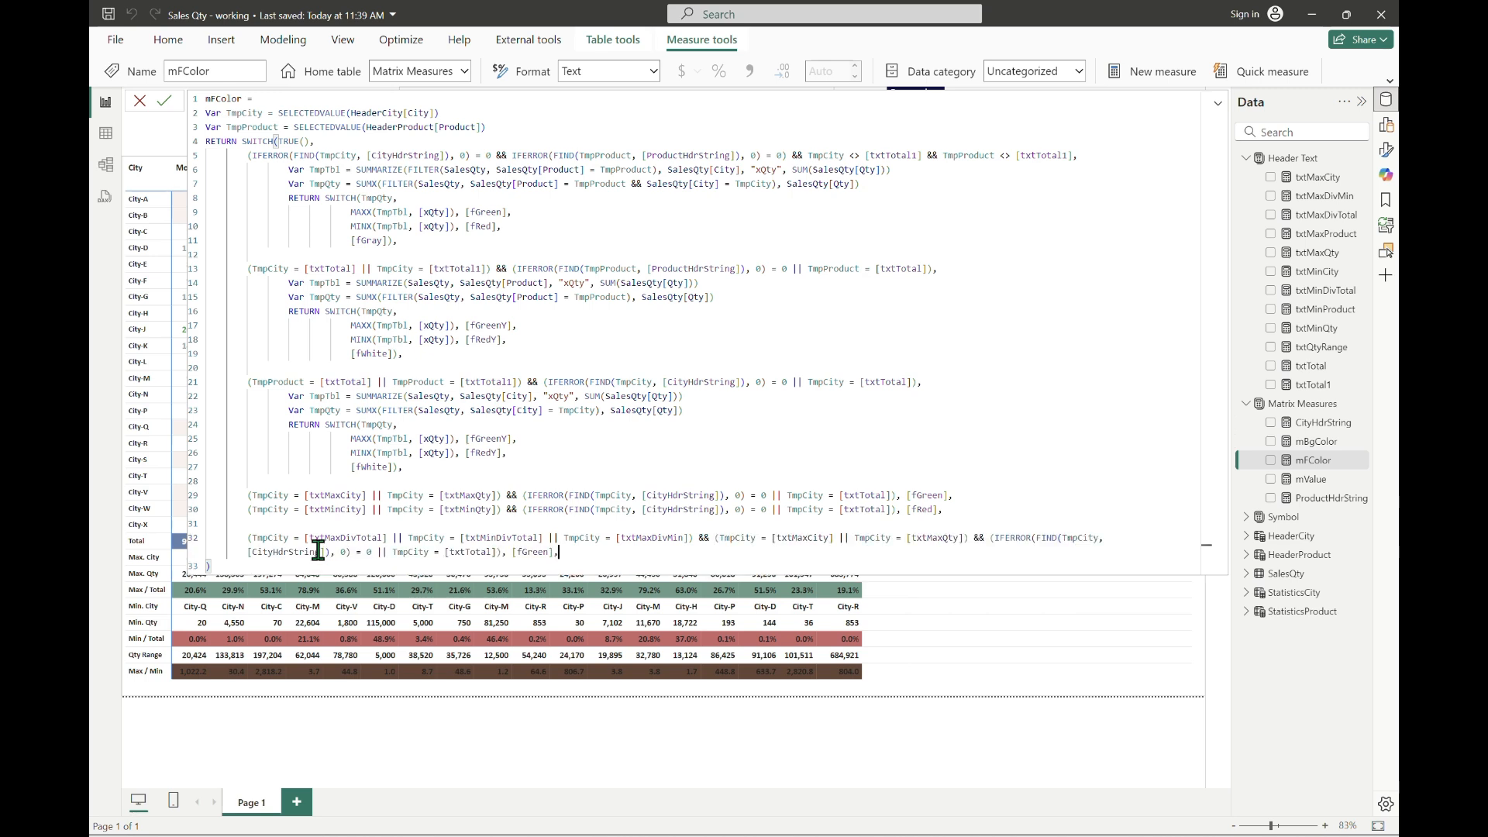
key("ctrl+z")
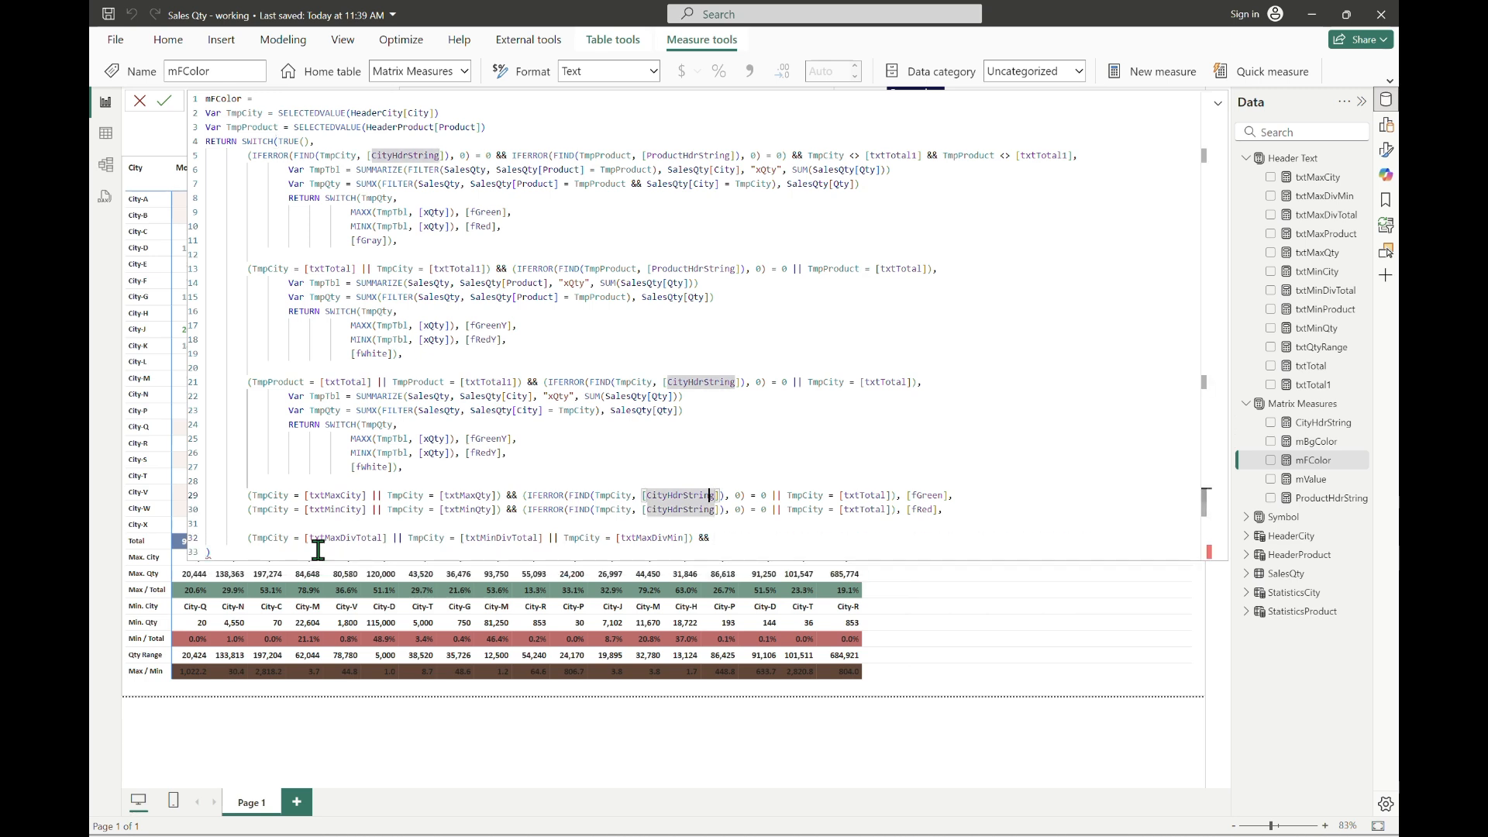
key("ctrl+Left")
key("ctrl+Left")
key("ctrl+Left")
key("ctrl+Left")
key("ctrl+Left")
key("ctrl+Left")
key("Right")
key("Right")
key("Right")
key("shift+End")
key("shift+Left")
key("shift+Left")
key("shift+Left")
key("shift+Left")
key("shift+Left")
key("shift+Left")
key("shift+Left")
key("shift+Left")
key("shift+Left")
key("shift+Left")
key("shift+Left")
key("ctrl+c")
key("Down")
key("Down")
key("Down")
key("End")
key("ctrl+v")
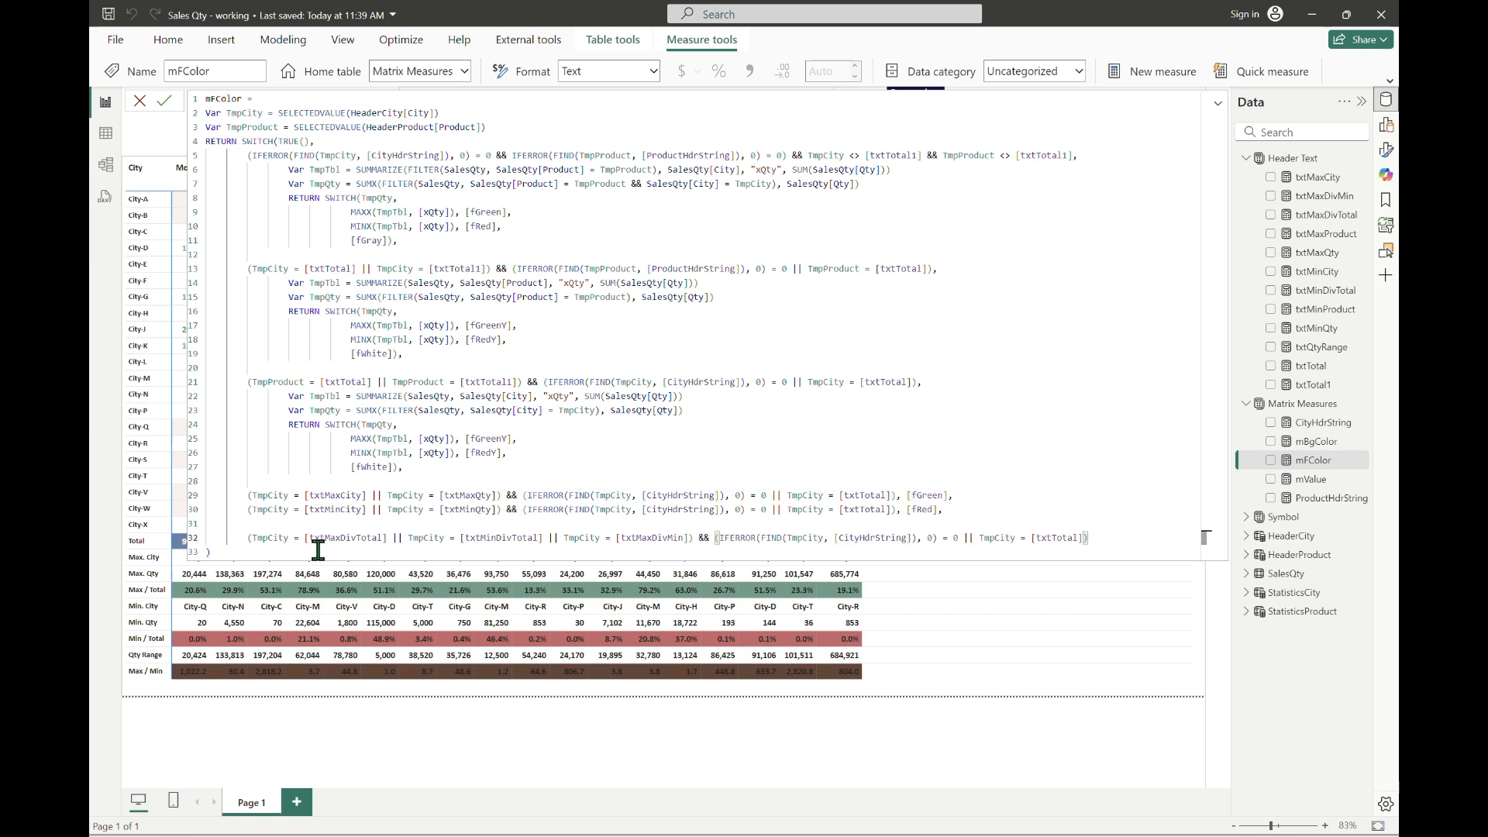
Step: Replace TmpCity with TmpProduct inside the FIND functions of the [fGreen] and [fRed] lines
key("Up")
key("Up")
key("Up")
key("Left")
key("Left")
key("ctrl+Left")
key("ctrl+shift+Right")
type("TmpProduct")
key("Down")
key("ctrl+Left")
key("ctrl+shift+Right")
type("TmpProduct")
Step: Change the text searched by FIND in the [fGreen] line to [ProductHdrString]
key("Up")
key("Right")
key("shift+Right")
key("shift+Right")
key("shift+Right")
key("shift+Right")
key("shift+Right")
type("[ProductHdrString")
key("Tab")
key("ctrl+shift+Right")
key("shift+Right")
key("Delete")
Step: Change the text searched by FIND in the [fRed] line to [ProductHdrString]
key("Down")
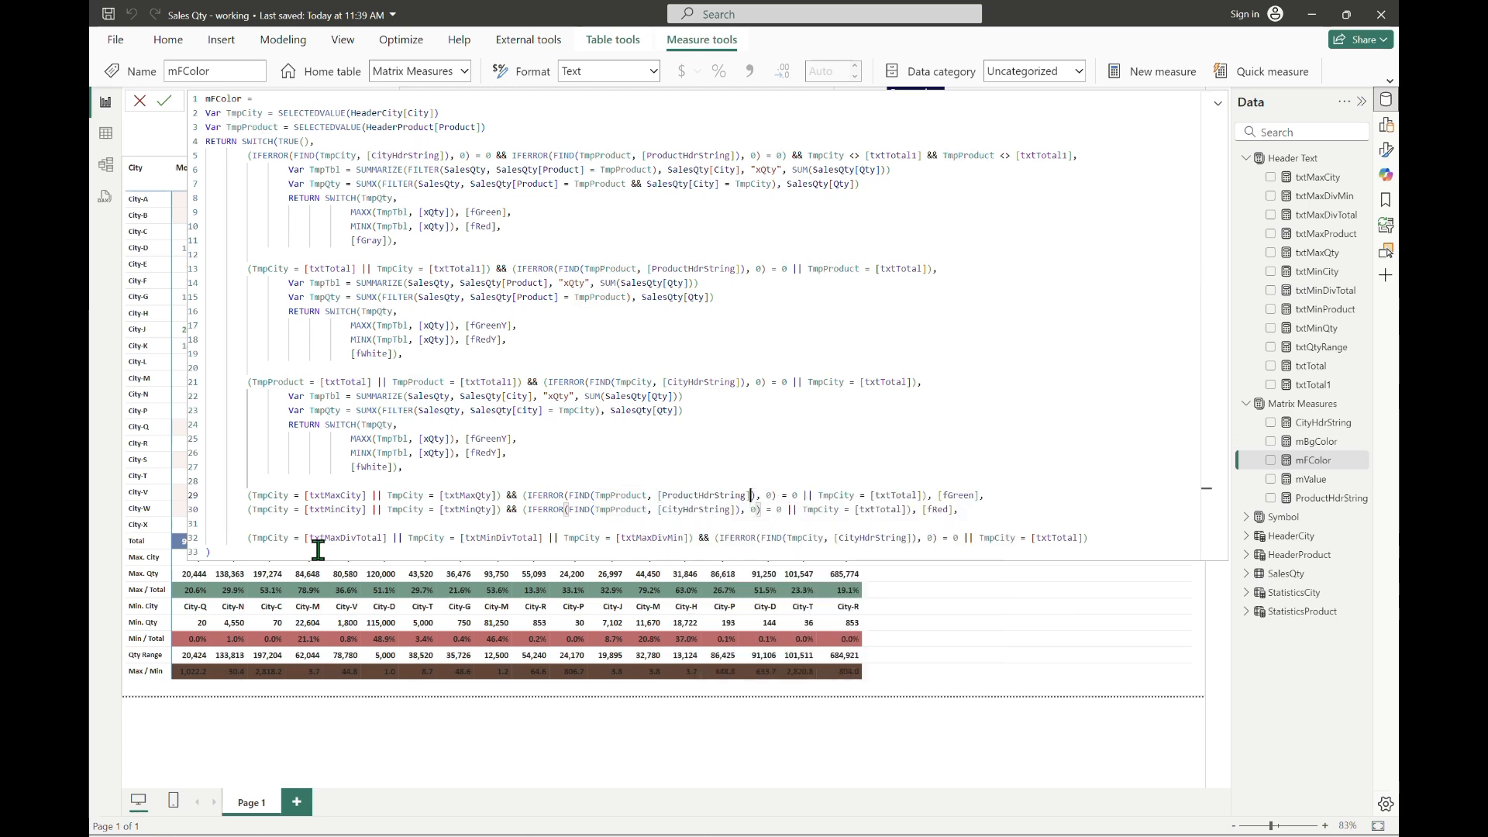
key("ctrl+Left")
key("ctrl+shift+Left")
key("shift+Left")
type("[ProductHdrString")
key("Tab")
Step: Replace TmpCity with TmpProduct in the [txtTotal] comparisons of both the [fGreen] and [fRed] lines
key("Right")
key("Right")
key("Right")
key("Right")
key("Right")
key("Right")
key("Right")
key("Right")
key("Right")
key("Right")
key("Right")
key("Right")
key("Right")
key("Right")
key("Right")
key("Up")
key("Delete")
key("Delete")
key("Delete")
key("Delete")
type("Product")
key("Tab")
key("Down")
key("Left")
key("Left")
key("Left")
key("shift+Left")
key("shift+Left")
key("shift+Left")
key("shift+Left")
key("ctrl+v")
key("Up")
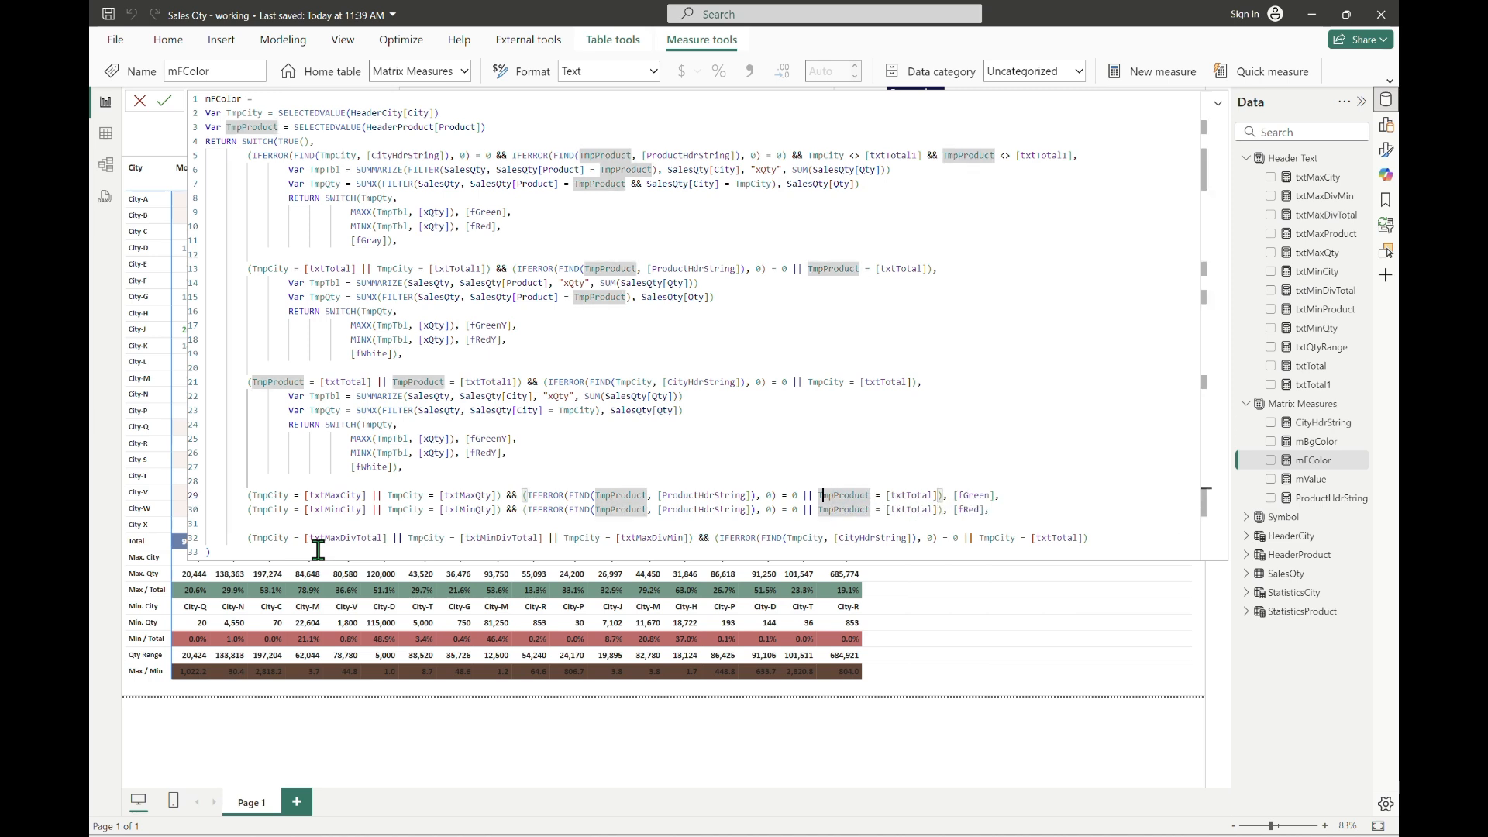
Step: Replace the TmpCity condition after && in the [txtMaxDivTotal] line with the TmpProduct FIND condition copied from the [fGreen] line
key("Left")
key("Left")
key("Left")
key("Left")
key("Left")
key("Left")
key("Left")
key("Left")
key("Left")
key("Left")
key("Left")
key("Left")
key("Left")
key("Left")
key("Left")
key("Left")
key("Left")
key("Left")
key("Left")
key("Left")
key("Left")
key("Left")
key("Left")
key("Left")
key("Left")
key("Left")
key("shift+End")
key("shift+Left")
key("shift+Left")
key("shift+Left")
key("shift+Left")
key("shift+Left")
key("shift+Left")
key("shift+Left")
key("shift+Left")
key("shift+Left")
key("shift+Left")
key("shift+Left")
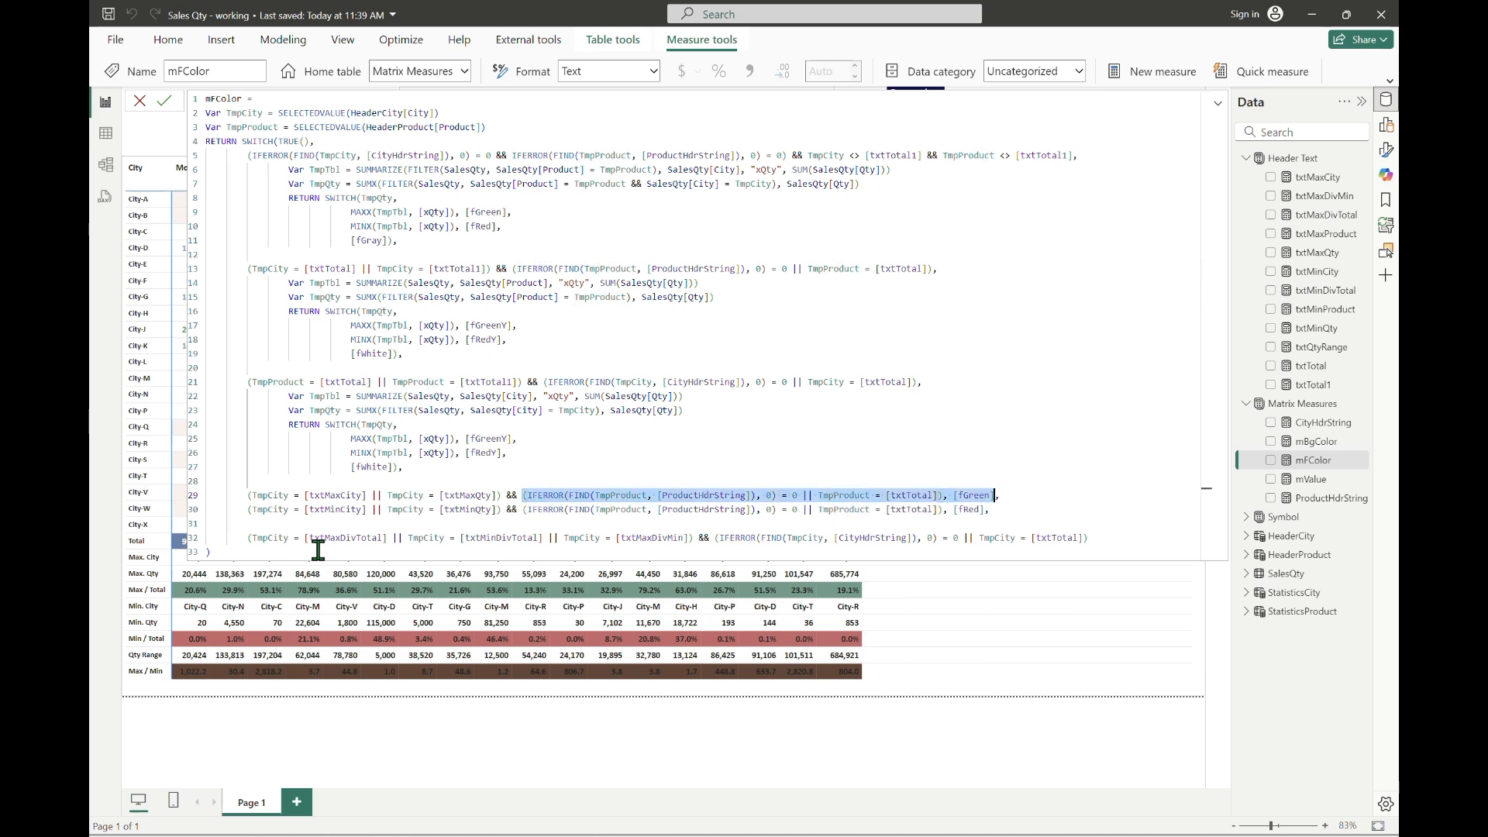
key("Down")
key("Down")
key("Down")
key("Left")
key("Left")
key("Left")
key("Left")
key("Left")
key("Left")
key("Left")
key("Left")
key("Left")
key("Left")
key("Left")
key("Left")
key("Left")
key("Left")
key("shift+End")
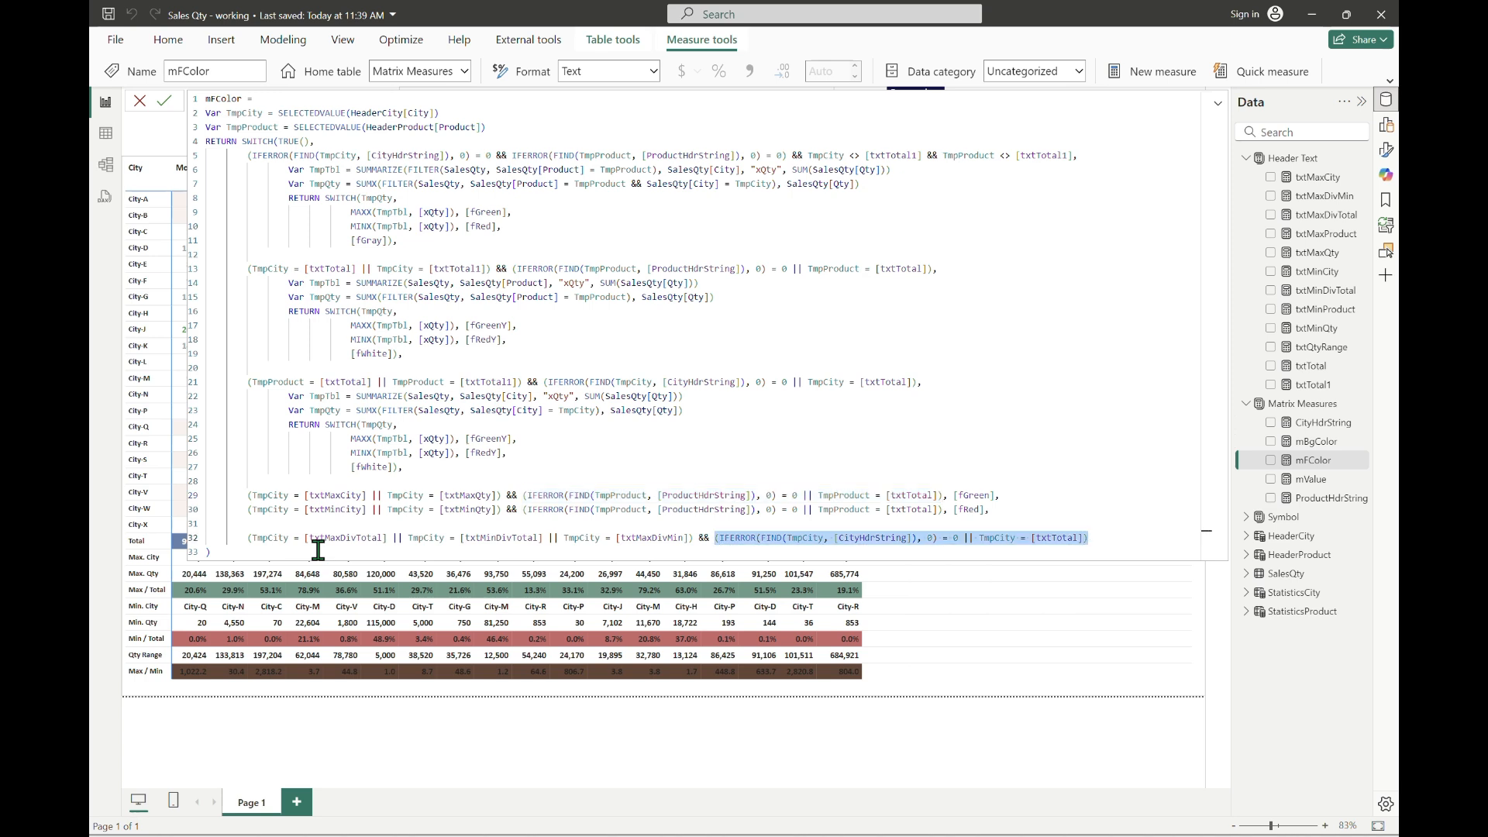
key("ctrl+v")
Step: Return [fWhite] for the [txtMaxDivTotal] line, commit the mFColor measure and collapse the formula editor
type(", fw")
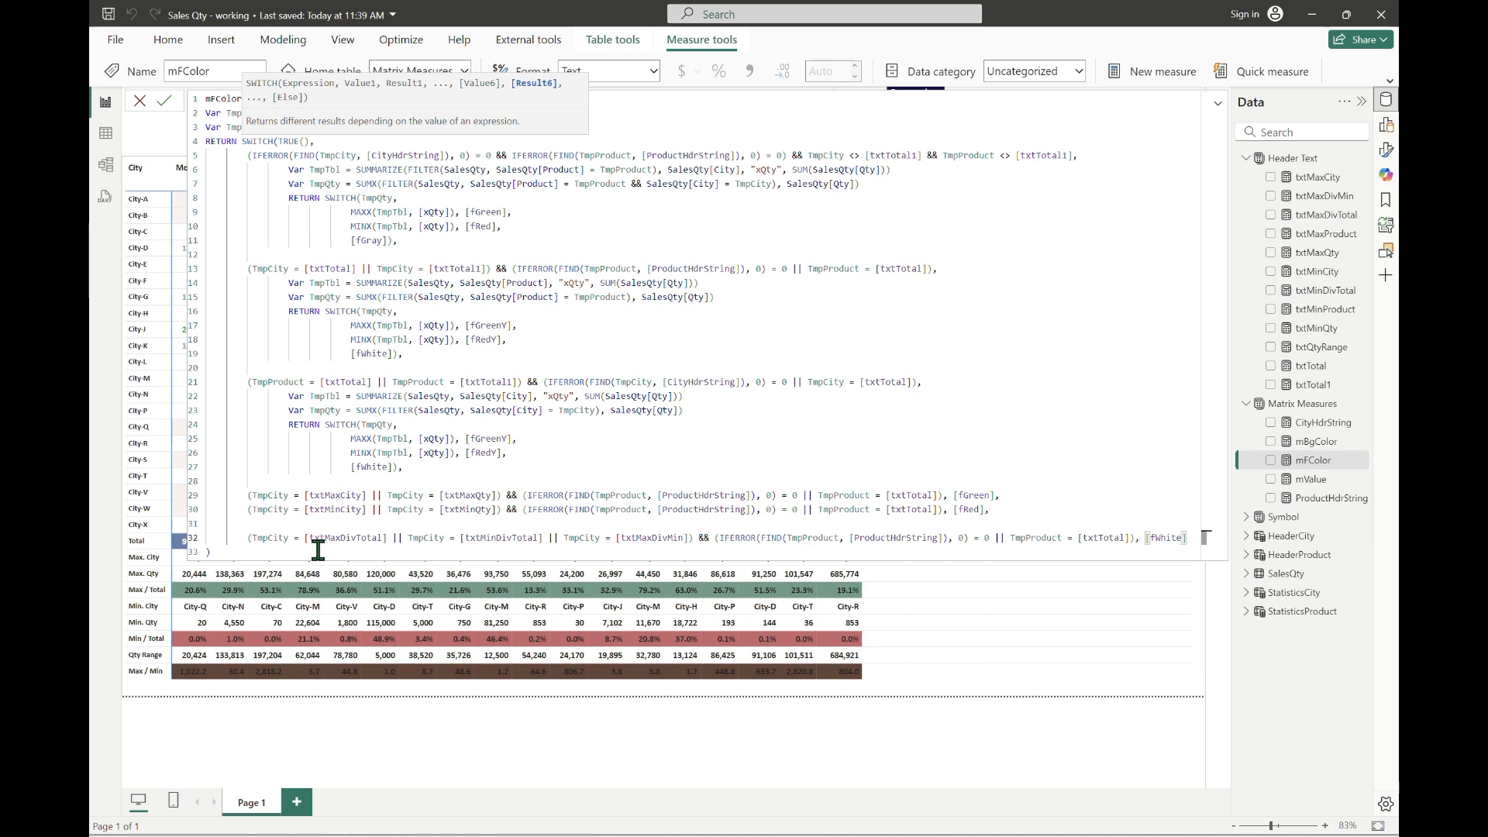
key("Return")
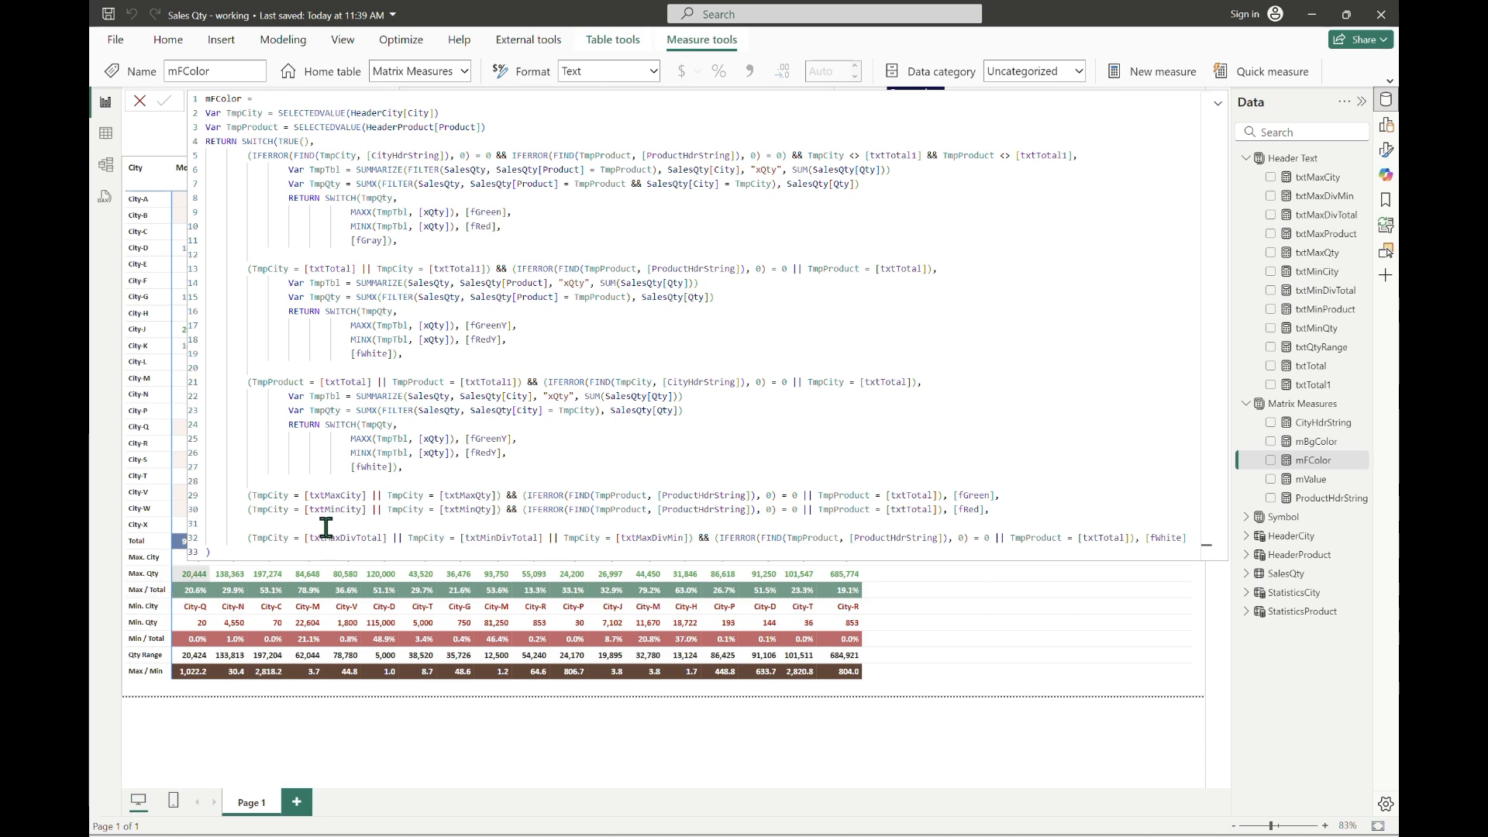
left_click(1218, 105)
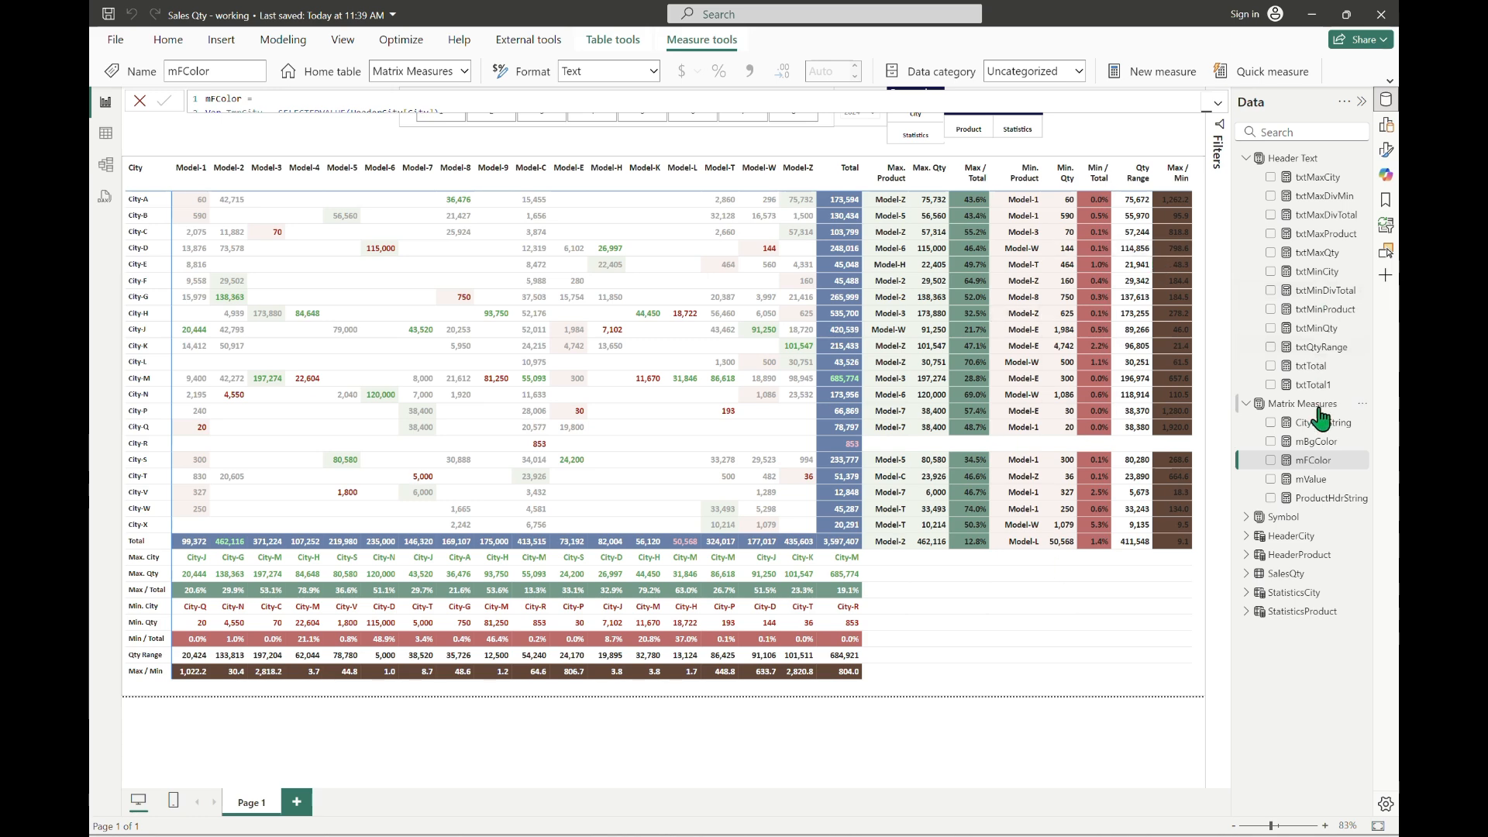
Step: Add a new condition after the last [fWhite] line of mFColor, starting with TmpProduct = [txtMaxDivTotal]
left_click(1217, 103)
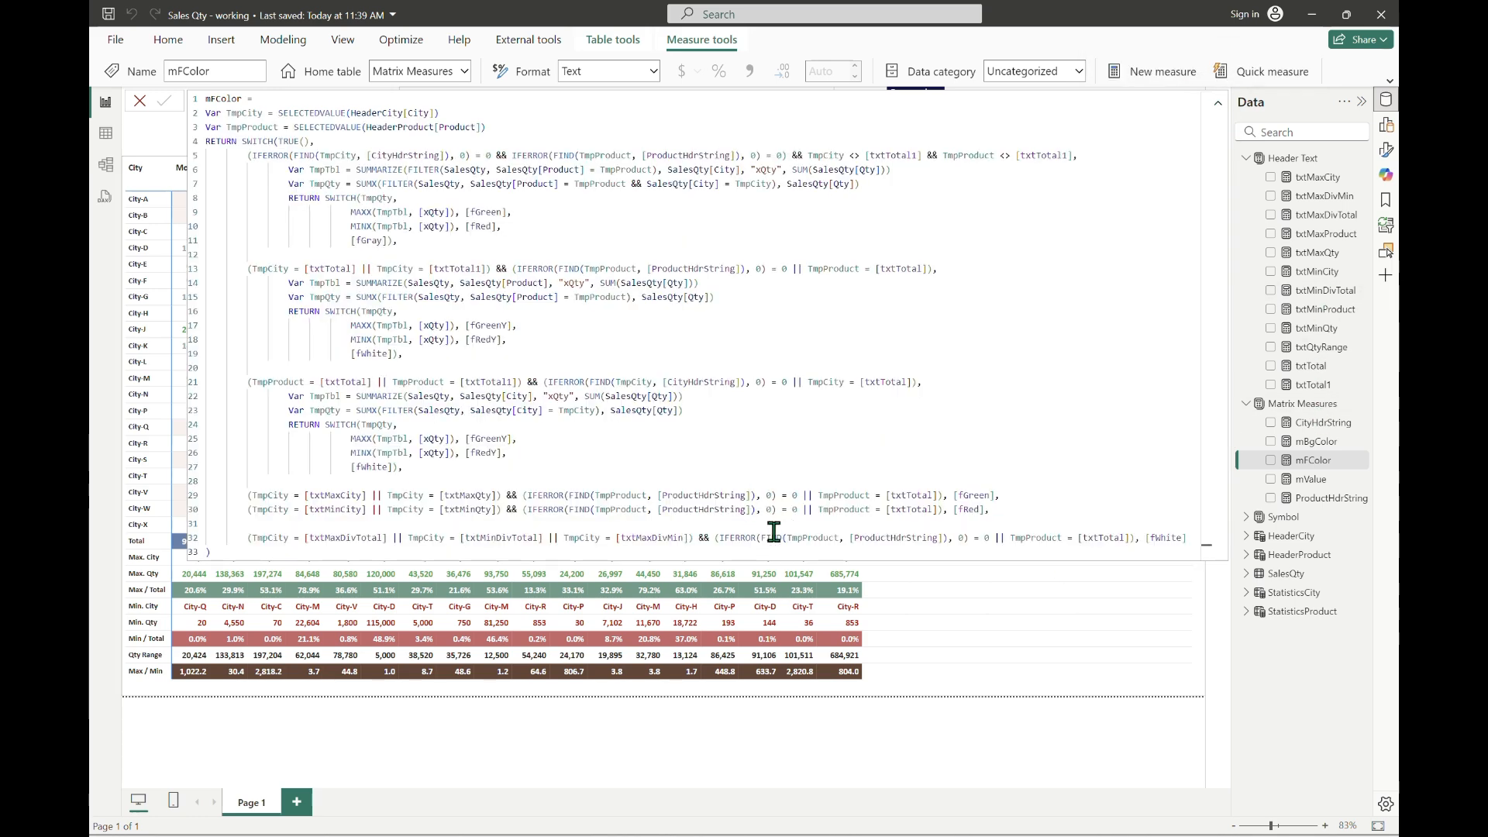
key("End")
type(",")
key("shift+Return")
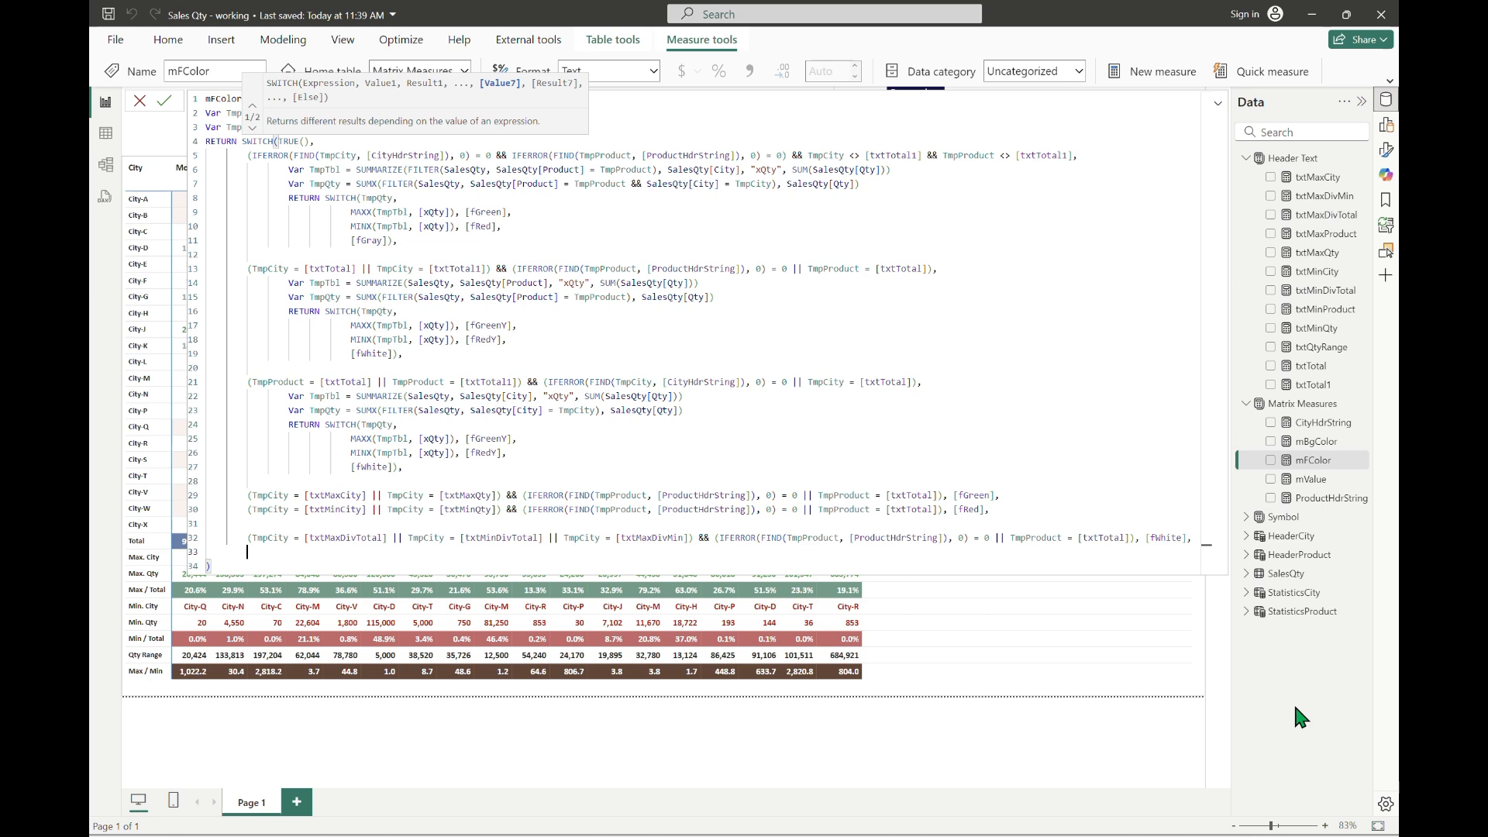
key("shift+Return")
type("TmpProduct ")
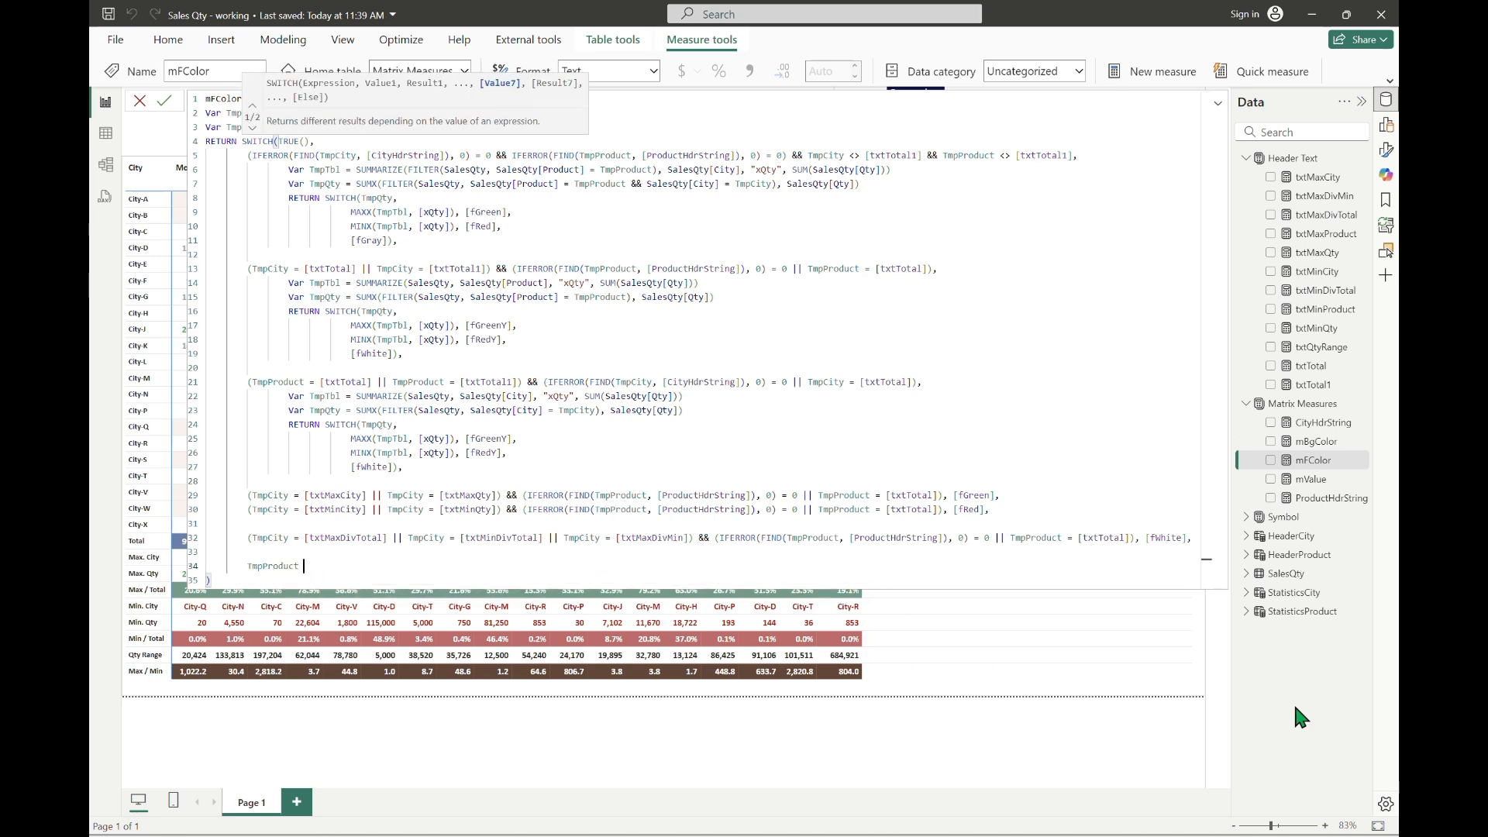
type("= [txtMaxDivTotal]")
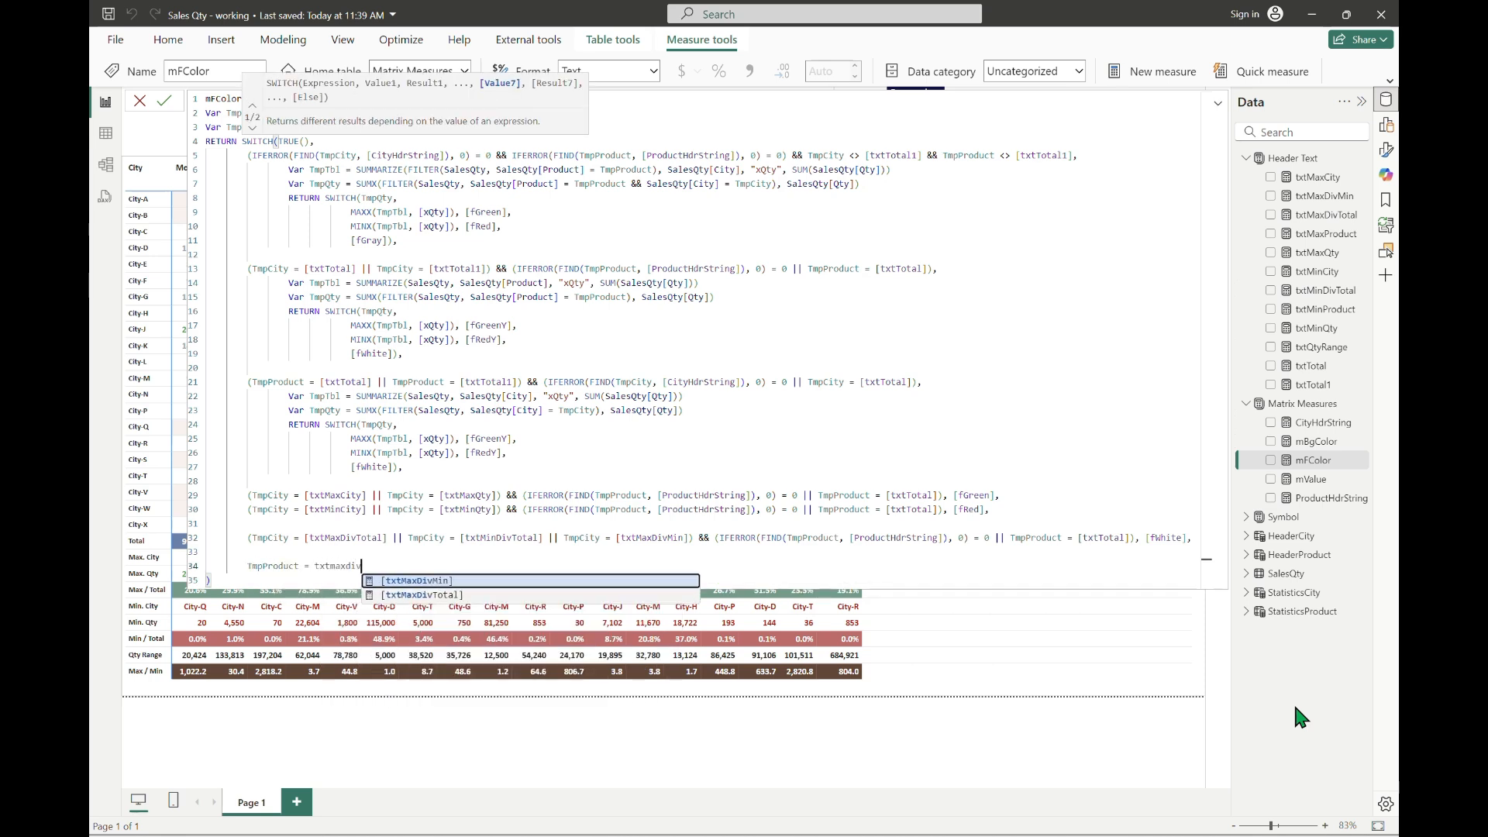
type(" || TmpProduct = txtmindiv")
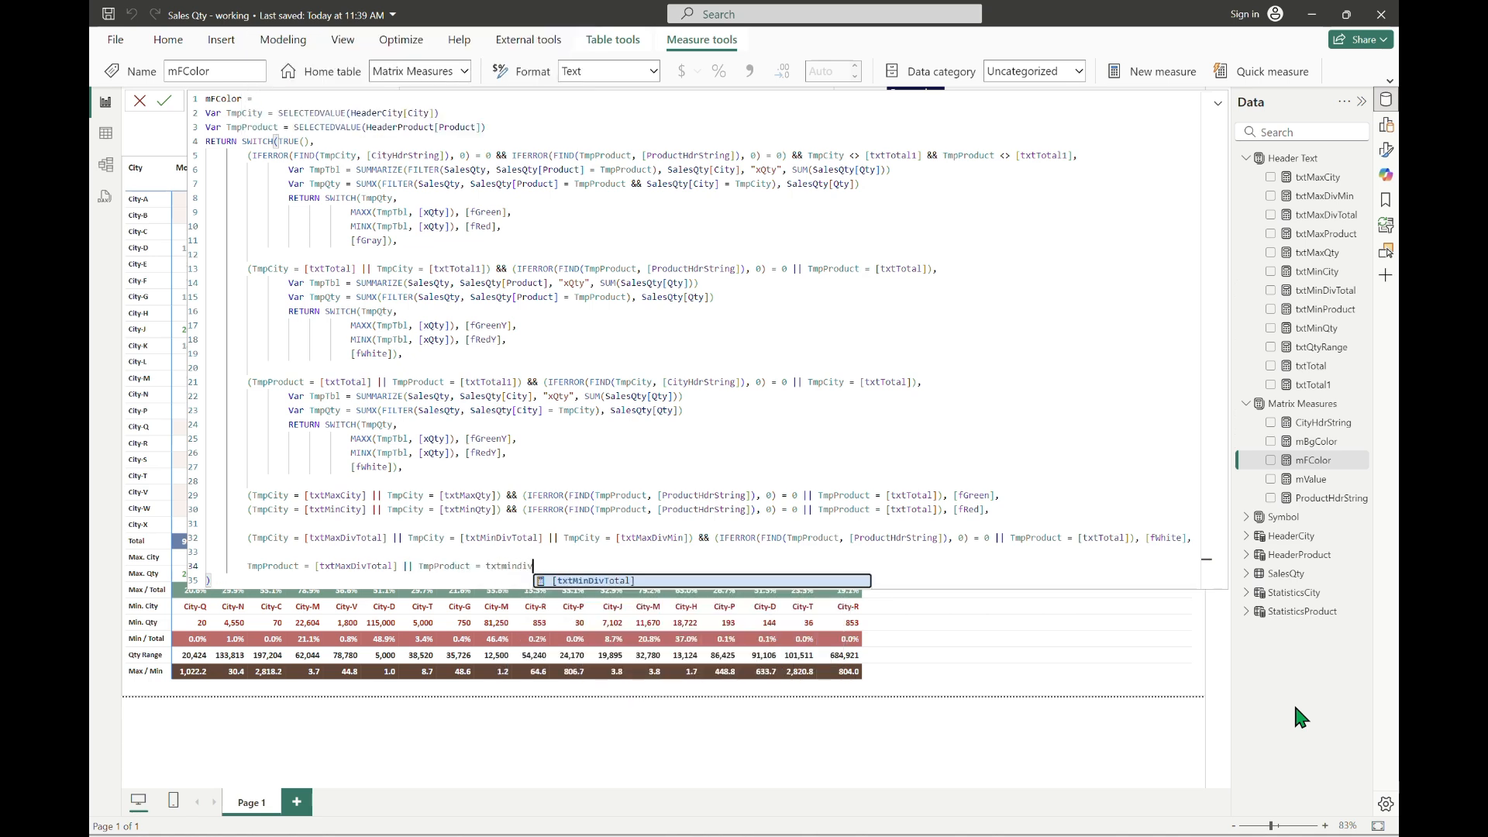
Step: Extend the new condition with || TmpProduct = [txtMinDivTotal] || TmpProduct = [txtMaxDivMin], ending it with a closing parenthesis and &&
key("Tab")
type("|| TmpProduct = txtmax")
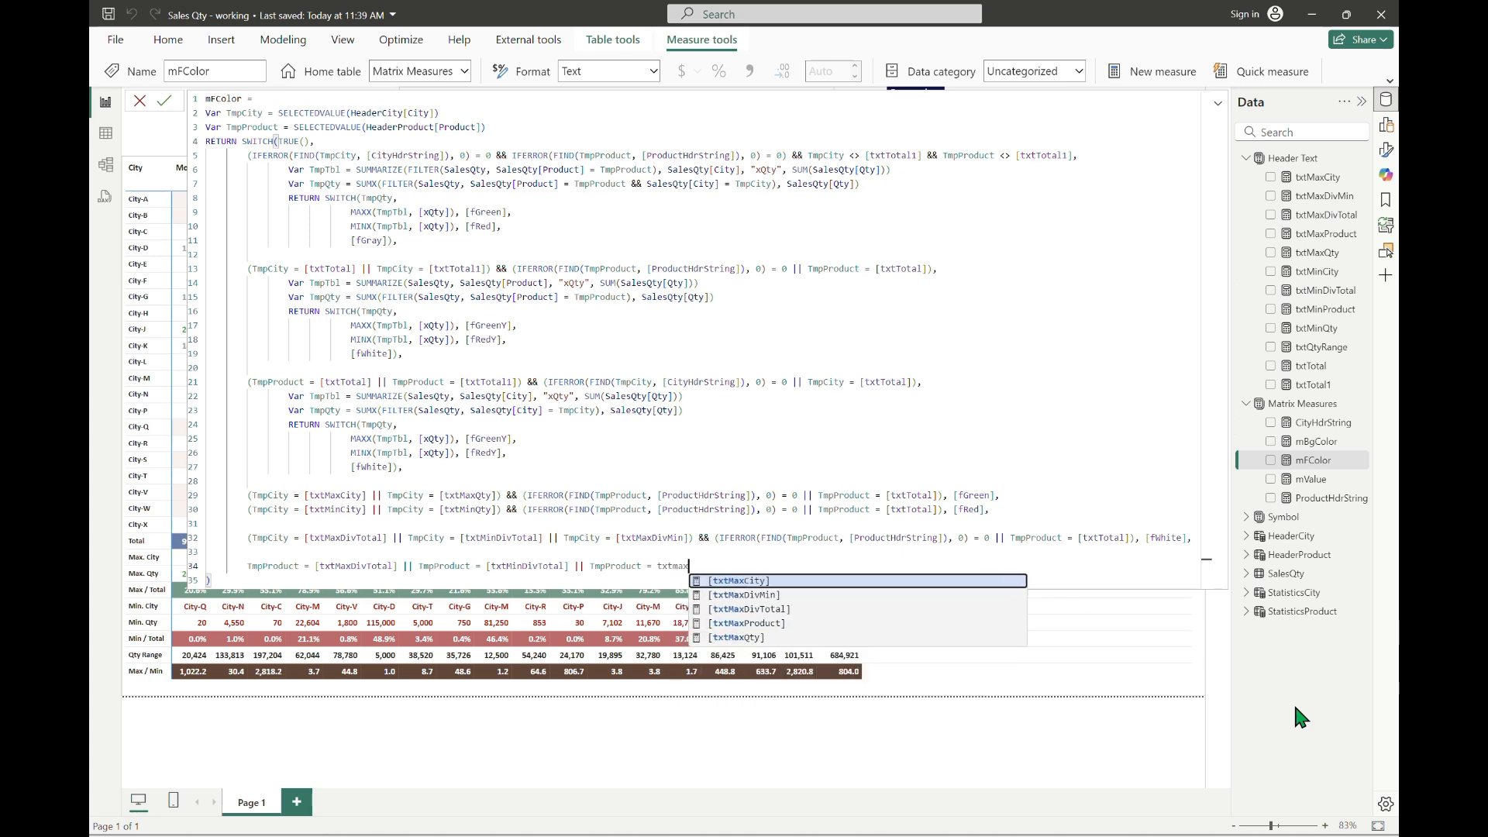
type("divm")
key("Tab")
type(") &&")
Step: Copy the TmpProduct FIND condition from the TmpCity = [txtTotal] branch and append it after && in the new line
key("Left")
key("Left")
key("Left")
key("Up")
key("Up")
key("Up")
key("Up")
key("Up")
key("Up")
key("Up")
key("Up")
key("Up")
key("Up")
key("Up")
key("Up")
key("Up")
key("Up")
key("Up")
key("Up")
key("Up")
key("Up")
key("Up")
key("Up")
key("Left")
key("Left")
key("Left")
key("Left")
key("Left")
key("Left")
key("Left")
key("Left")
key("Left")
key("Left")
key("Left")
key("Left")
key("Left")
key("Left")
key("Left")
key("Left")
key("Left")
key("Left")
key("Left")
key("Left")
key("ctrl+shift+Right")
key("shift+End")
key("shift+Left")
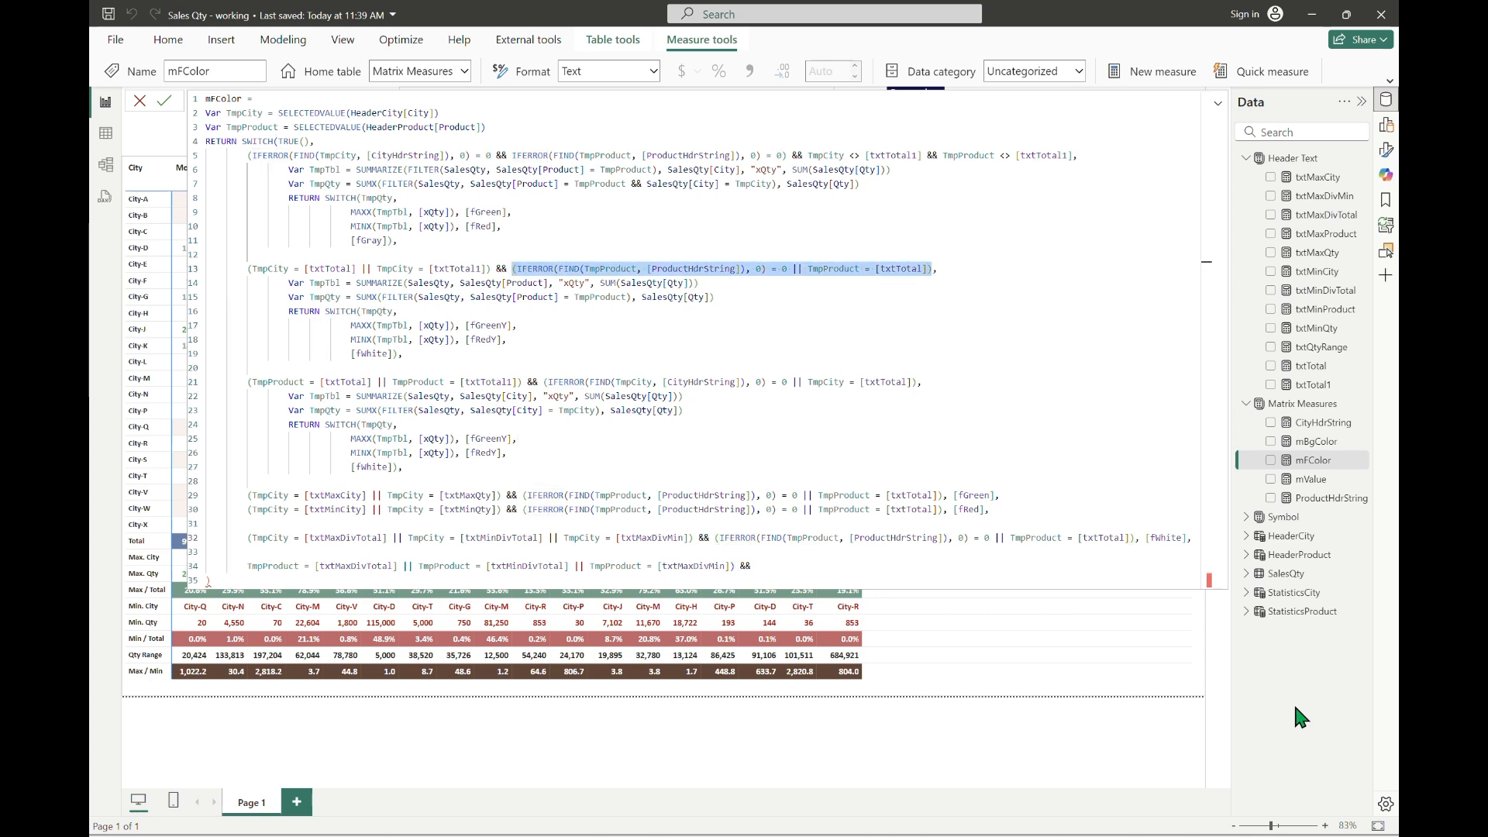
key("Down")
key("Down")
key("Down")
key("Down")
key("Down")
key("Down")
key("Down")
key("Down")
key("Down")
key("Down")
key("Down")
key("Down")
key("Down")
key("Down")
key("Down")
key("Down")
key("Down")
key("Down")
key("Down")
key("Down")
key("End")
key("ctrl+v")
type(",")
key("BackSpace")
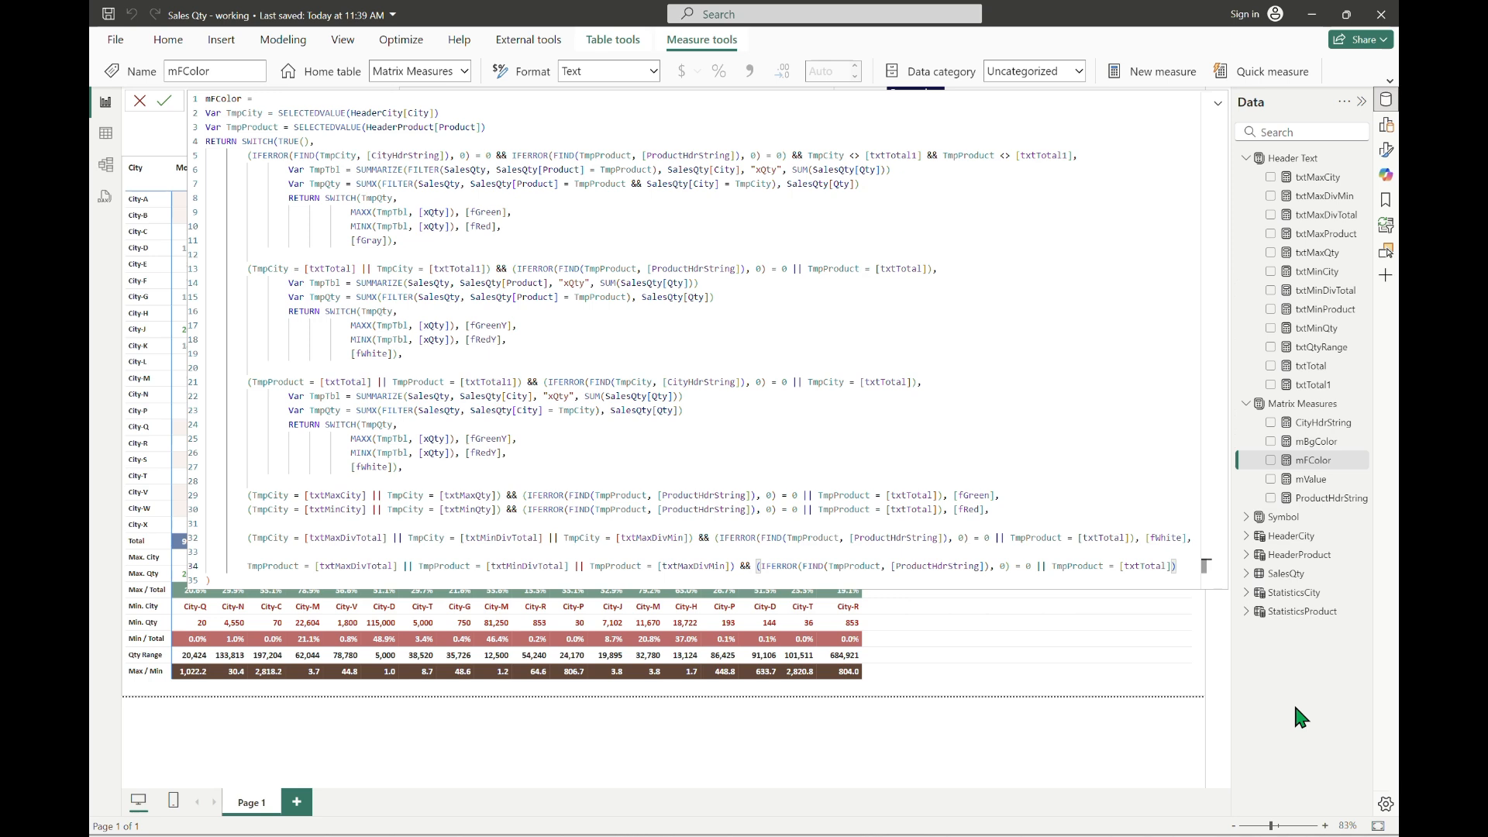
type(",")
key("BackSpace")
key("Left")
key("Left")
key("Left")
key("Left")
key("Left")
key("Left")
key("Left")
key("Left")
key("Left")
key("Left")
key("Left")
key("Left")
key("End")
type(", fwhite")
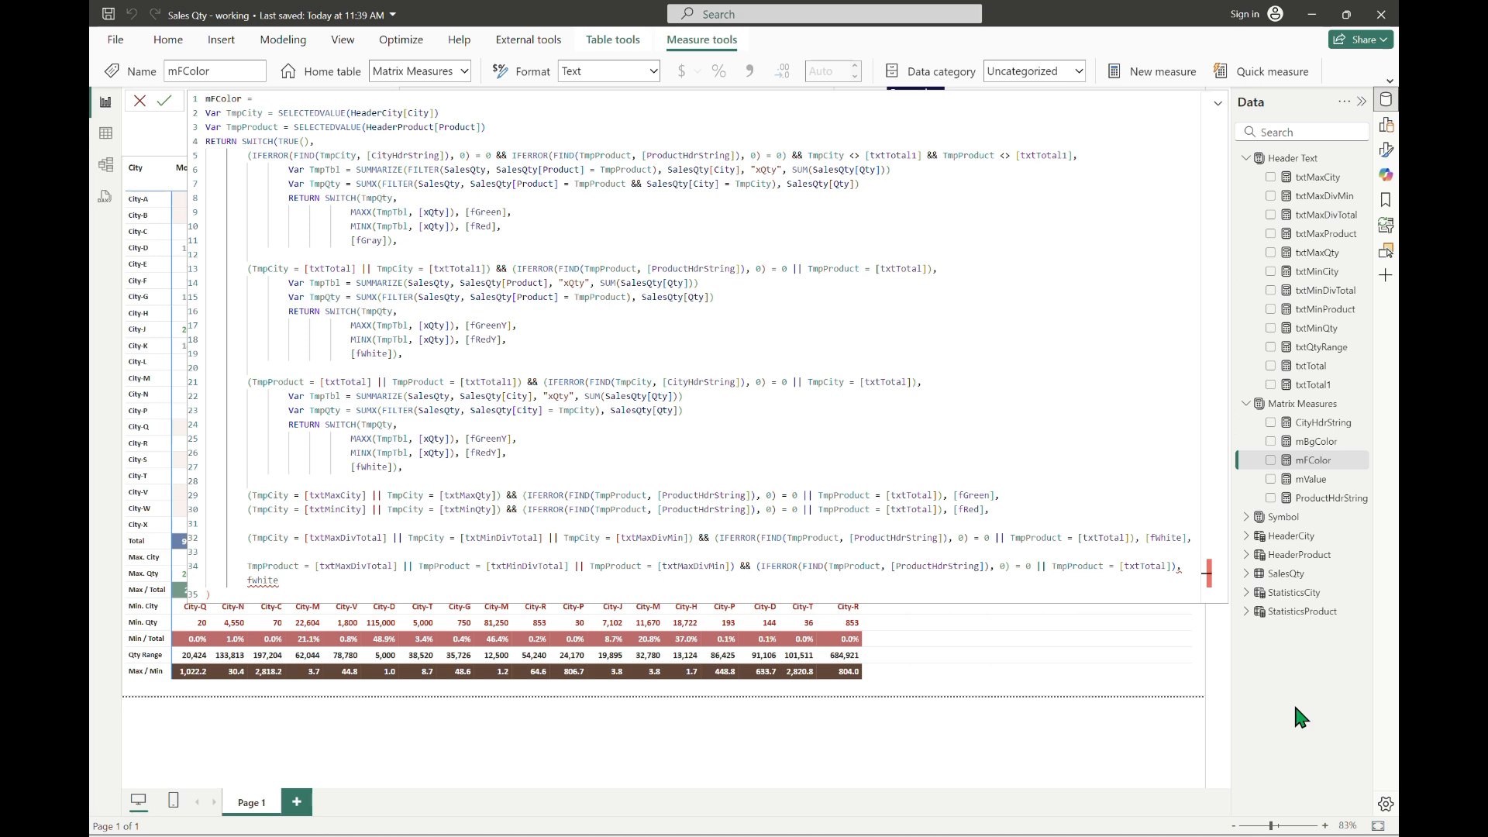
key("BackSpace")
key("BackSpace")
key("BackSpace")
key("BackSpace")
key("BackSpace")
key("BackSpace")
key("BackSpace")
key("BackSpace")
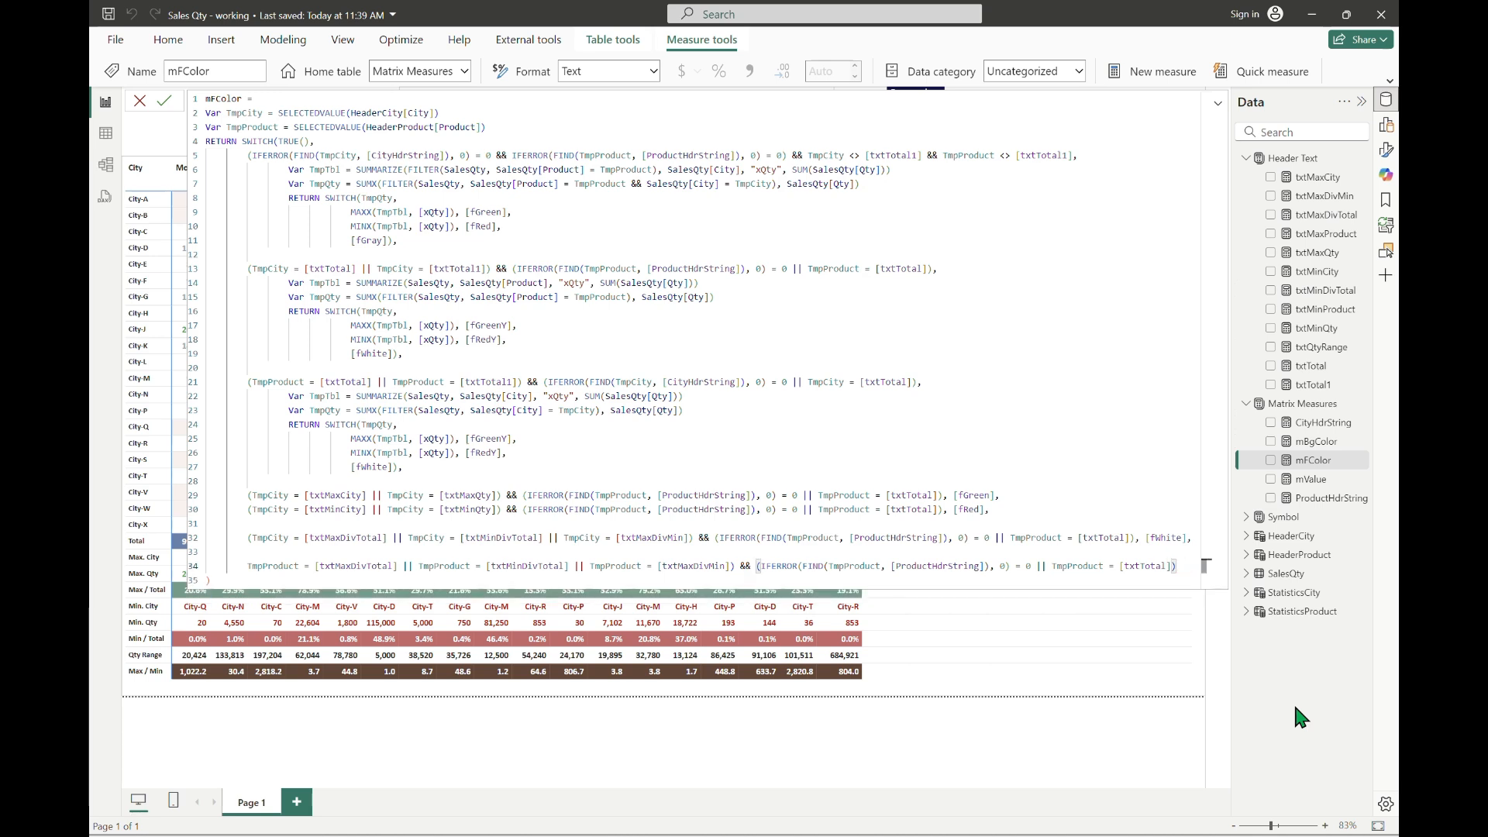
Step: Add the opening parenthesis to the new TmpProduct line, return [fWhite], commit mFColor and collapse the formula editor
key("Home")
type("(")
key("End")
type(", fwhite")
key("Tab")
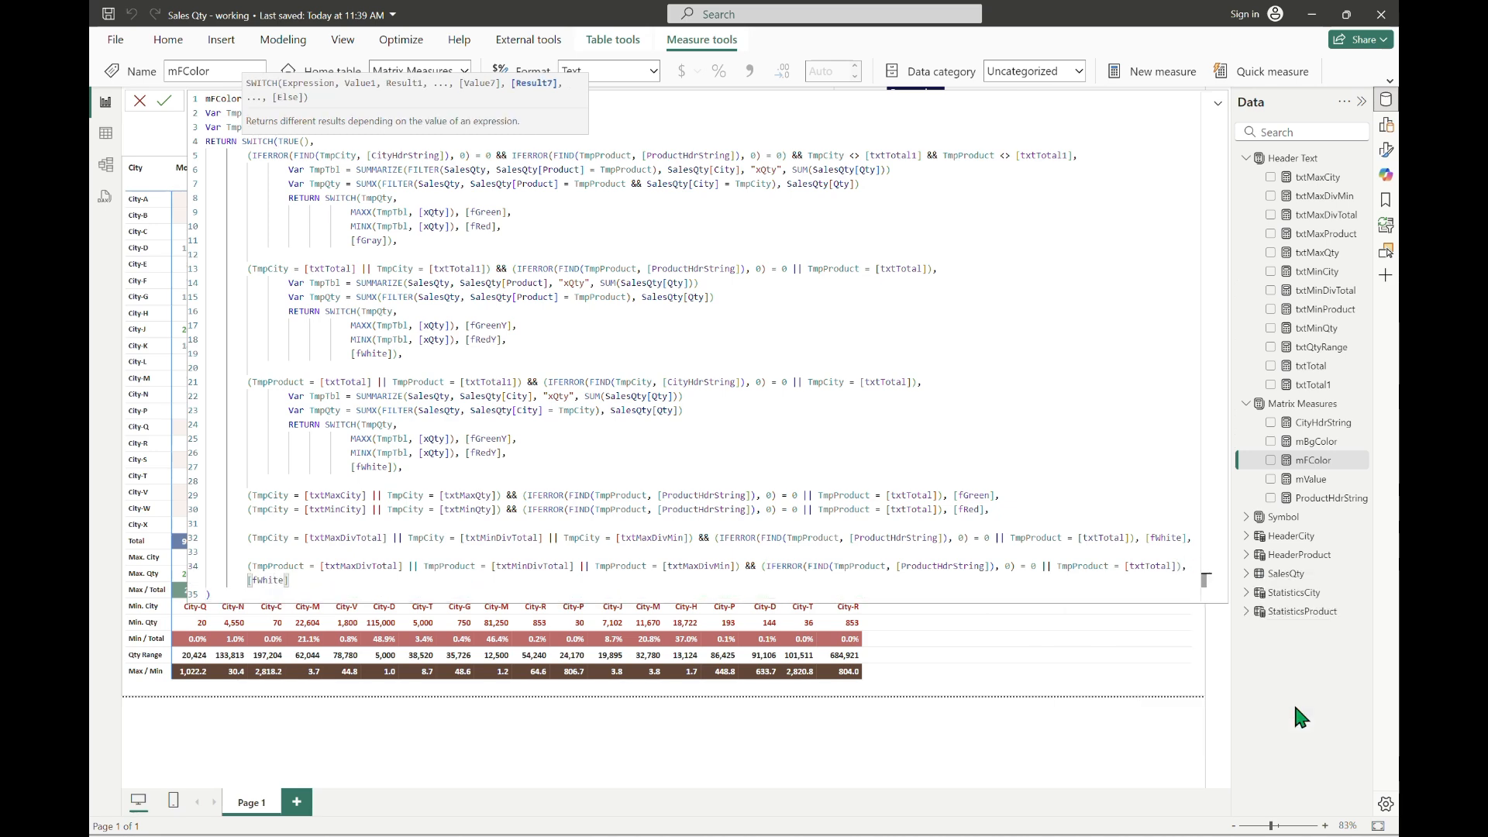
key("Return")
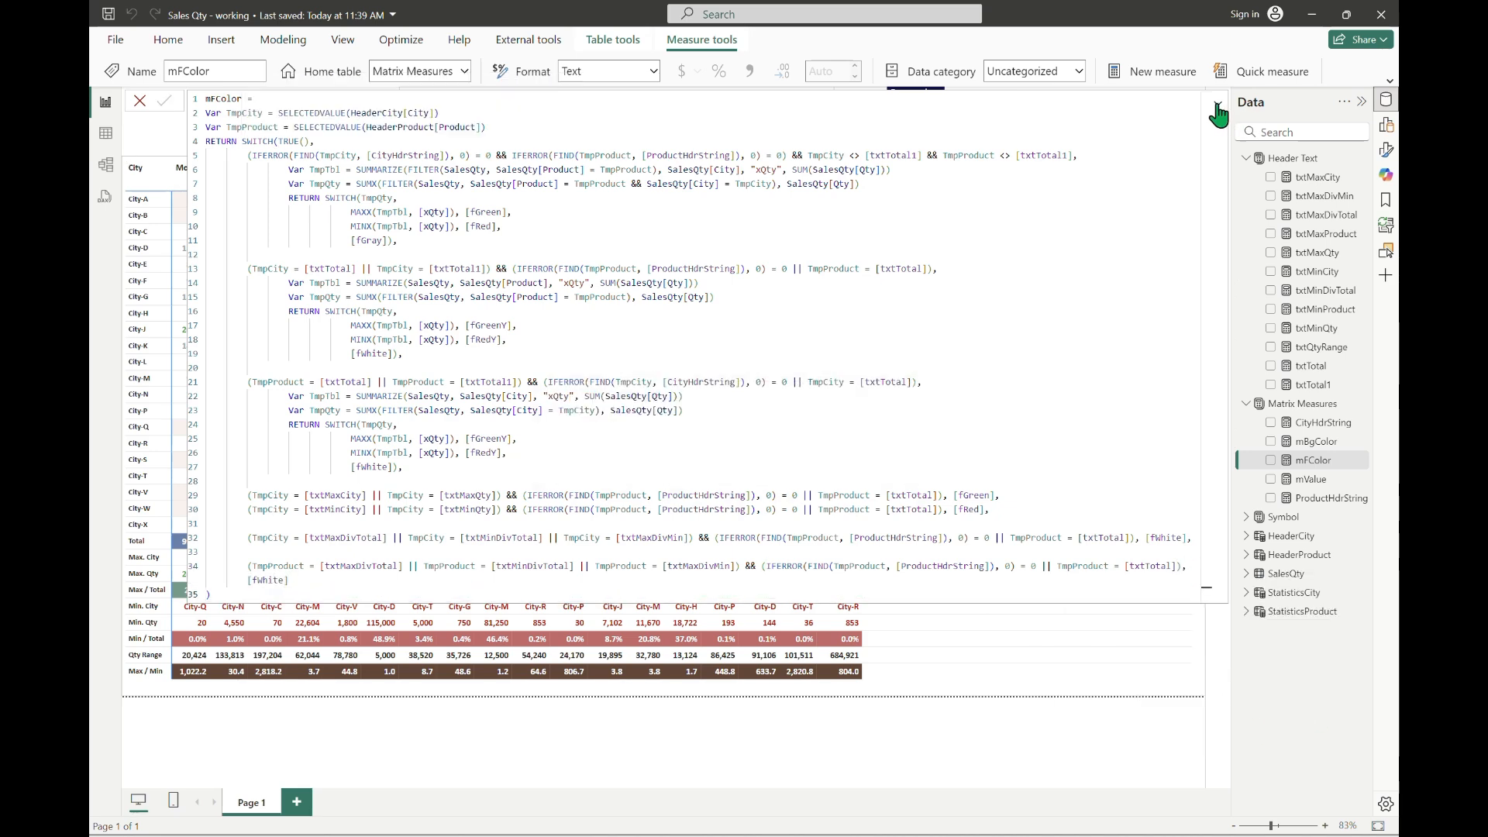
left_click(1216, 107)
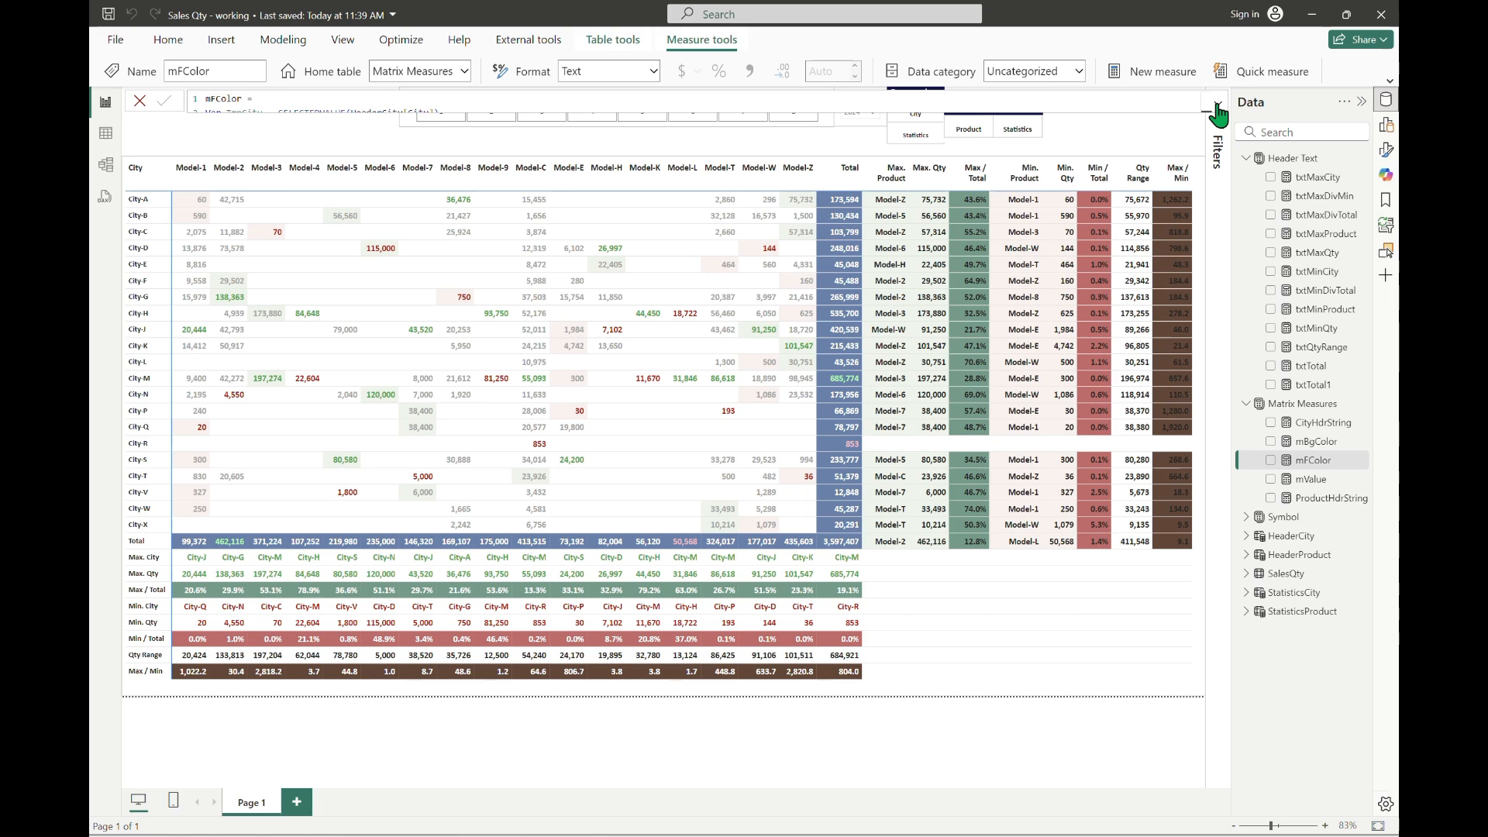
Step: Reopen the mFColor formula and replace TmpProduct with TmpCity inside the last line's FIND function
left_click(1217, 111)
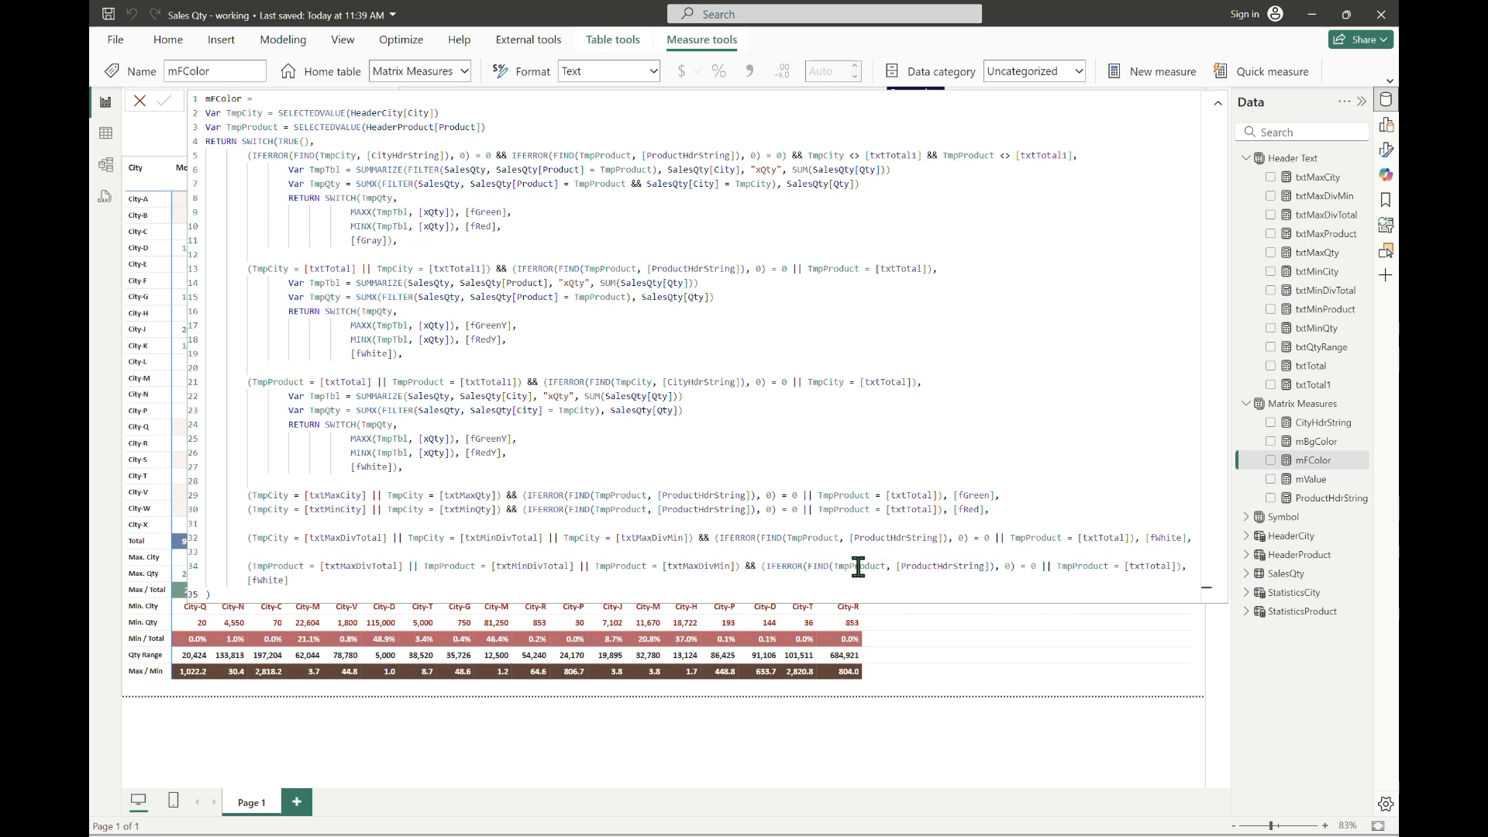
left_click(832, 566)
key("BackSpace")
key("BackSpace")
key("BackSpace")
key("BackSpace")
key("BackSpace")
key("BackSpace")
key("BackSpace")
type("City")
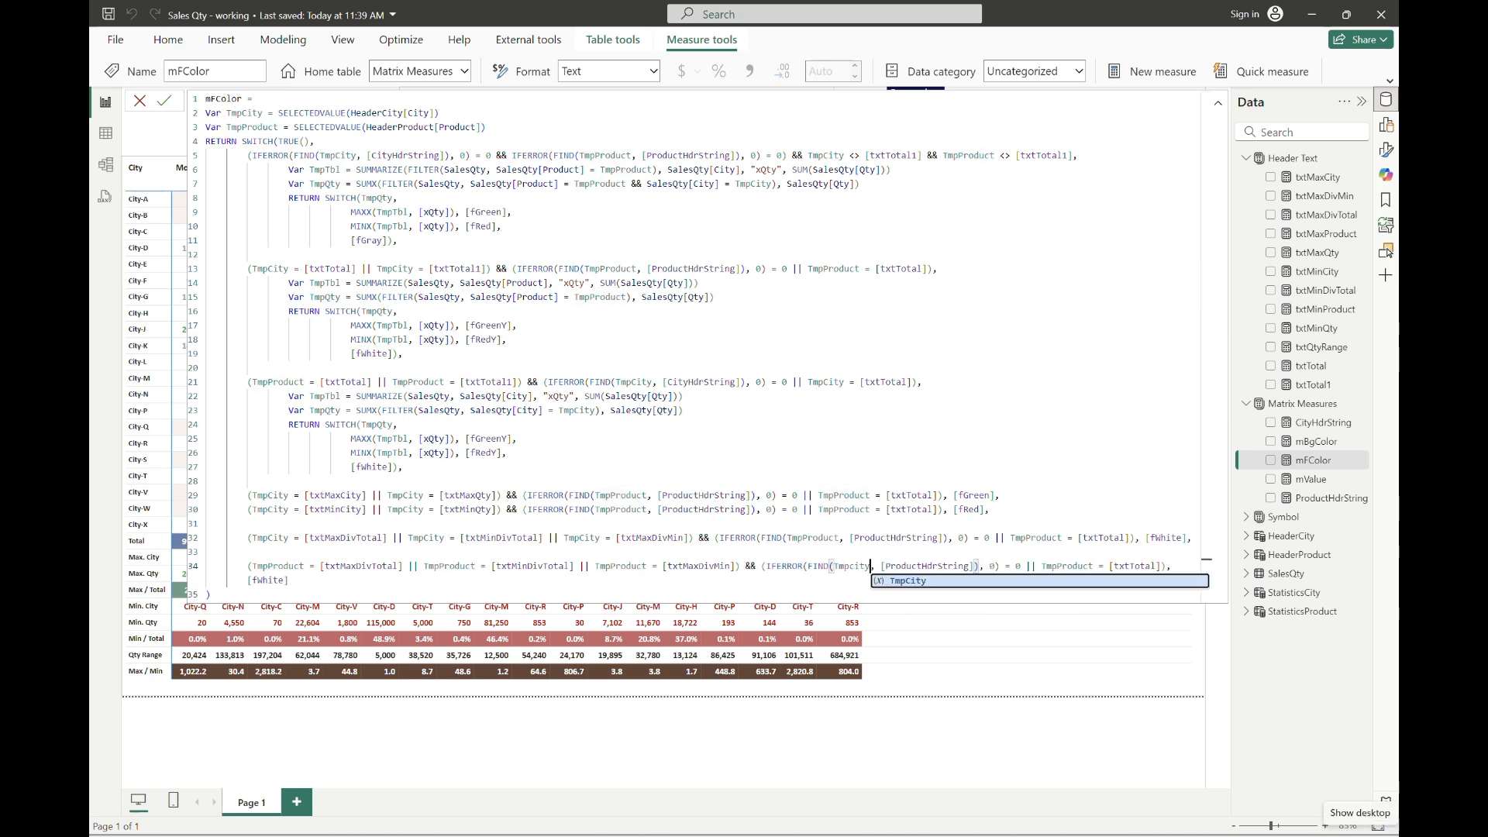
Step: Change the text searched by FIND in the last line to [CityHdrString]
key("Right")
key("Right")
key("Right")
key("Right")
key("Right")
key("Right")
key("Right")
key("Right")
key("Right")
key("shift+Left")
key("shift+Left")
key("shift+Left")
key("shift+Left")
key("shift+Left")
key("shift+Left")
key("shift+Left")
type("cigy")
key("BackSpace")
key("BackSpace")
type("ty")
key("Tab")
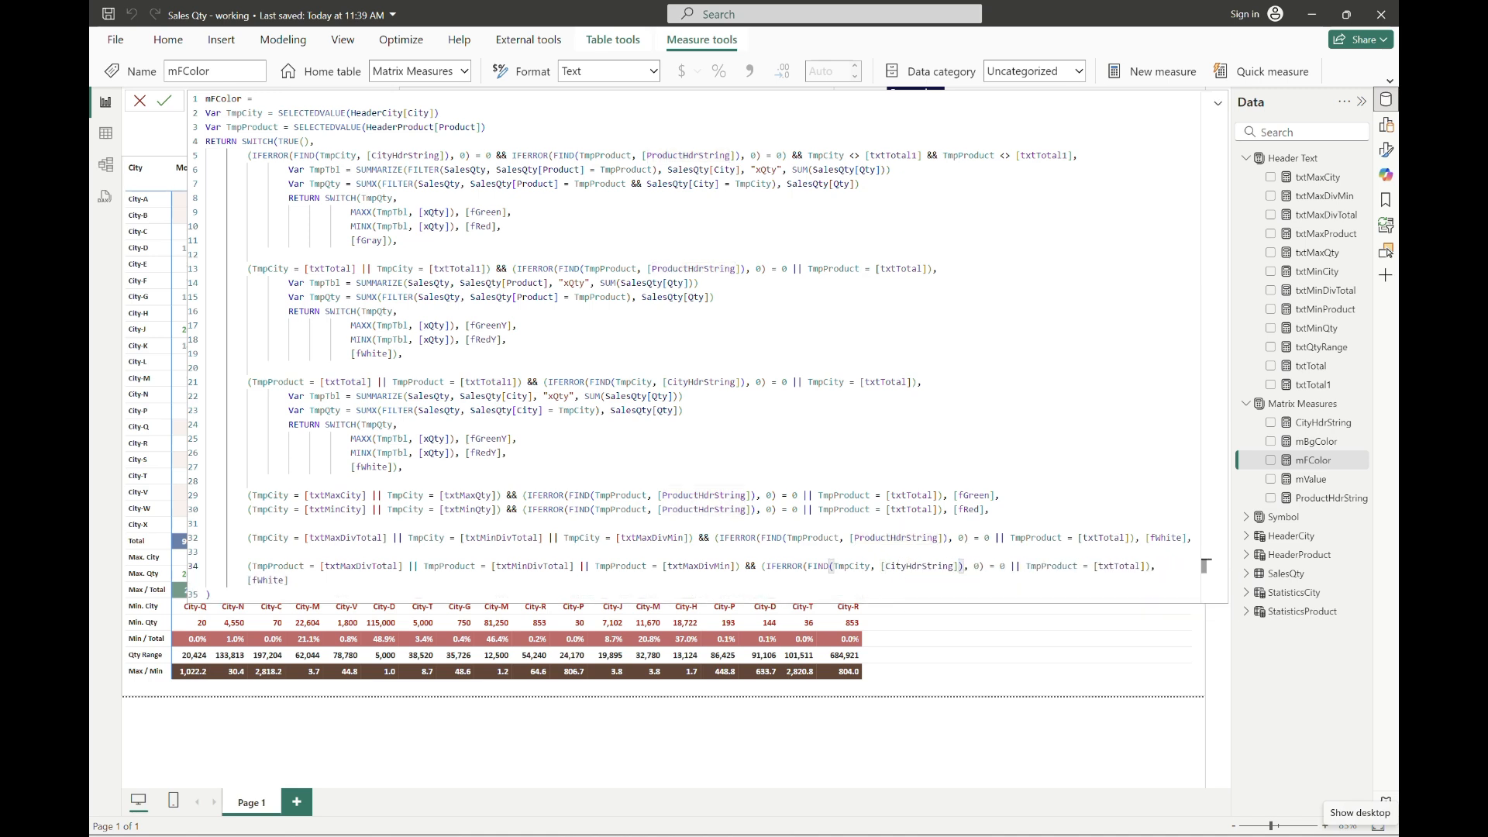
Step: Replace TmpProduct with TmpCity in the last line's [txtTotal] comparison, then commit mFColor and collapse the formula editor
key("Right")
key("Right")
key("Right")
key("Right")
key("Right")
key("Right")
key("Right")
key("Right")
key("Right")
key("ctrl+shift+Right")
type("cigy")
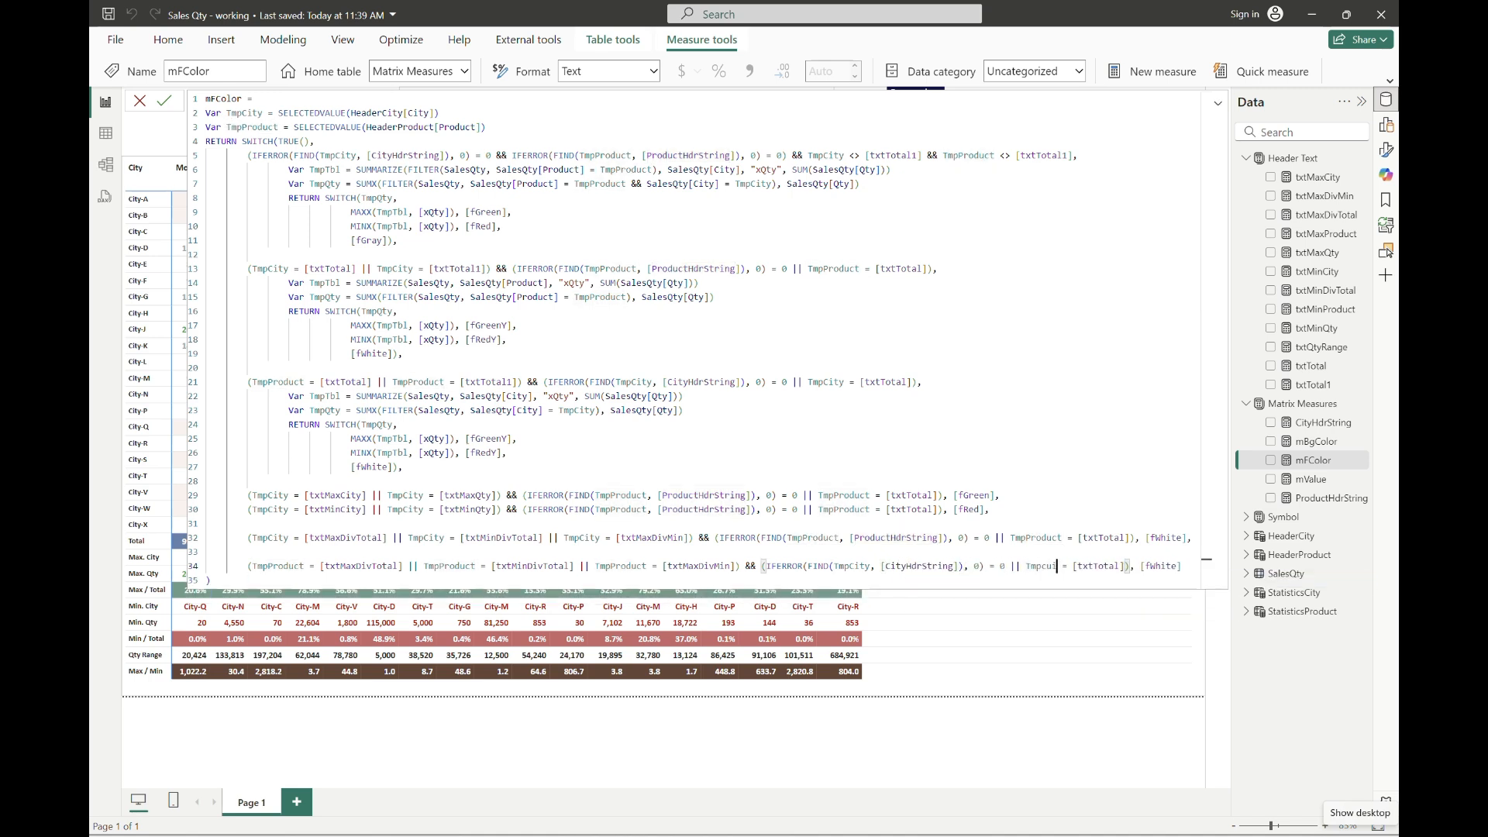
key("BackSpace")
key("BackSpace")
key("BackSpace")
key("Tab")
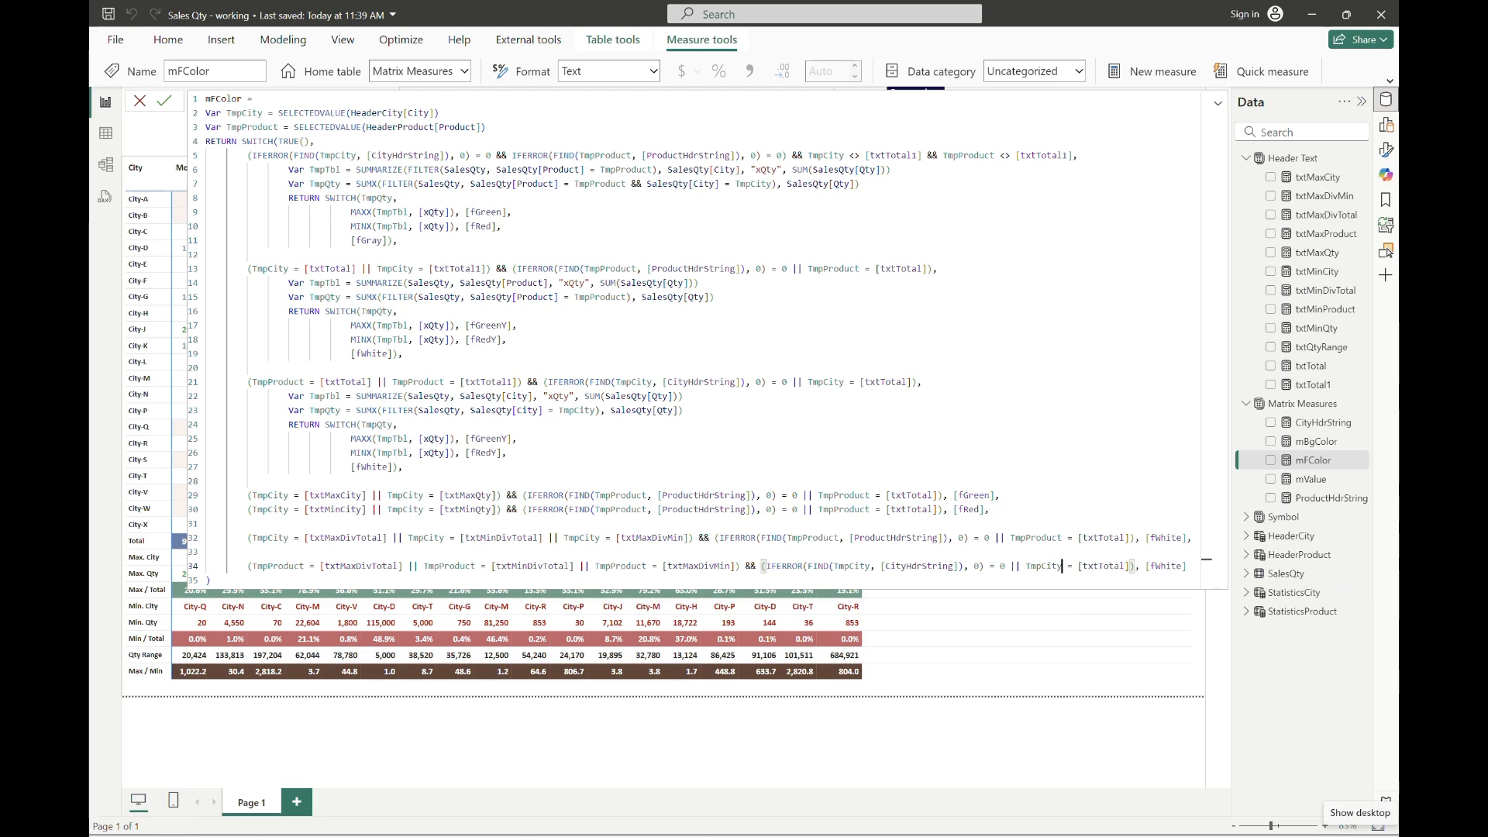
key("Return")
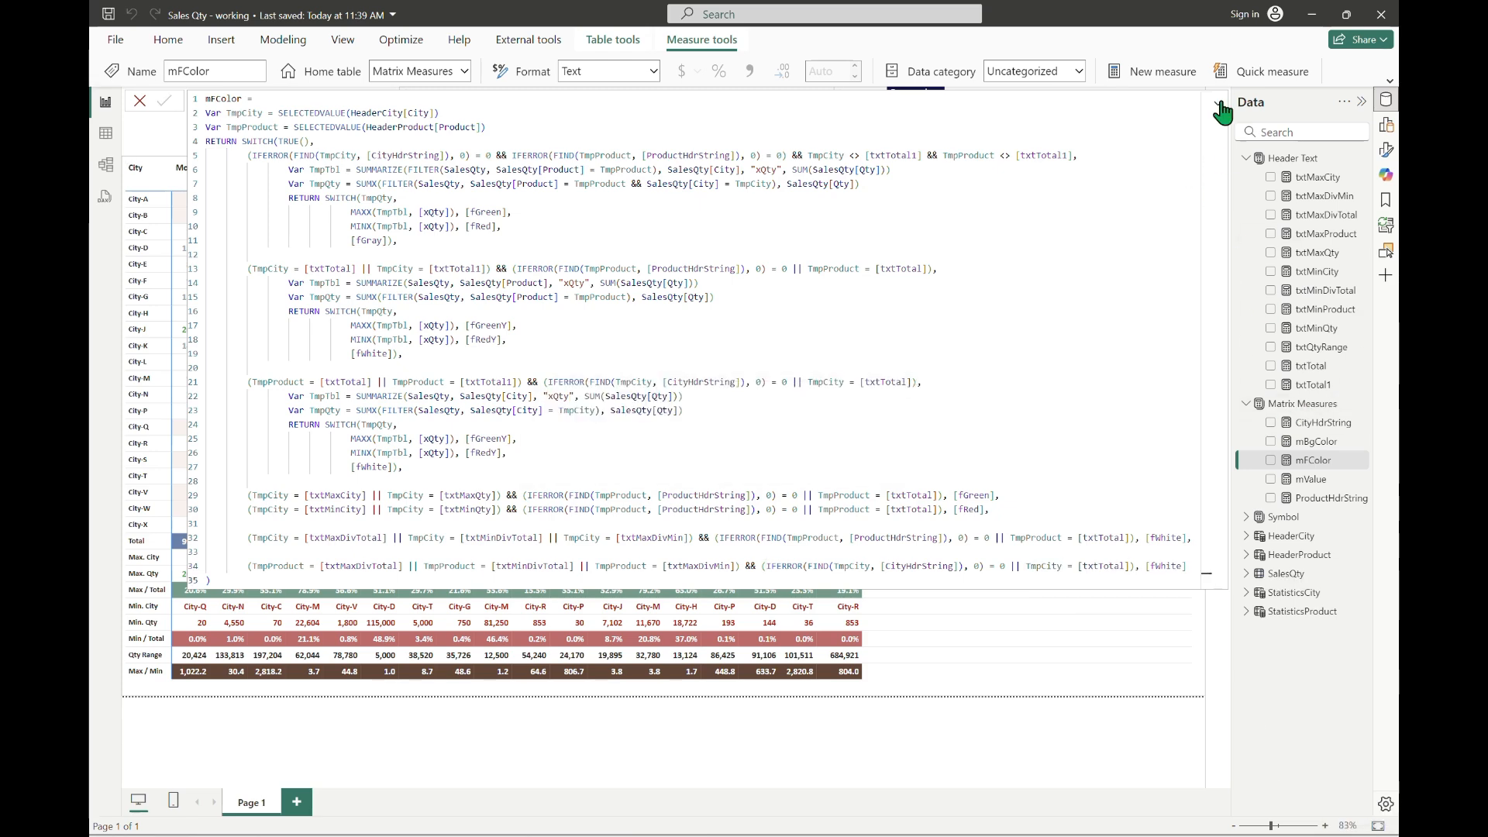
left_click(1219, 107)
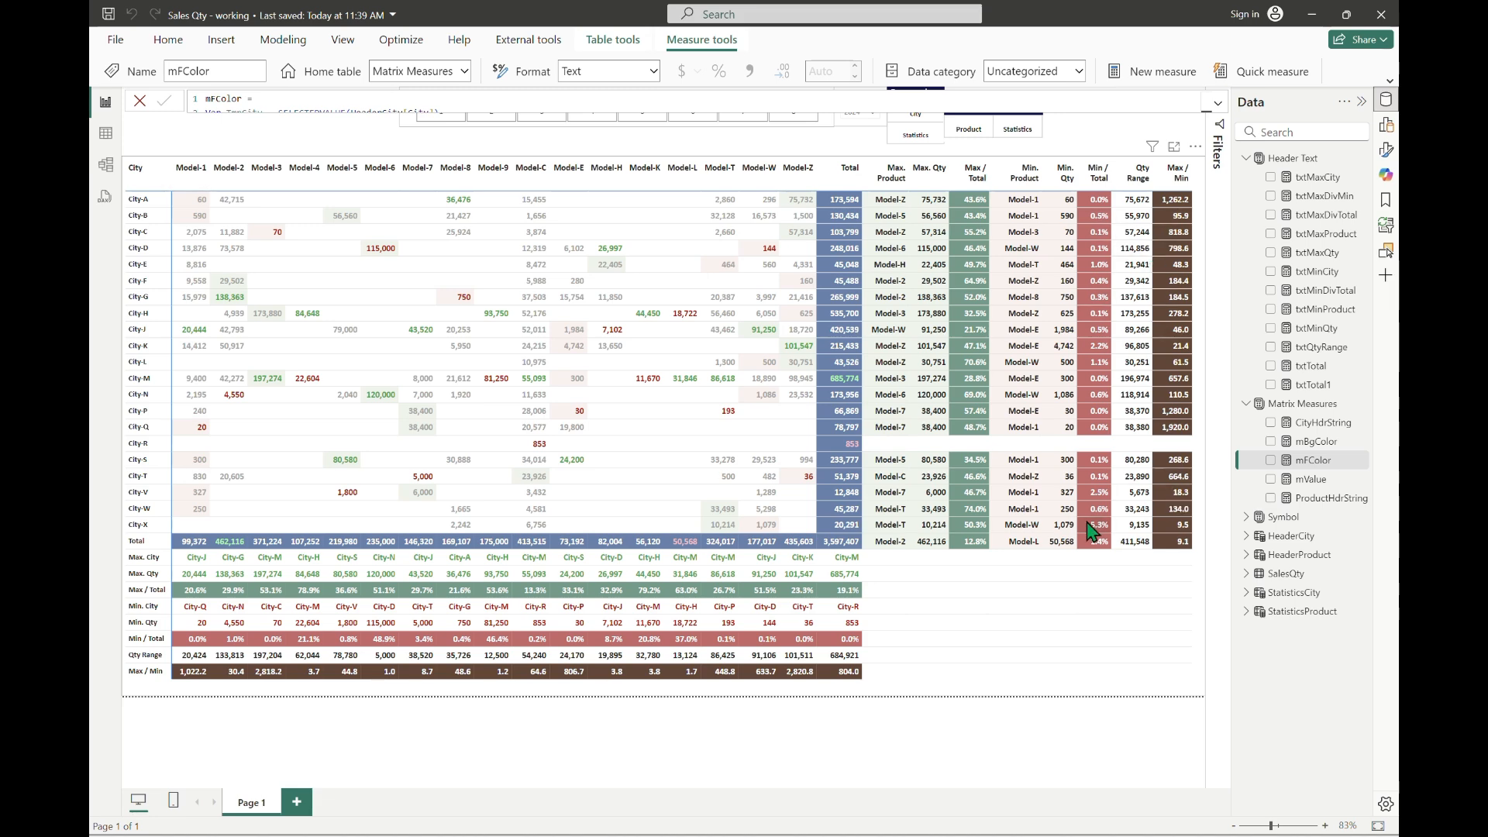
Step: Deselect the measure, filter the matrix rows to City only, and clear that row filter again
left_click(781, 150)
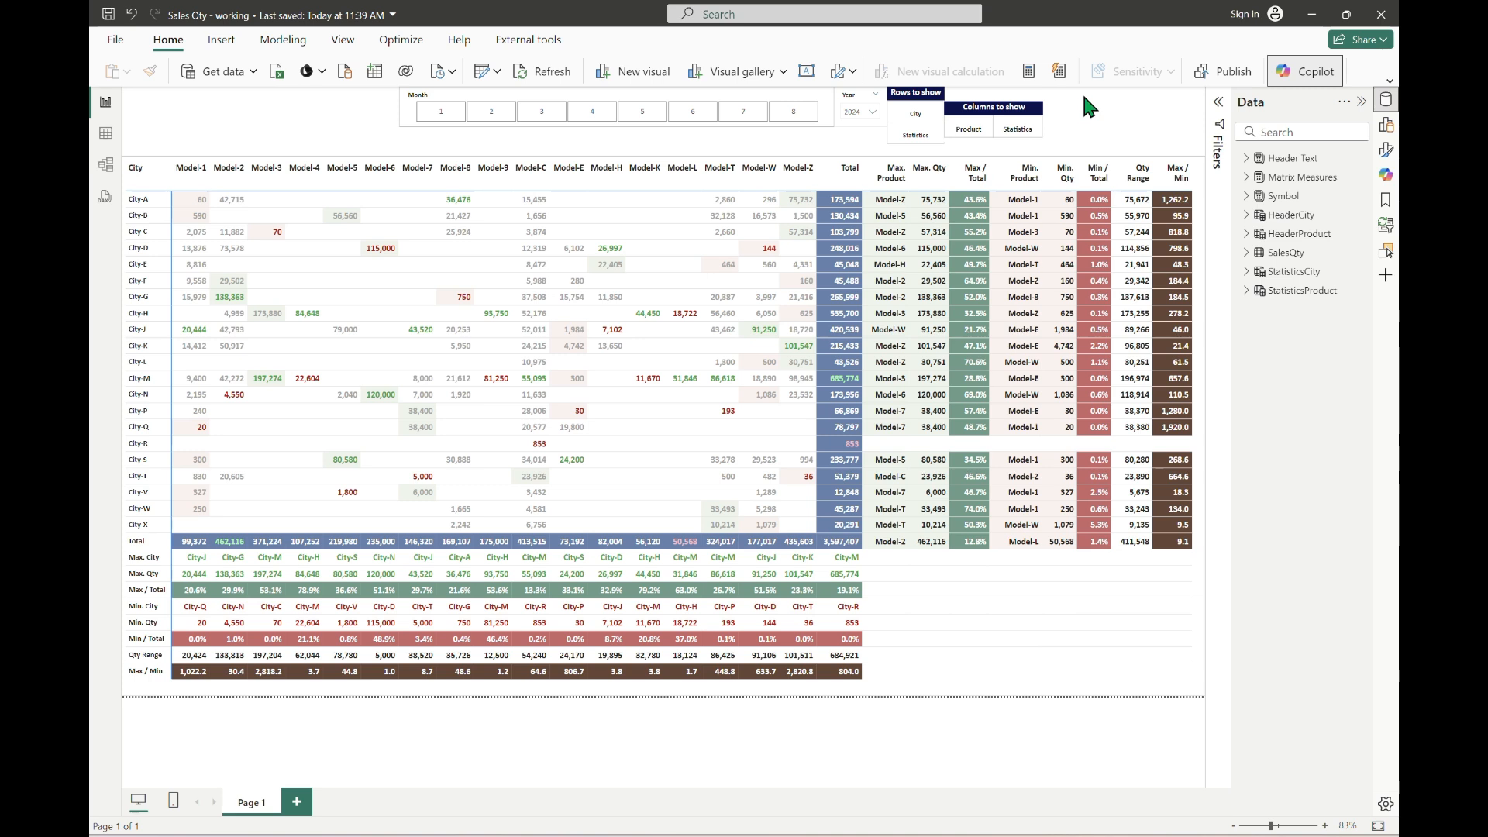
left_click(912, 117)
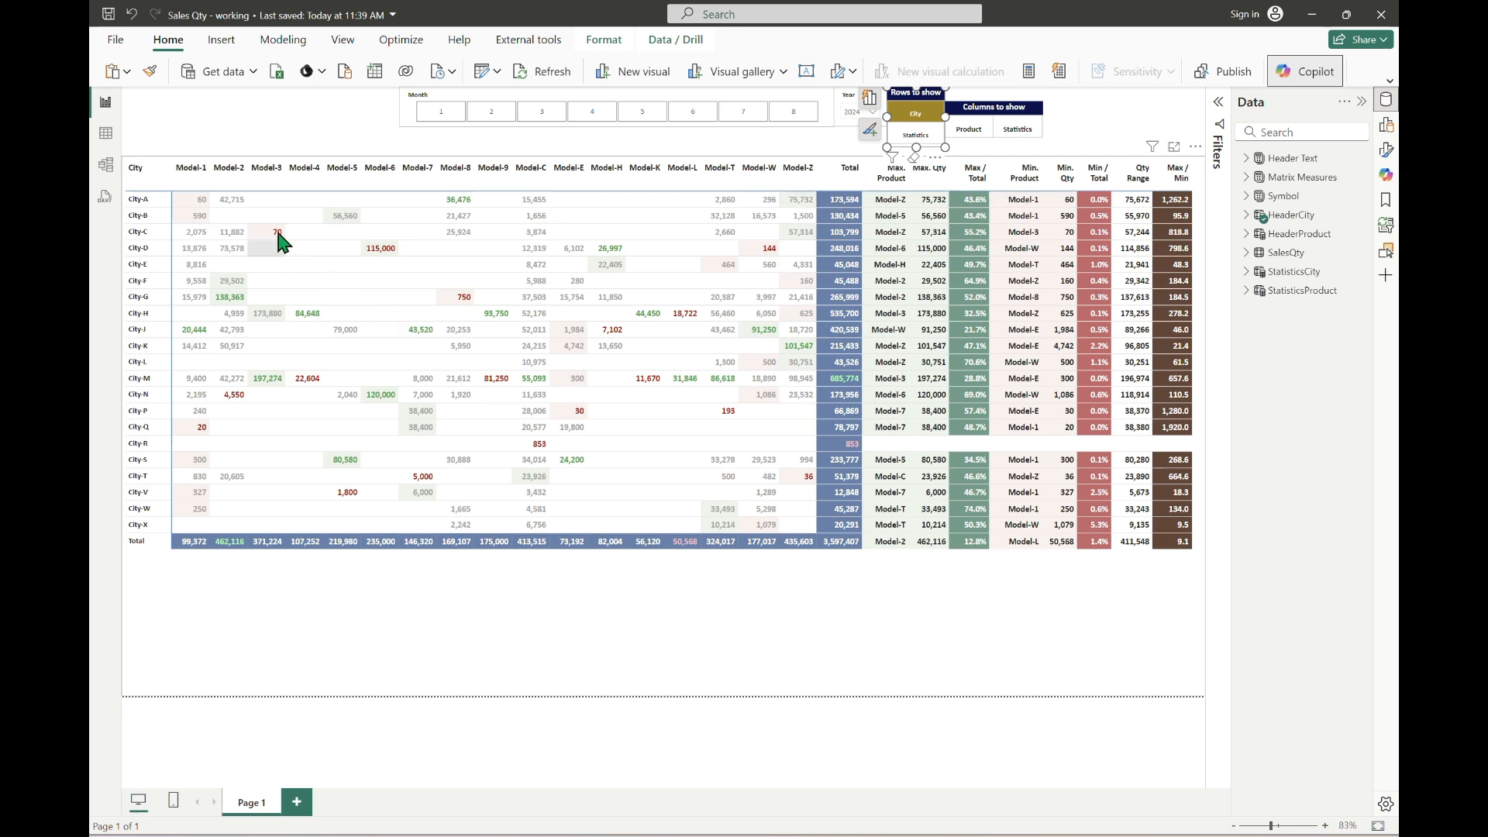
left_click(921, 117)
Step: Filter the matrix columns to Product only, clear that column filter and deselect the slicer
left_click(966, 130)
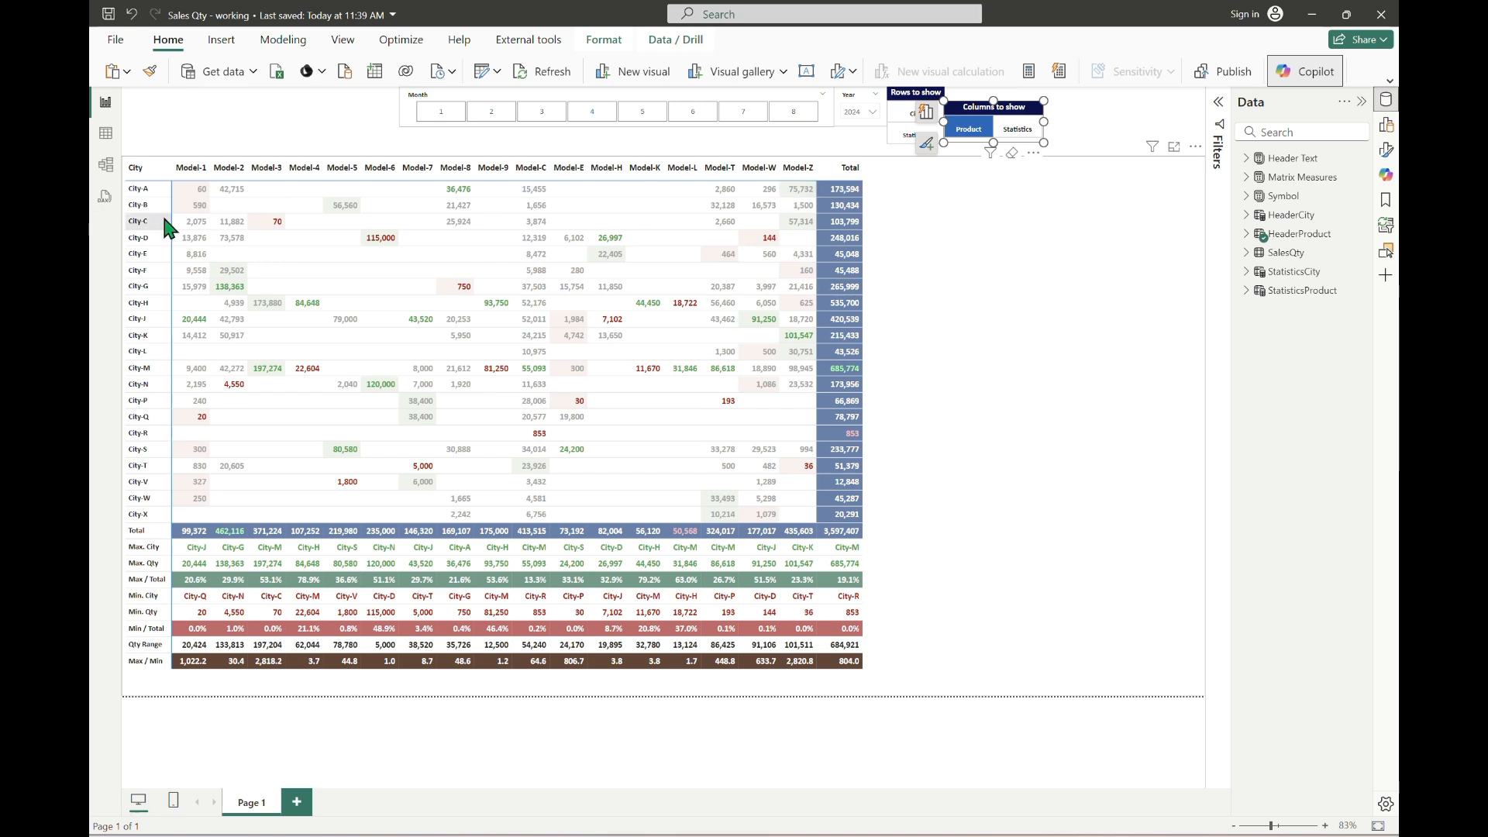
left_click(969, 129)
left_click(1115, 115)
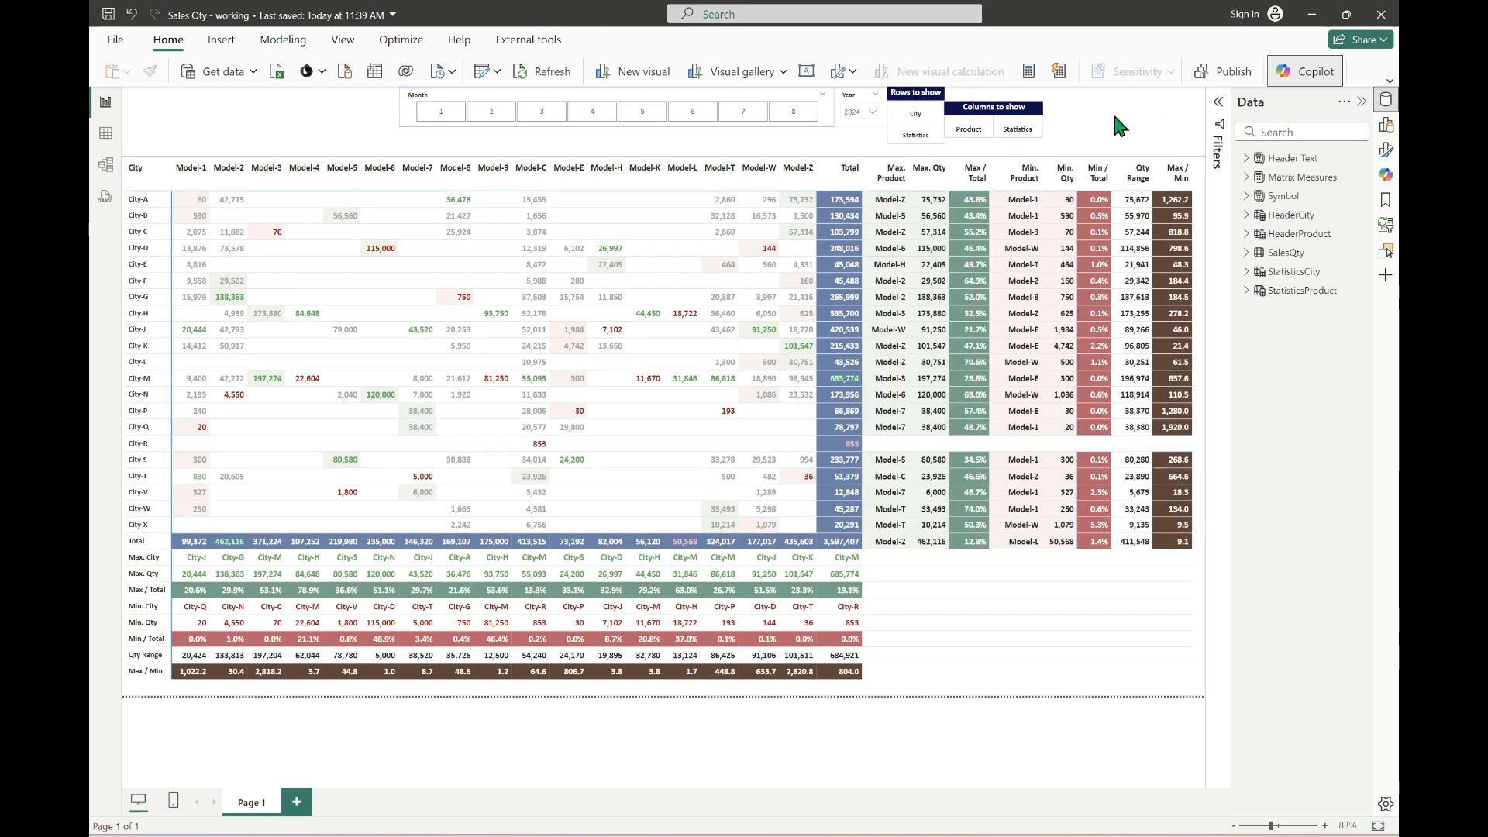